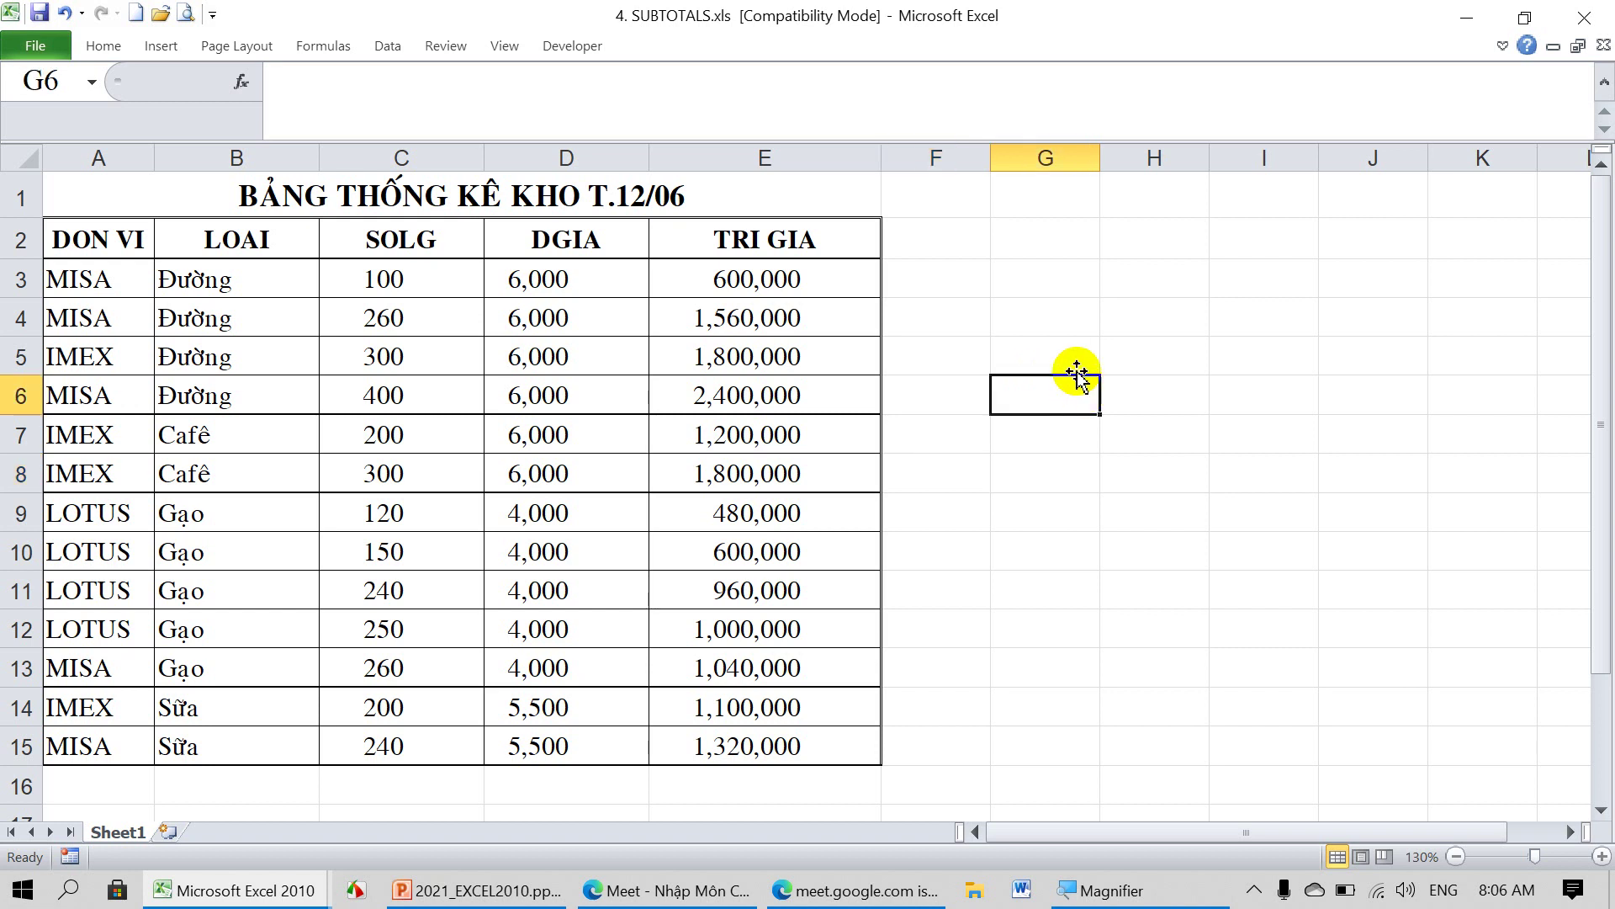
Select the stock table A2:E15 including its header row and show the Data tab.
mouse_move(104, 249)
left_mouse_down()
mouse_move(346, 306)
mouse_move(689, 589)
mouse_move(711, 732)
left_mouse_up()
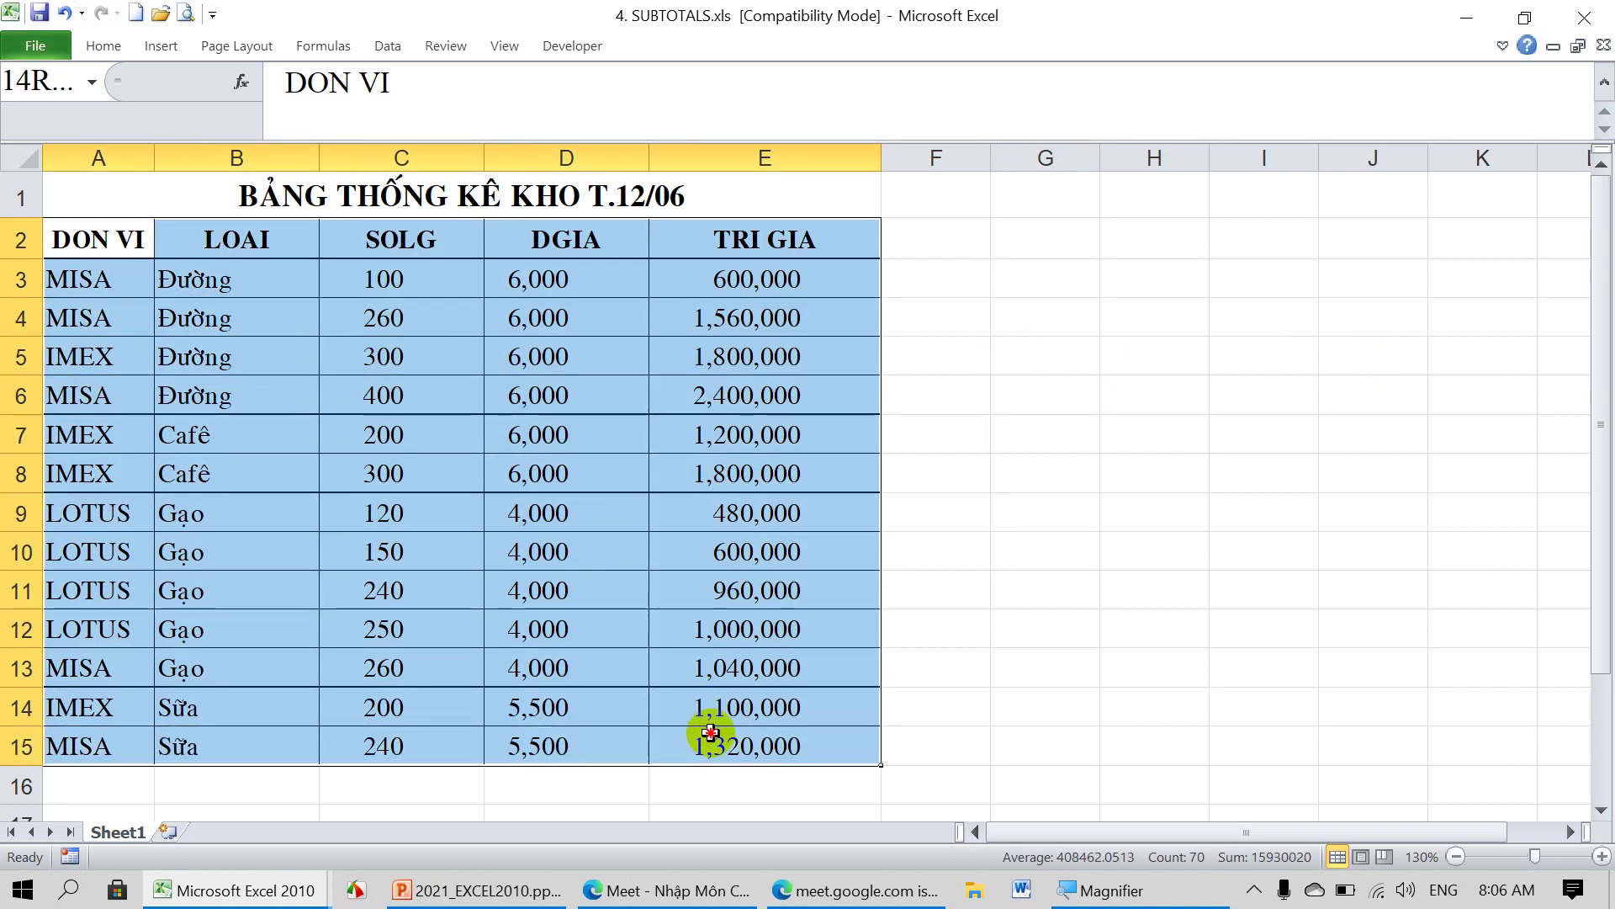
left_click_drag(230, 244, 185, 732)
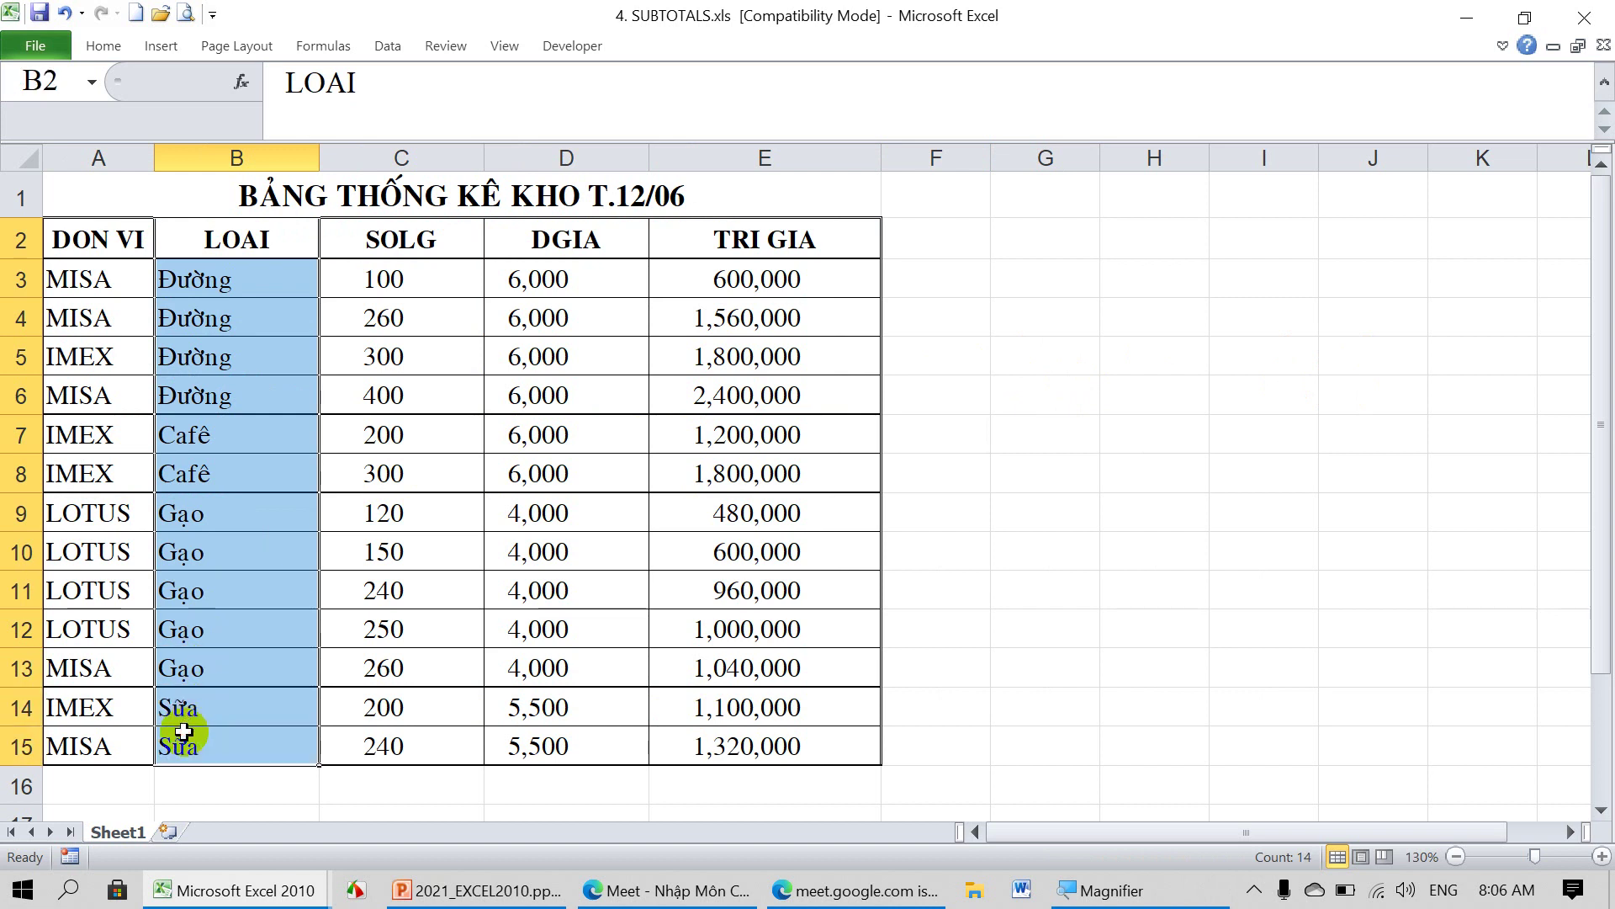
left_click(105, 241)
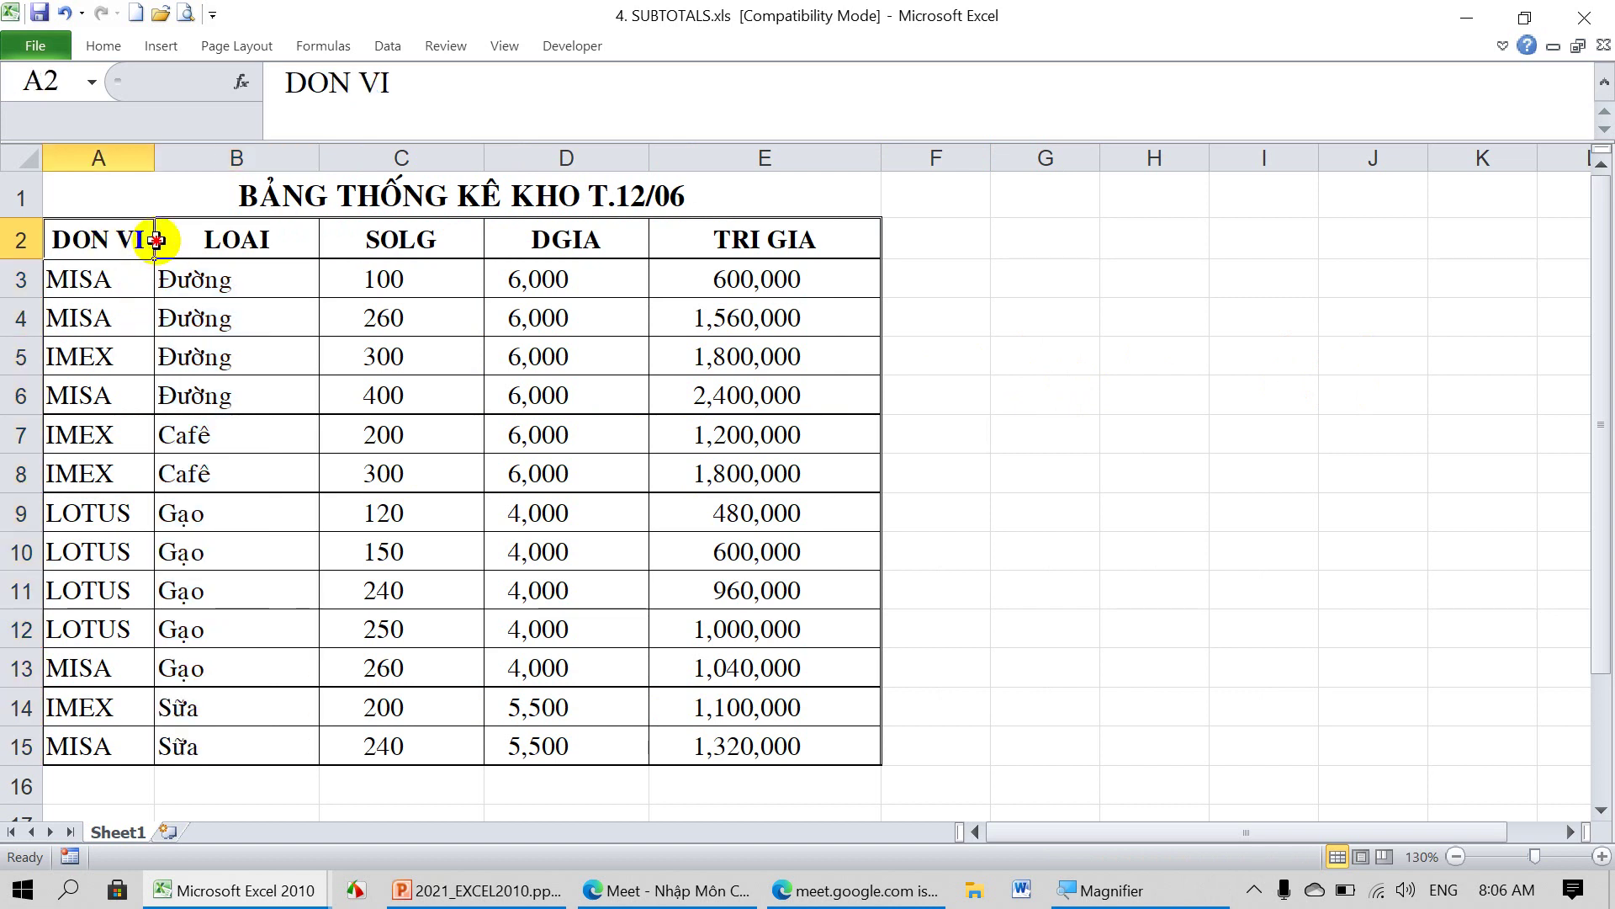
left_click_drag(157, 241, 773, 253)
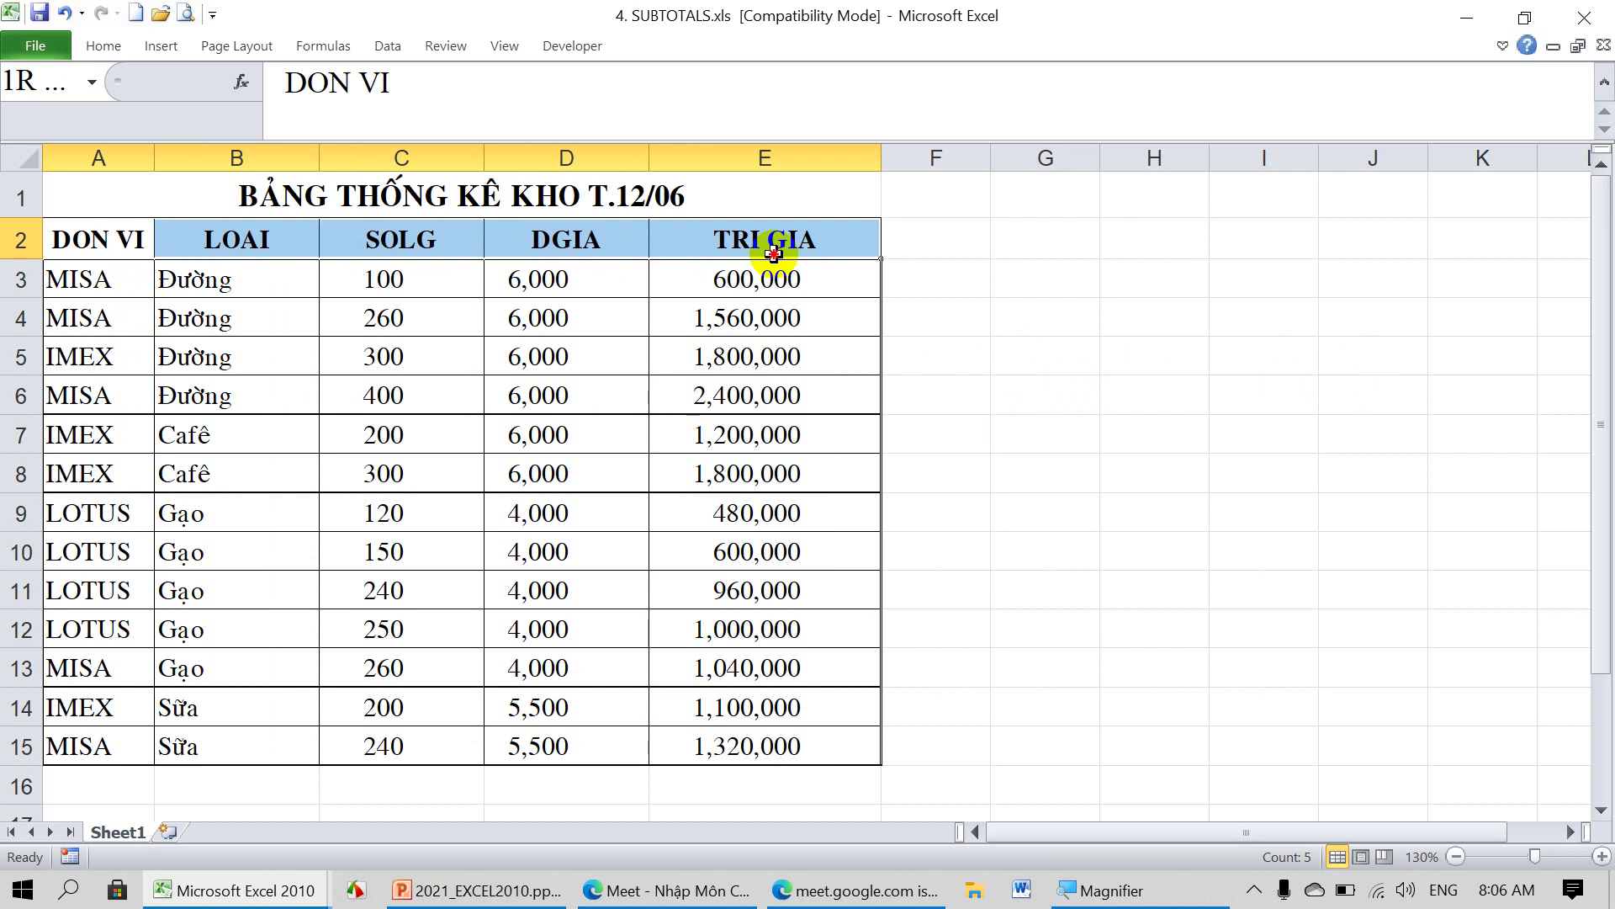
left_click_drag(99, 240, 727, 249)
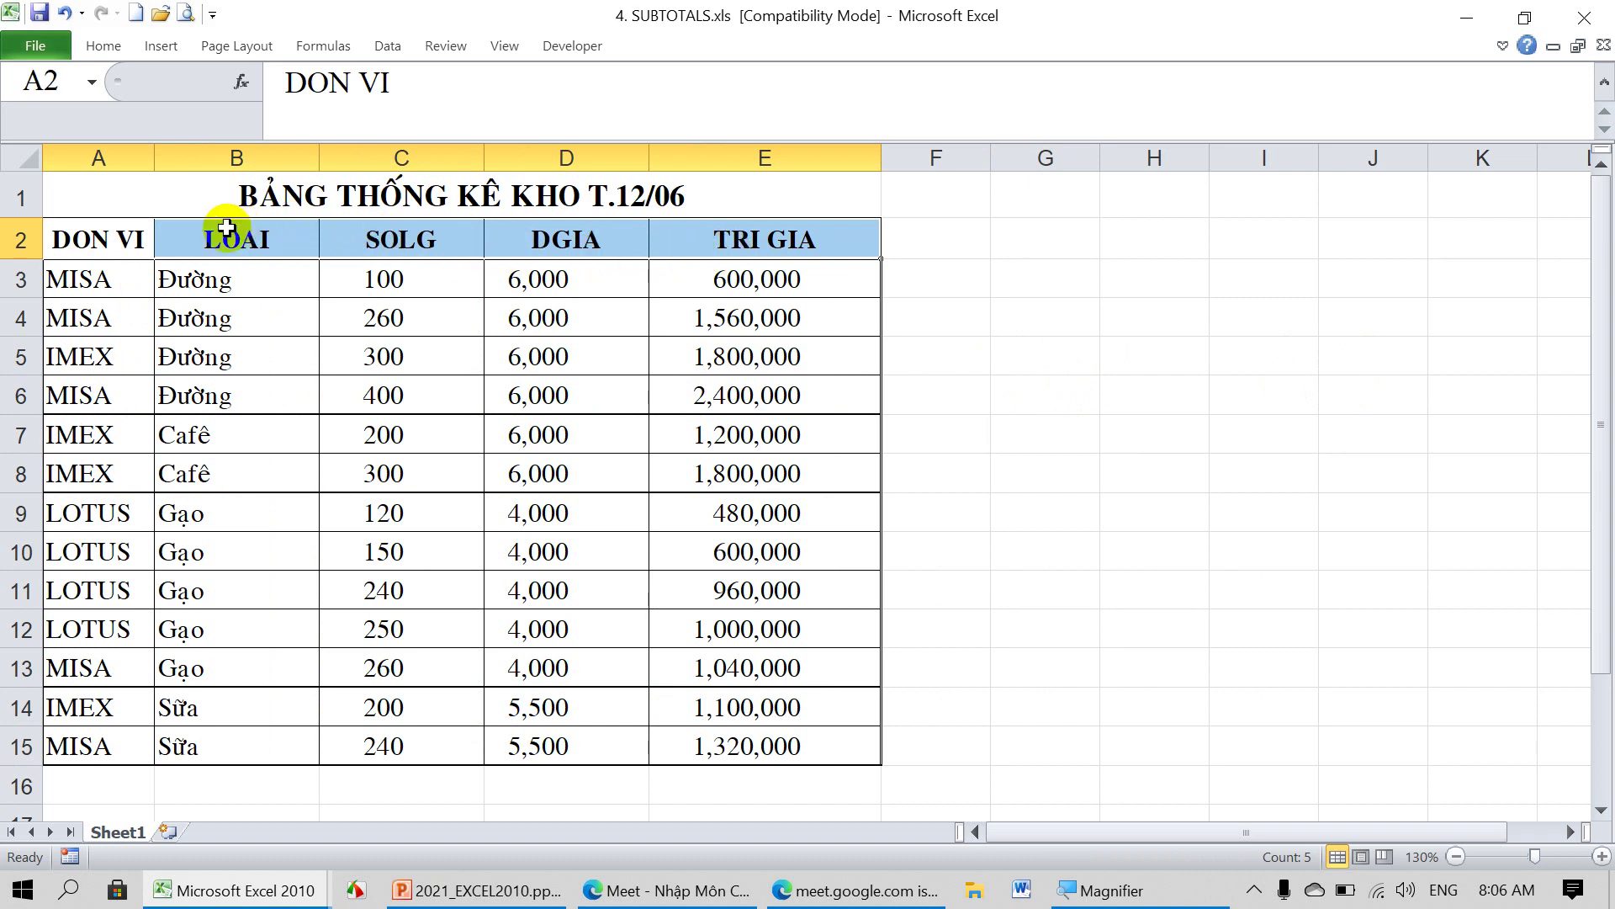
left_click(639, 390)
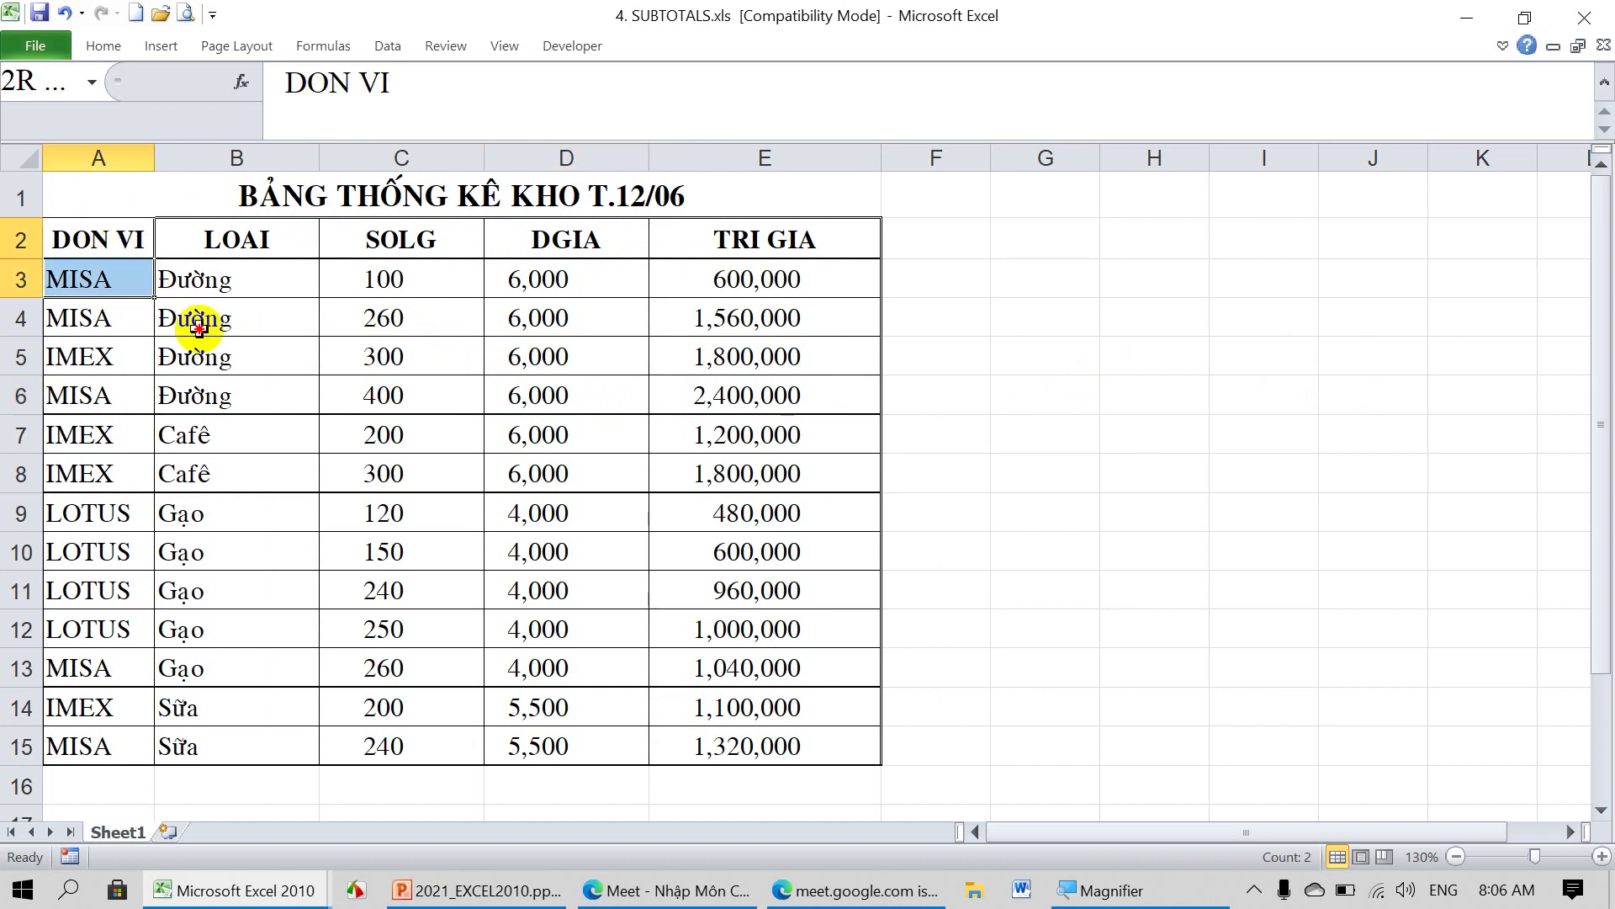
left_click_drag(102, 245, 841, 740)
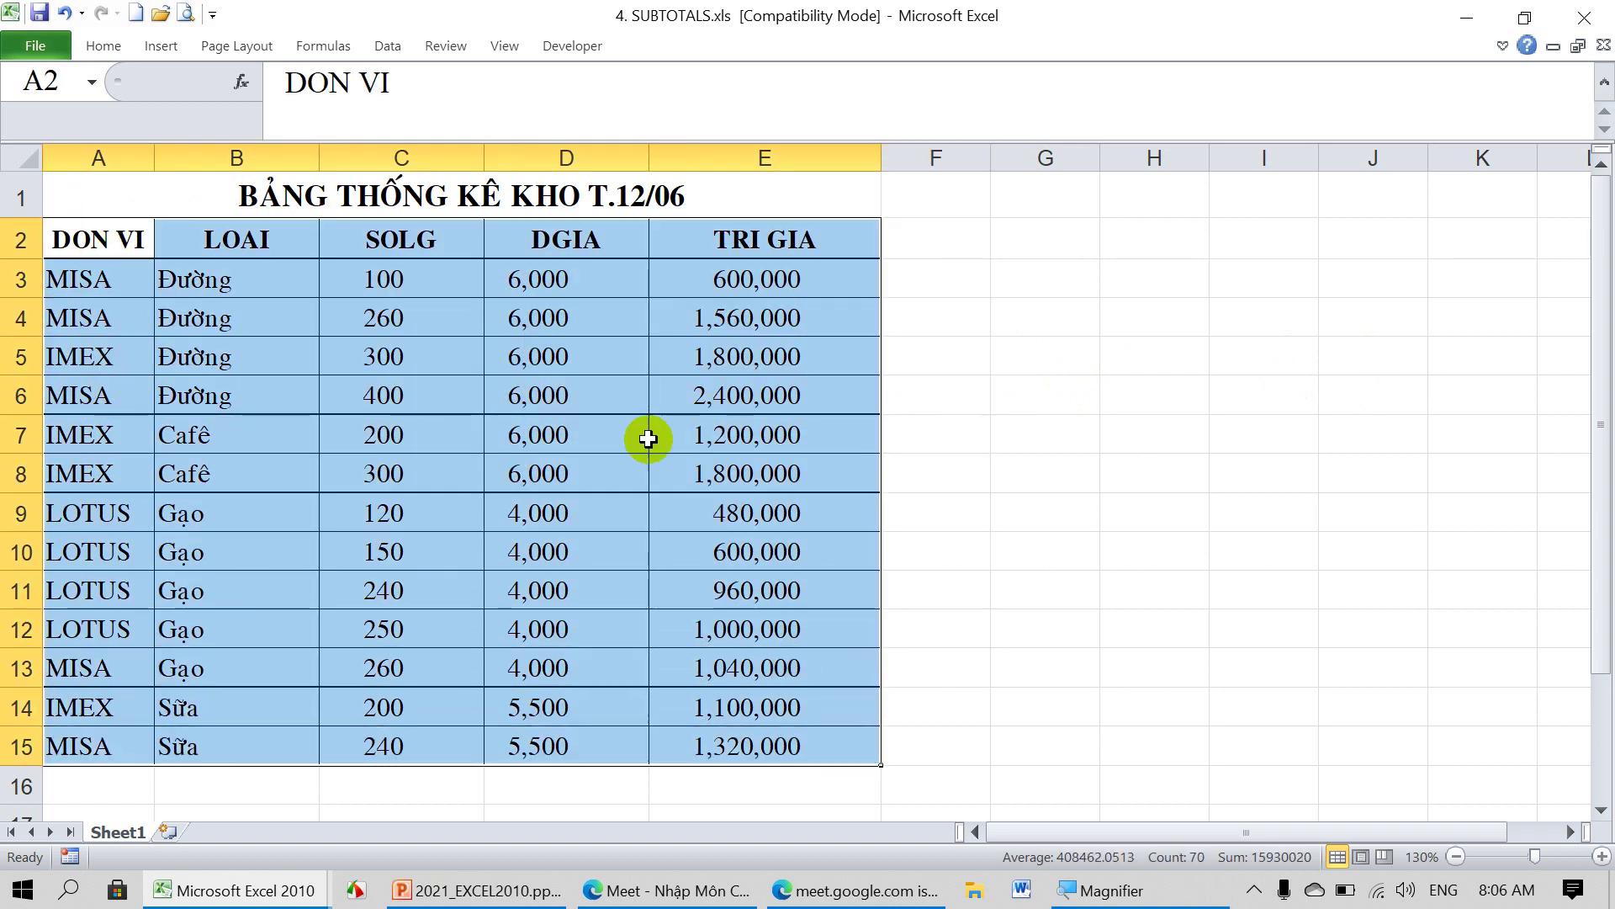
left_click(392, 44)
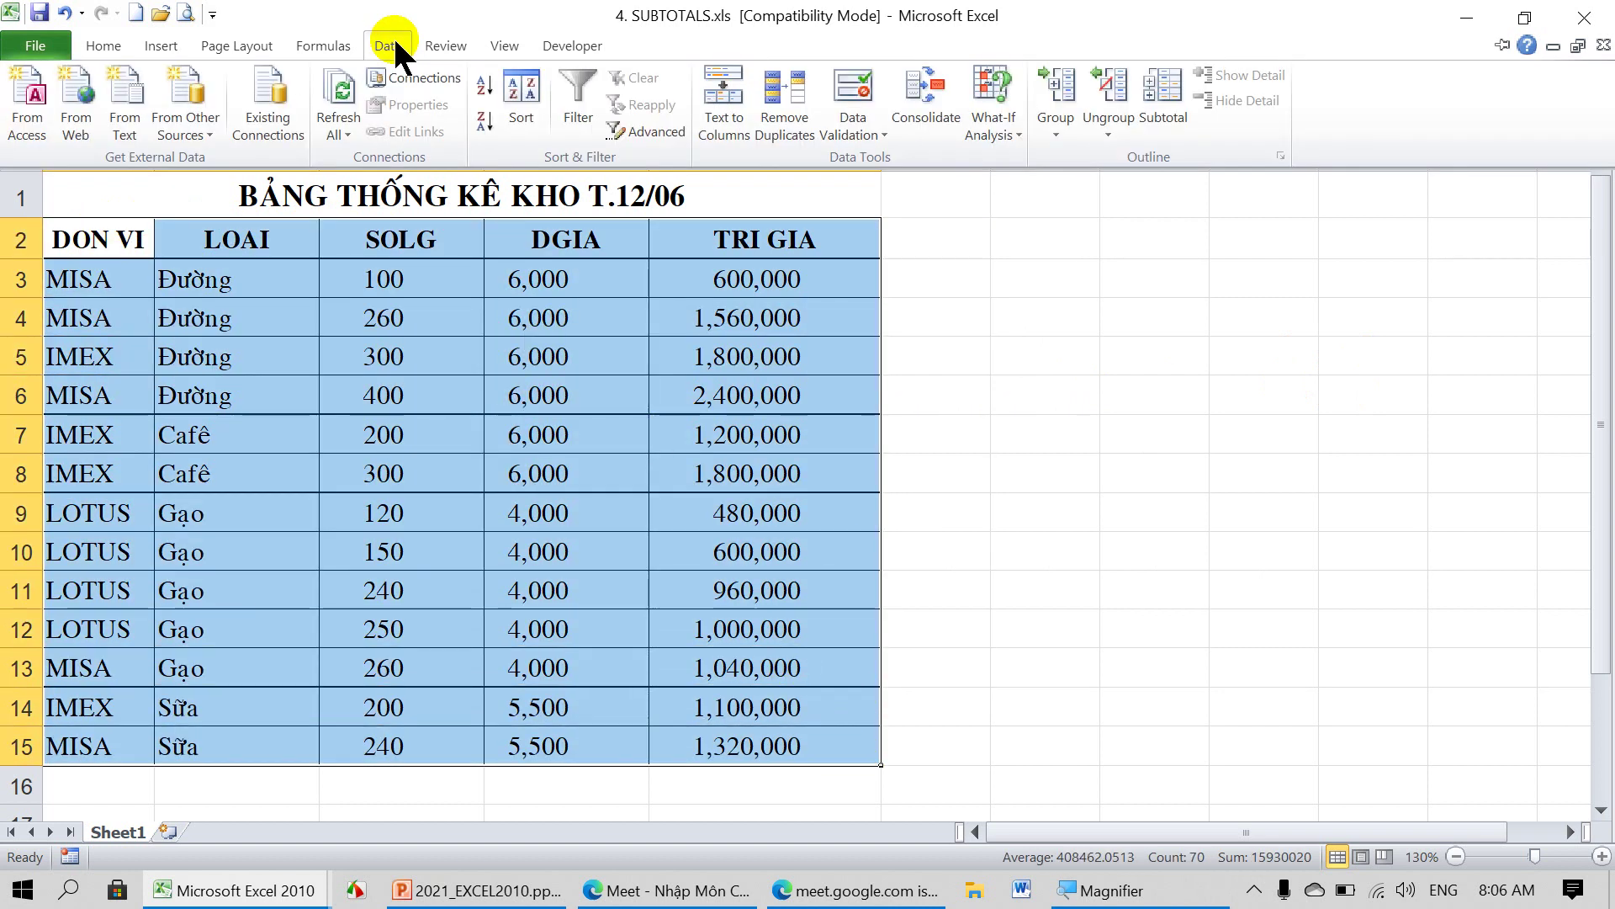
Turn on AutoFilter, filter LOAI to show only Đường rows, then clear the filter.
left_click(581, 93)
left_click(494, 313)
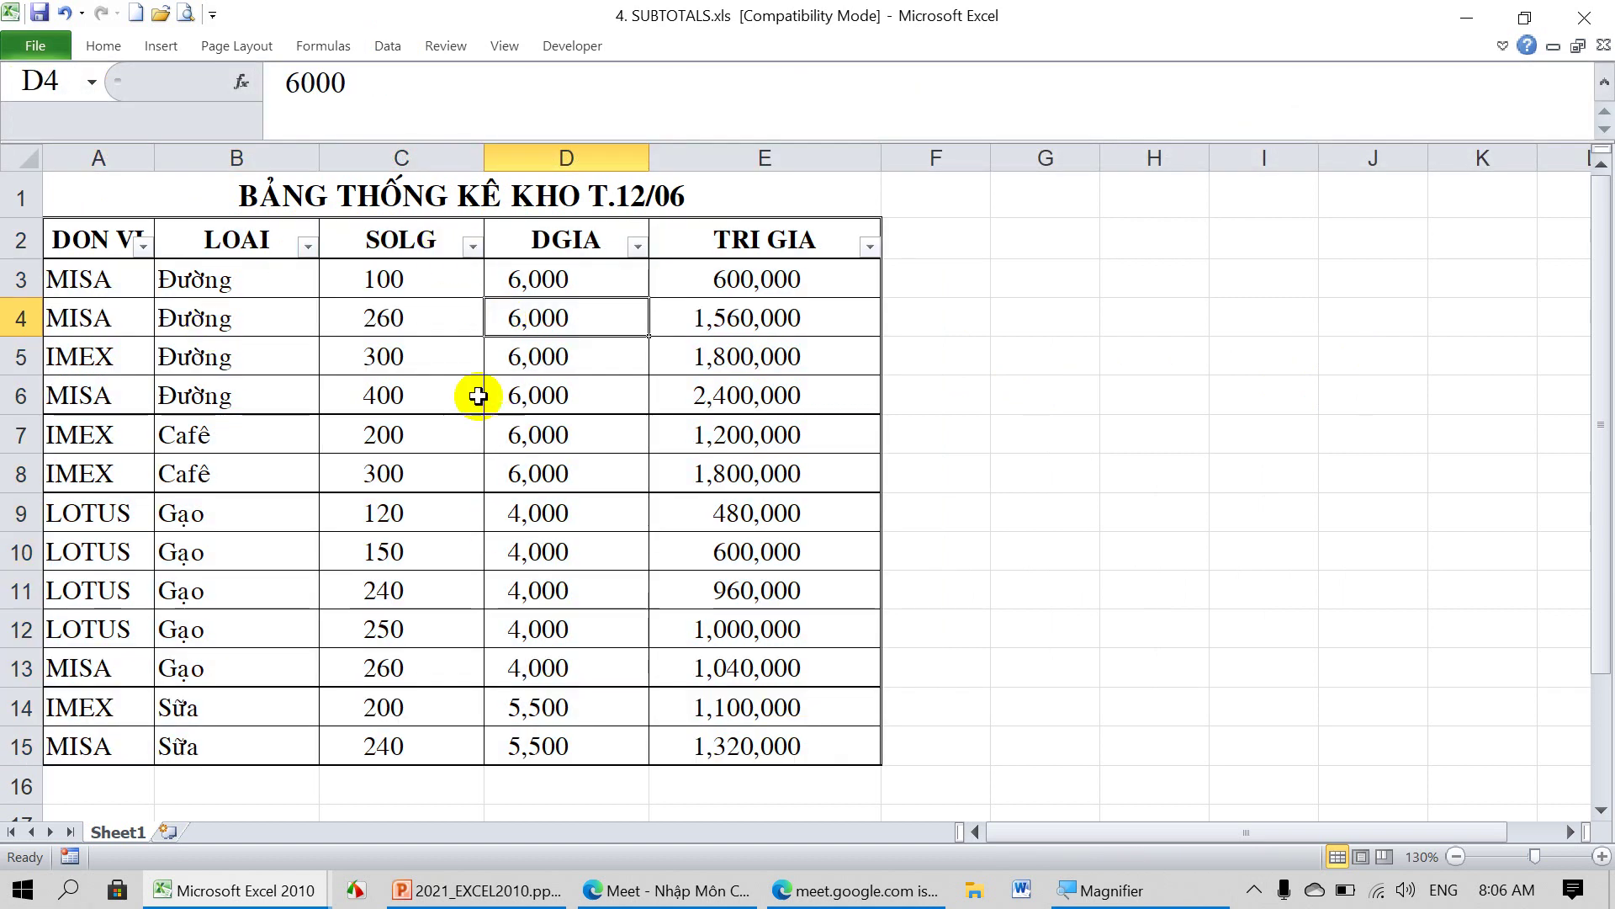
left_click(307, 247)
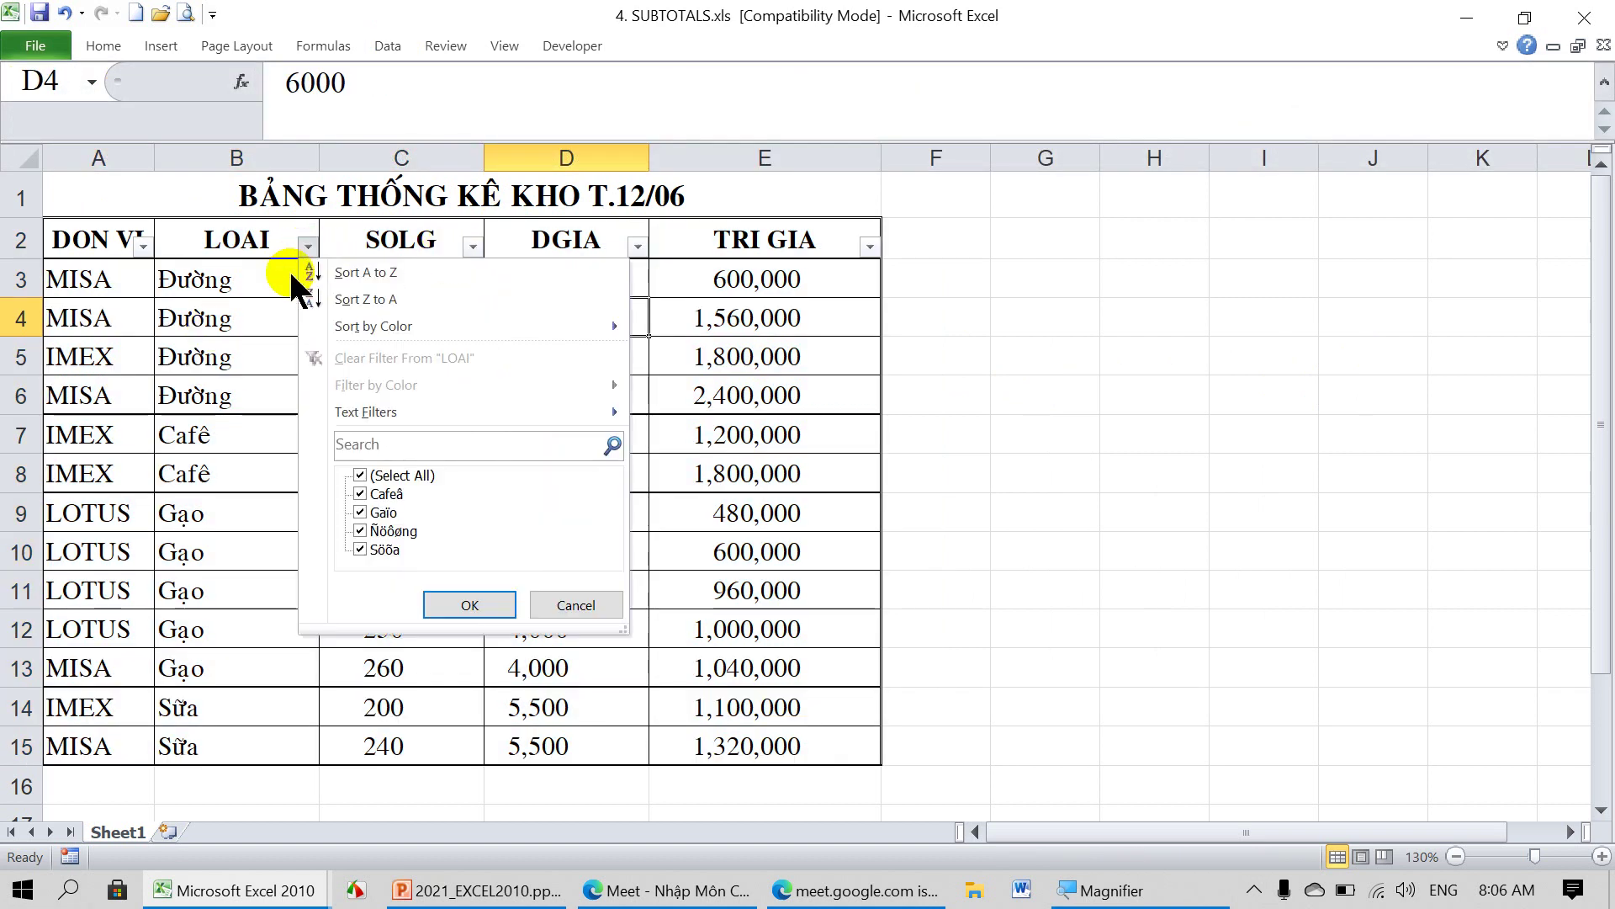
left_click(360, 475)
left_click(360, 530)
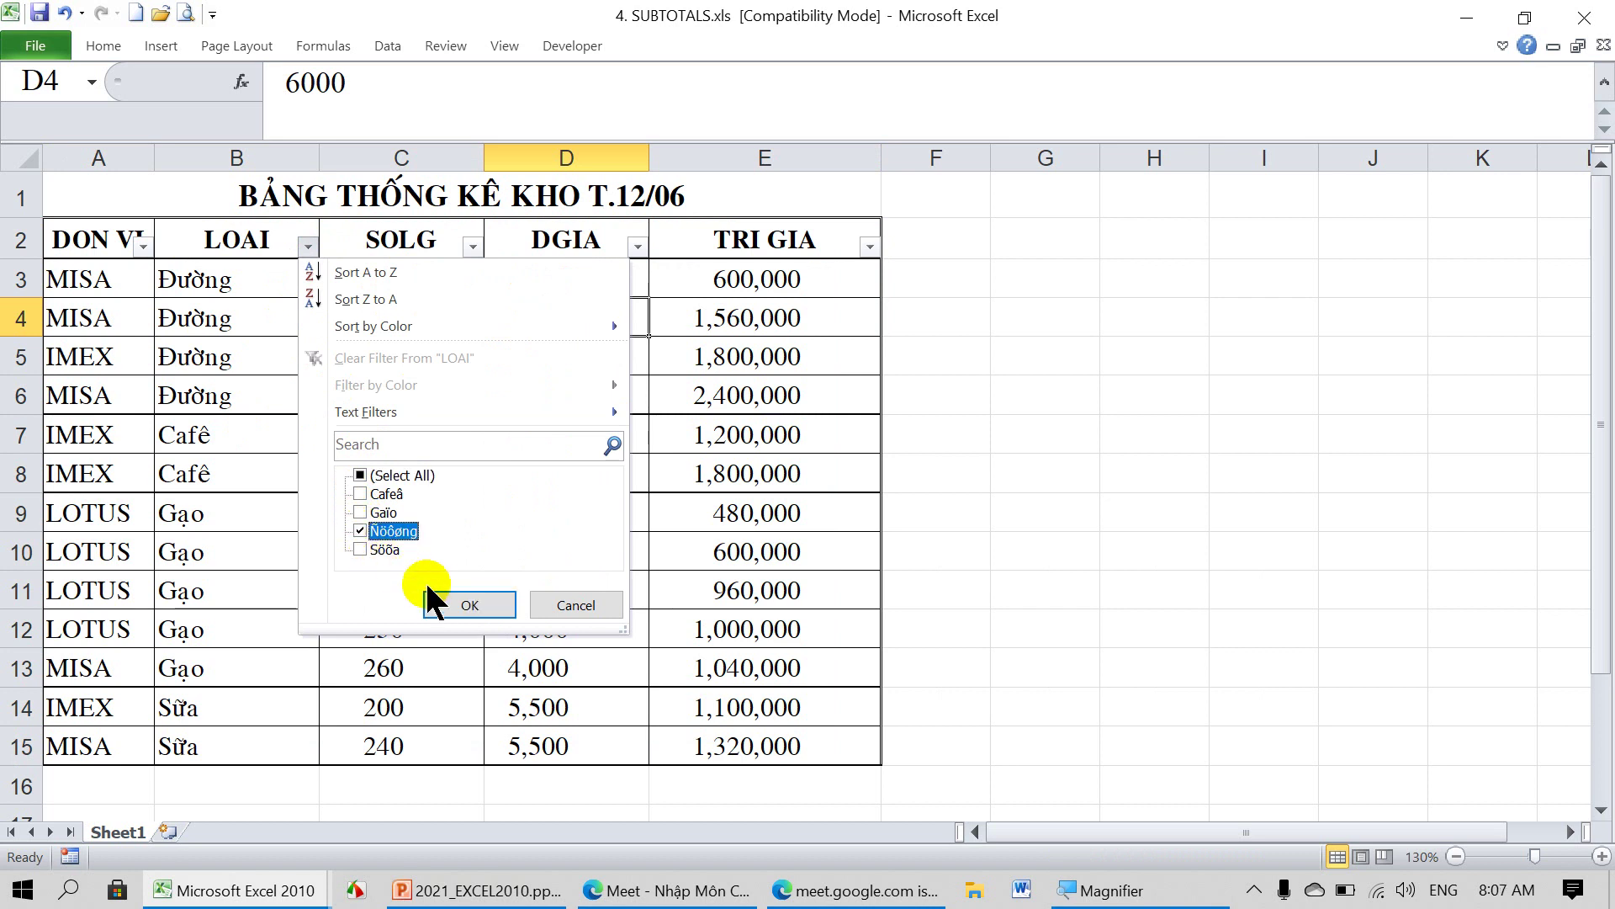
left_click(455, 601)
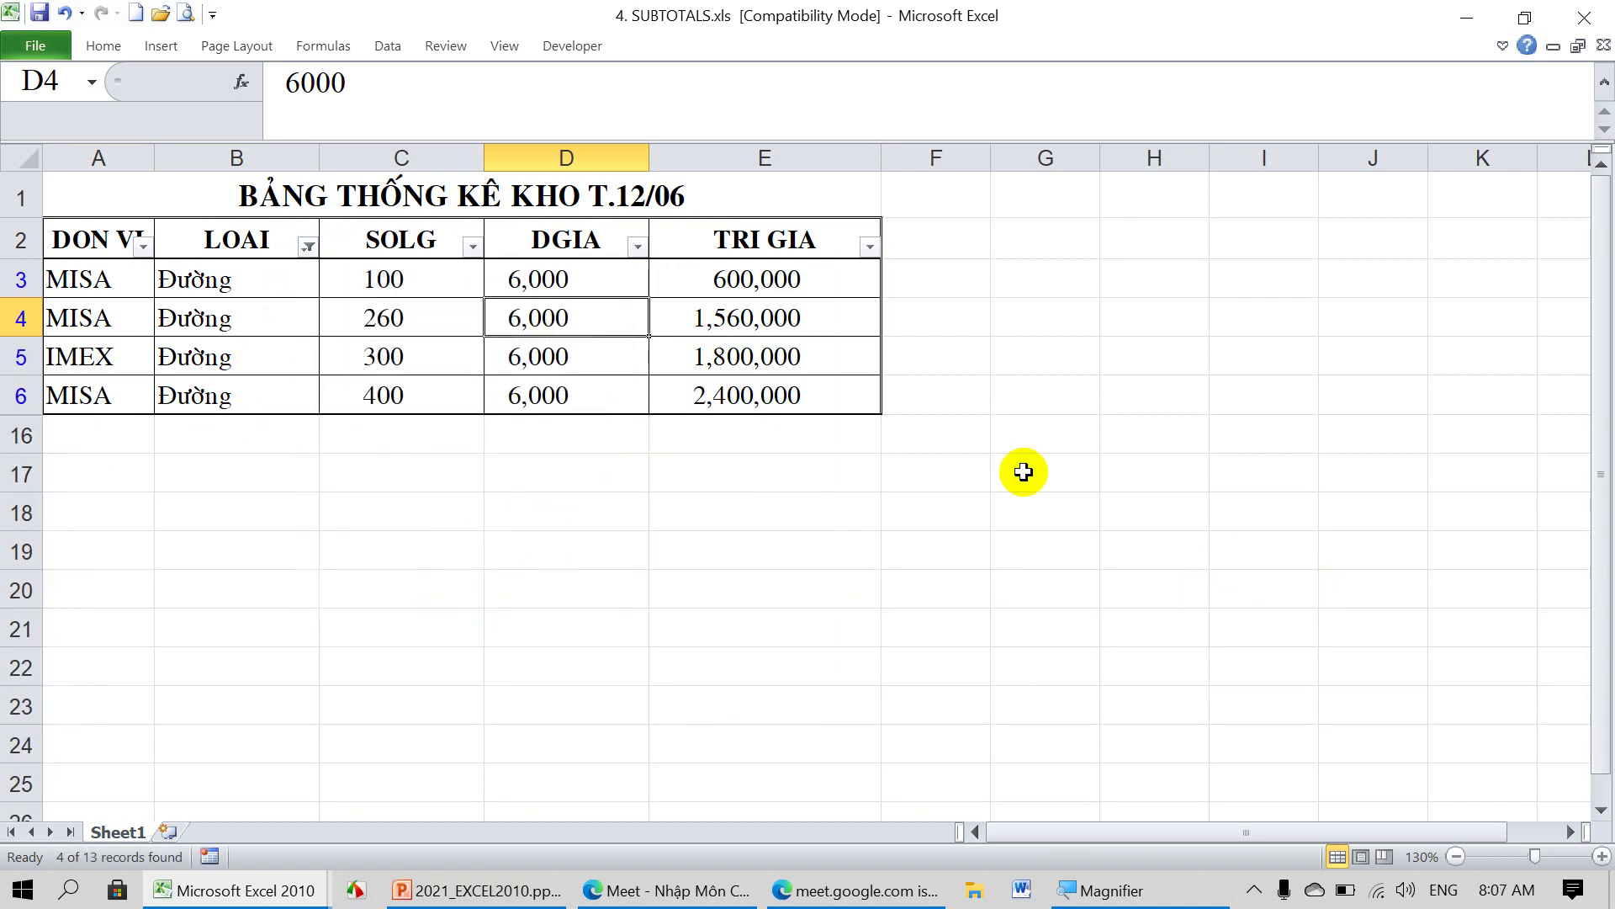
left_click(387, 45)
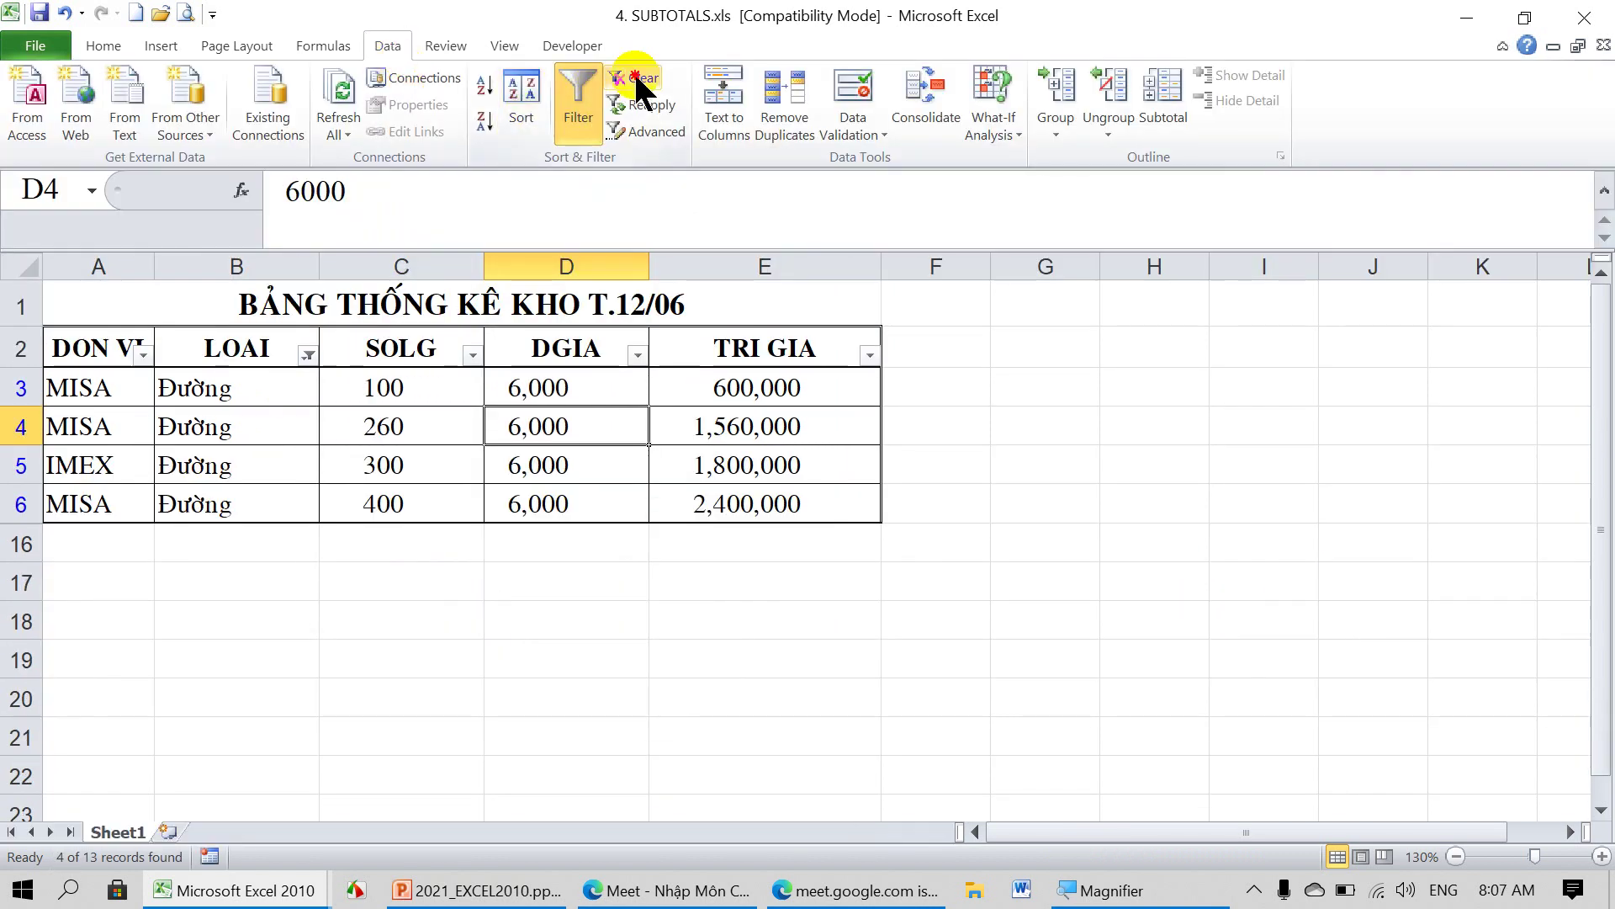
left_click(635, 77)
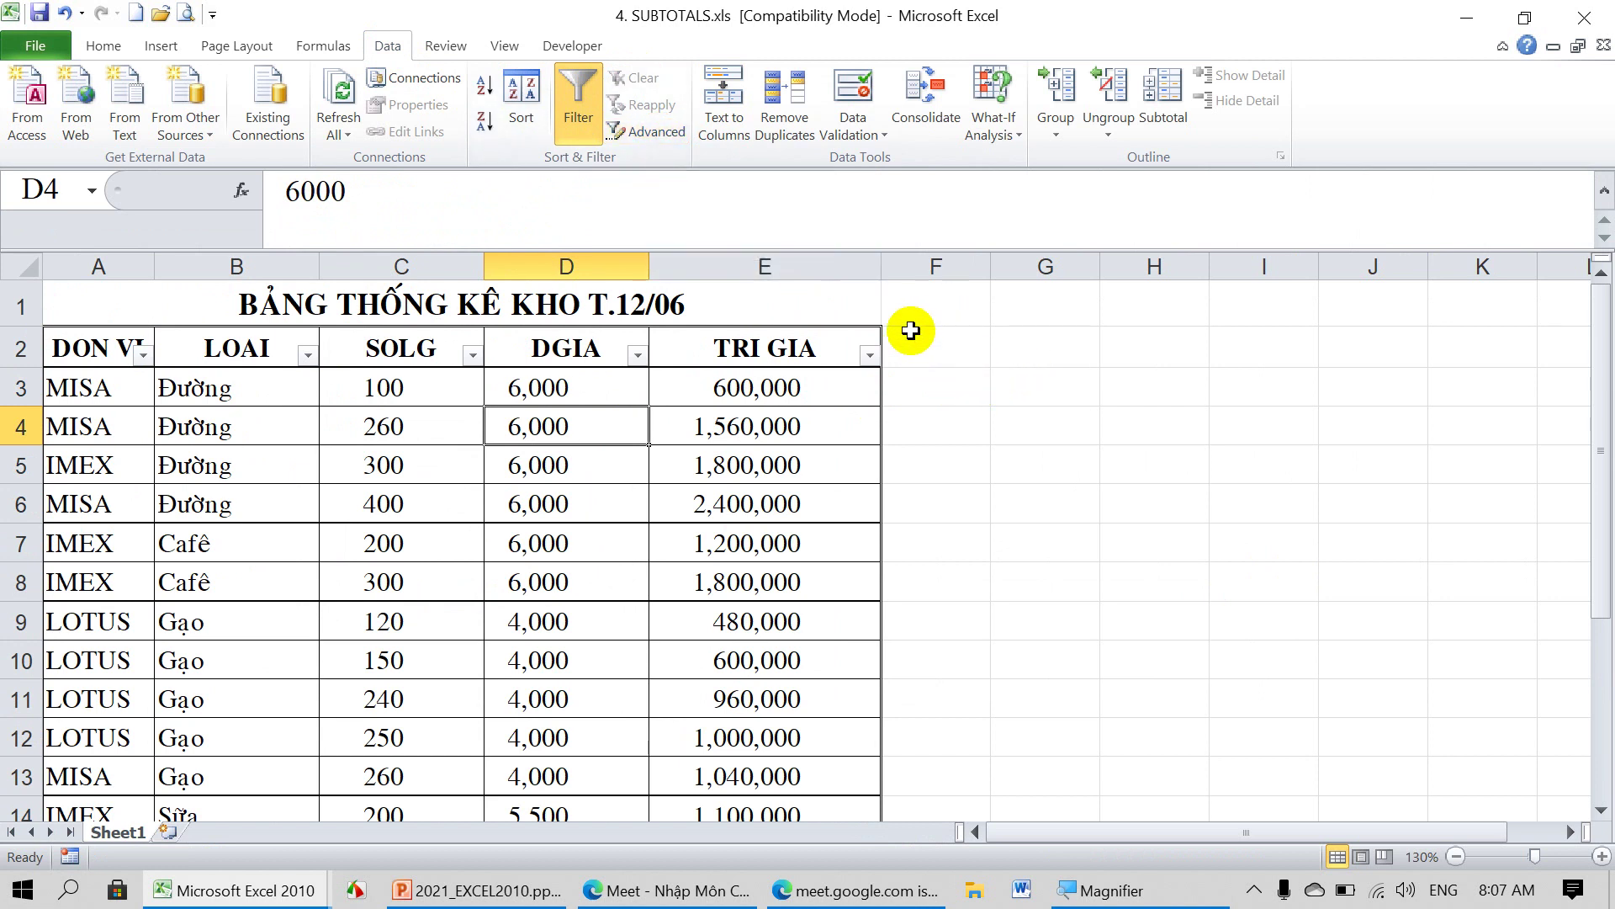
After selecting cell D19, switch to the DeThiExcel_DuLieuTho_GiaiRoi.xlsx workbook from the taskbar.
scroll(911, 330, "down", 3)
left_click_drag(559, 610, 745, 612)
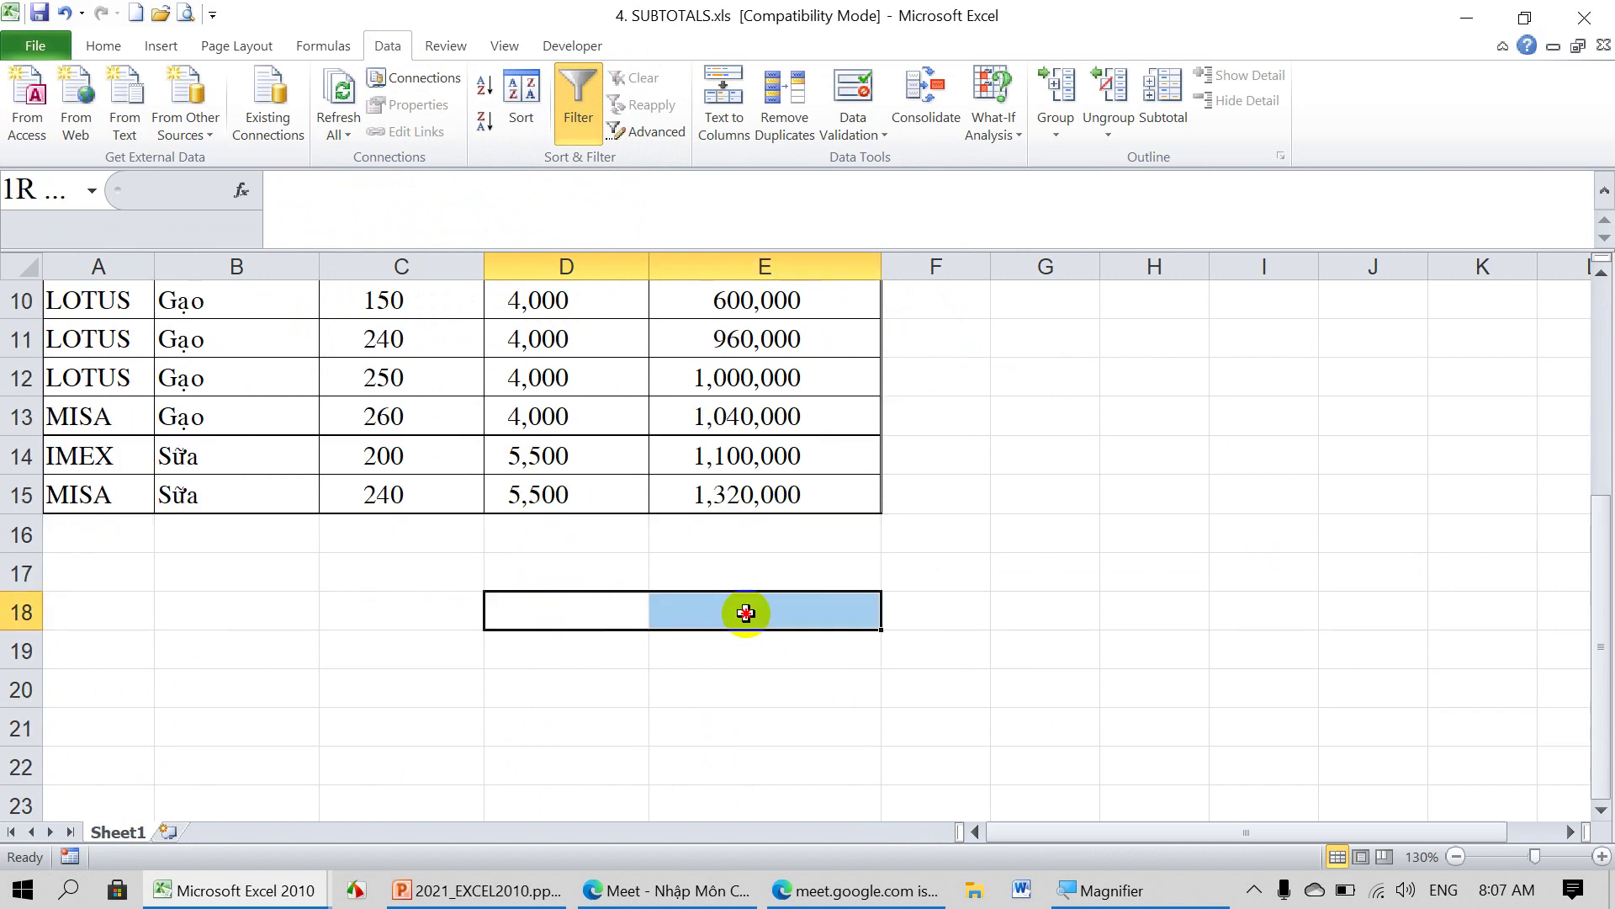
mouse_move(577, 644)
left_mouse_down()
mouse_move(759, 646)
mouse_move(755, 679)
left_mouse_up()
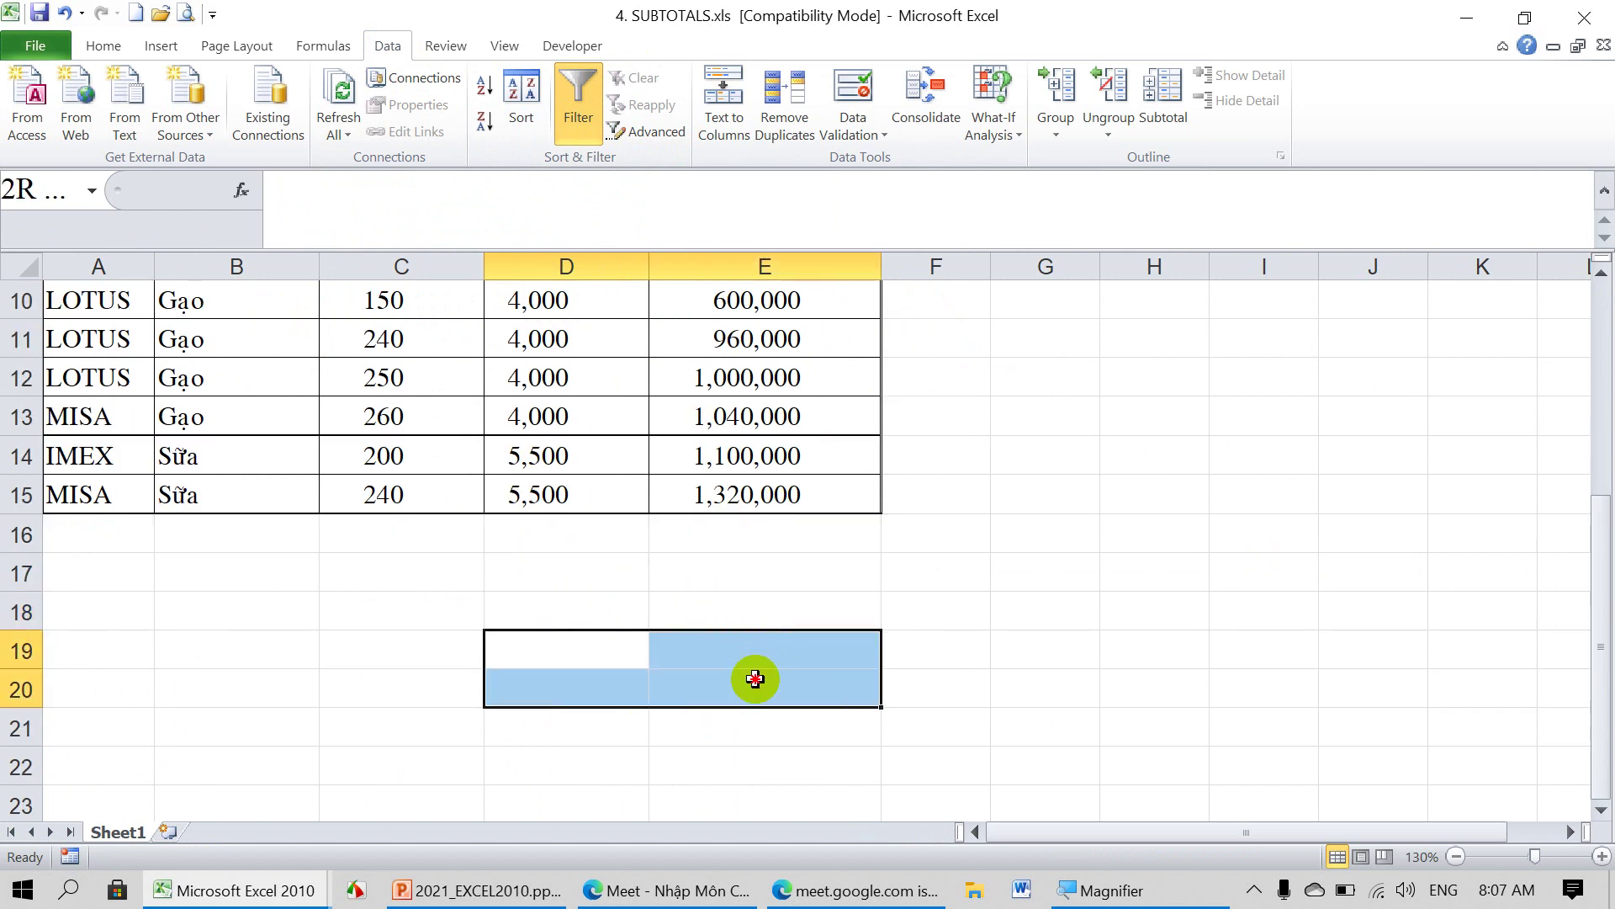
left_click(589, 648)
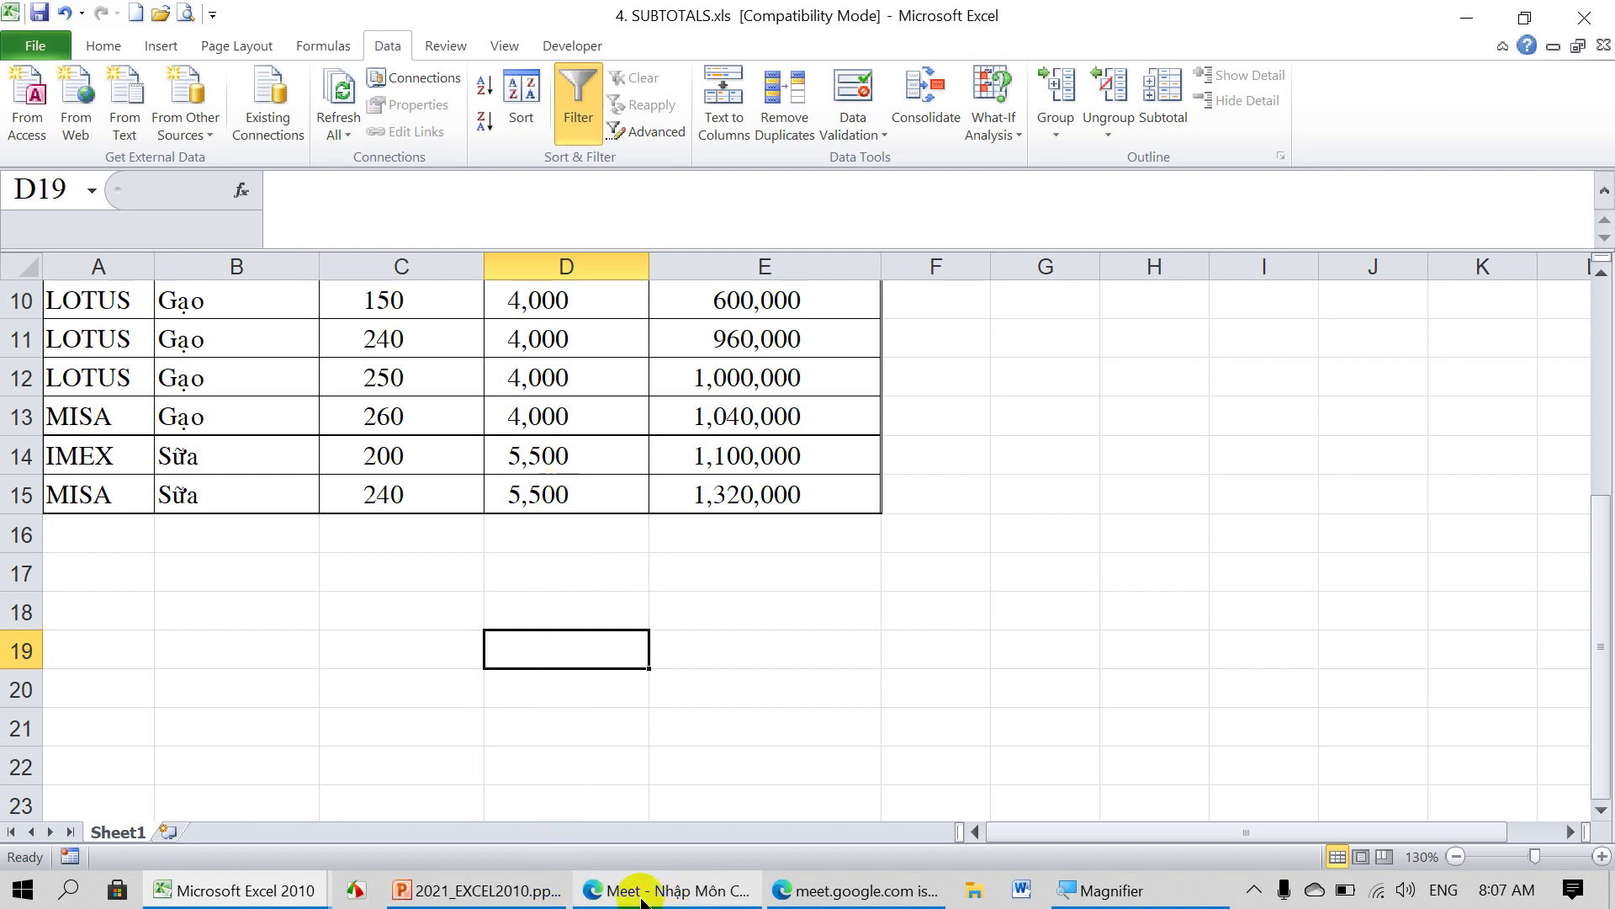
left_click(253, 890)
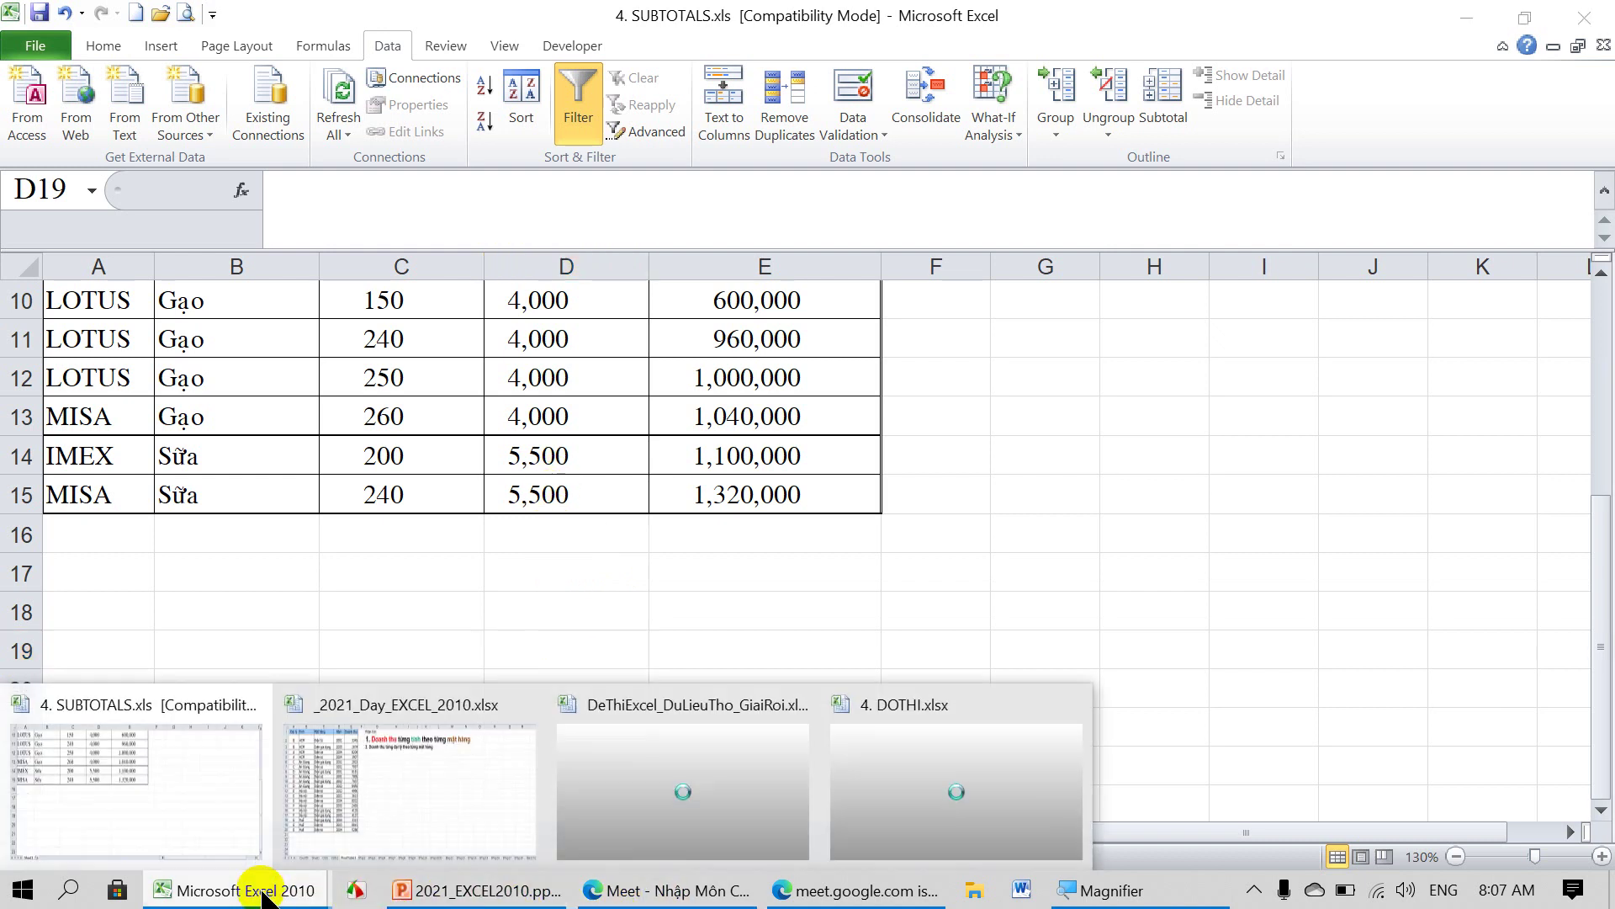
left_click(667, 801)
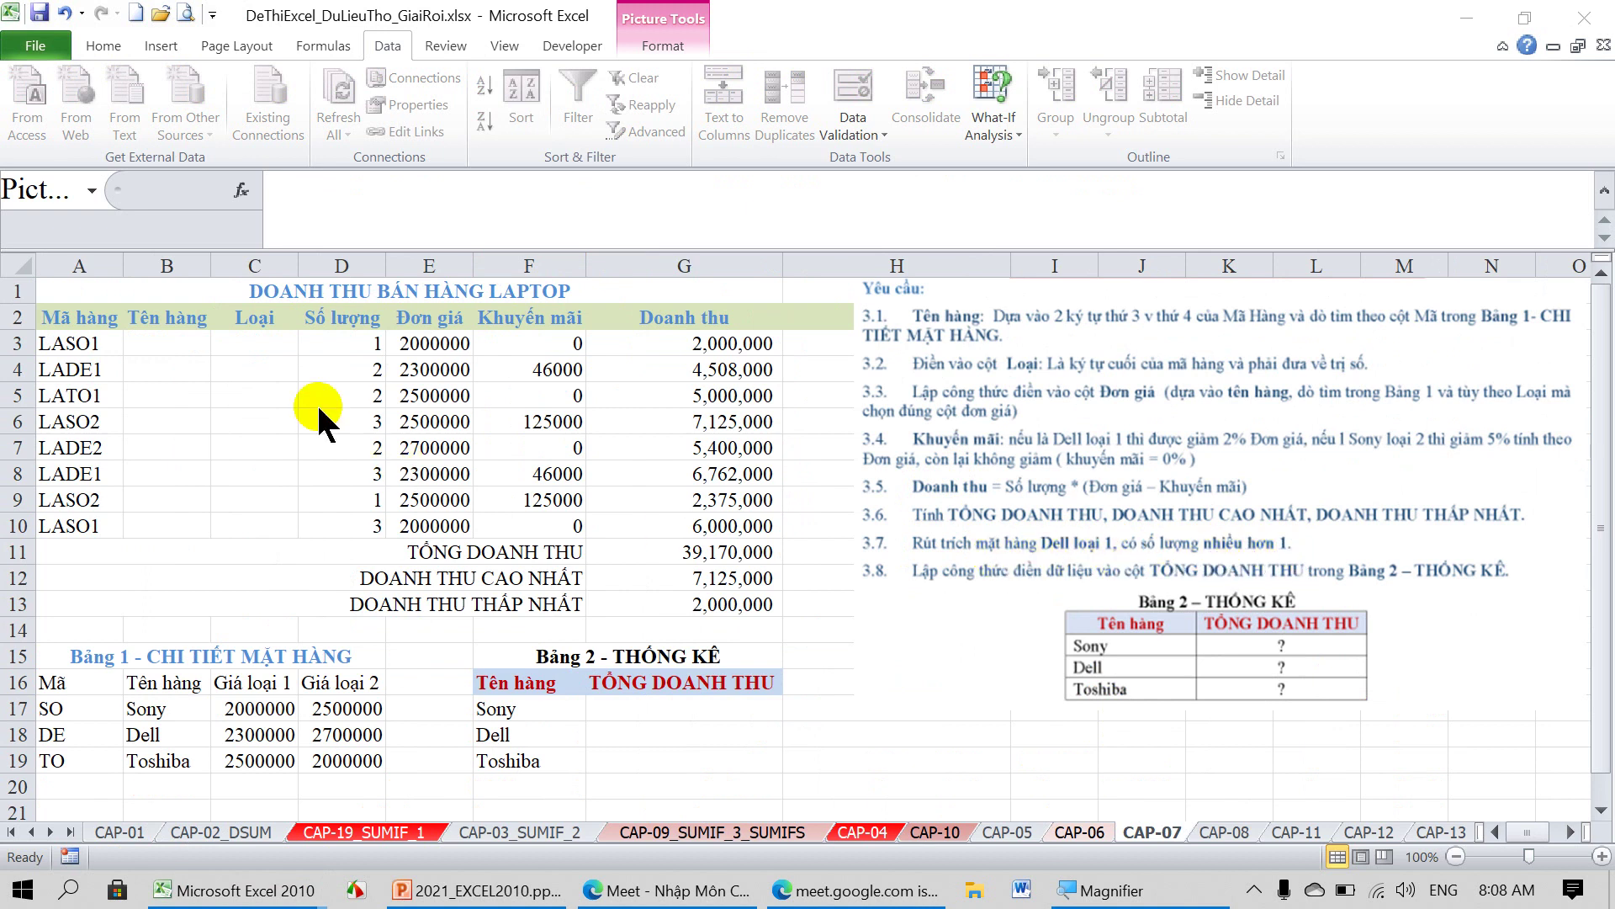
In B3, start the formula =VLOOKUP(MID(A3,3,2), using A3's two middle characters.
left_click(162, 344)
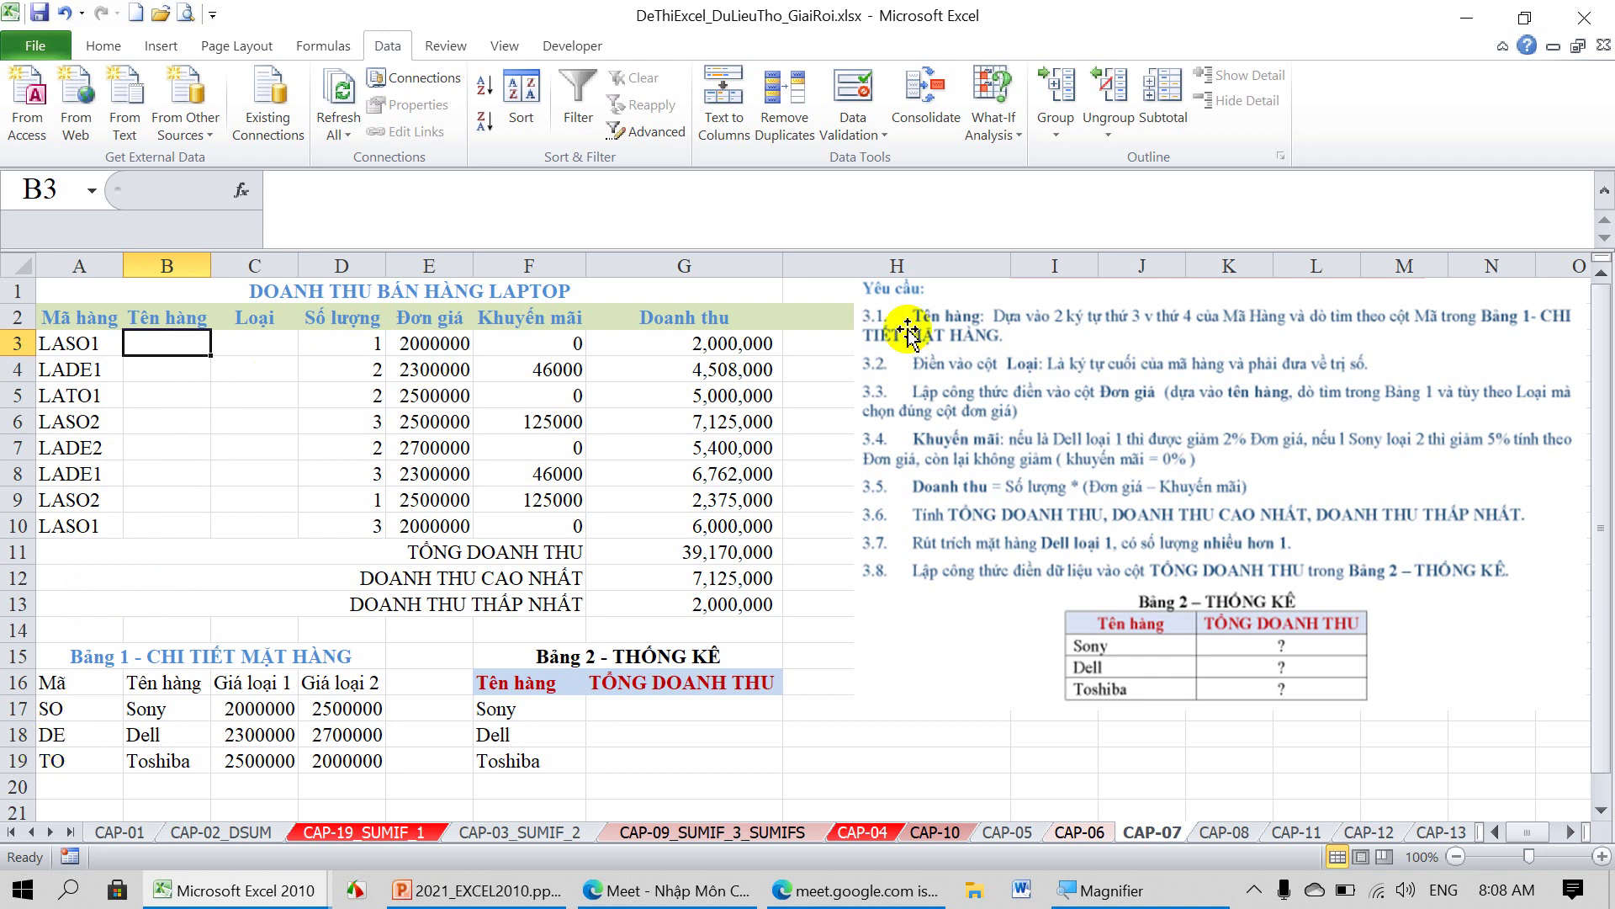
type("=")
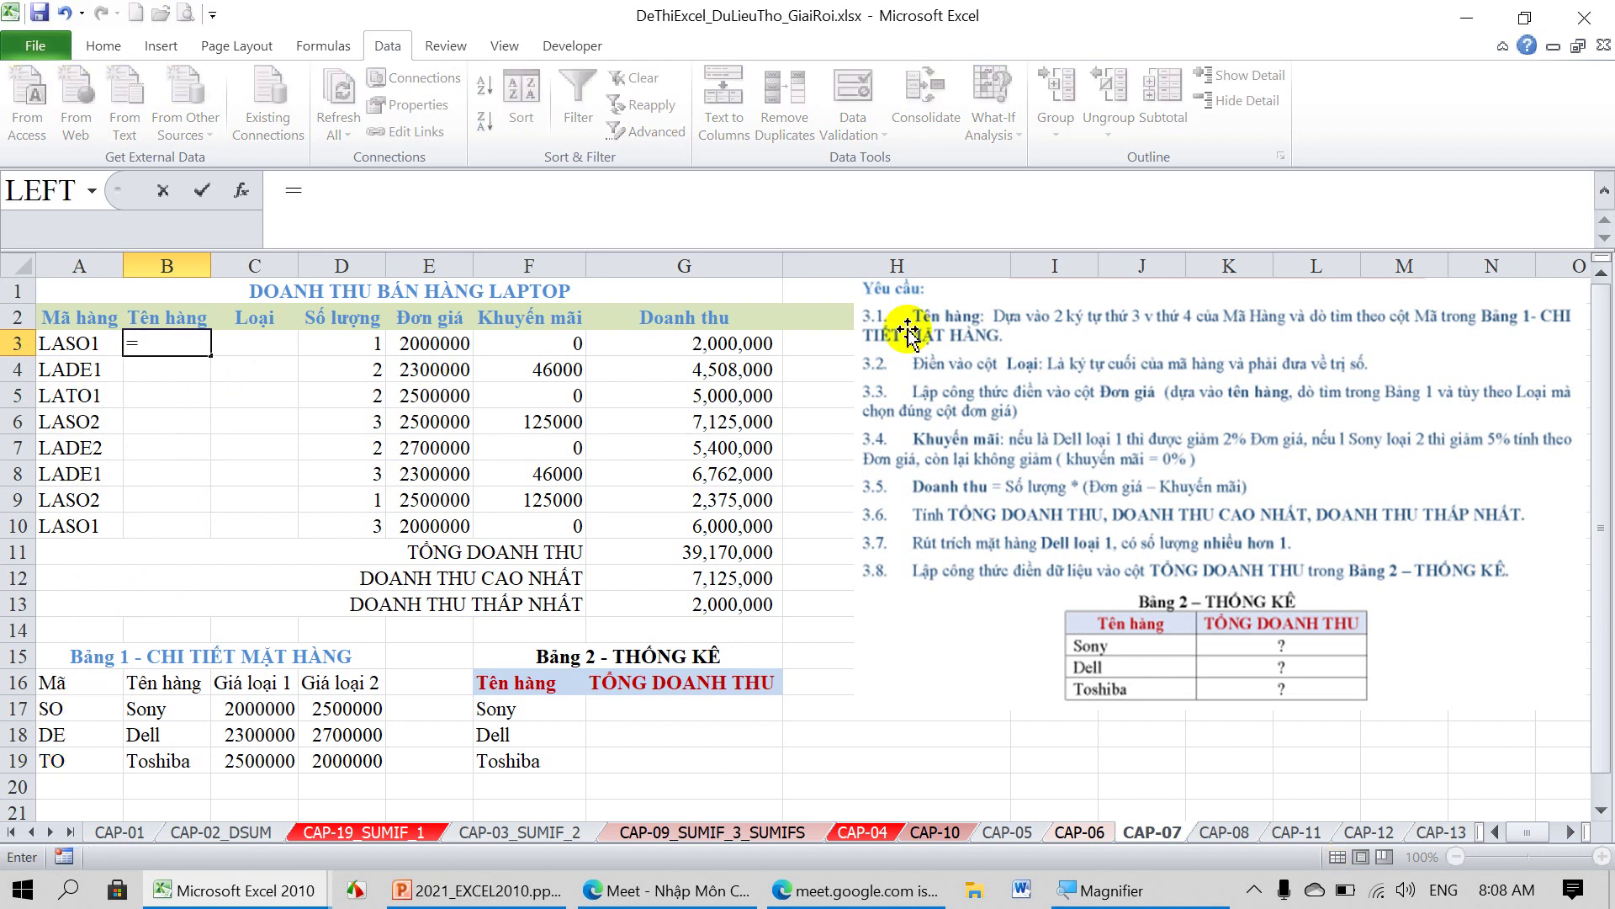
type("VLOOKUP(")
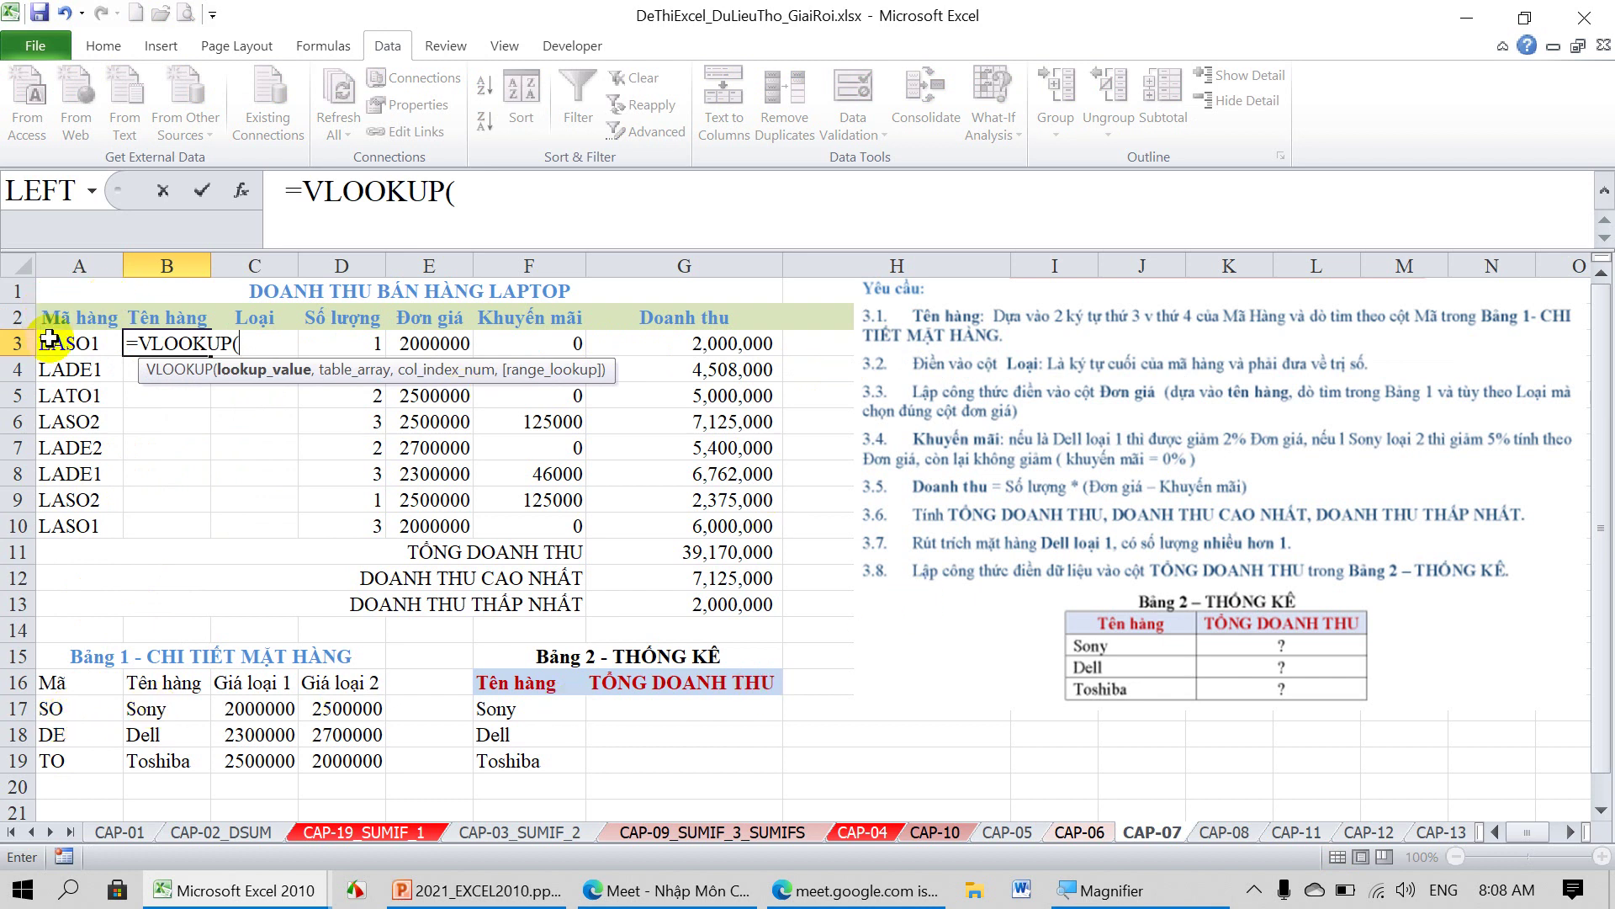
type("mid(")
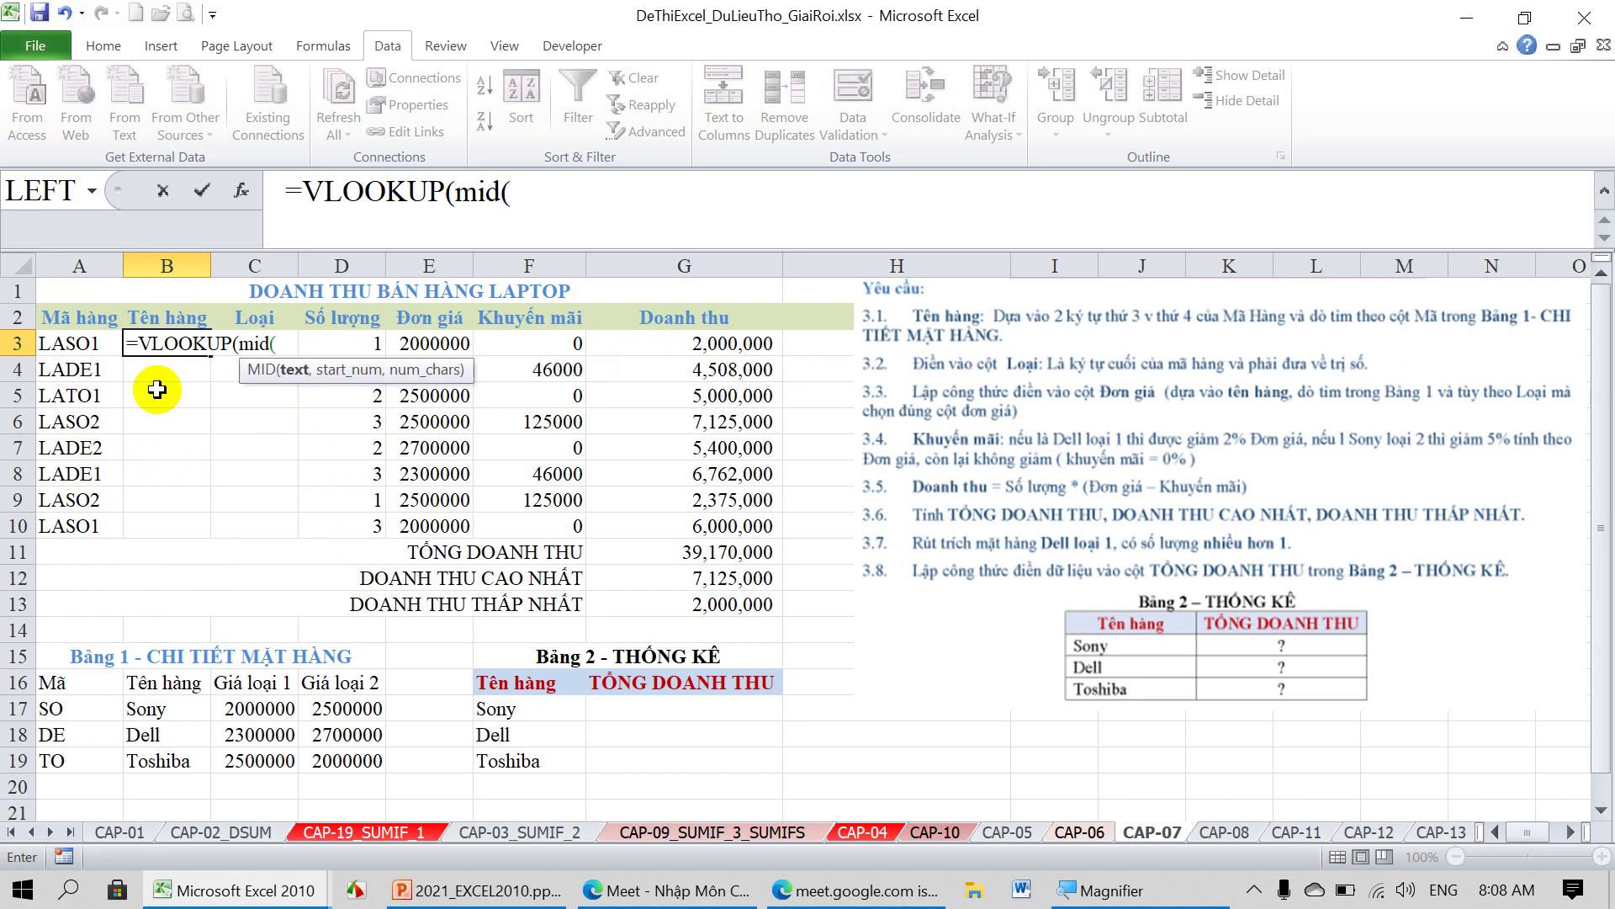
left_click(80, 343)
type(",")
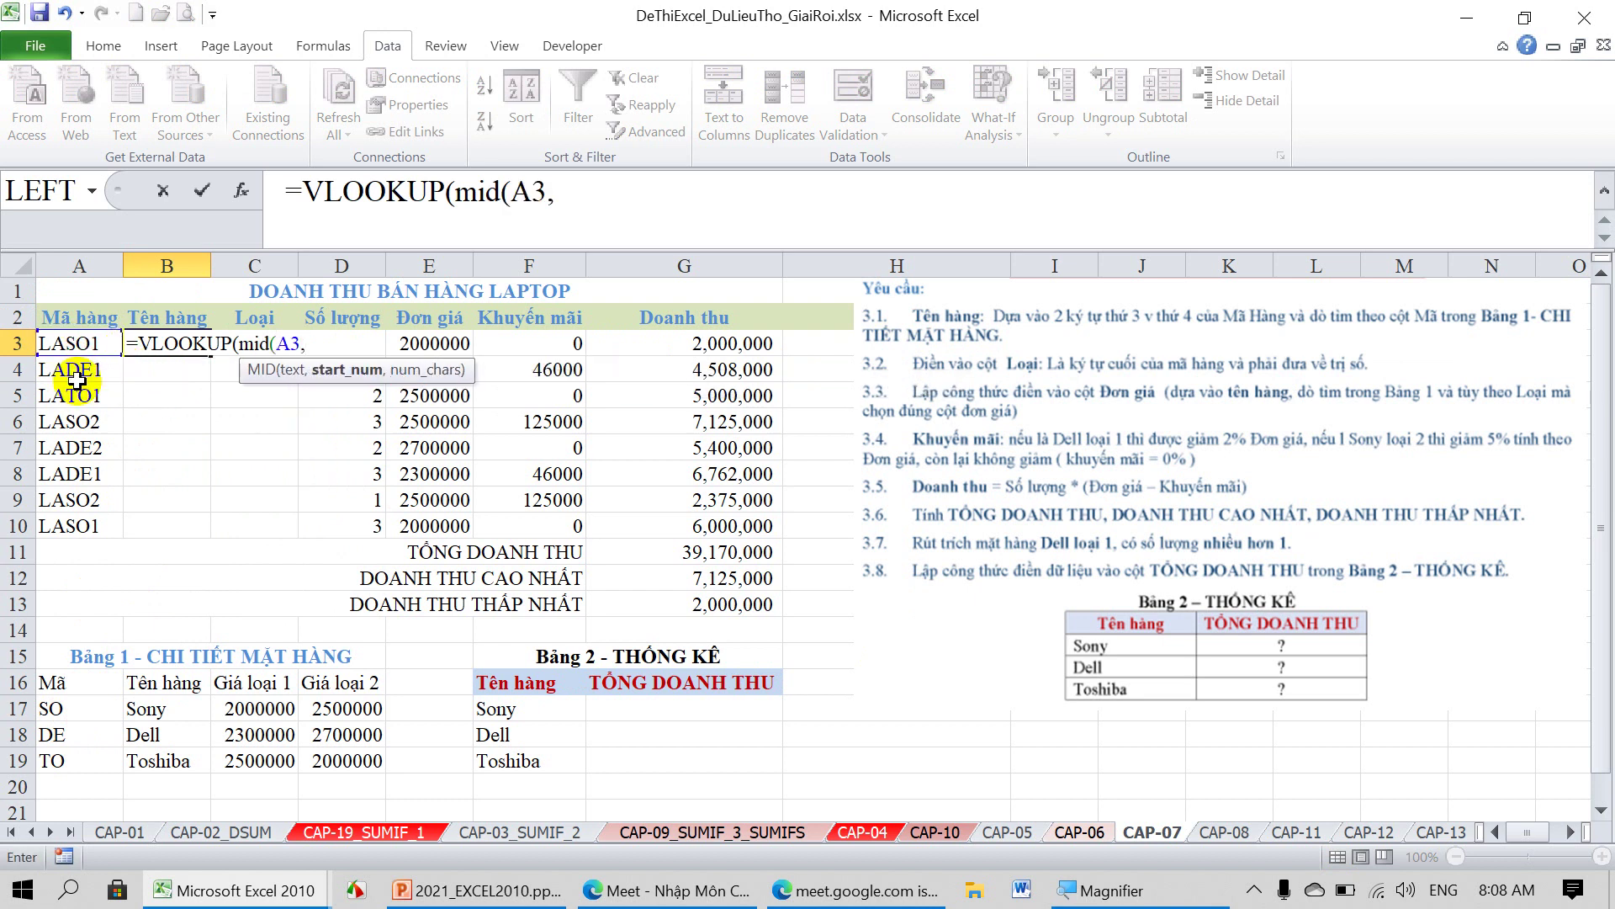
type("3,2")
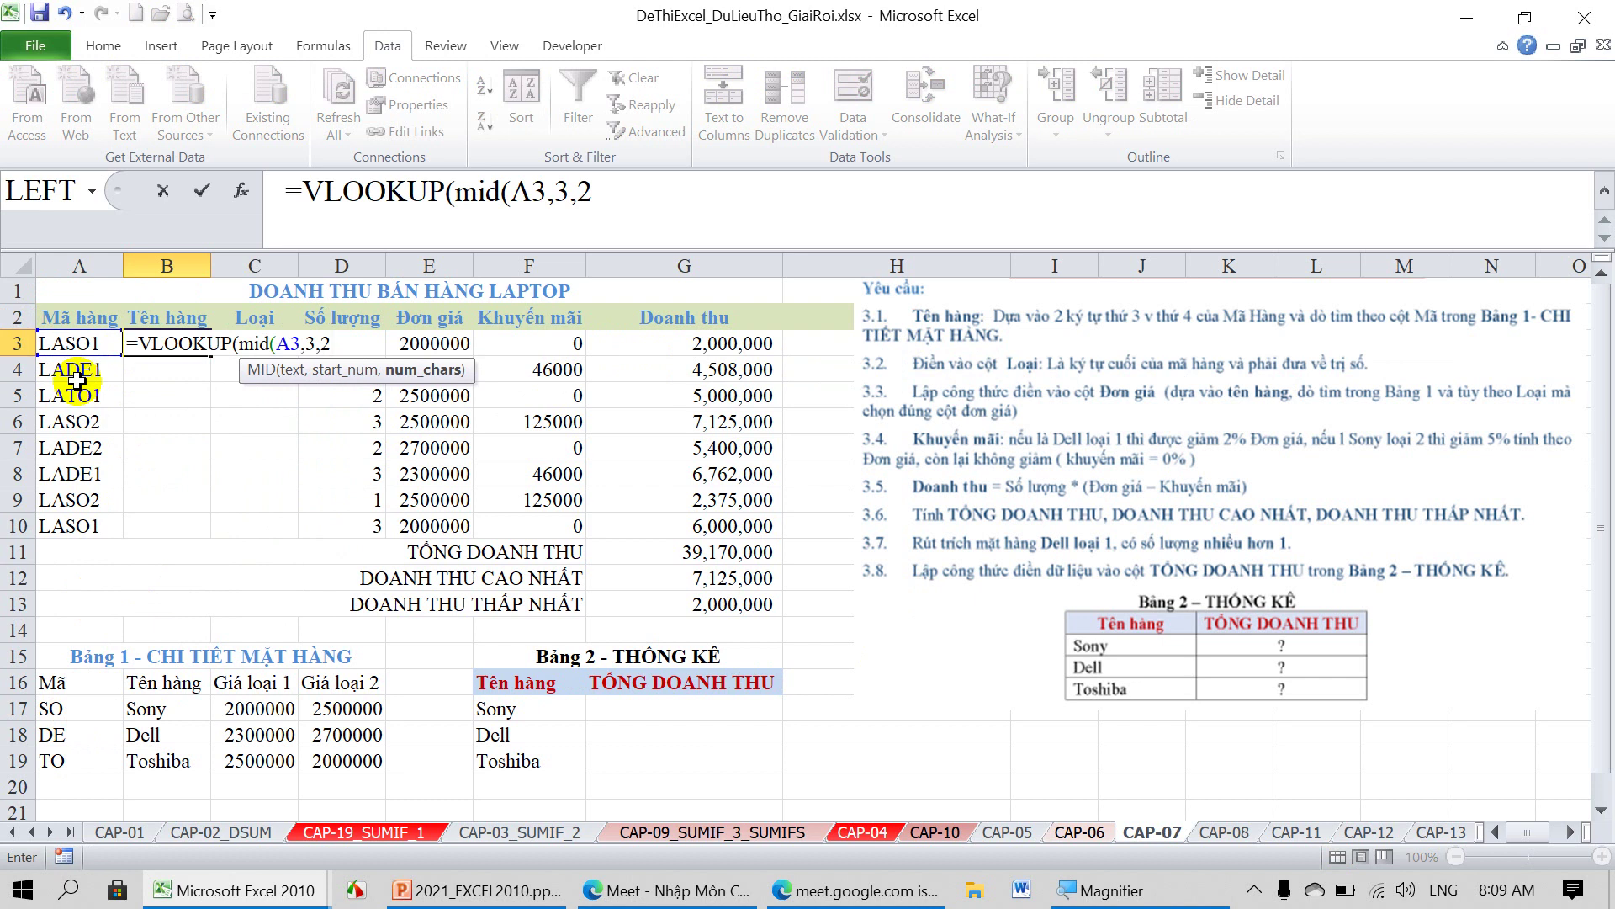
left_click(509, 198)
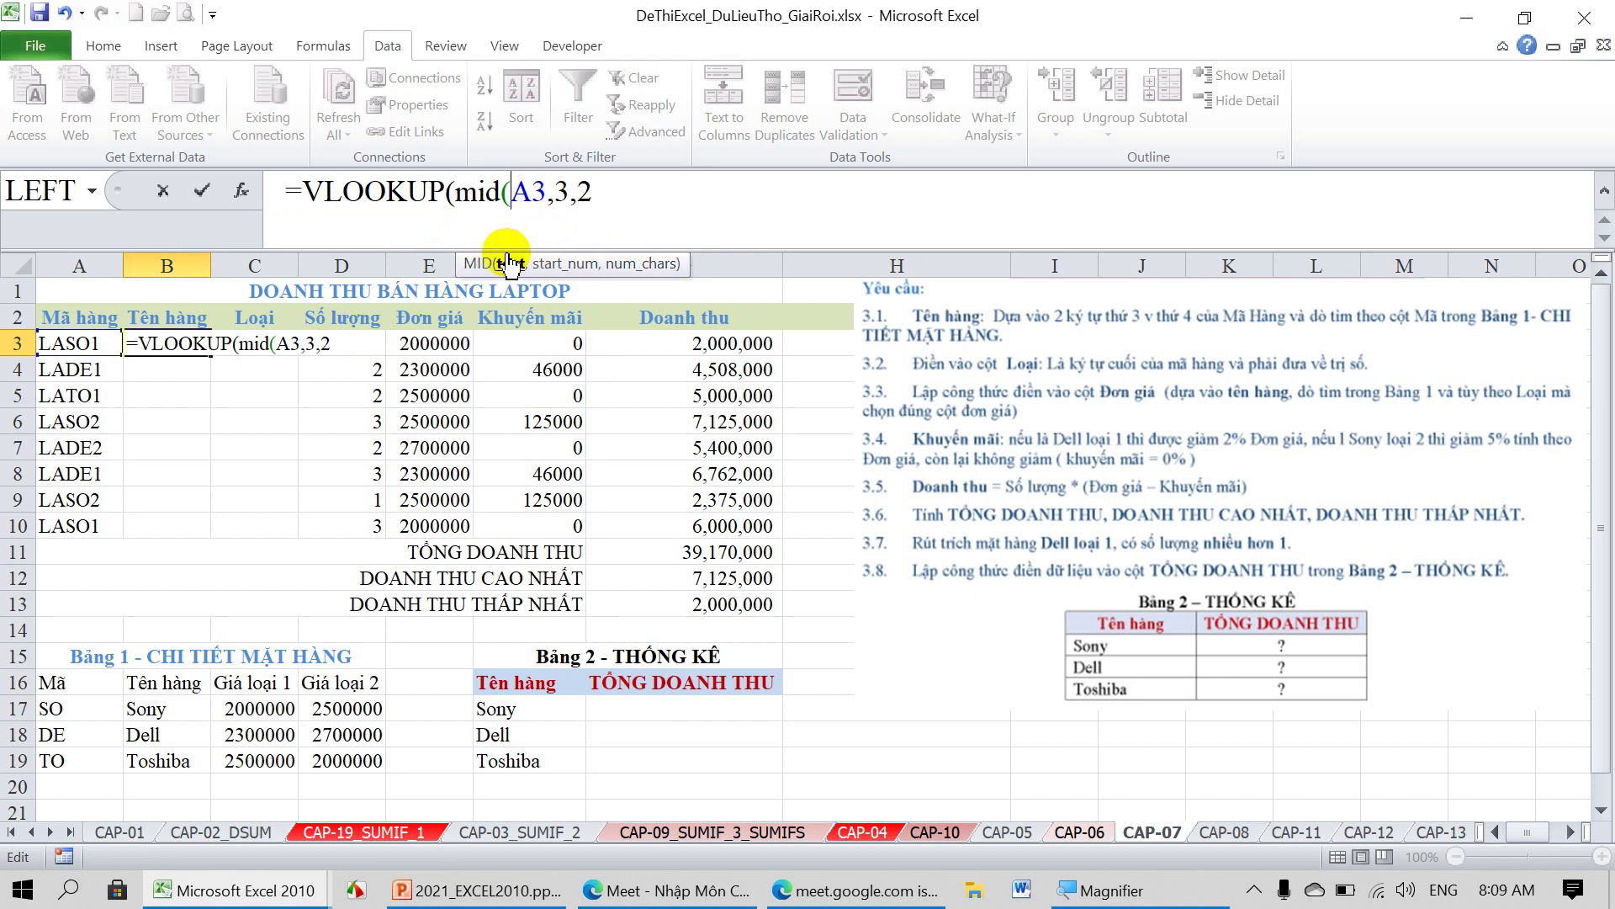
left_click_drag(495, 264, 491, 227)
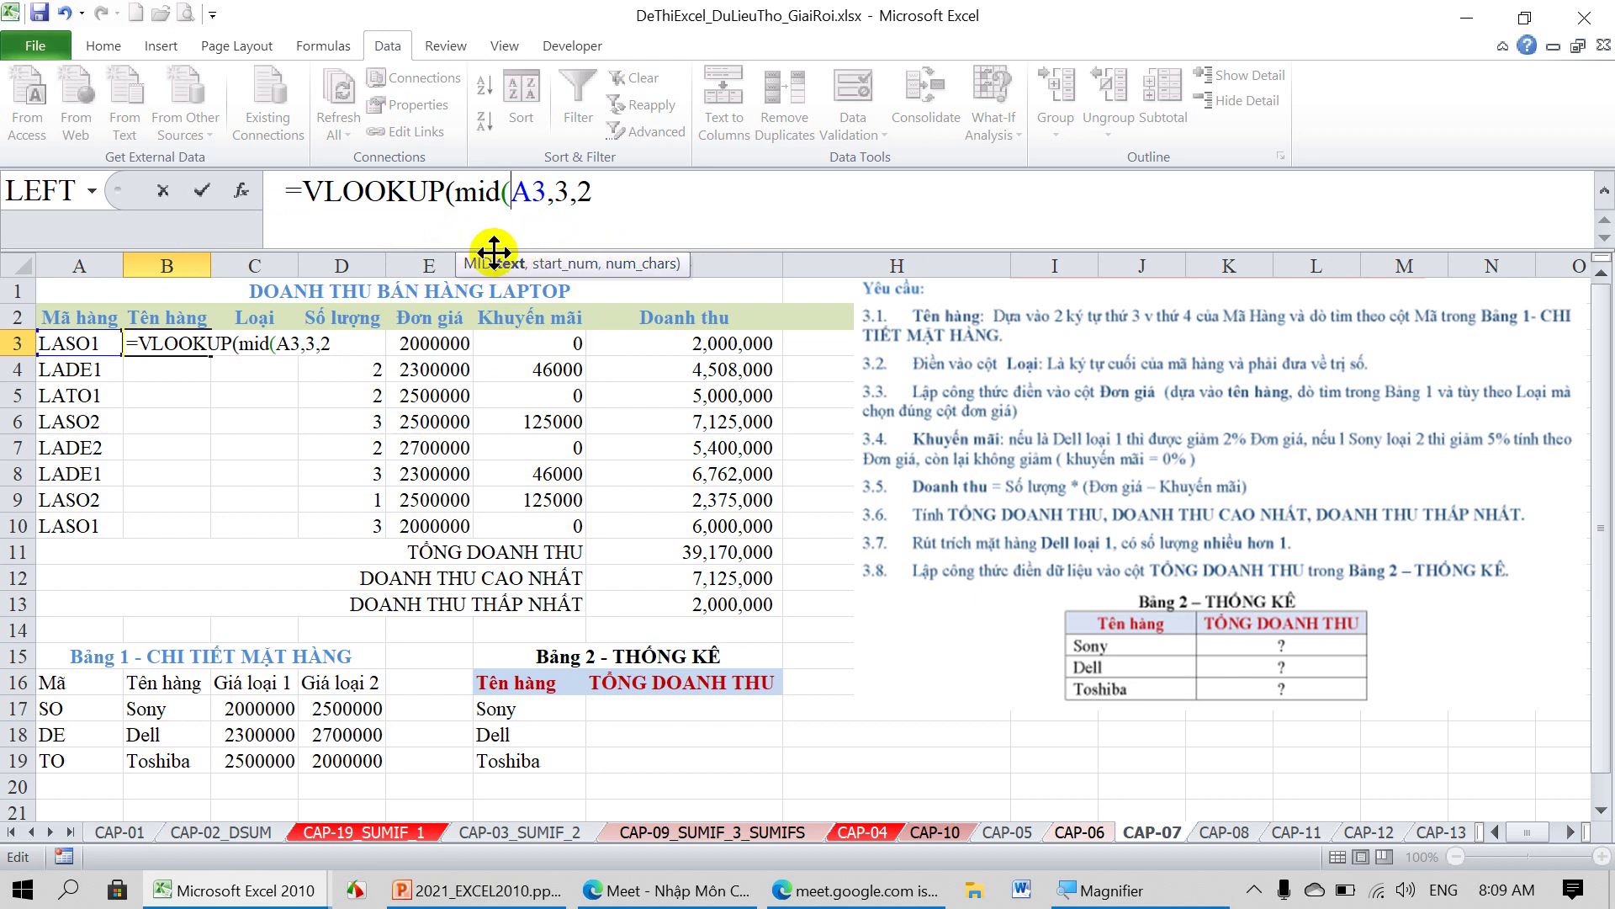
left_click(610, 197)
type(")")
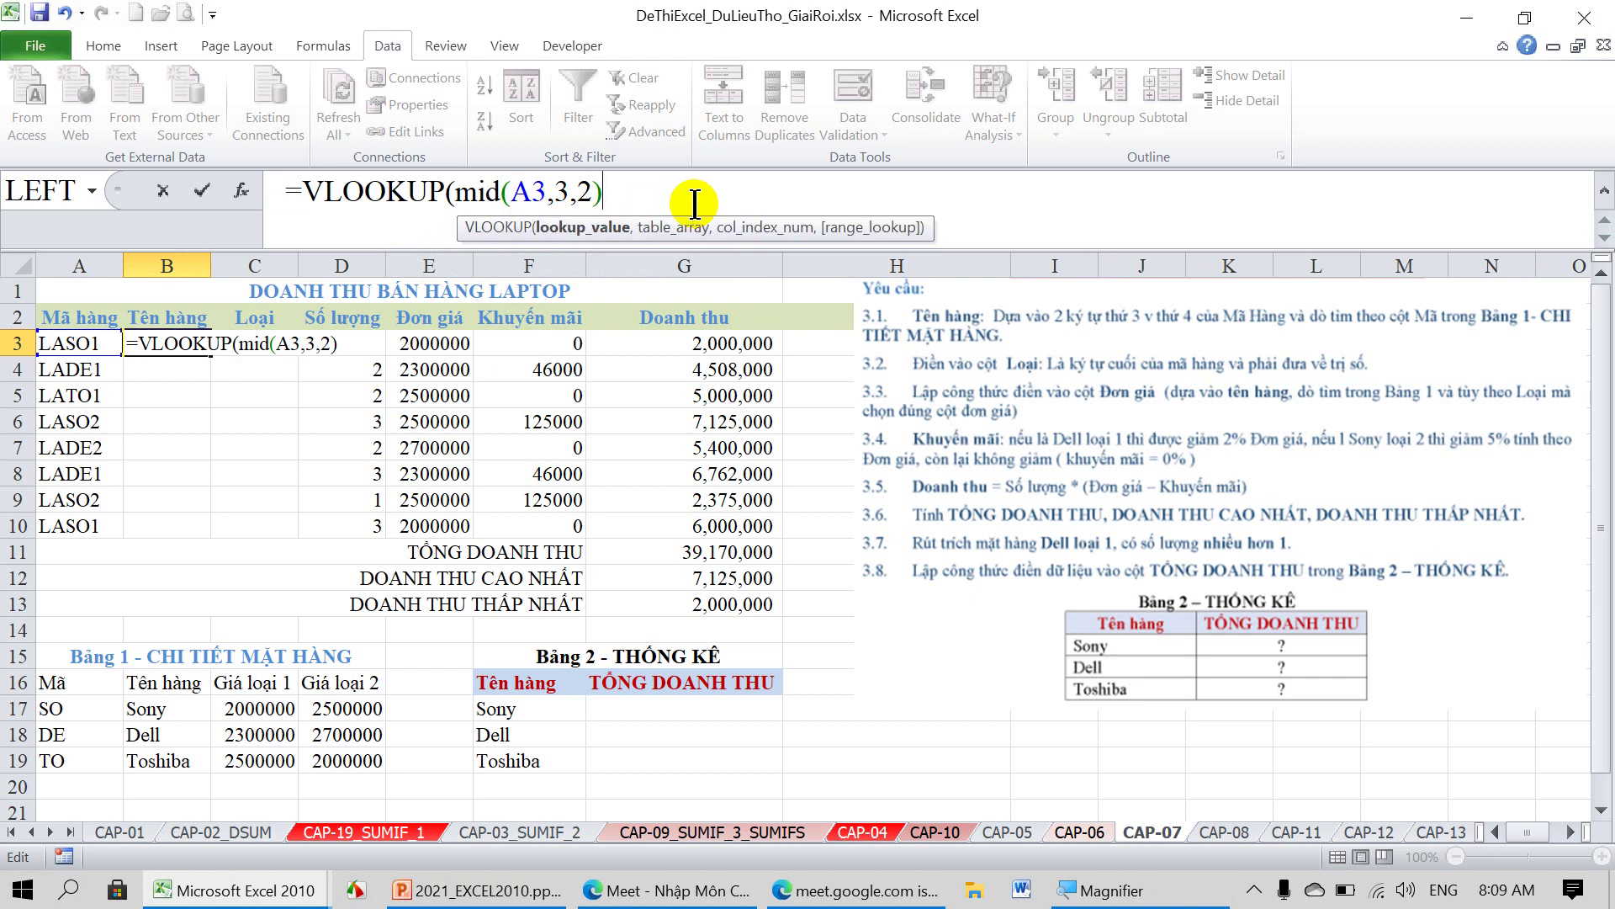
type(",")
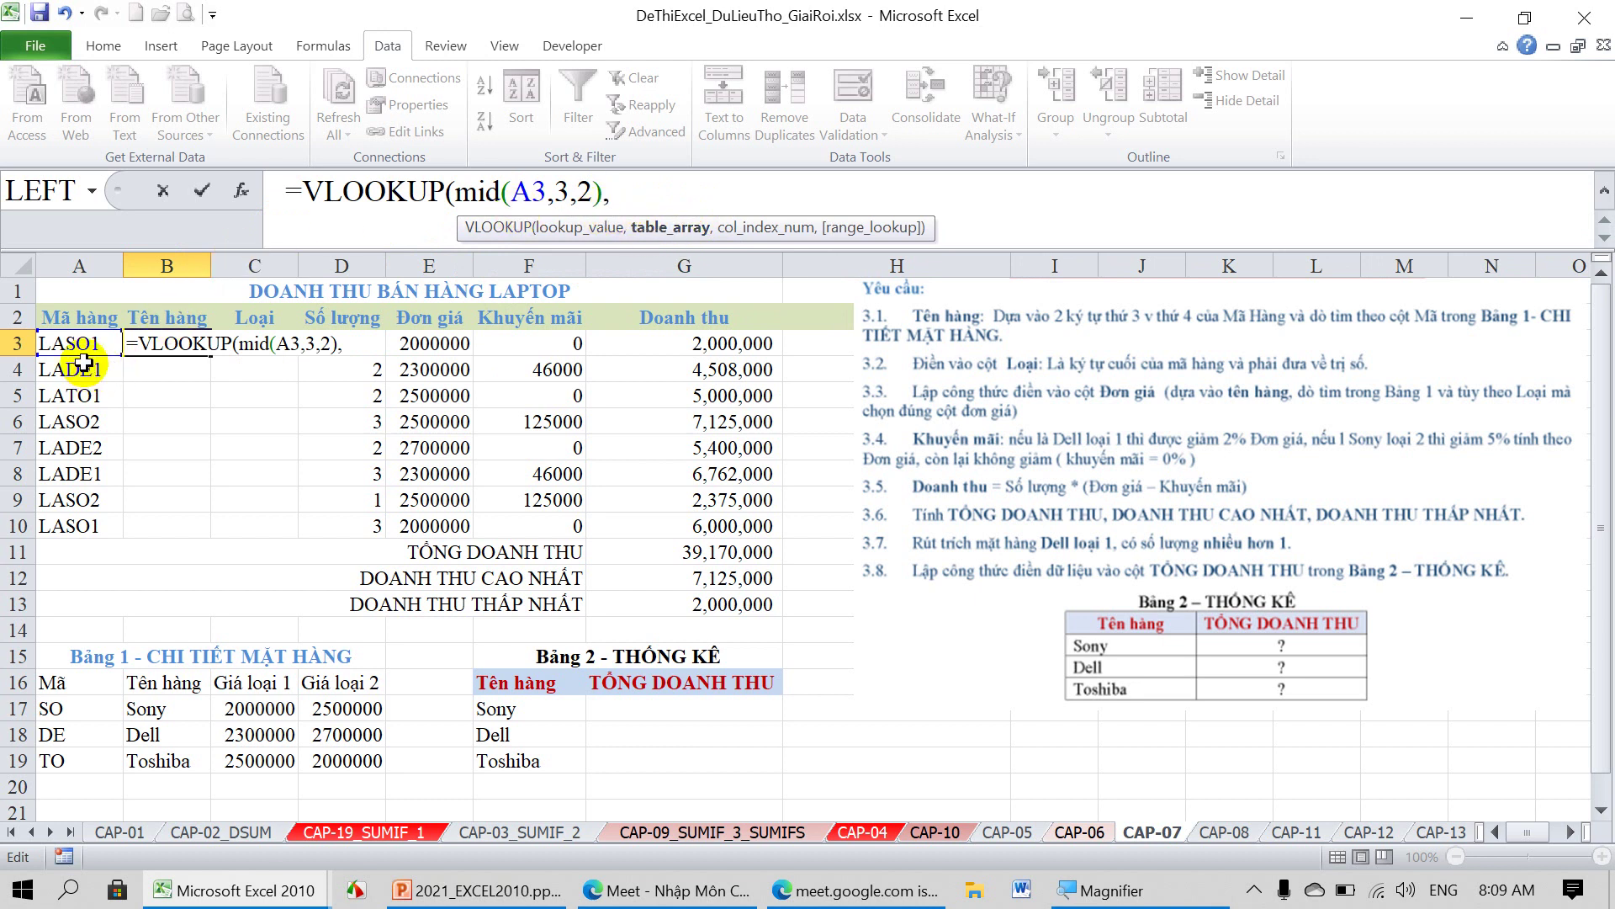
Complete B3 as =VLOOKUP(MID(A3,3,2),$A$17:$B$19,2,0) with the absolute Bảng 1 range.
left_click(88, 709)
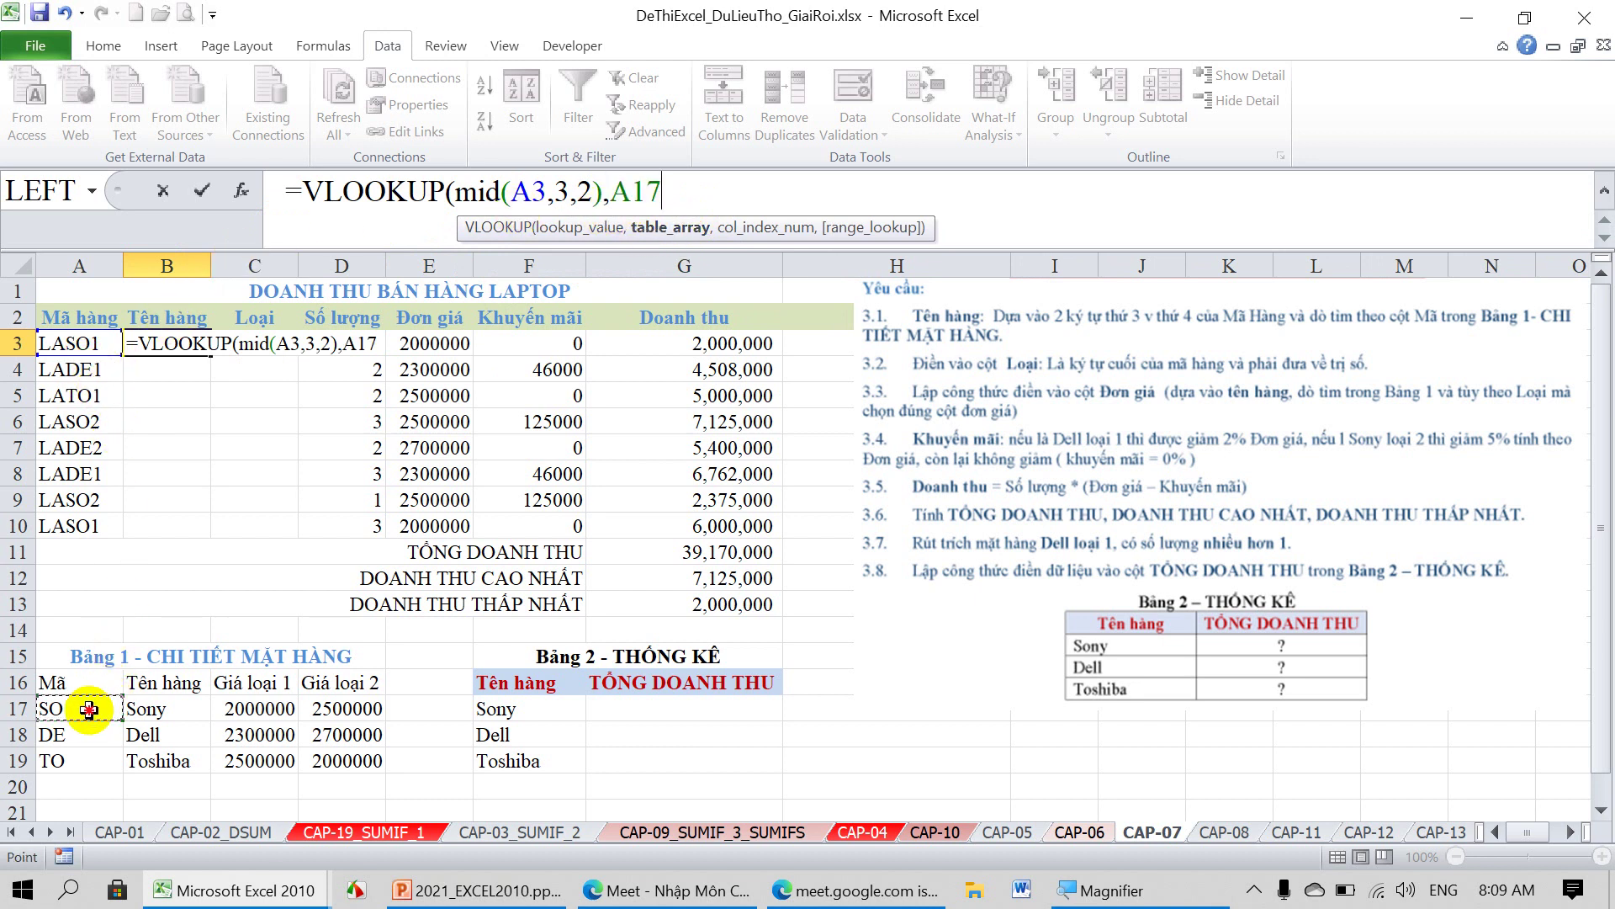
left_click_drag(89, 709, 135, 761)
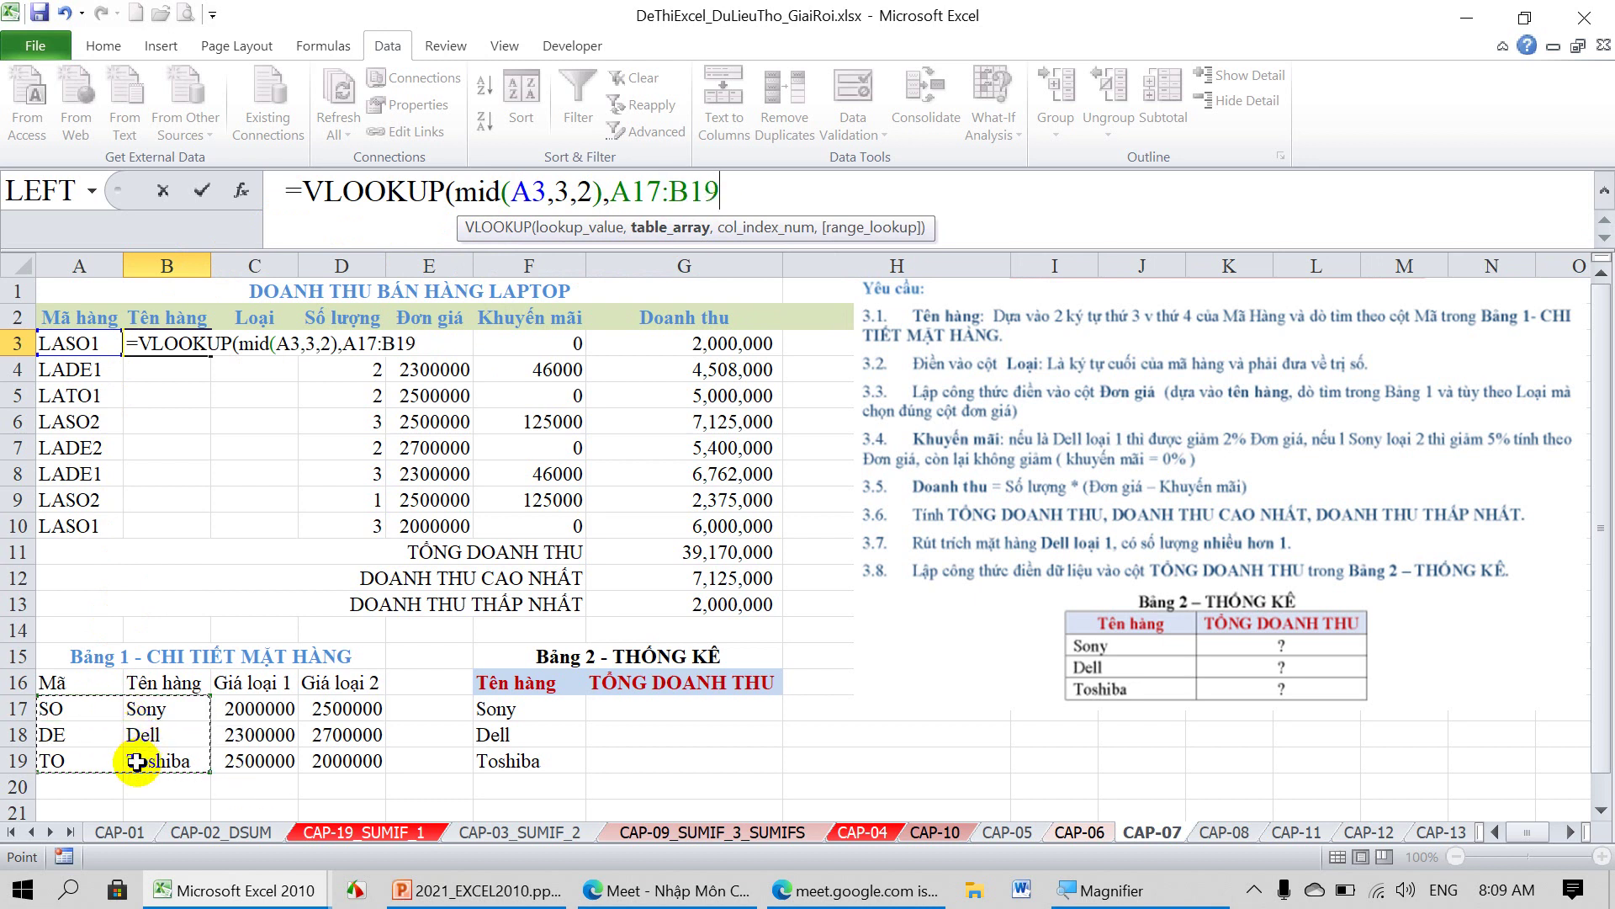
key("F4")
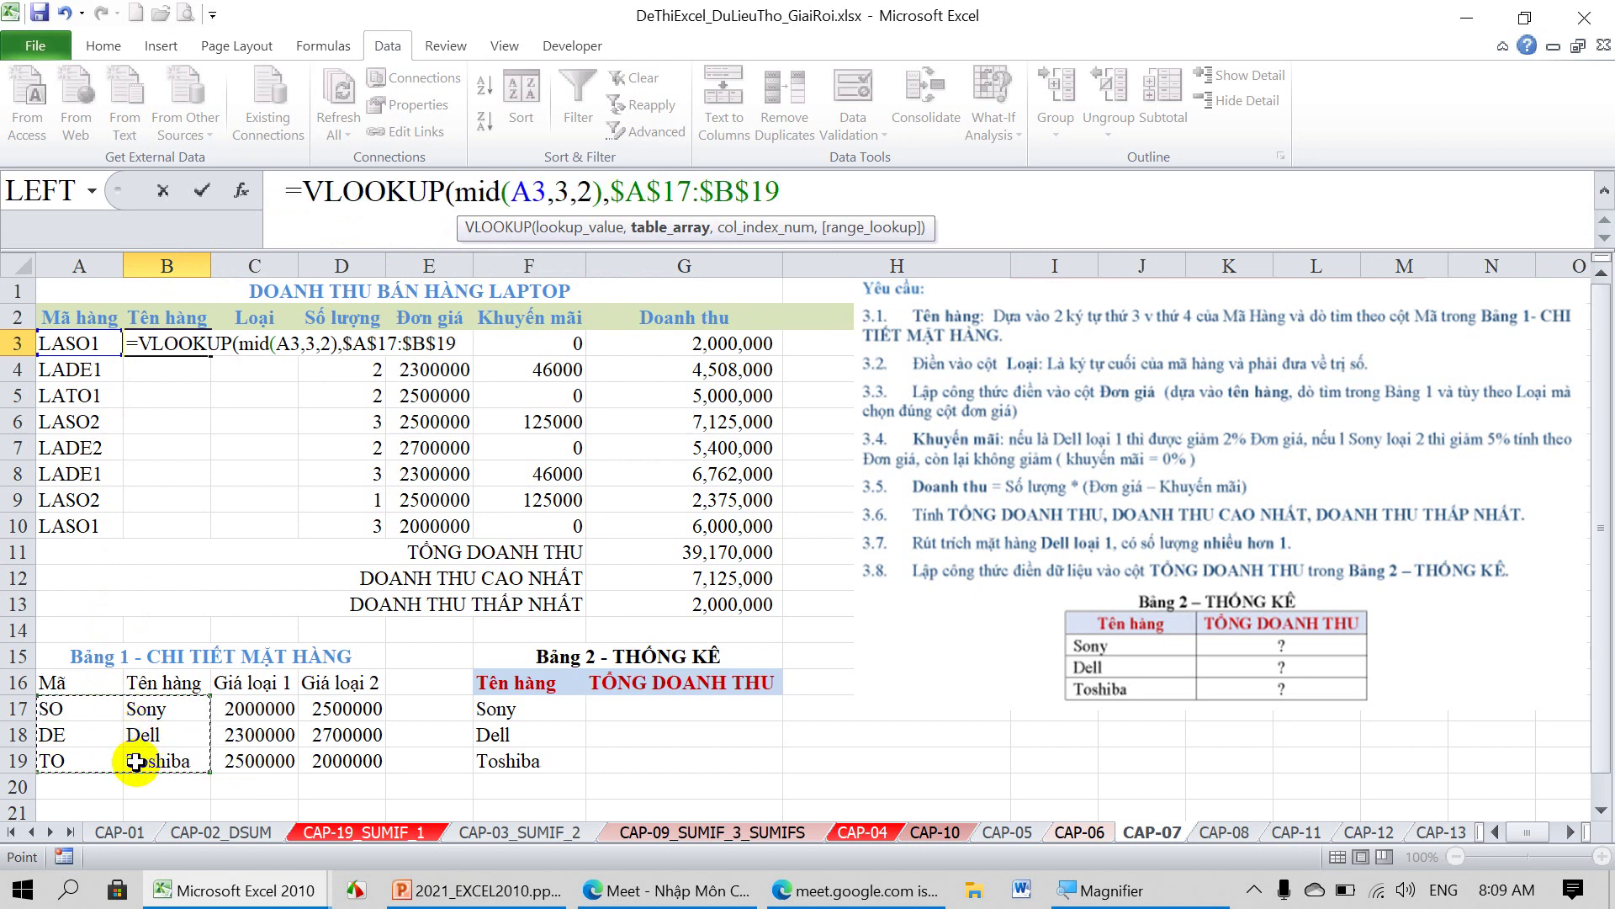
type(",3")
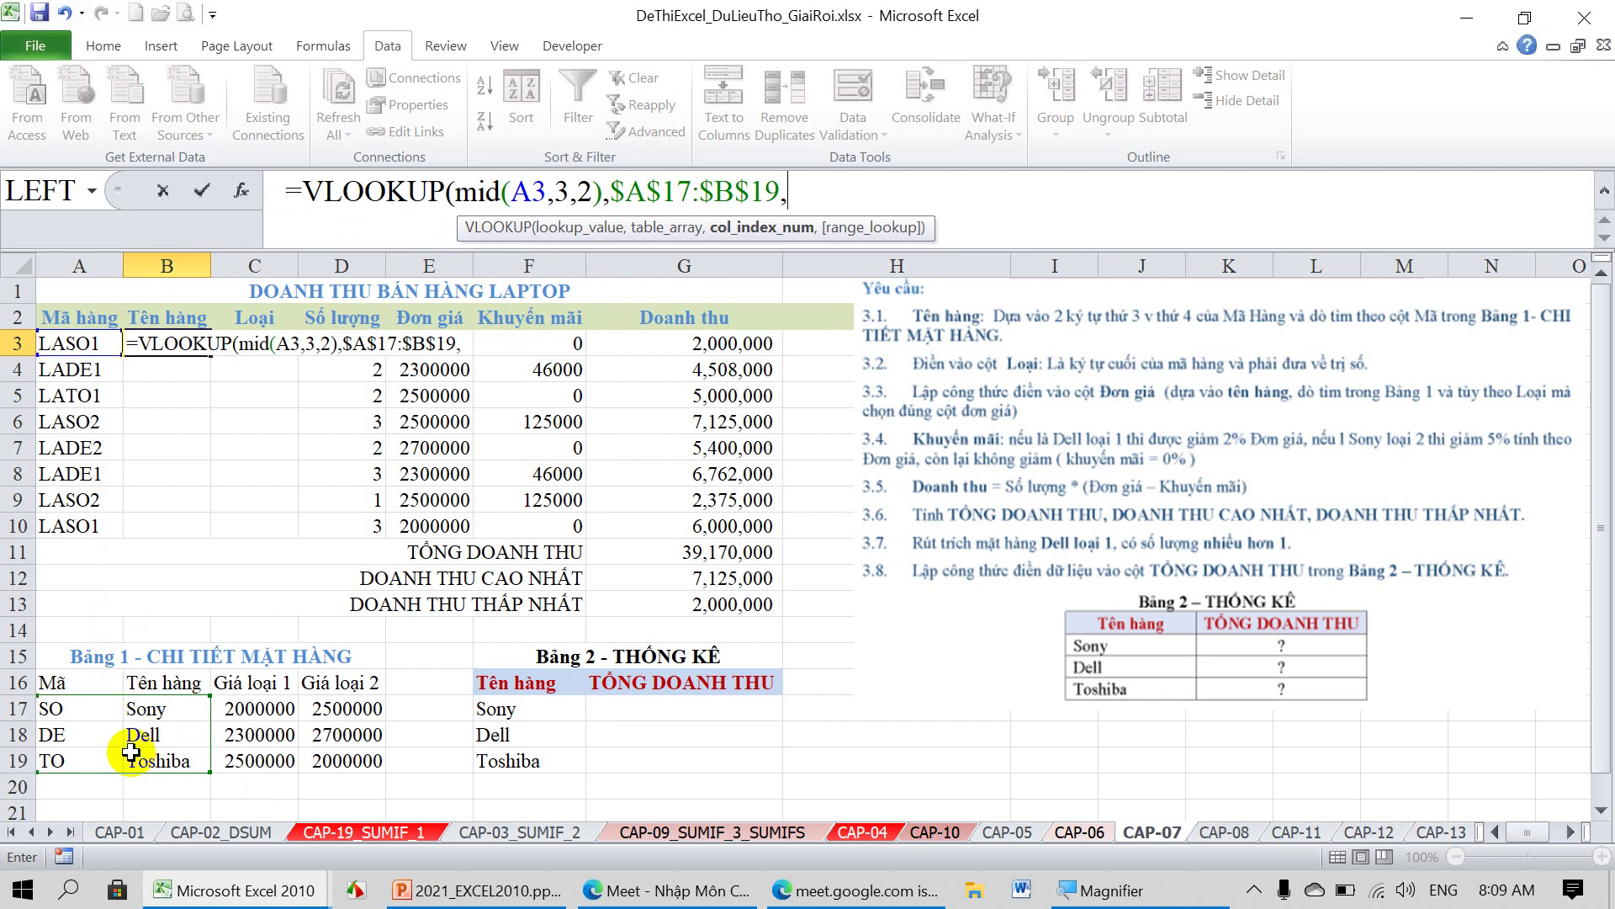
type(",2")
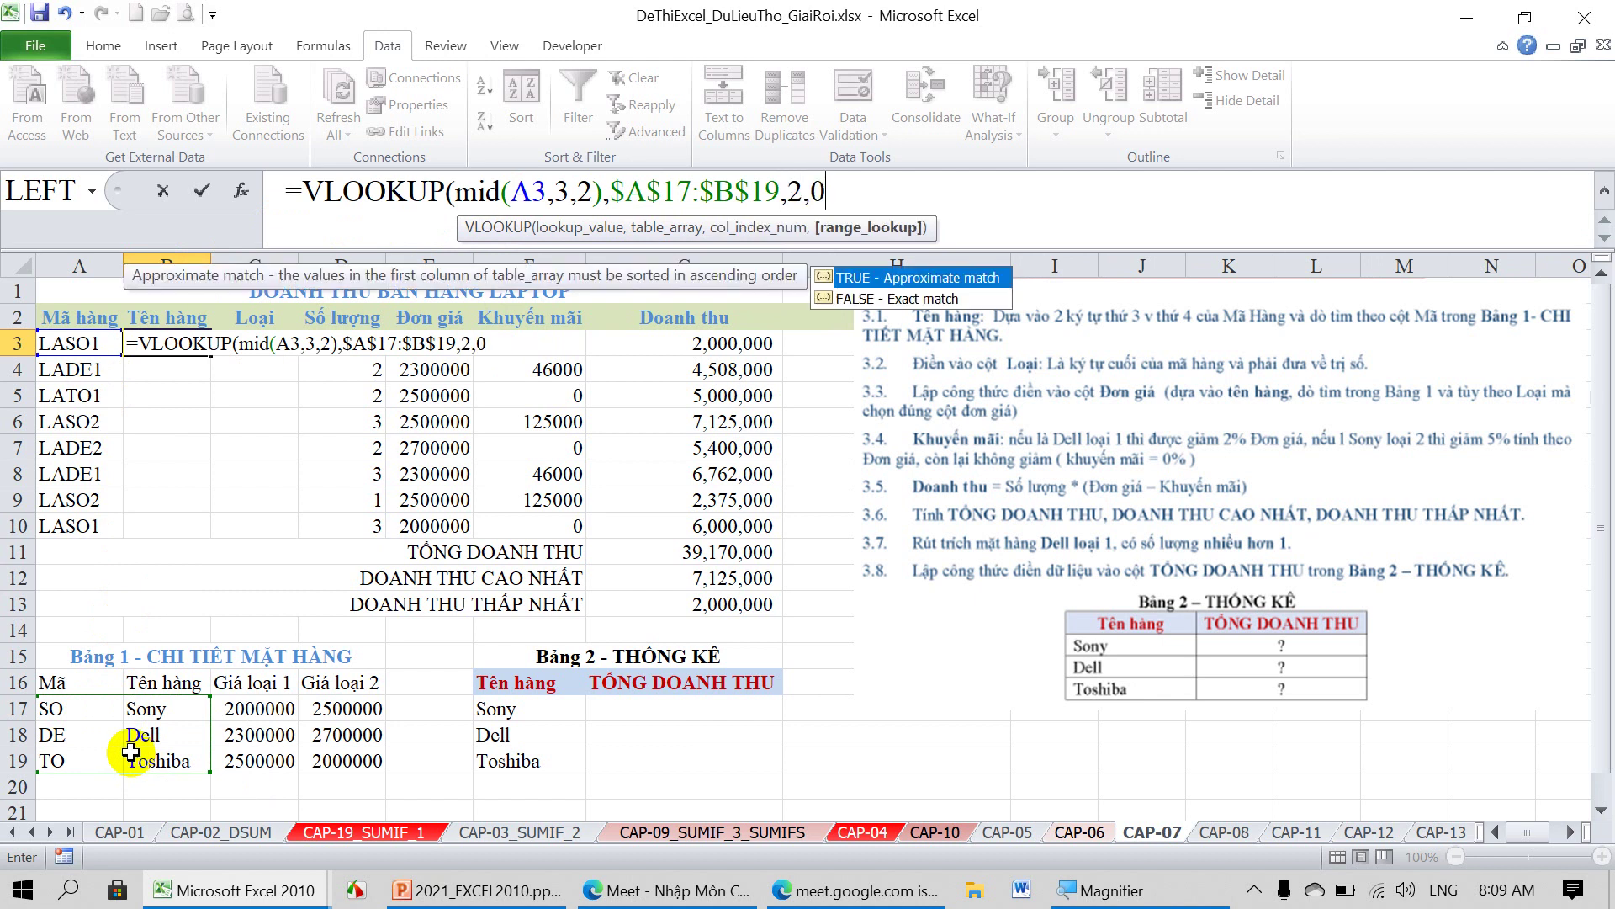
type(")")
key("Return")
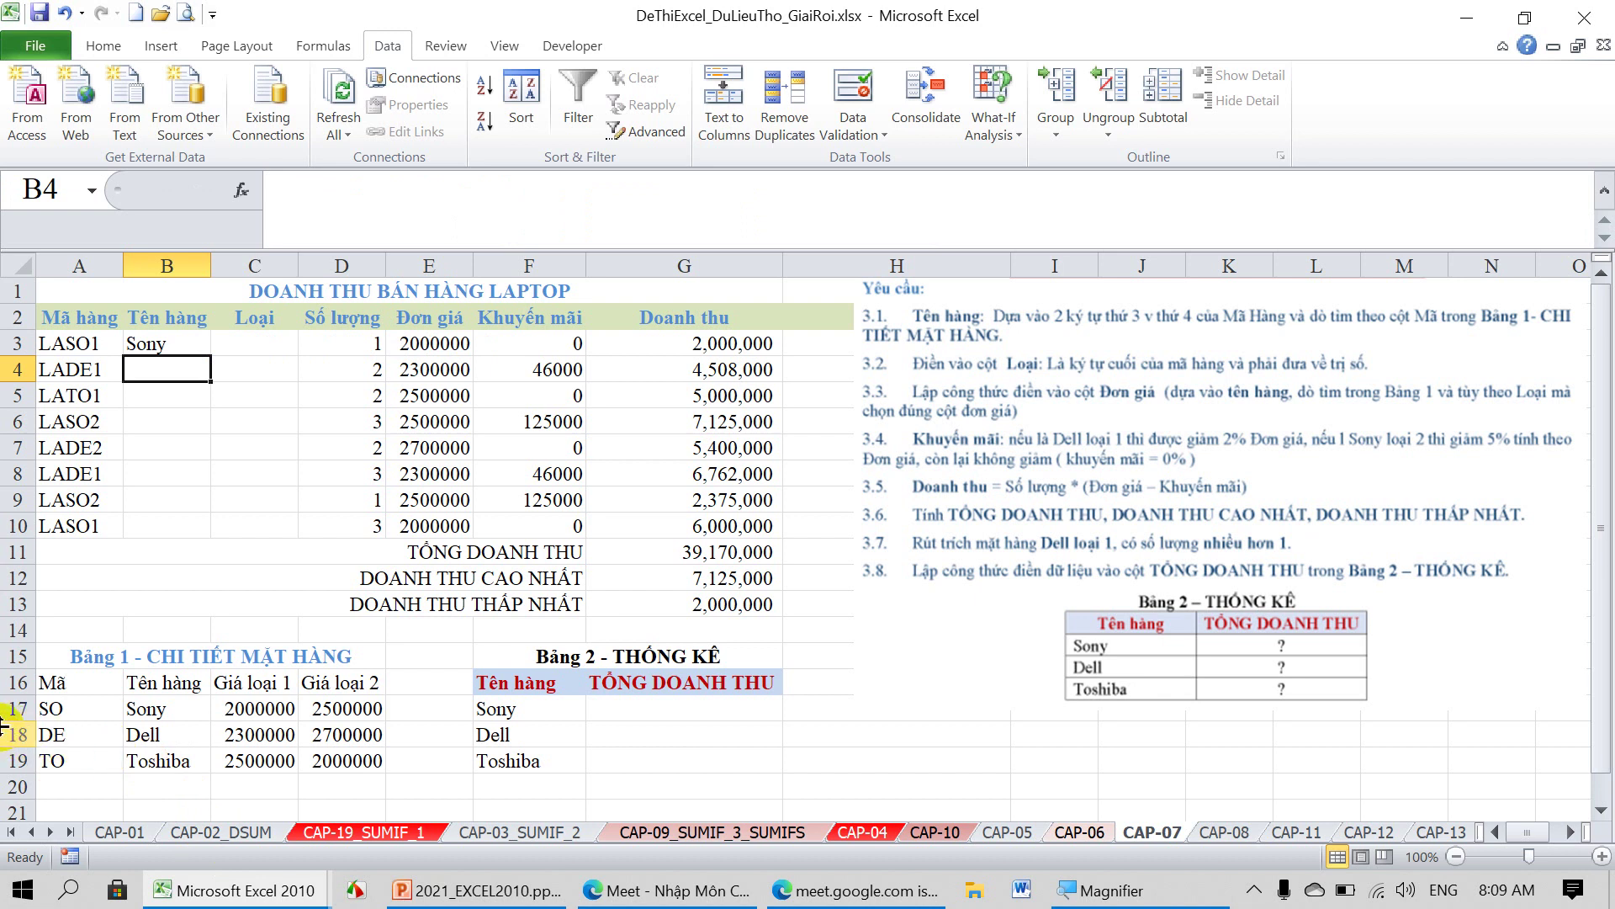
Copy B3's lookup formula down to B10, dismissing the merged-cells warning.
left_click(196, 335)
double_click(212, 356)
left_click(810, 511)
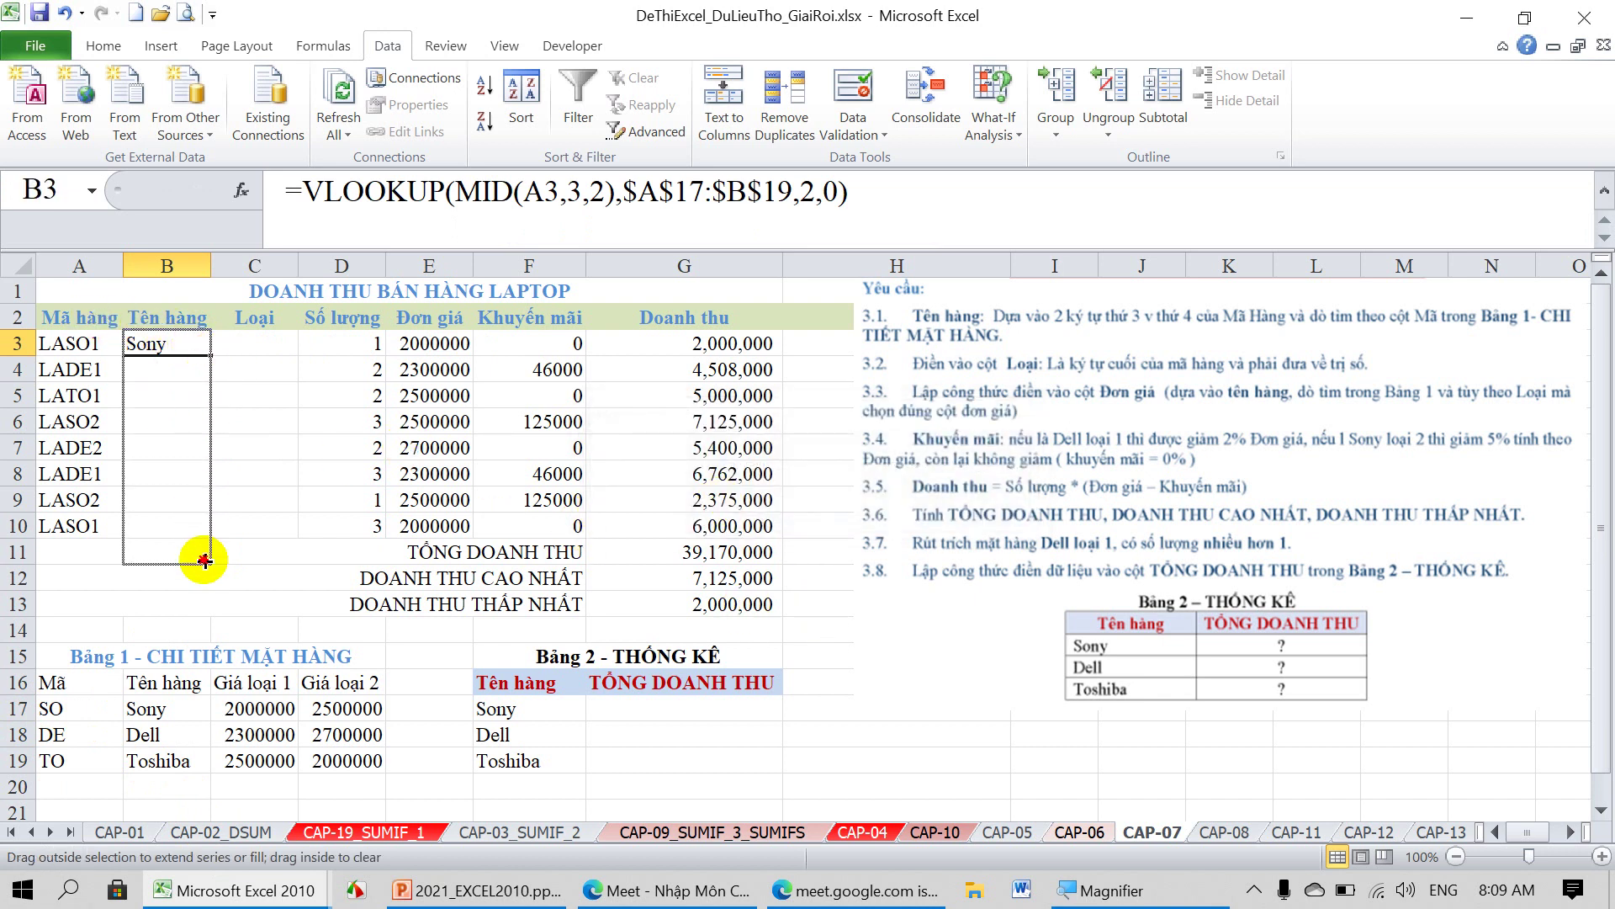
left_click_drag(208, 357, 210, 535)
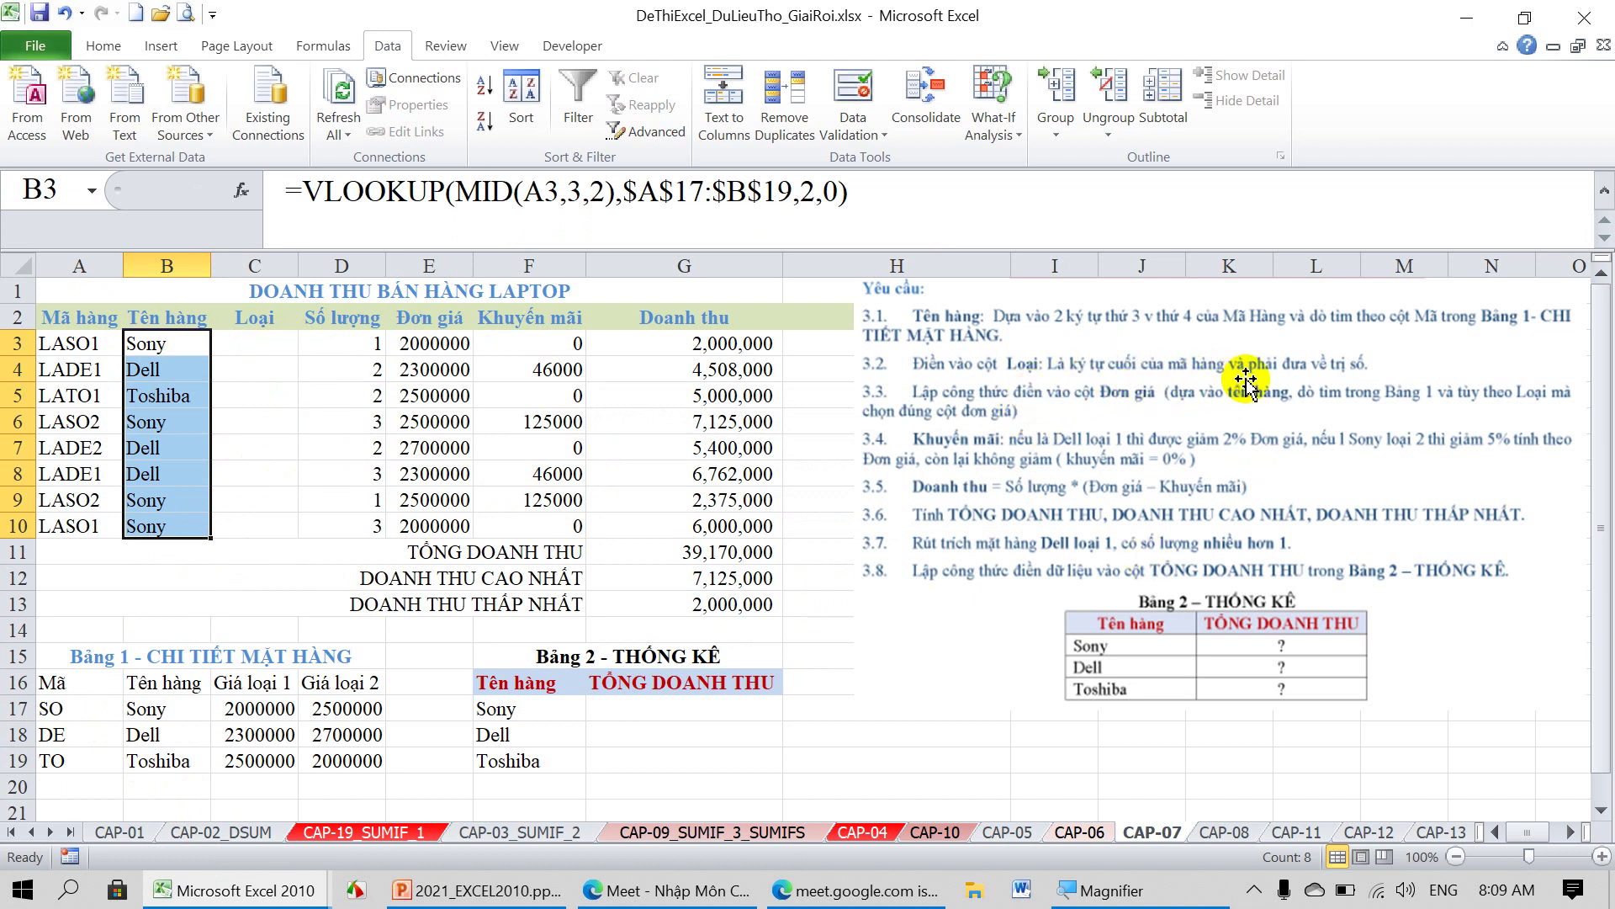
Enter =RIGHT(A3) in C3, then wrap it as =VALUE(RIGHT(A3)).
left_click(252, 347)
type("=")
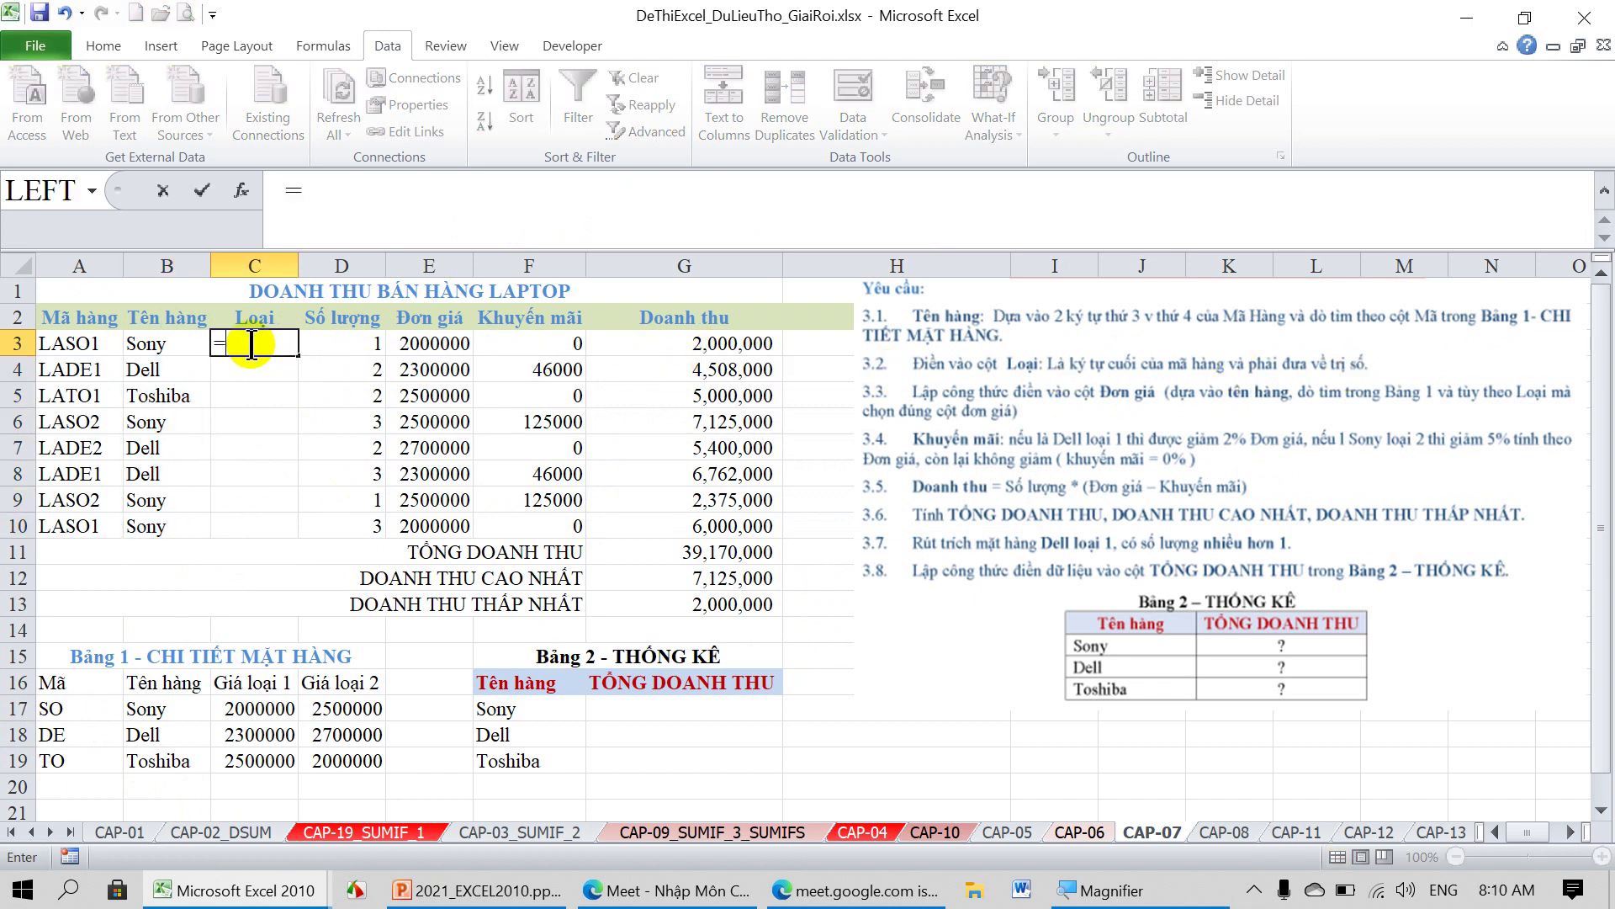
type("ri")
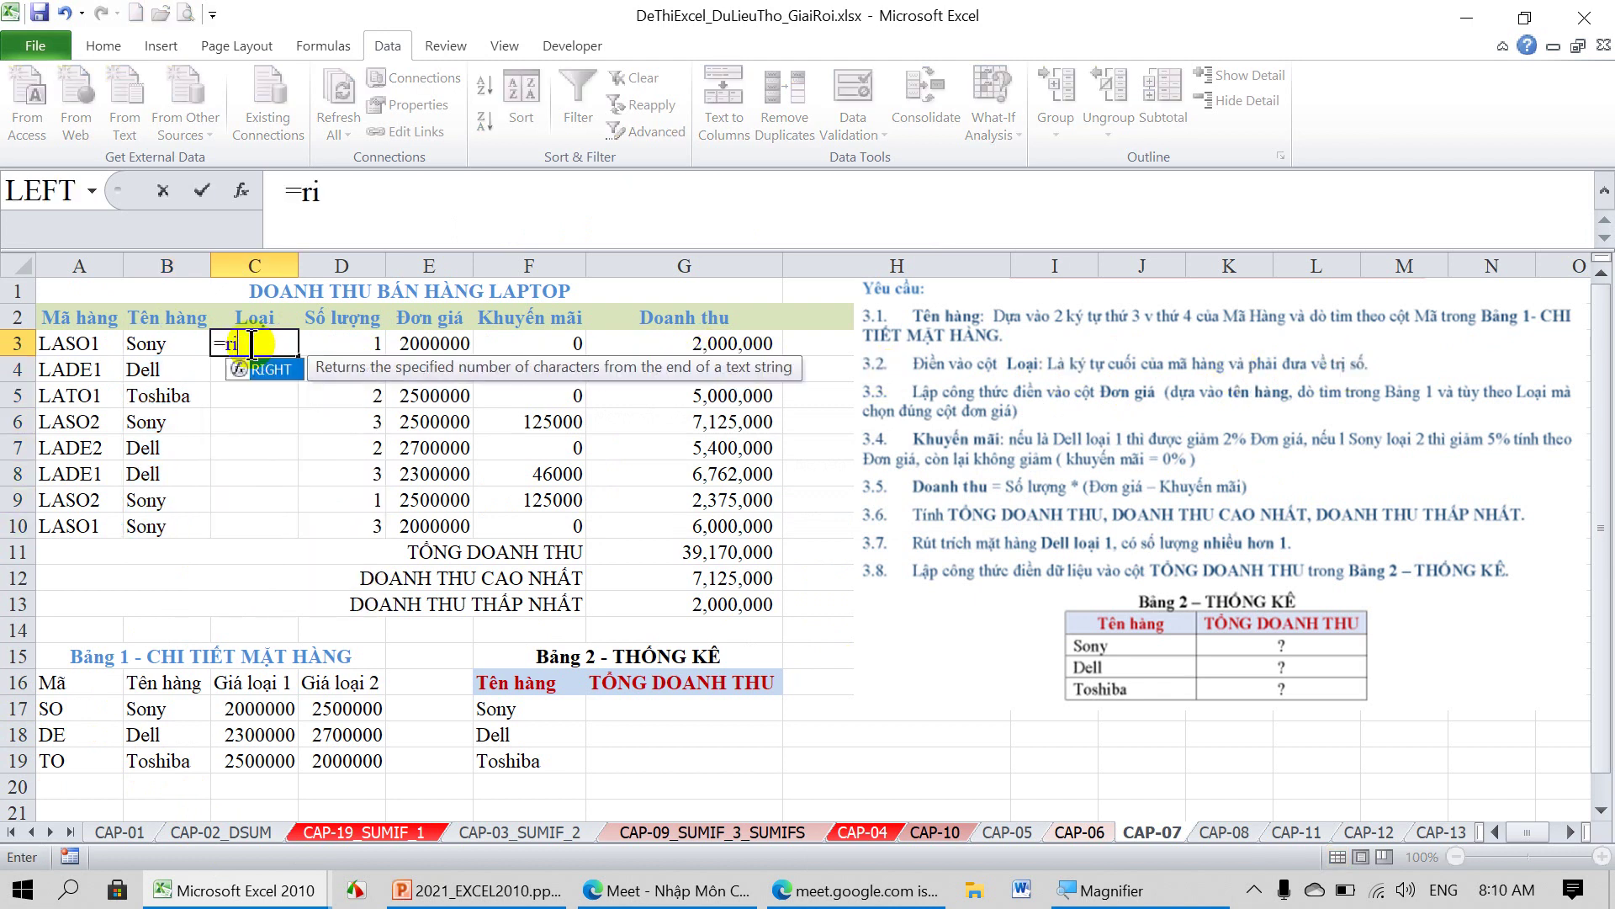
type("ght(")
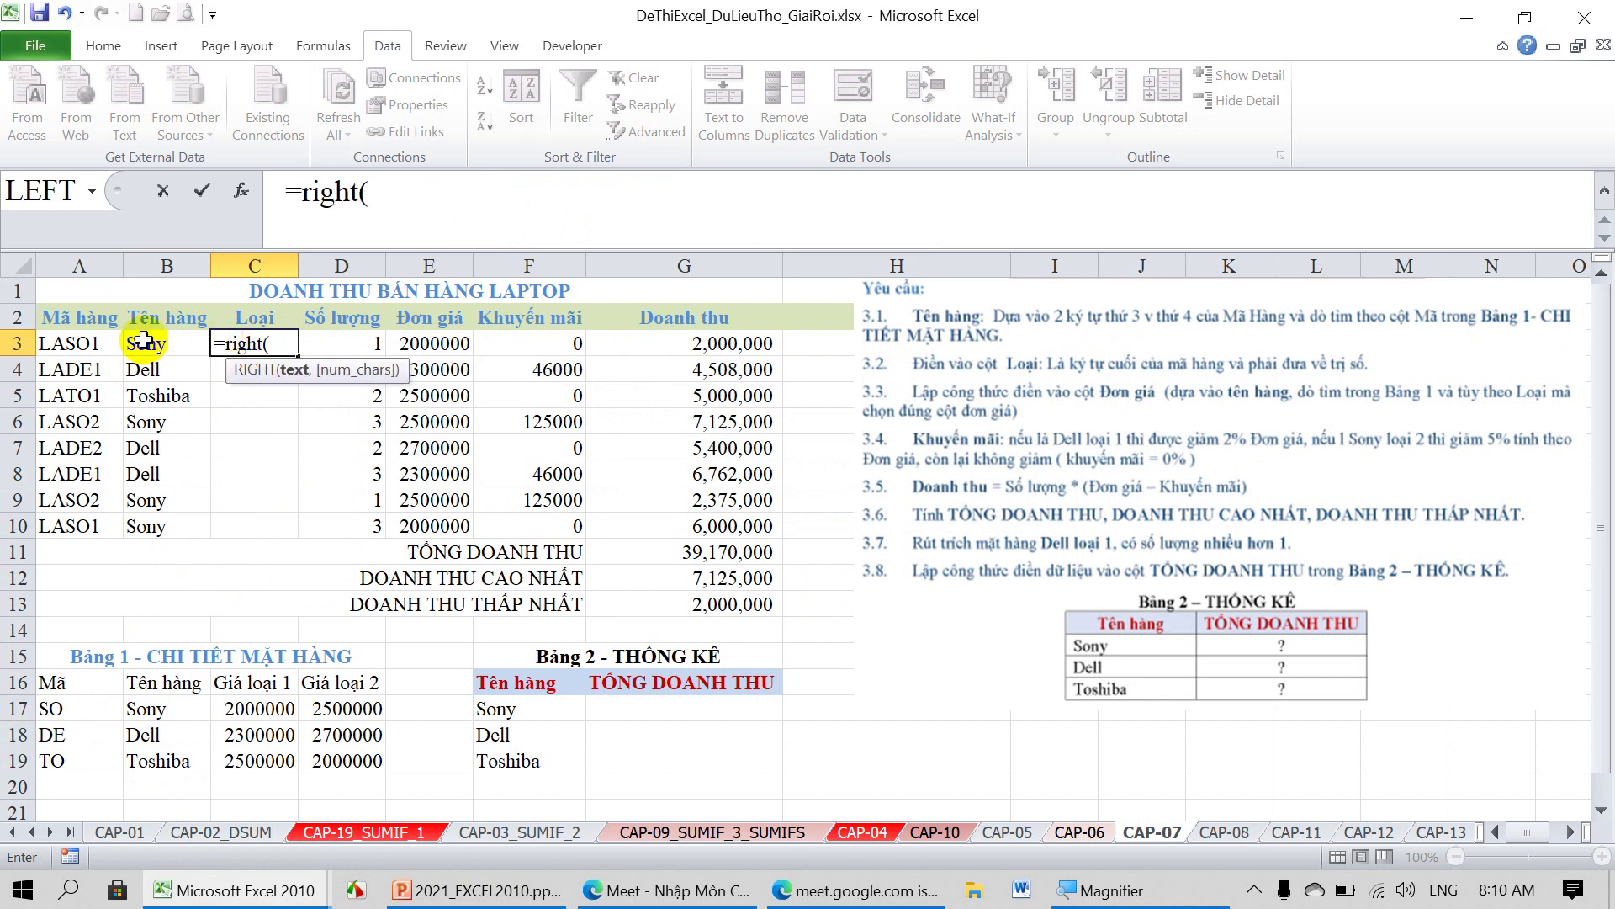
left_click(90, 345)
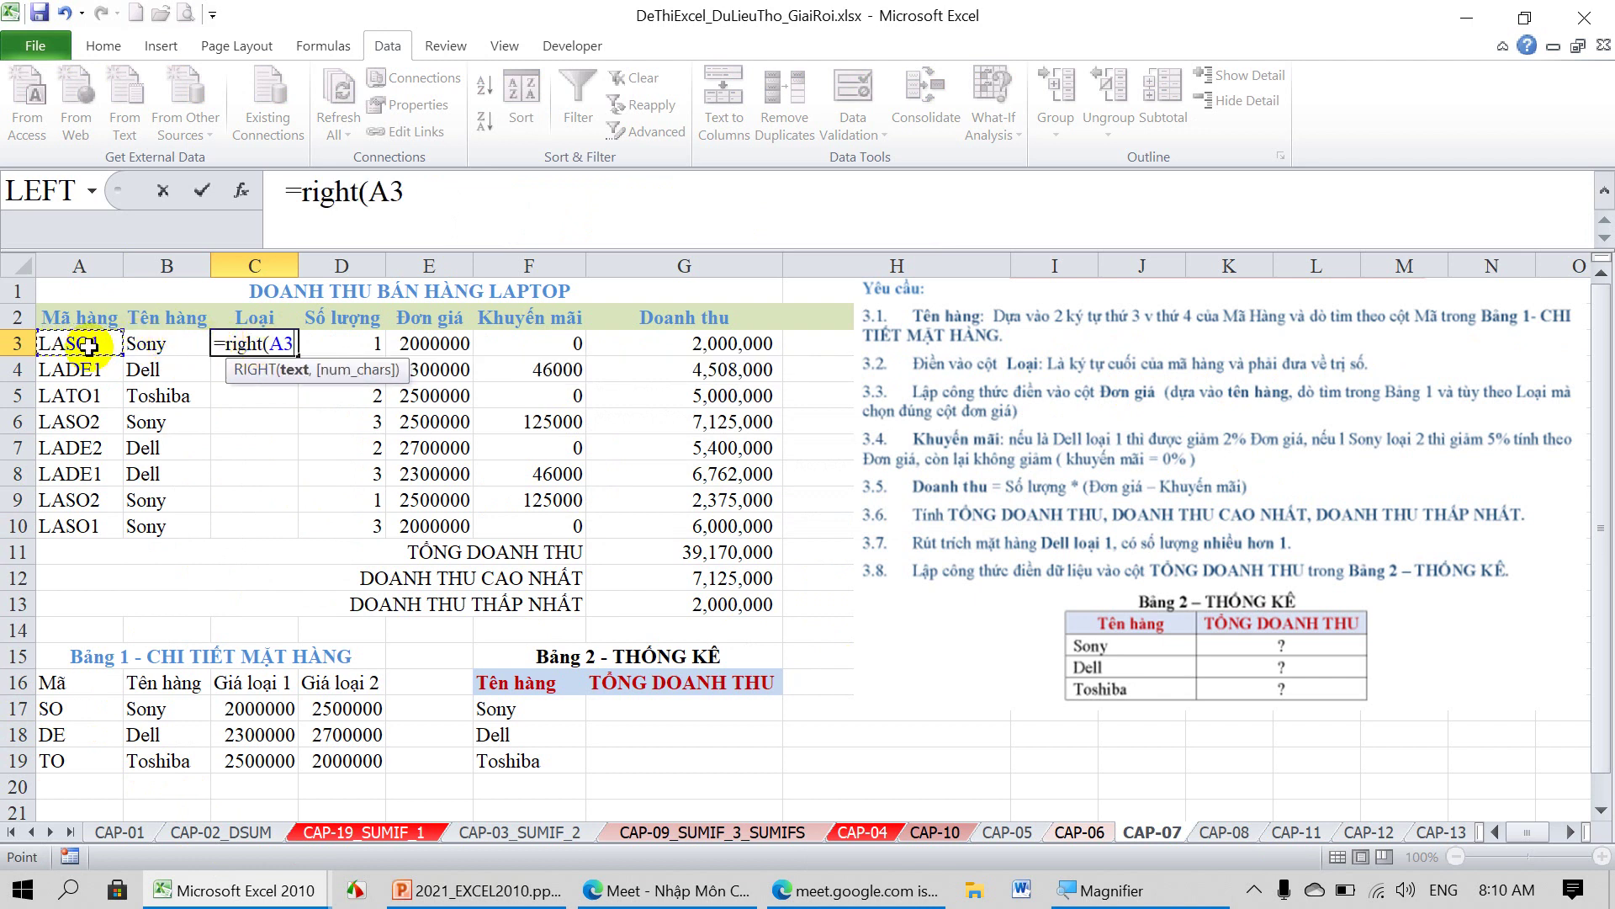
type(")")
key("Return")
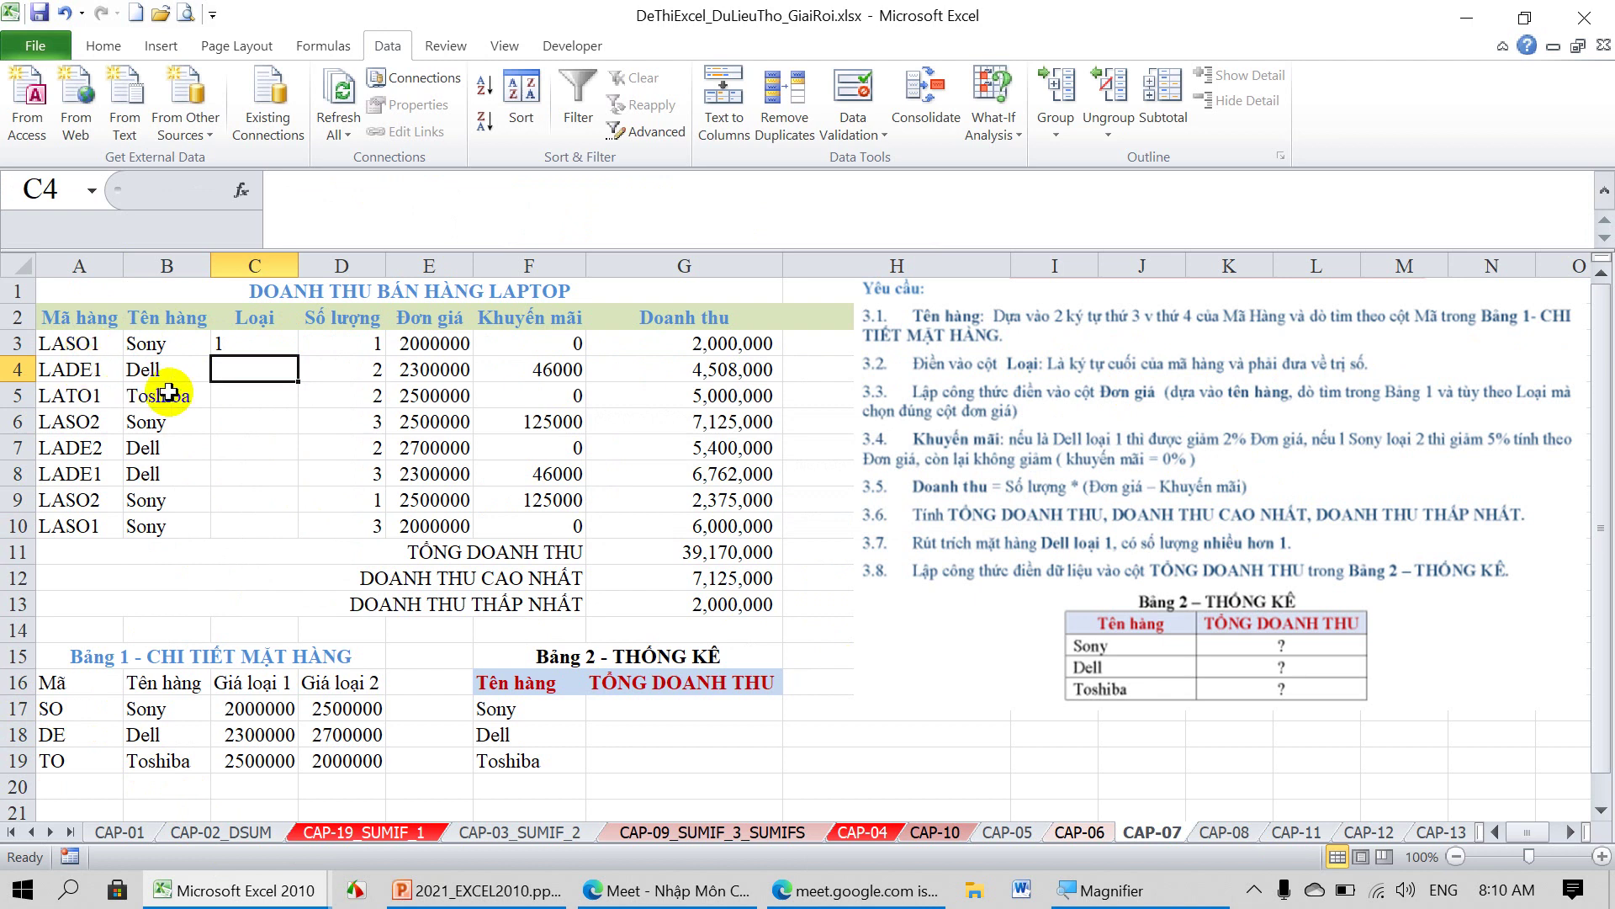
left_click(229, 343)
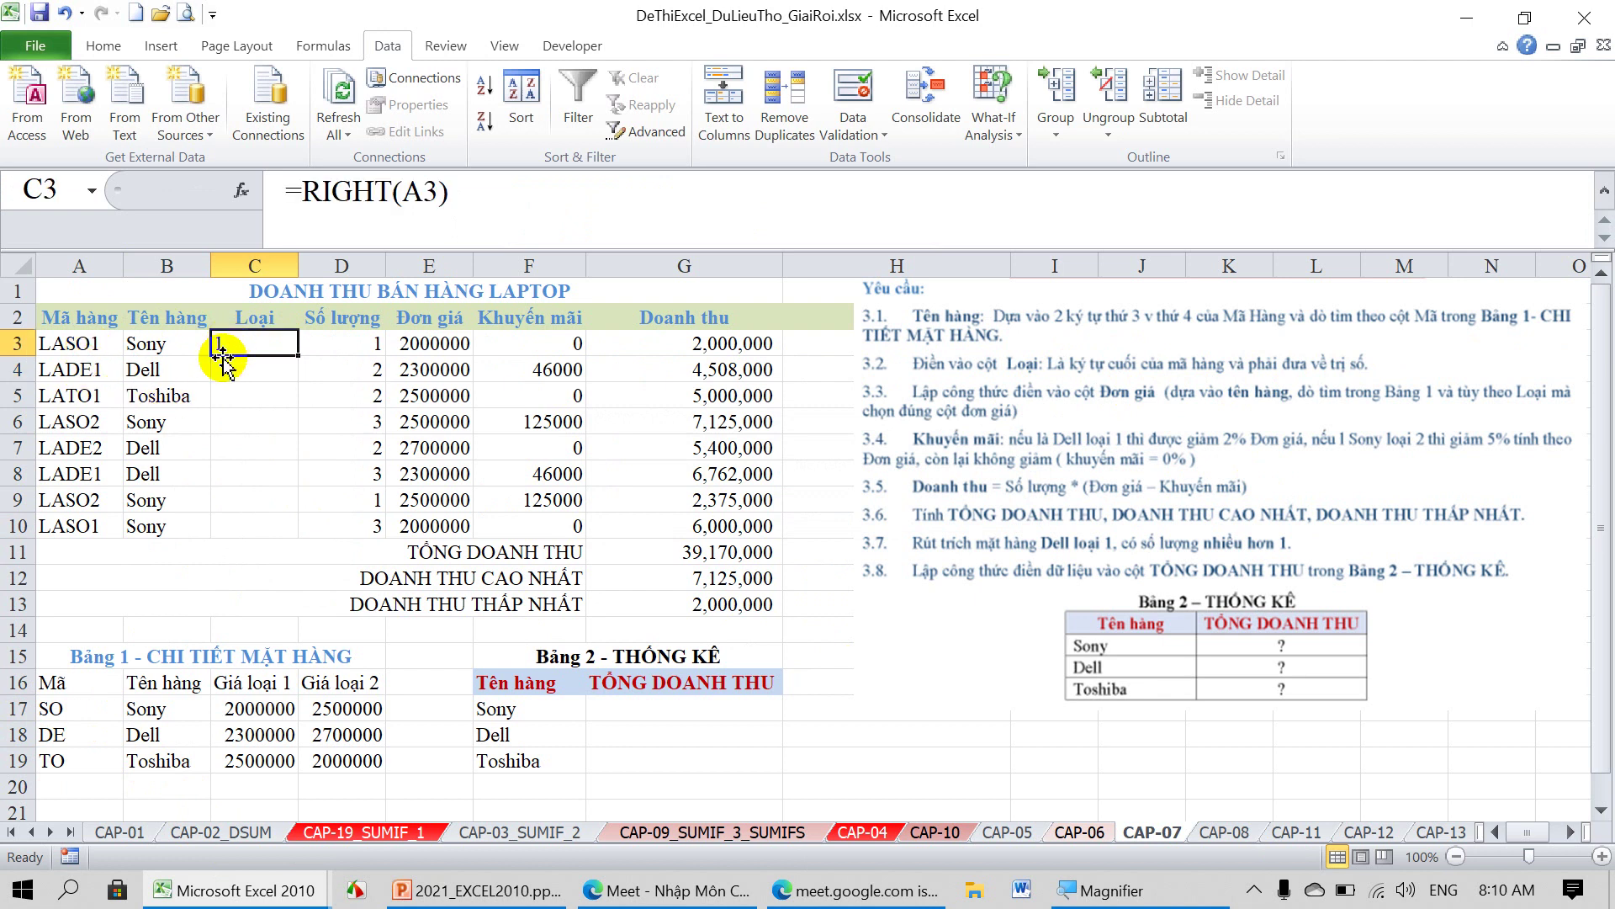
left_click(313, 198)
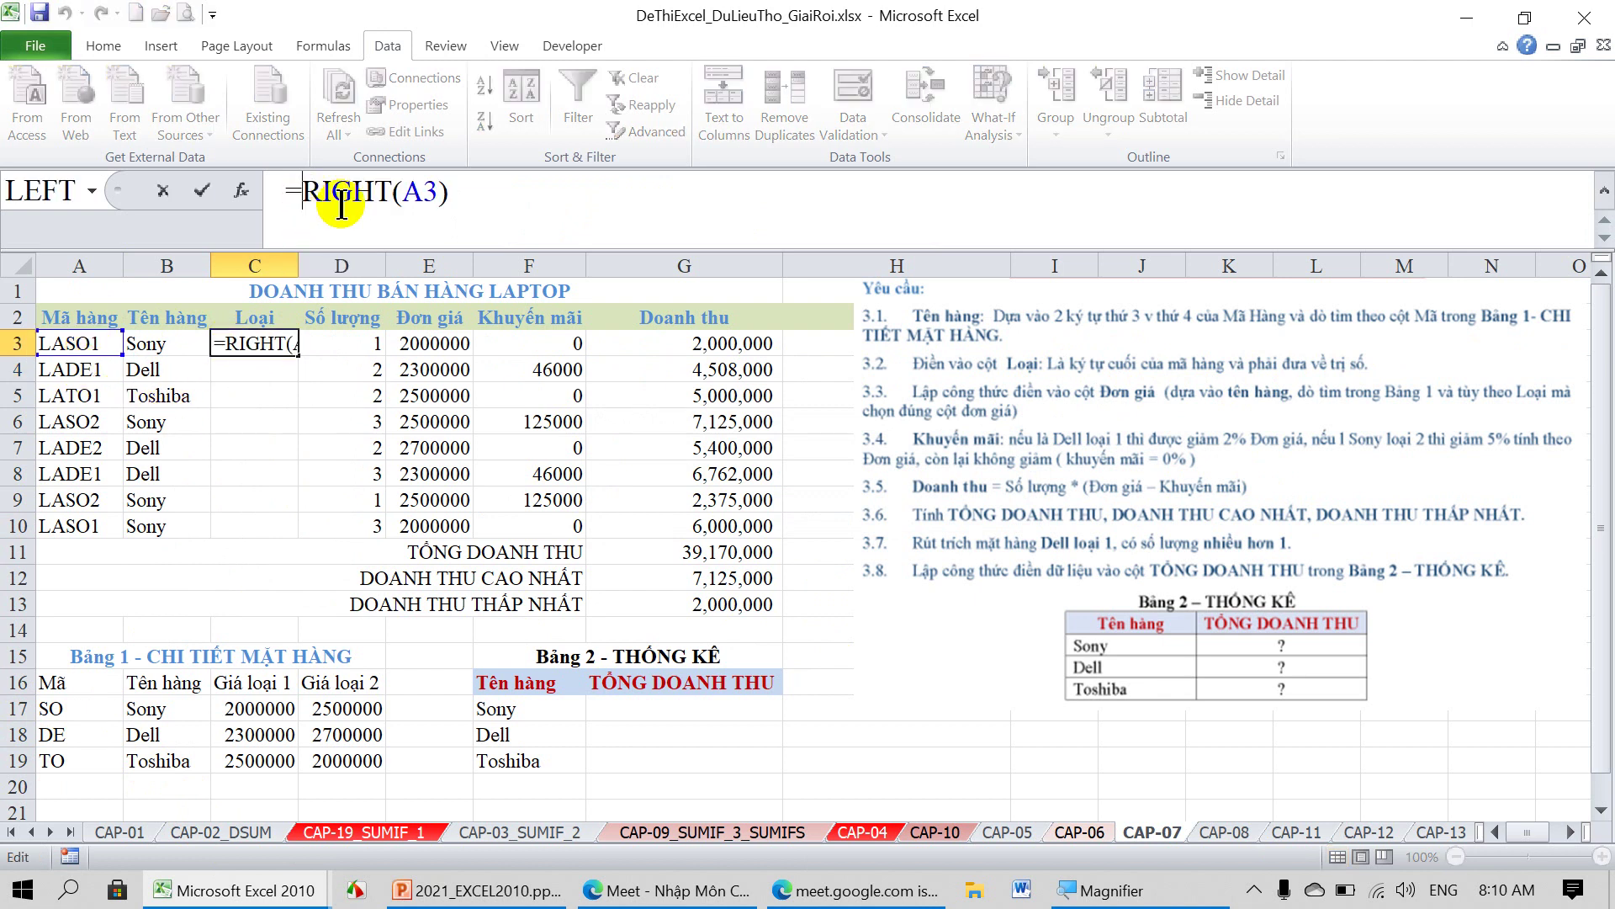
type("VALUE")
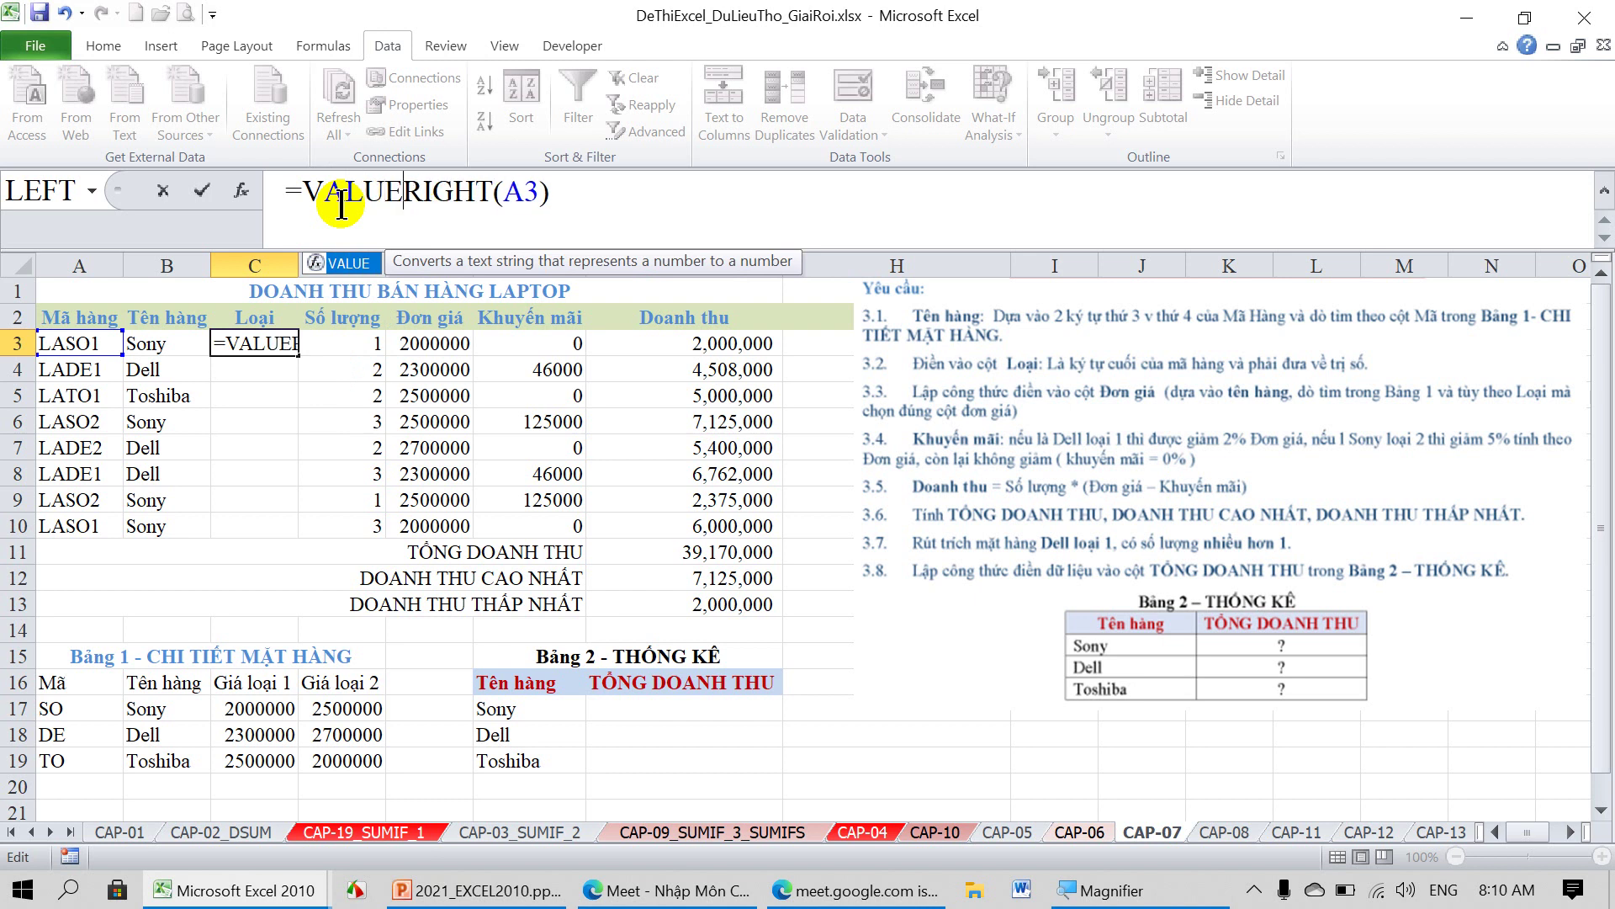
type("(")
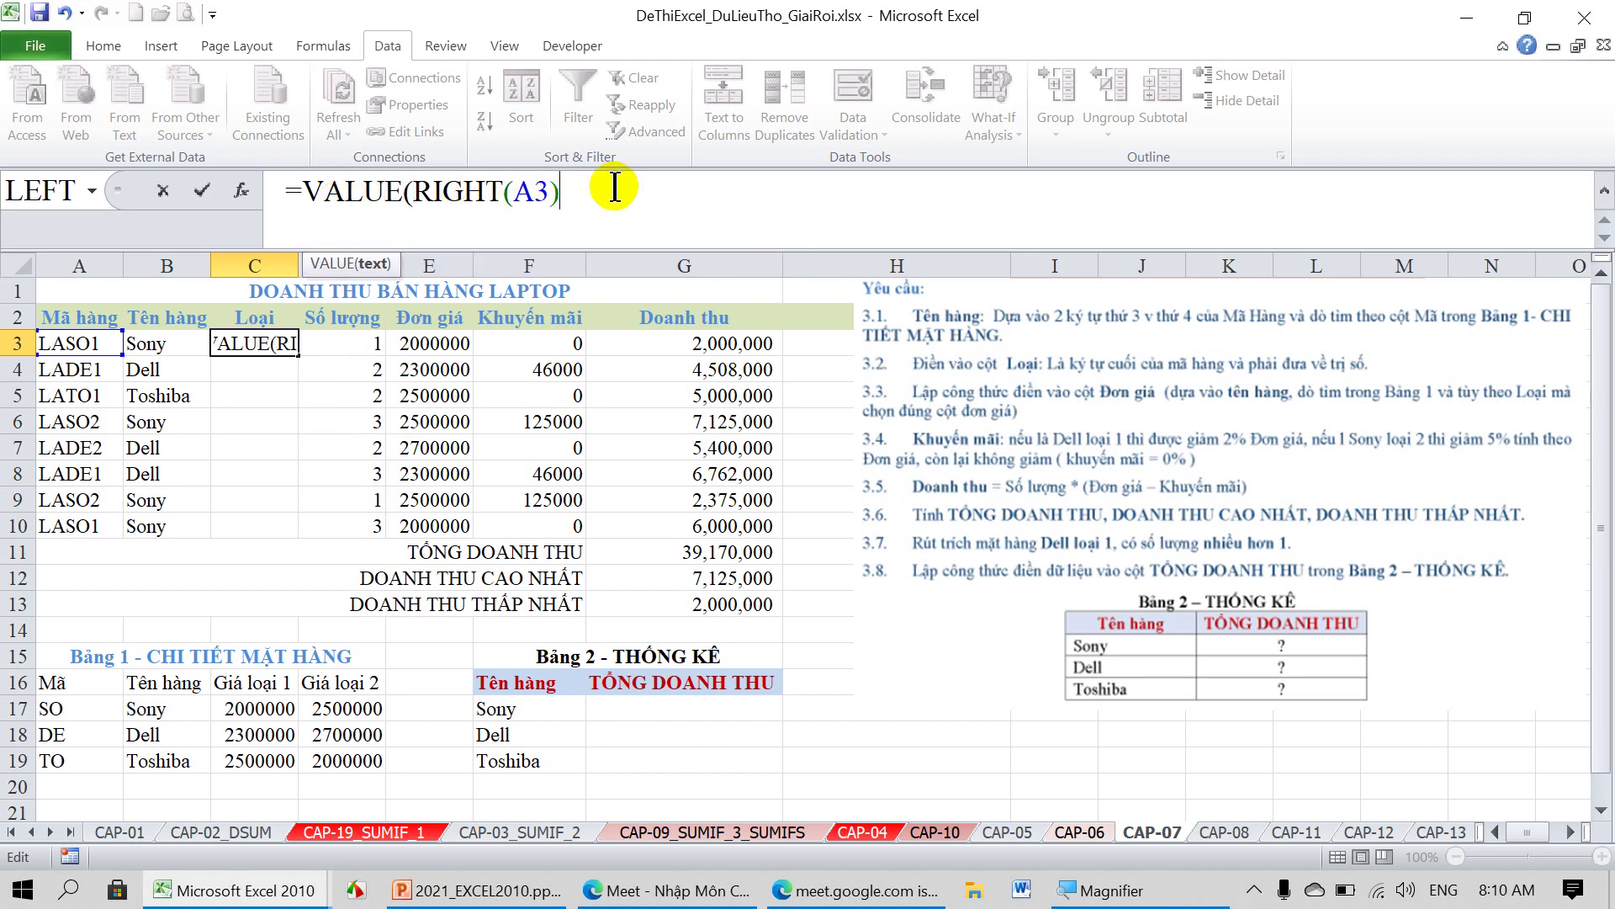
key("Return")
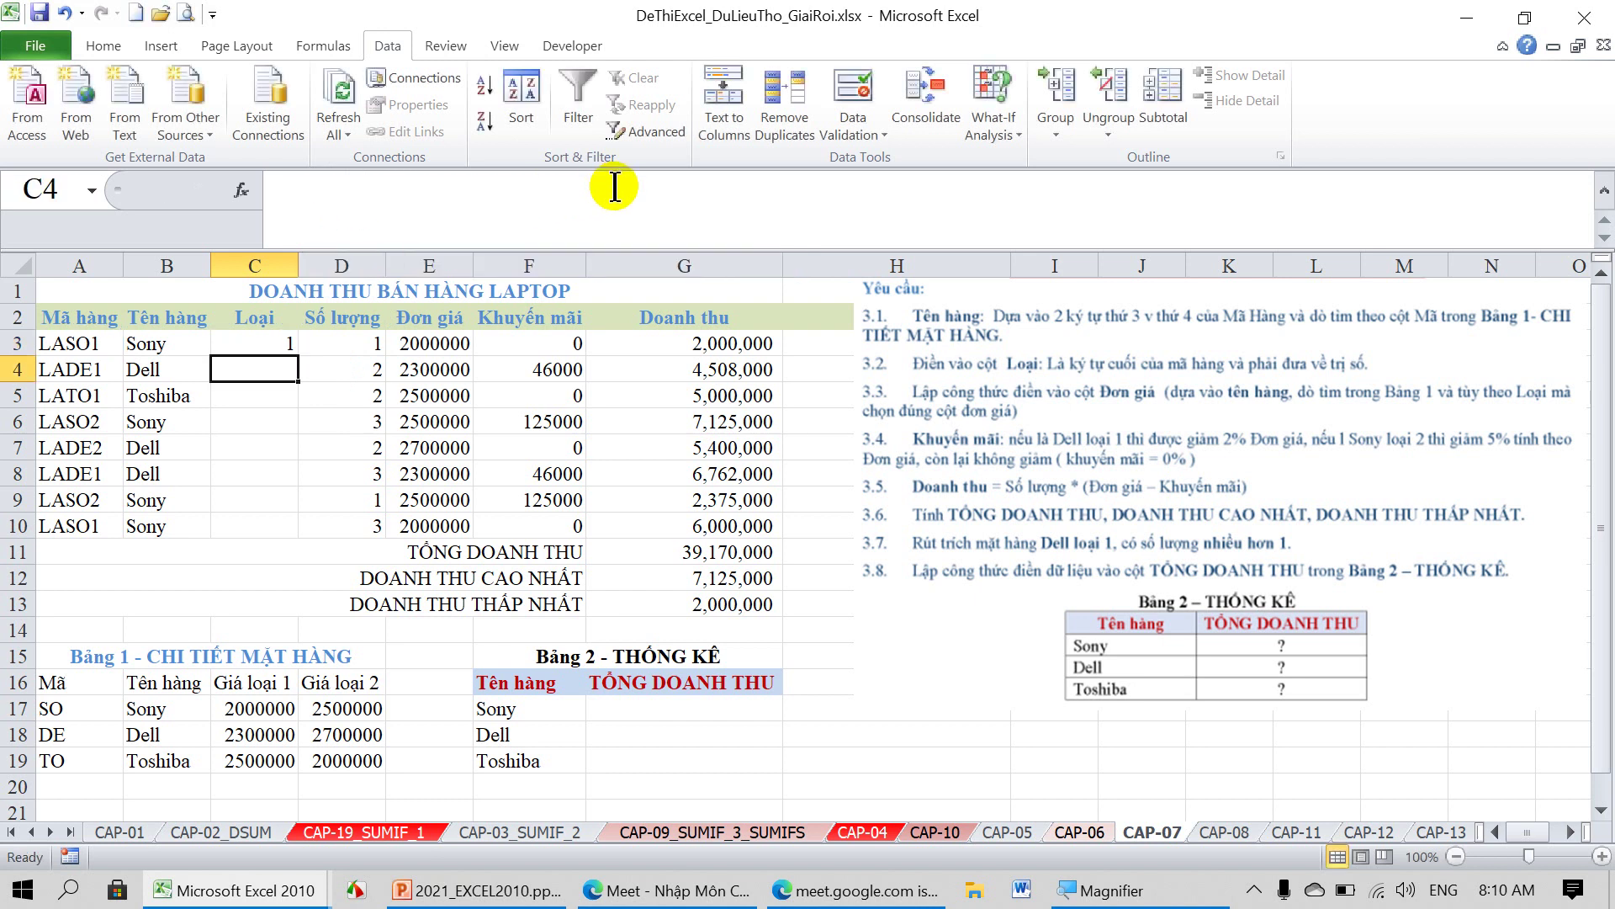
Fill C3's formula down to C10, dismissing the merged-cells warning.
left_click(286, 352)
double_click(287, 357)
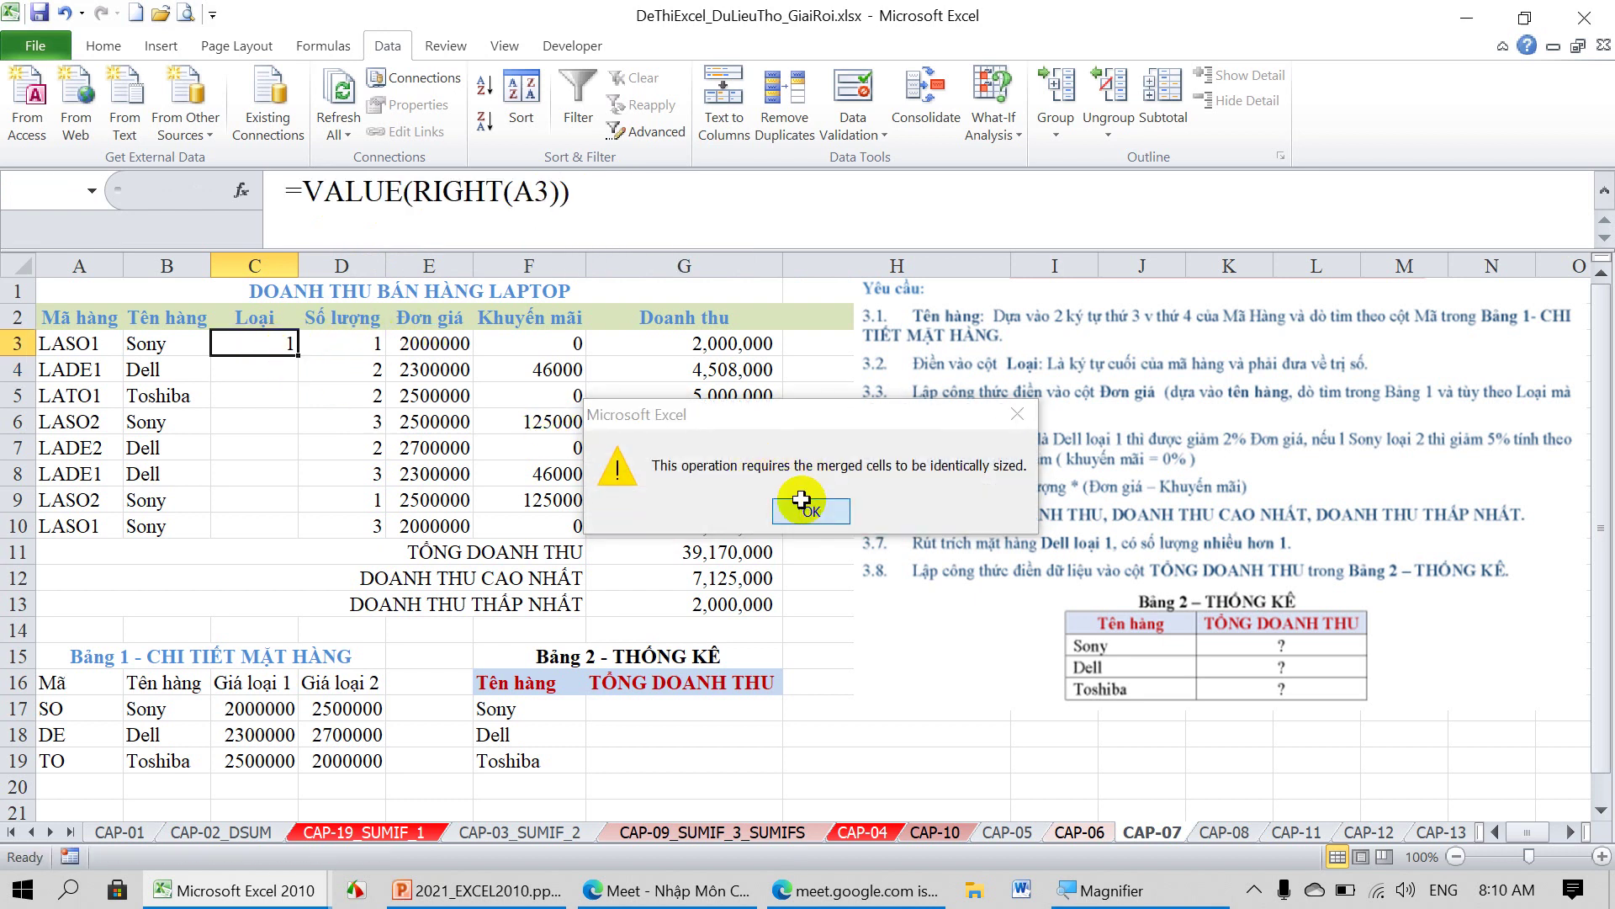
left_click(811, 511)
left_click_drag(297, 355, 294, 531)
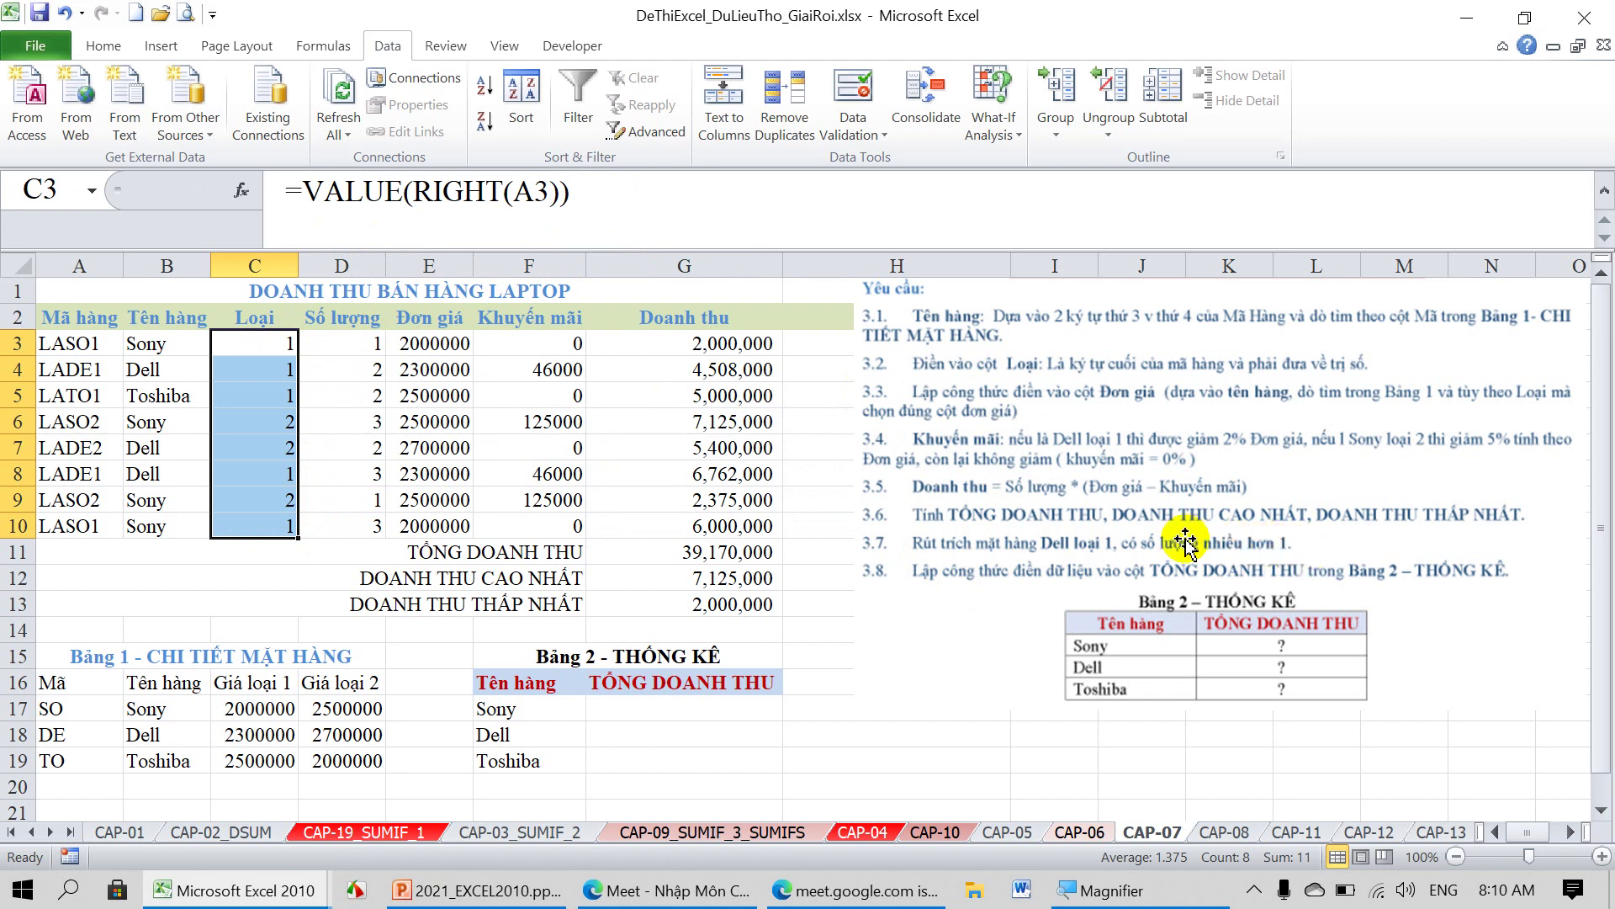
Hide rows 11 through 19 from the row-header context menu.
scroll(844, 513, "down", 1)
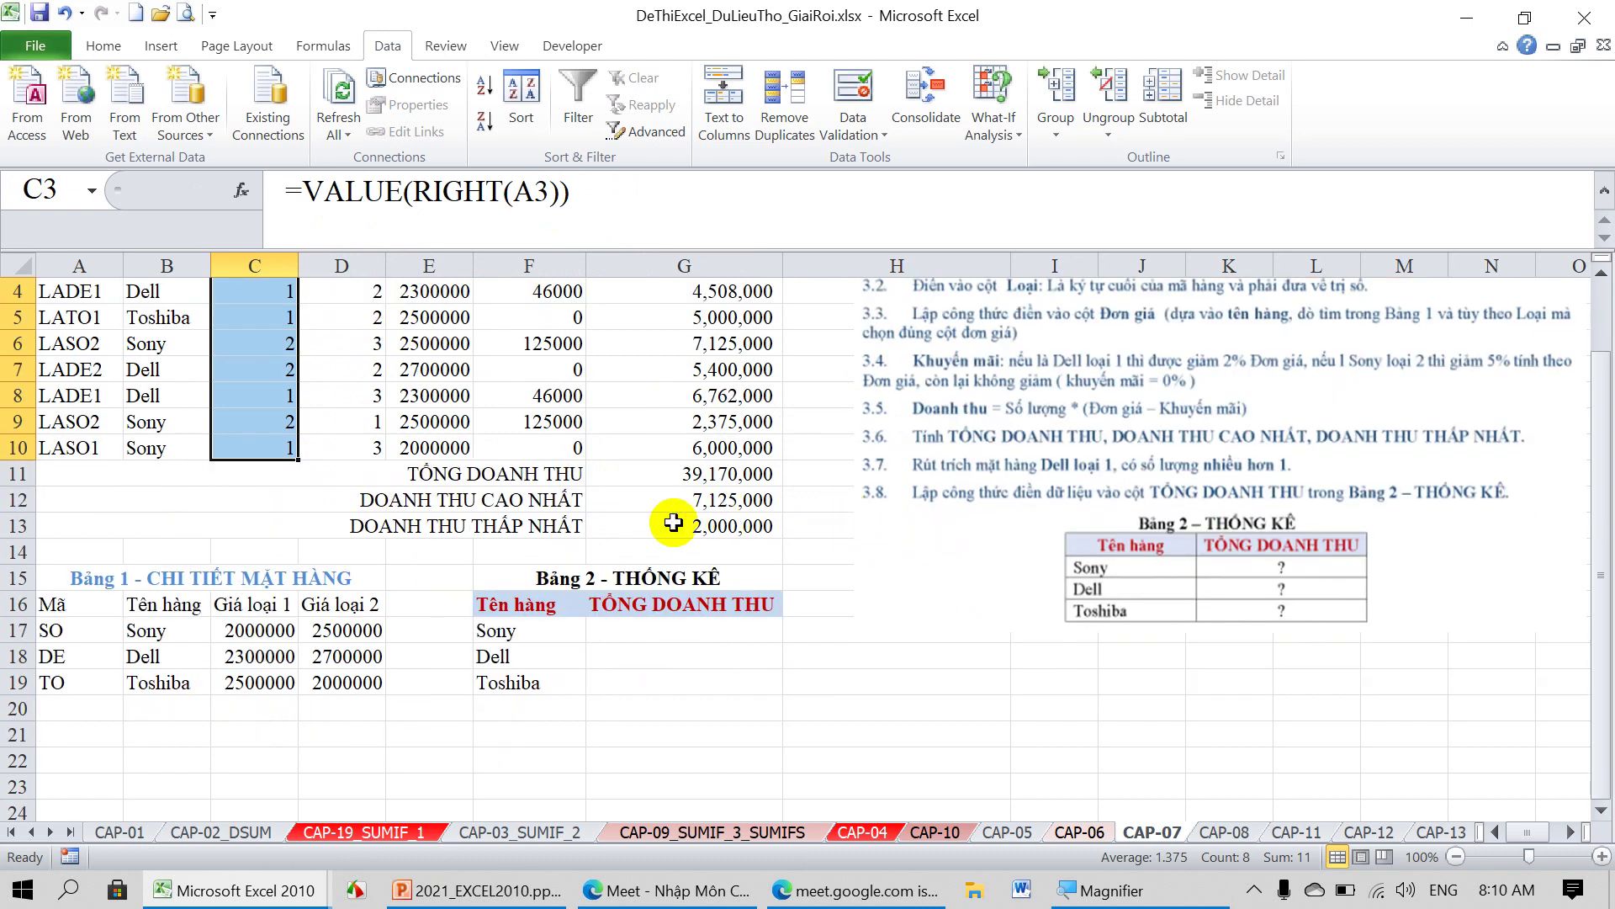
left_click_drag(18, 474, 10, 677)
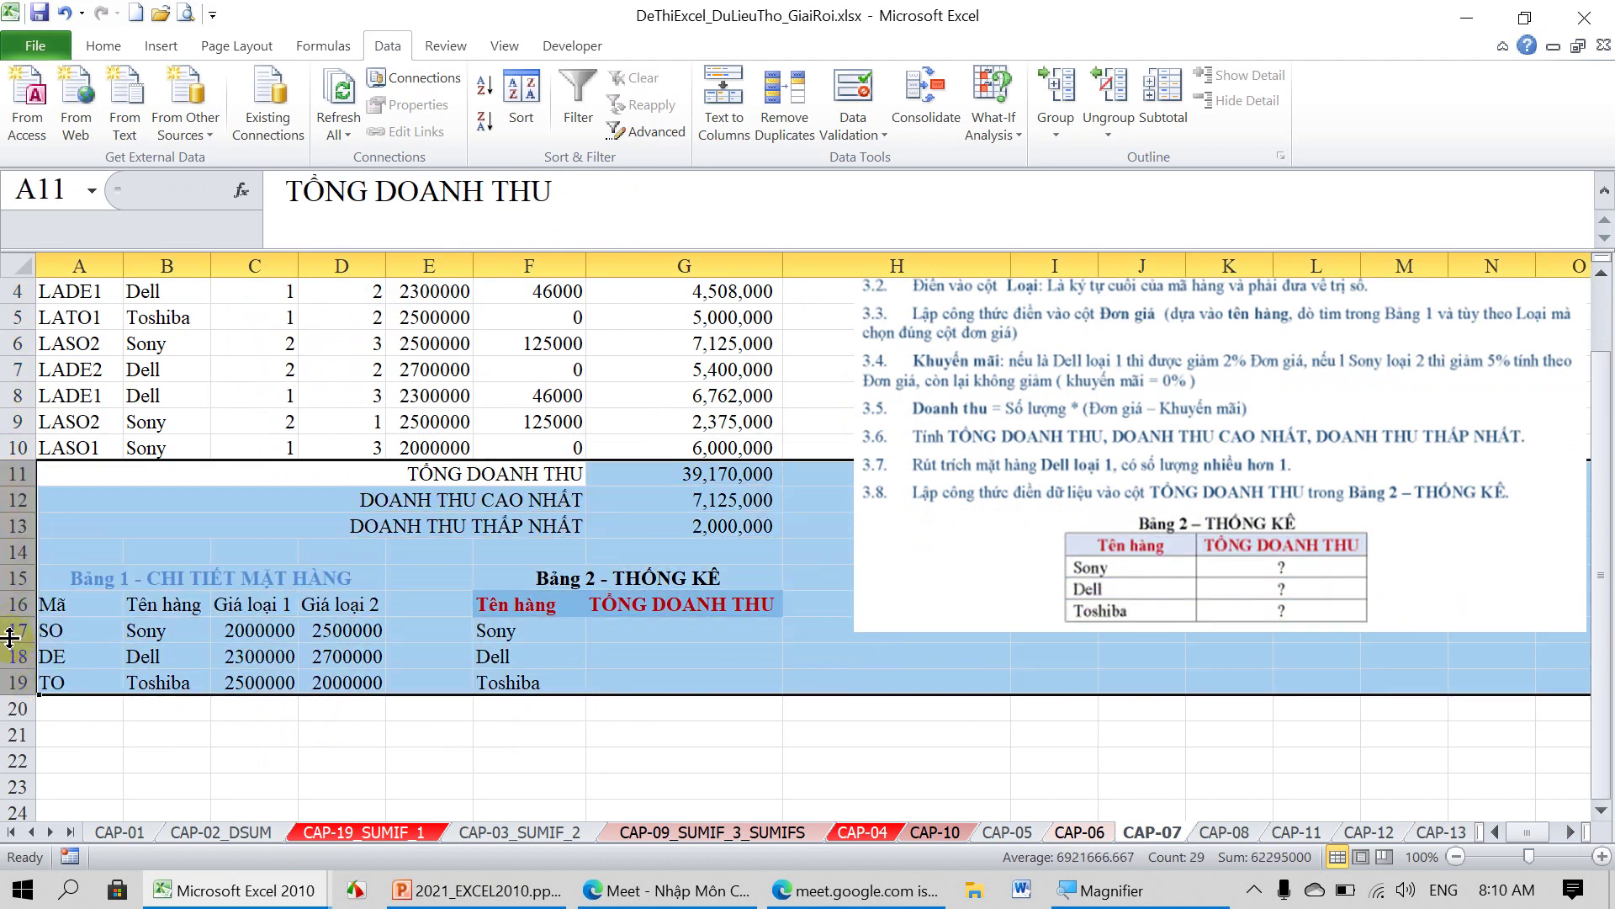
right_click(16, 528)
left_click(69, 482)
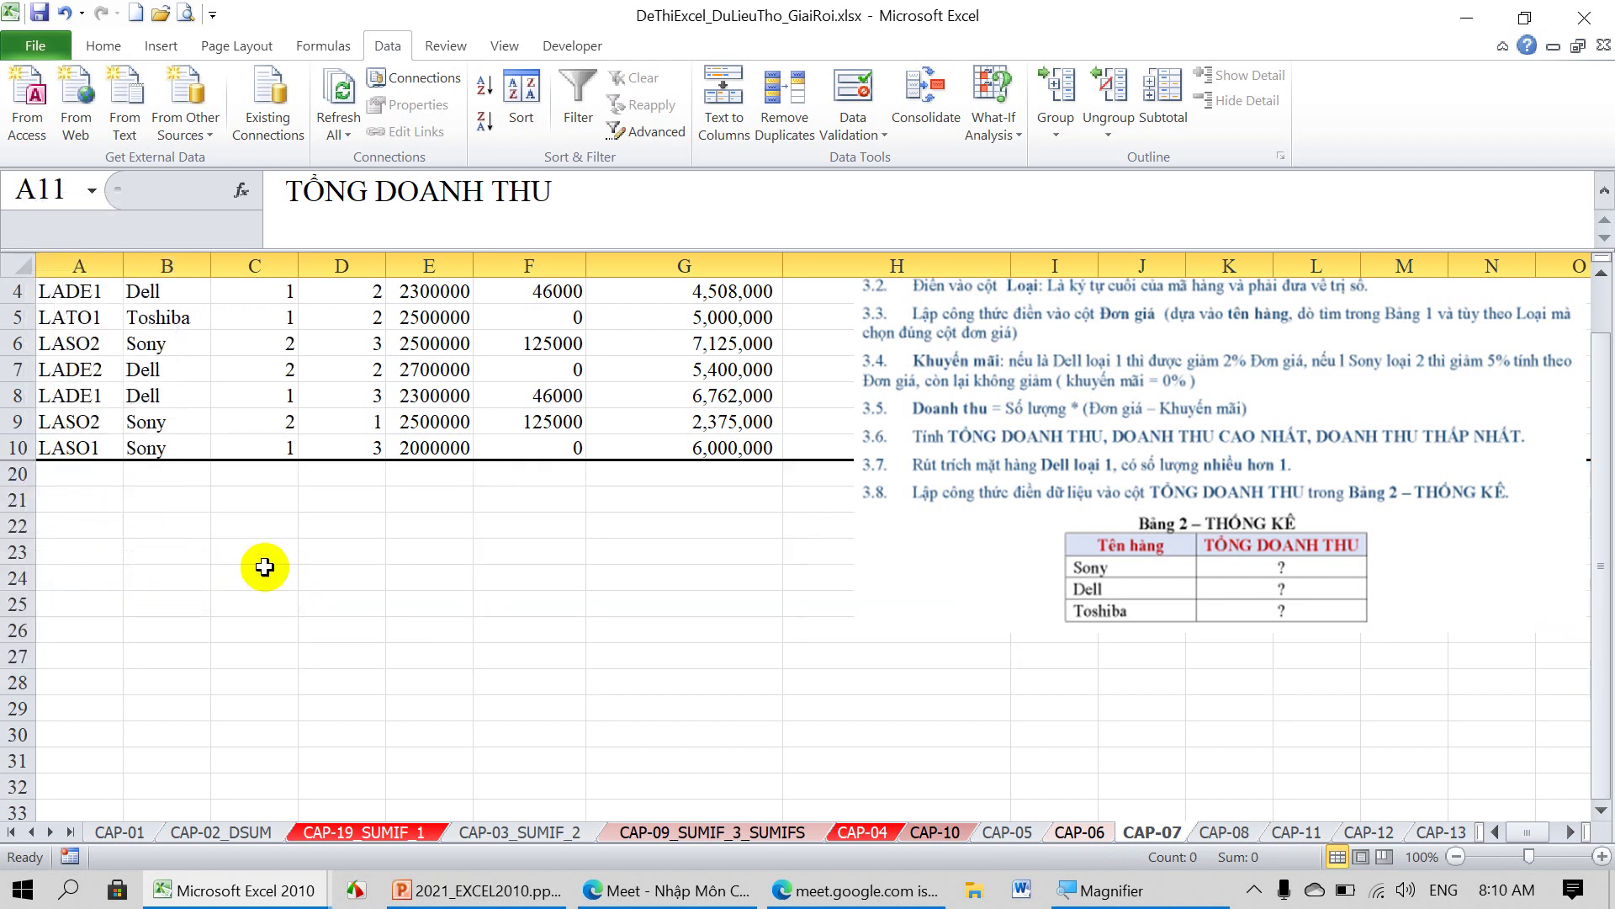
left_click(313, 579)
scroll(345, 593, "up", 1)
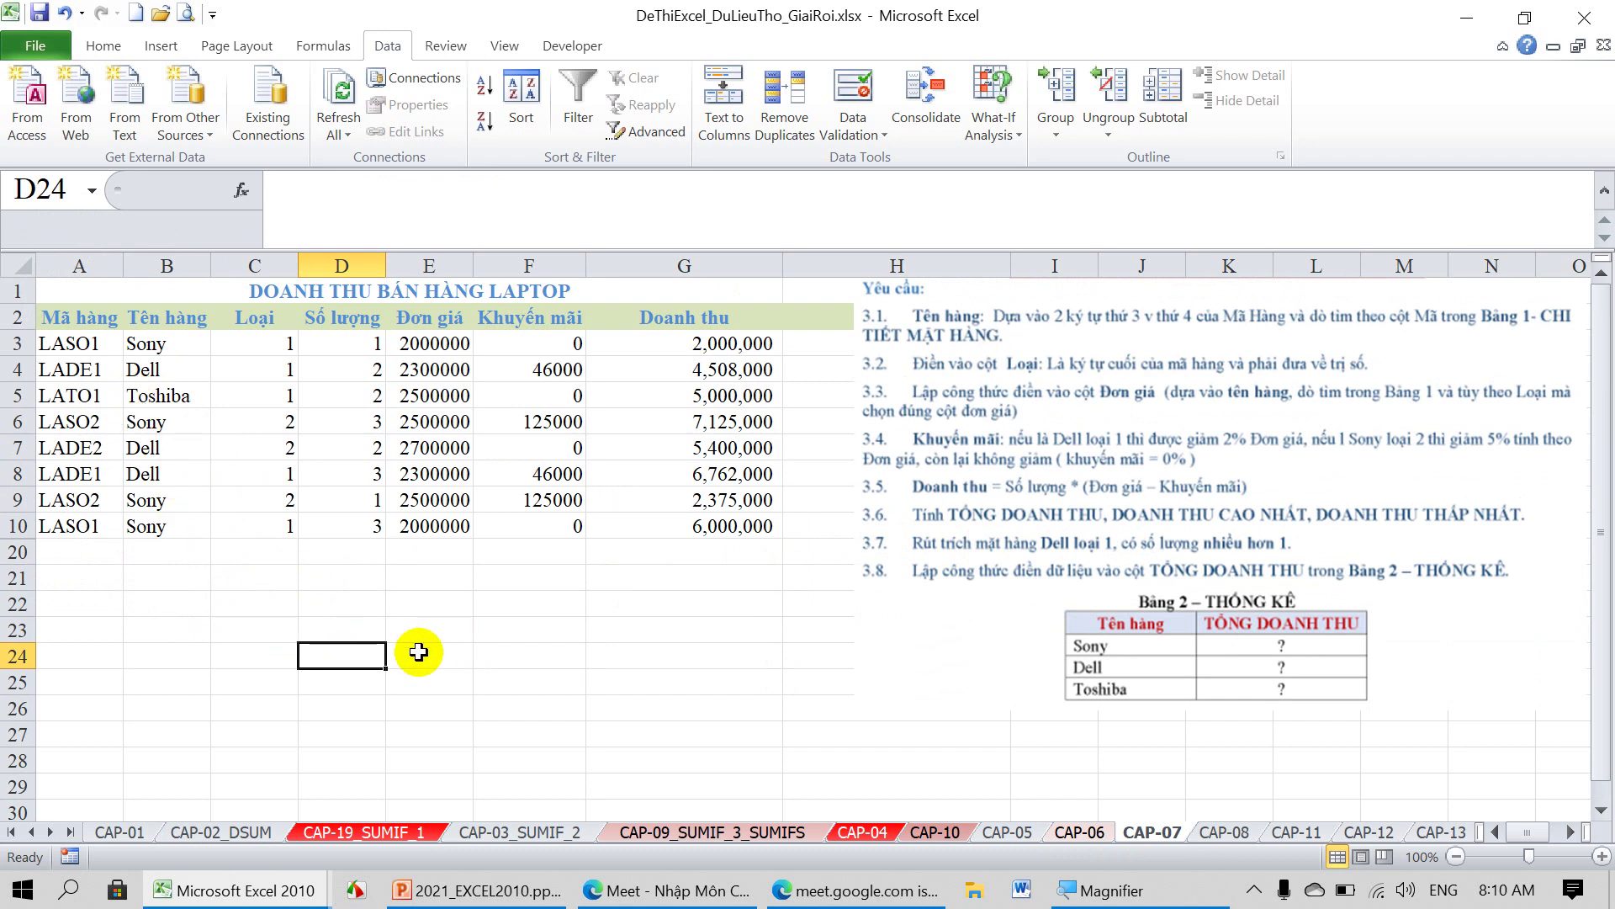
Type the heading 'CÁCH 1: KHÔNG CÀI CÔNG THỨC' into cell B24.
left_click(150, 659)
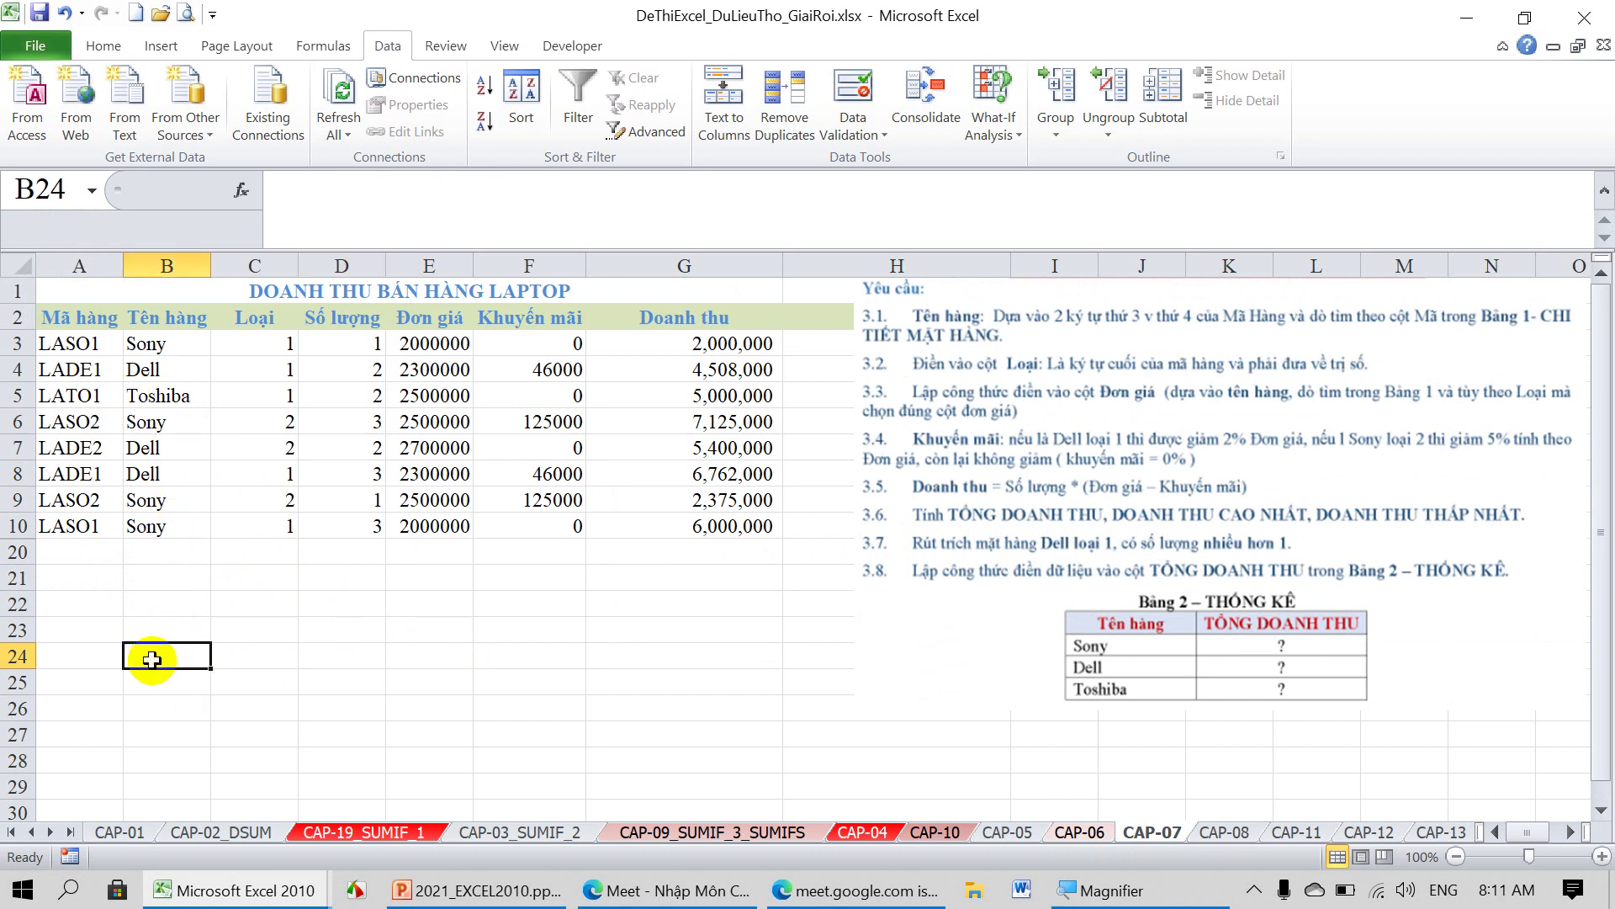
type("CA")
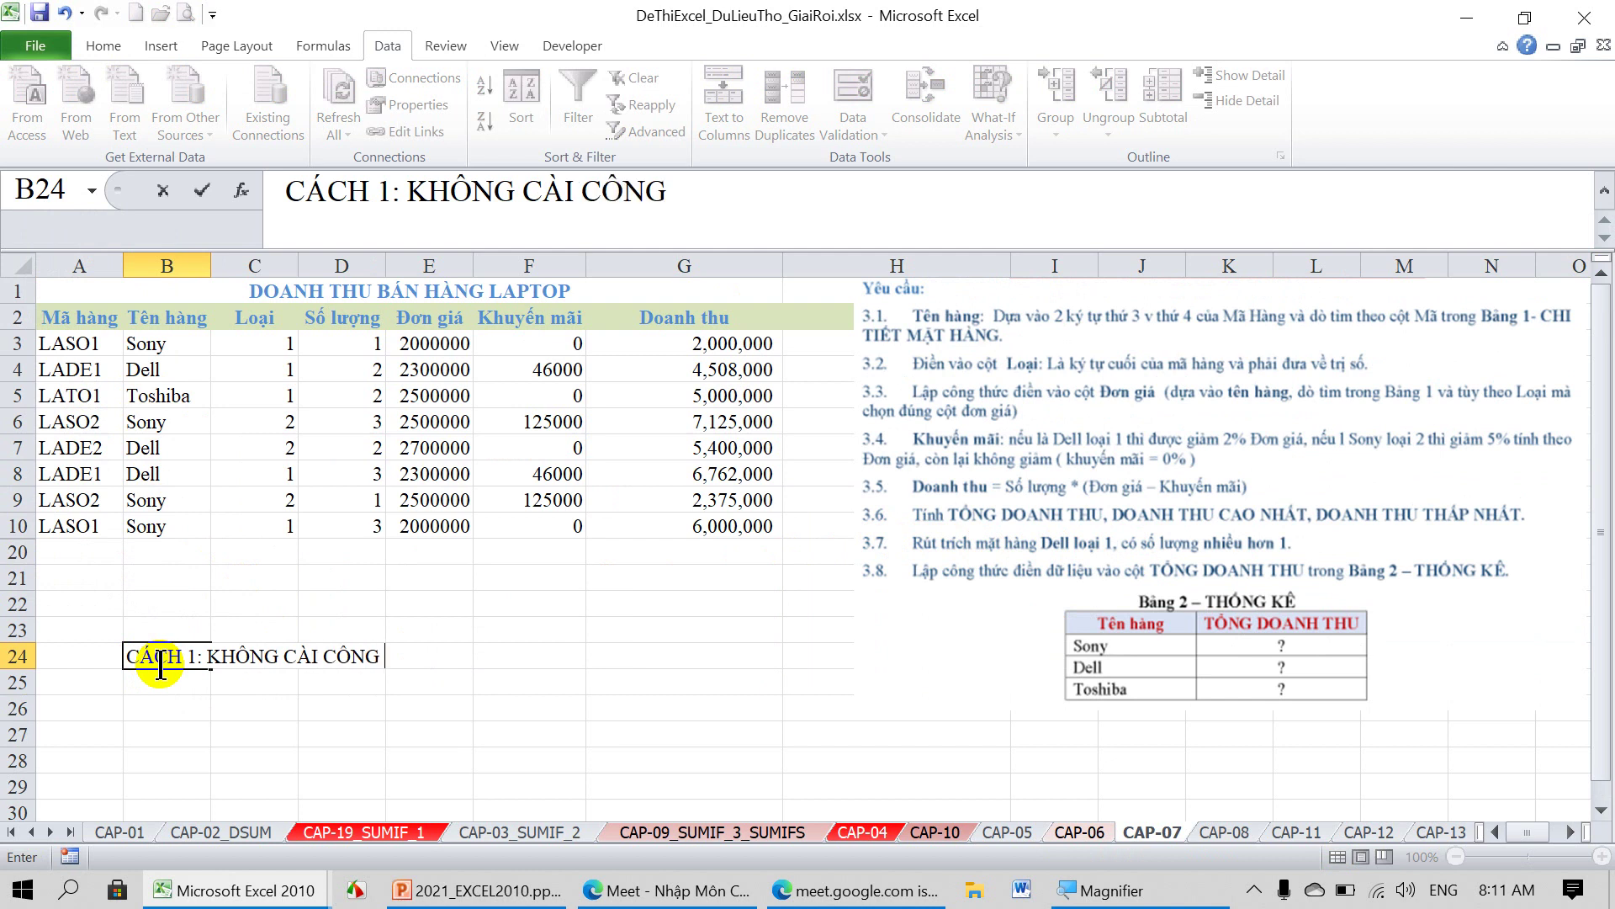
type("THỨC")
key("Return")
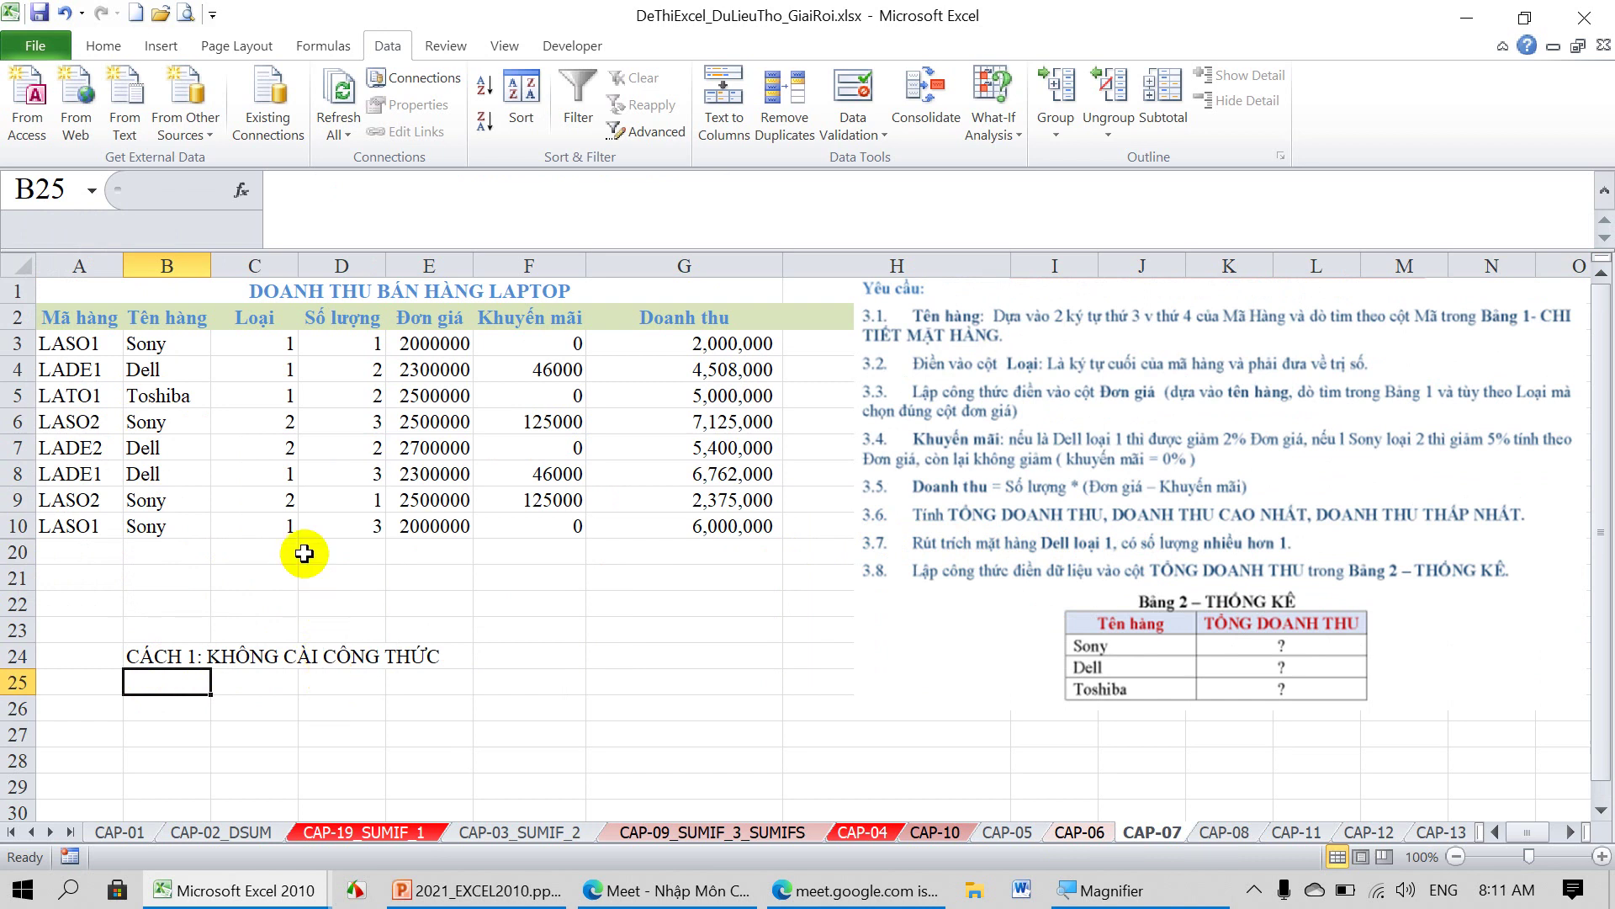
left_click(160, 317)
Copy the Tên hàng header into B25 and enter Dell in B26.
key("ctrl+c")
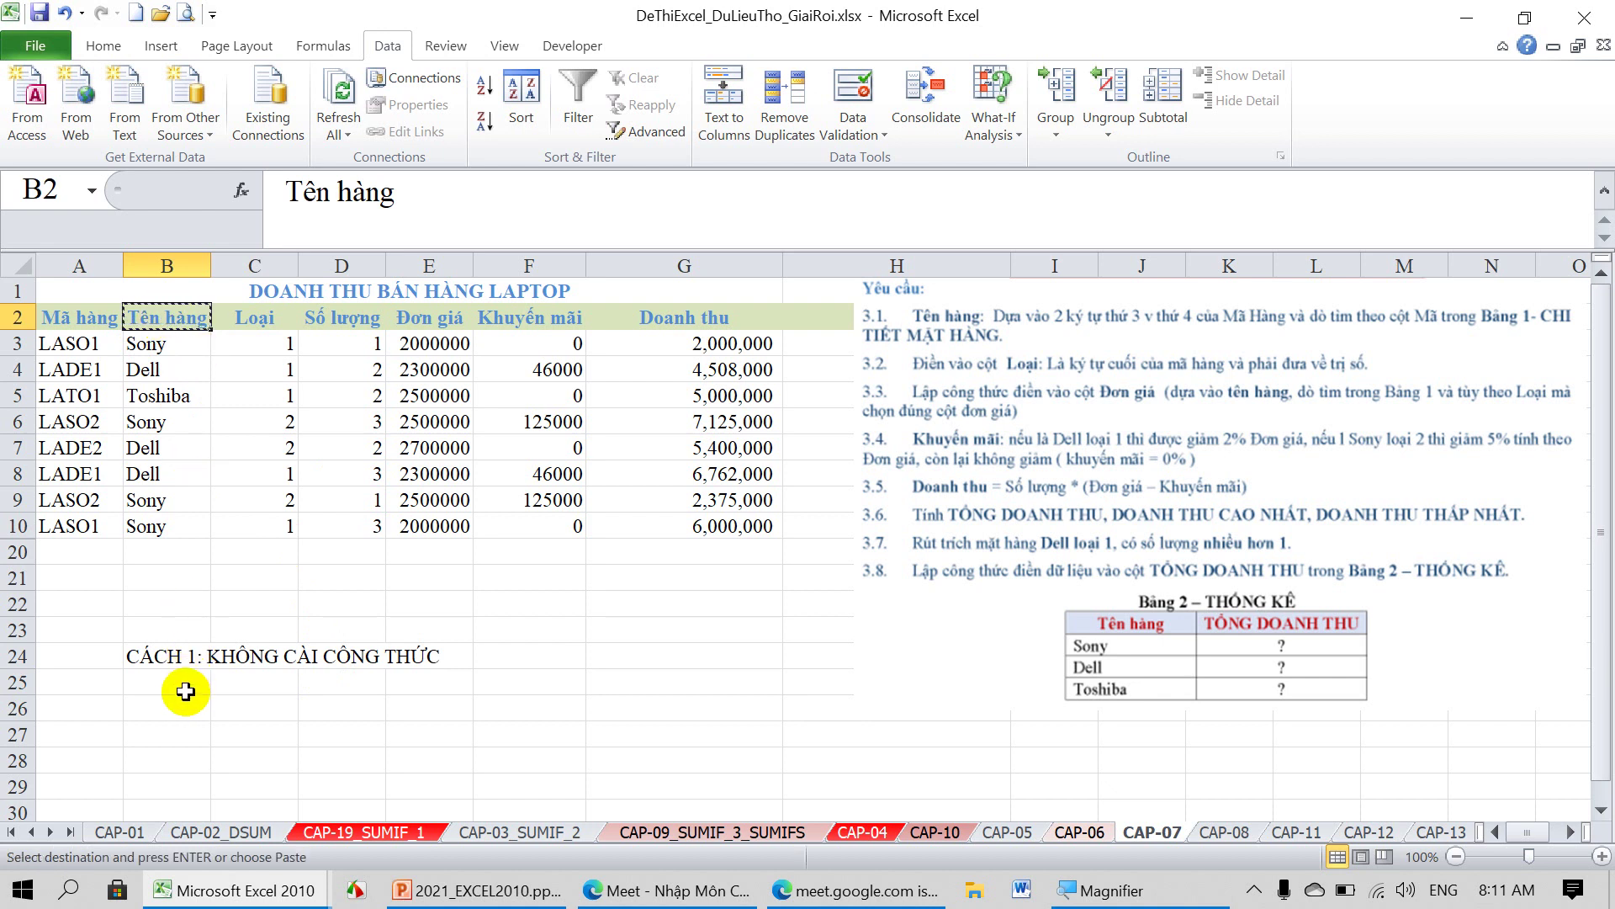
left_click(184, 691)
key("Return")
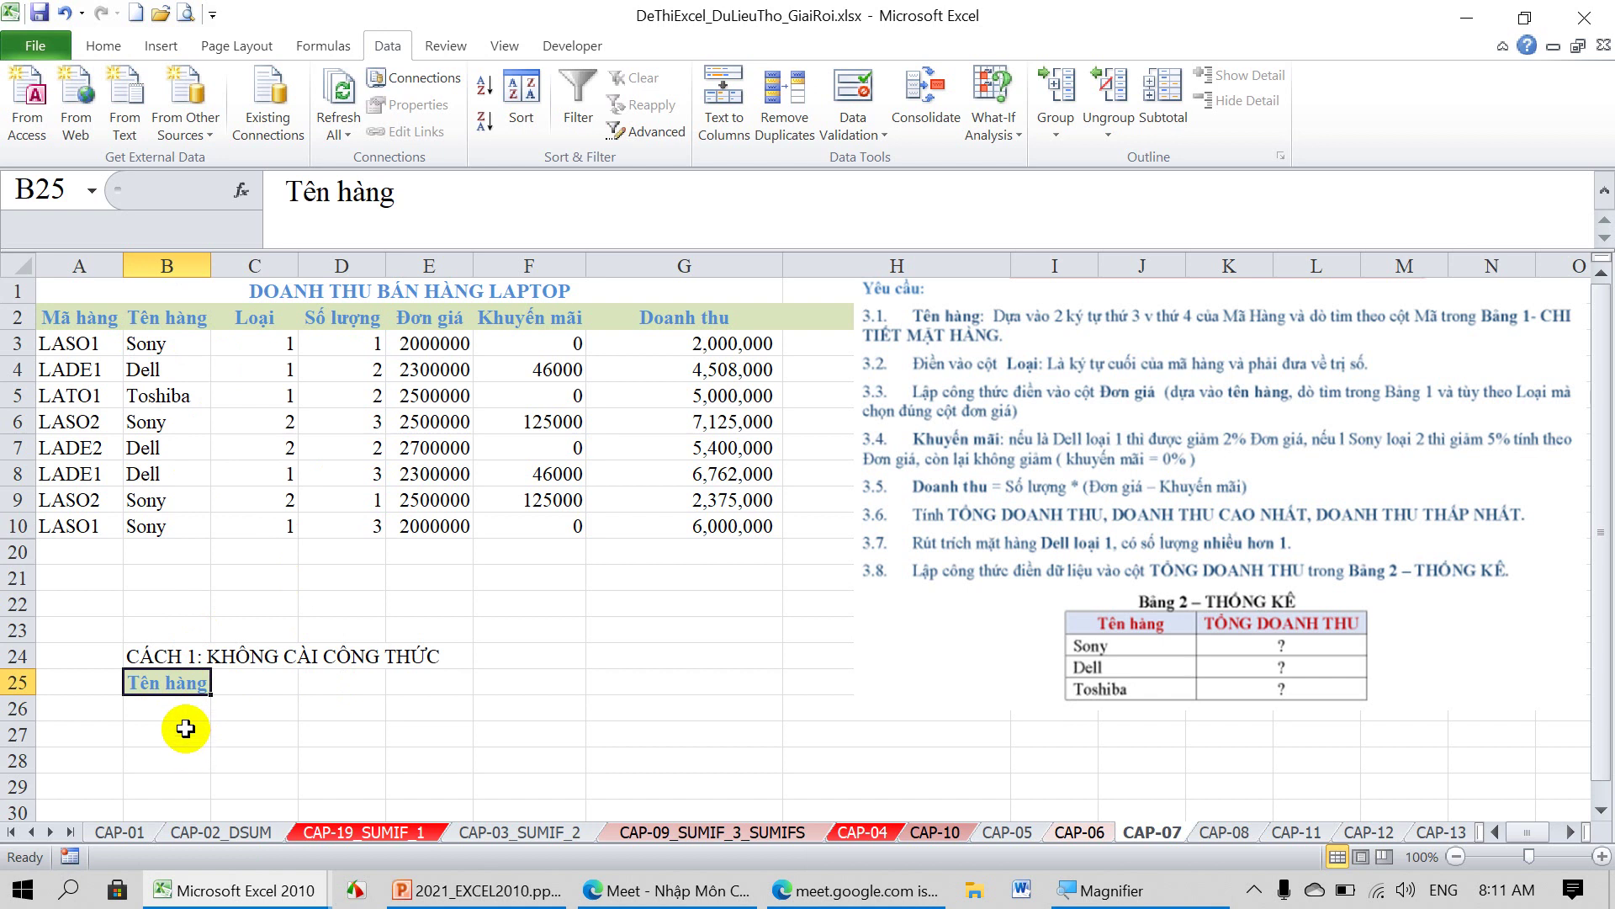
left_click(184, 711)
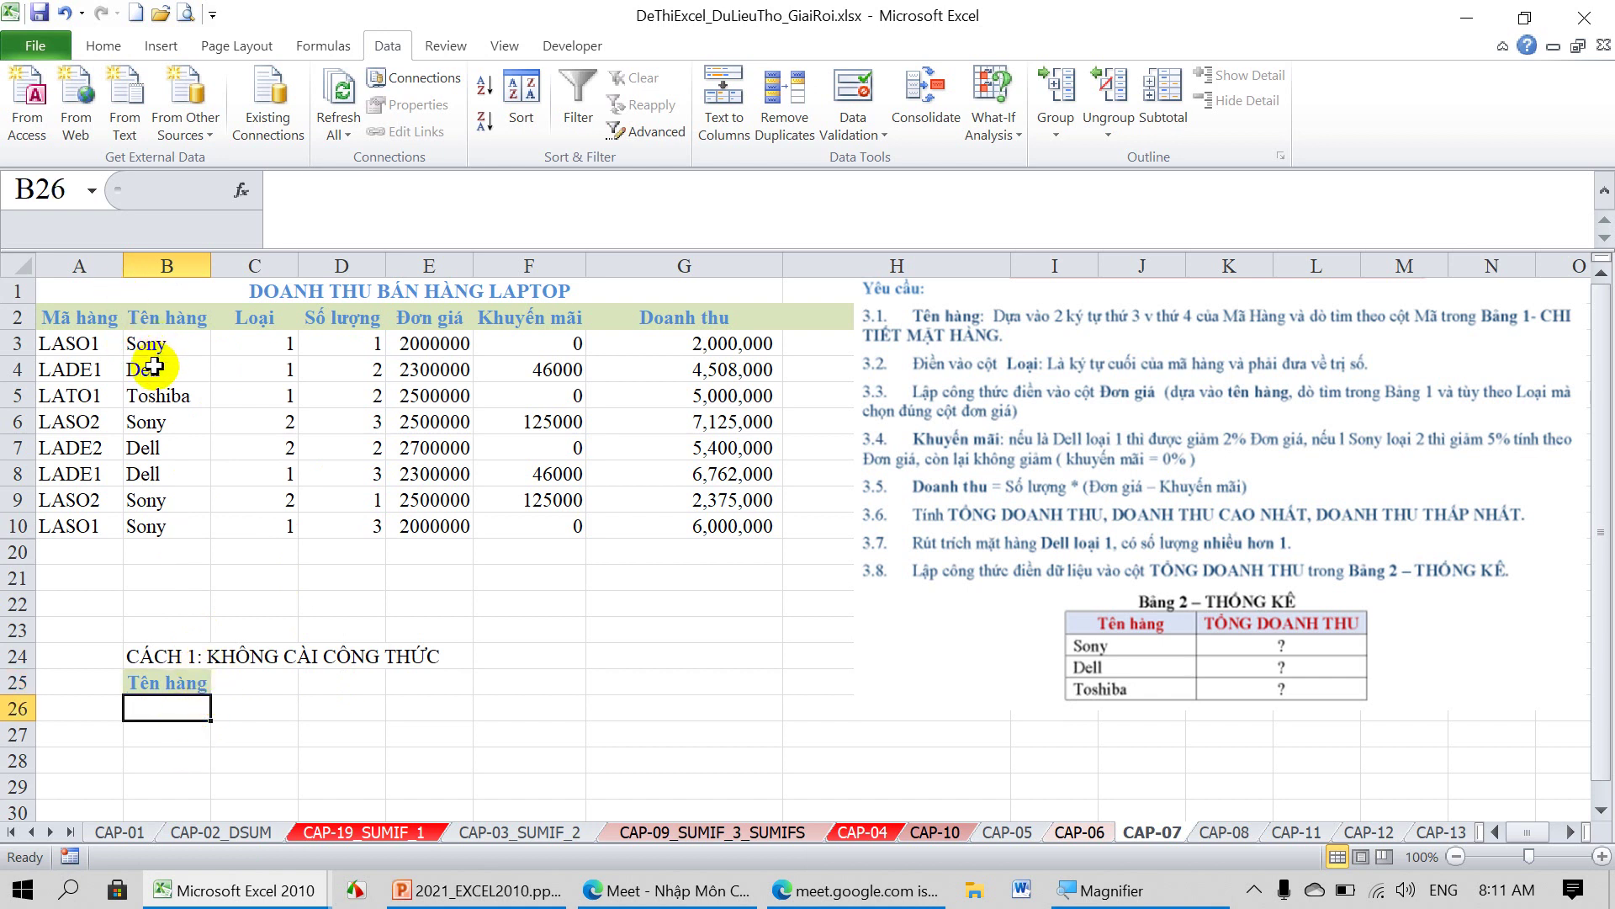
type("Dell")
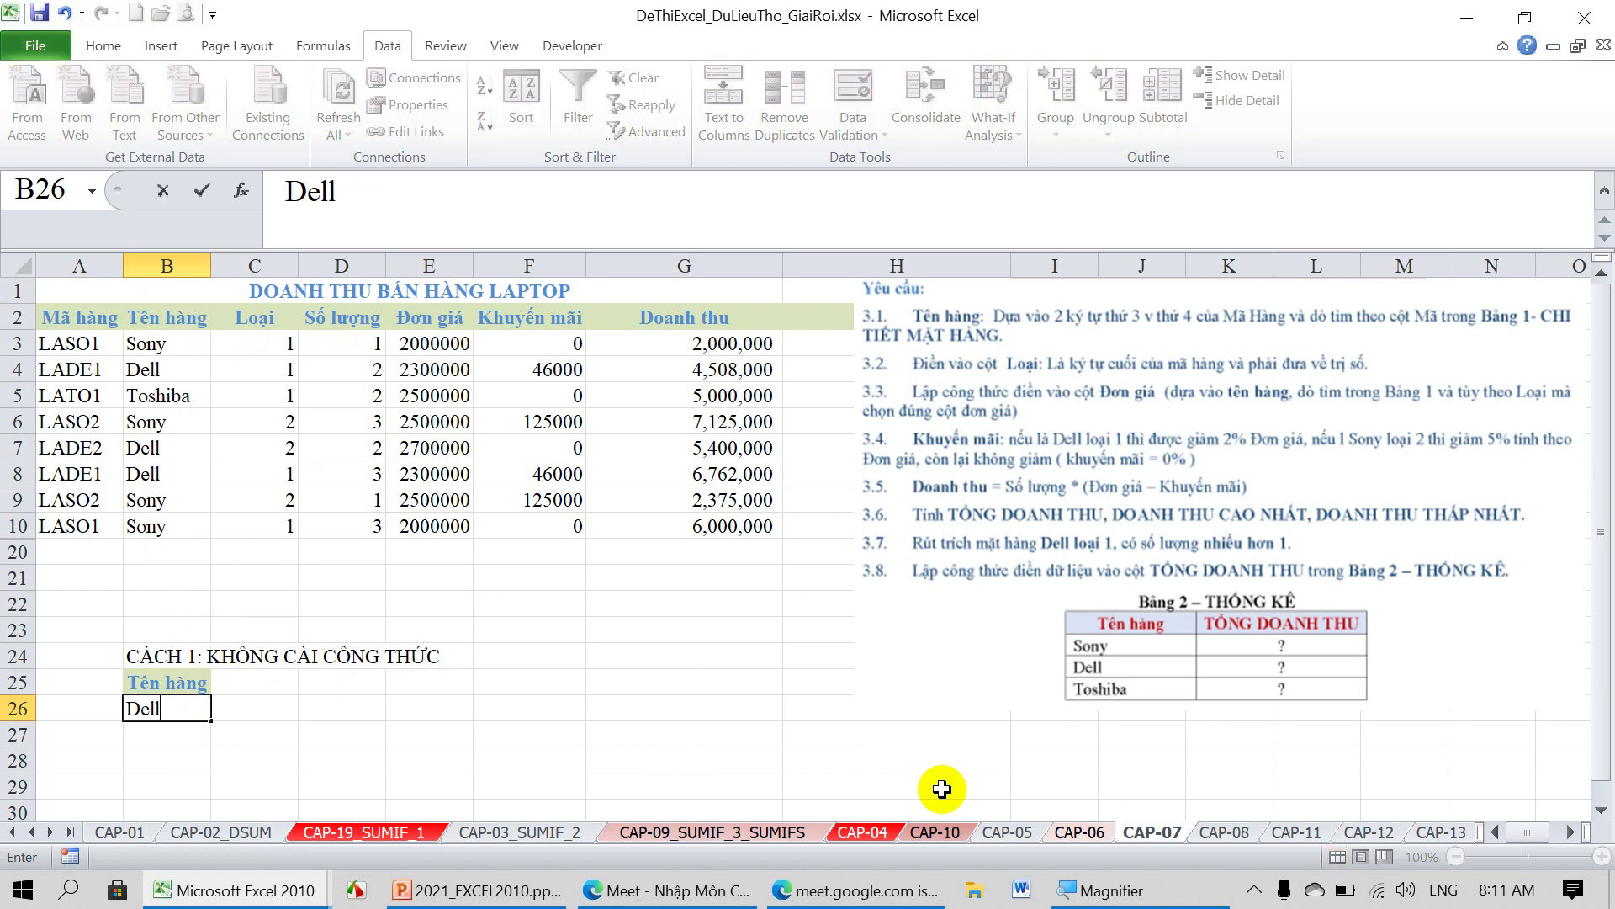
key("Return")
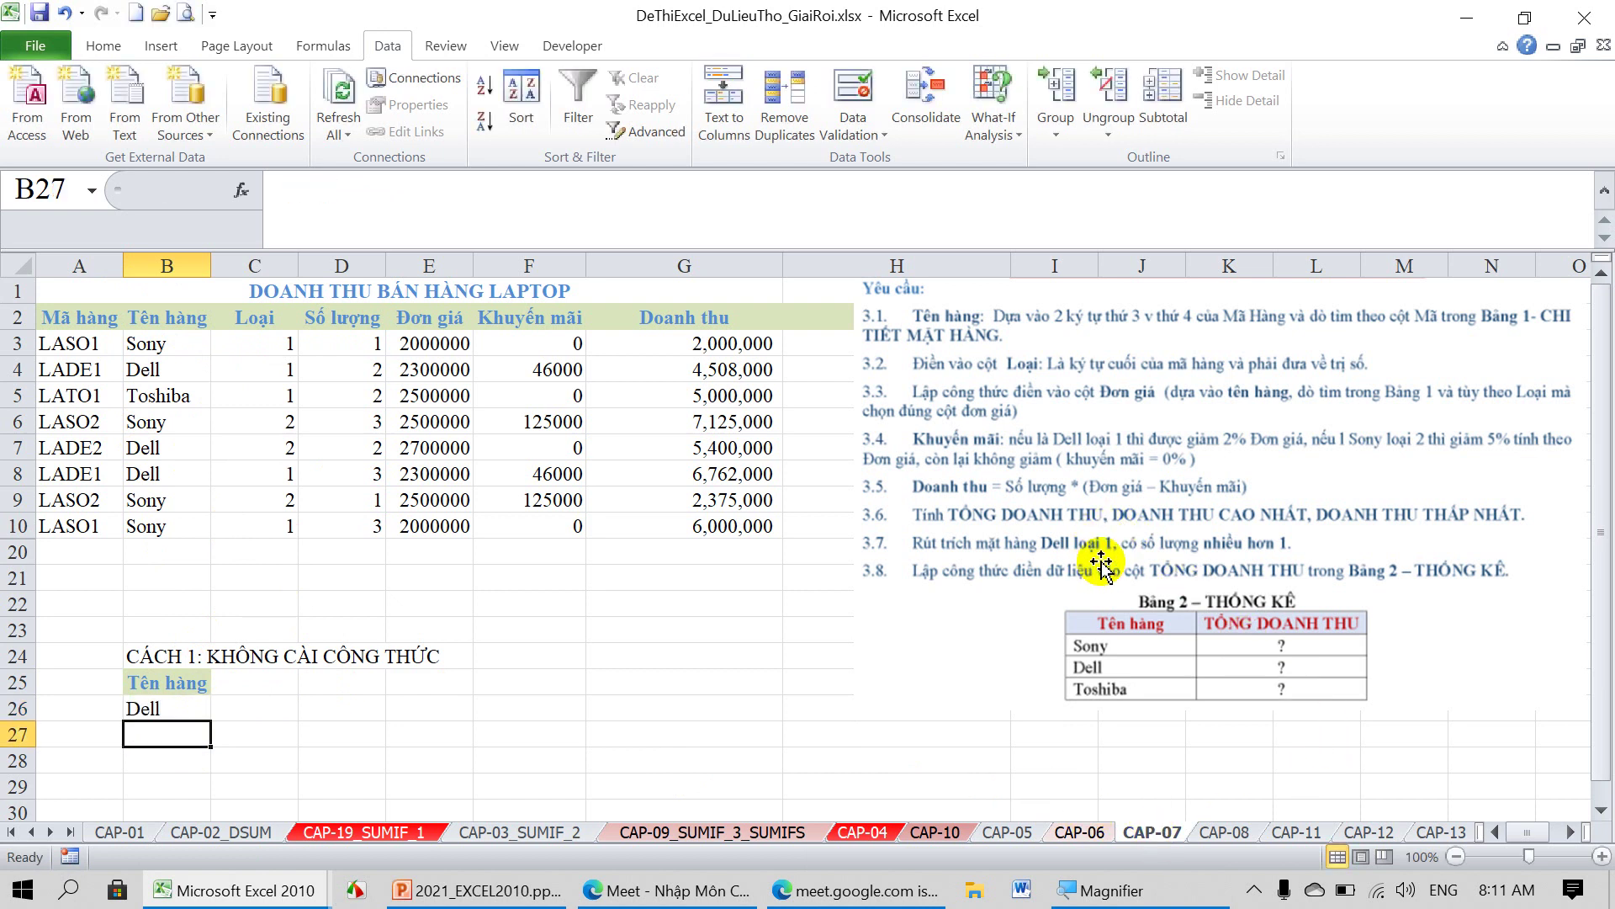
Copy the Loại header into C25 and enter 1 in C26.
left_click(267, 320)
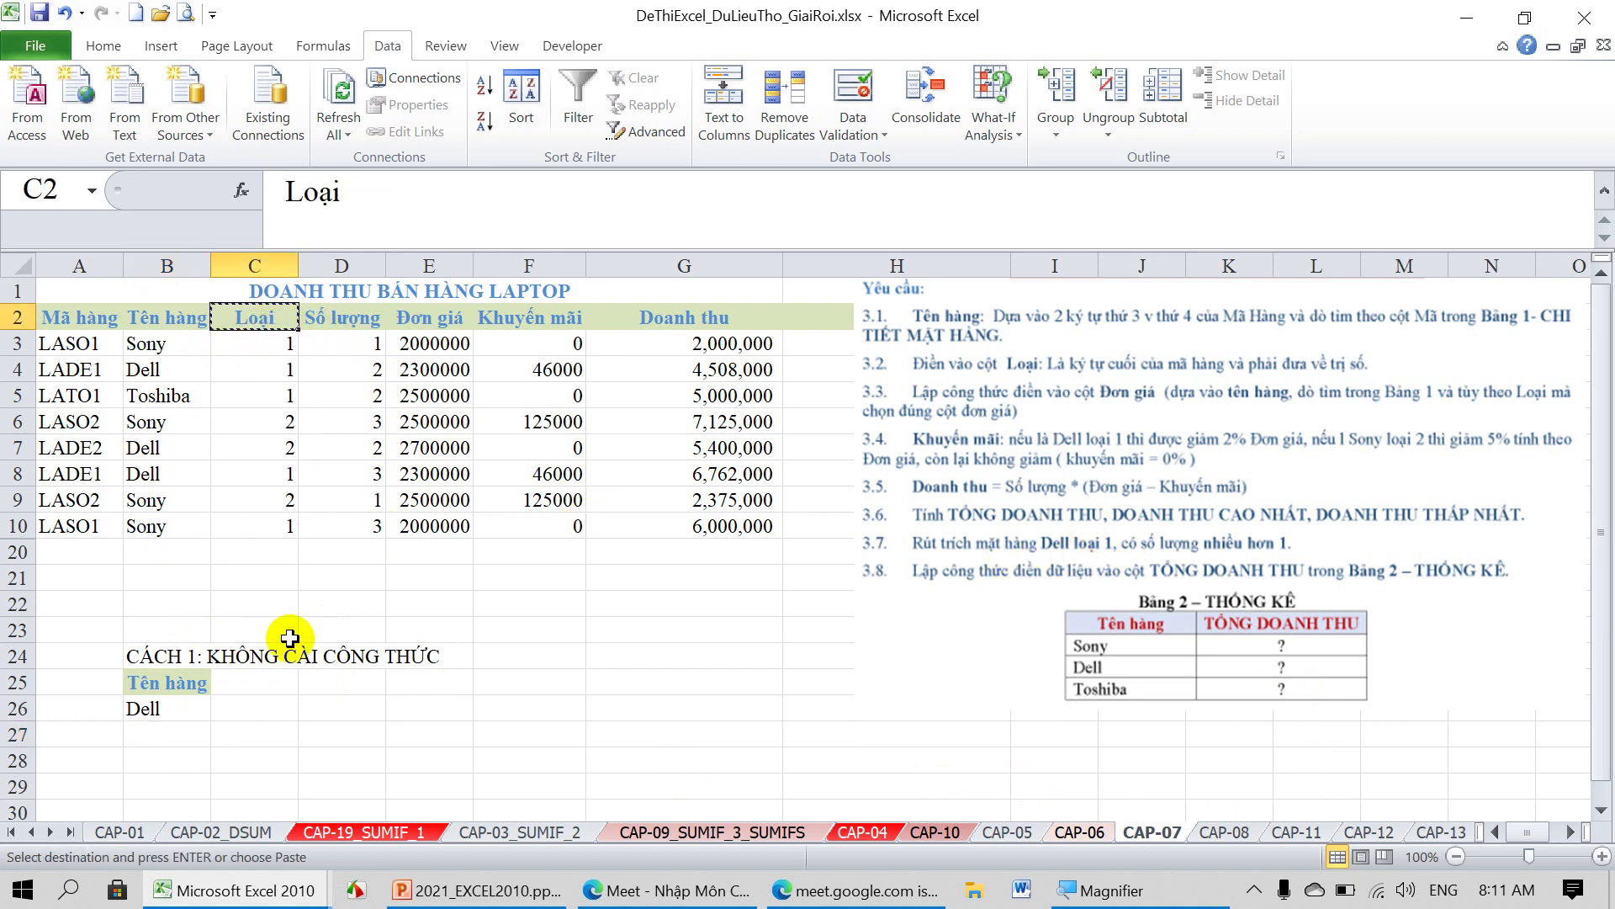
left_click(255, 677)
key("Return")
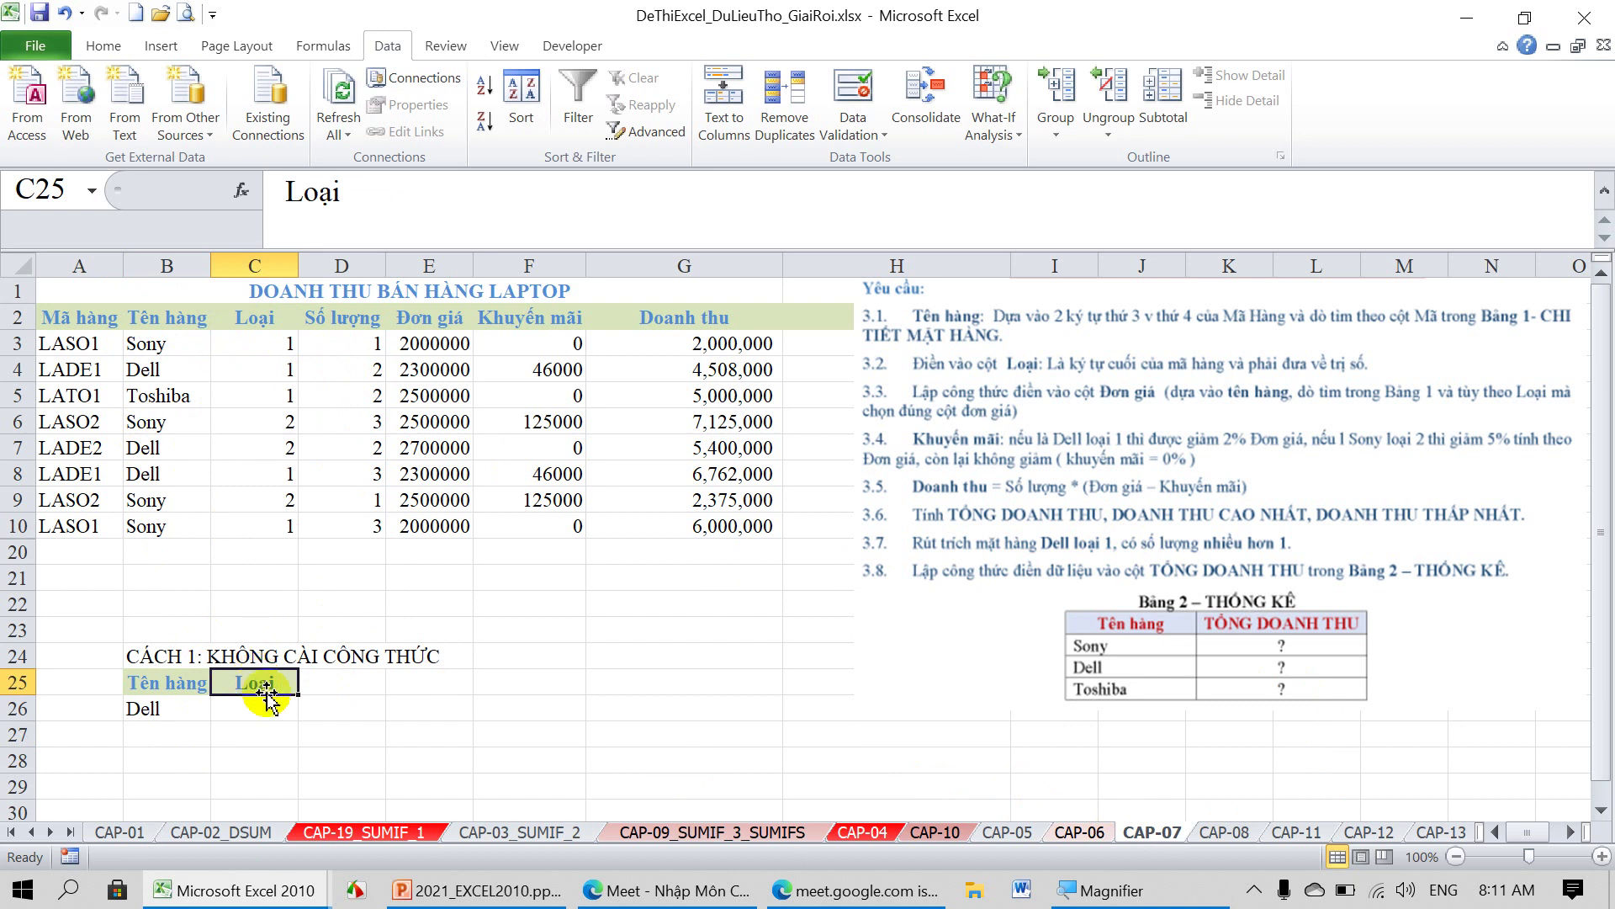
left_click(267, 711)
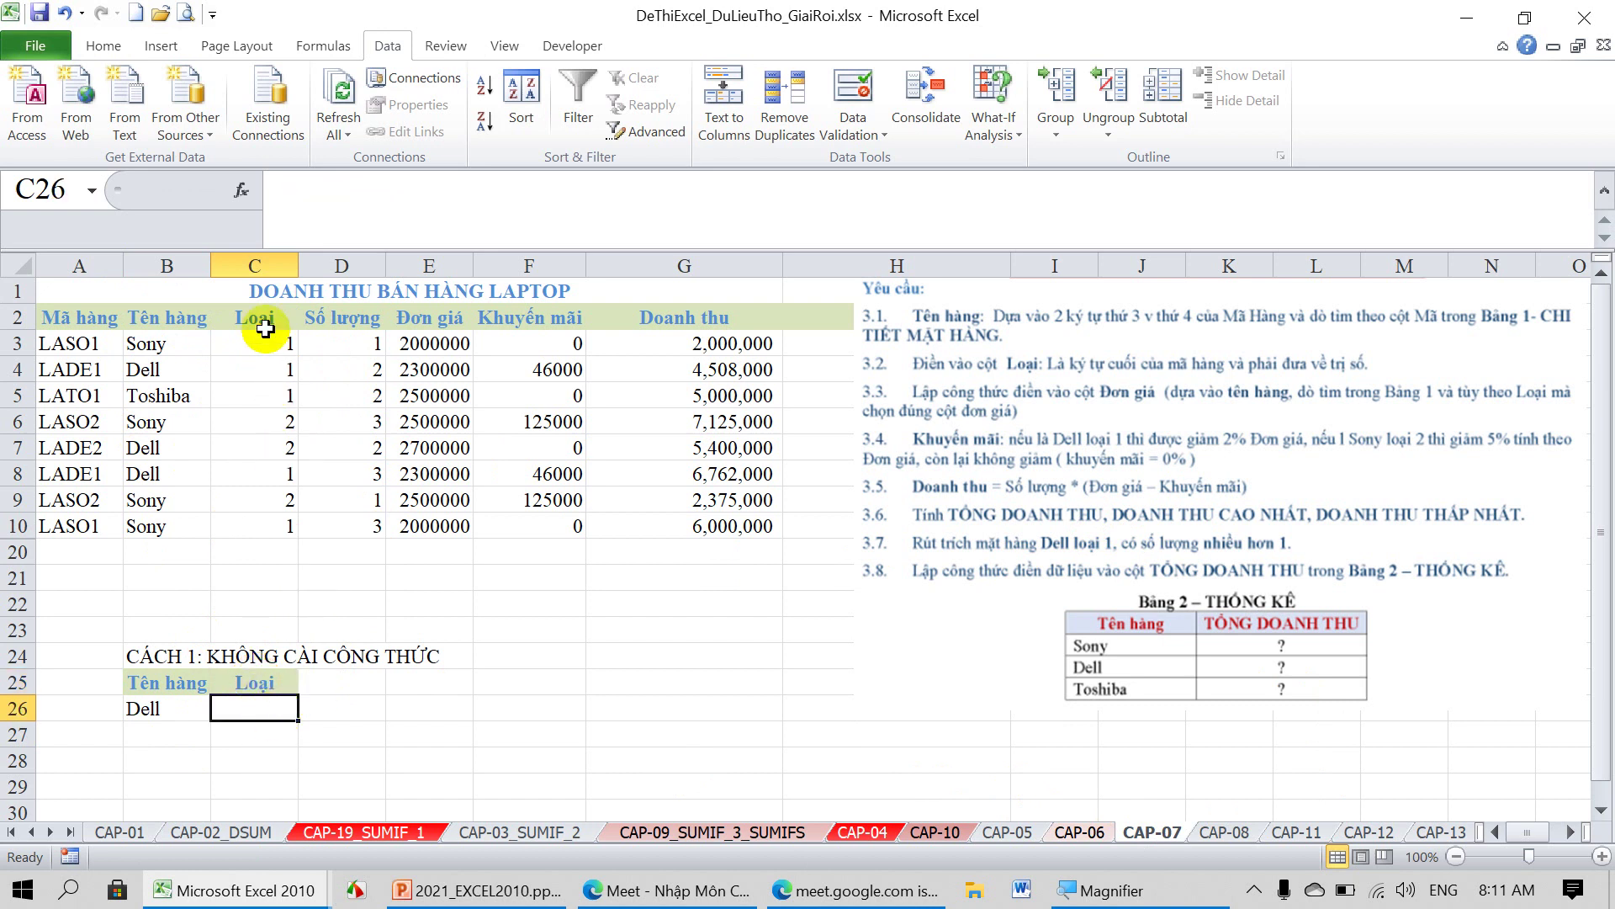
type("1")
key("Return")
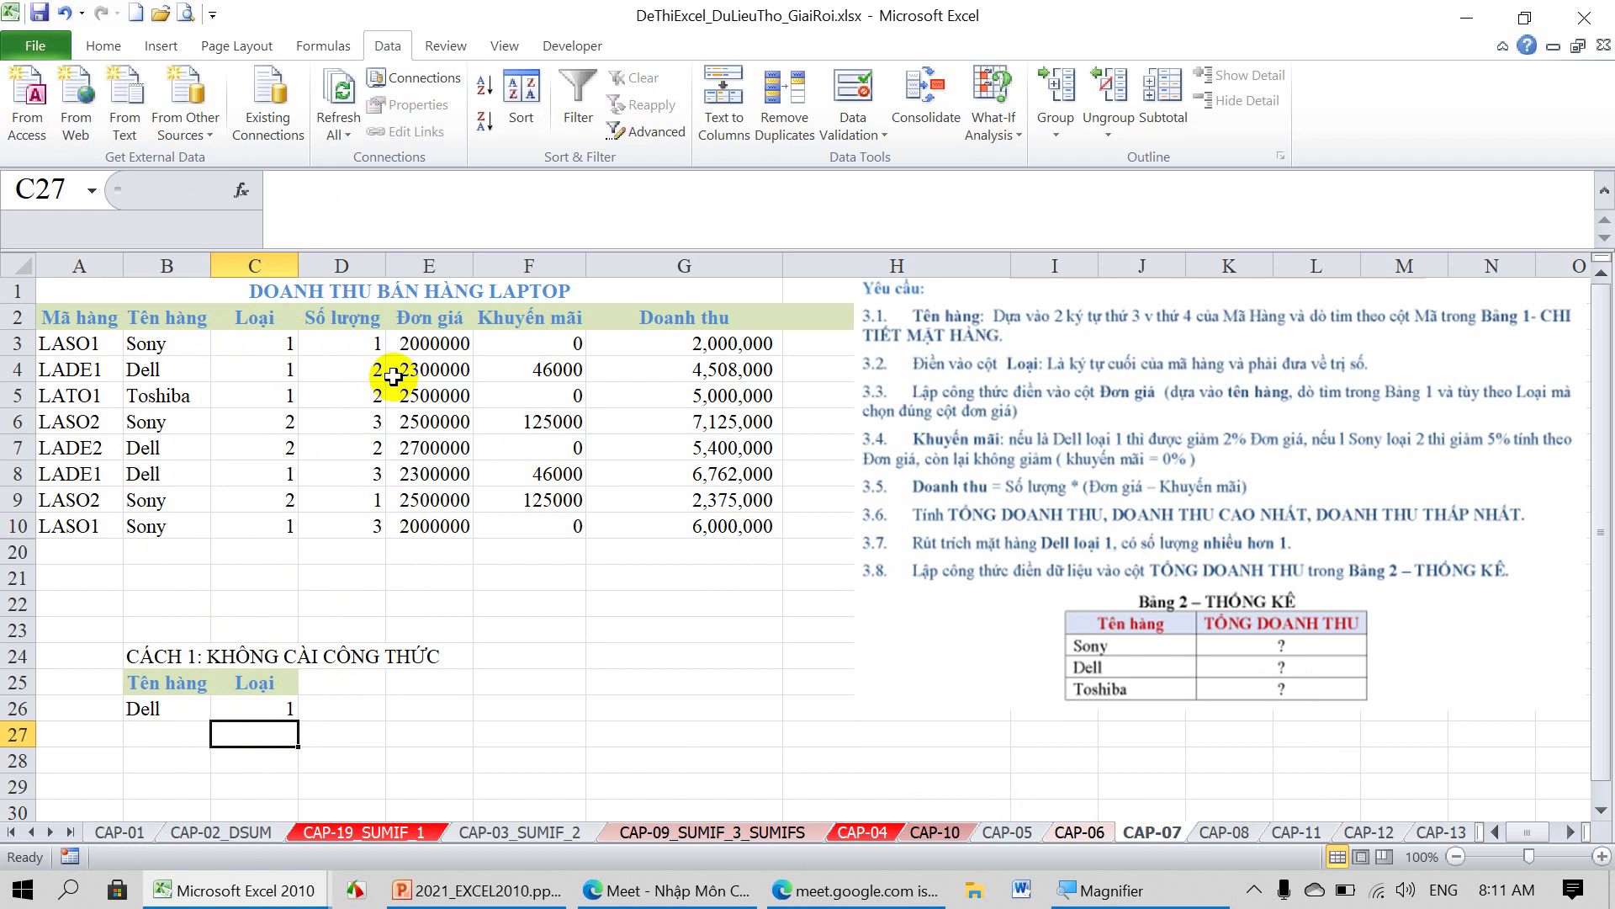
left_click_drag(169, 708, 242, 711)
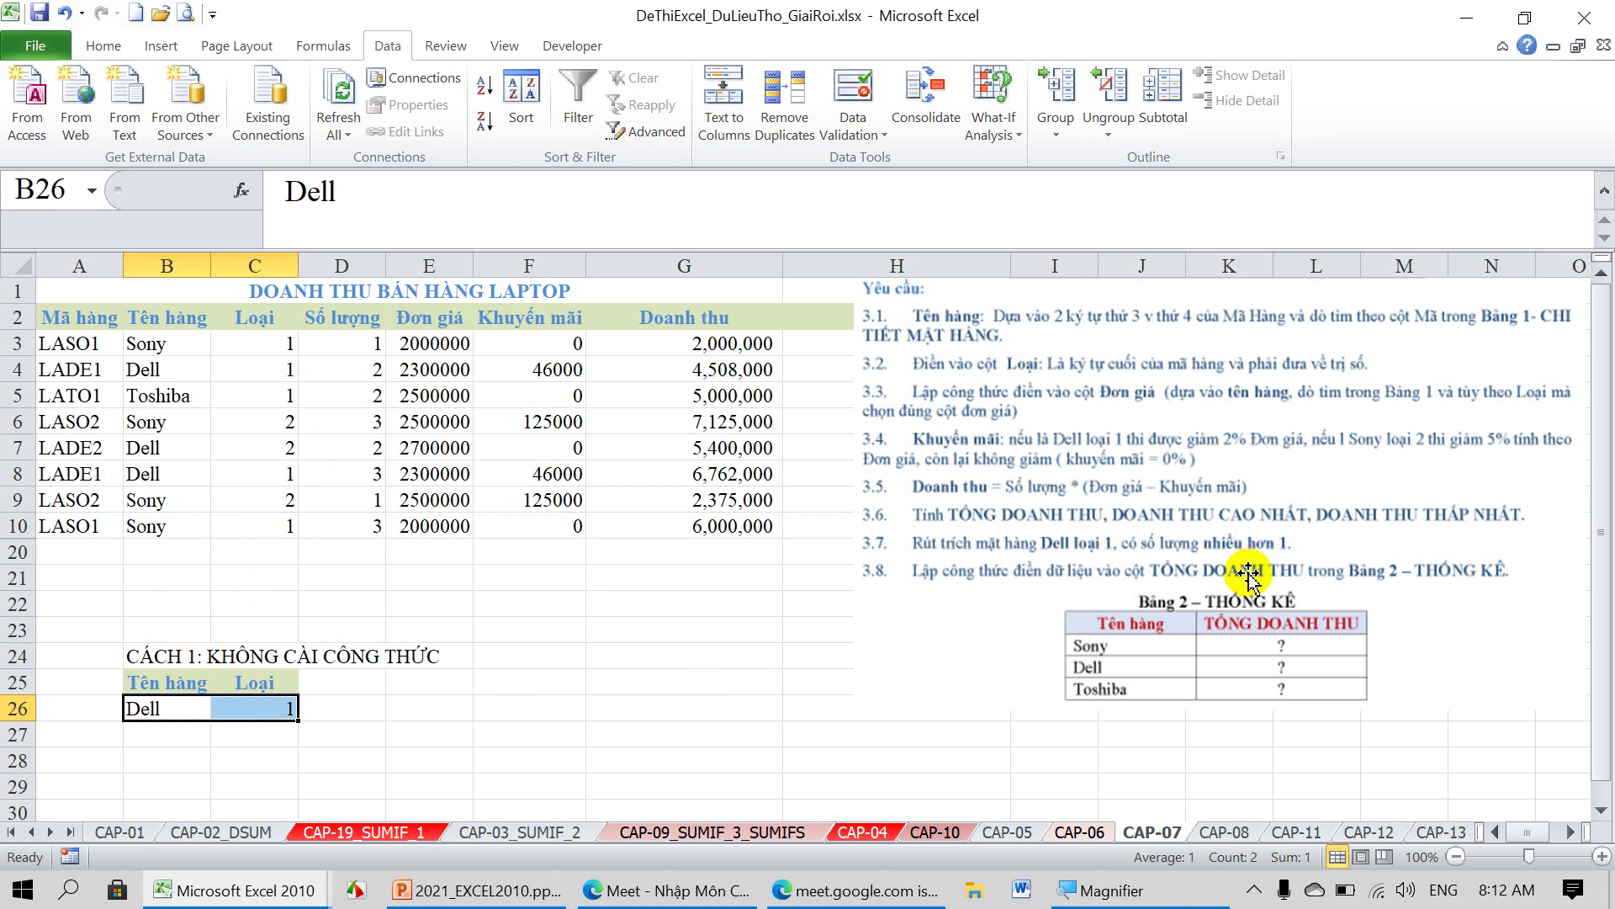
Copy the Số lượng header into D25 and enter >1 in D26.
left_click(356, 320)
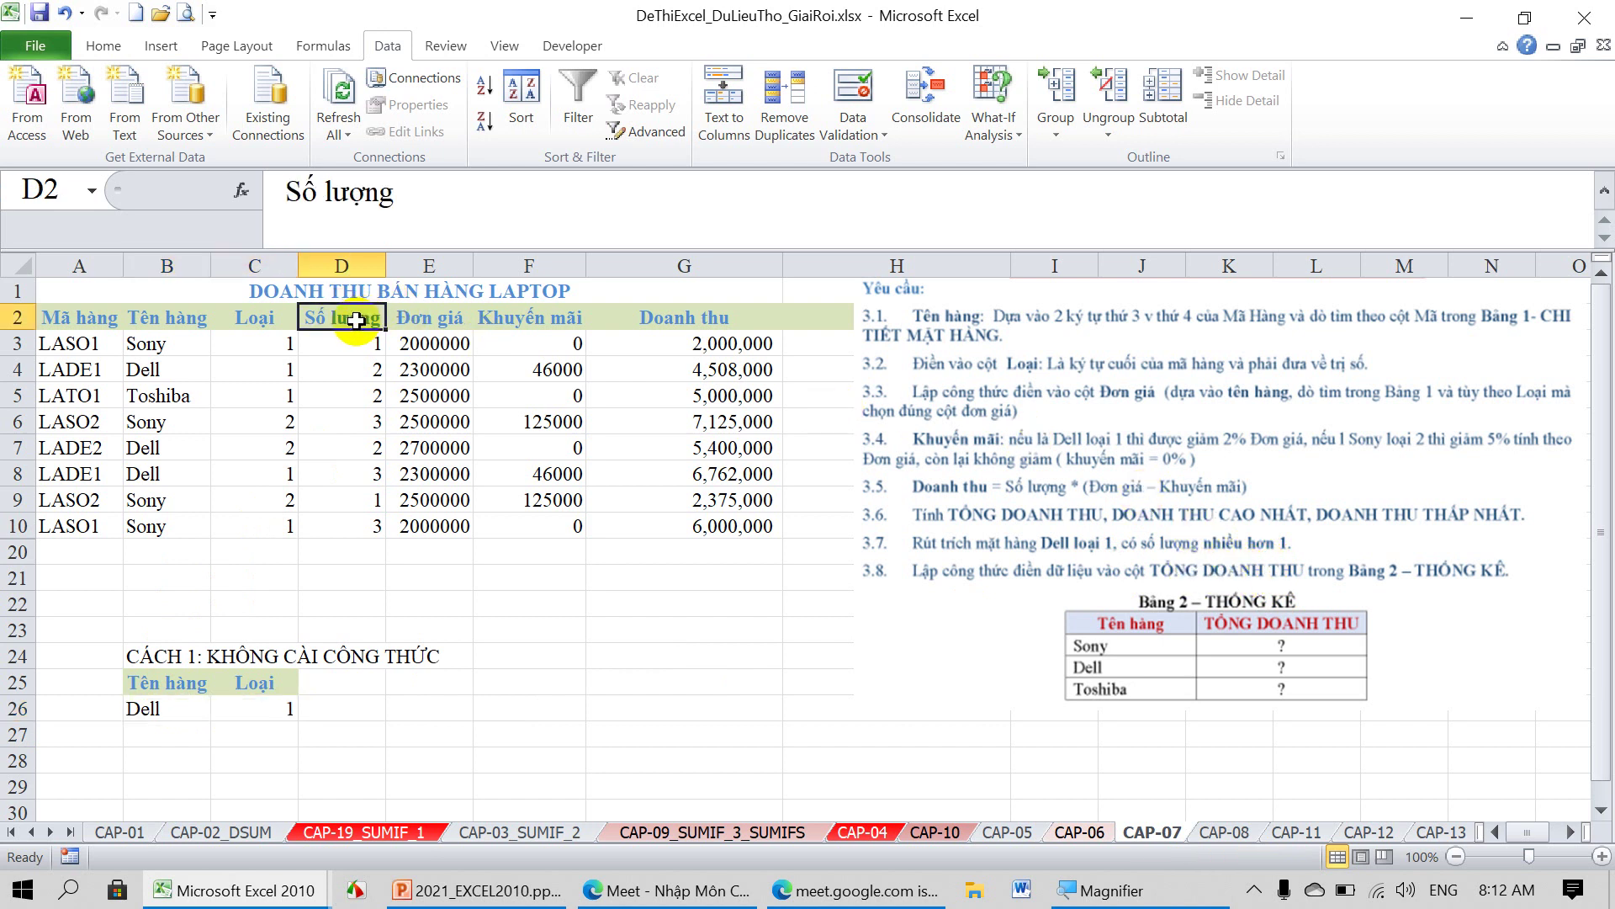
key("ctrl+c")
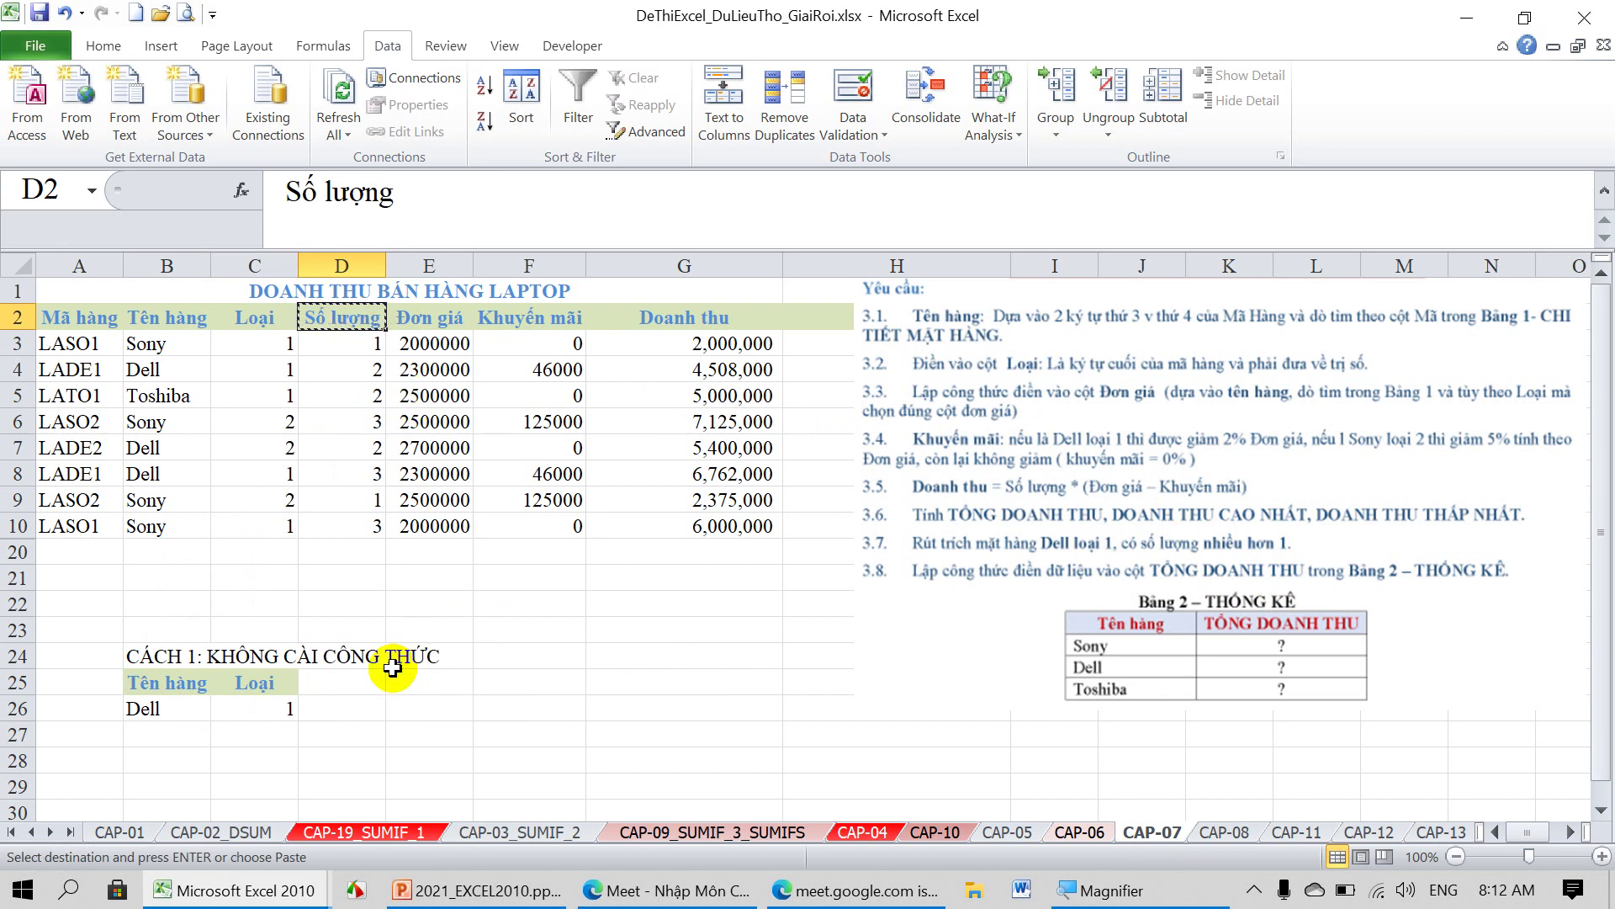
left_click(358, 679)
key("Return")
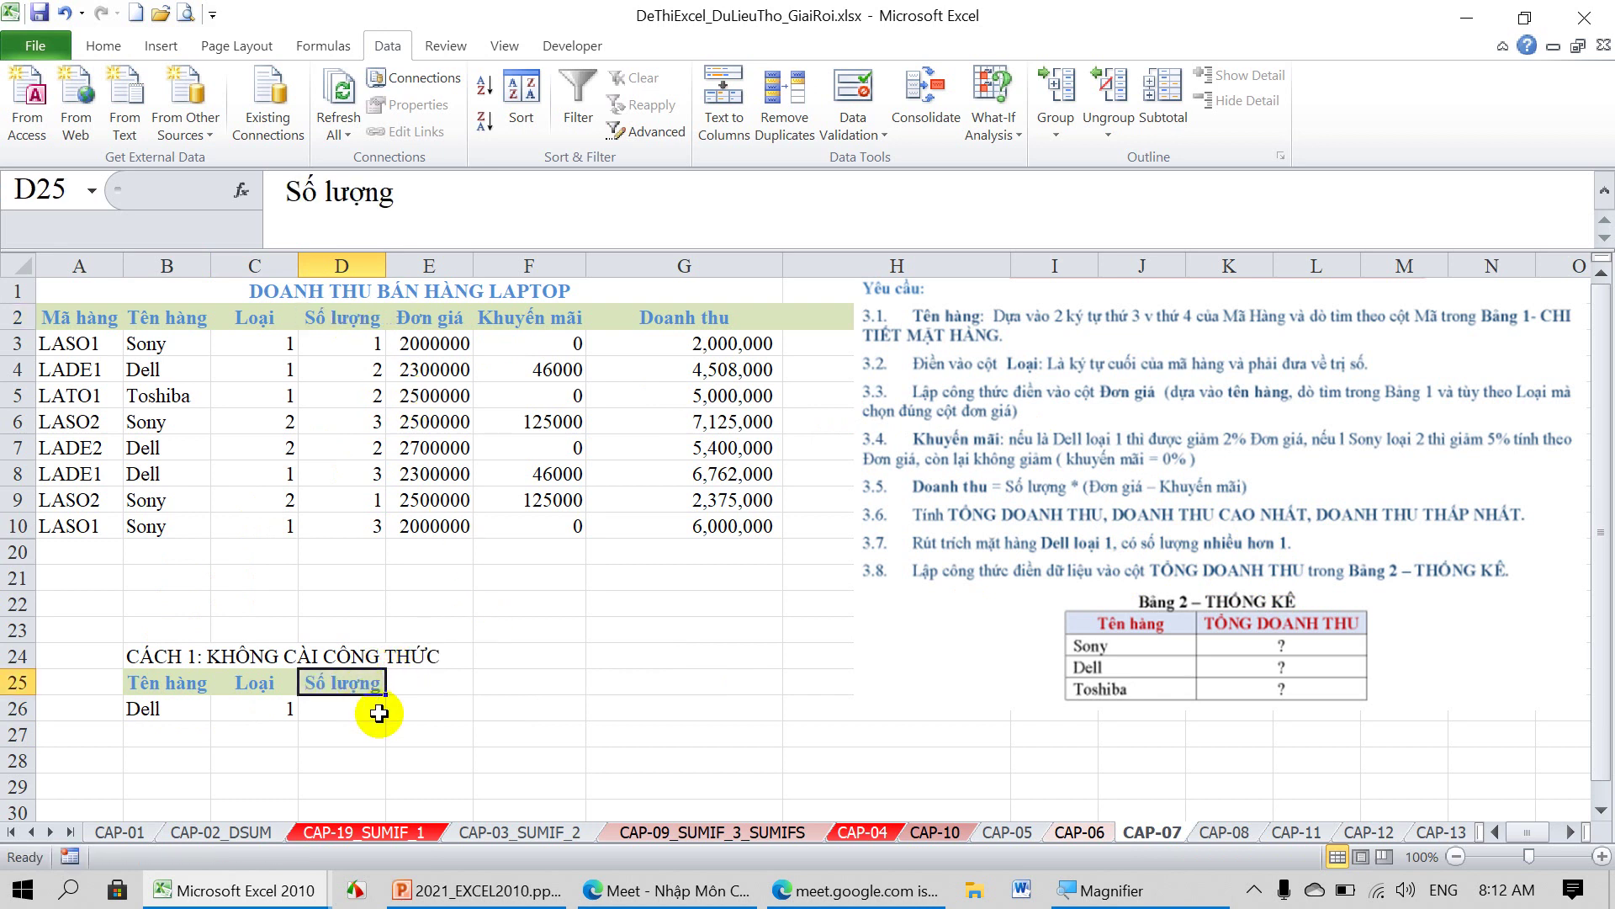
left_click(341, 708)
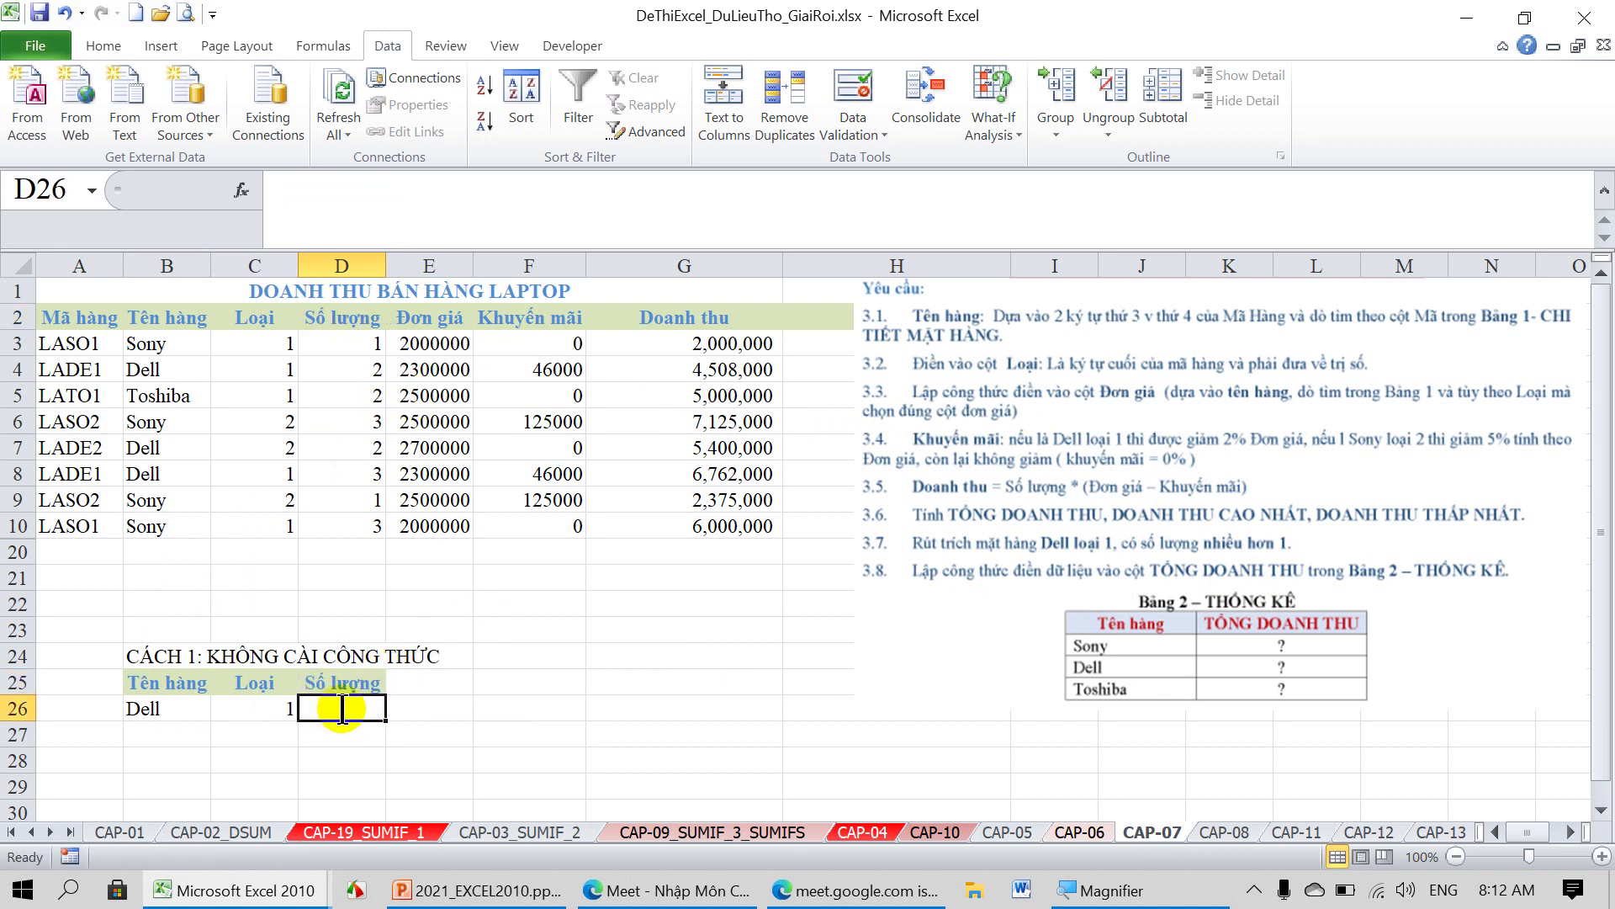
type("<")
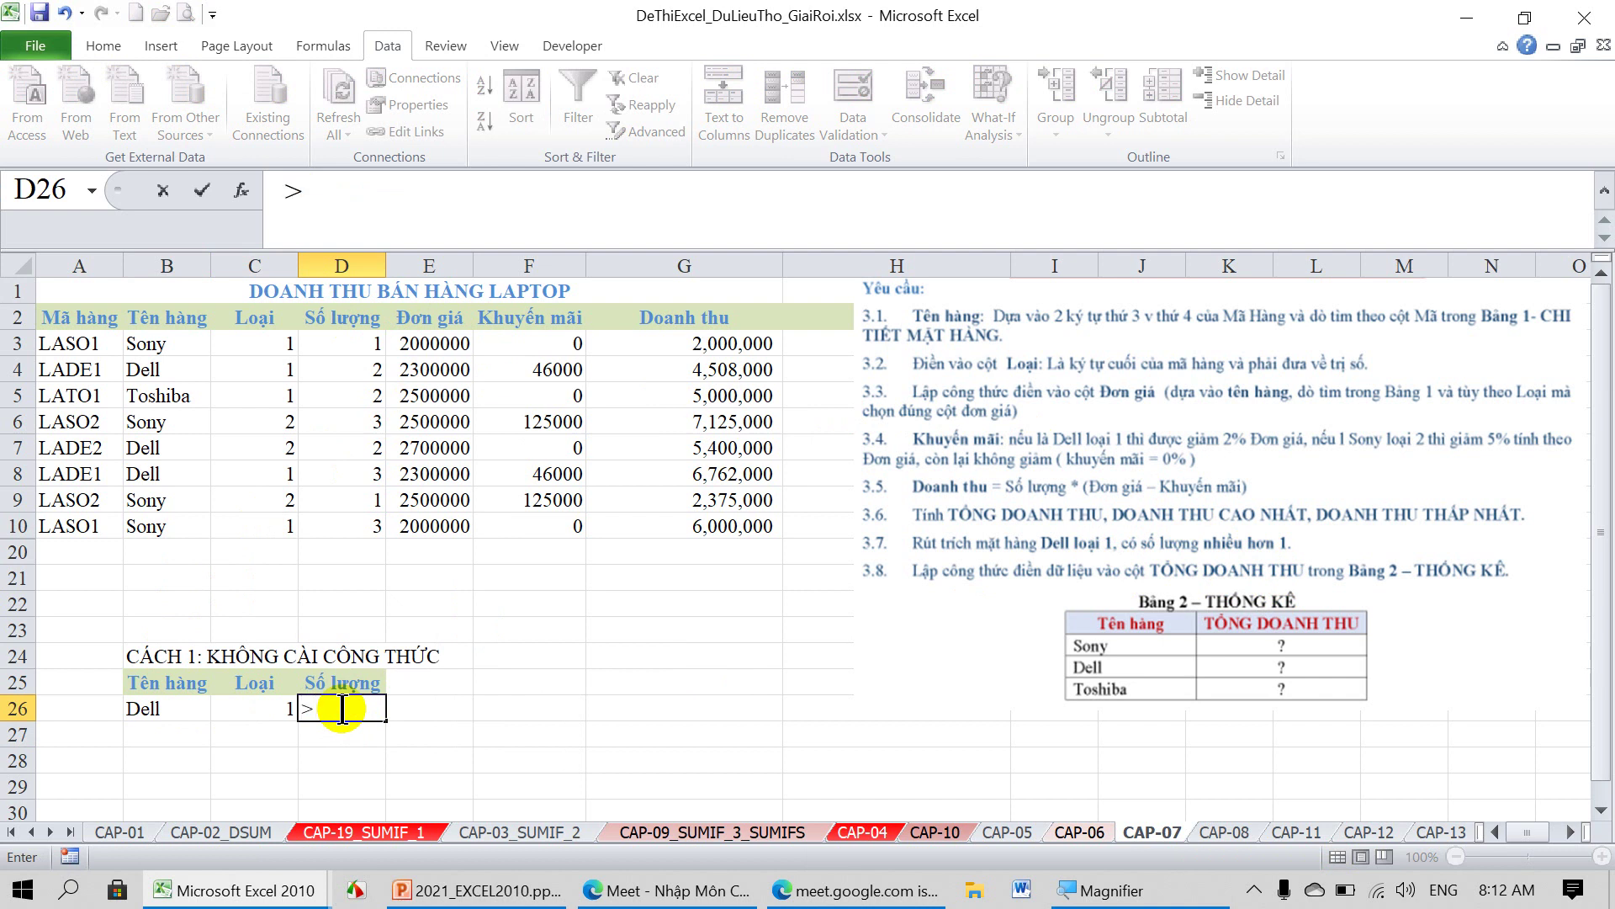
type("1")
key("Return")
left_click_drag(168, 709, 337, 714)
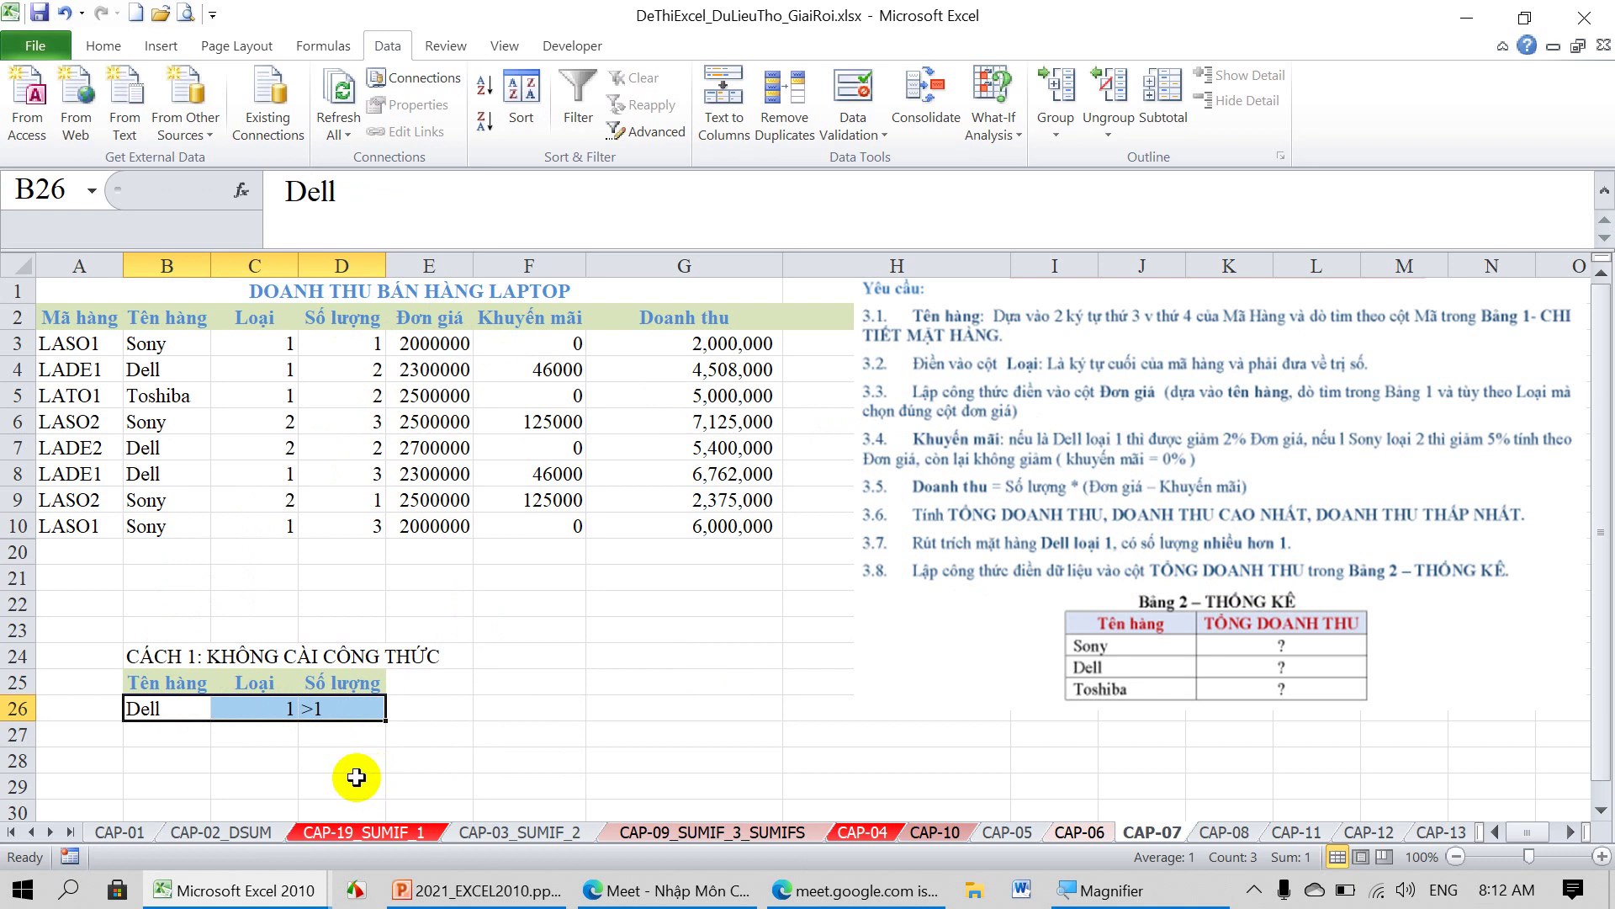
Review the criteria headers Tên hàng, Loại and Số lượng in row 25.
left_click(217, 741)
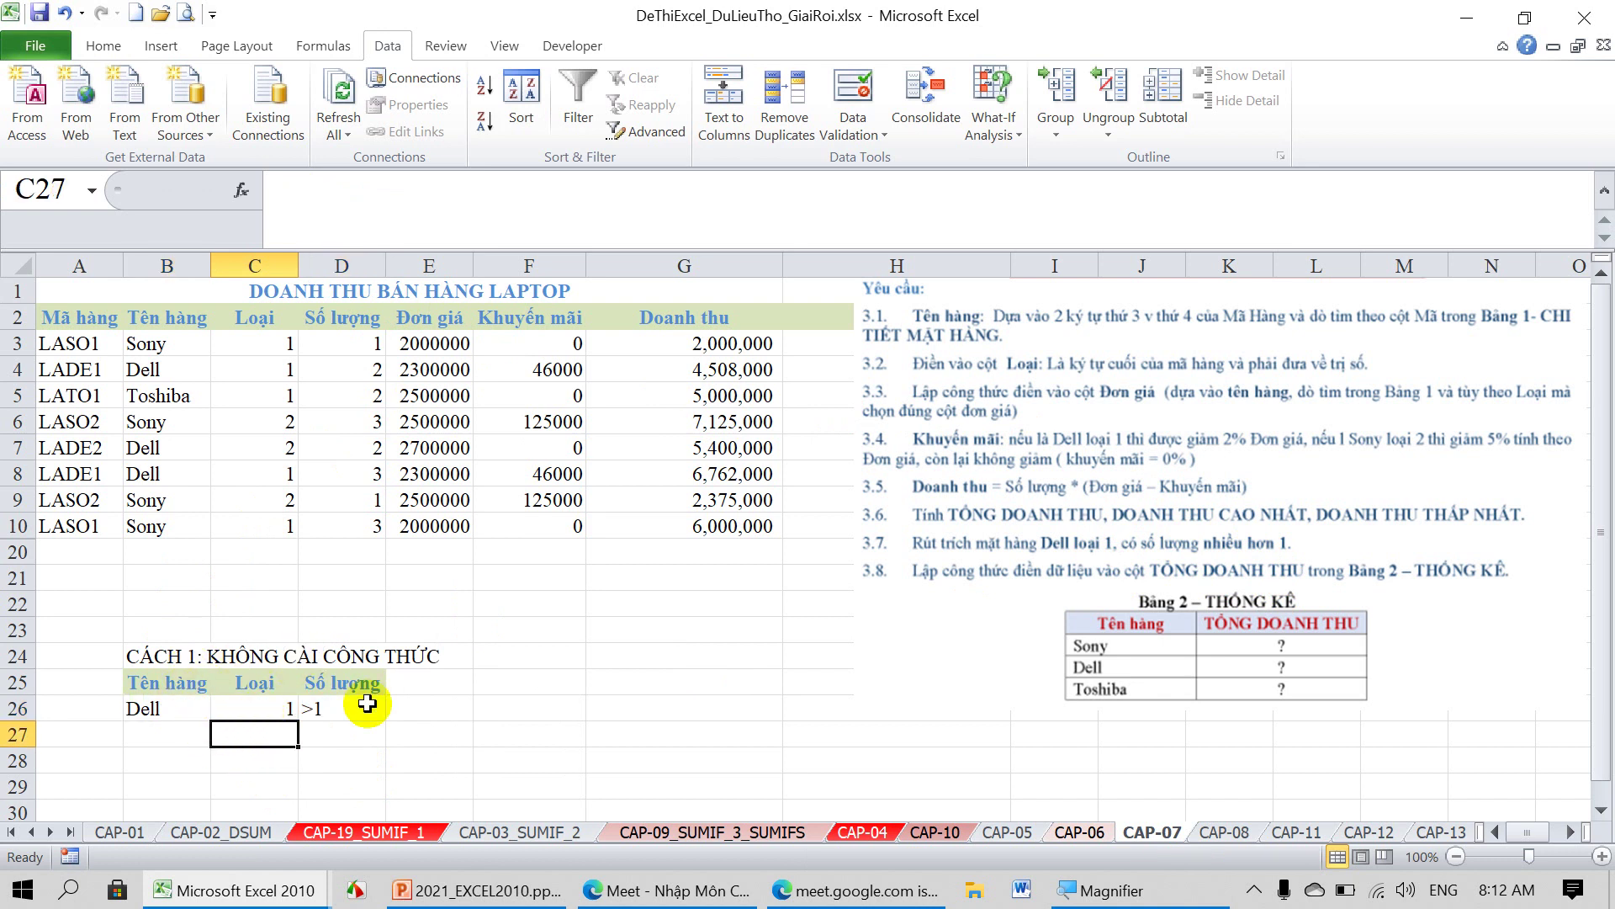
left_click(175, 685)
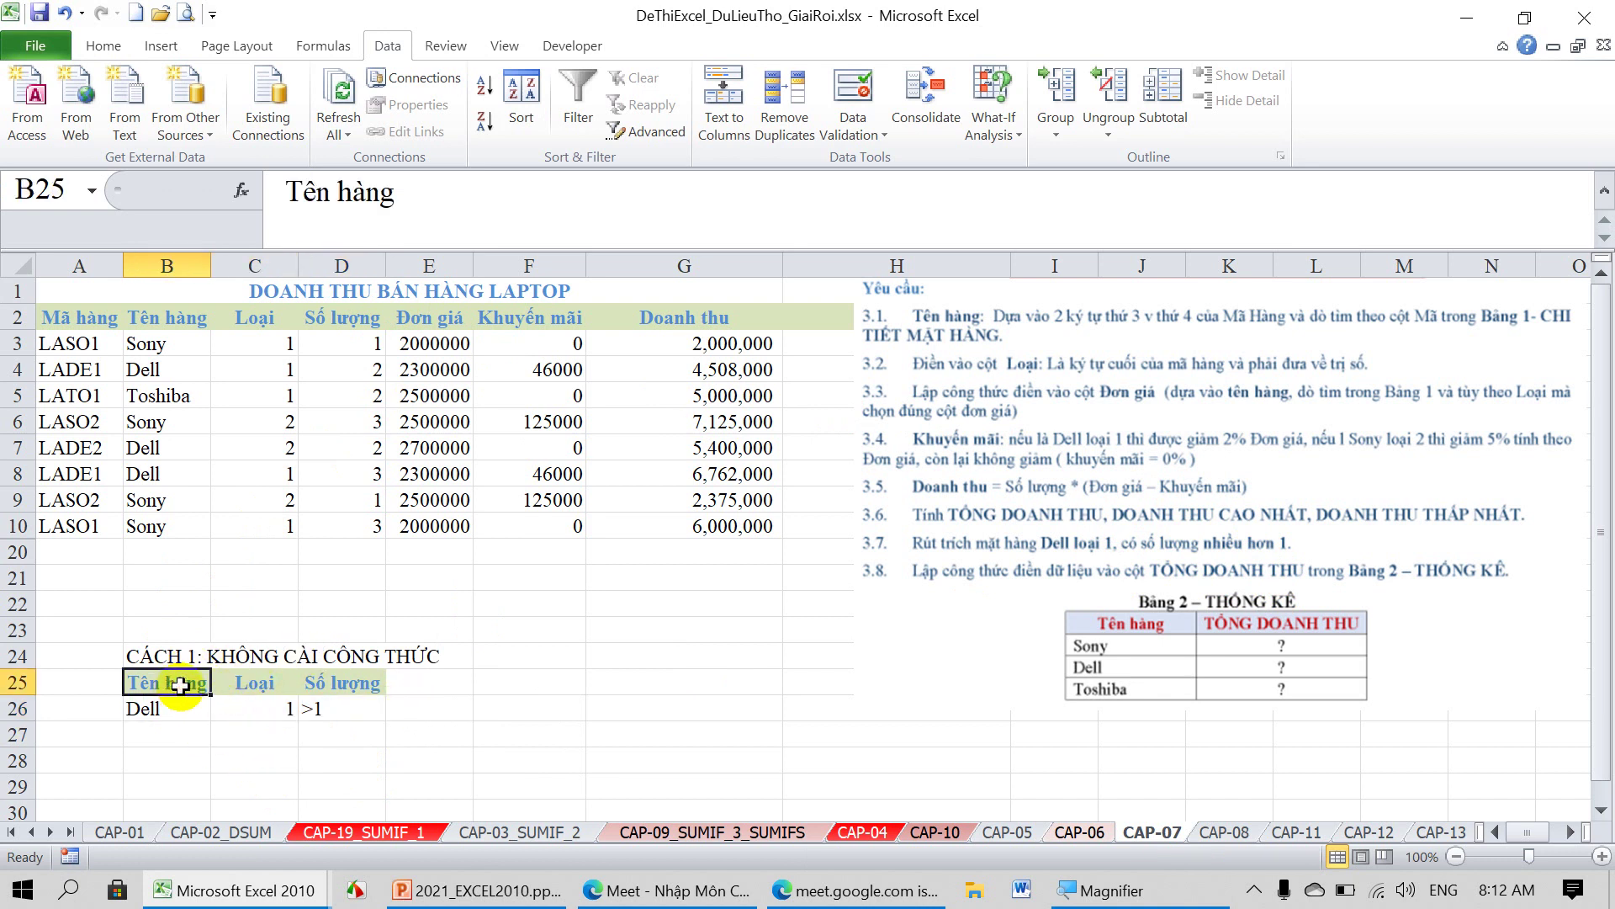
left_click(252, 682)
left_click(324, 683)
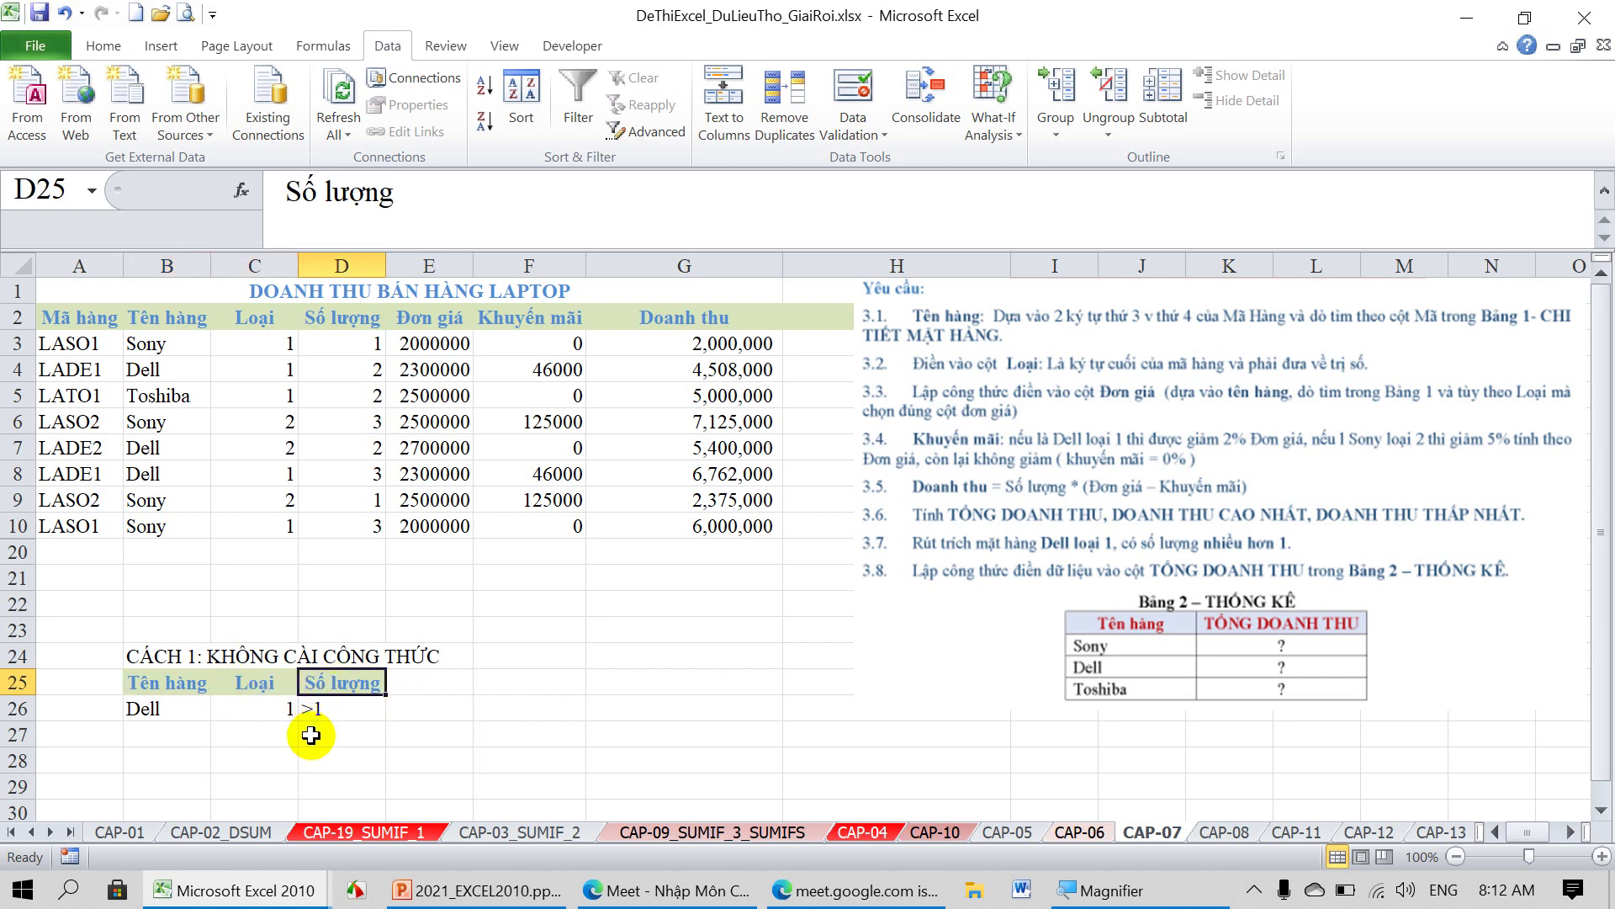
left_click(446, 741)
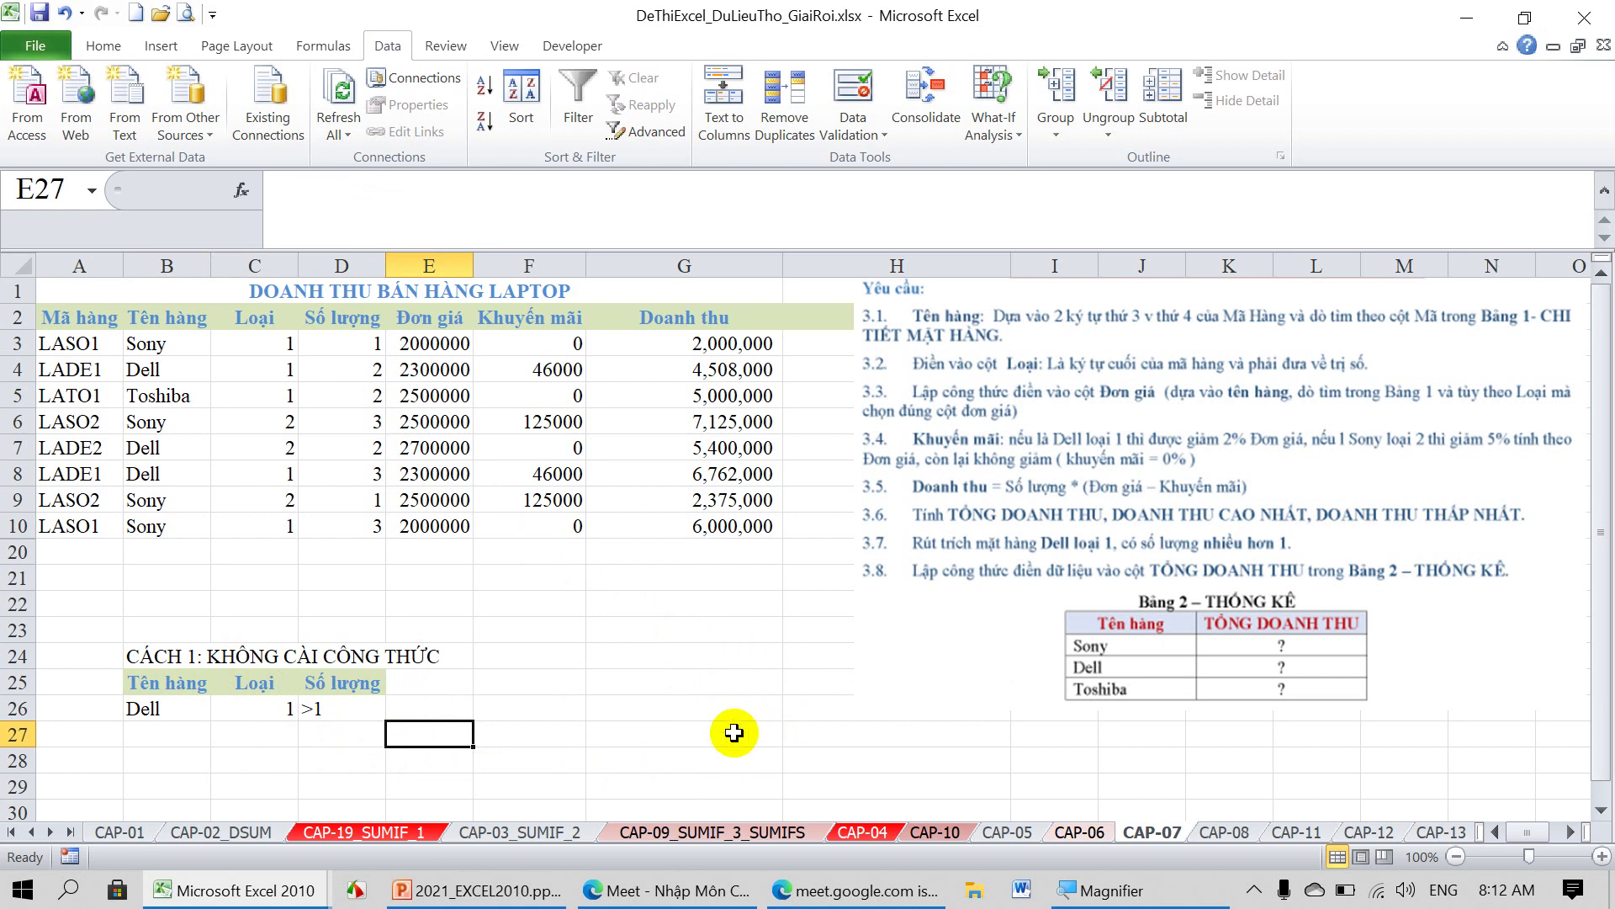
left_click(674, 739)
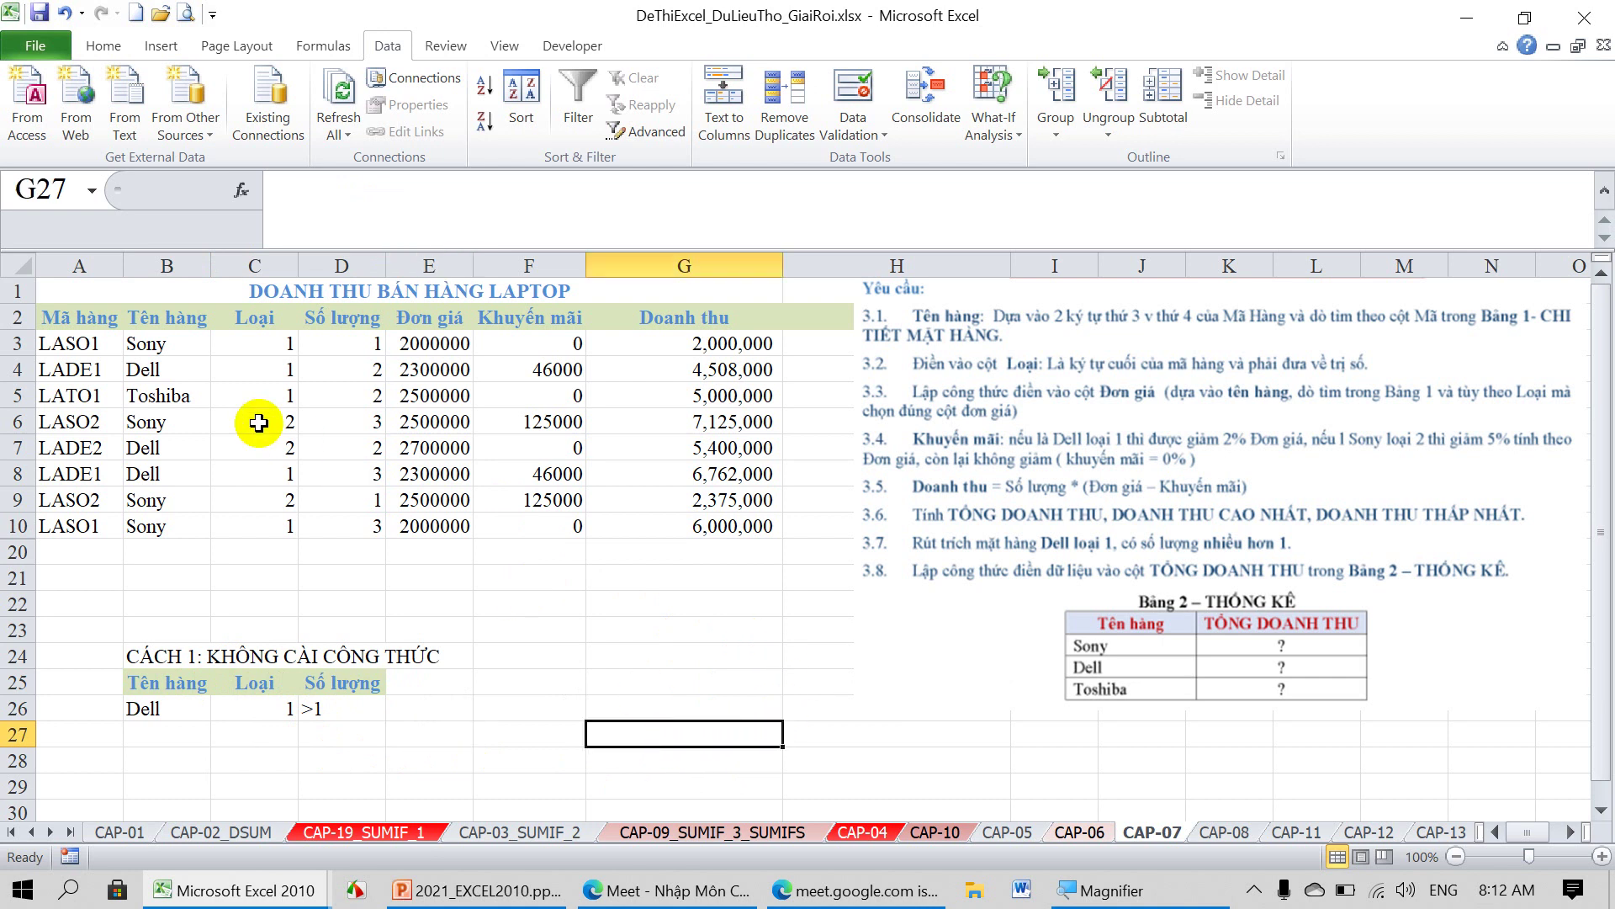
Run Advanced Filter on A2:G10 with criteria B25:D26, copying matches to A28.
left_click_drag(66, 320, 659, 514)
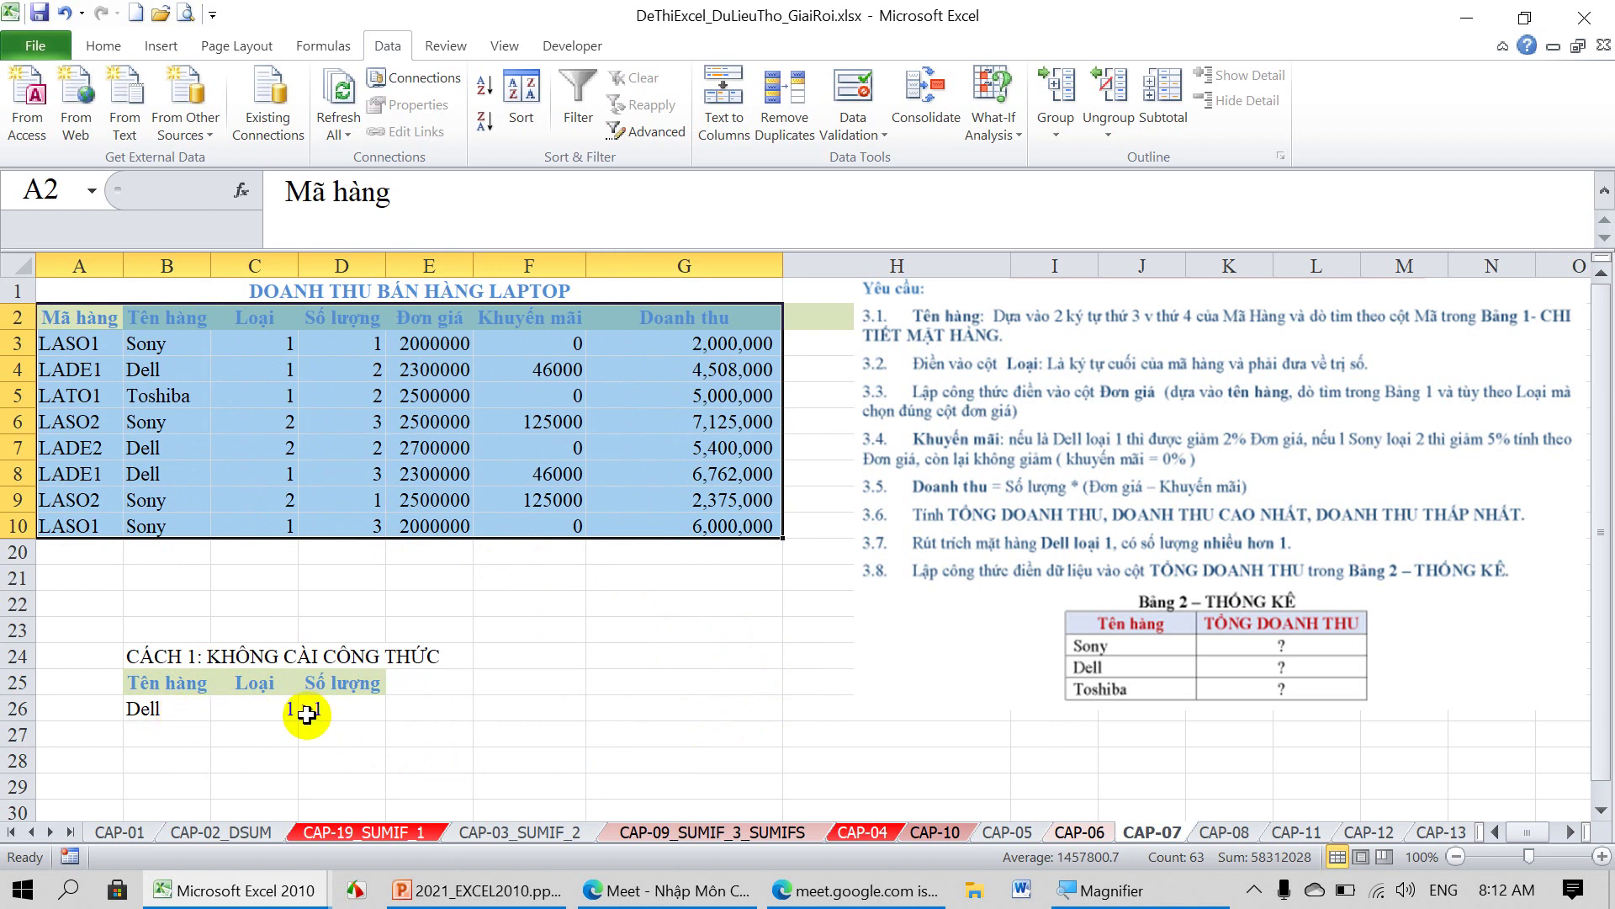
left_click(647, 130)
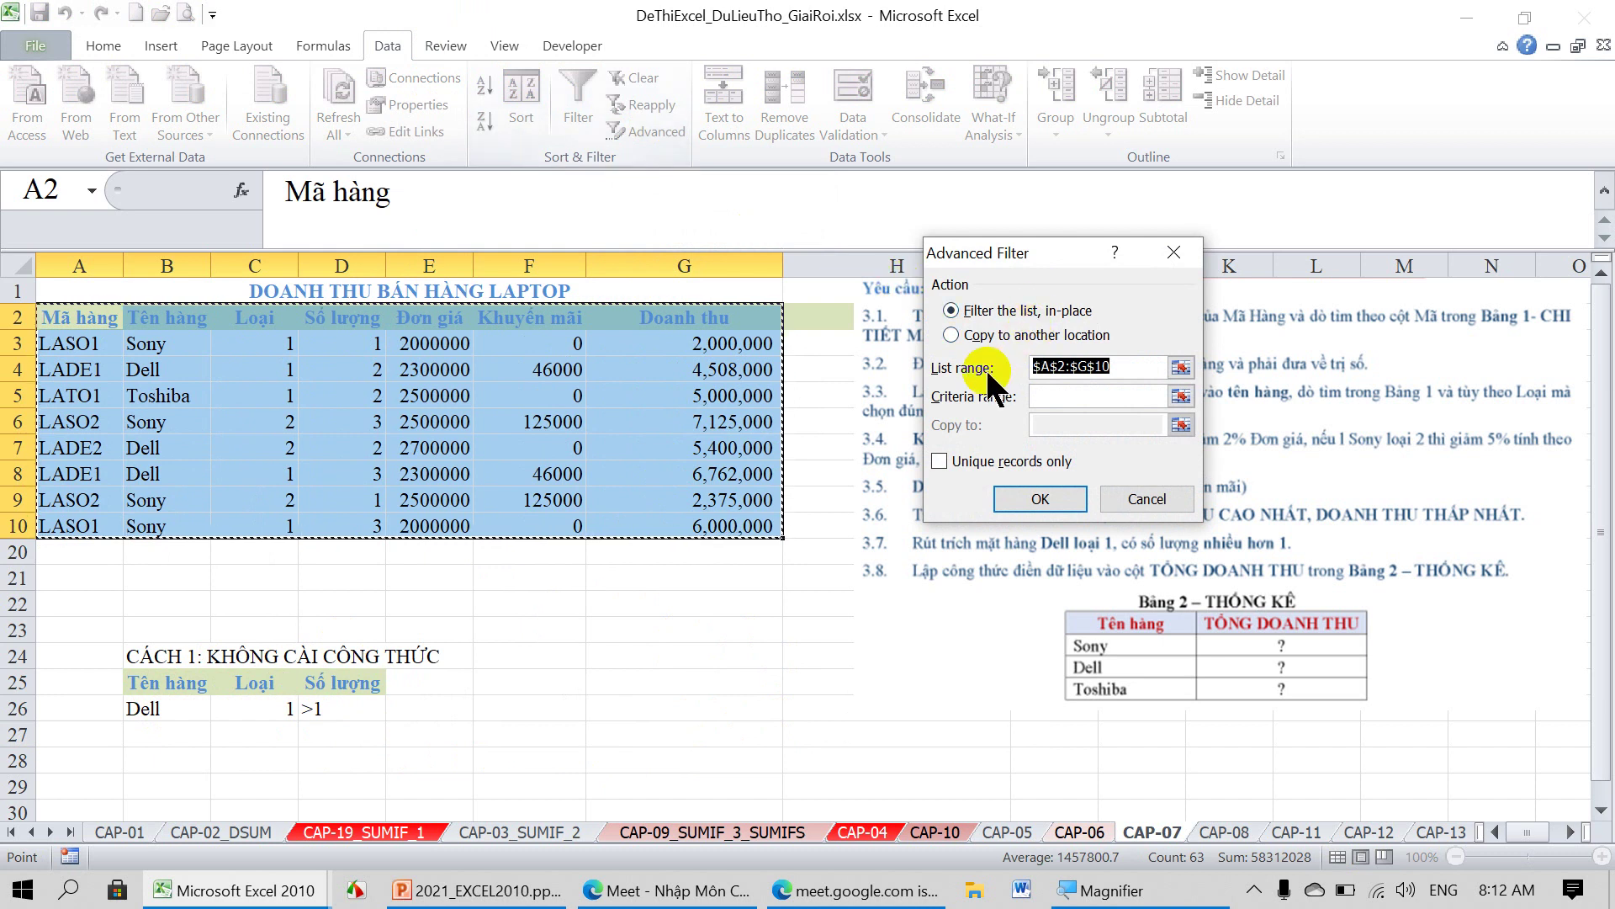
left_click(1068, 396)
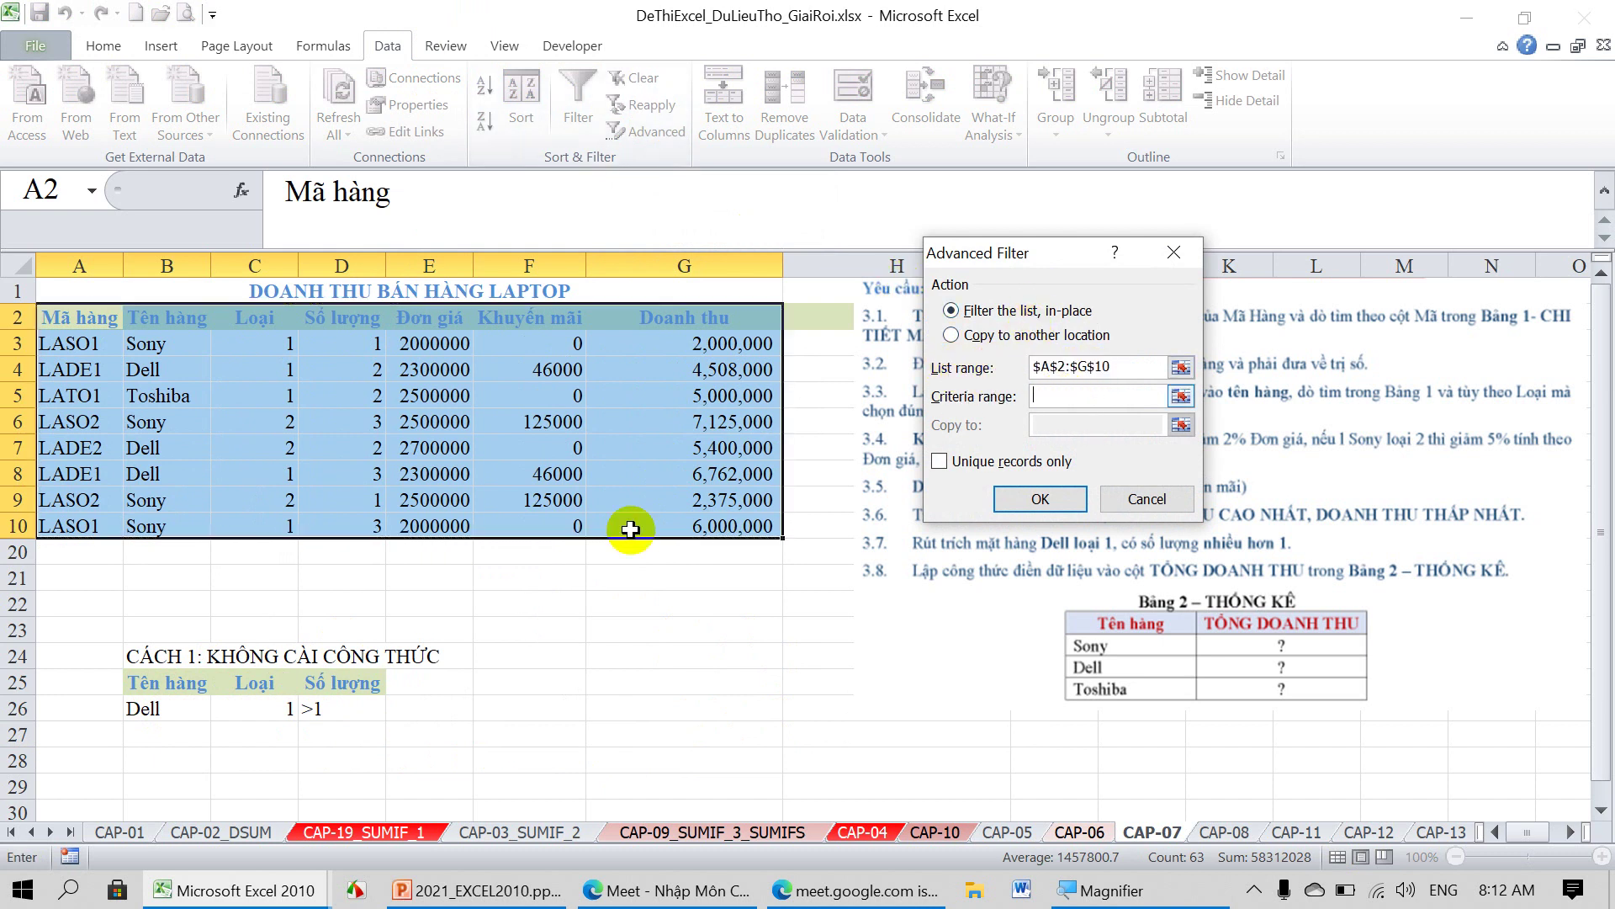
left_click_drag(148, 690, 305, 707)
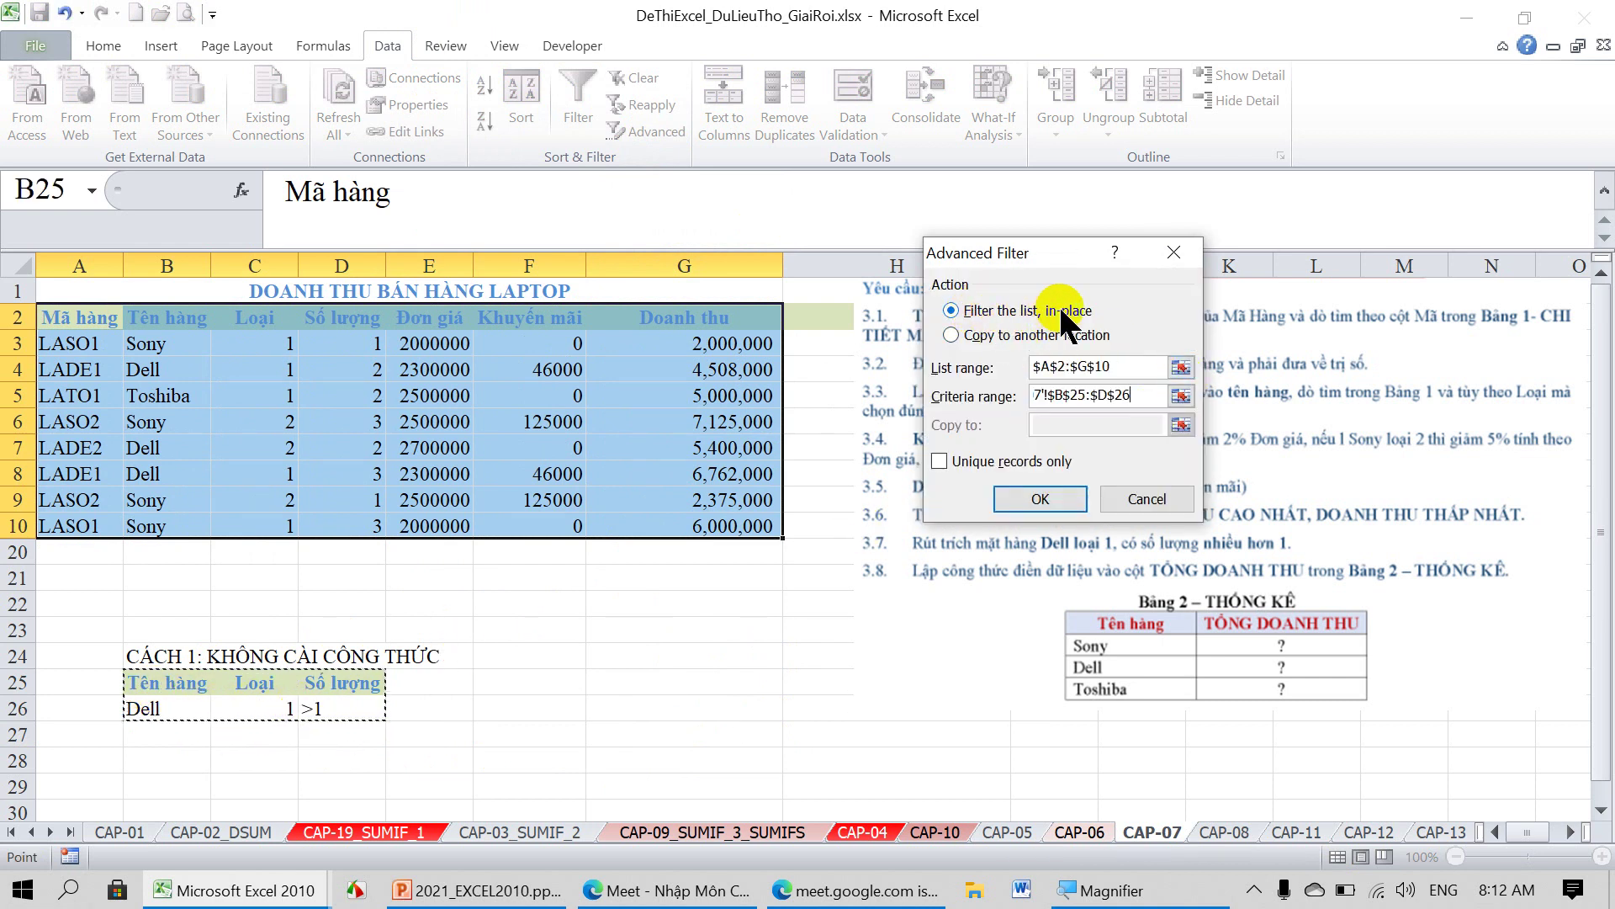
left_click(951, 334)
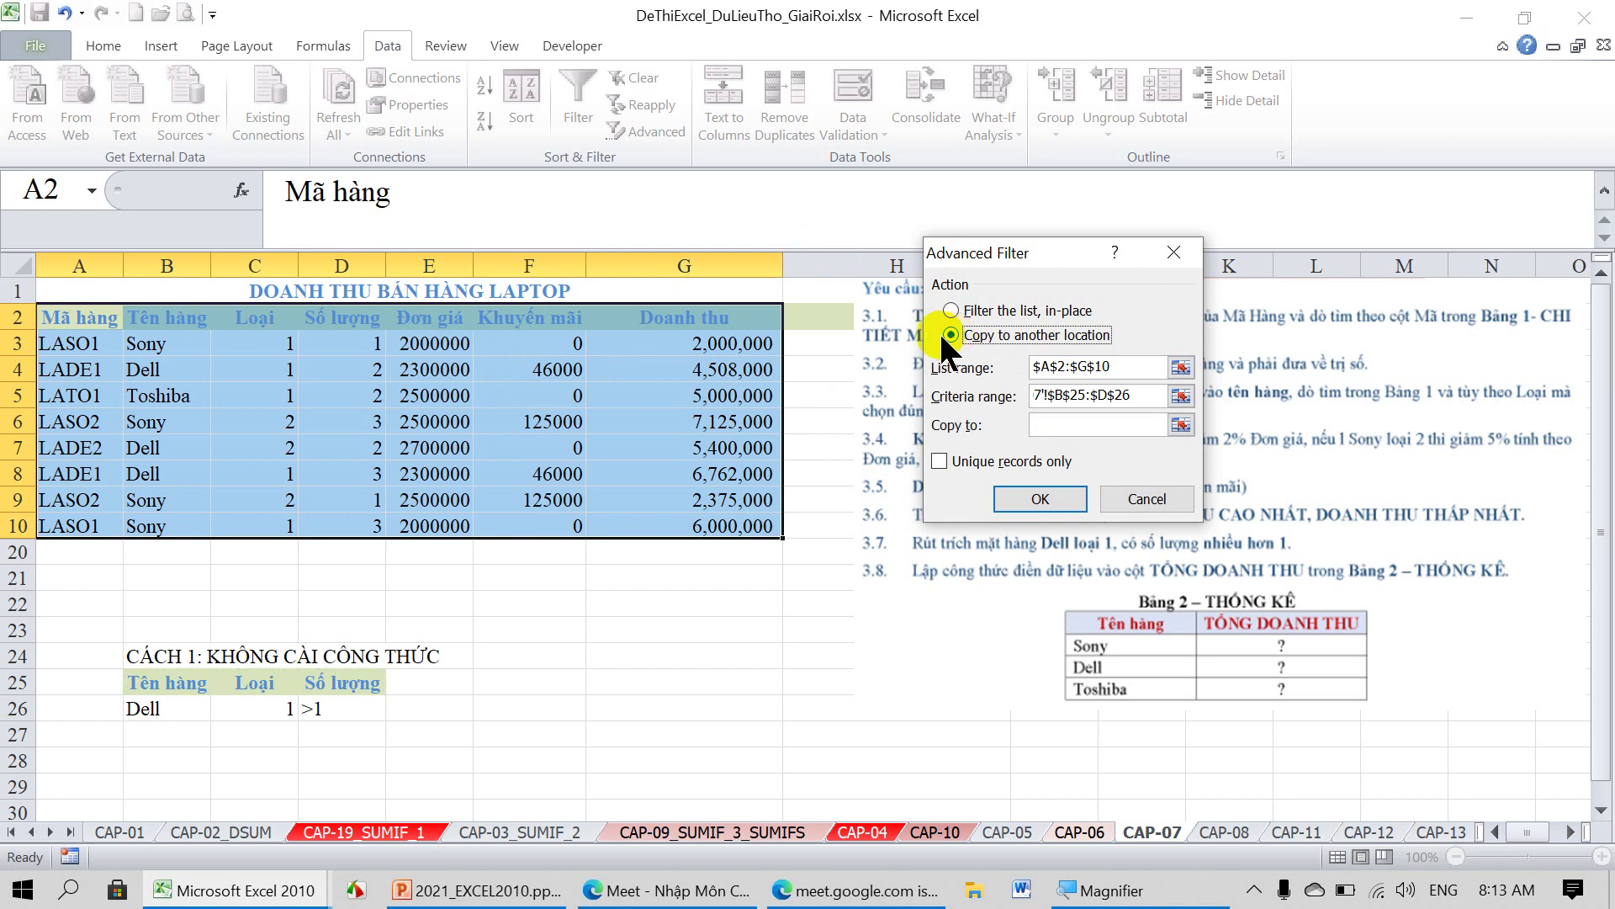
left_click(1043, 425)
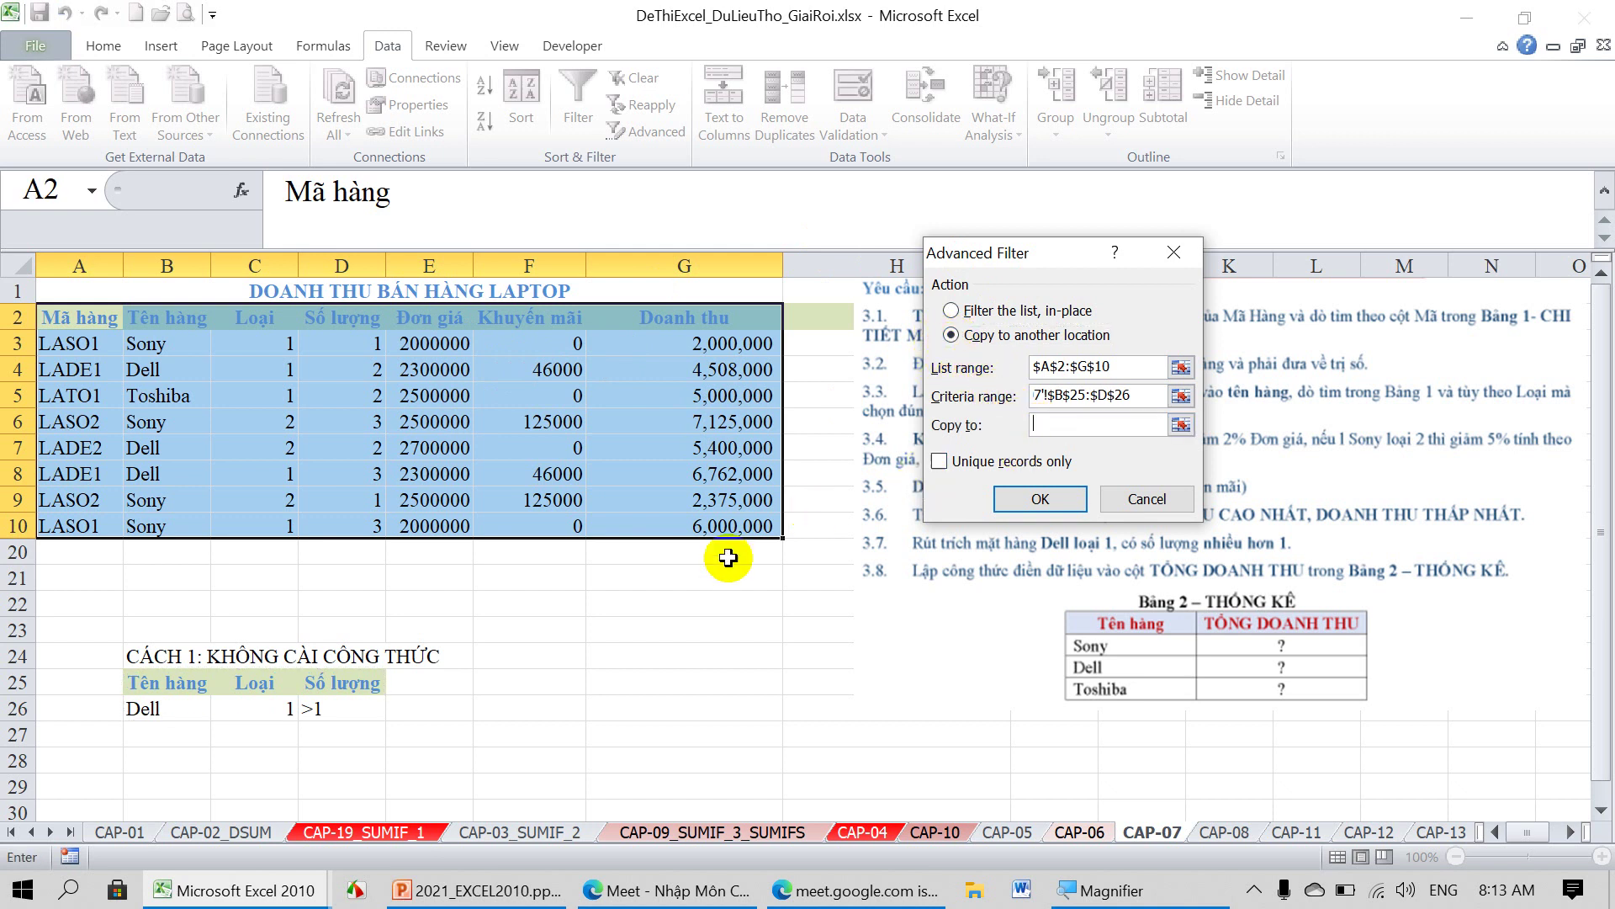
scroll(722, 568, "down", 1)
left_click(63, 680)
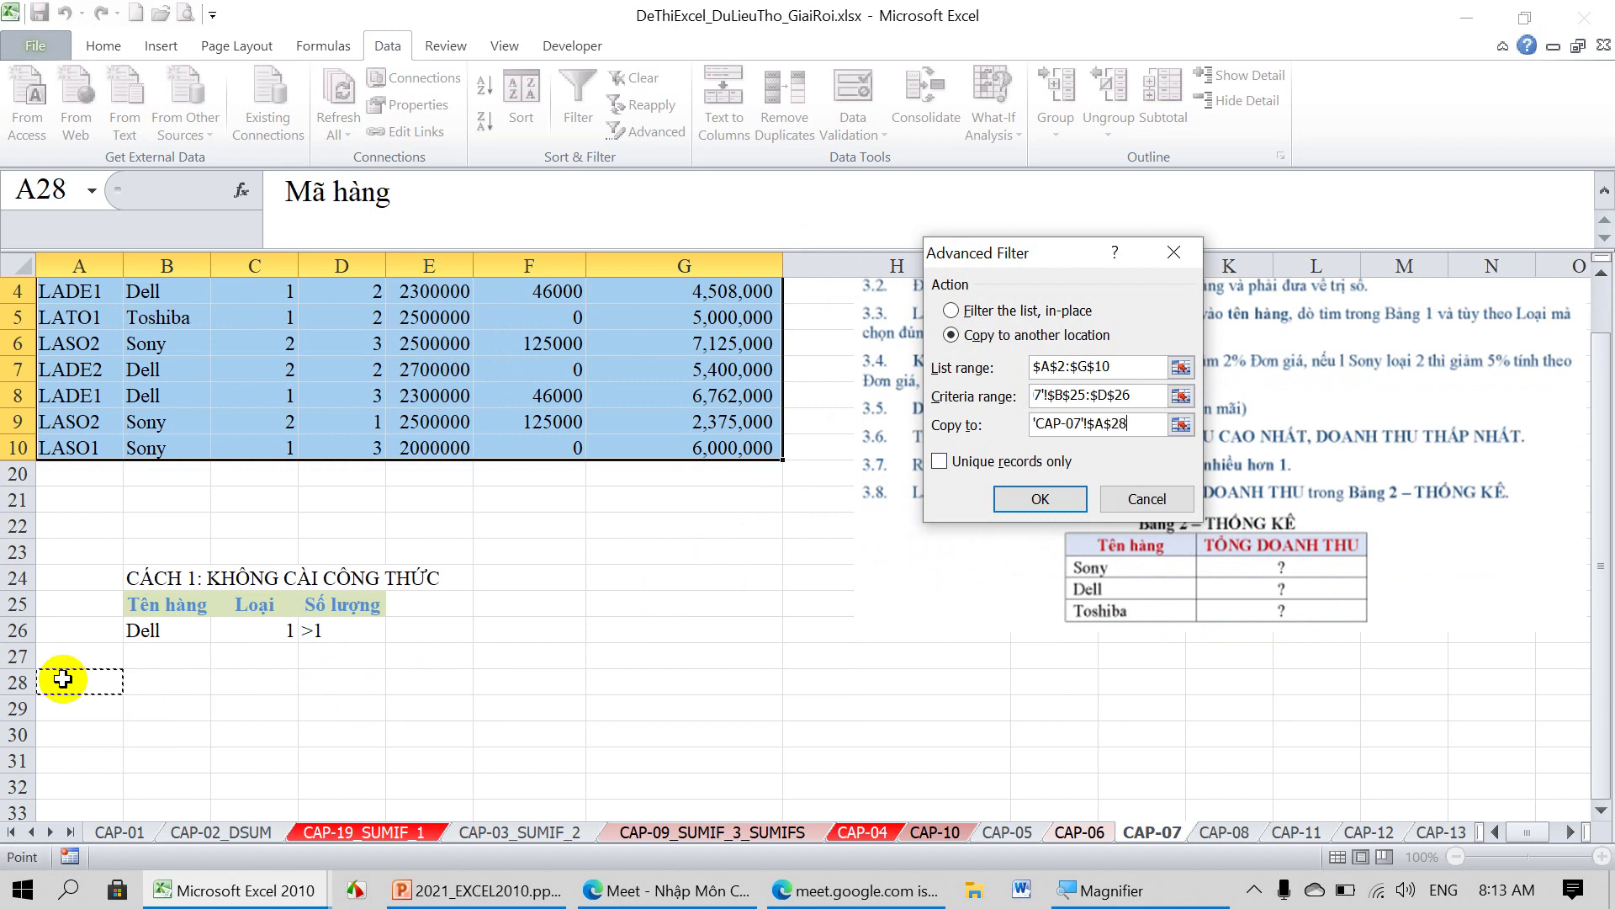
left_click(1017, 497)
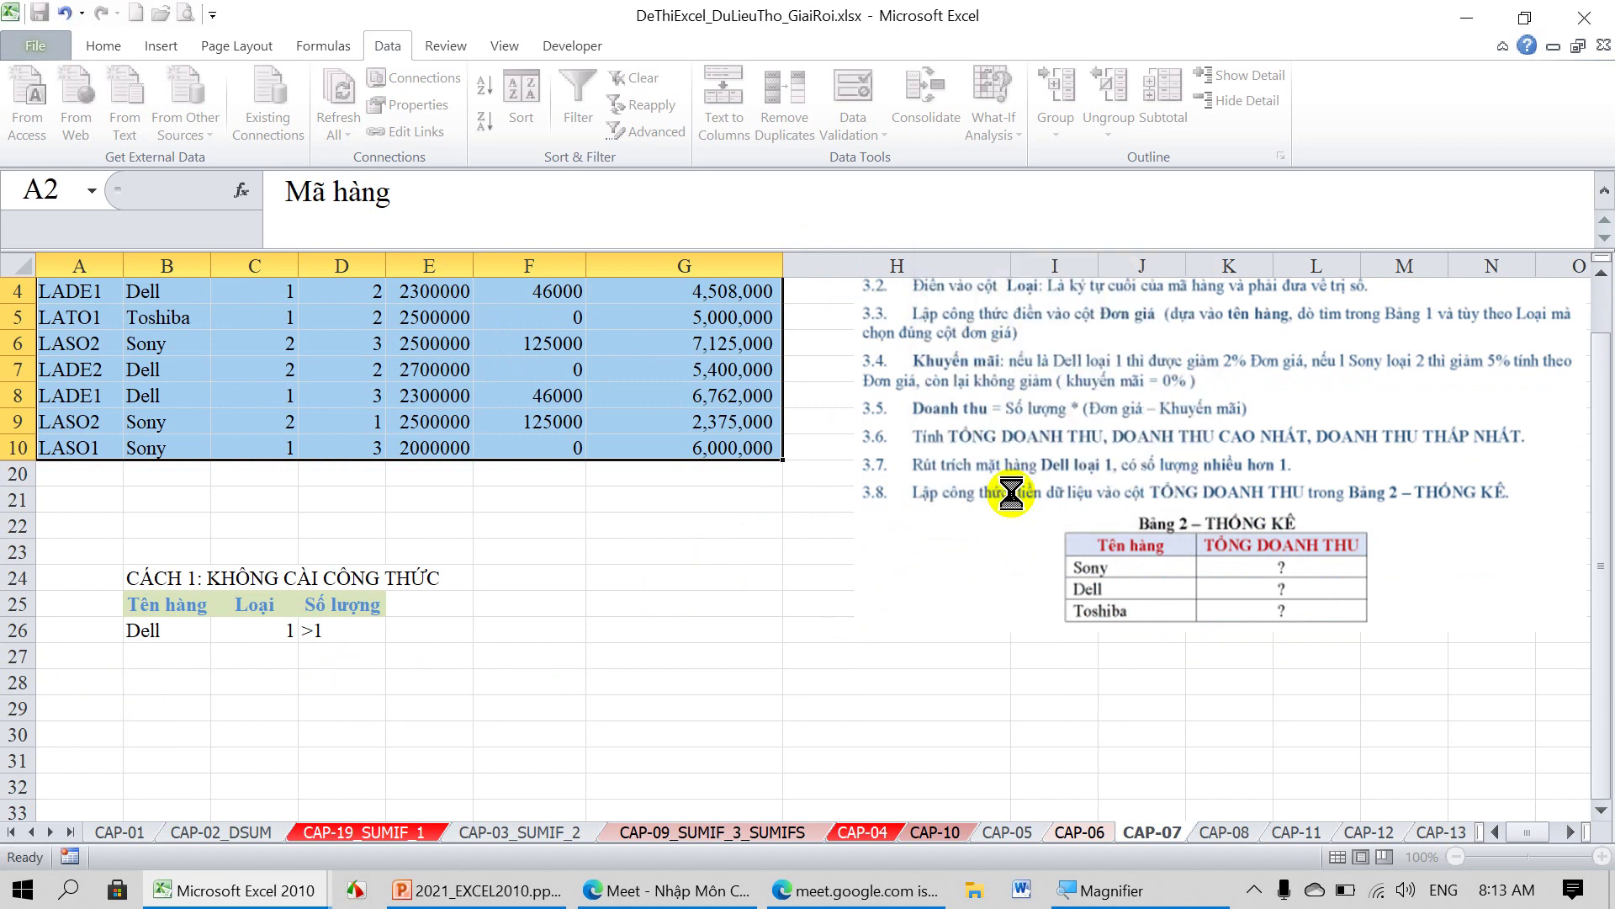
scroll(597, 525, "down", 2)
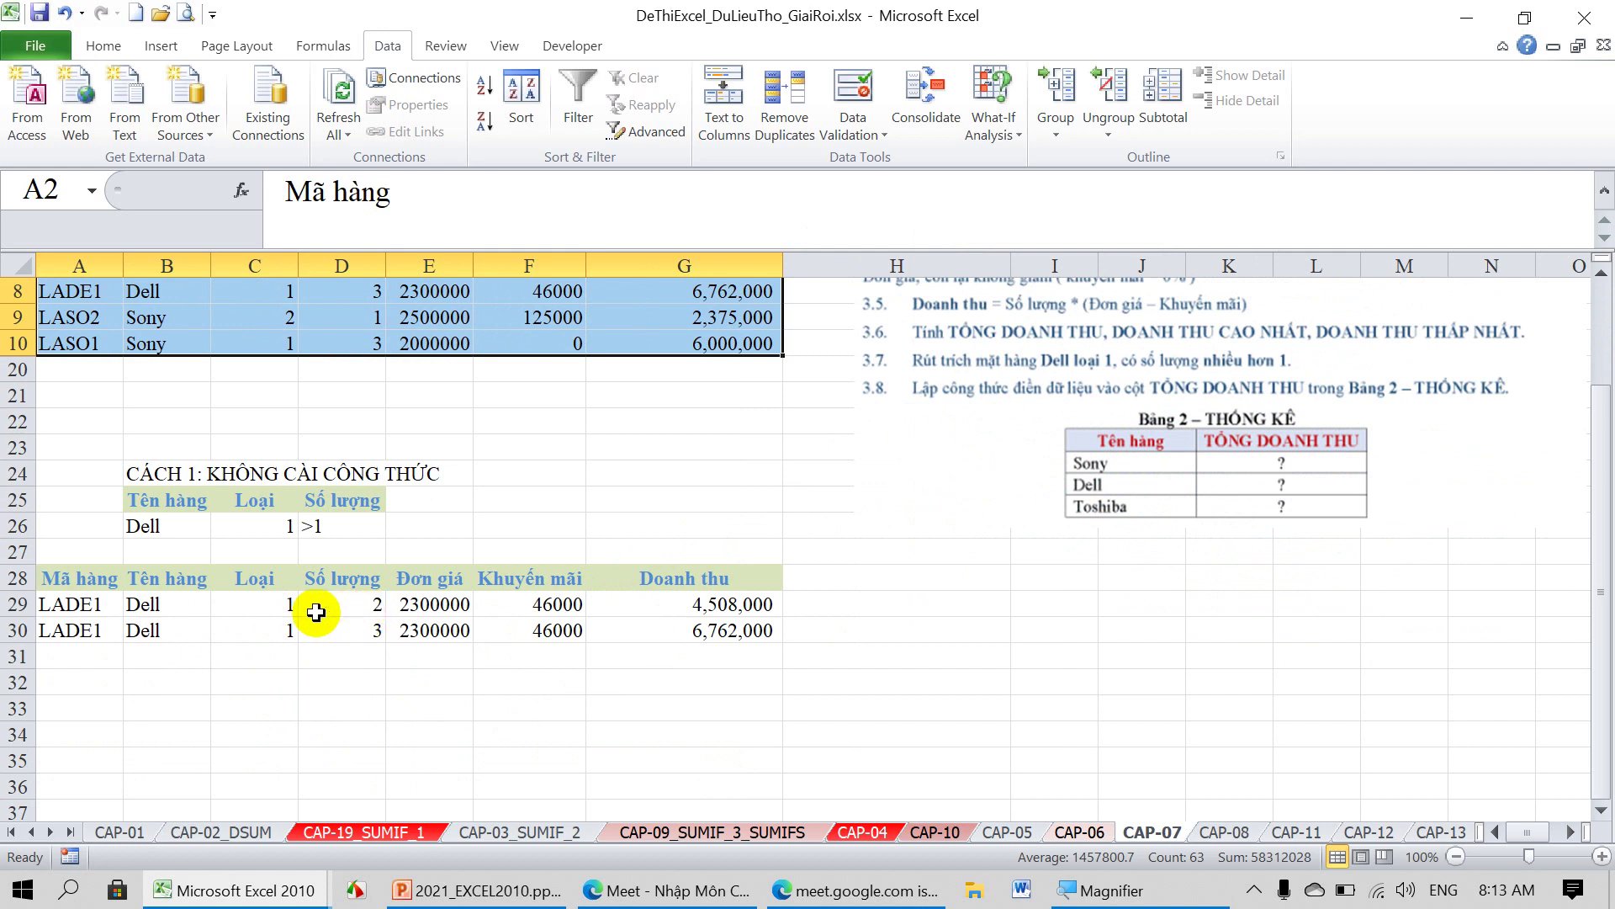
Delete the extracted result rows 28–30 below the first criteria block.
left_click_drag(8, 580, 10, 630)
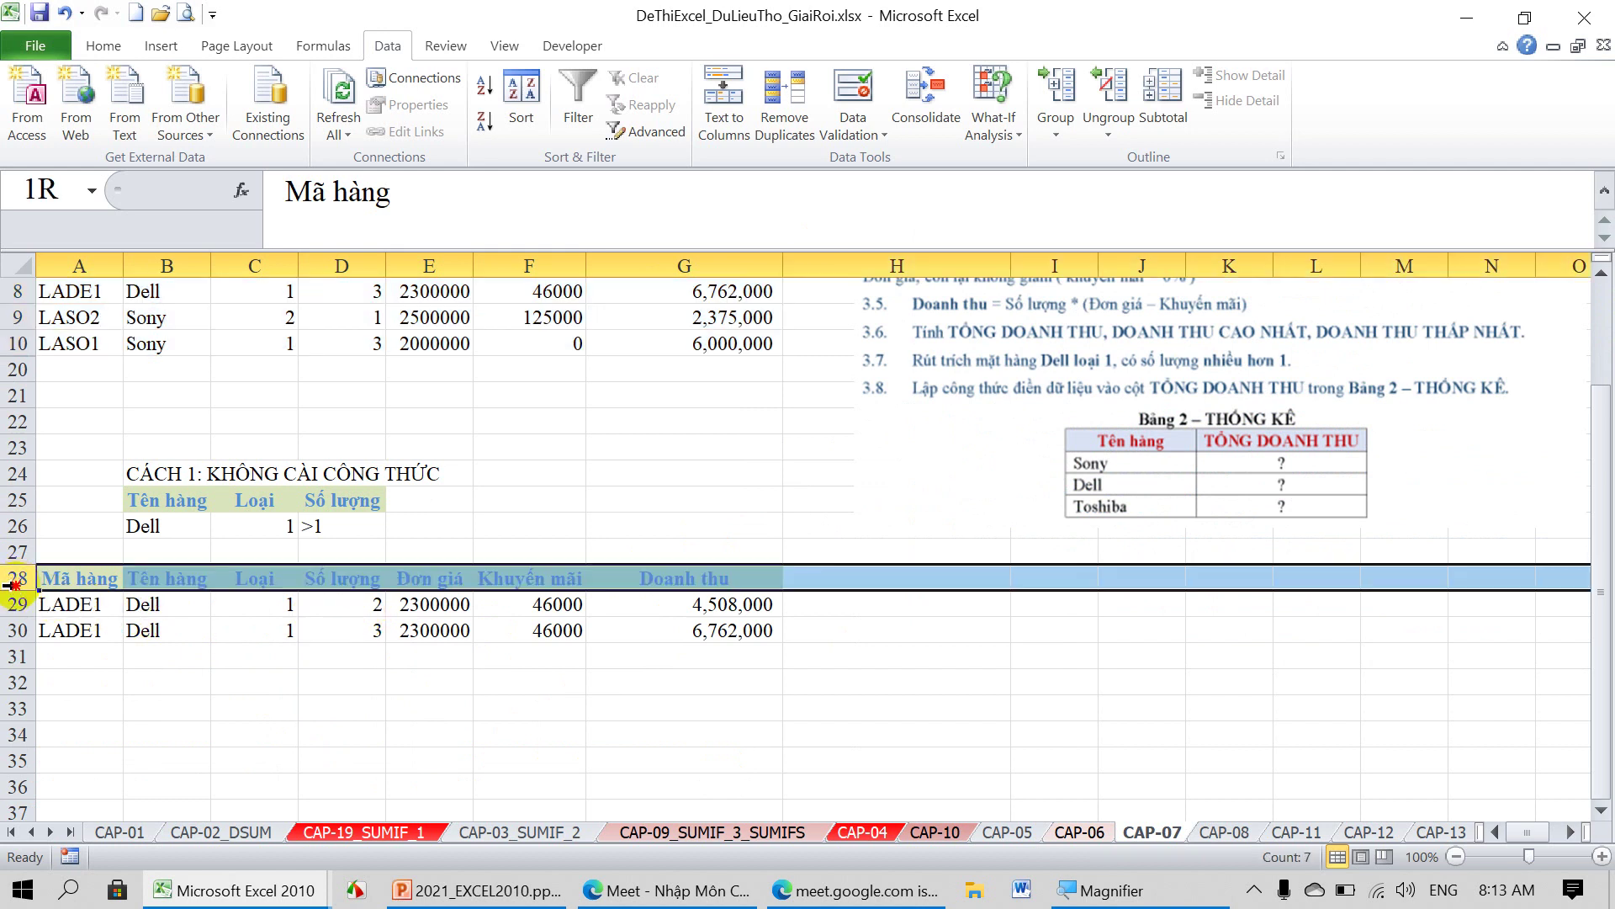
right_click(11, 604)
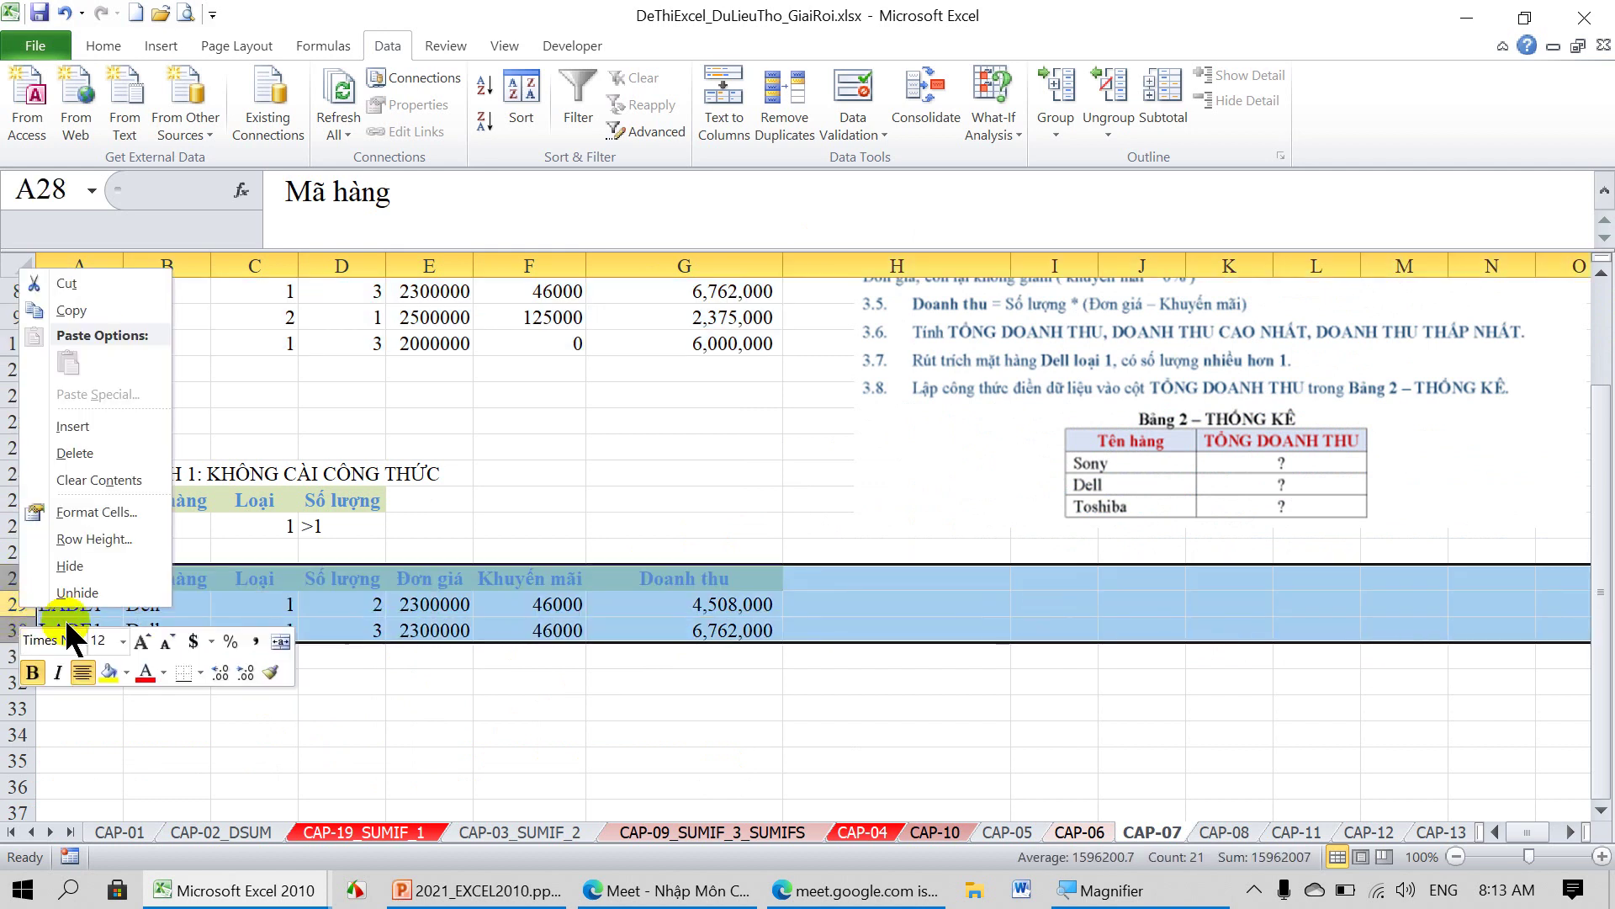
left_click(74, 453)
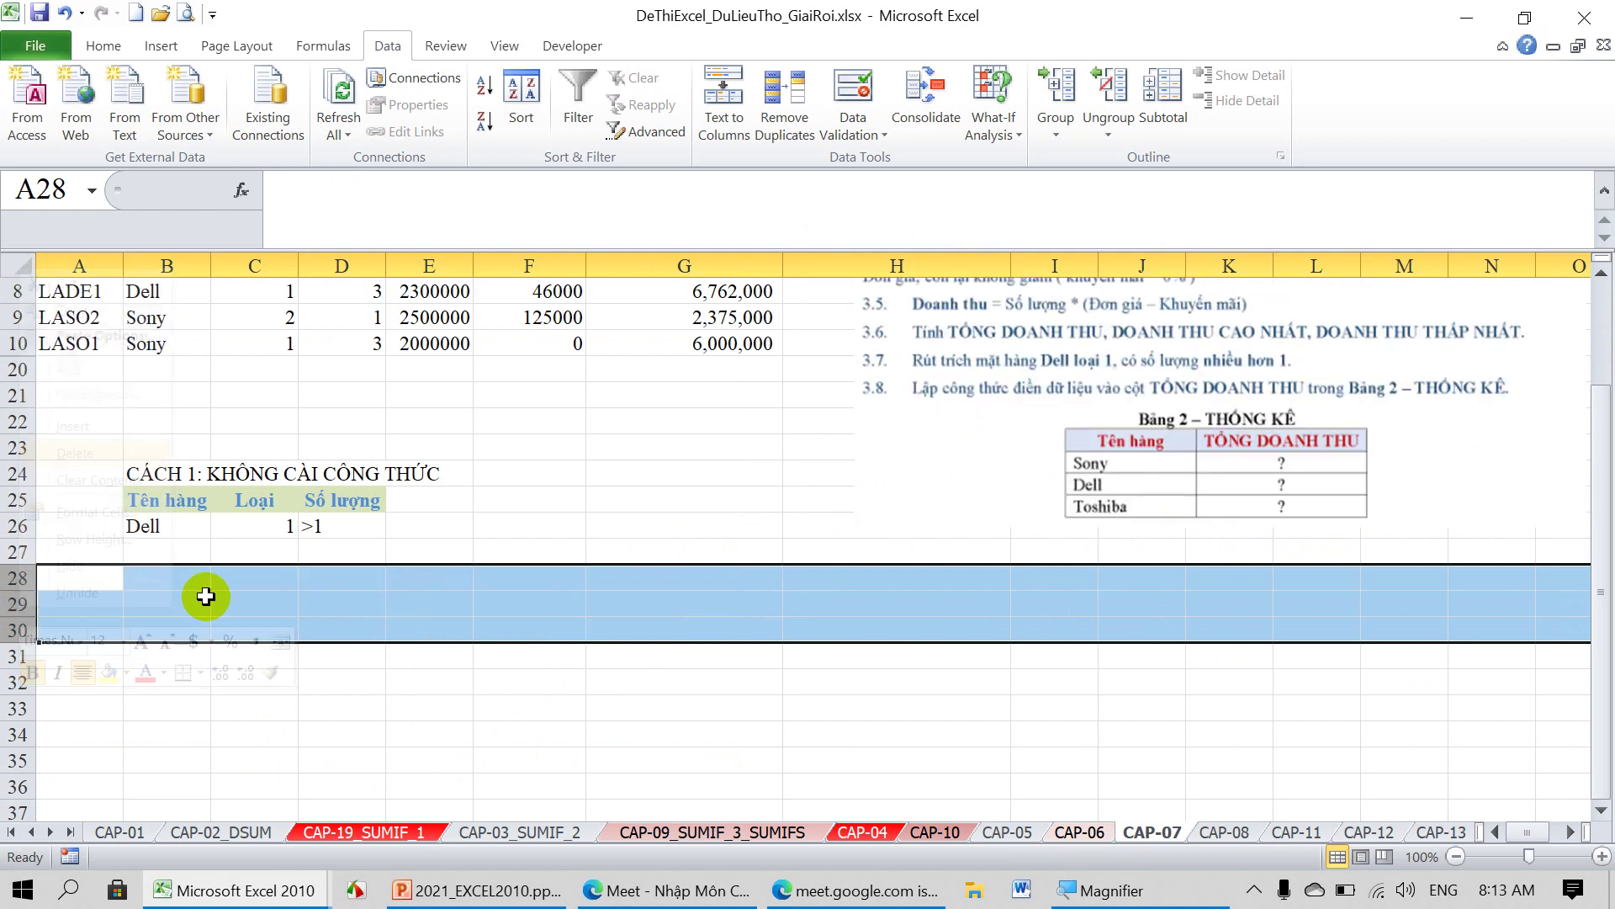
left_click(173, 547)
left_click(162, 502)
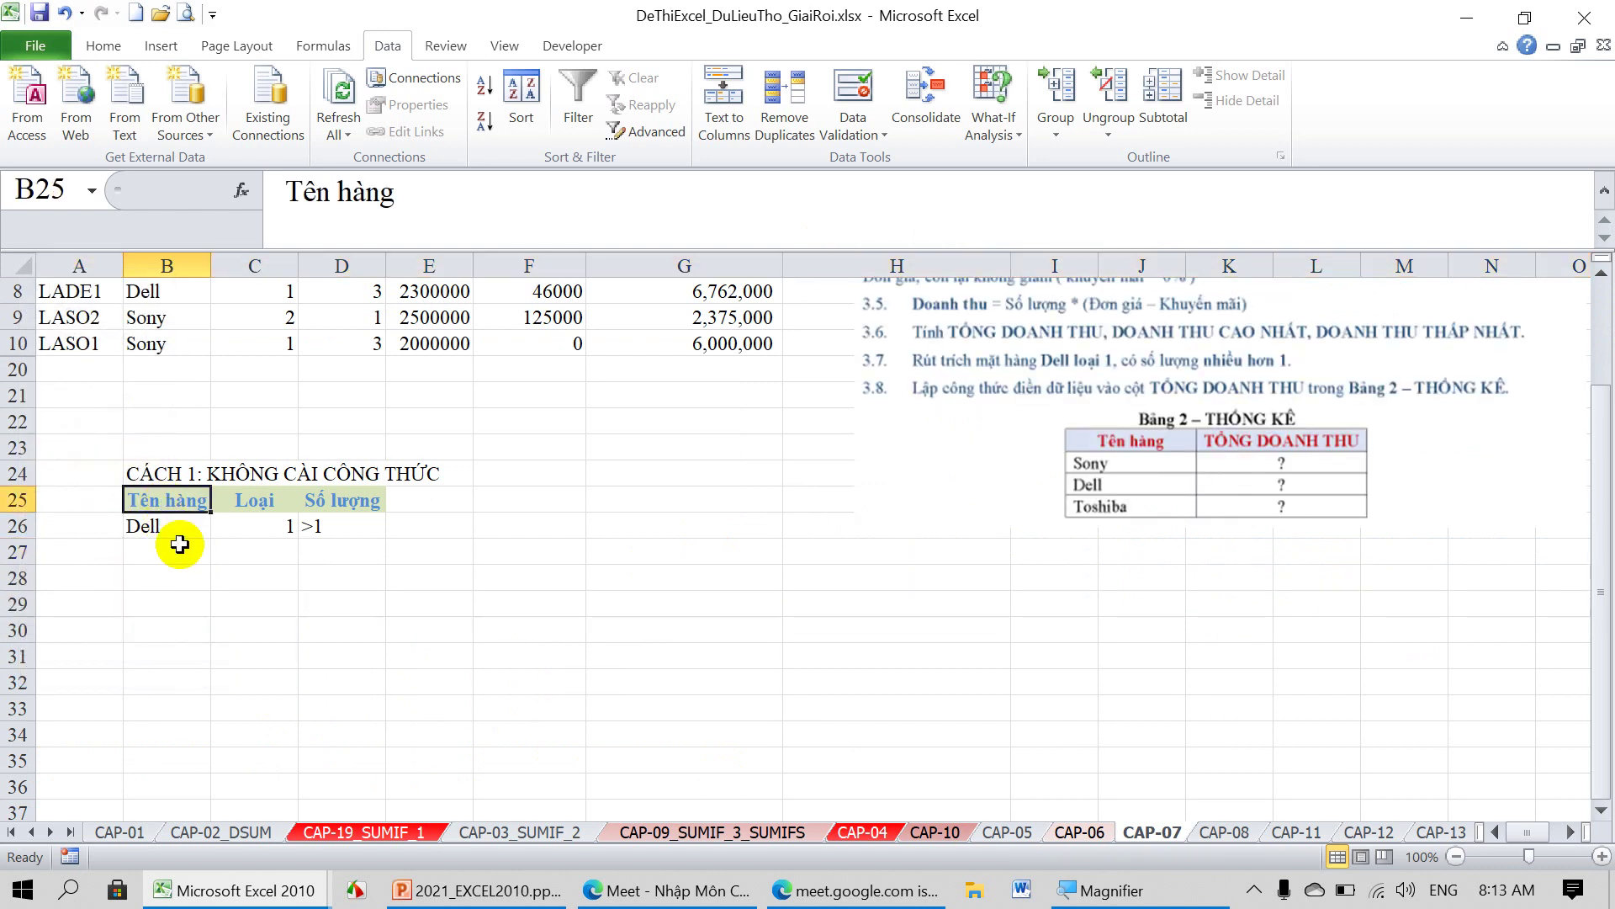
left_click(244, 505)
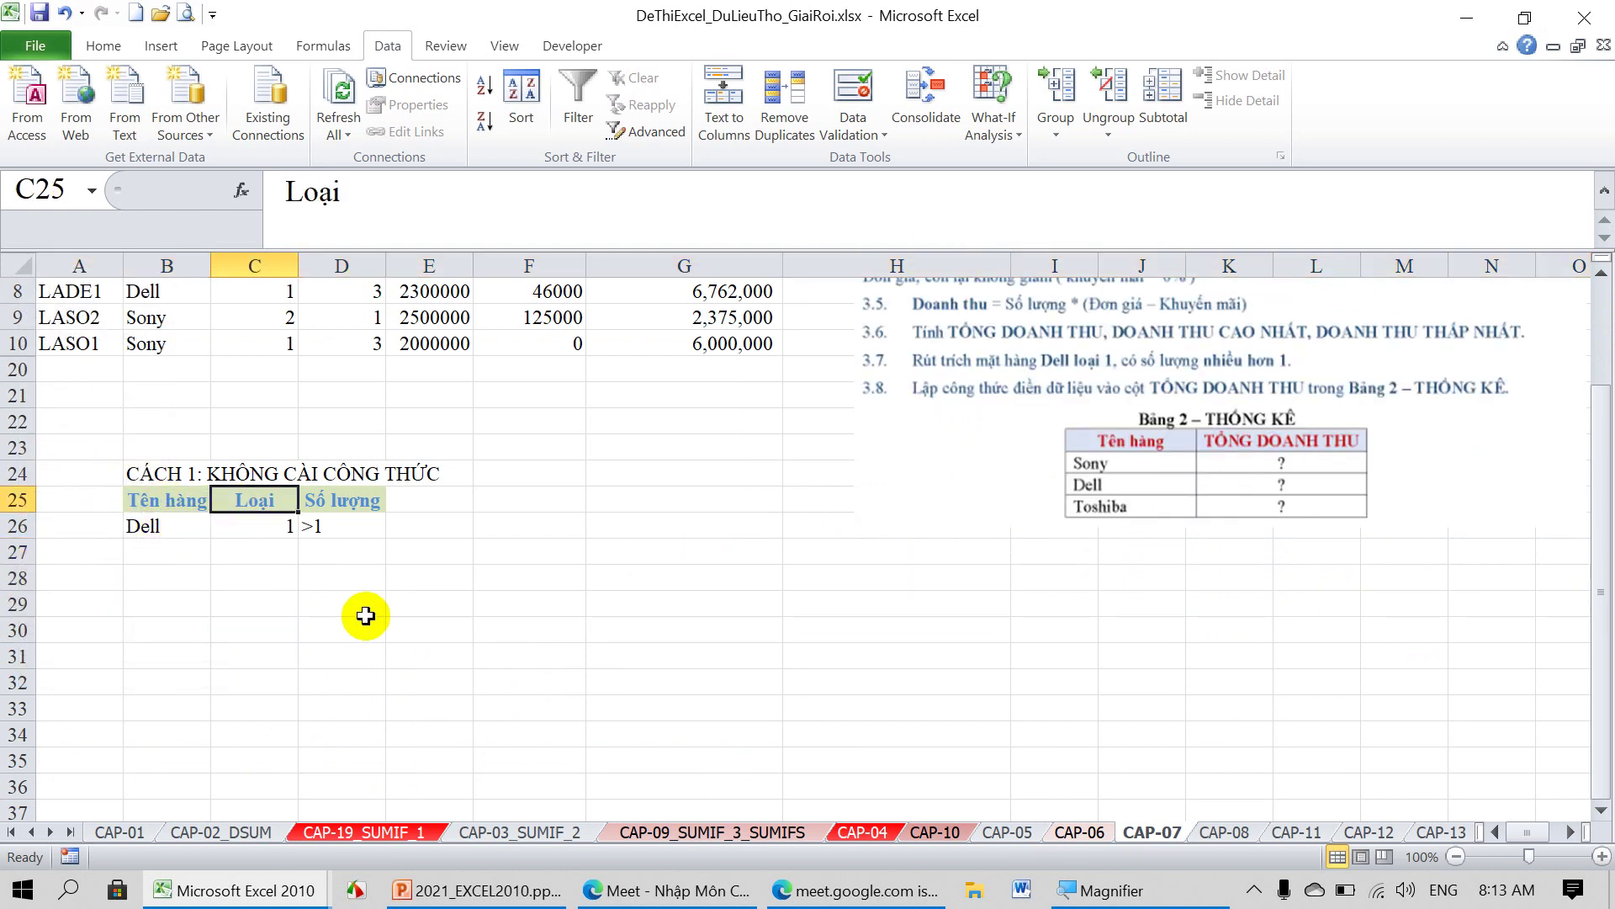
scroll(362, 601, "up", 3)
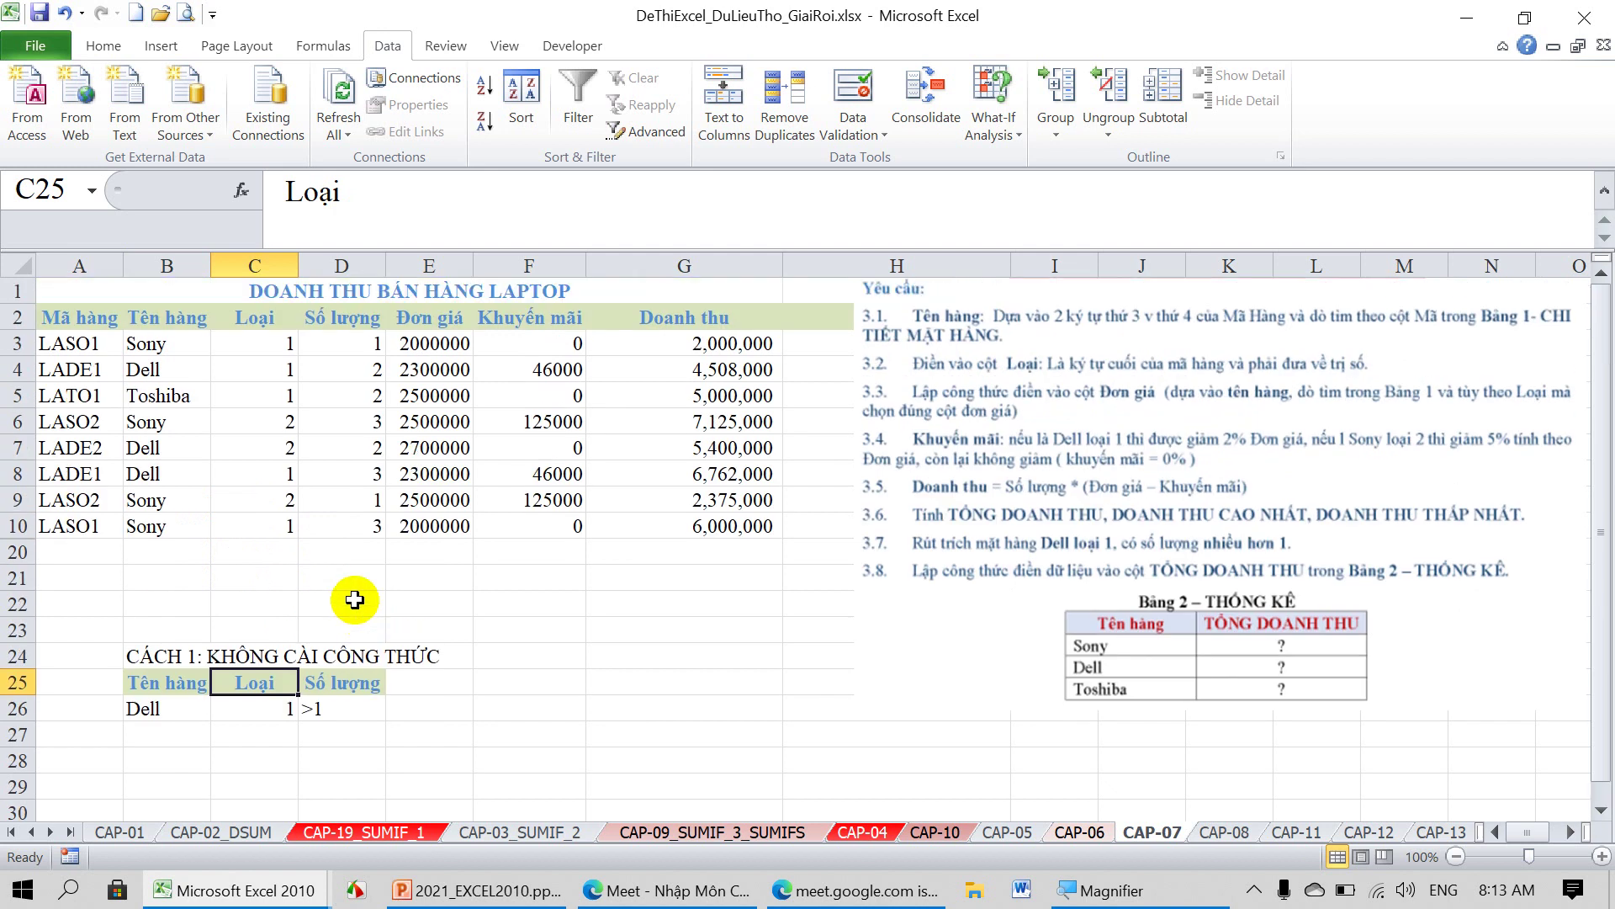
left_click(71, 322)
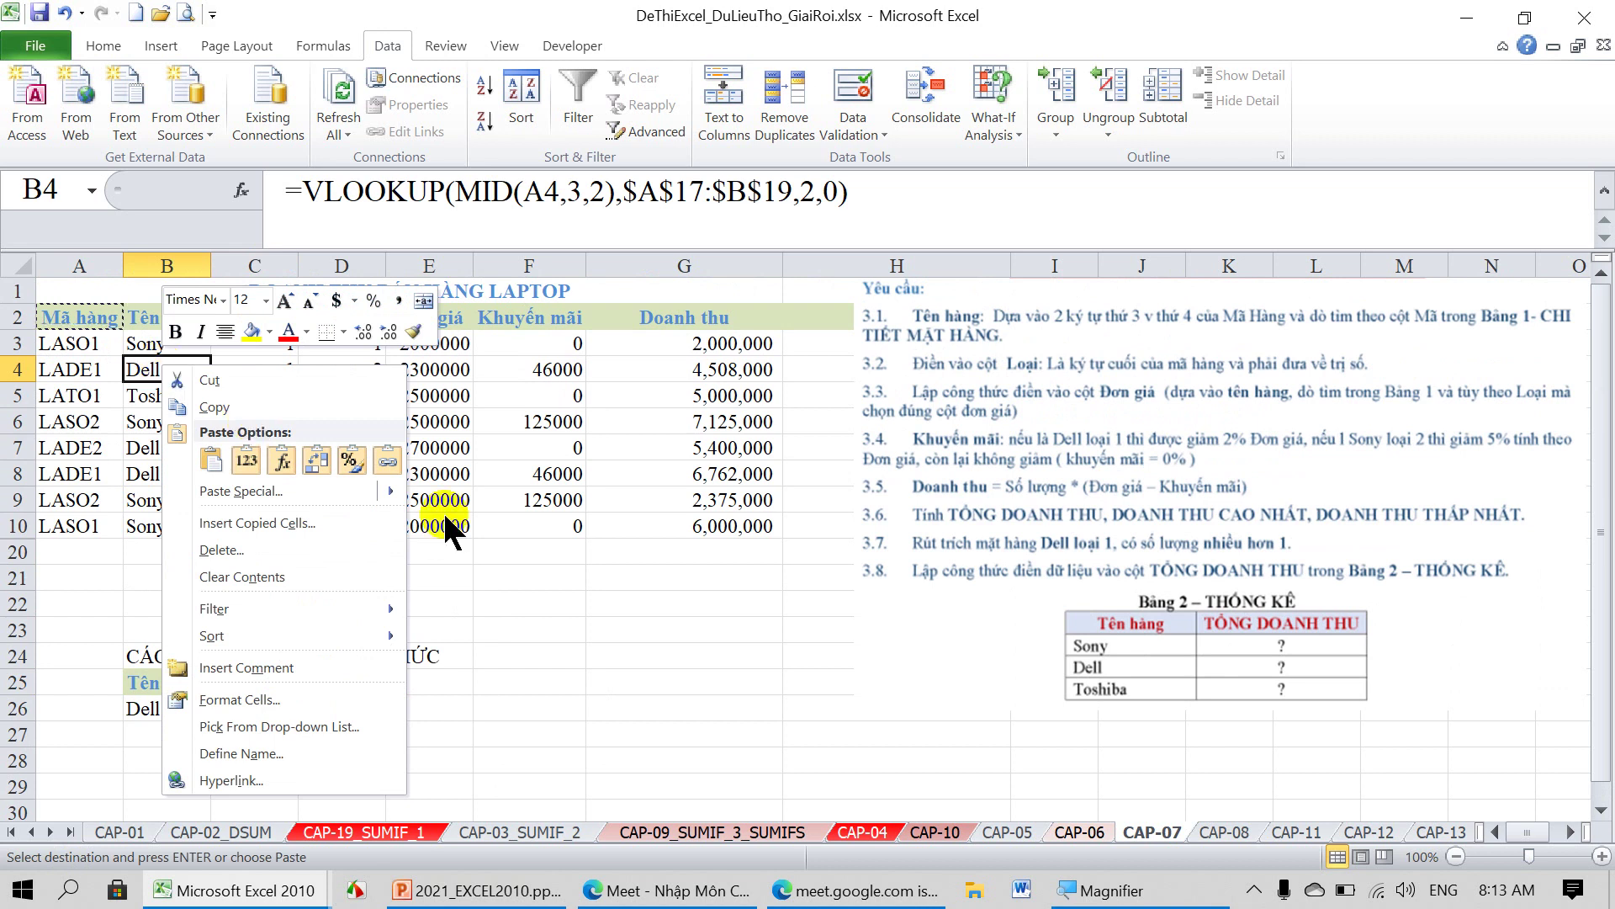
Put the Mã hàng header in B28 with the criterion *DE1 in B29.
left_click(514, 745)
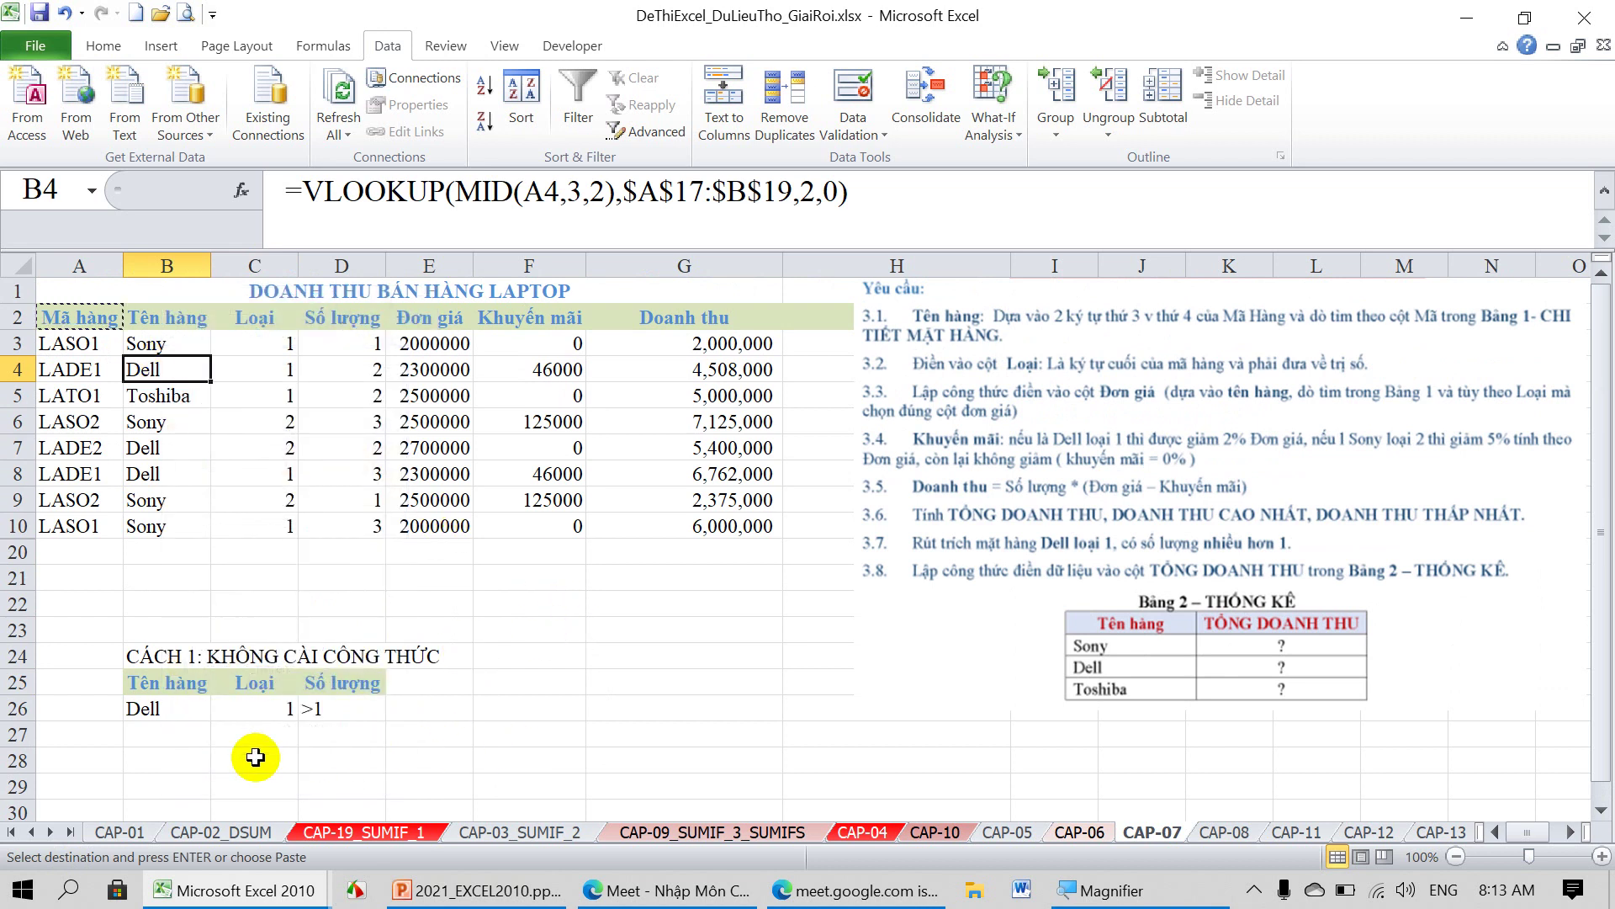
left_click(163, 772)
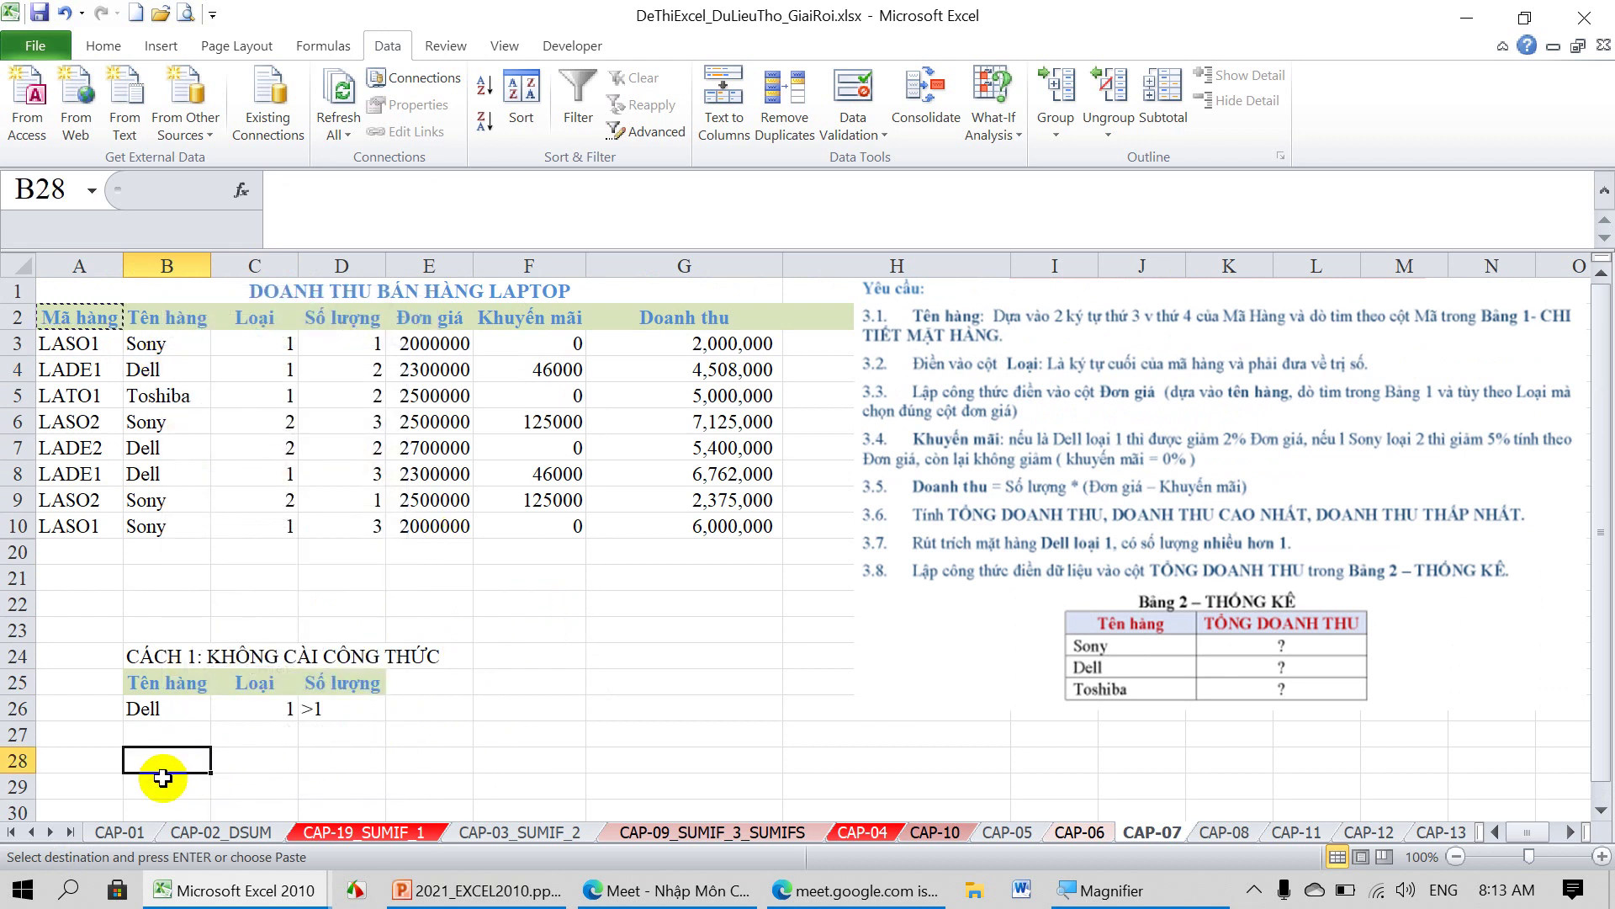
key("Return")
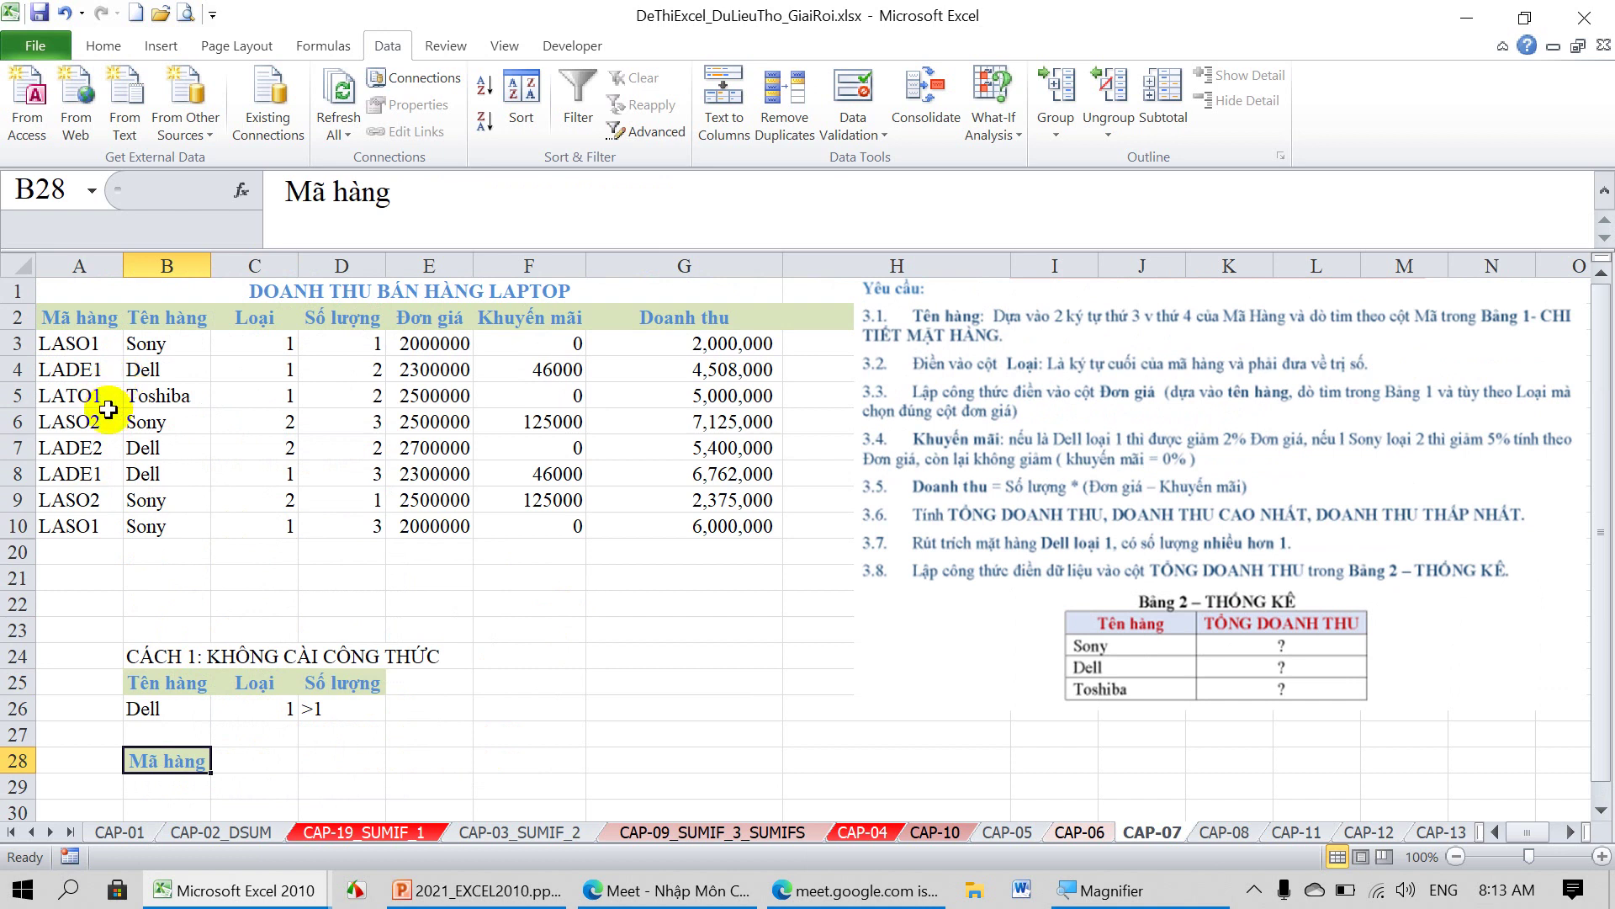
left_click(177, 791)
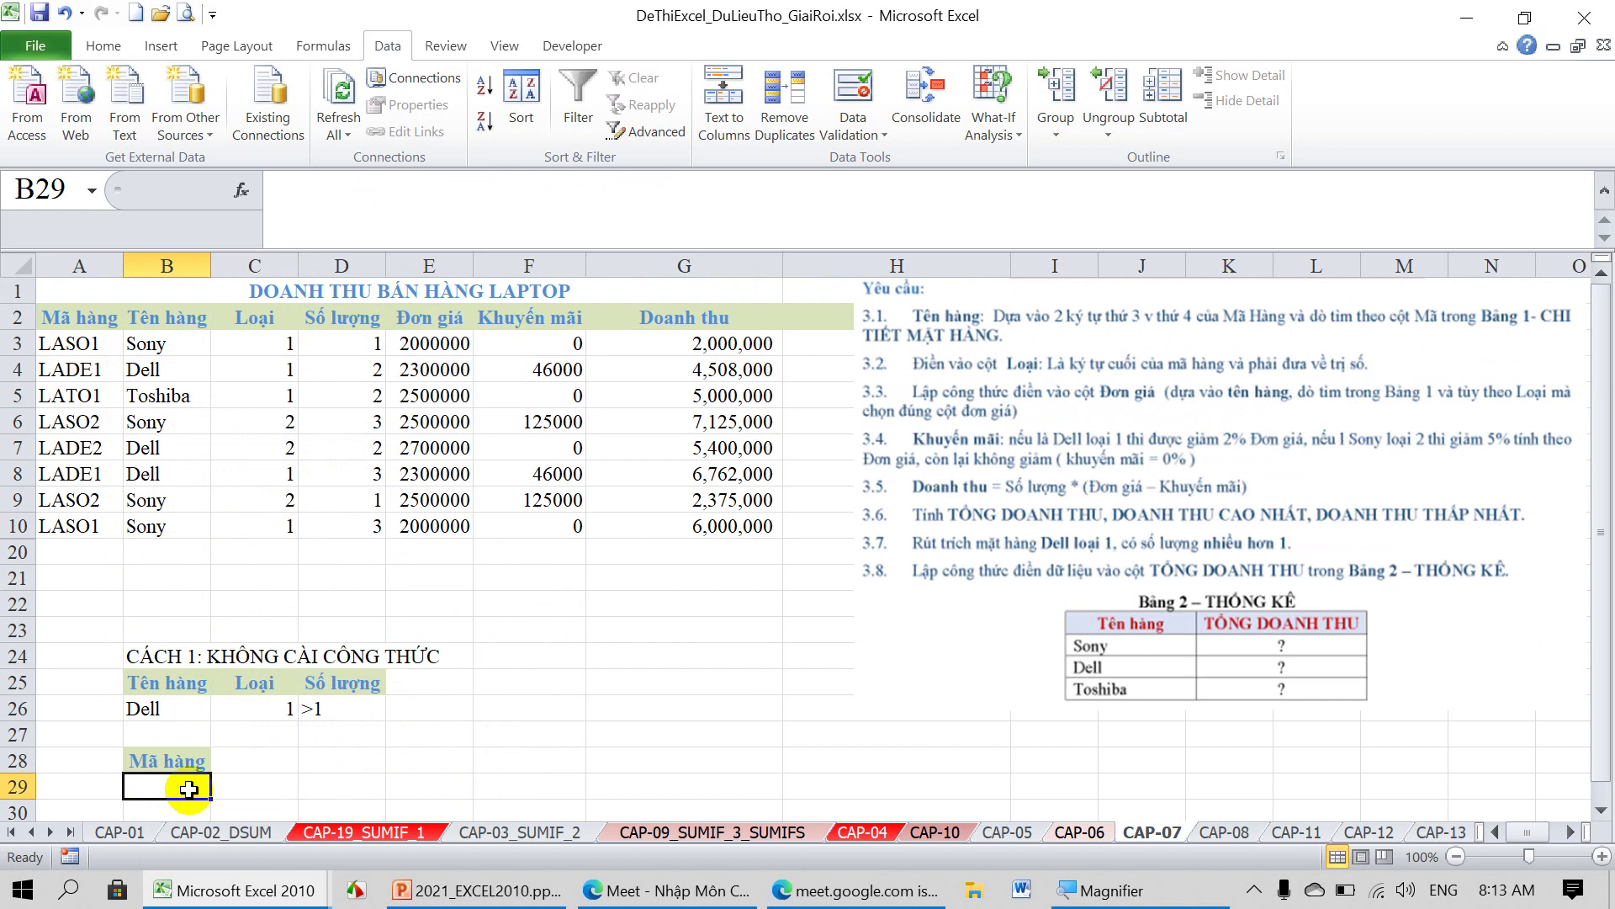
type("*")
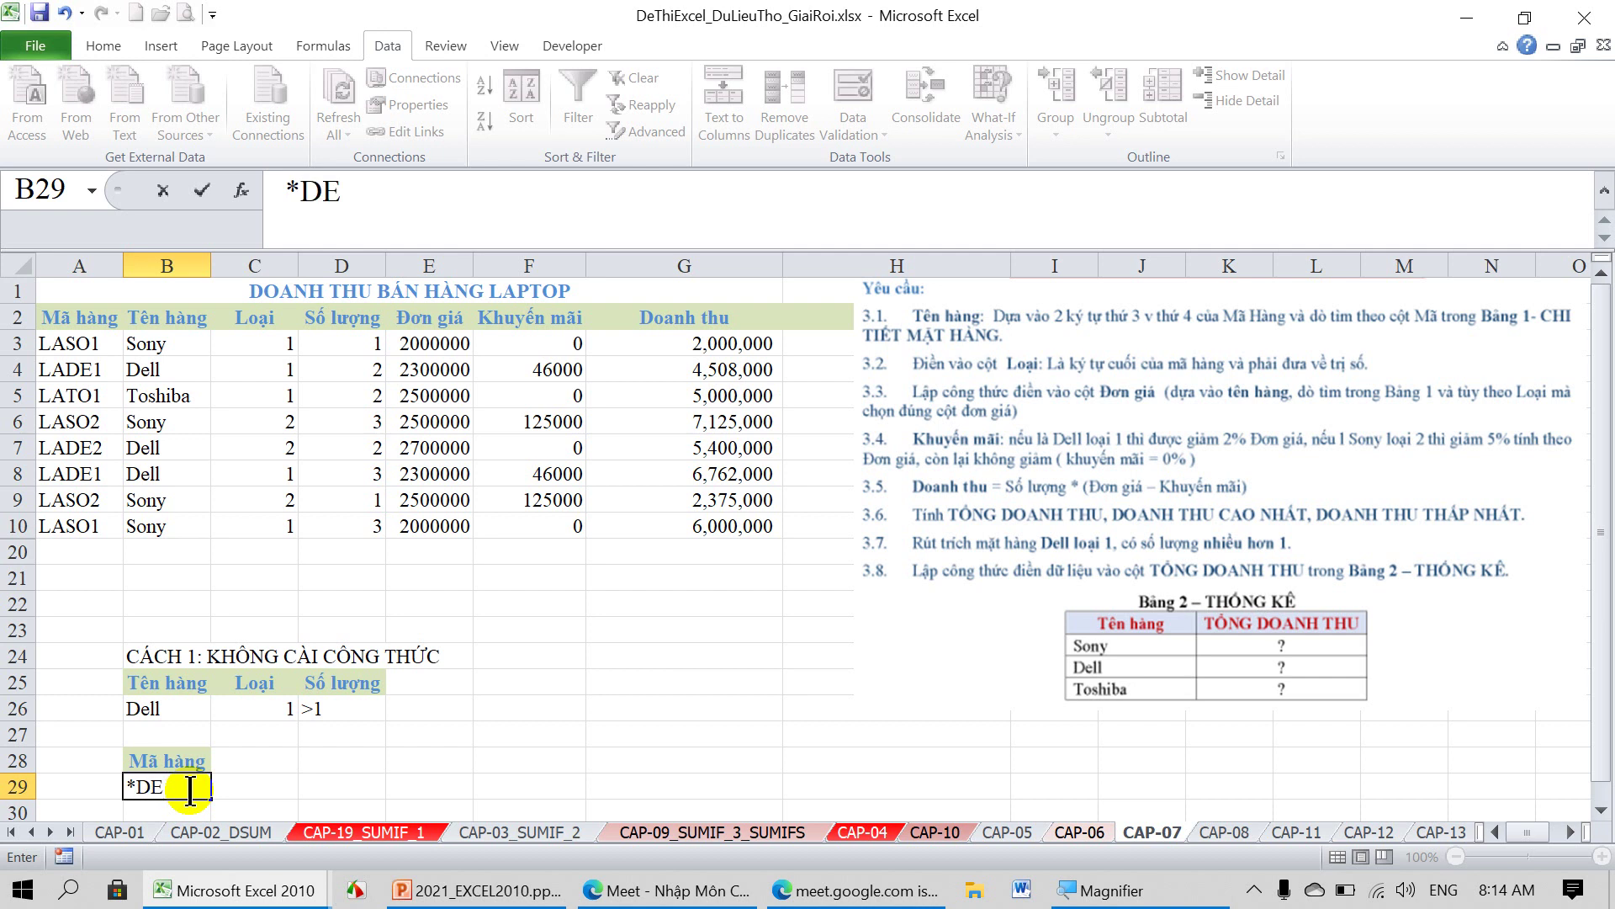
key("Return")
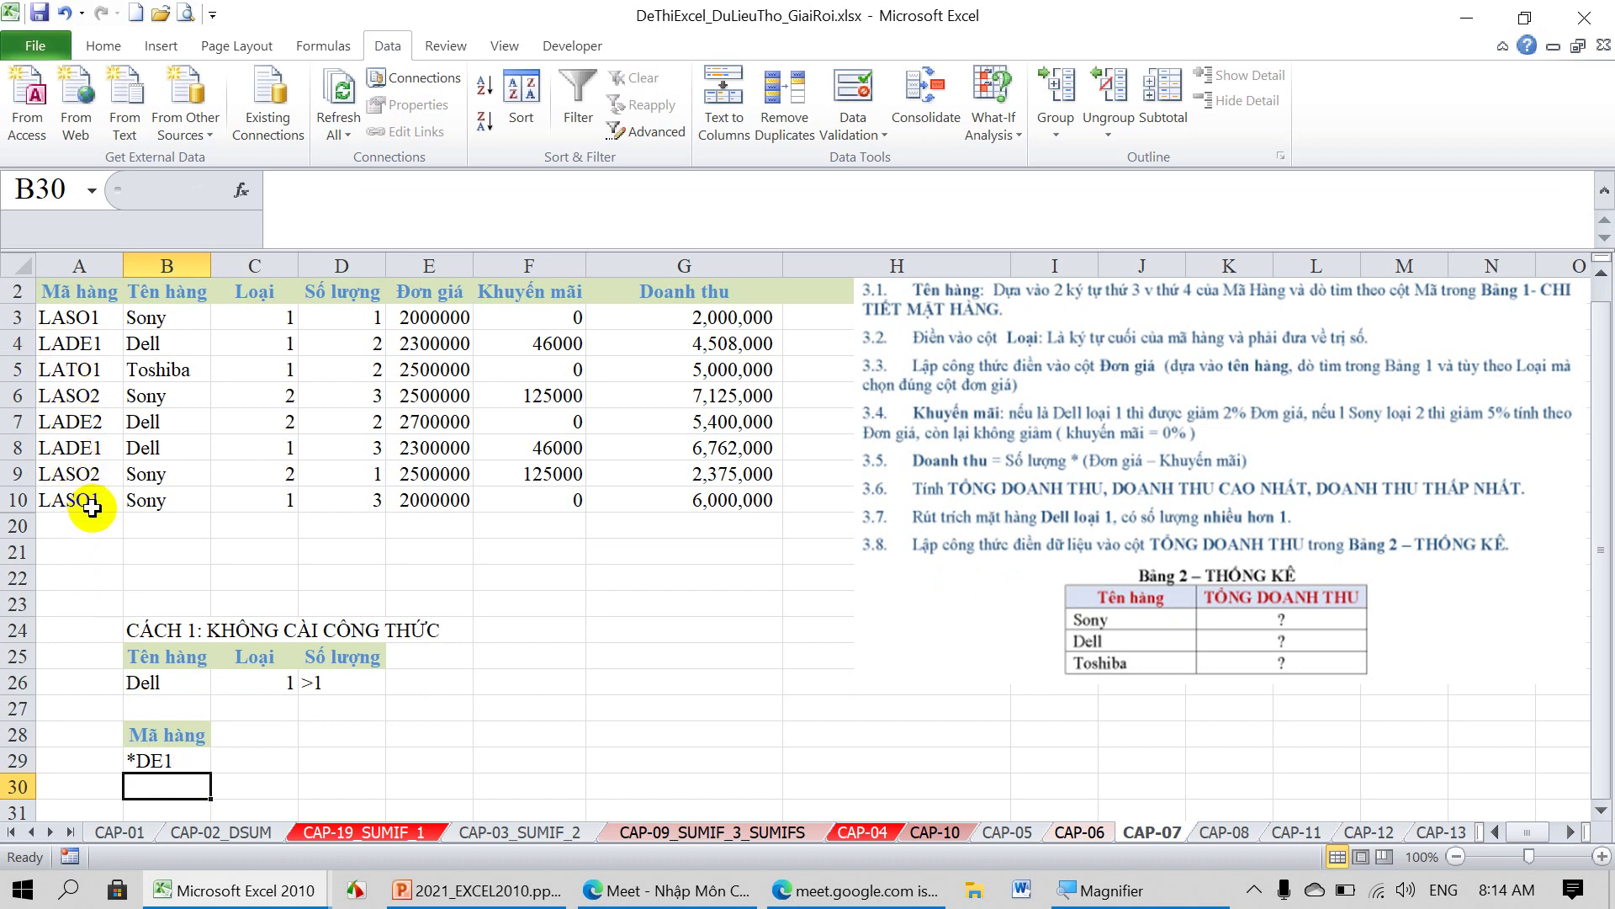
left_click(162, 760)
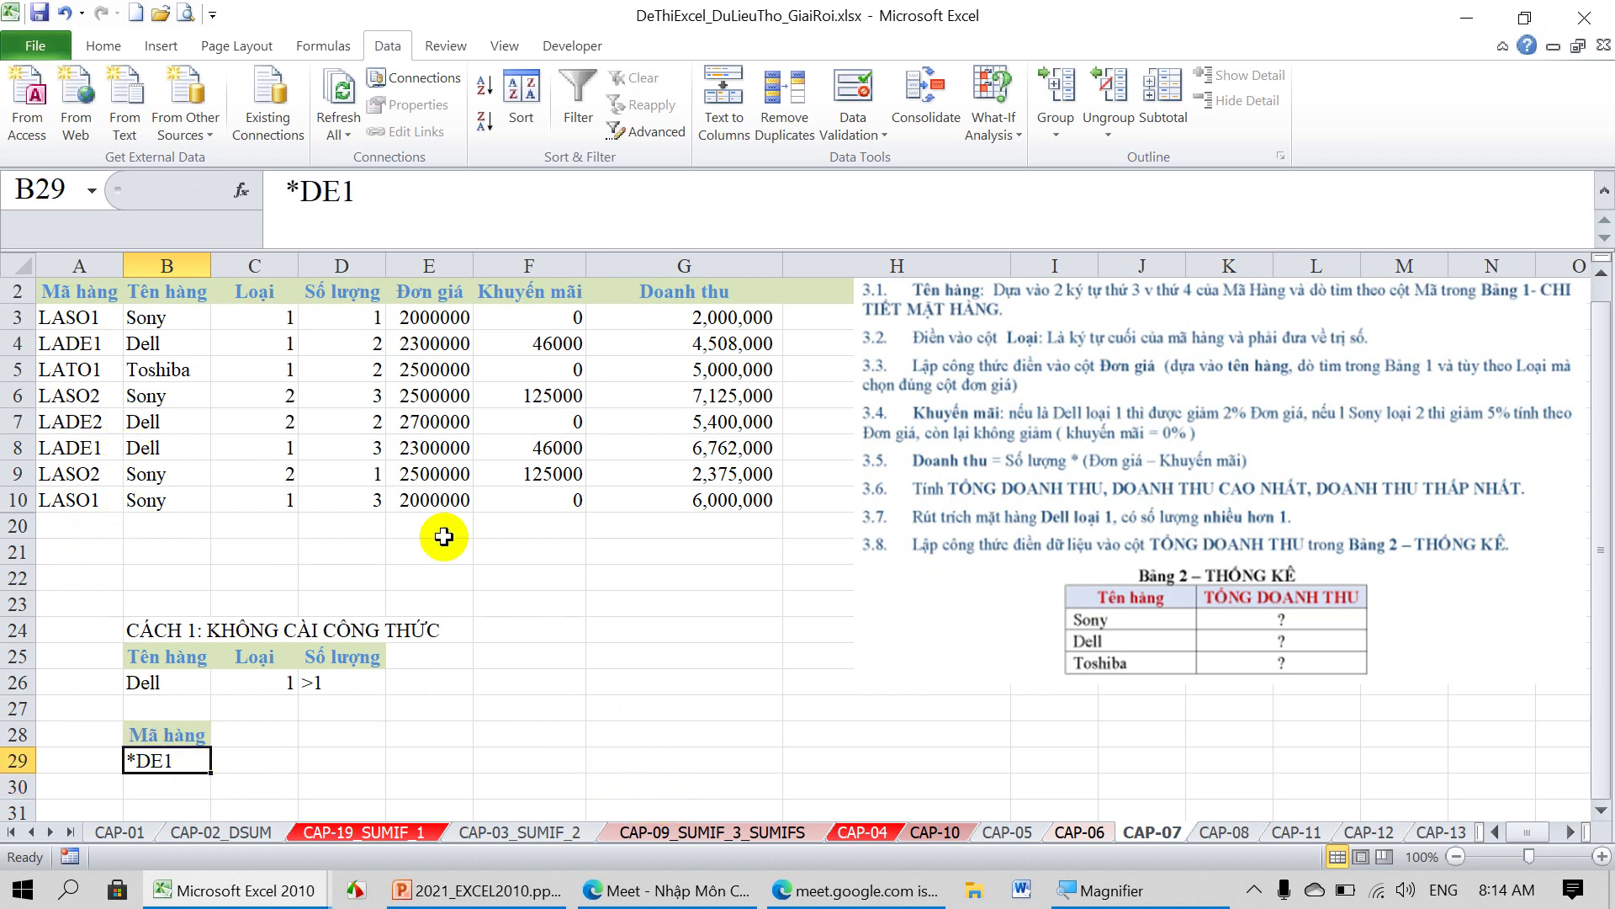
Copy the Số lượng header from D2 into C28 with the criterion >1 in C29.
left_click(346, 290)
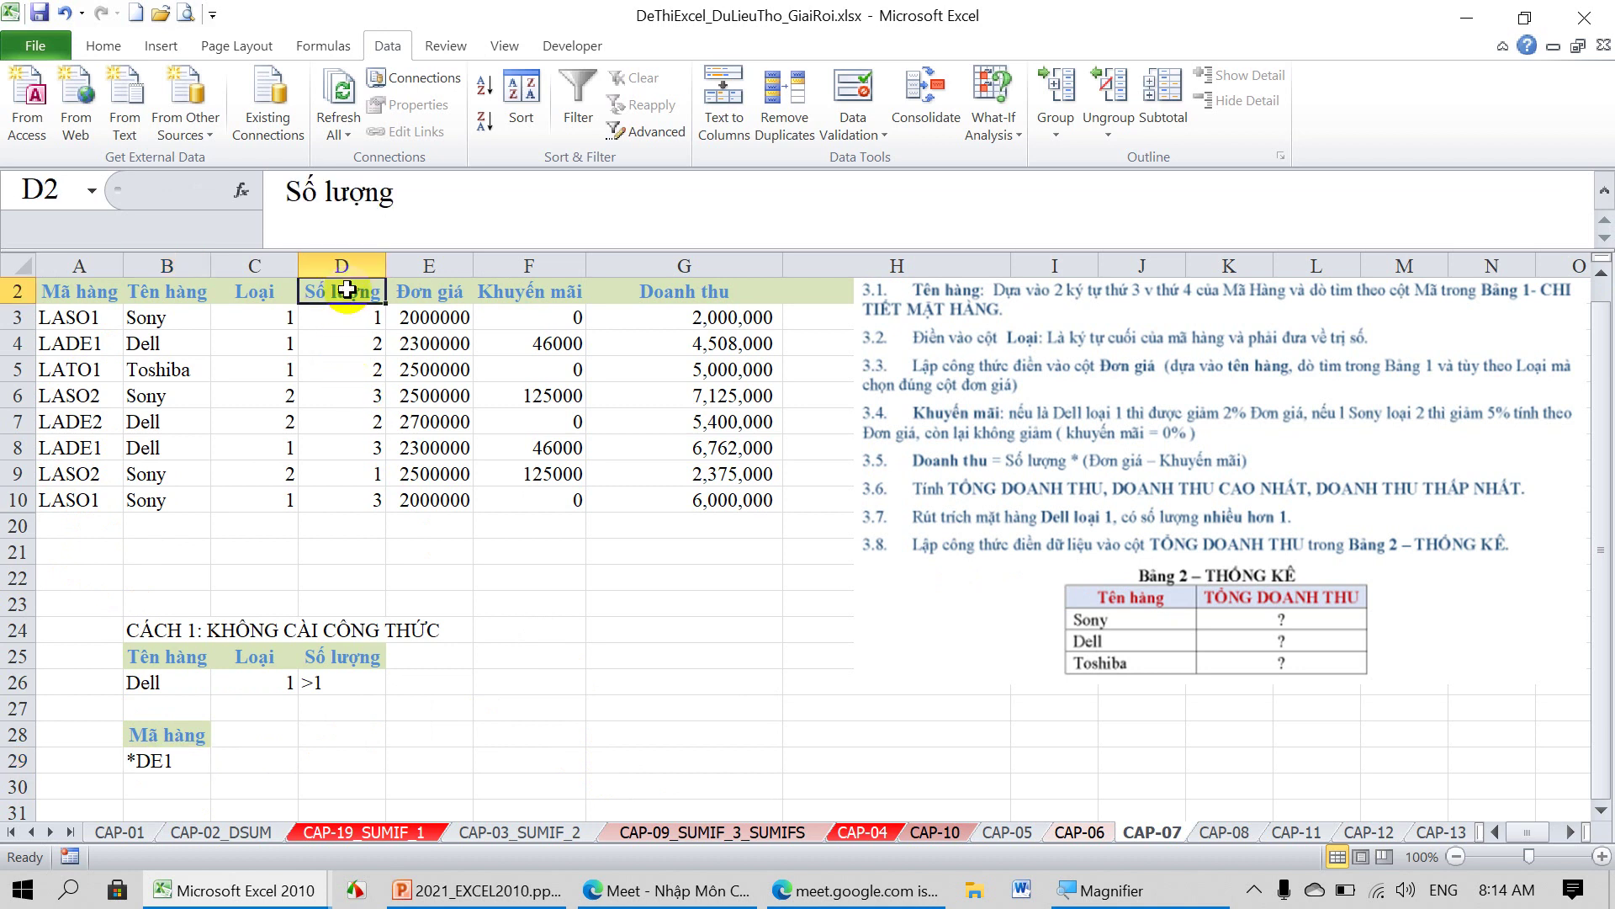
key("ctrl+c")
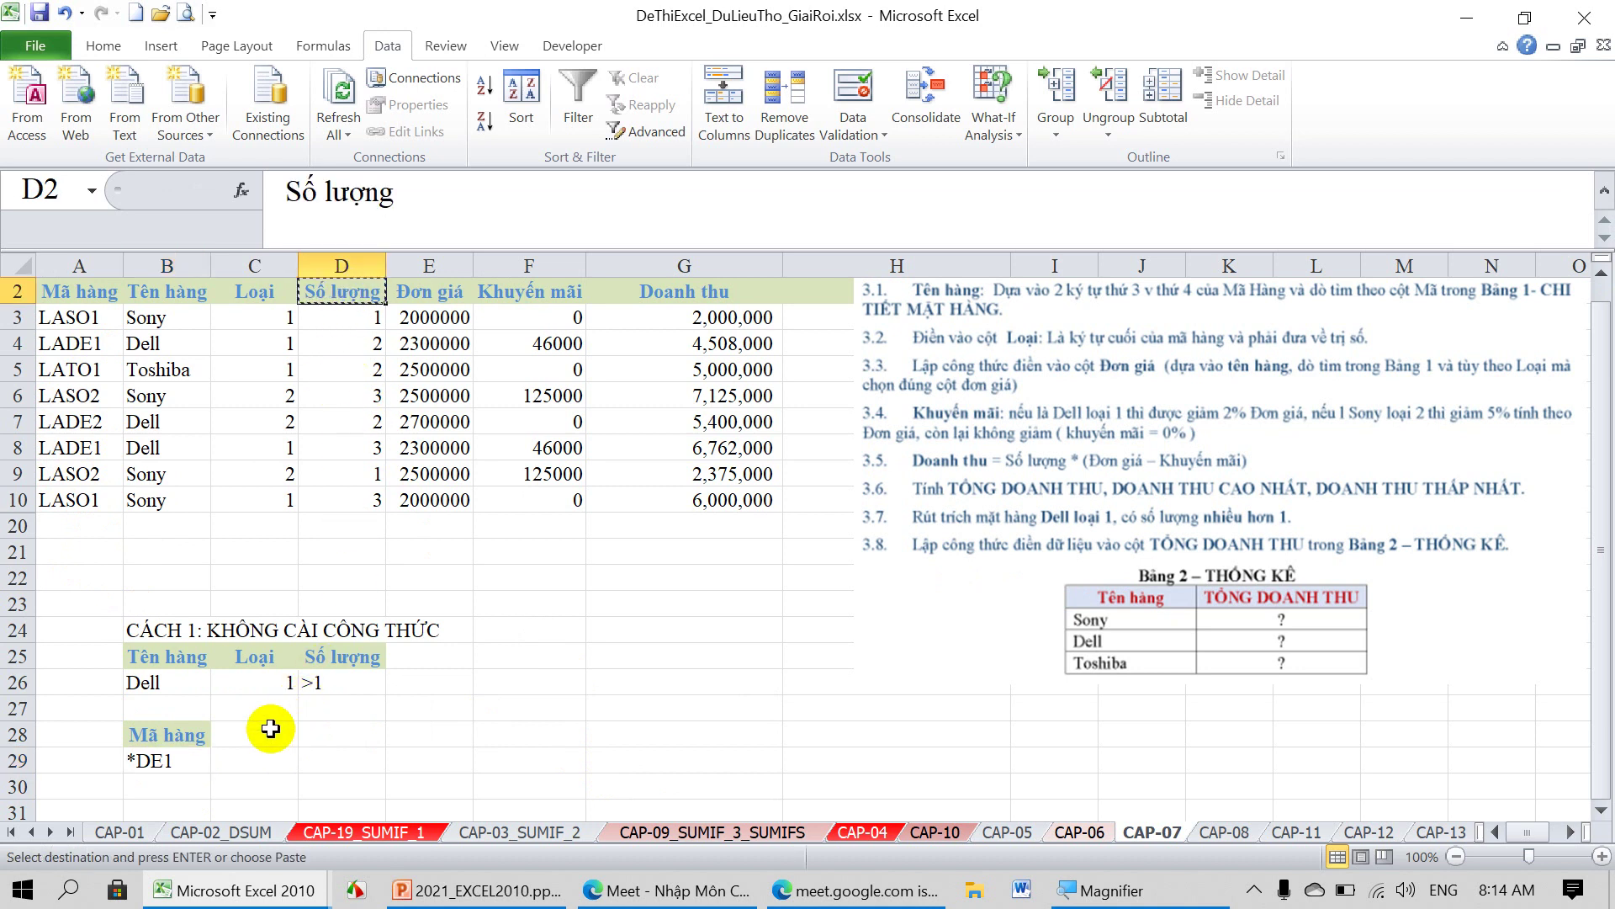
left_click(268, 731)
key("Return")
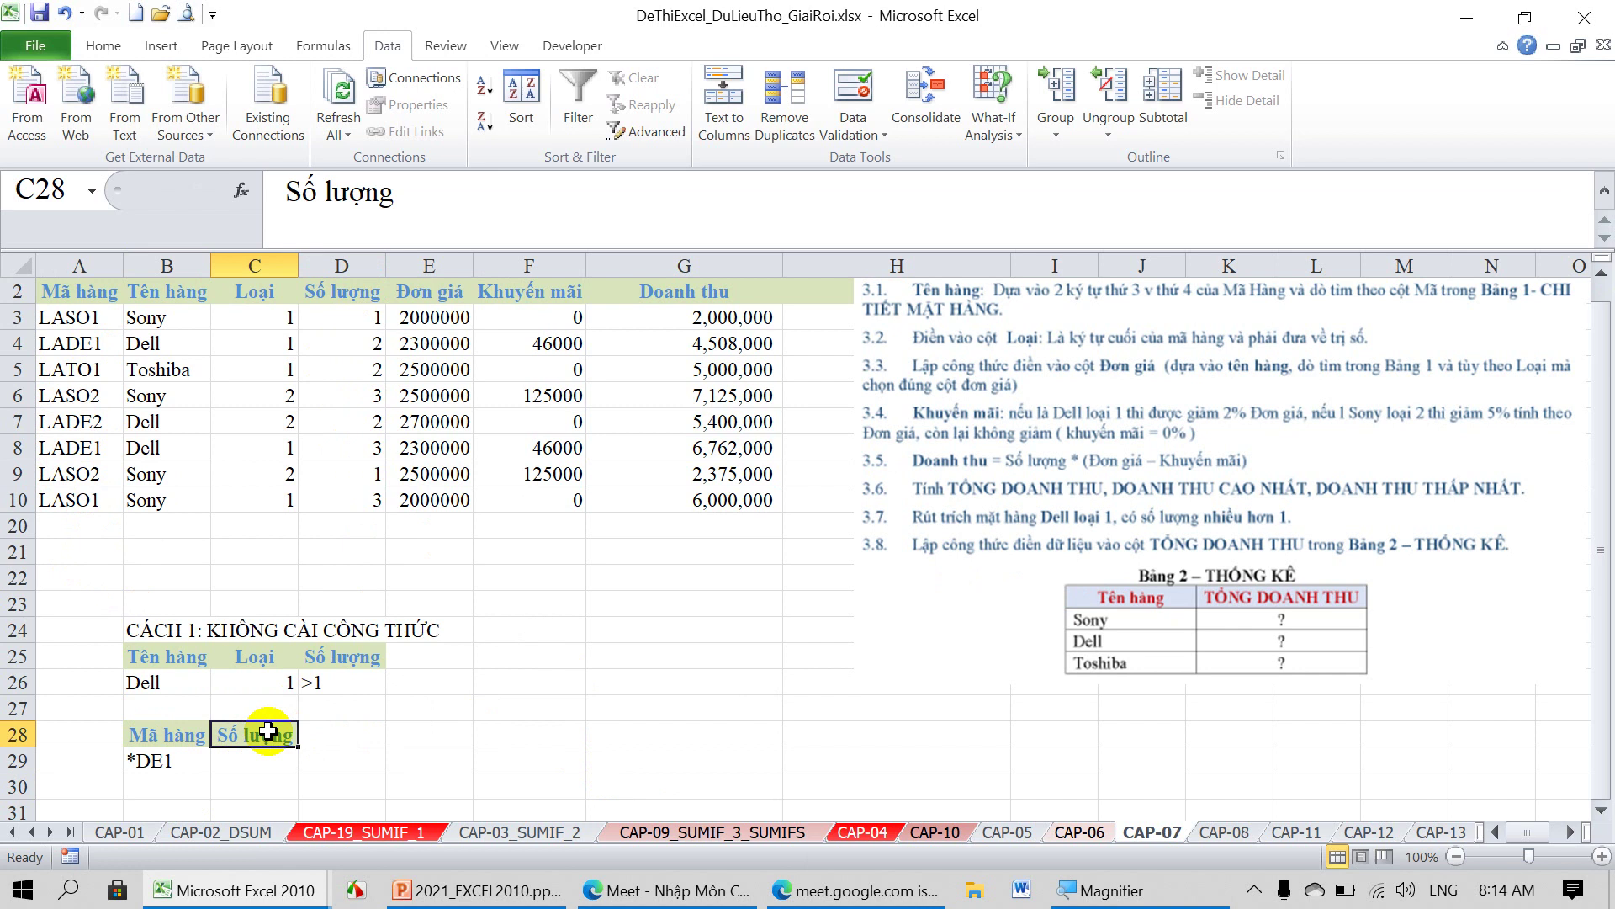
left_click(272, 762)
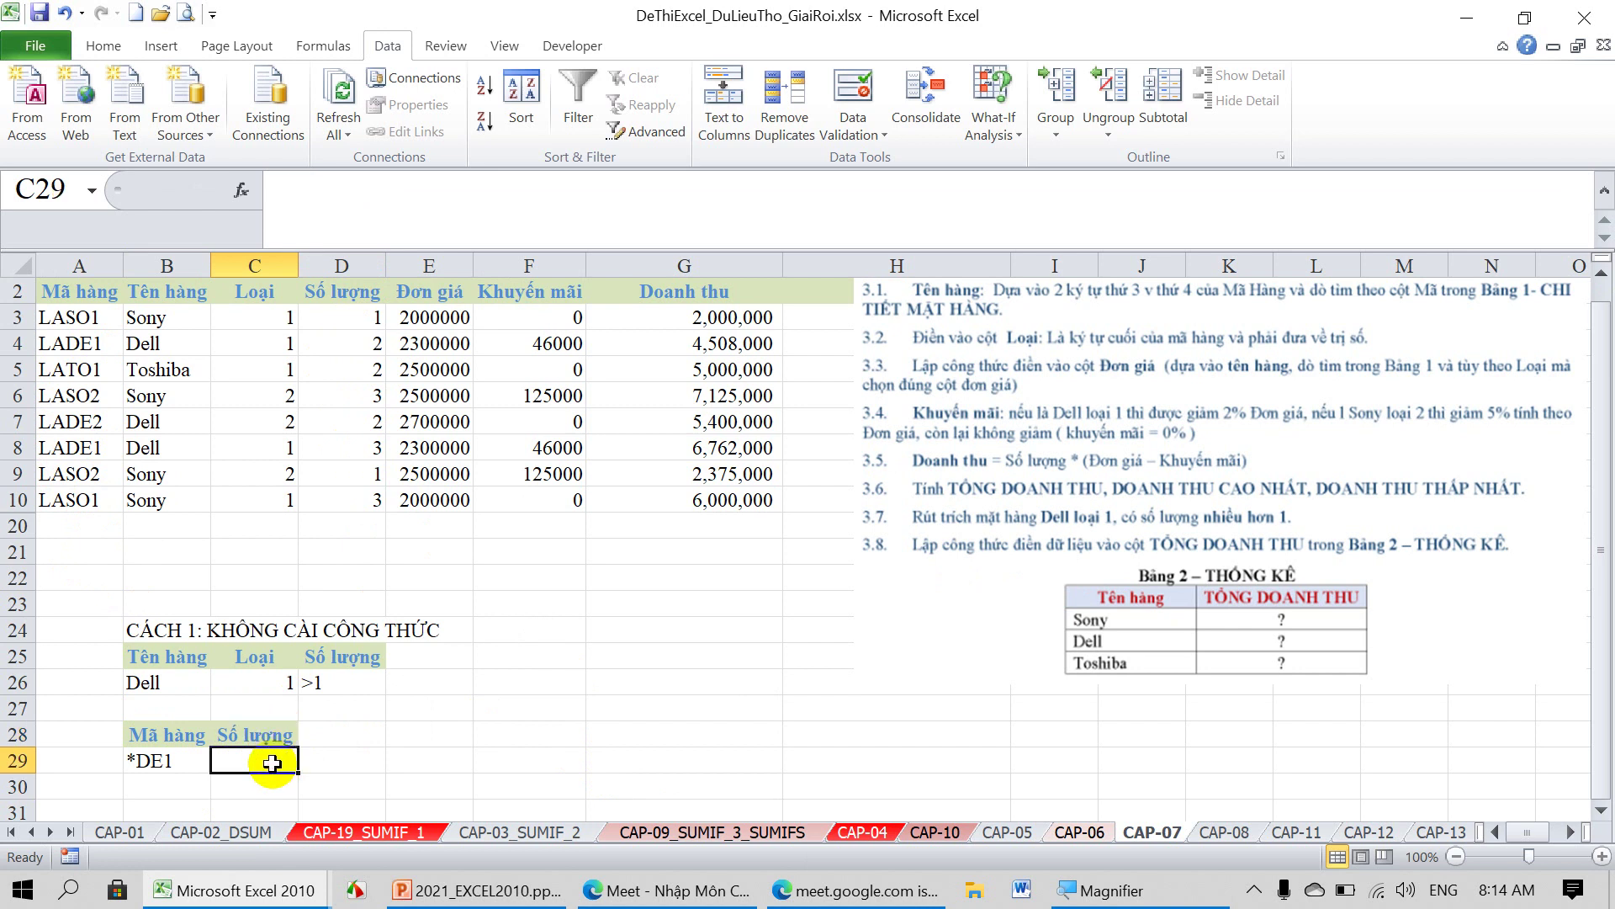
type(">1")
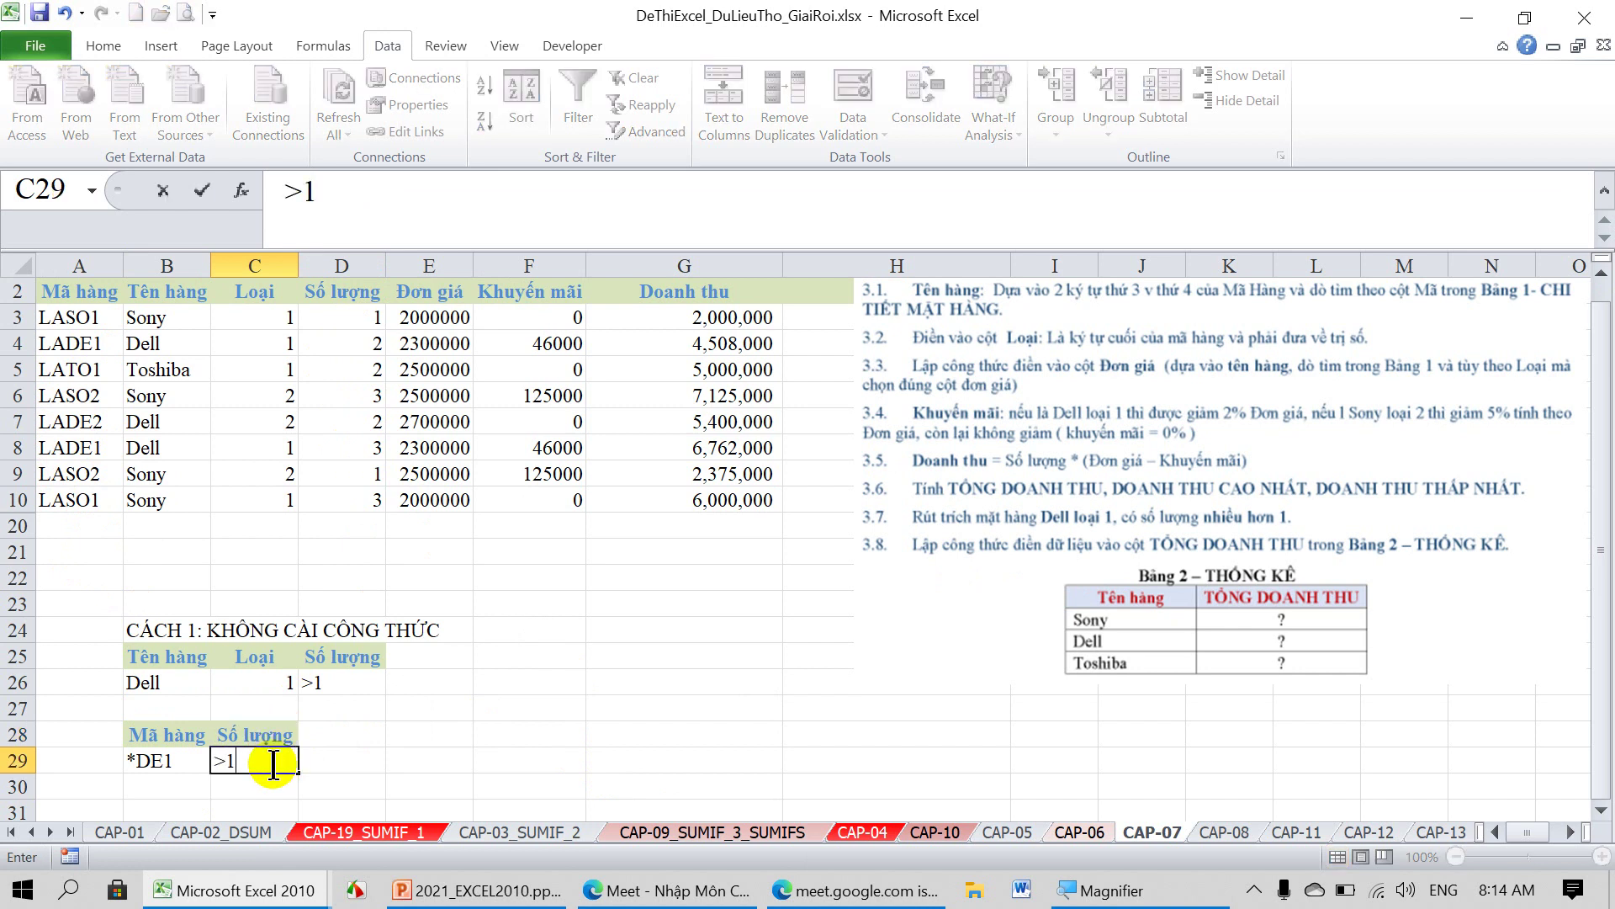
key("Return")
left_click(421, 732)
left_click_drag(143, 734, 253, 760)
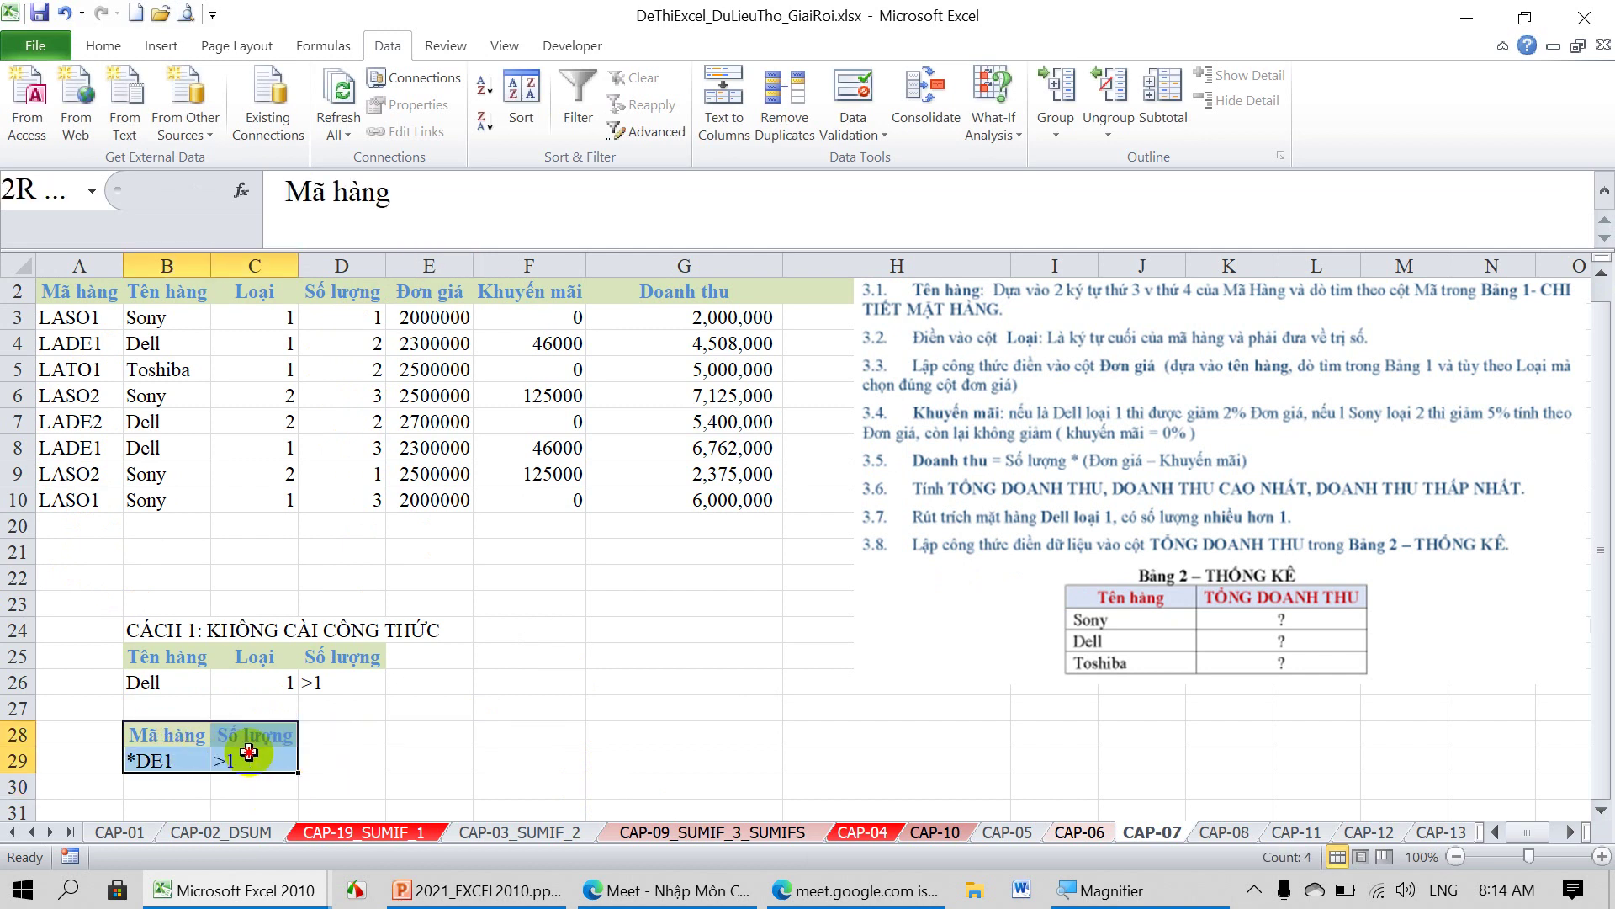
left_click(557, 757)
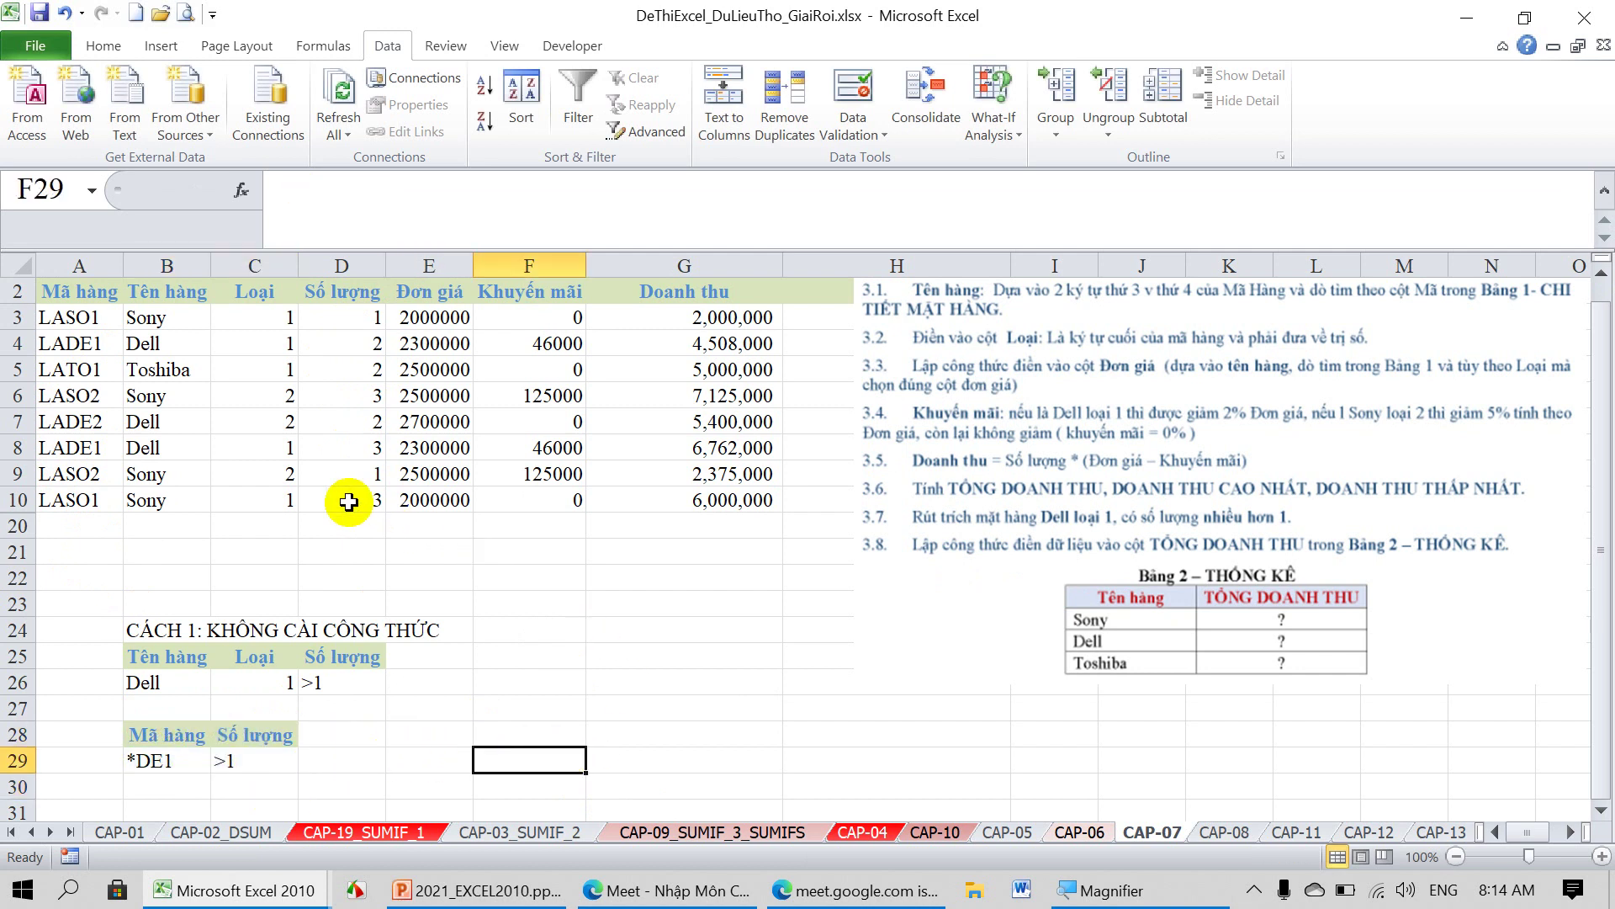
left_click_drag(84, 285, 623, 495)
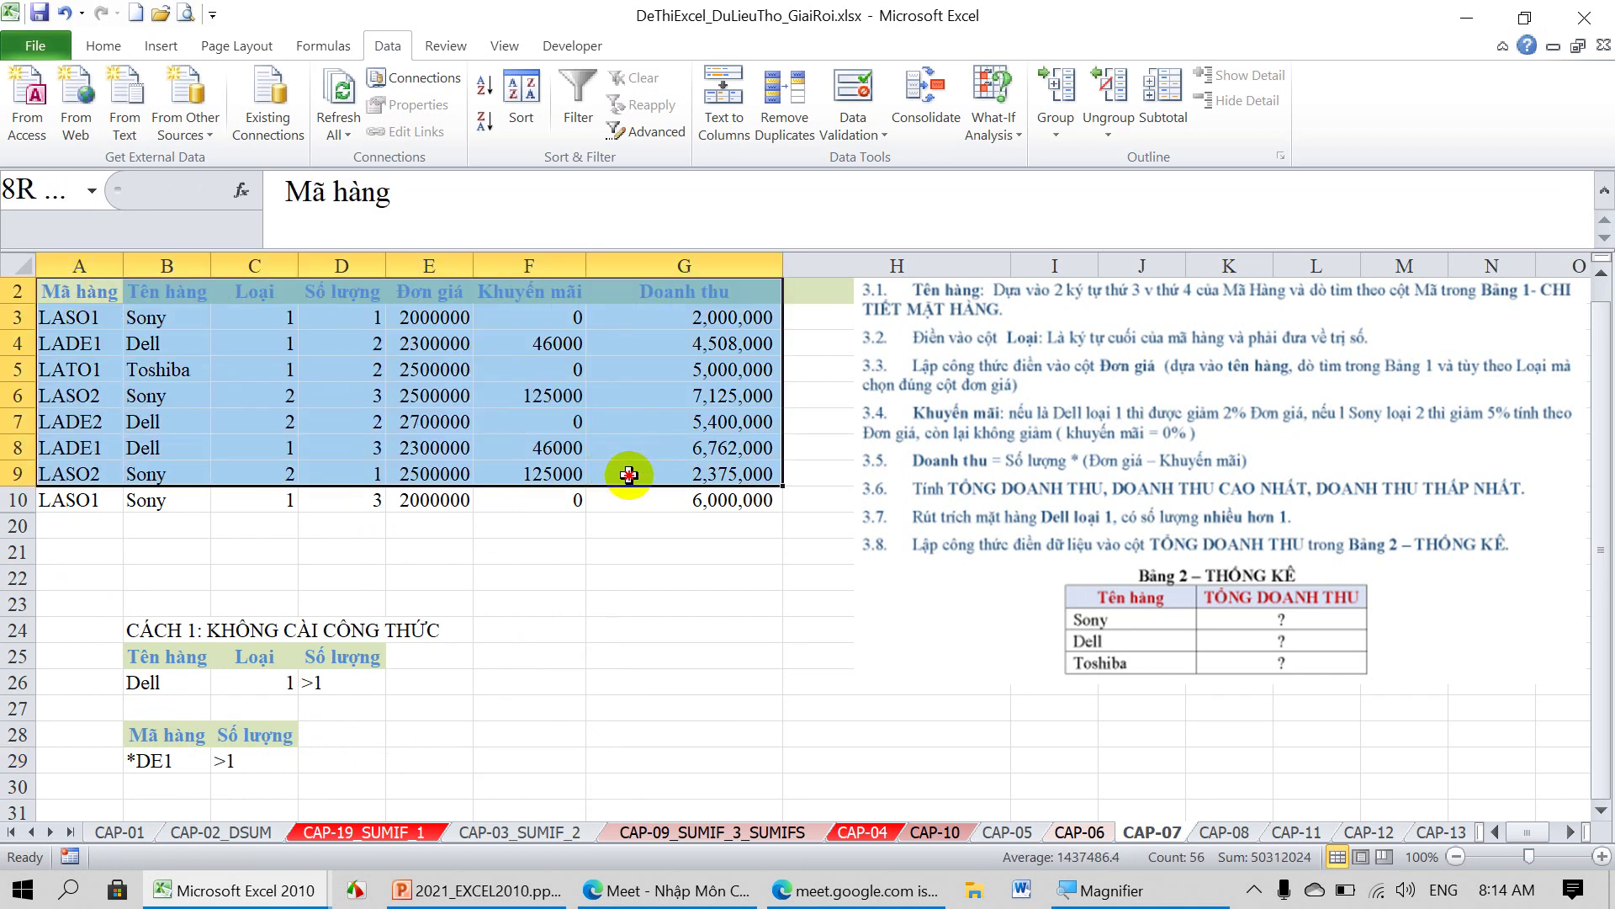
left_click(641, 130)
left_click(1128, 395)
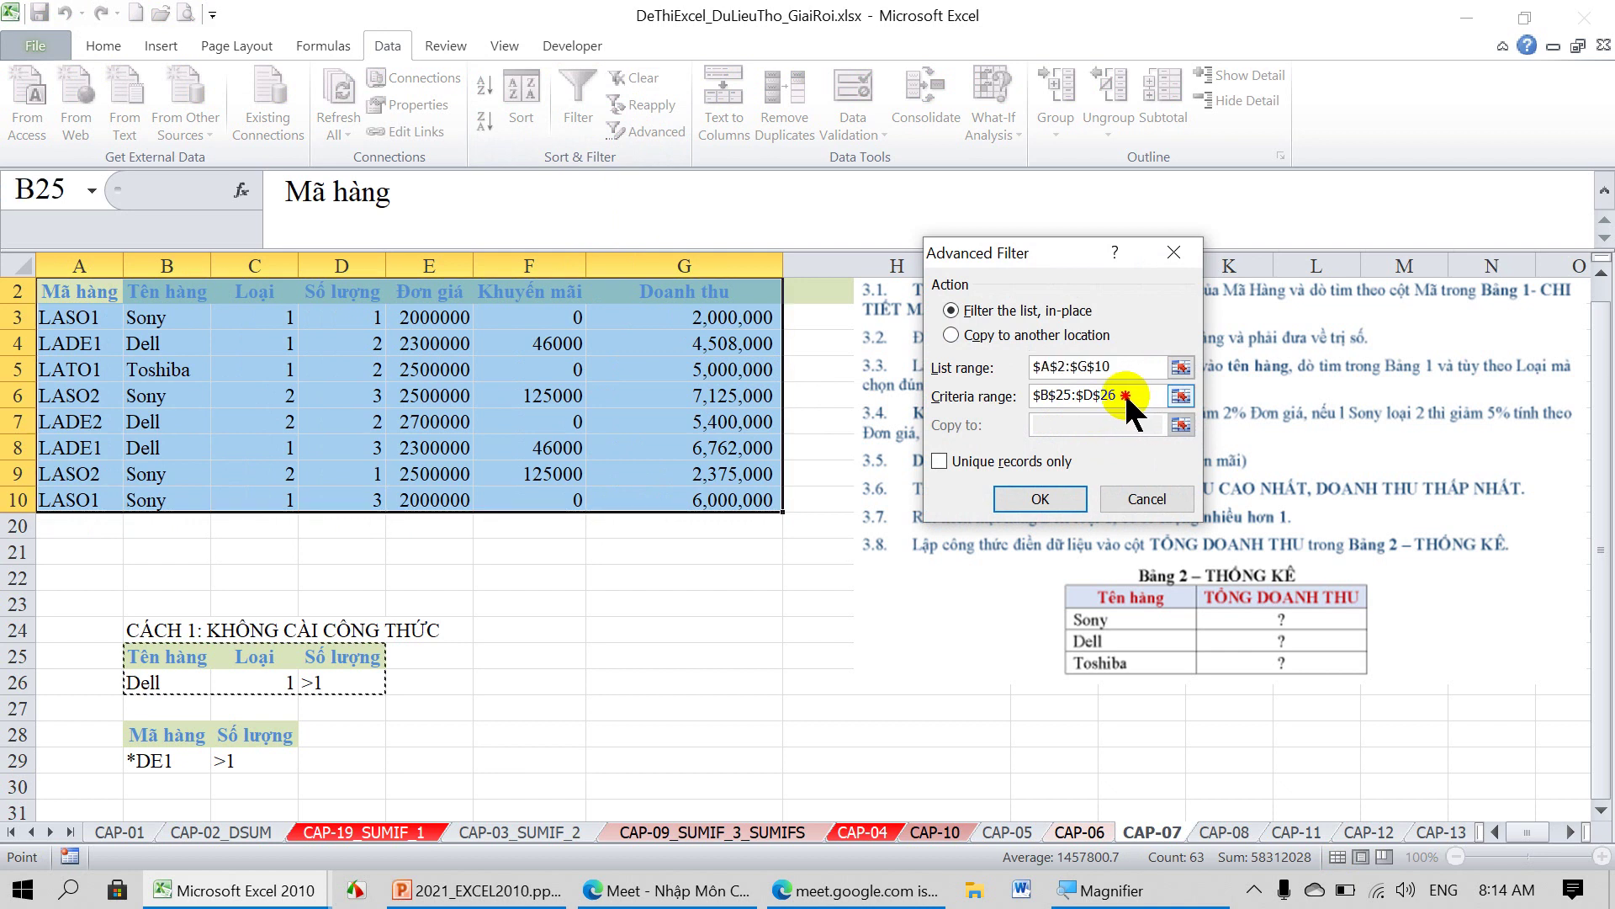
key("BackSpace")
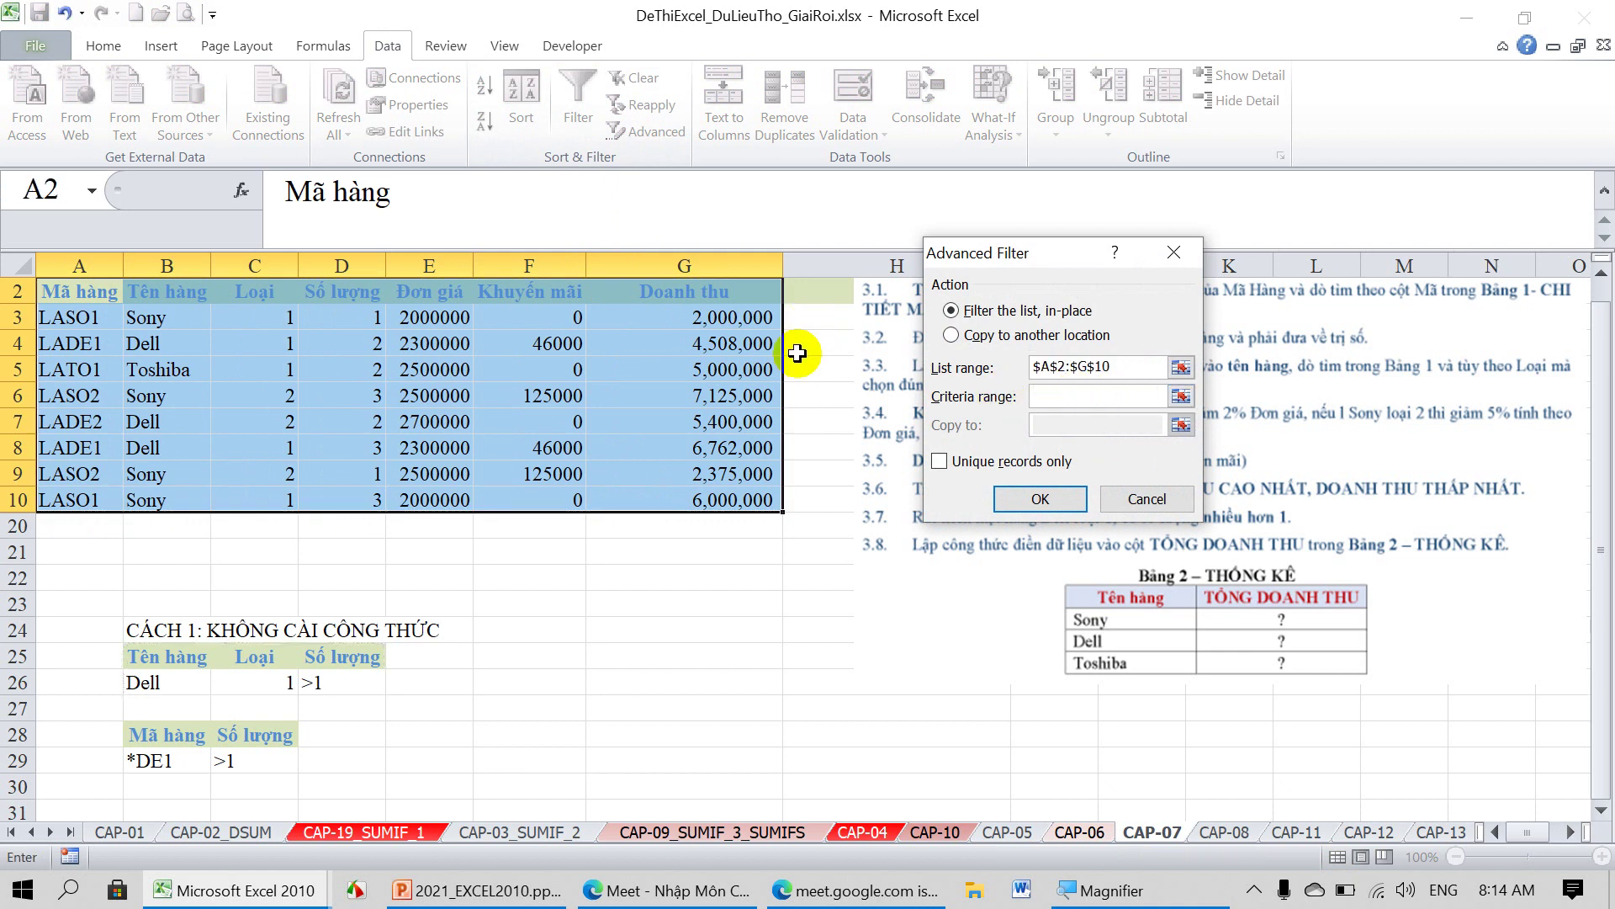
left_click_drag(139, 737, 234, 759)
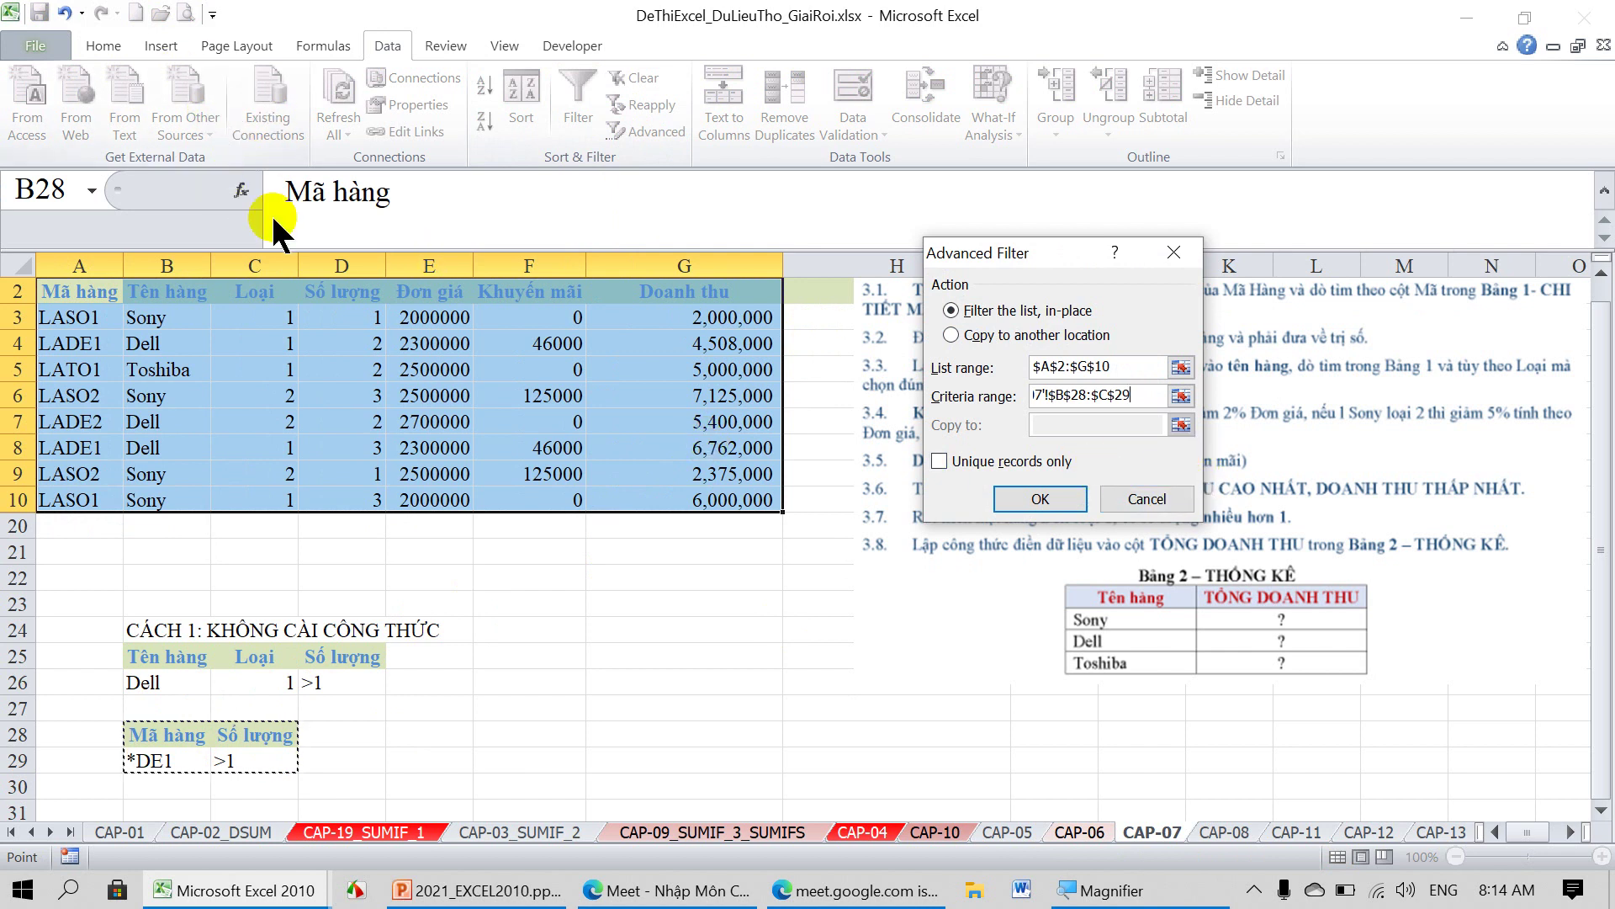
left_click(1043, 497)
left_click(517, 450)
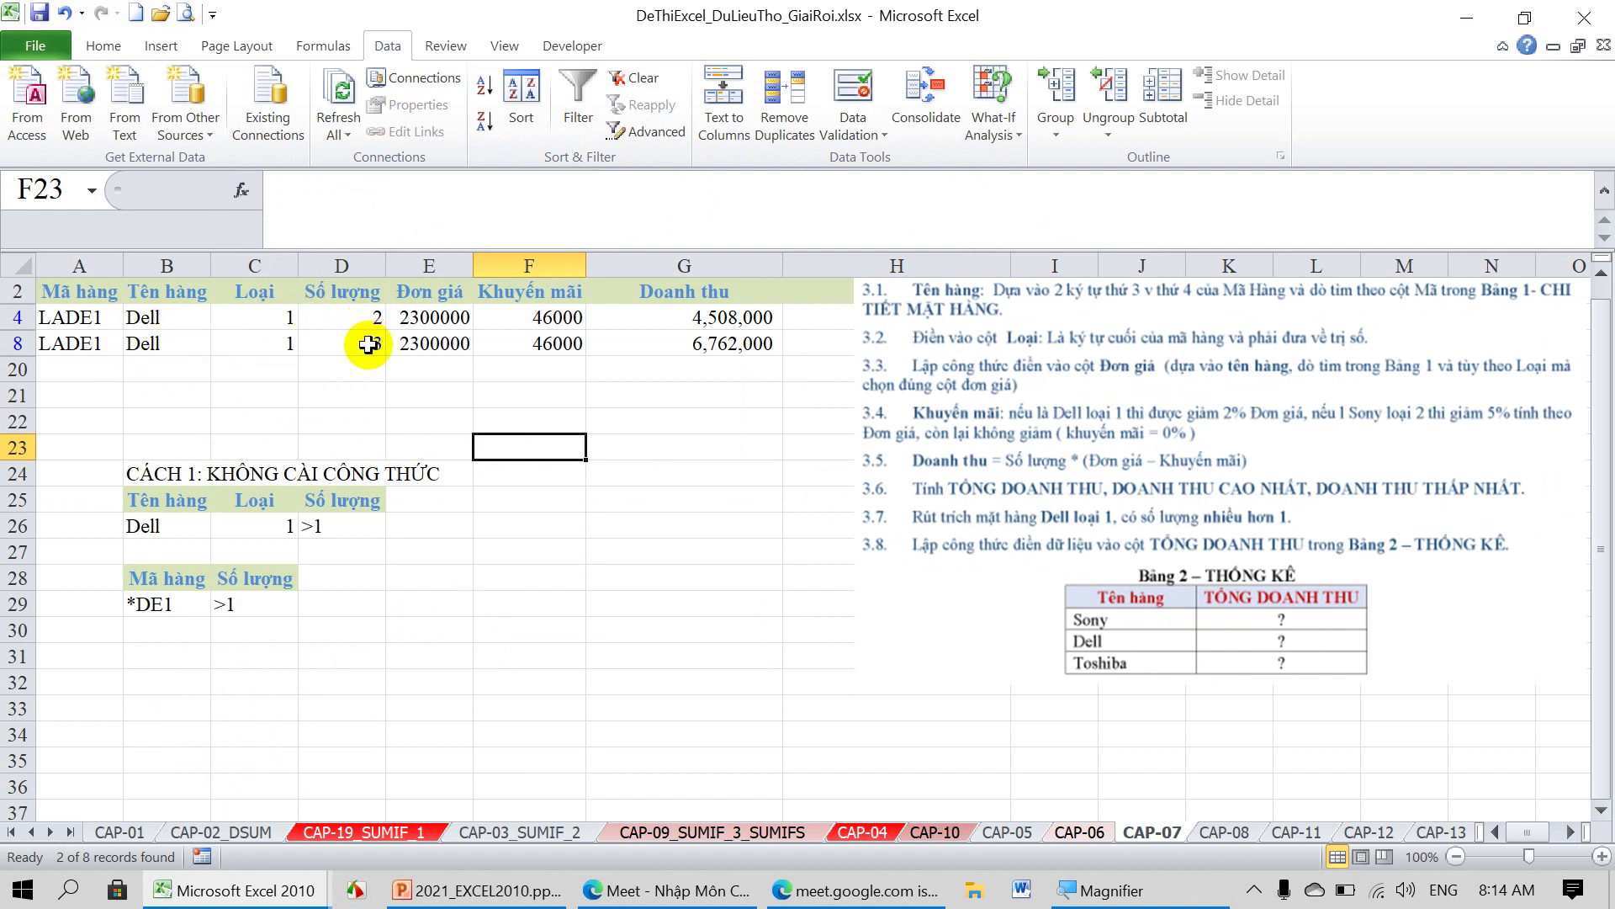
left_click(639, 75)
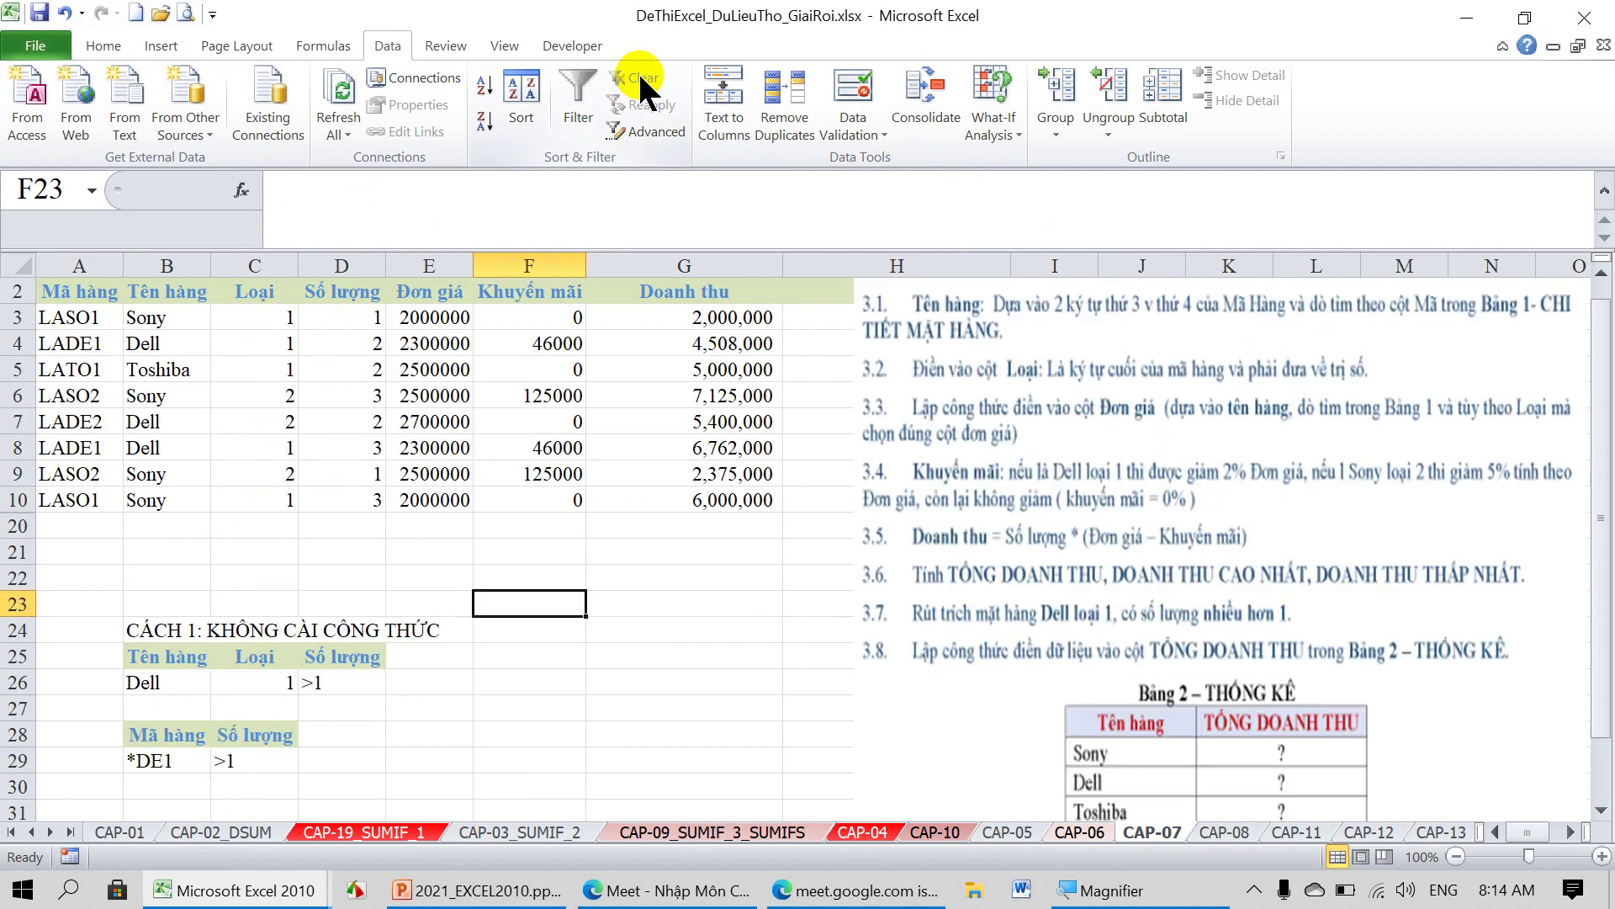
Copy the CÁCH 1 heading from B24 into G24 and shrink the instruction picture.
left_click(169, 630)
key("ctrl+c")
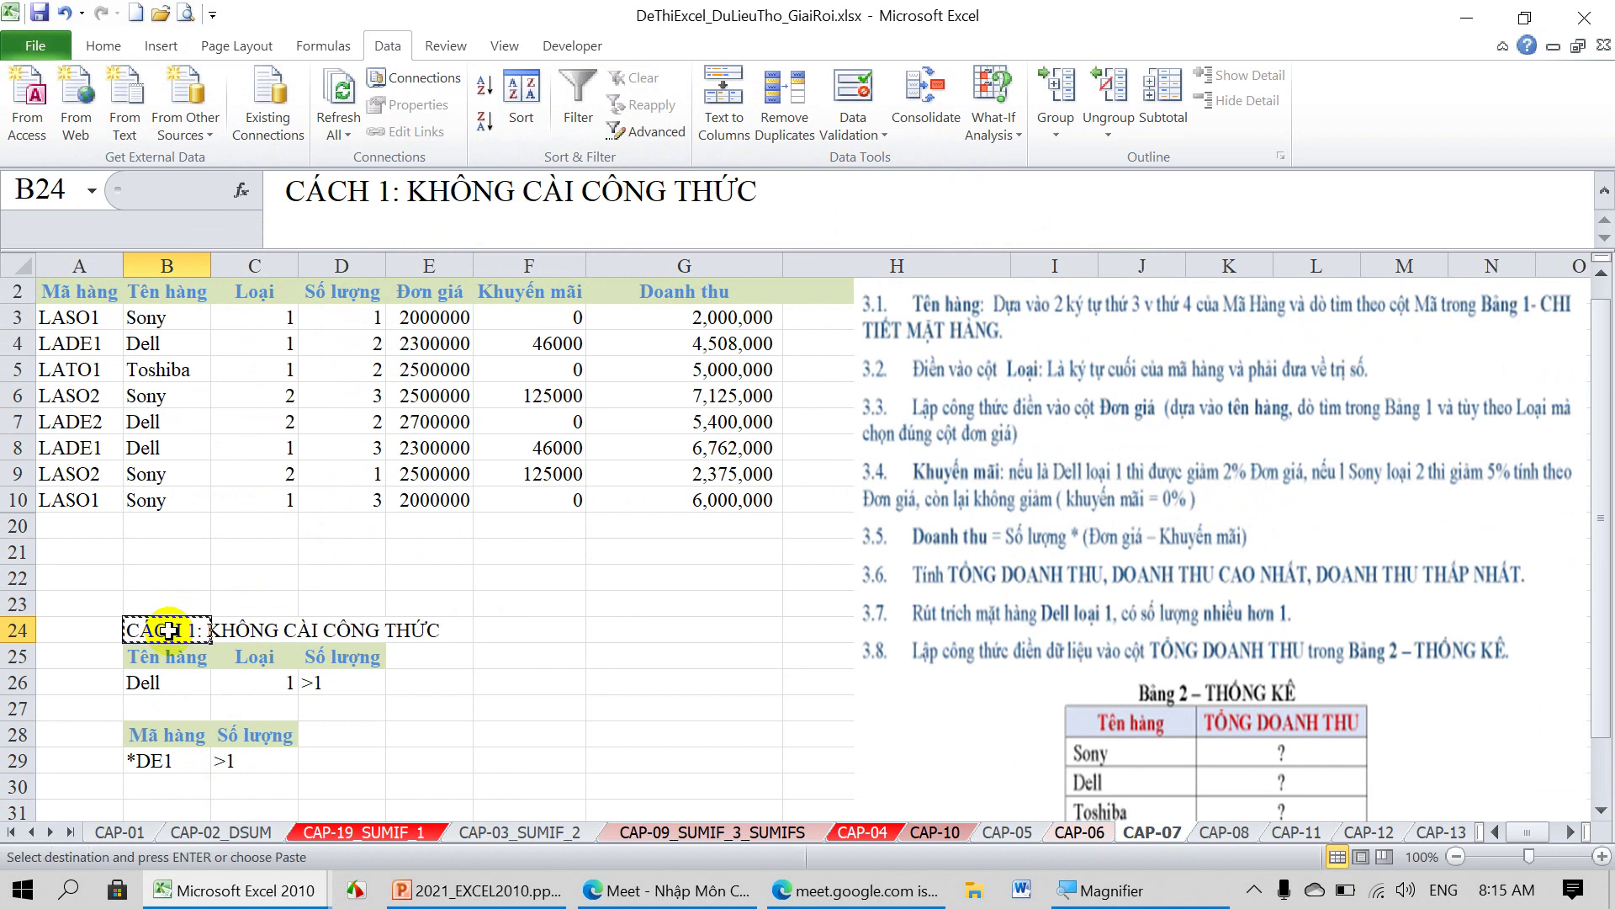
left_click(617, 638)
key("Return")
left_click(1034, 529)
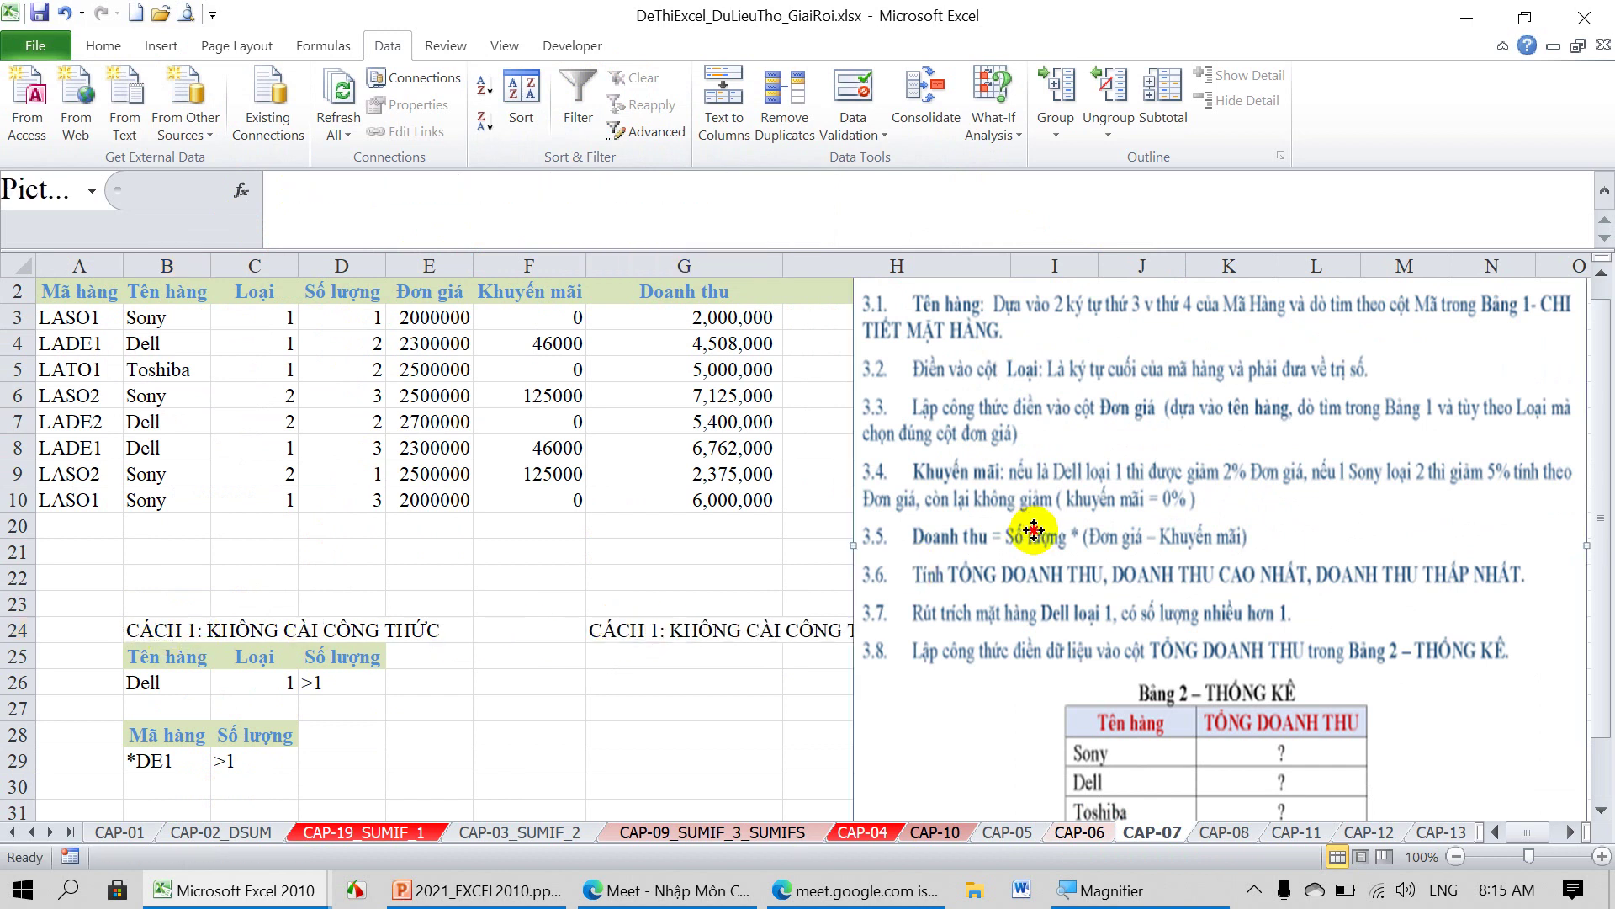
scroll(1031, 589, "down", 1)
scroll(1028, 631, "down", 1)
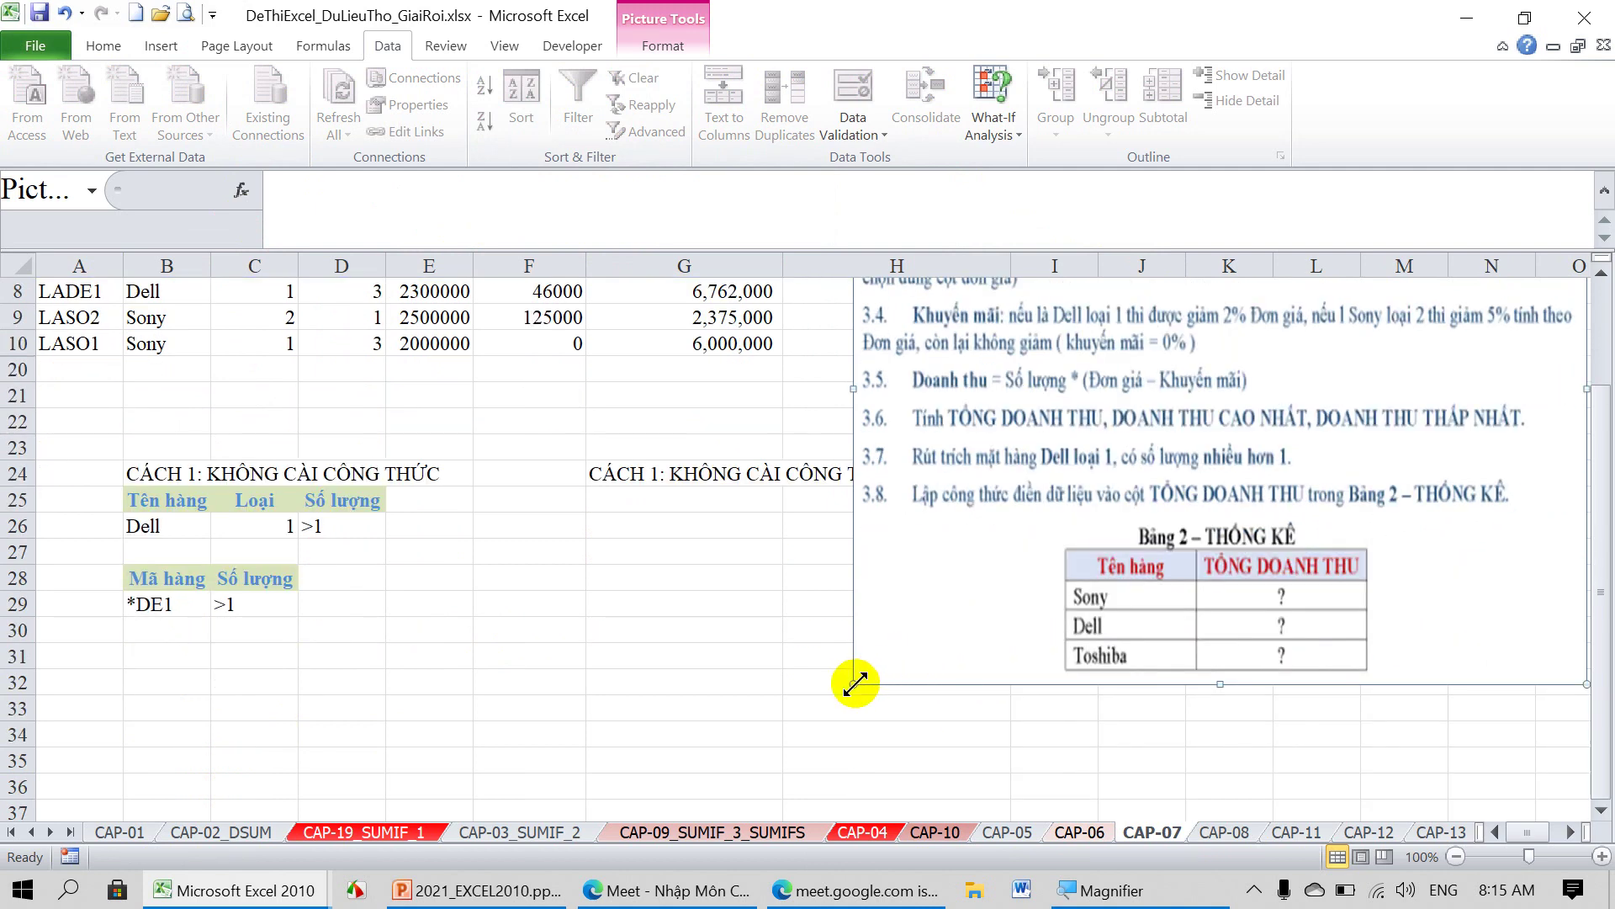
left_click_drag(855, 683, 1034, 538)
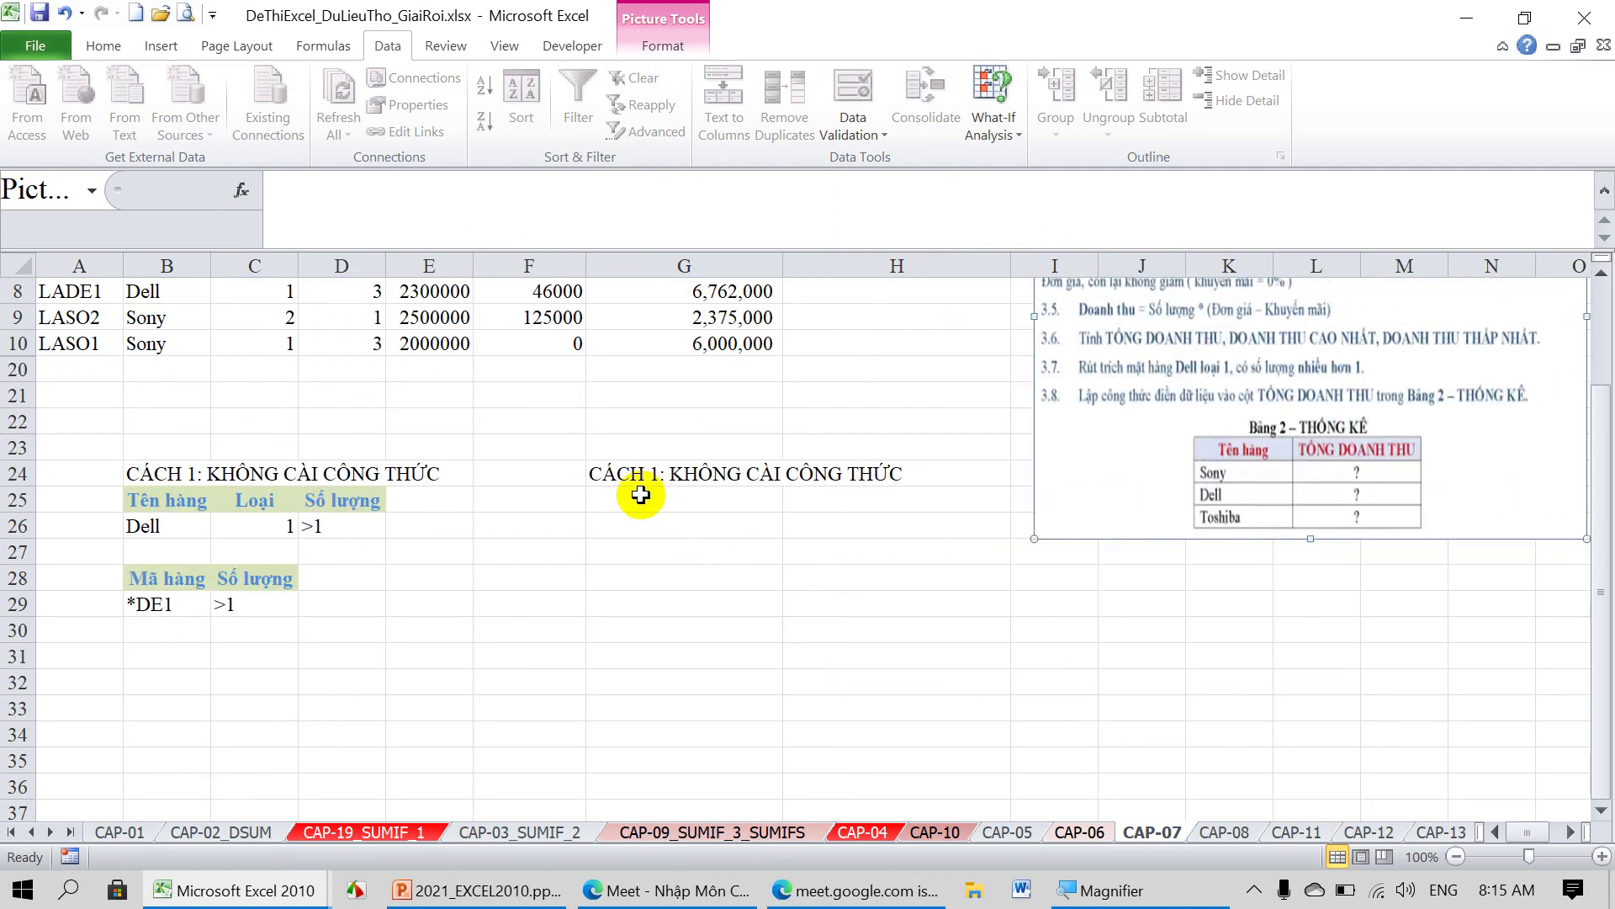
Rename the G24 heading to CÁCH 2: CÀI CÔNG THỨC, removing the word KHÔNG.
left_click(631, 472)
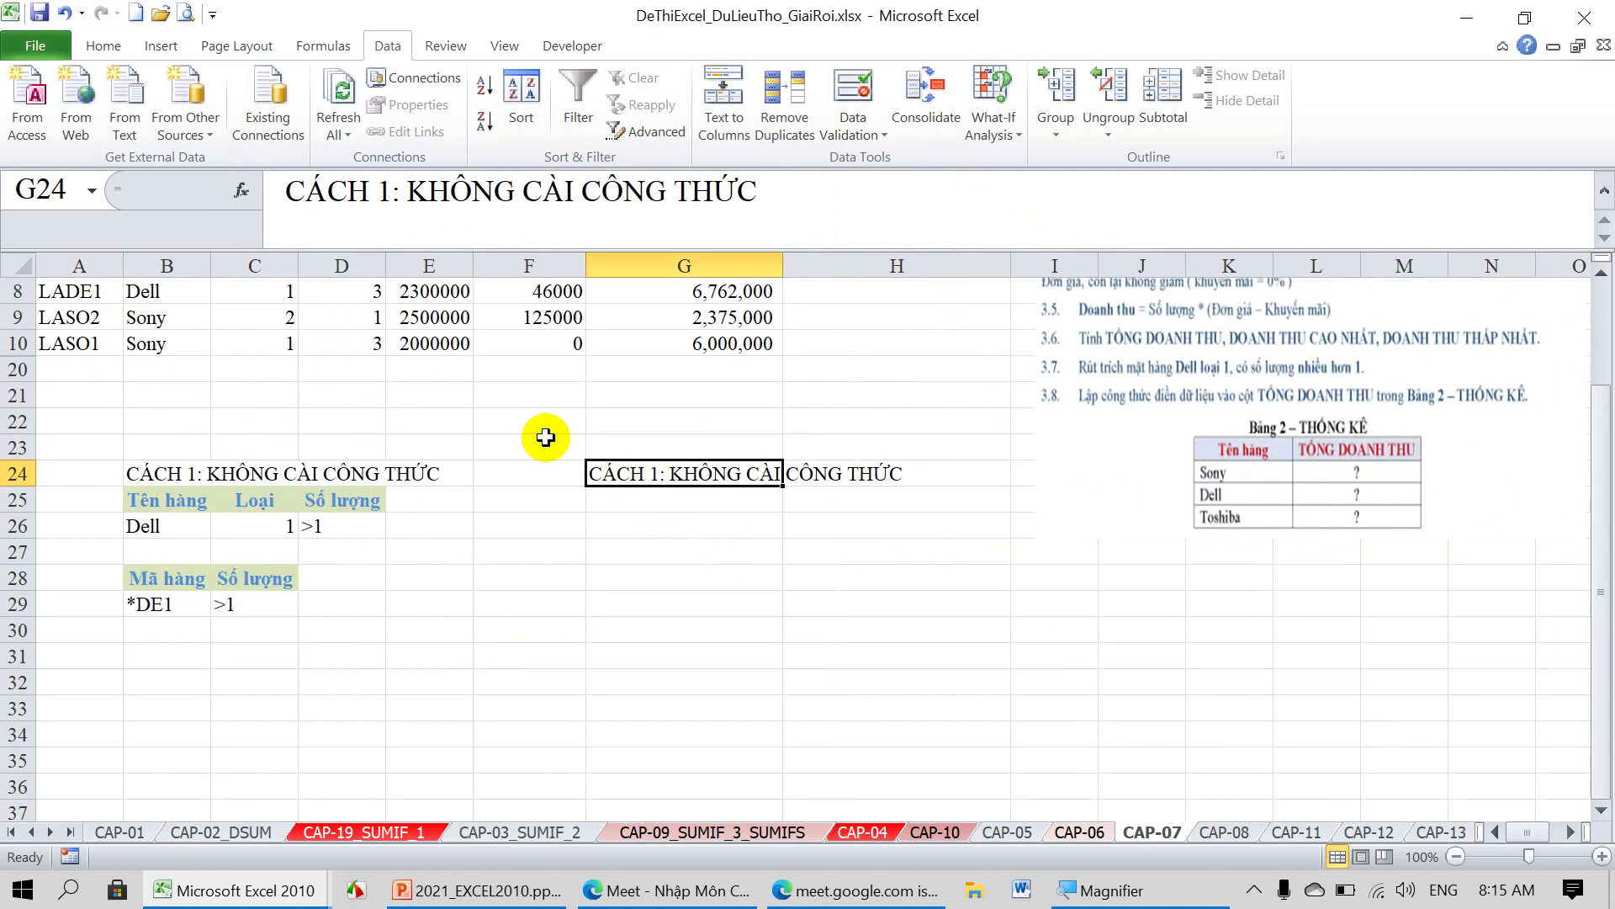
left_click(386, 189)
double_click(384, 189)
type("2")
left_click_drag(408, 193, 524, 193)
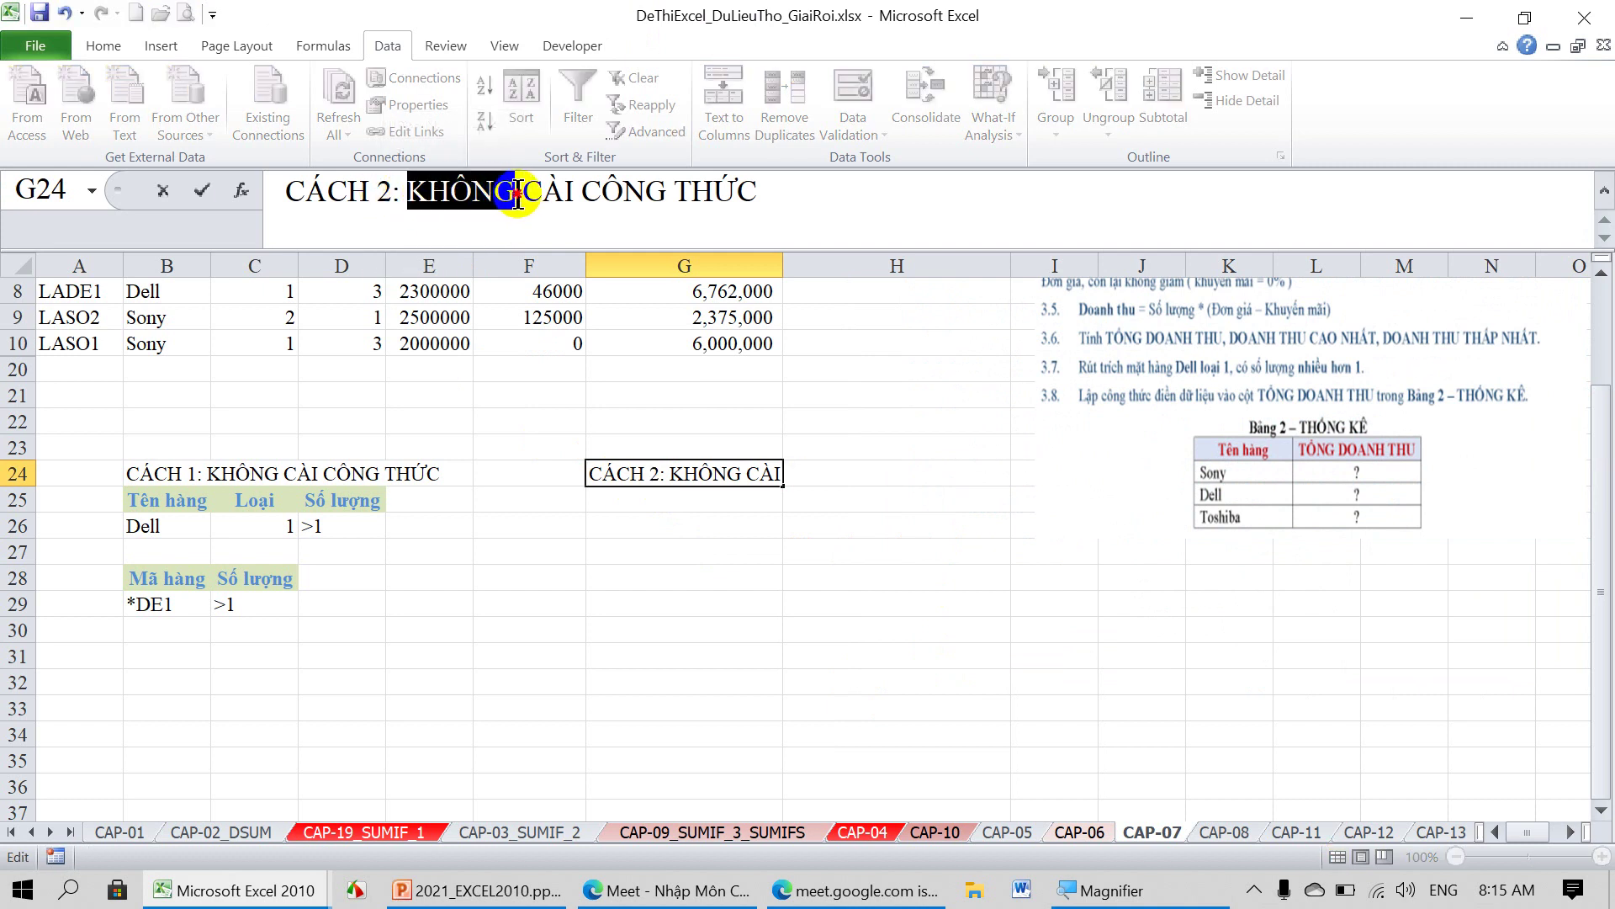
key("Delete")
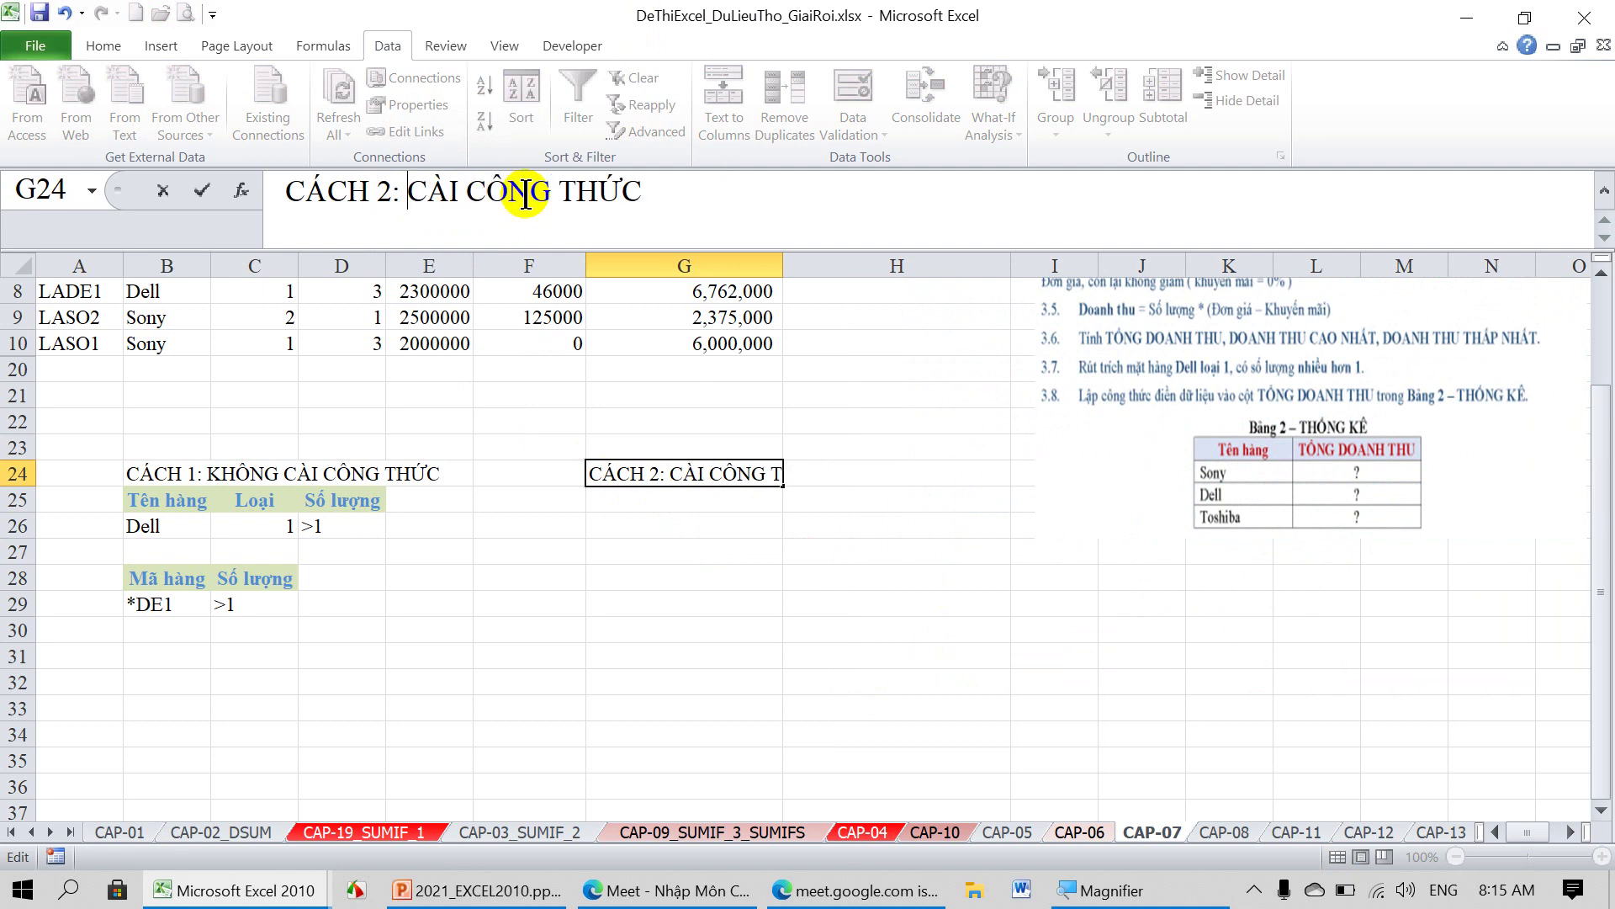
key("Return")
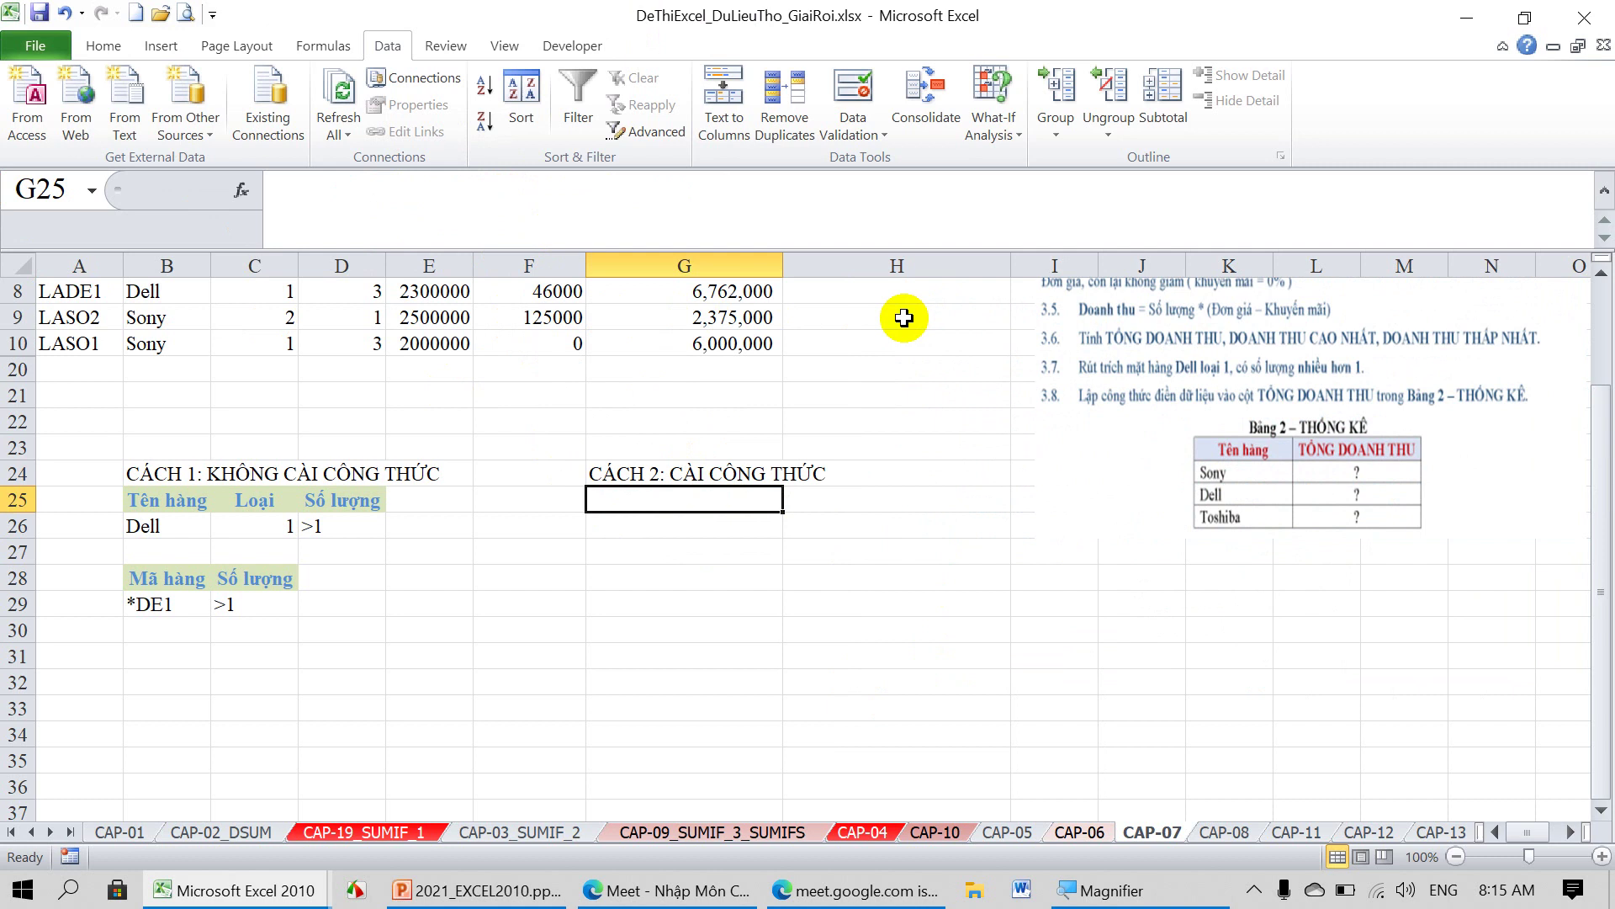
Enter DK as the criteria header in G25.
type("DK")
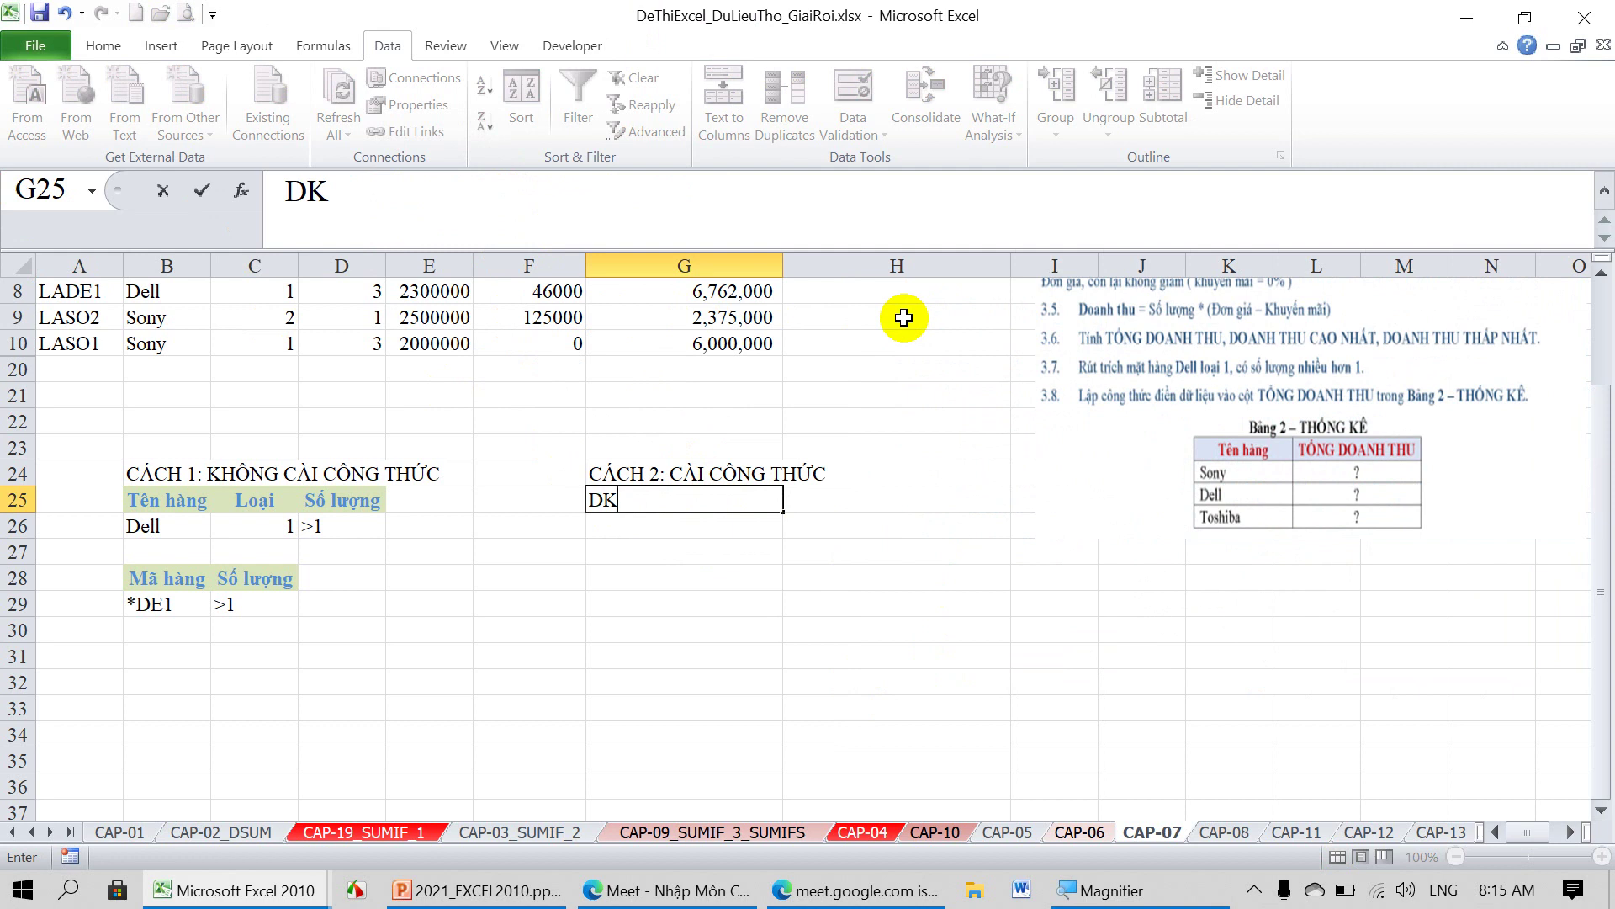
key("Return")
left_click(733, 500)
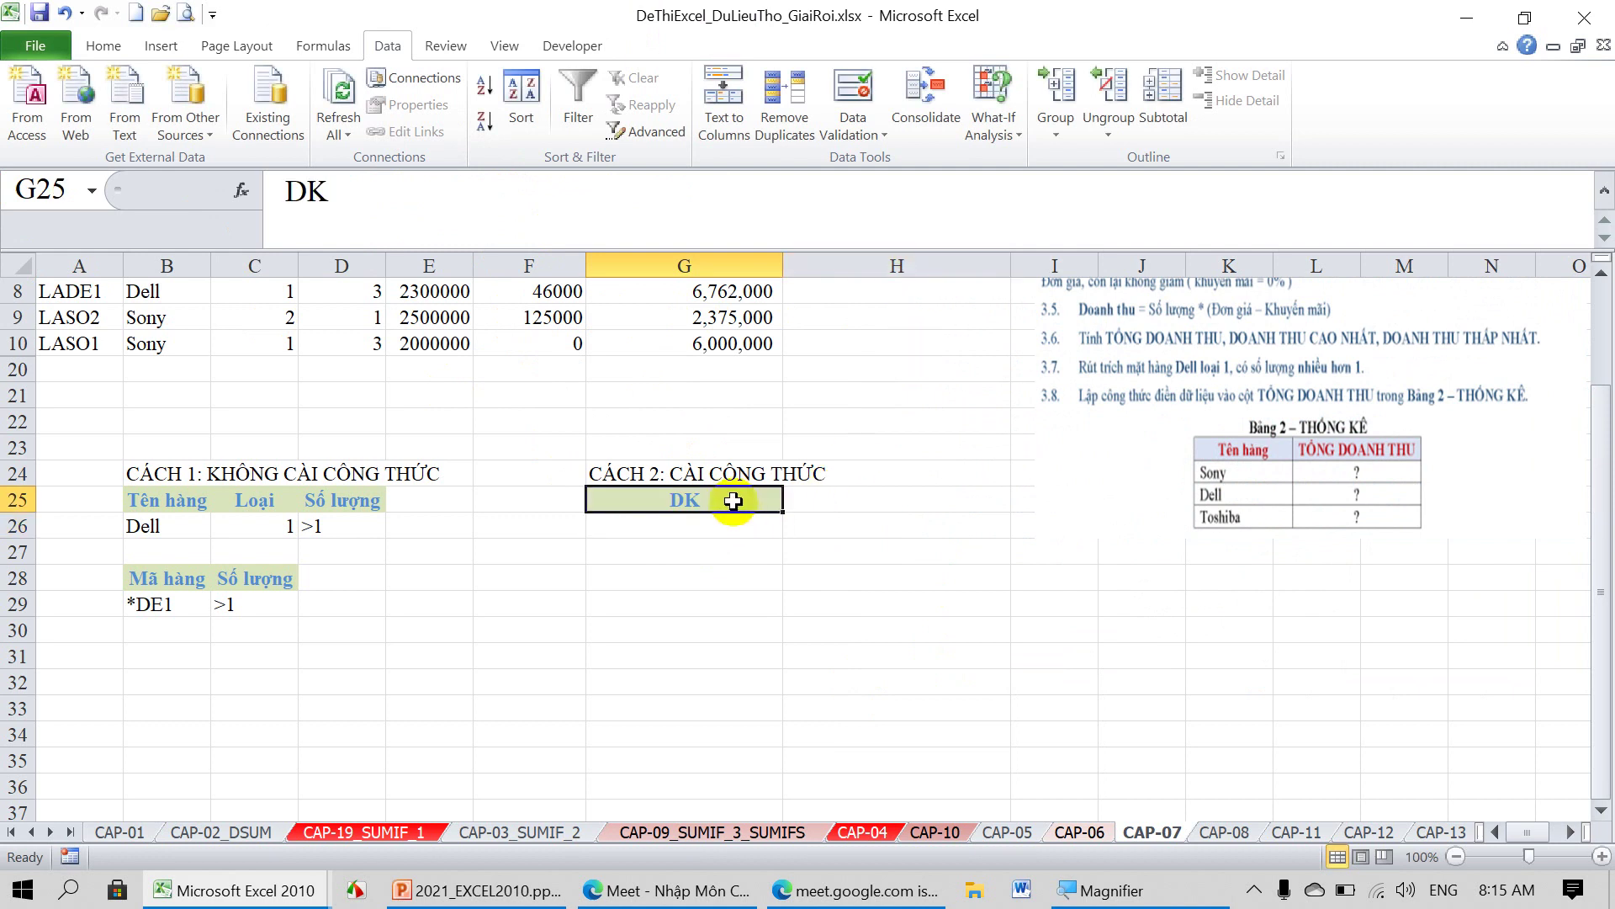
left_click(721, 526)
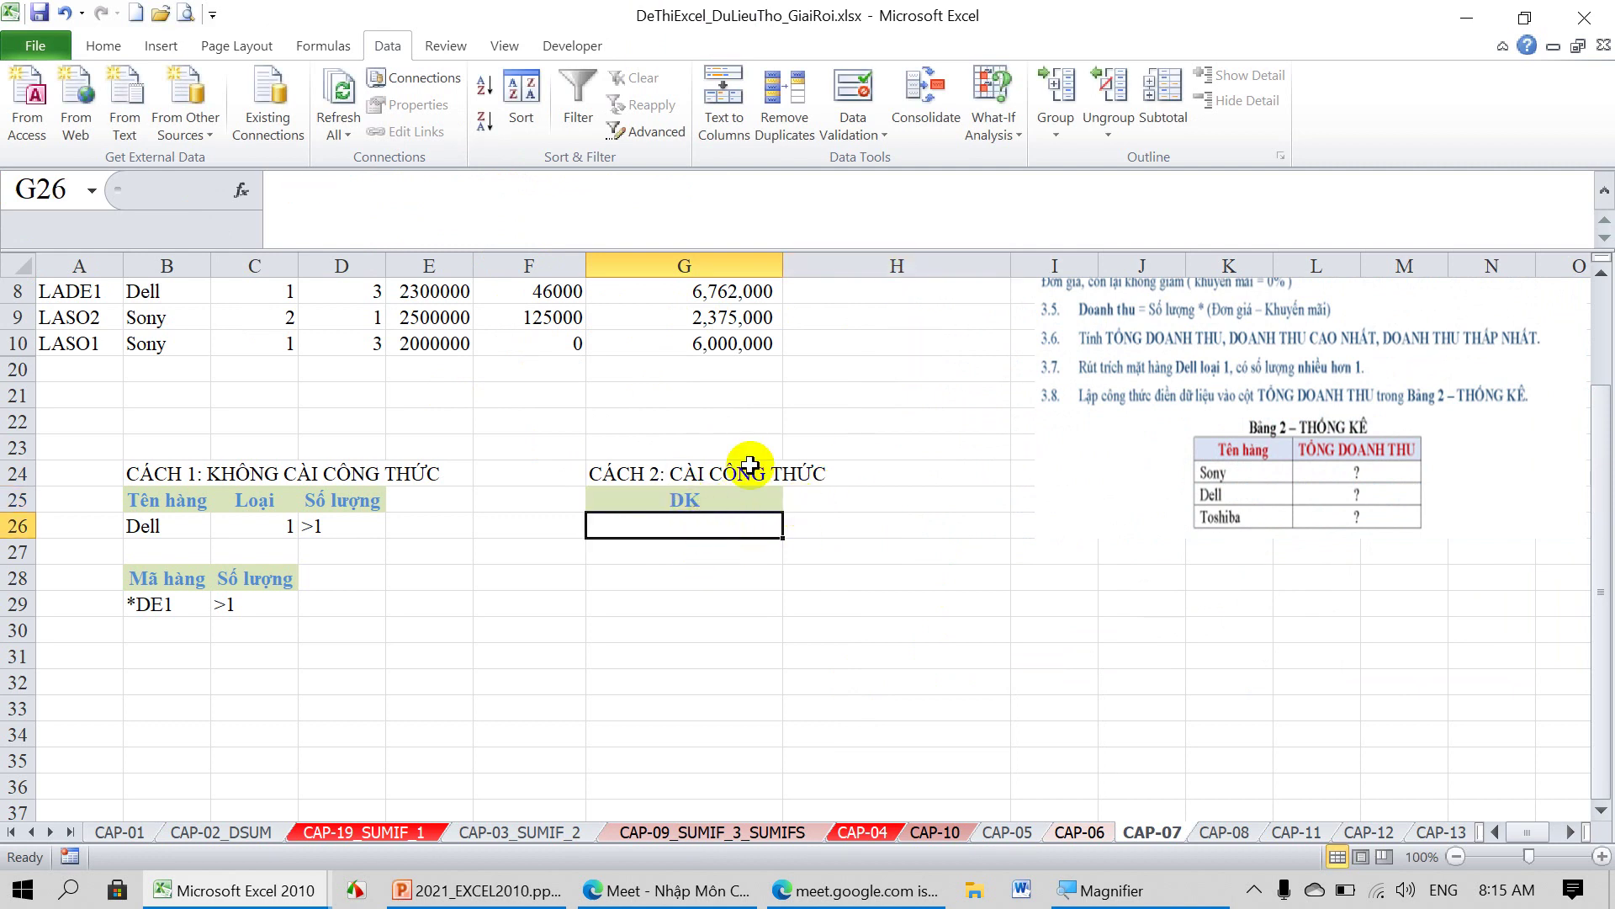
left_click(673, 500)
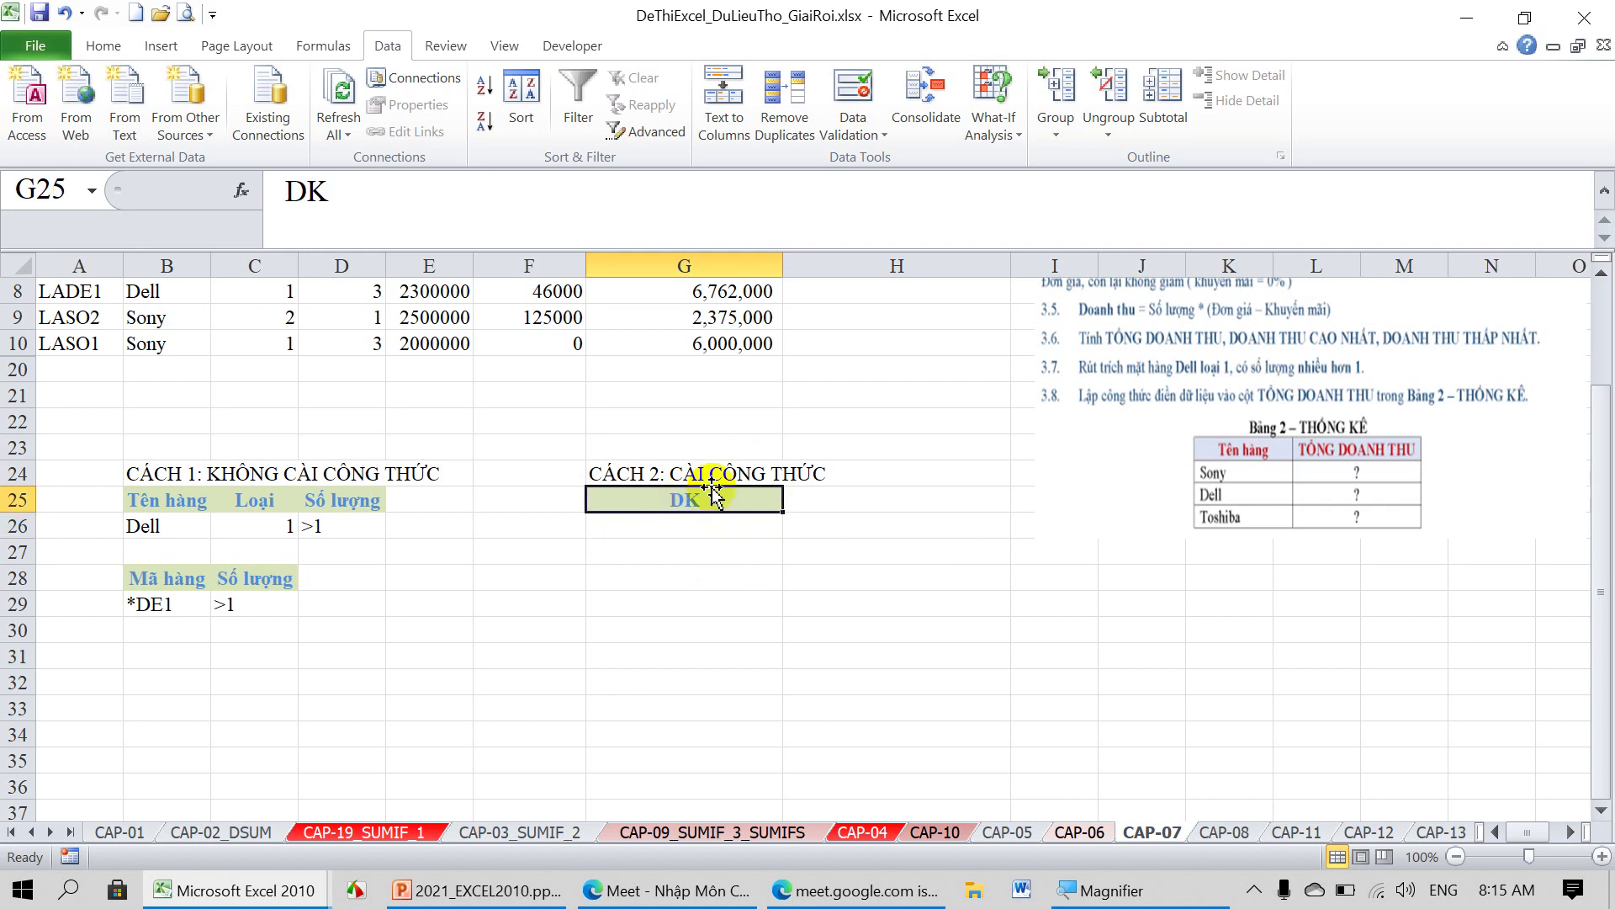
scroll(711, 496, "up", 3)
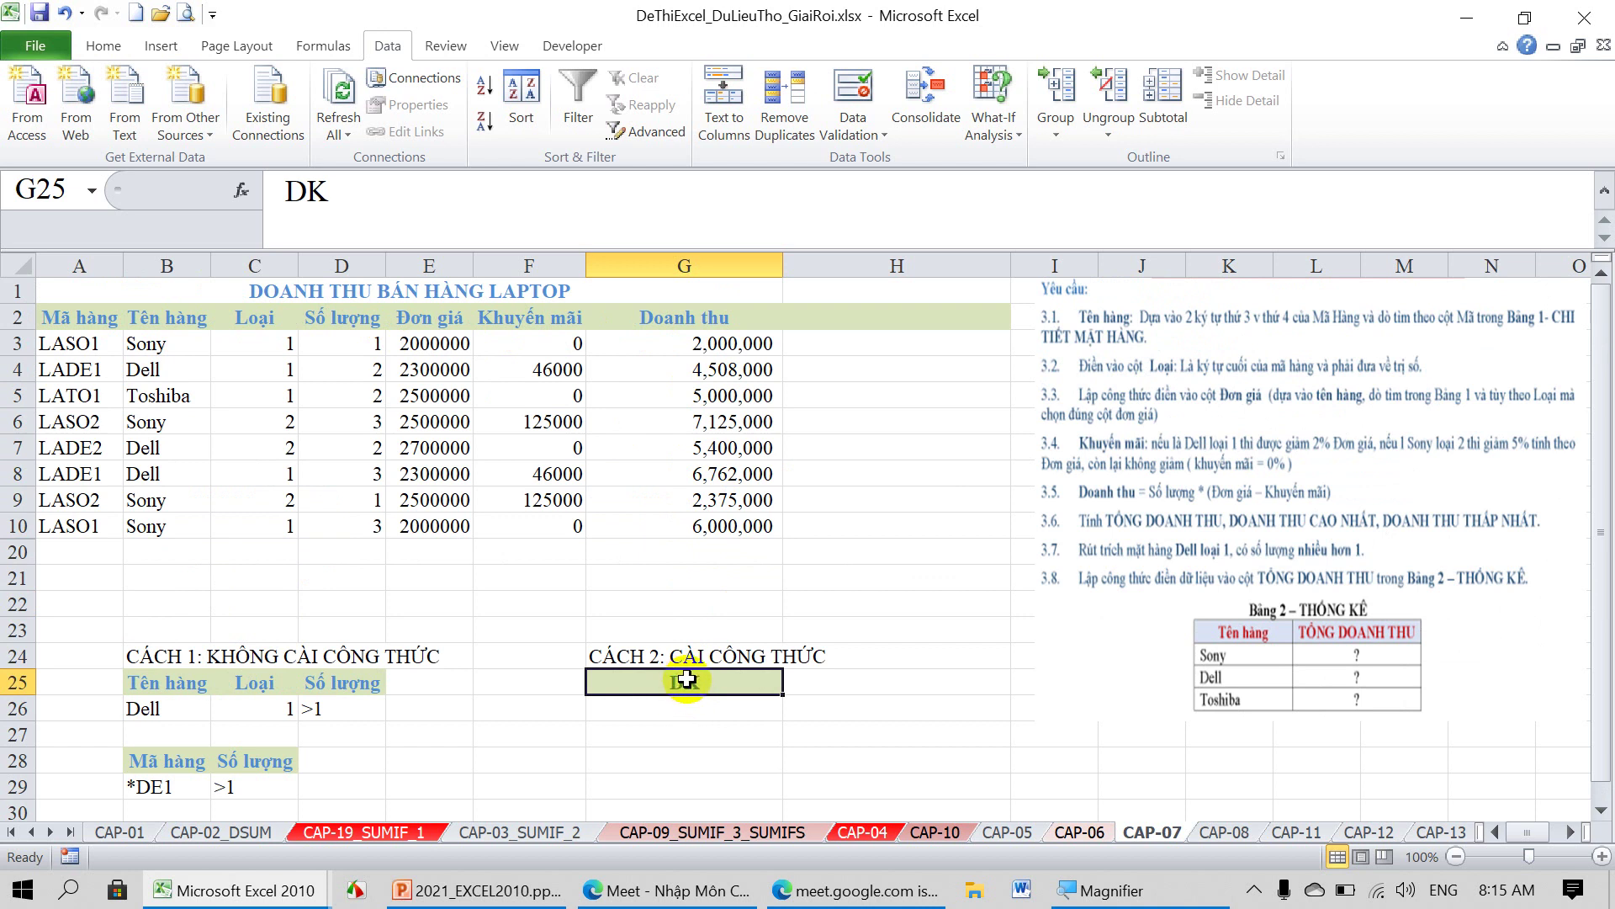
scroll(683, 673, "down", 1)
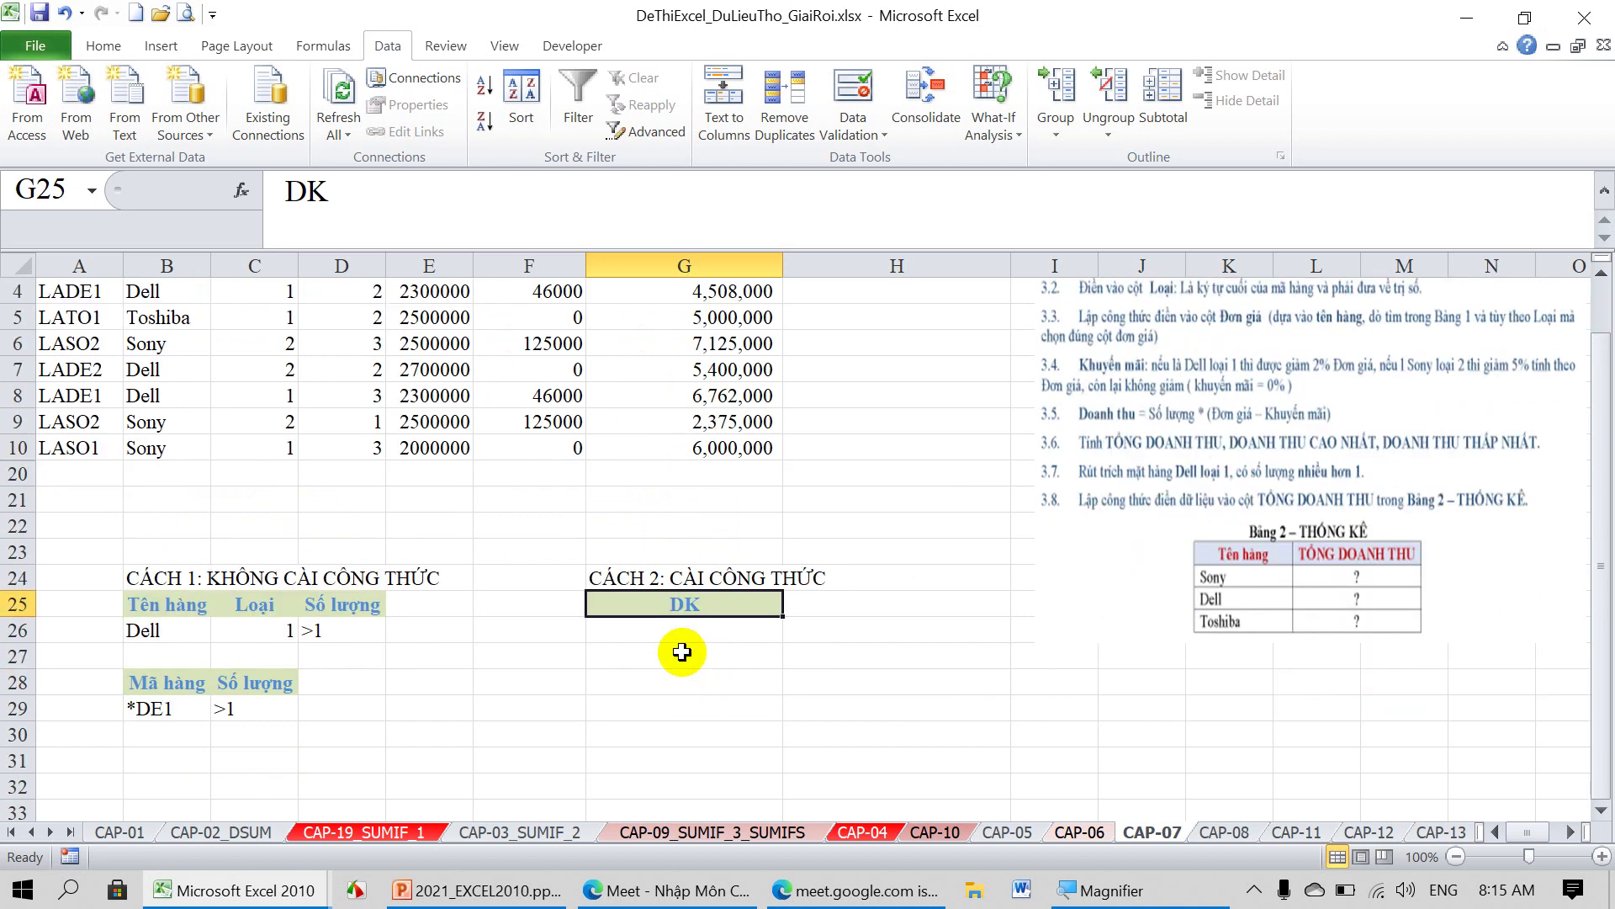
Enter =AND(B3="Dell",C3=1,D3>1) in G26, which shows FALSE.
left_click(684, 634)
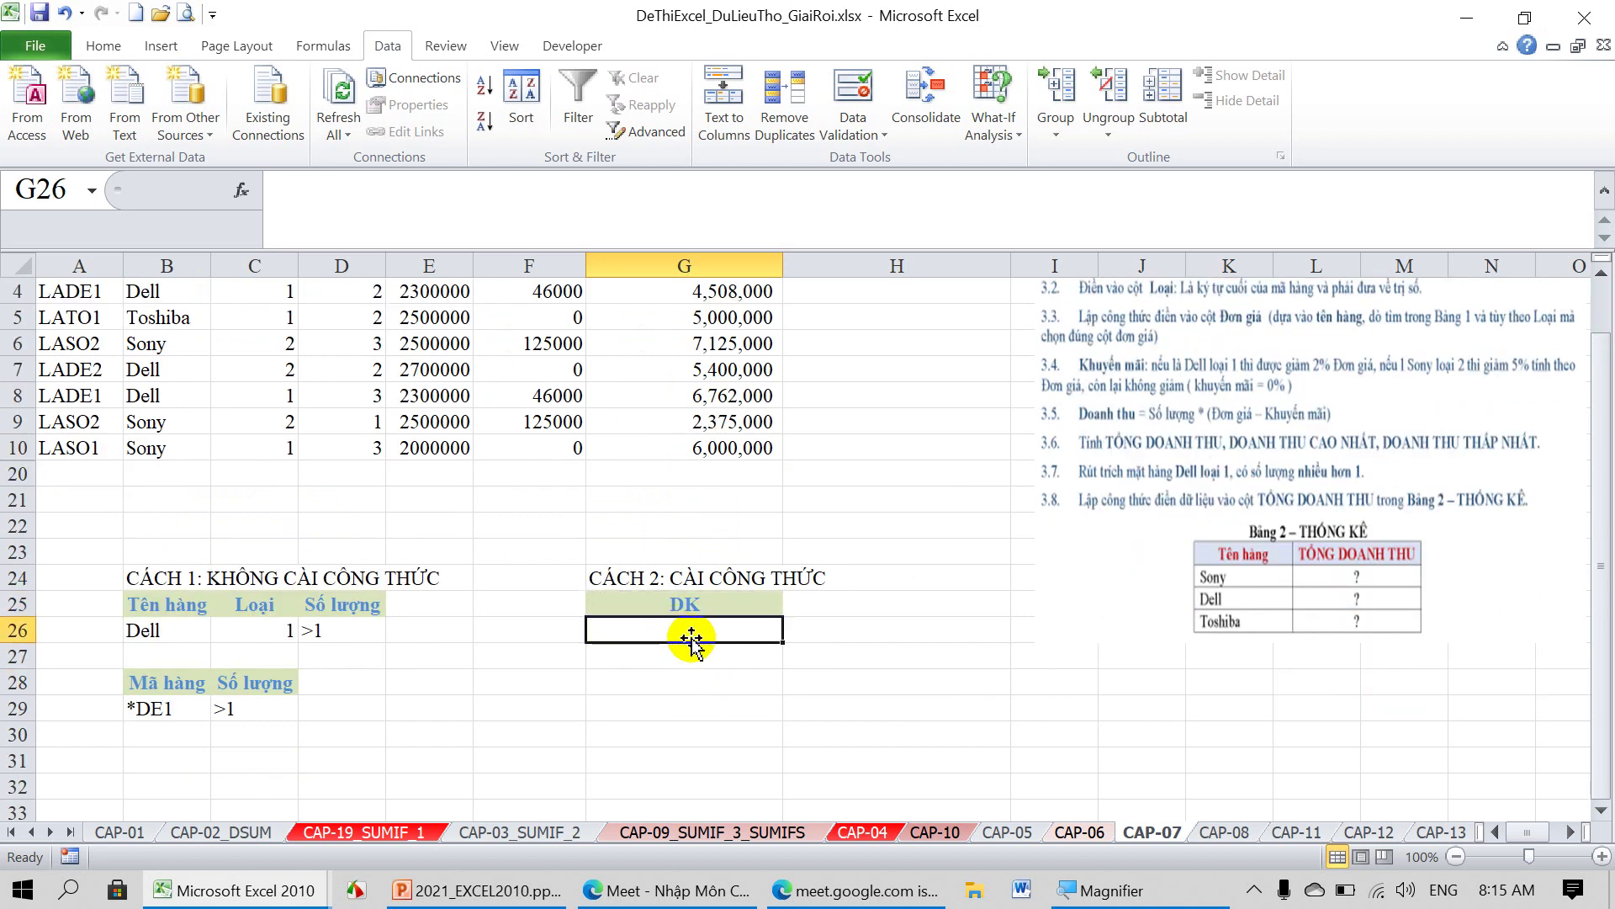
type("=")
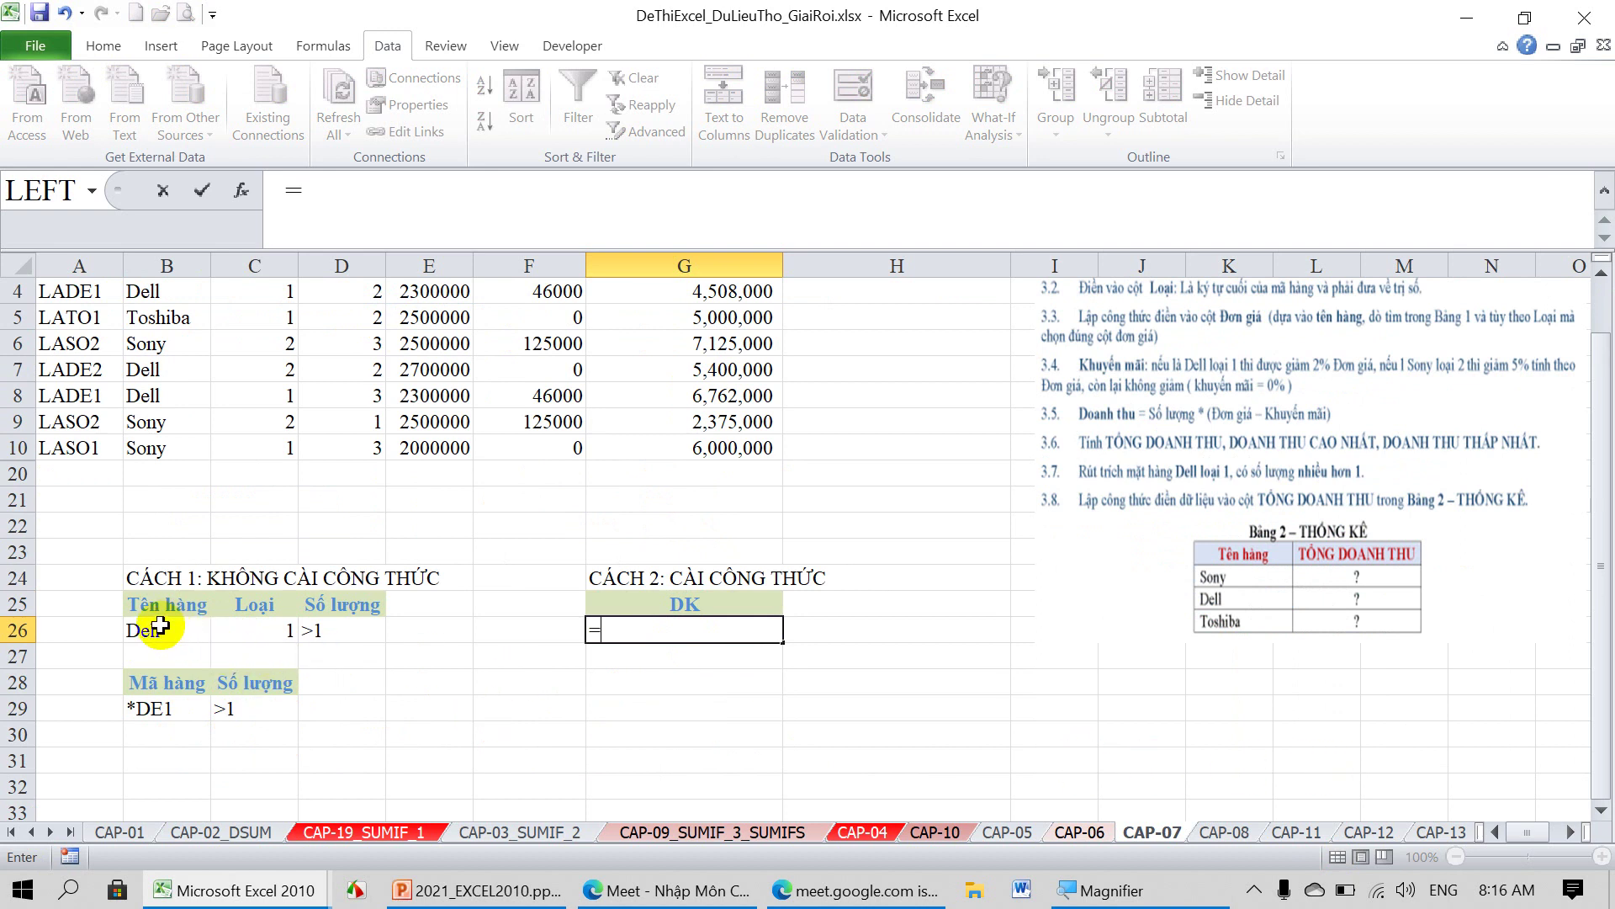
type("ND(")
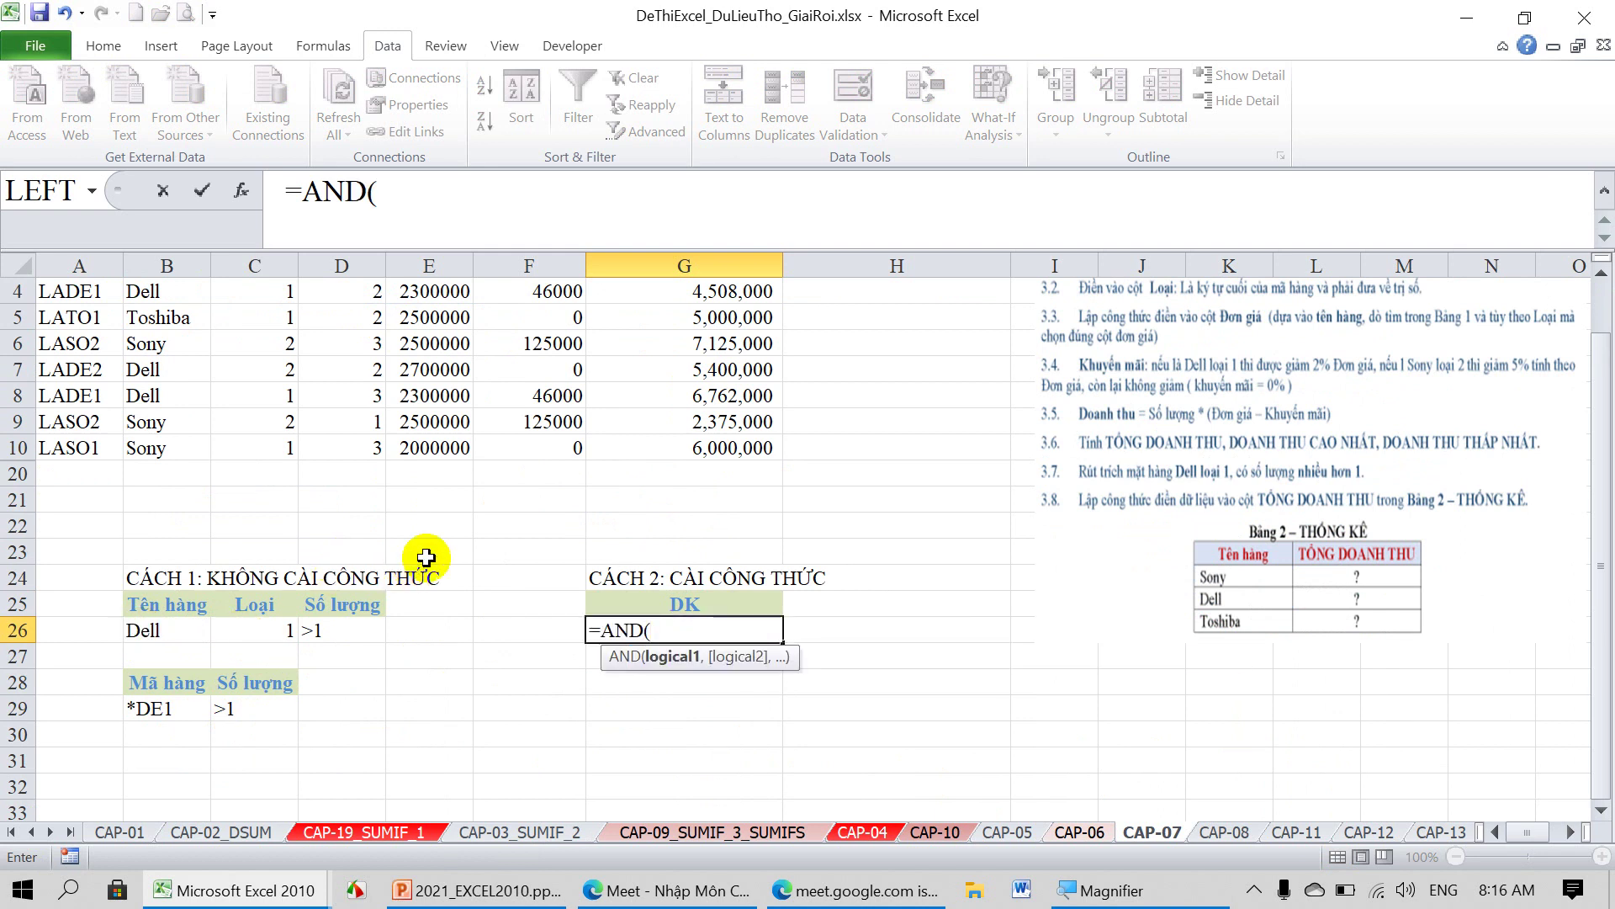
scroll(645, 533, "up", 1)
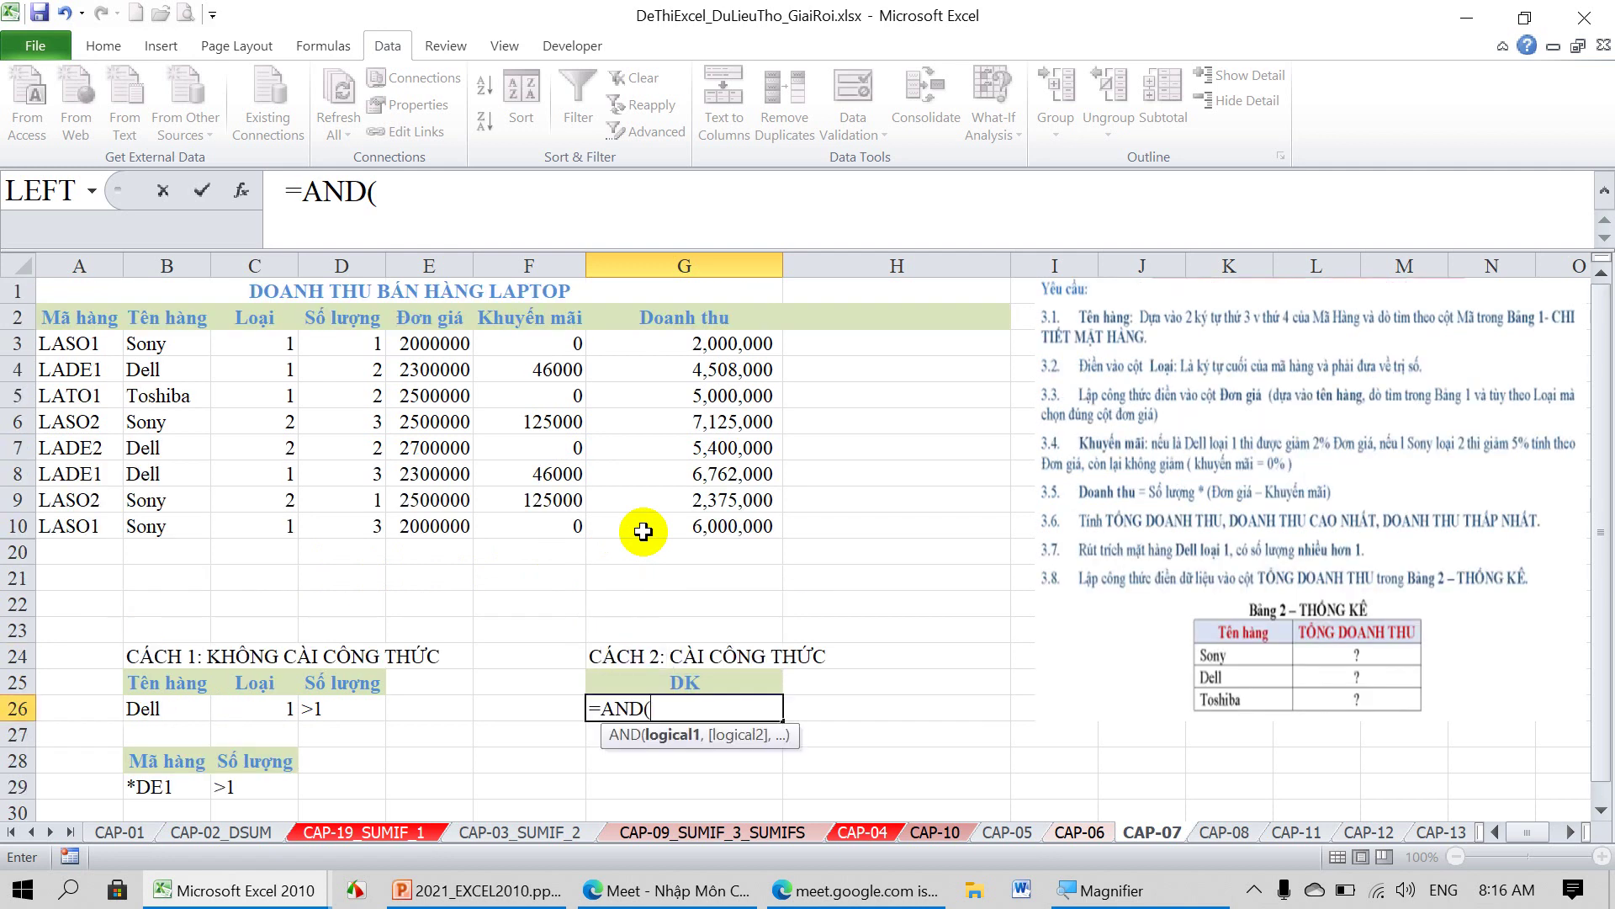
left_click(135, 343)
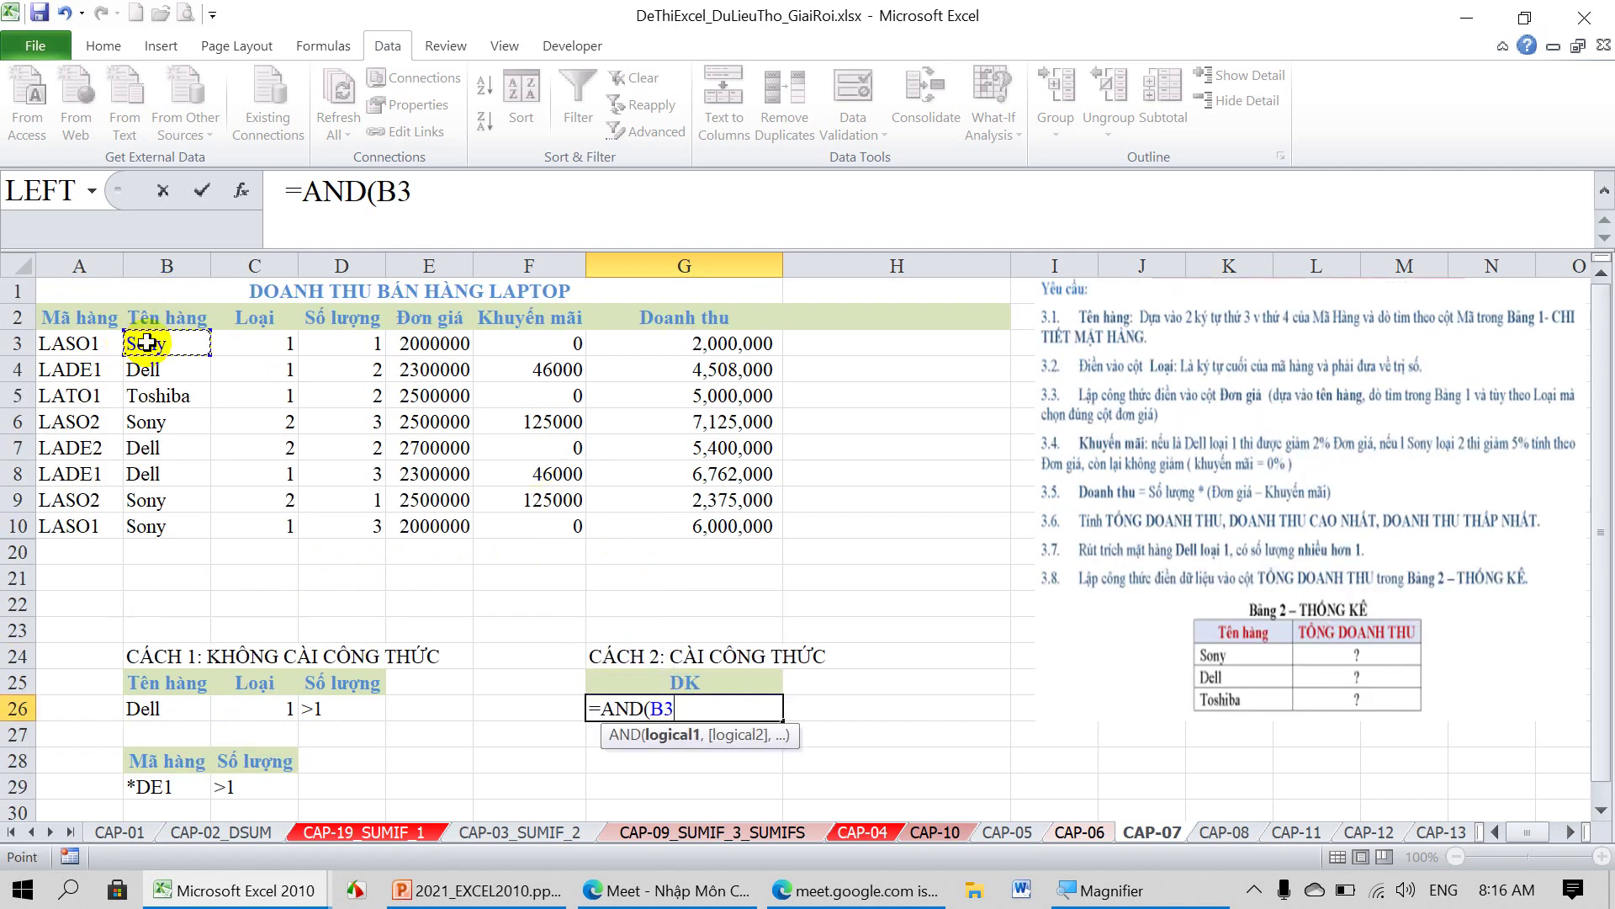
left_click(581, 210)
type("=\"")
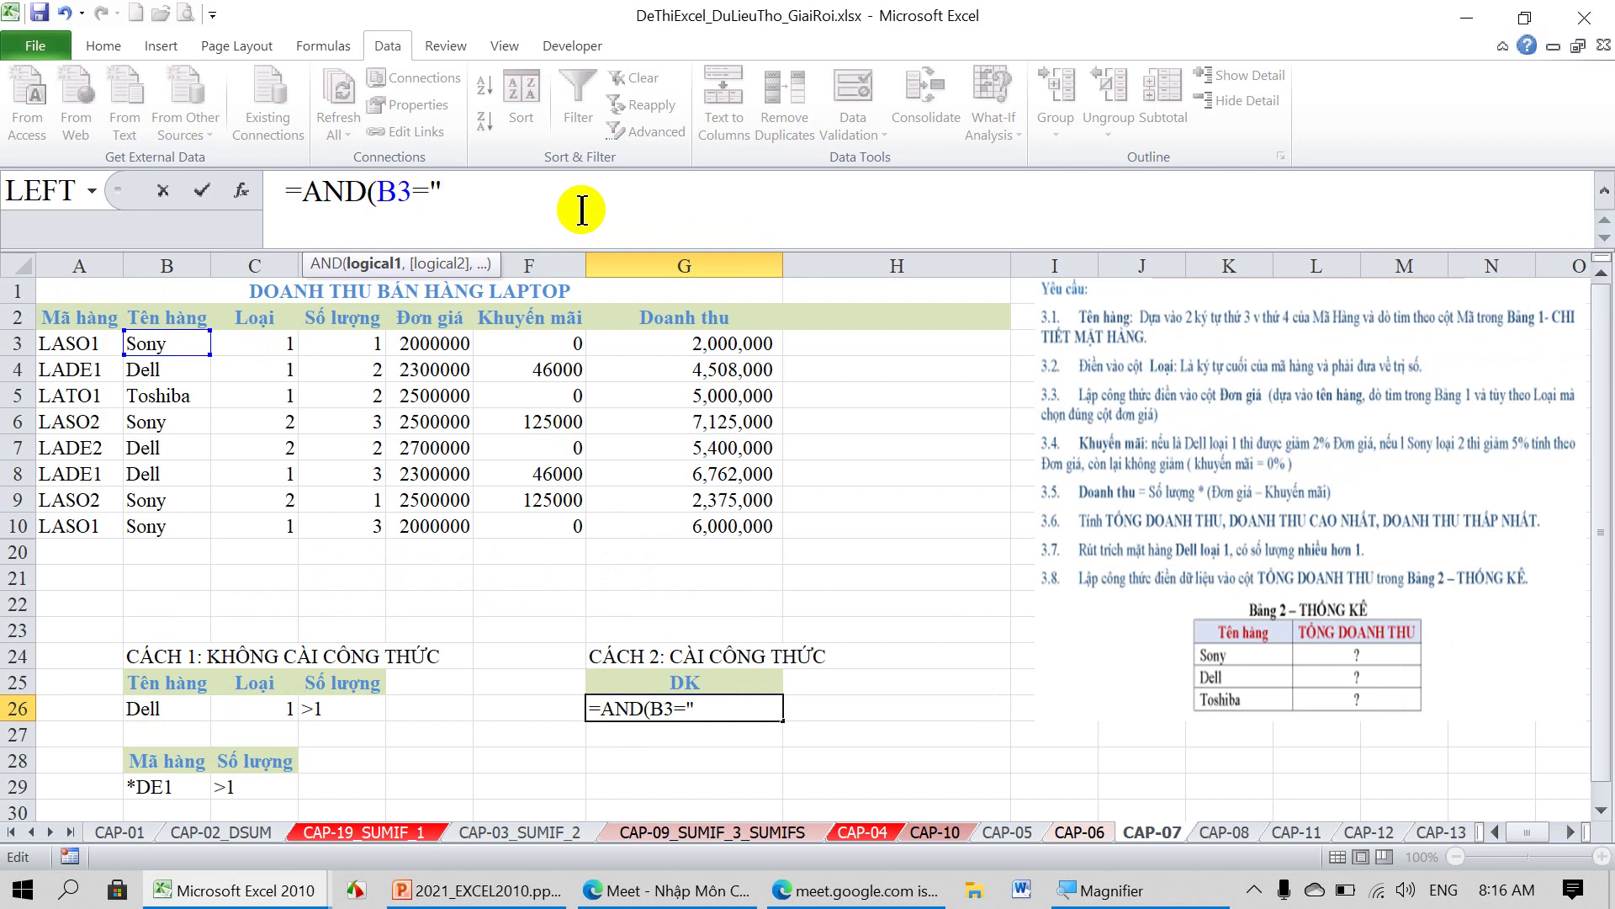
type("Dell\"")
type(",")
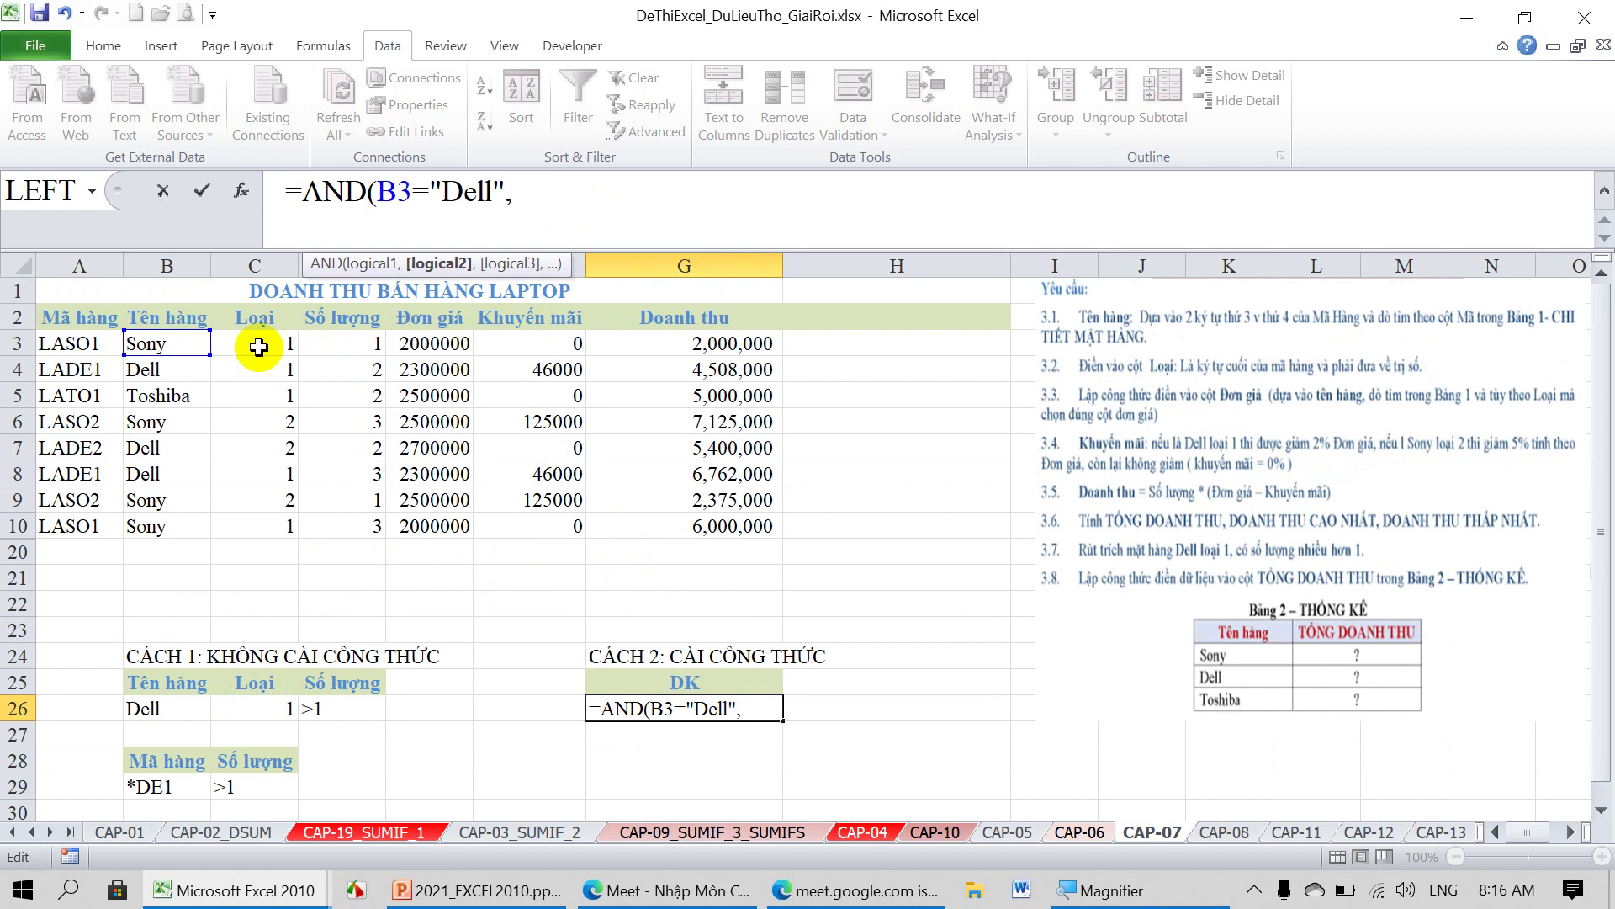
left_click(258, 347)
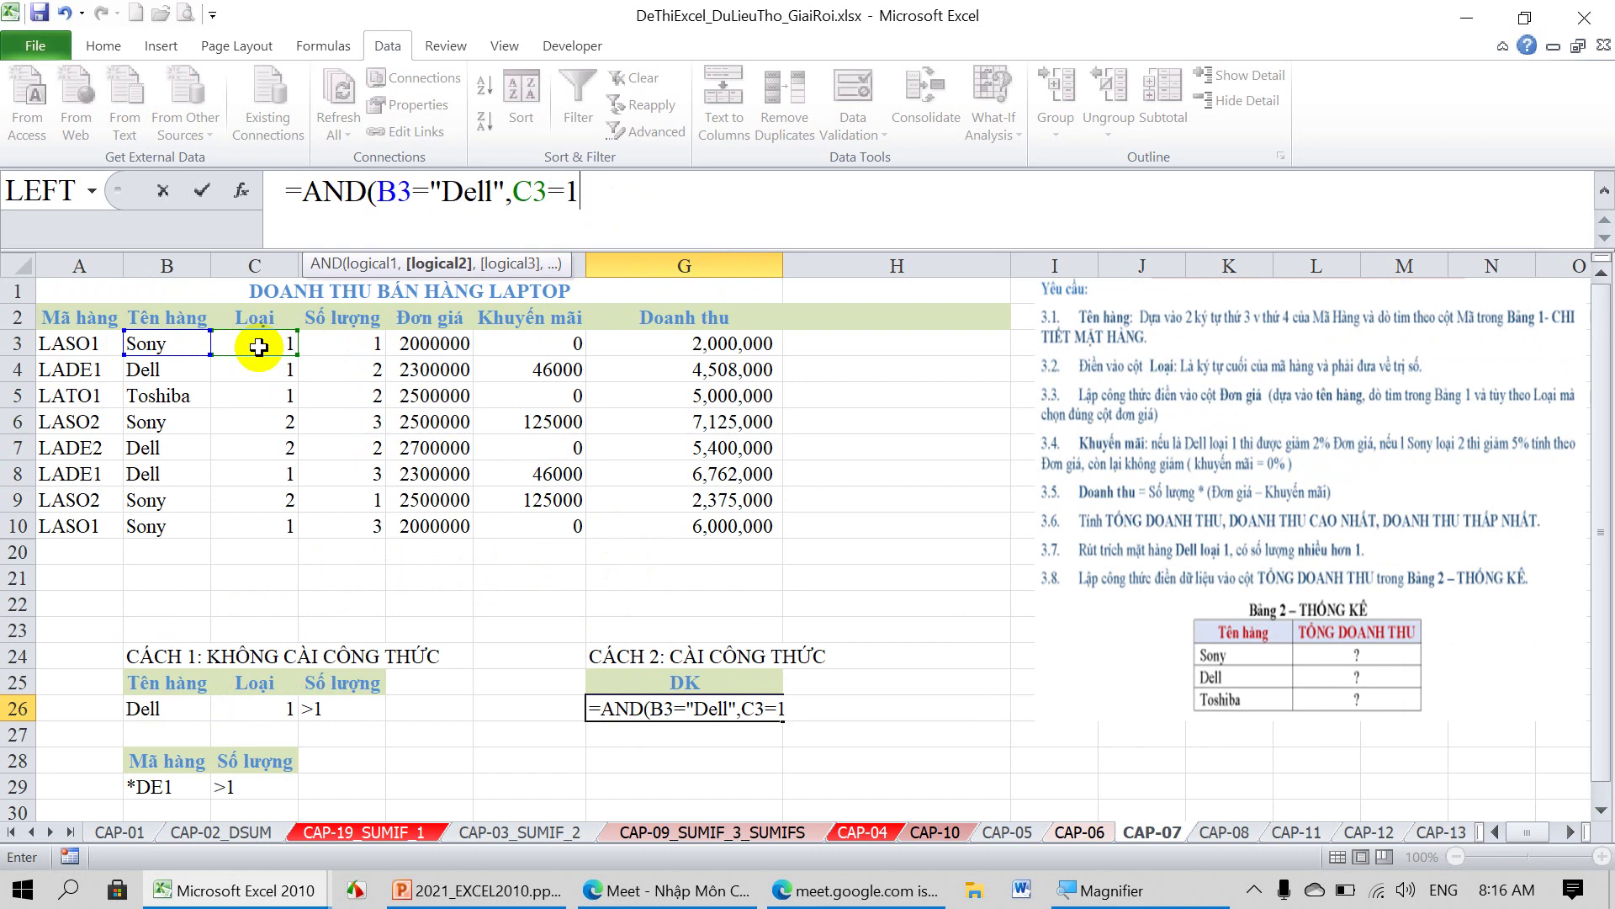
type(",")
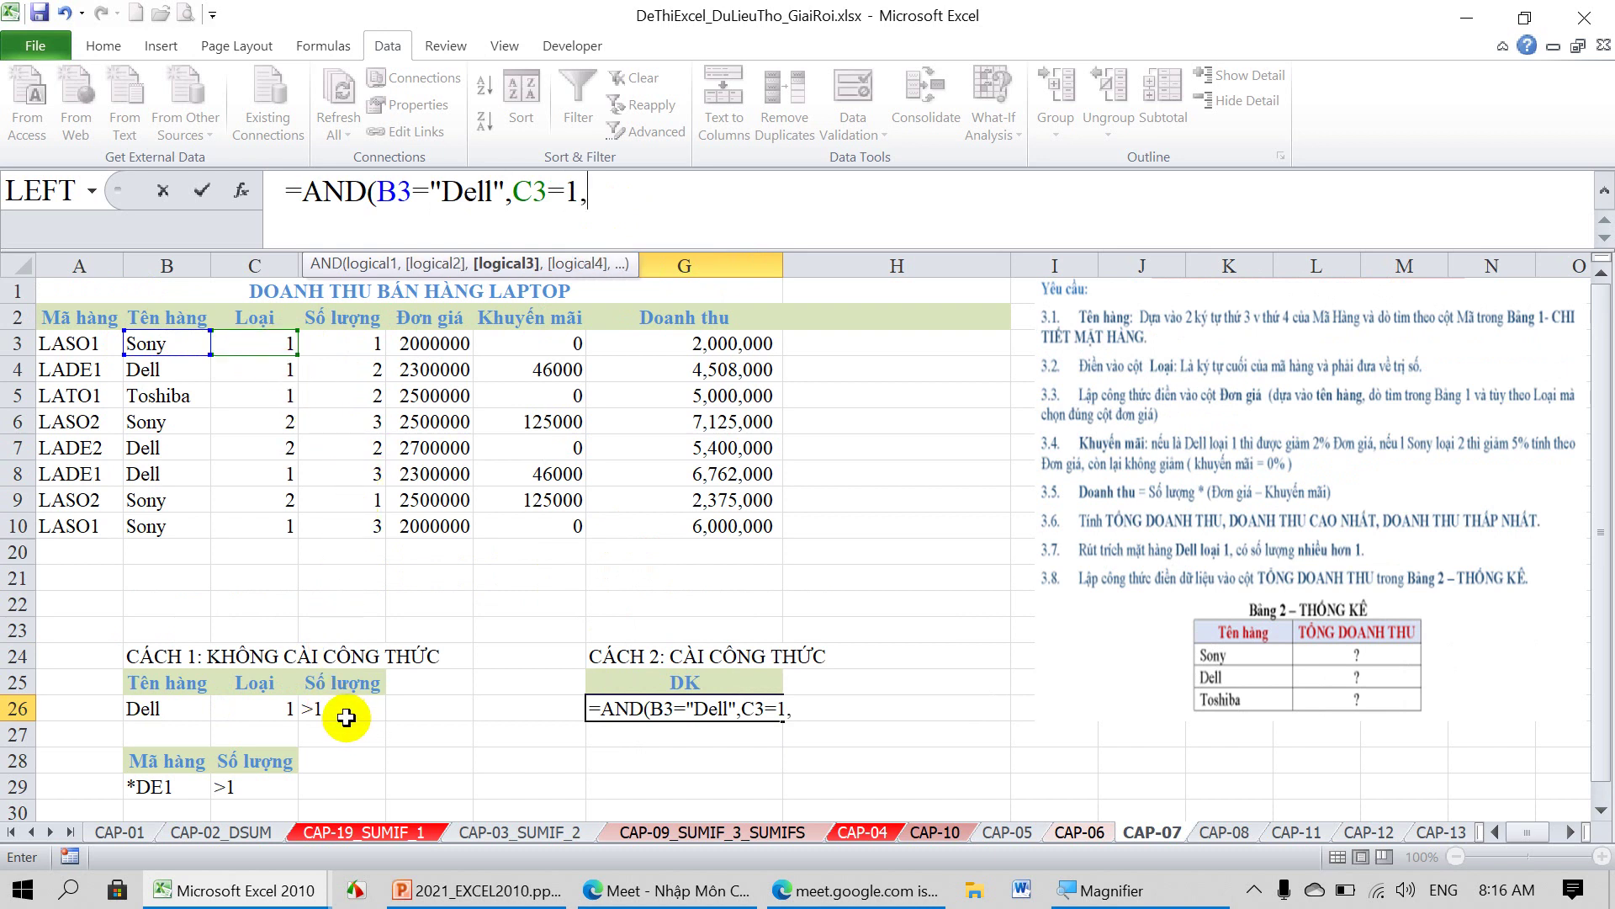
left_click(357, 346)
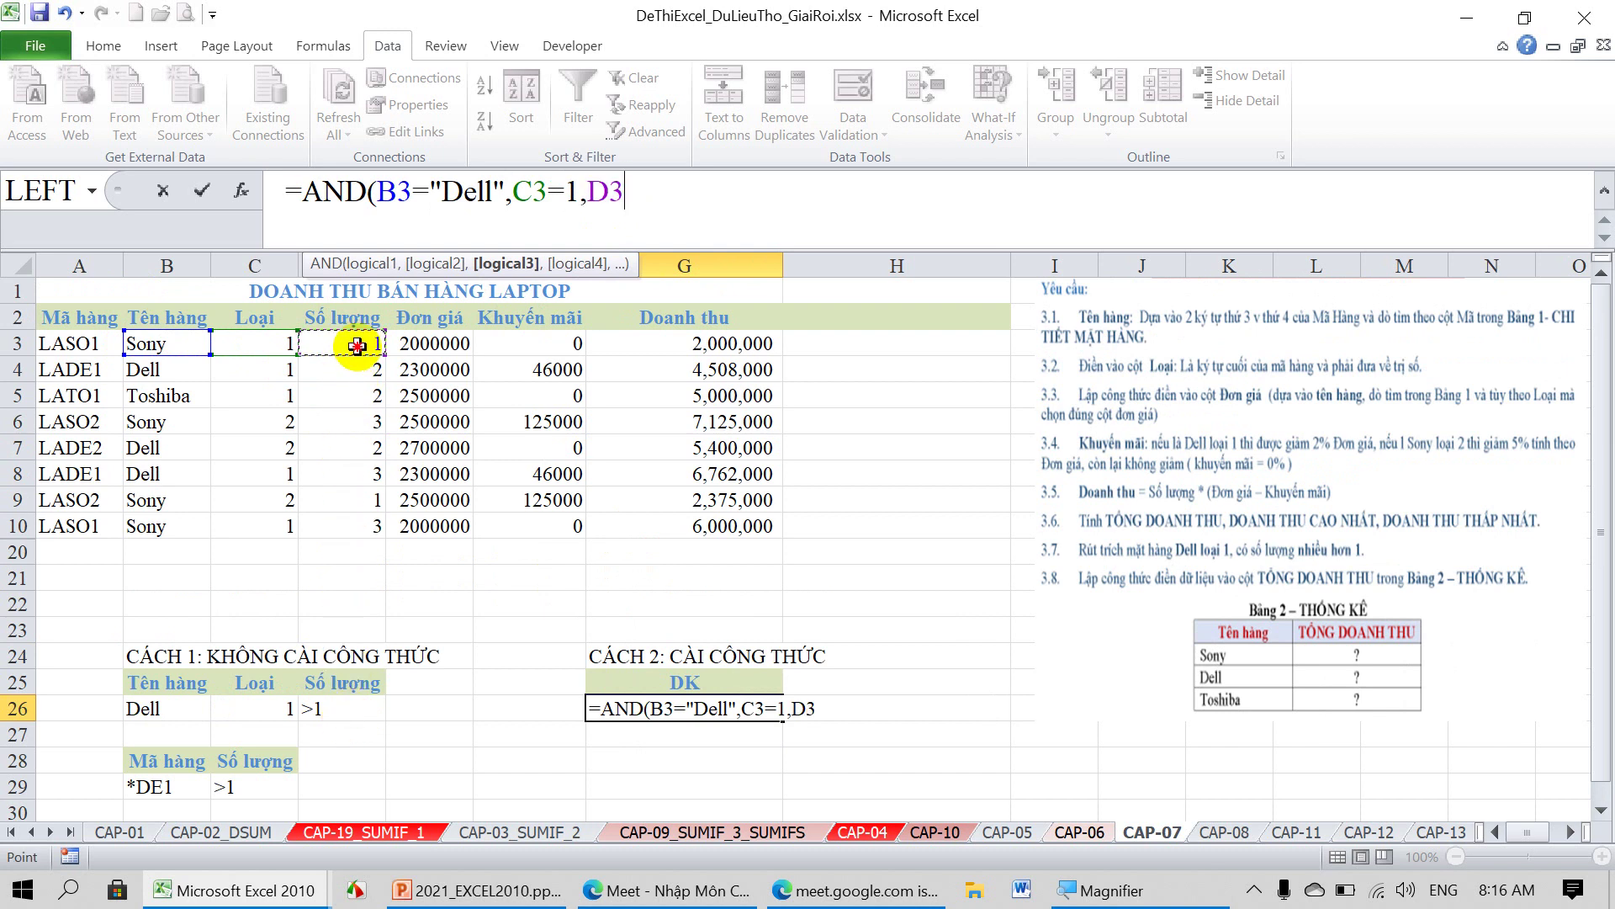
type(">1")
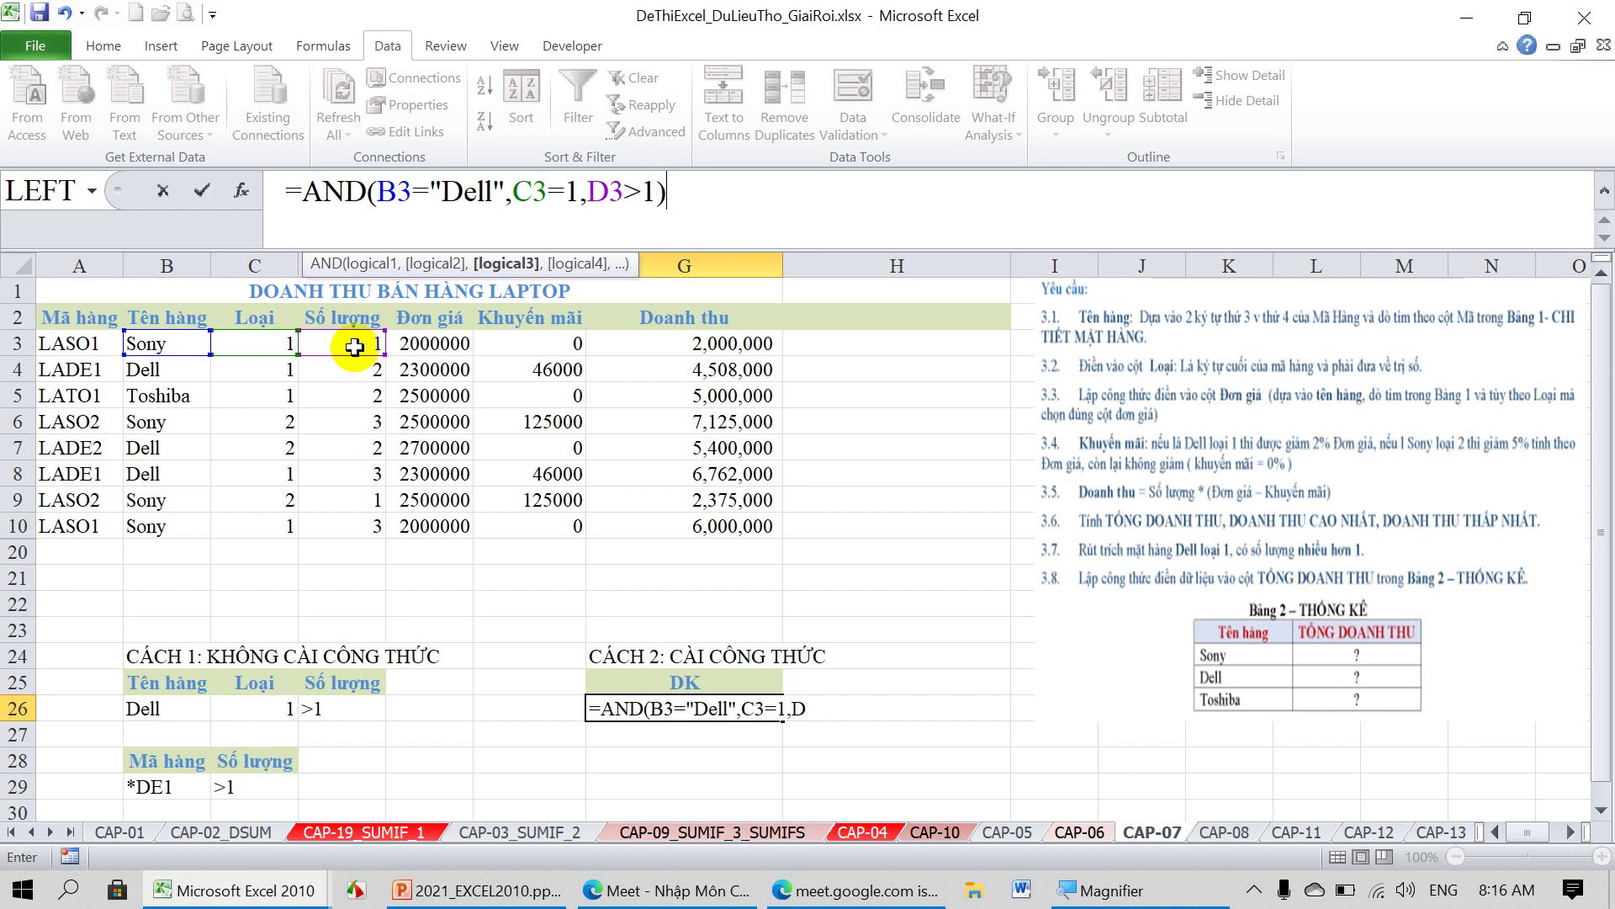
key("Return")
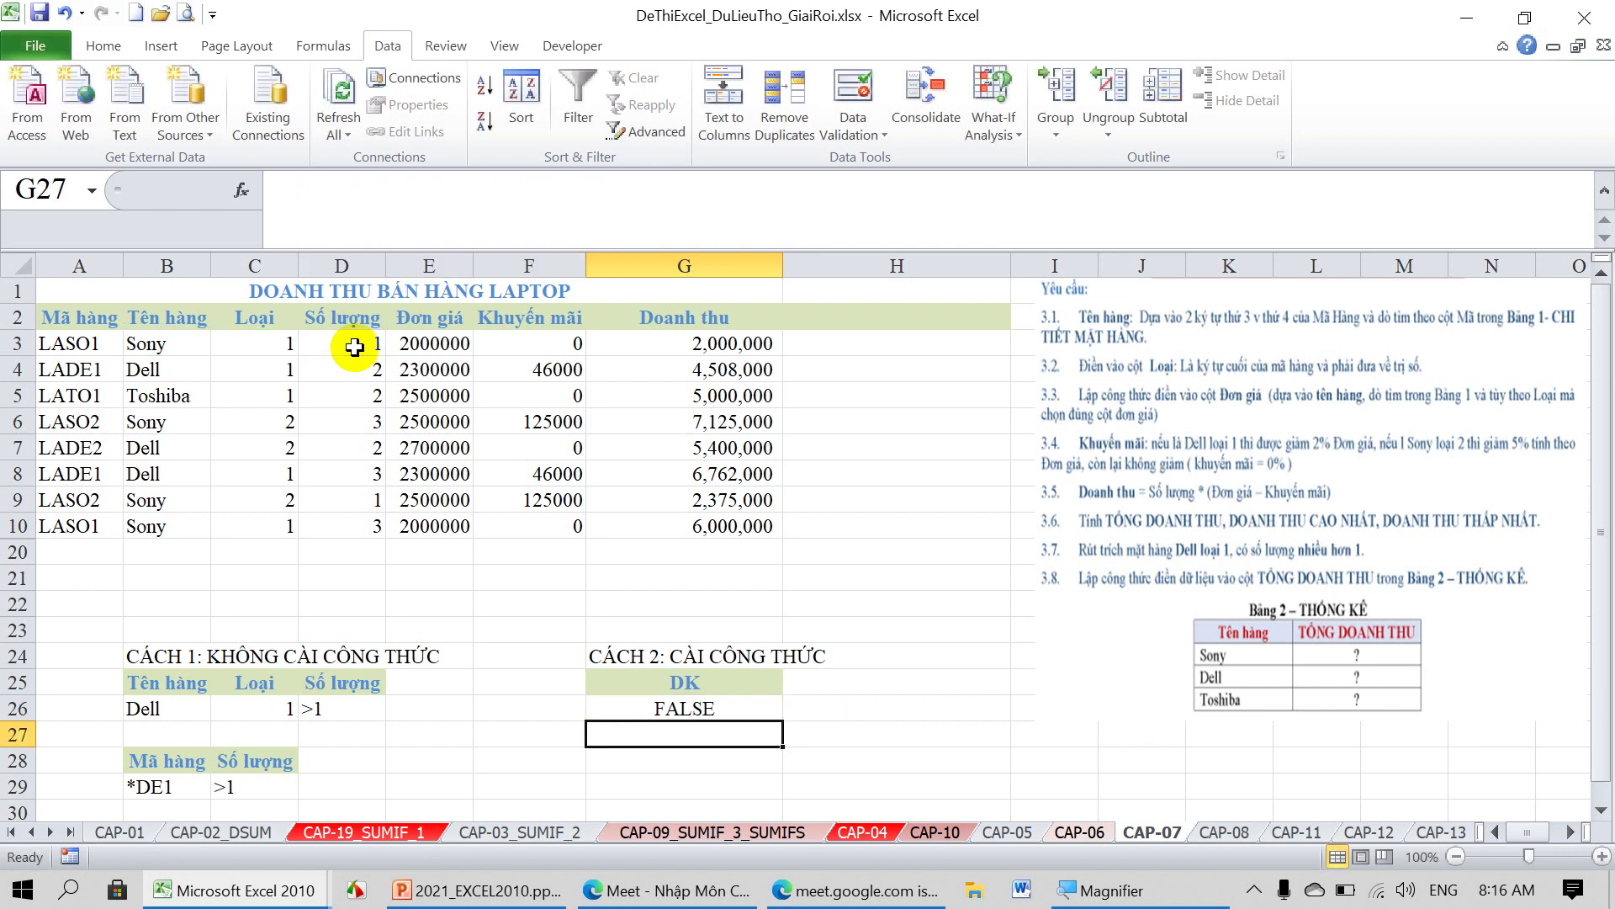
Copy the DK header from G25 into cell G28.
left_click_drag(76, 343, 380, 347)
left_click_drag(381, 345, 381, 345)
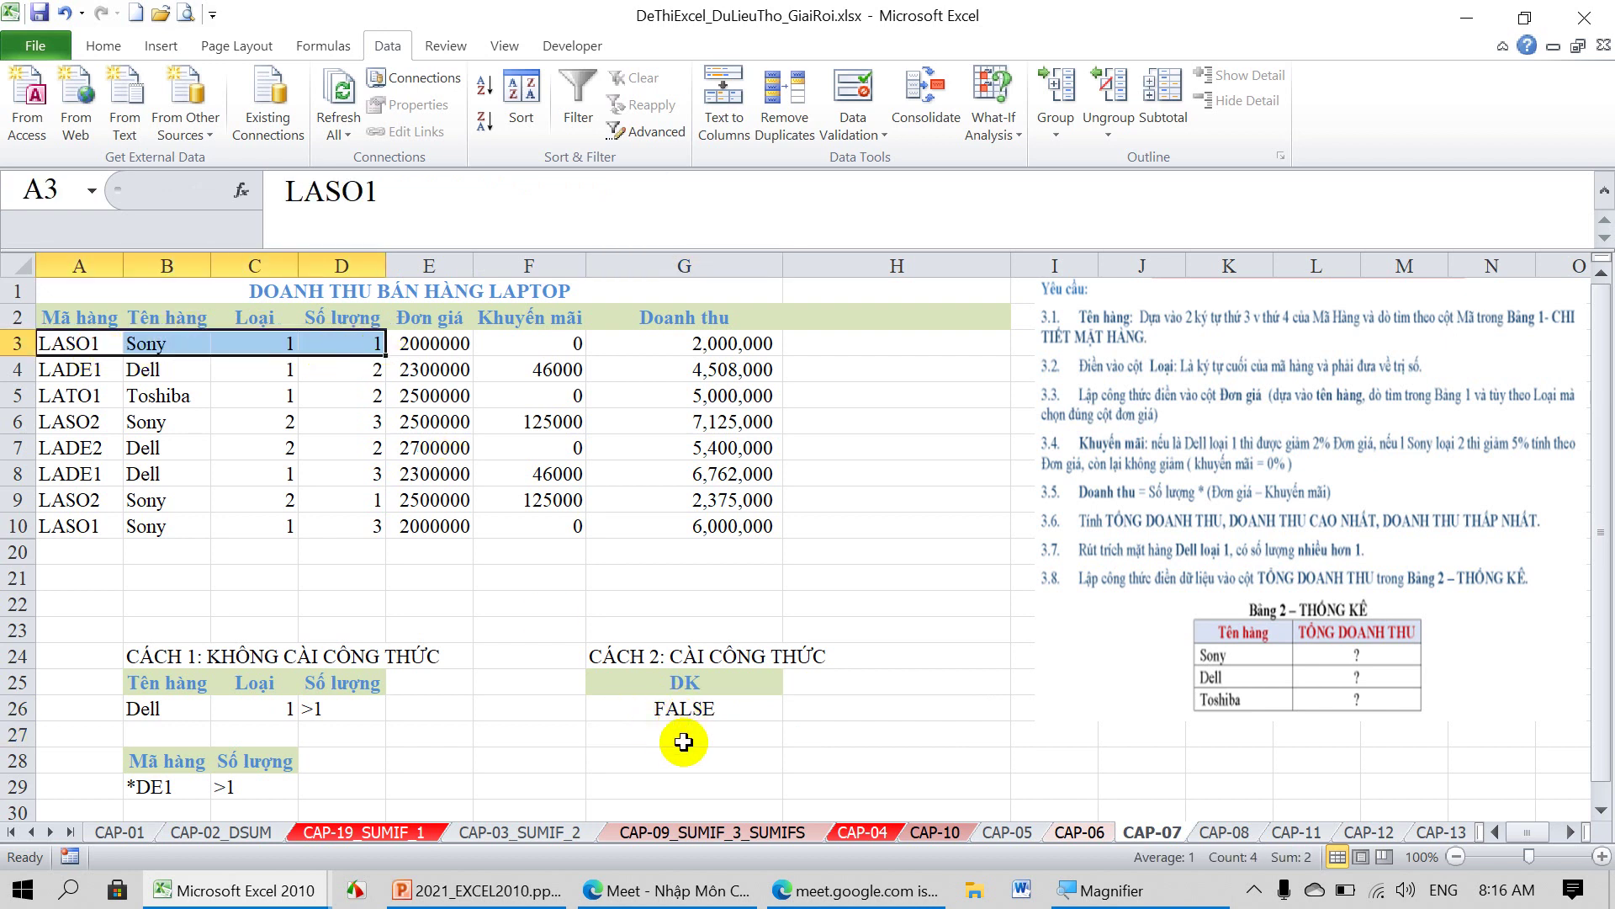
left_click(683, 760)
left_click_drag(684, 683, 684, 708)
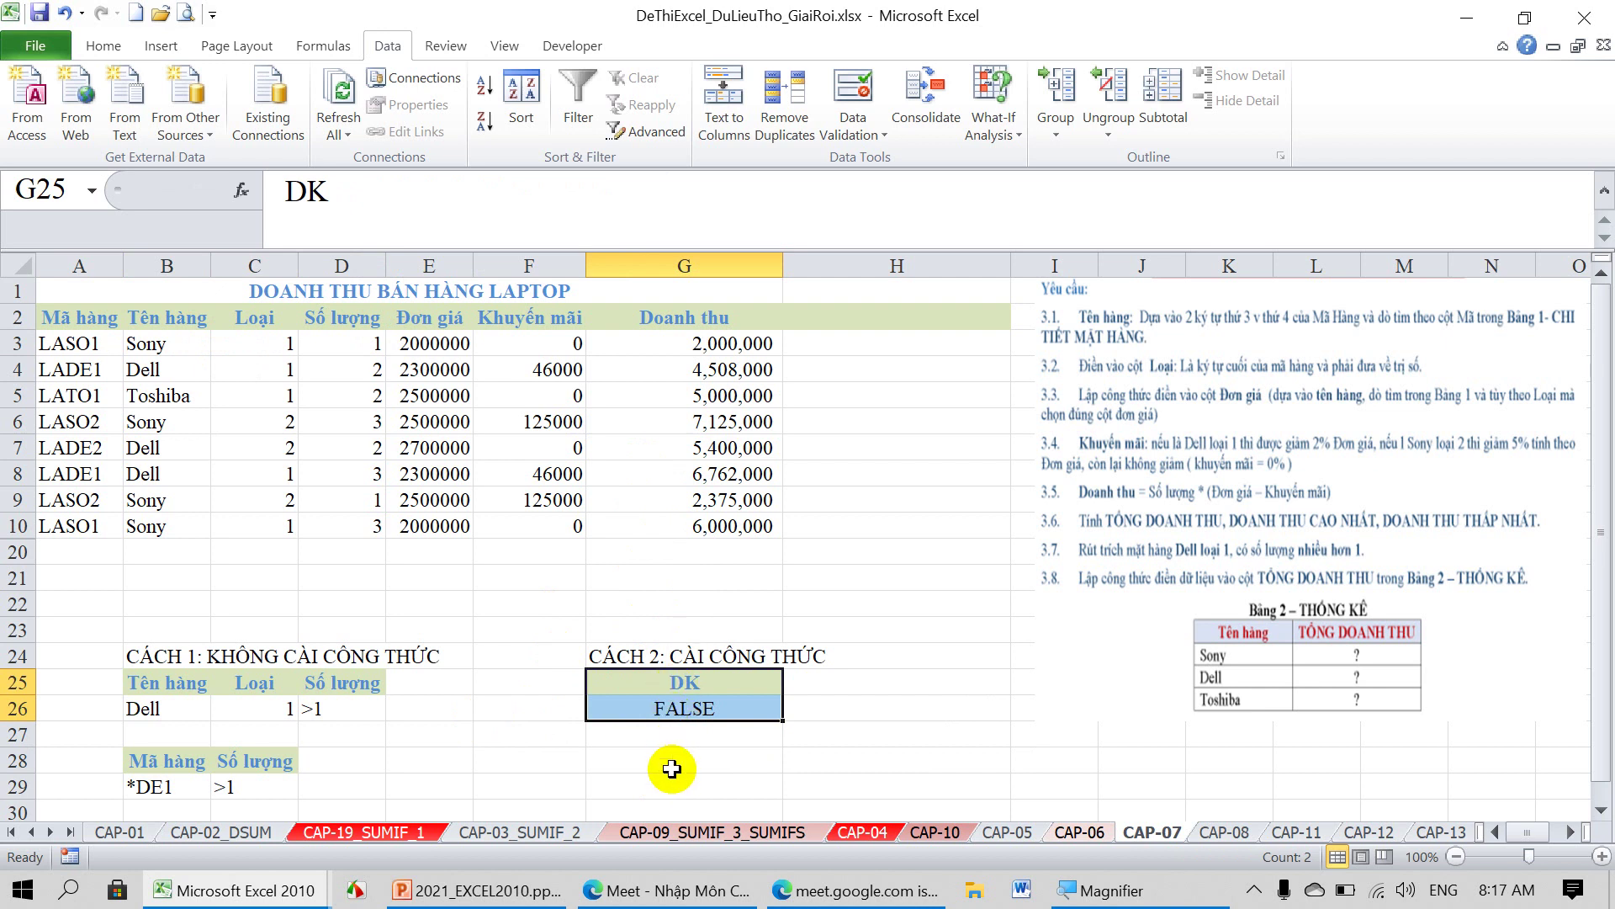
left_click(664, 763)
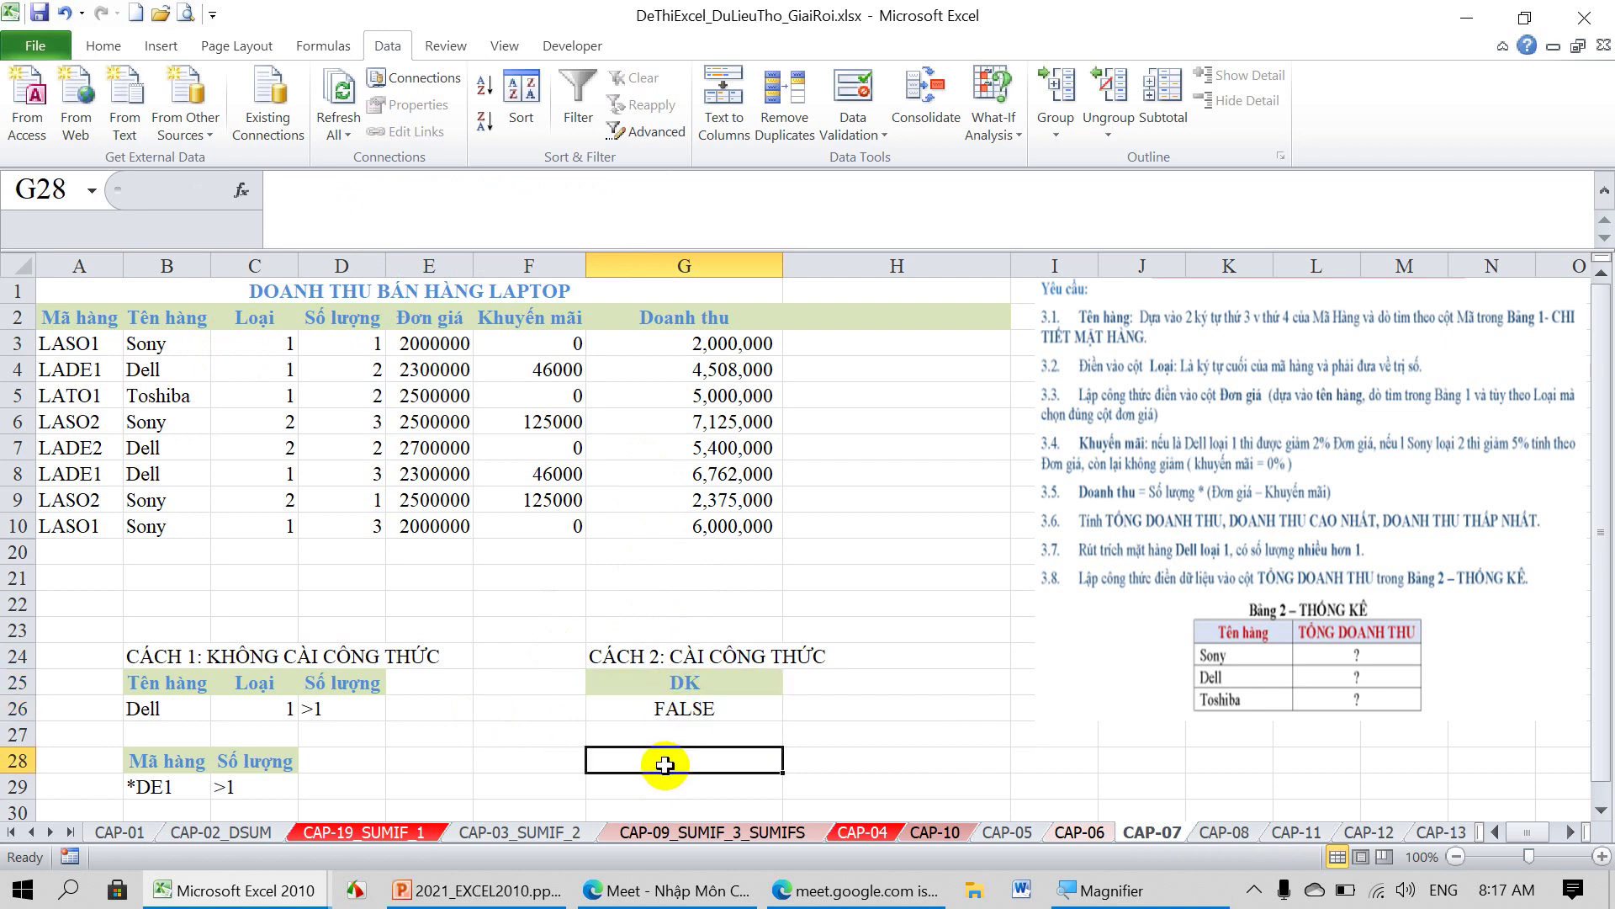
left_click(722, 681)
key("ctrl+c")
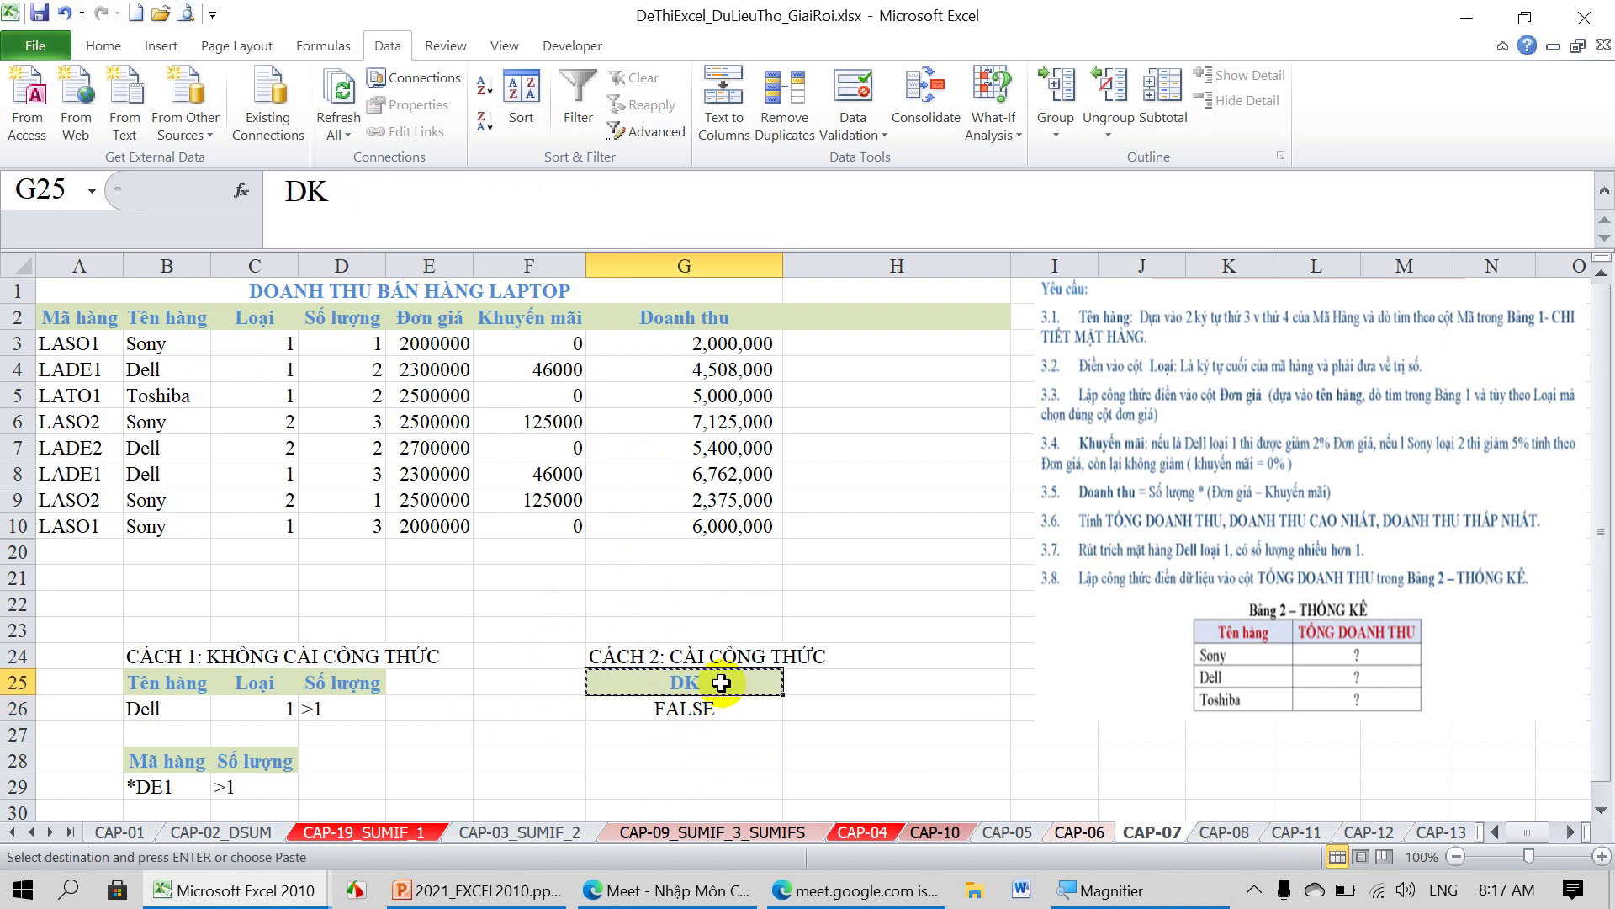
key("Down")
key("Down")
key("Down")
key("Return")
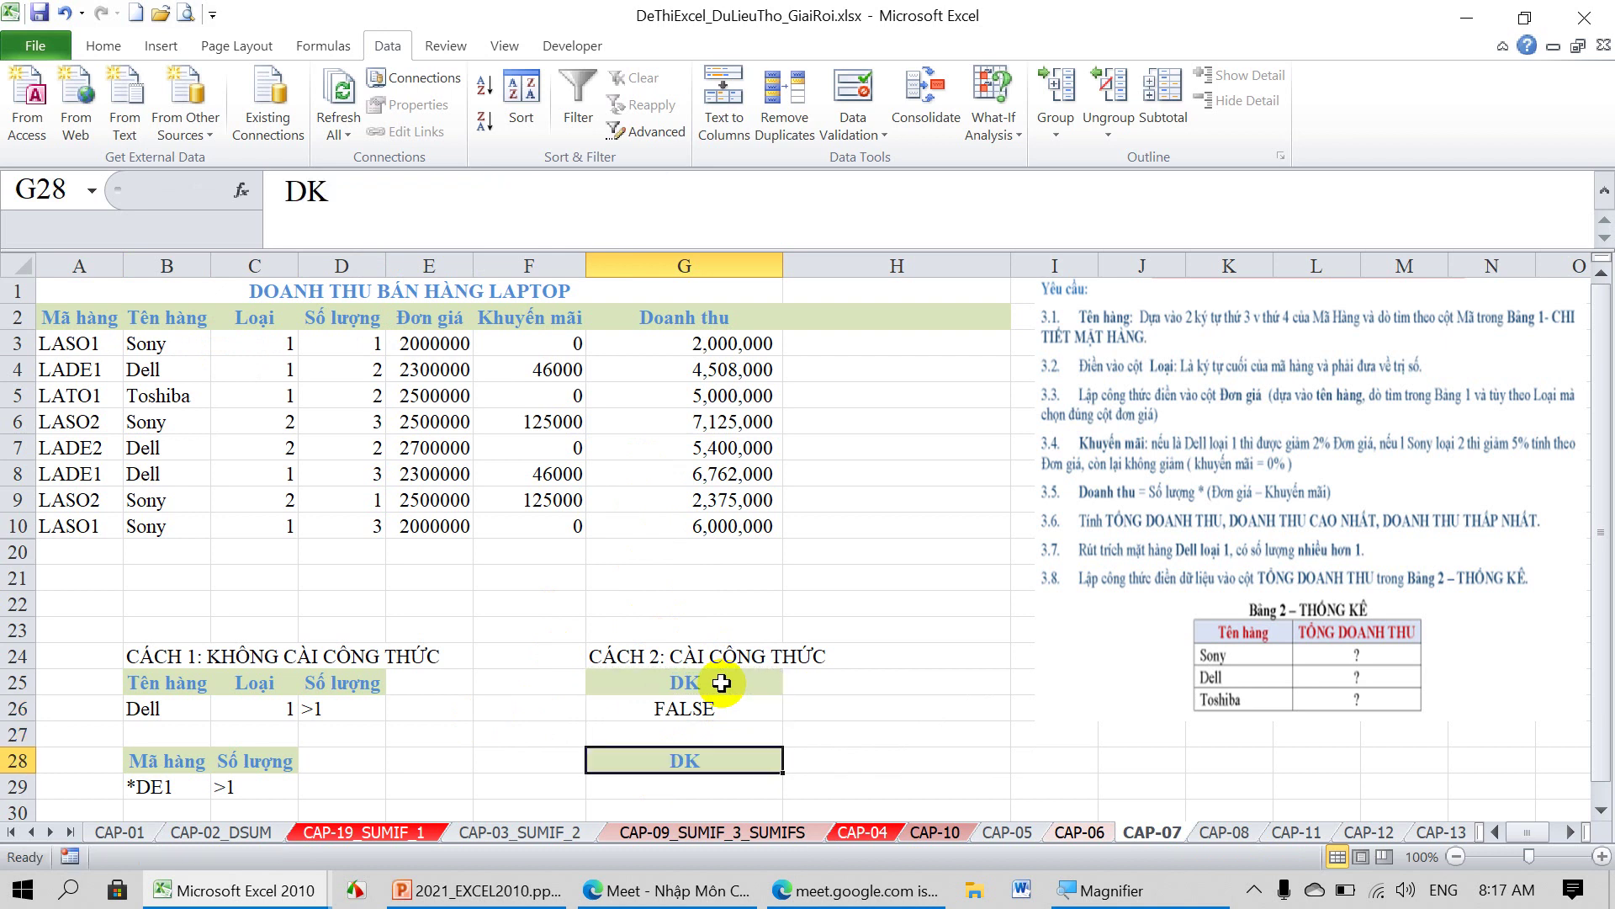
left_click(705, 789)
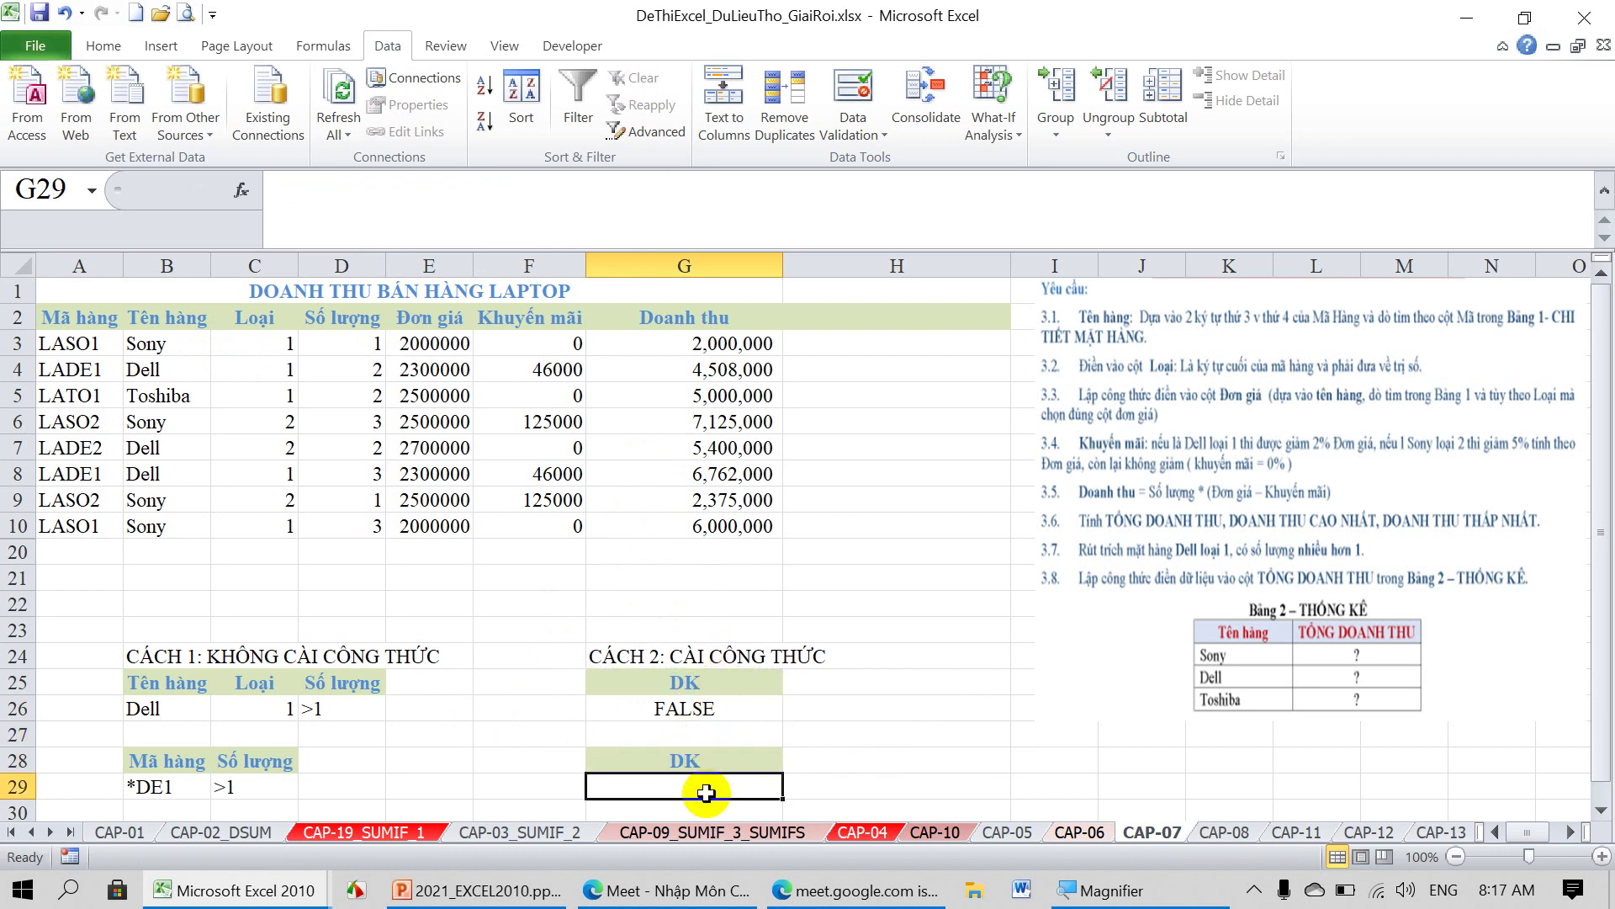
Enter =AND(RIGHT(A3,3)="DE1",D3>1) in G29, which returns FALSE.
type("=a")
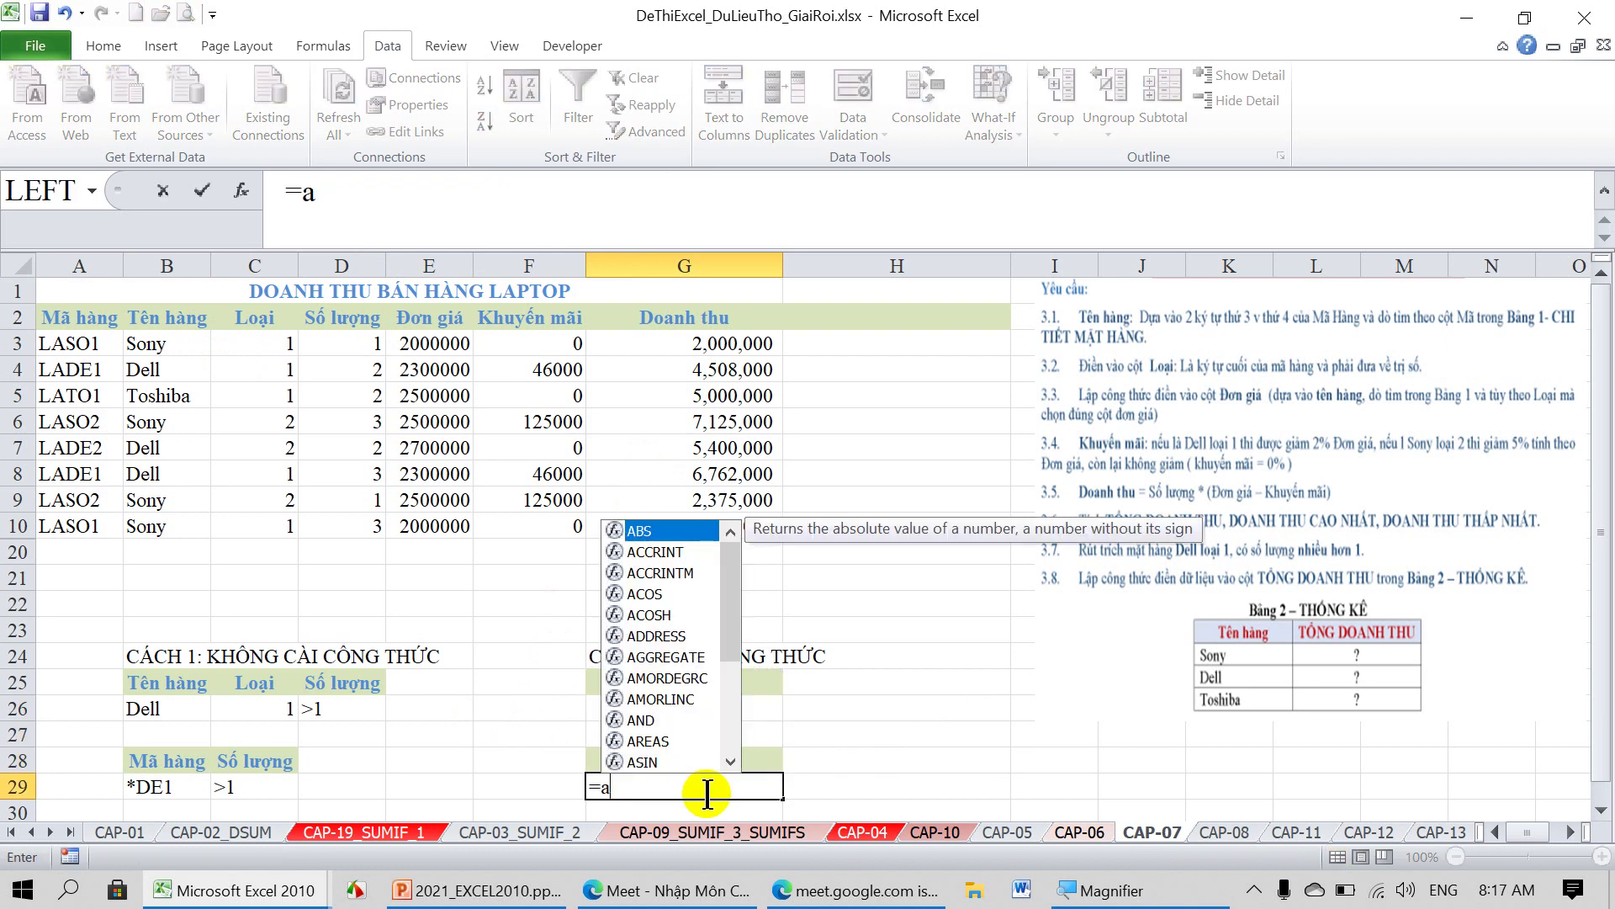
type("nd")
key("BackSpace")
key("BackSpace")
key("BackSpace")
type("A")
type("ND")
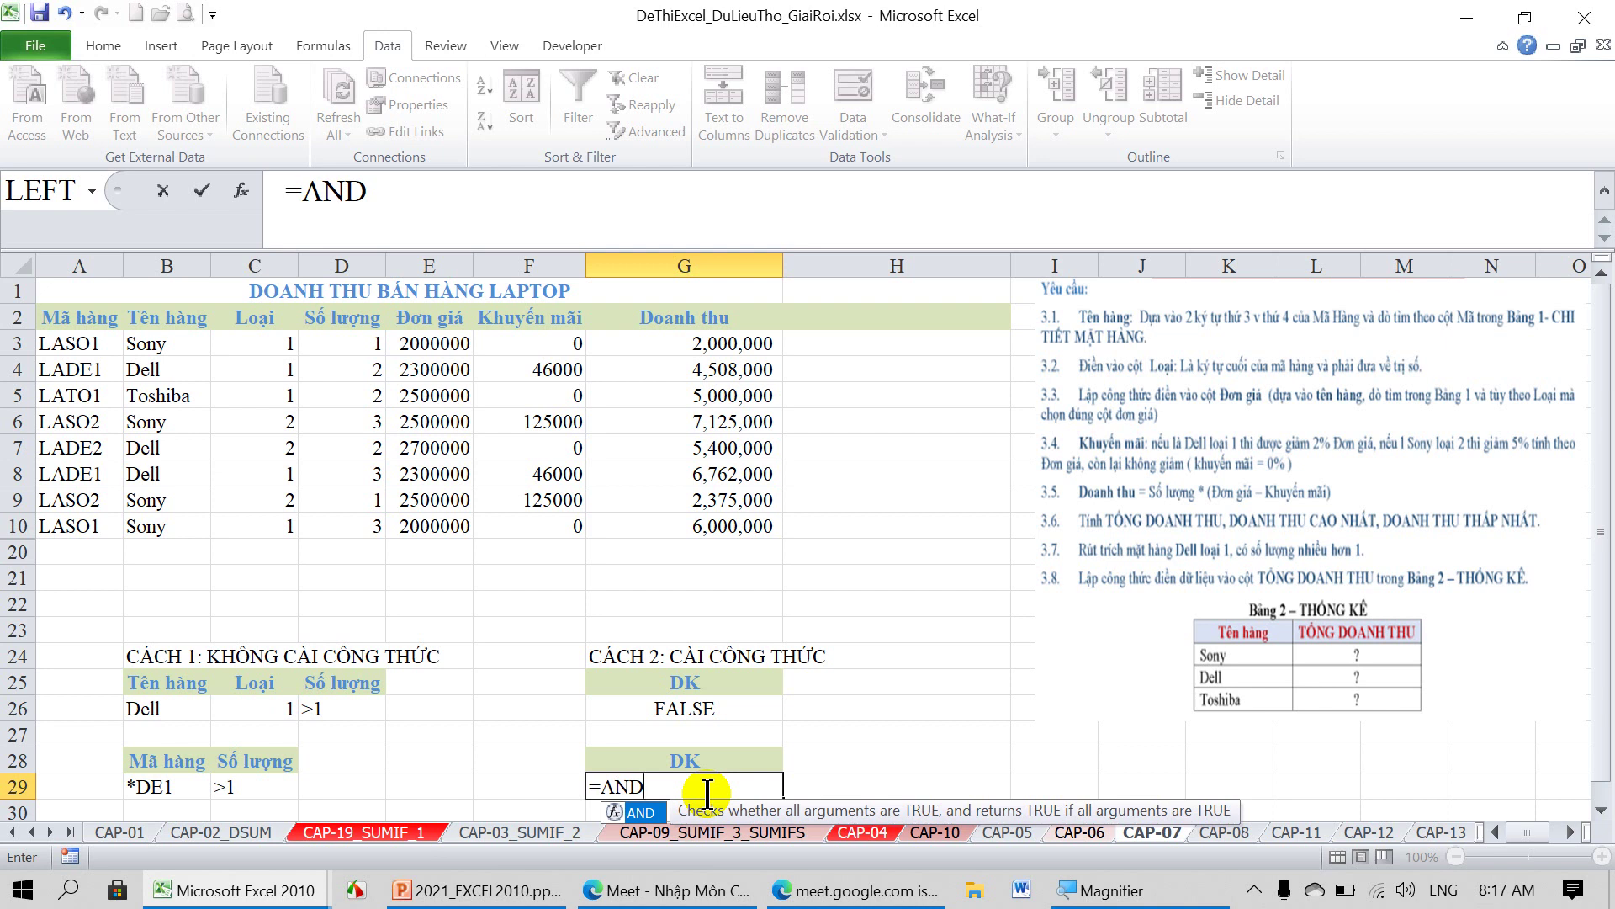
type("(")
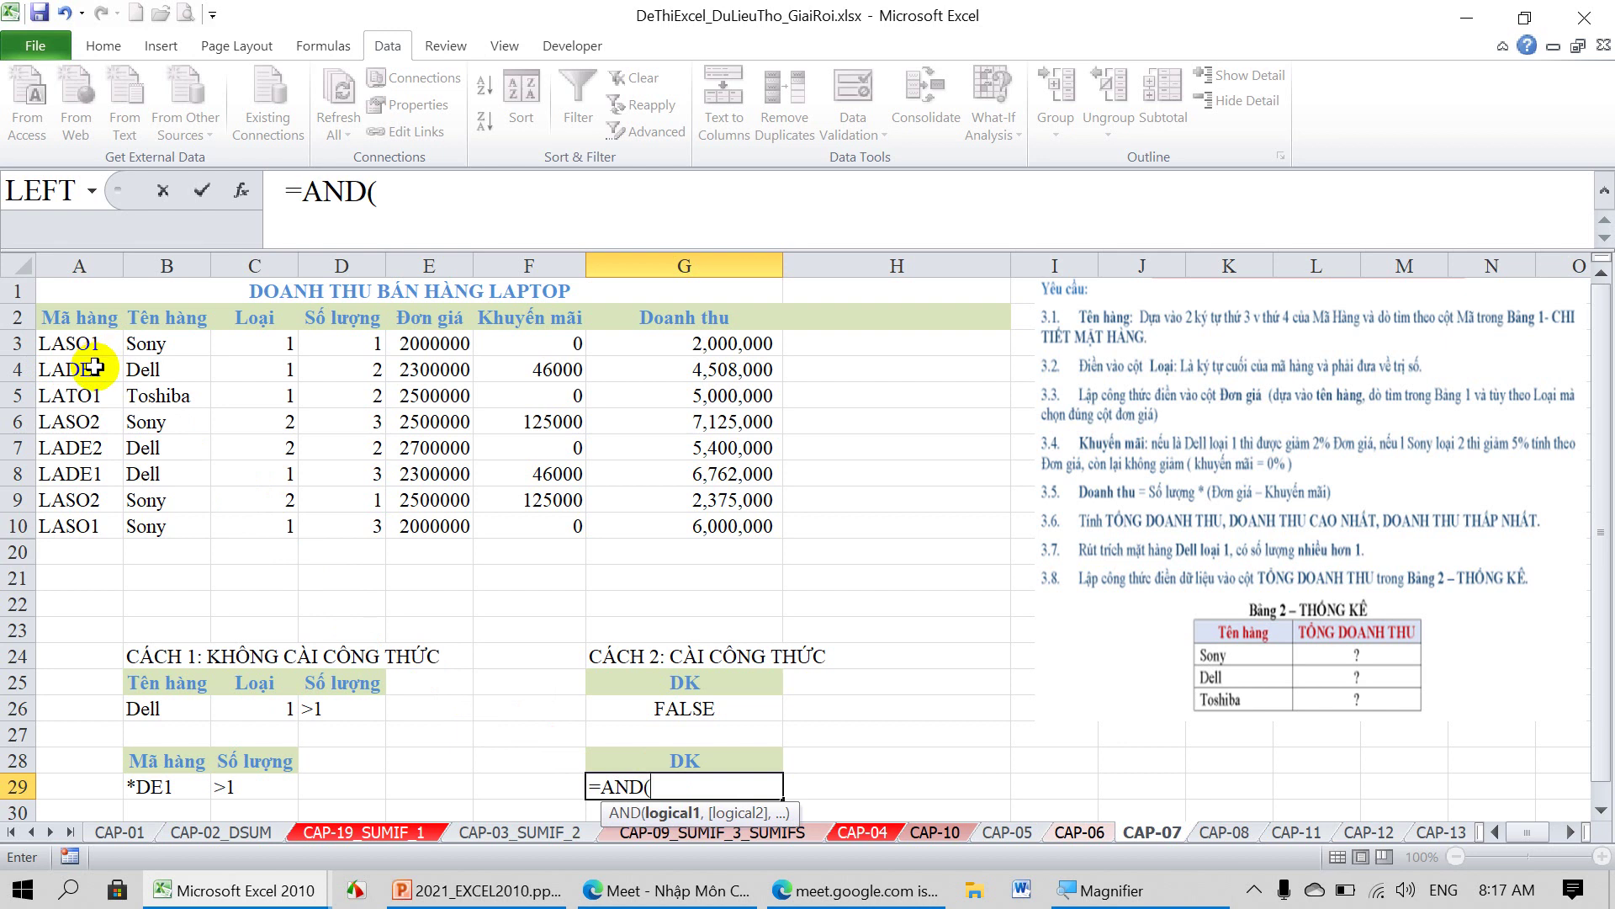
type("right")
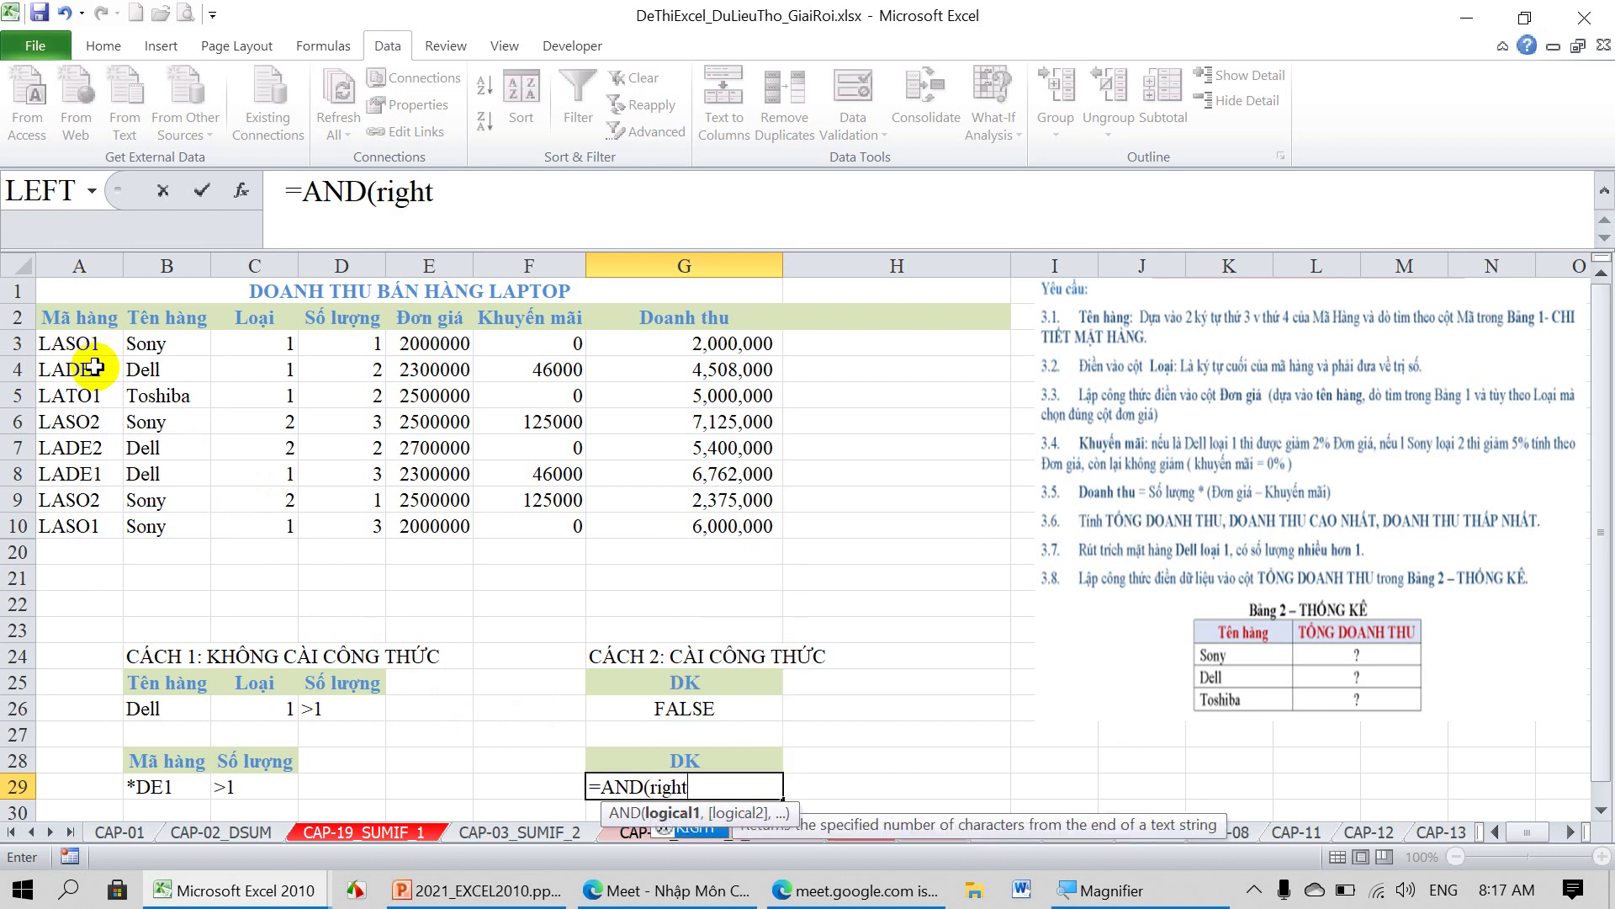
type("(")
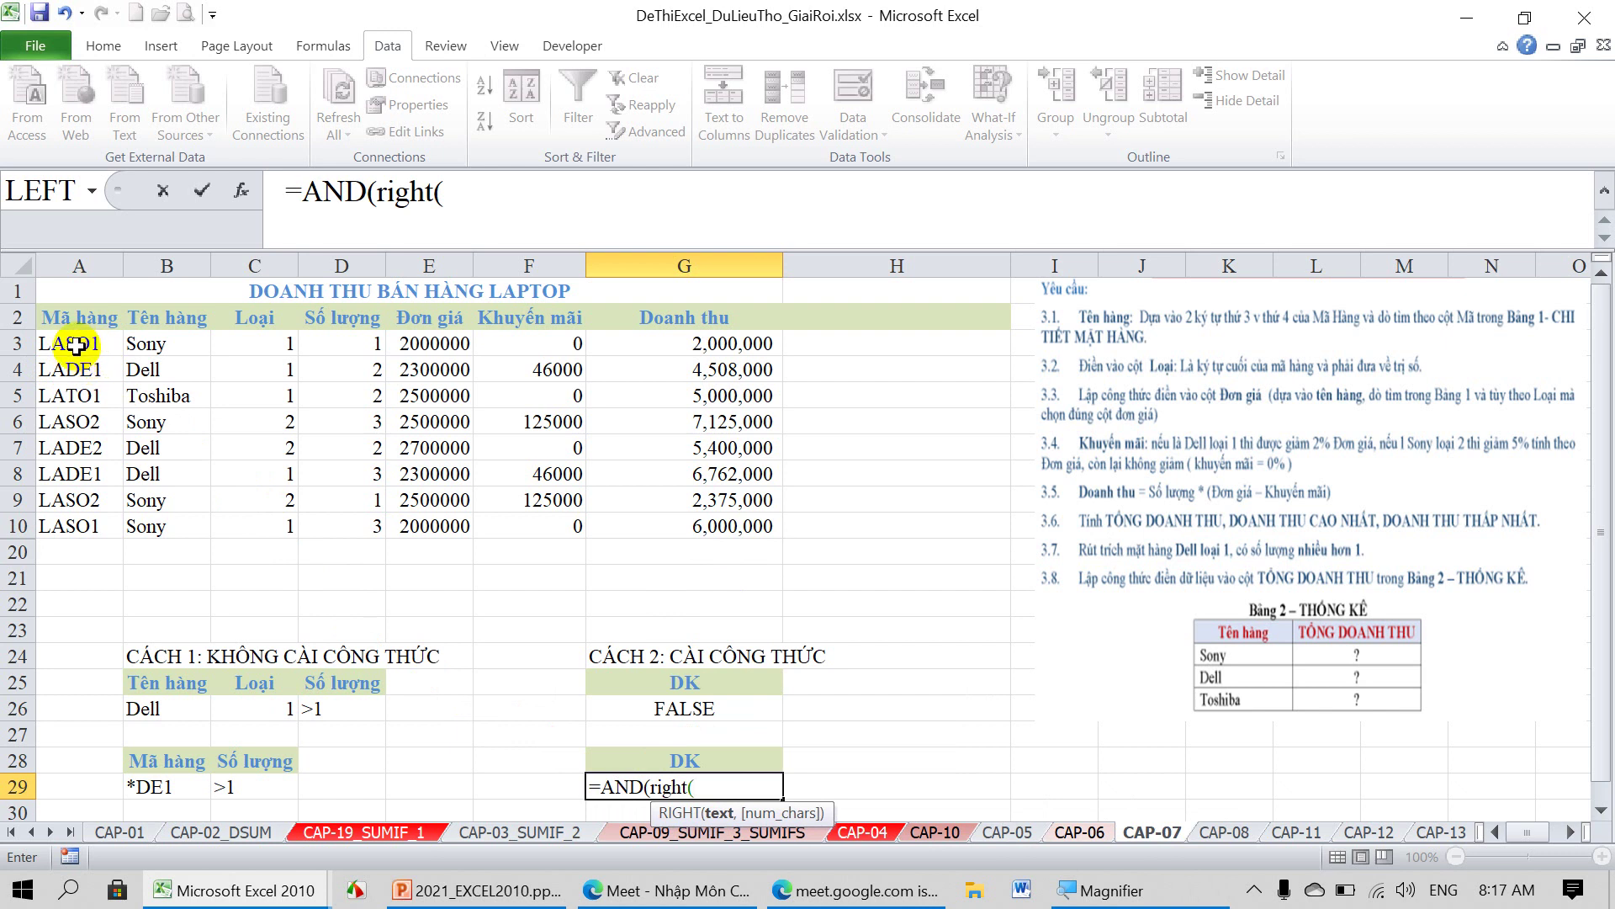
left_click(72, 346)
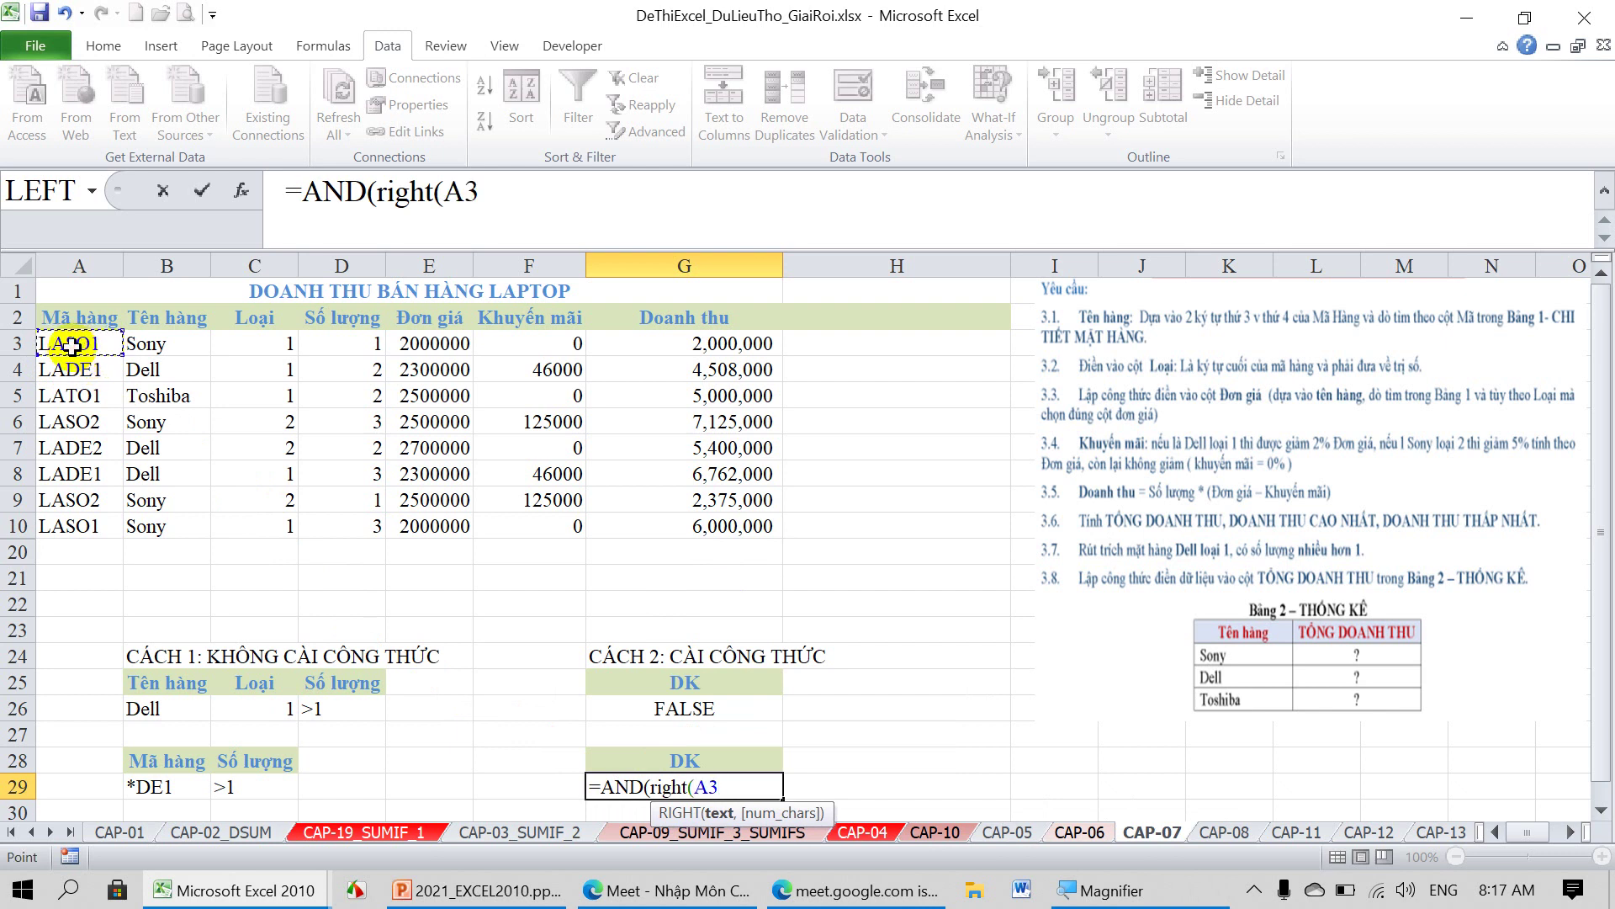
type(",3")
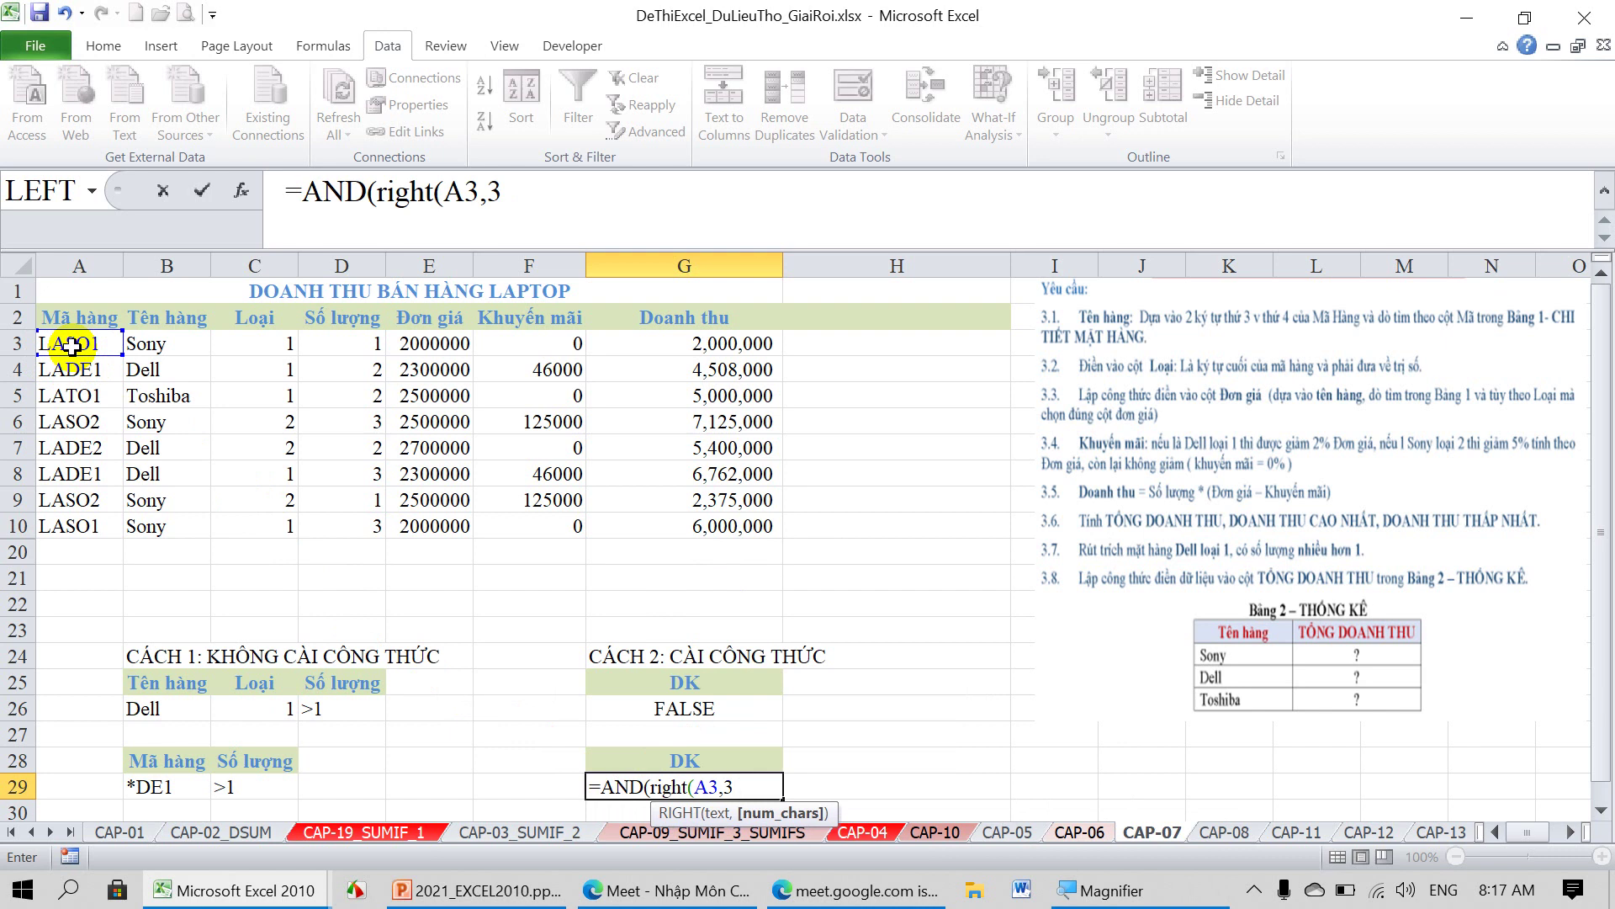
type(")=\"DE1")
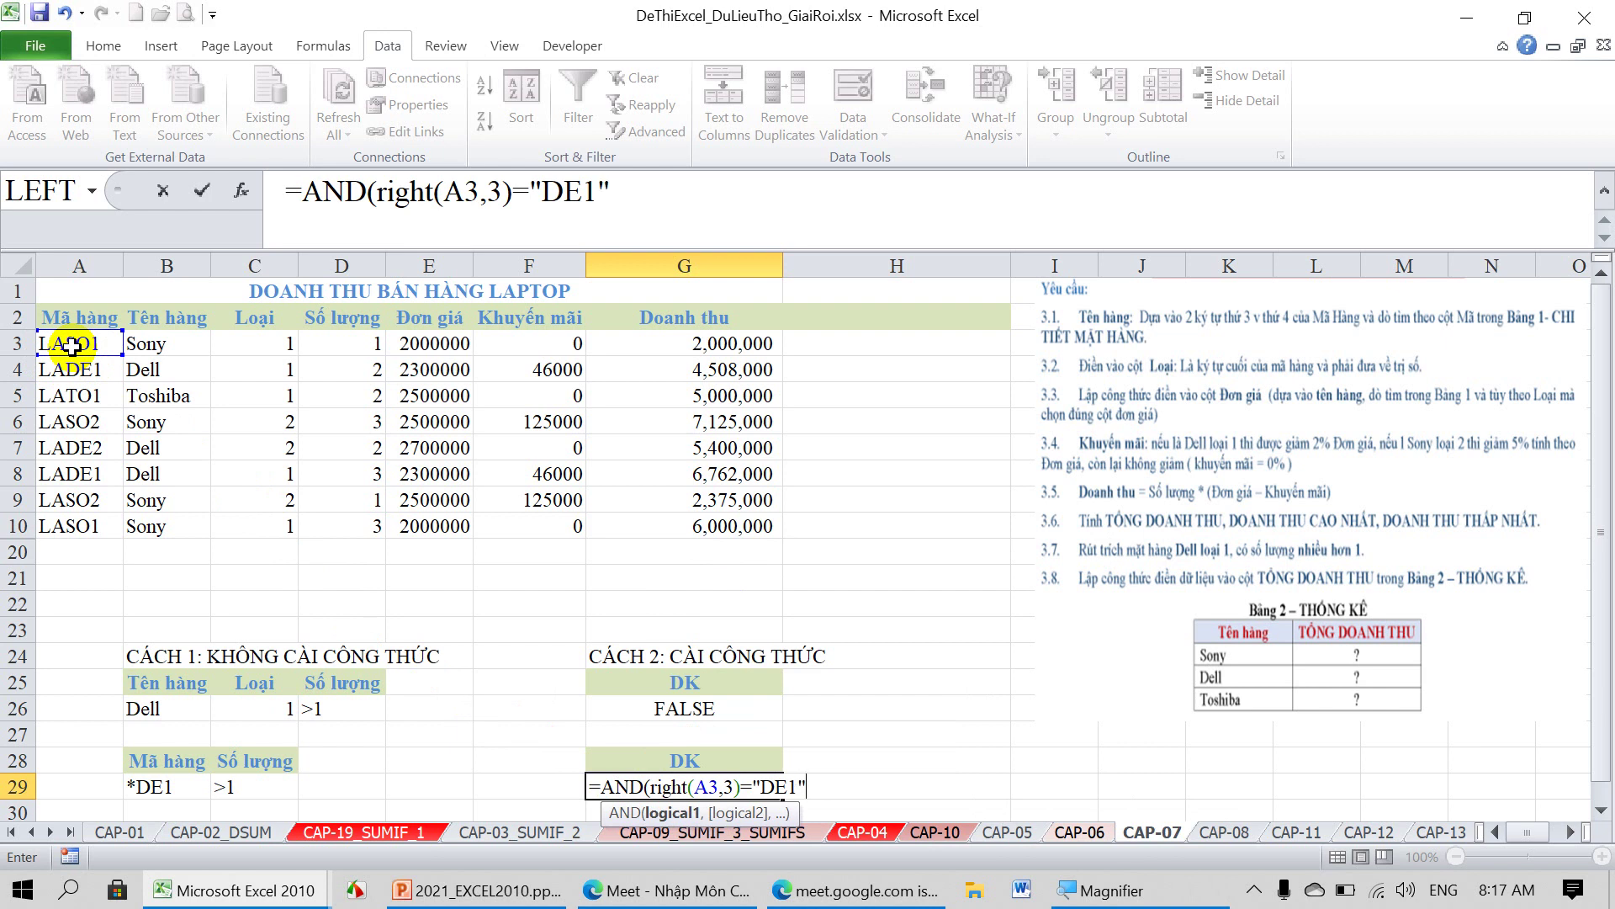
type(",")
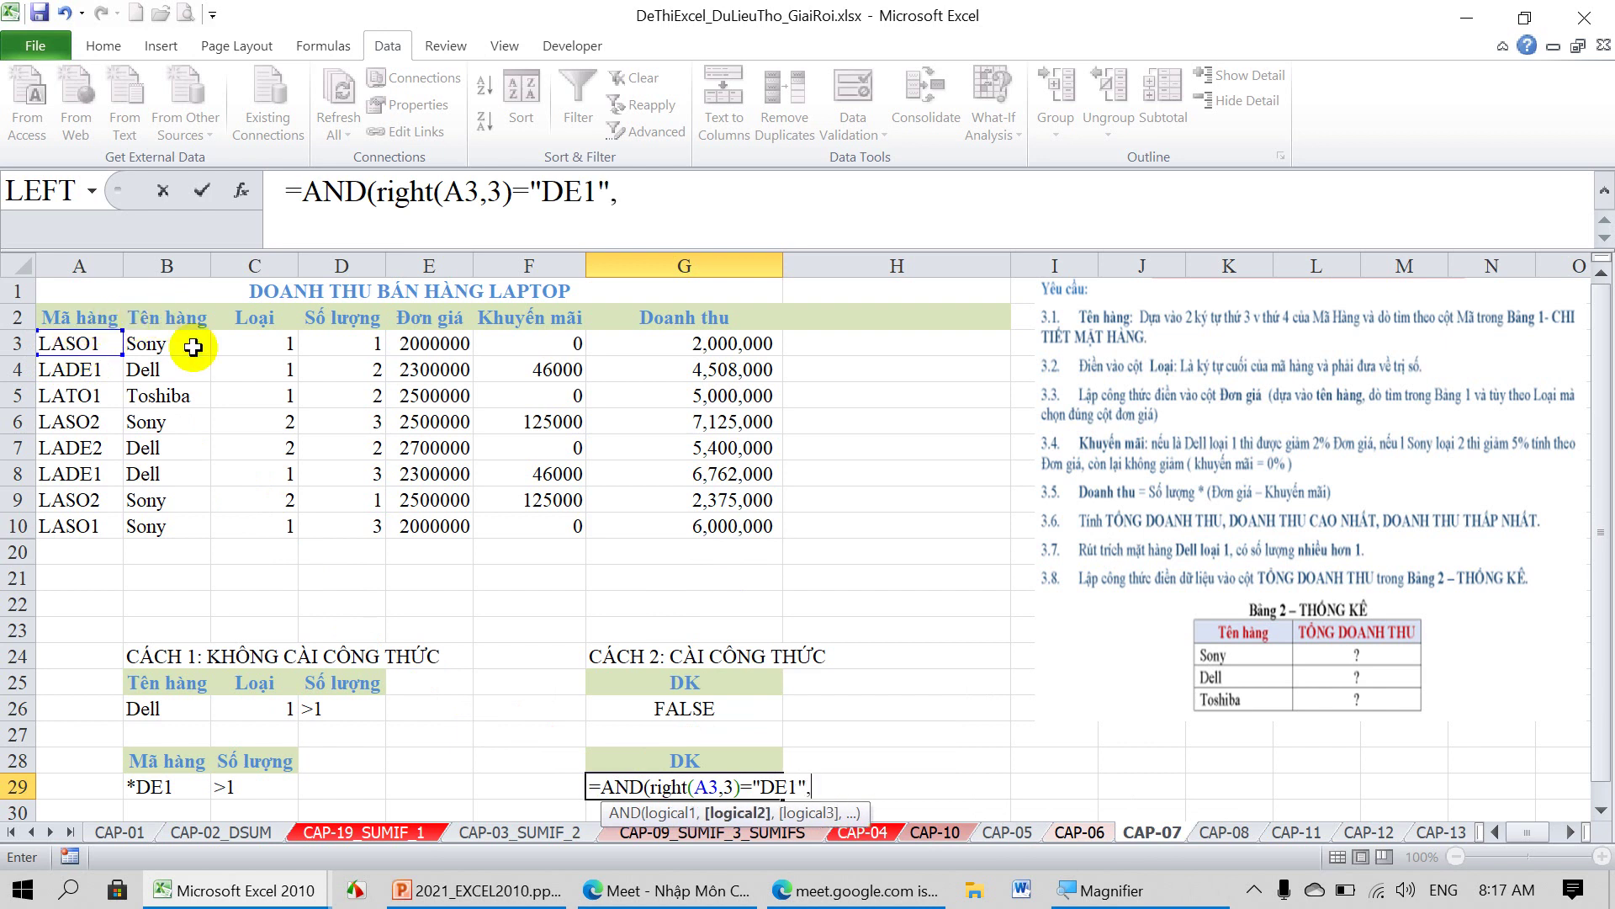
left_click(357, 339)
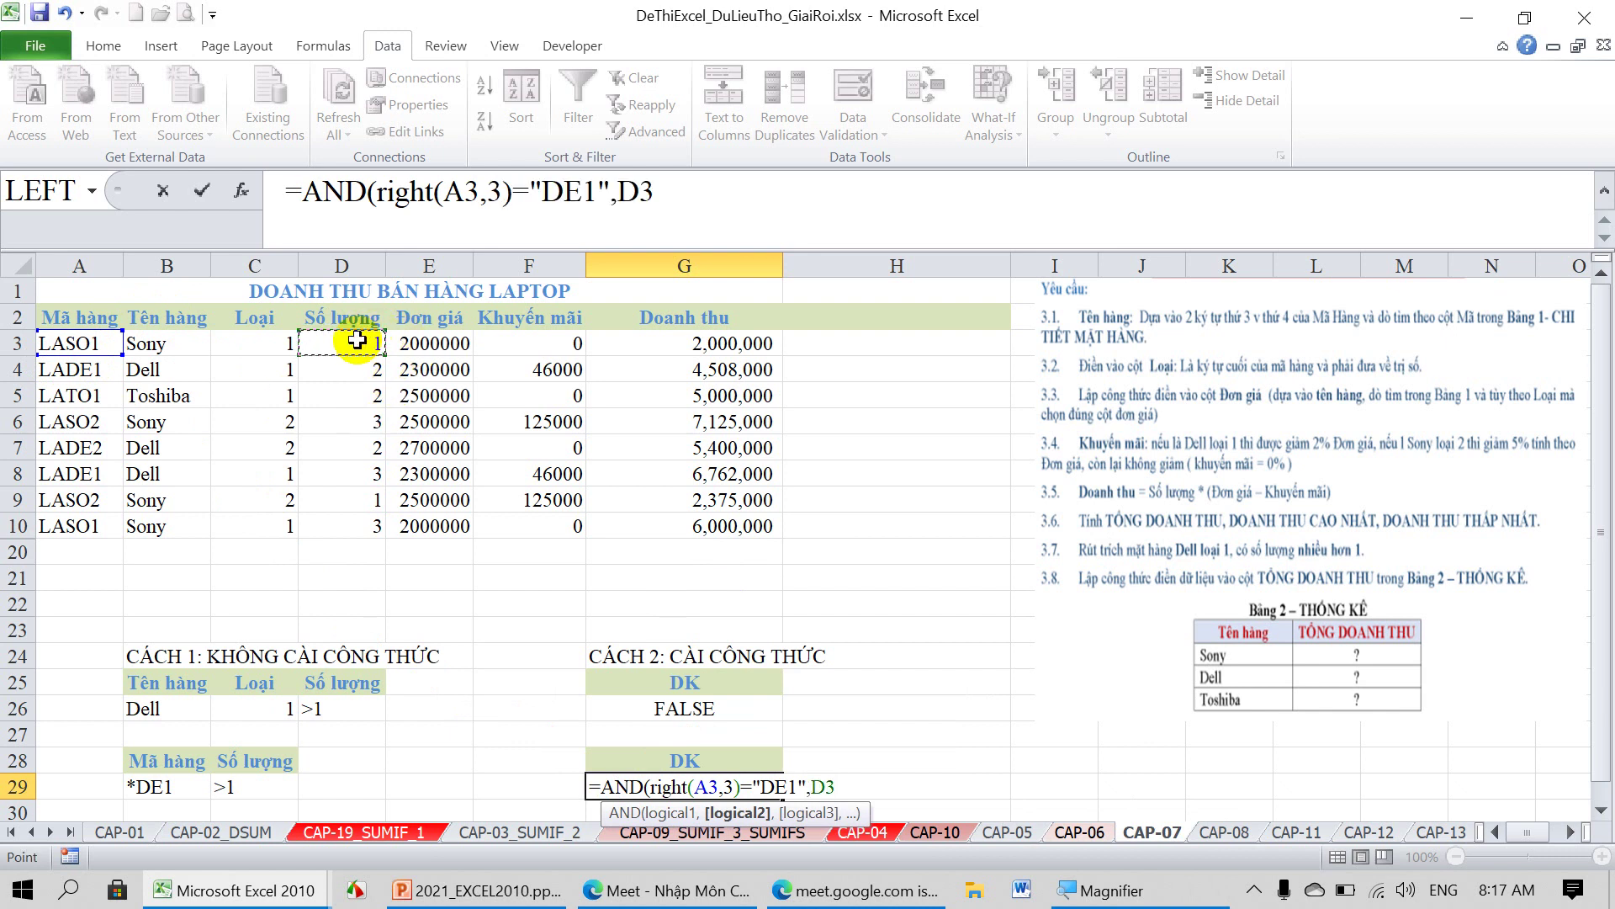
type("1")
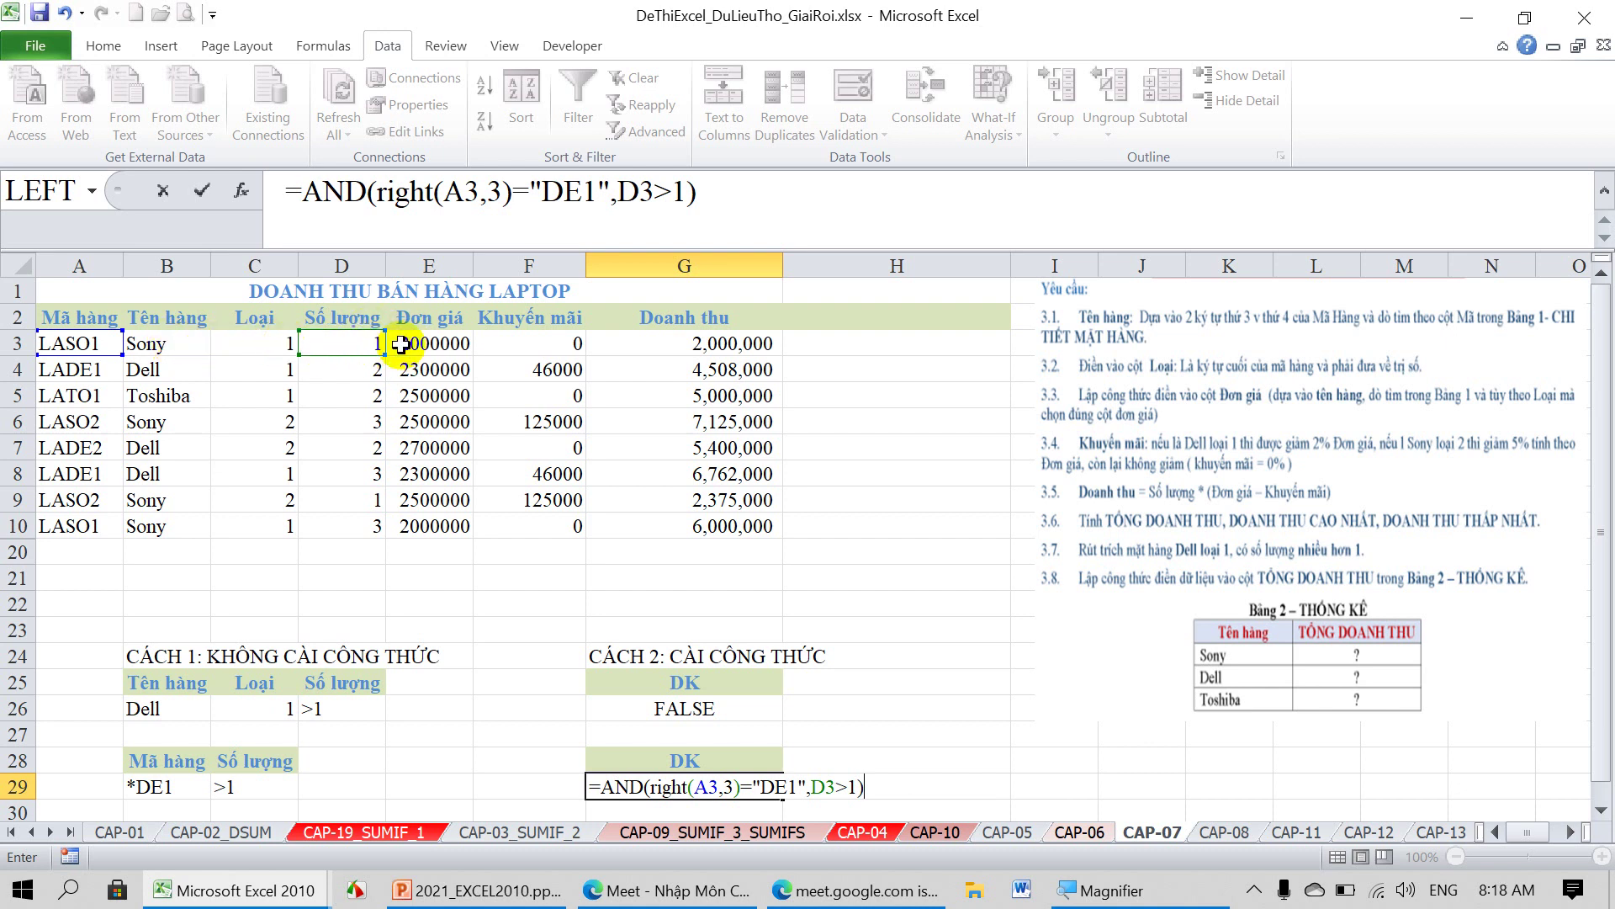
key("Return")
left_click_drag(695, 660, 685, 764)
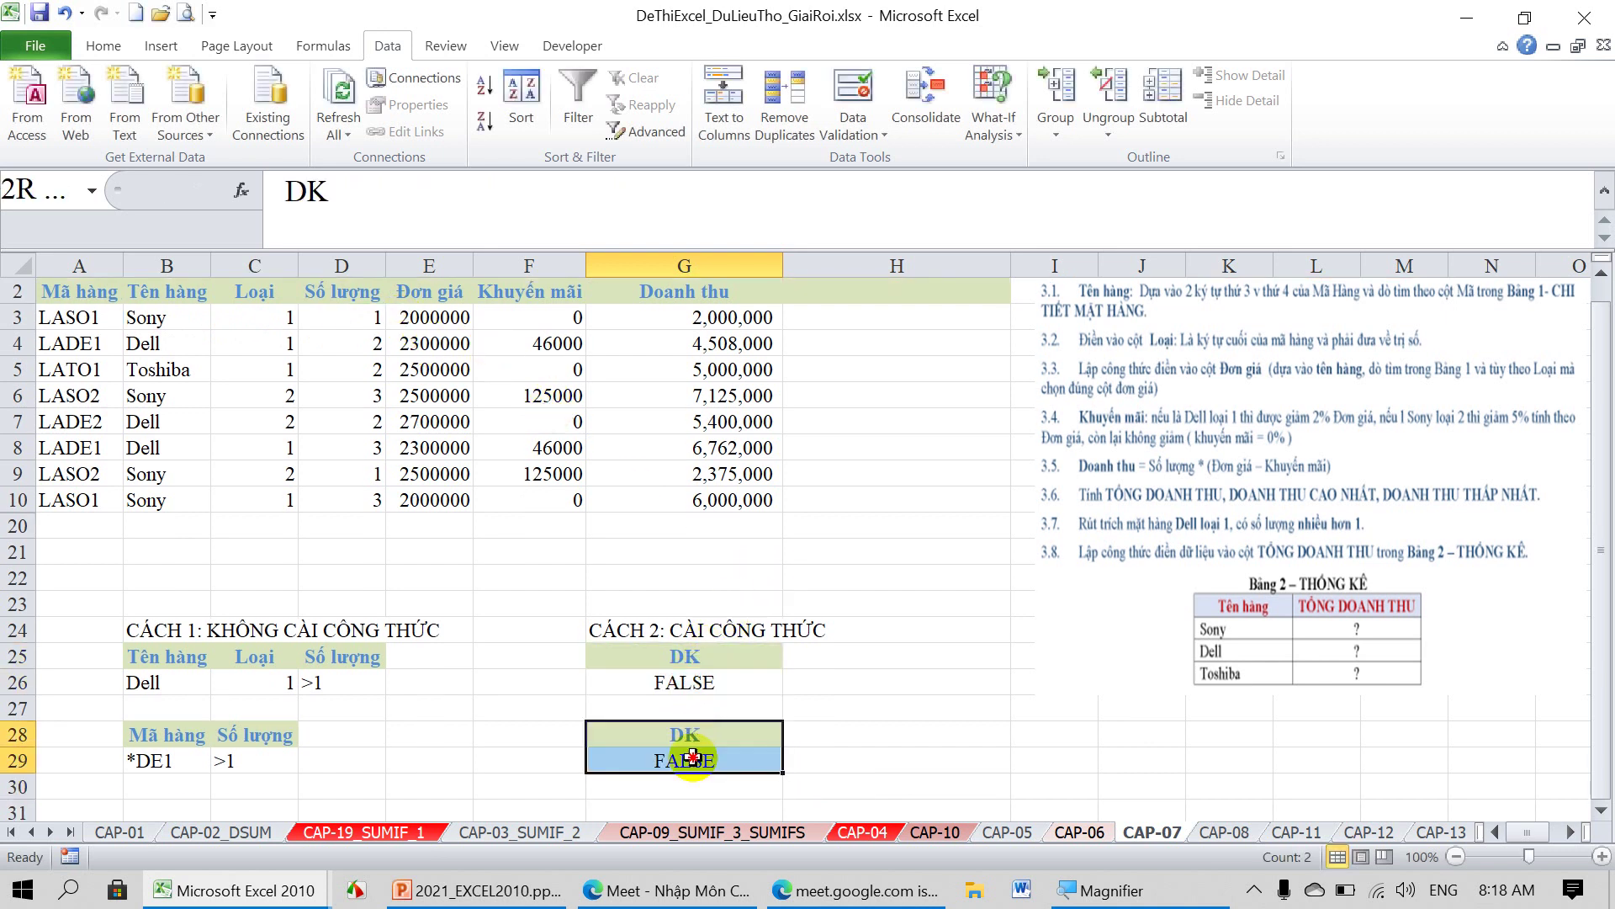
left_click_drag(884, 732, 923, 703)
left_click(976, 680)
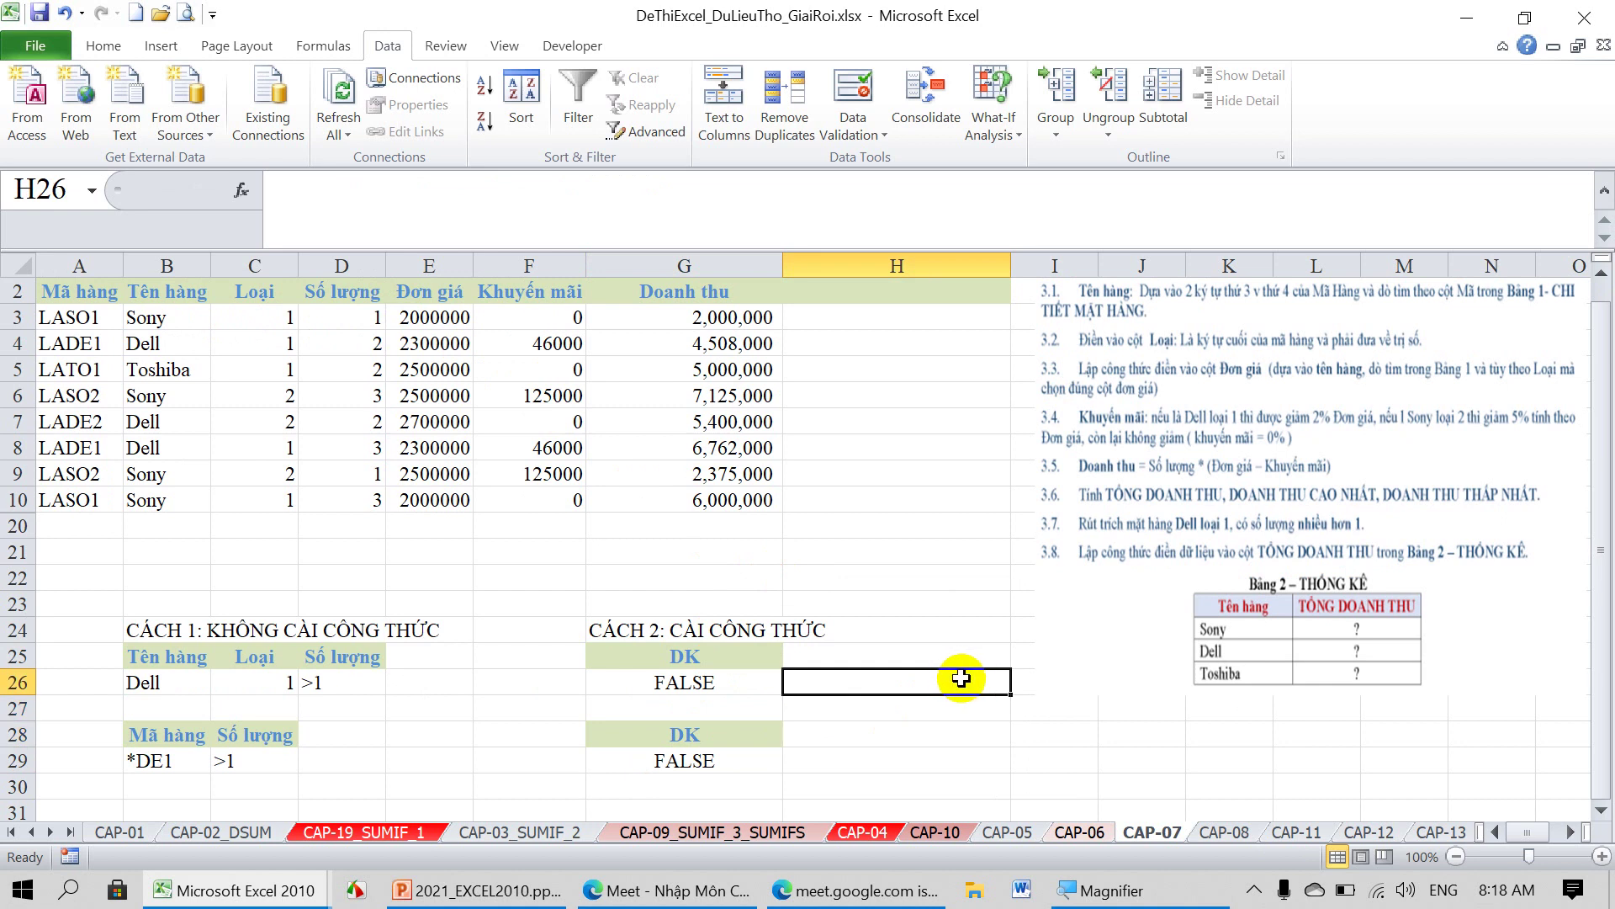
left_click(990, 599)
mouse_move(59, 291)
left_mouse_down()
mouse_move(599, 393)
mouse_move(602, 495)
left_mouse_up()
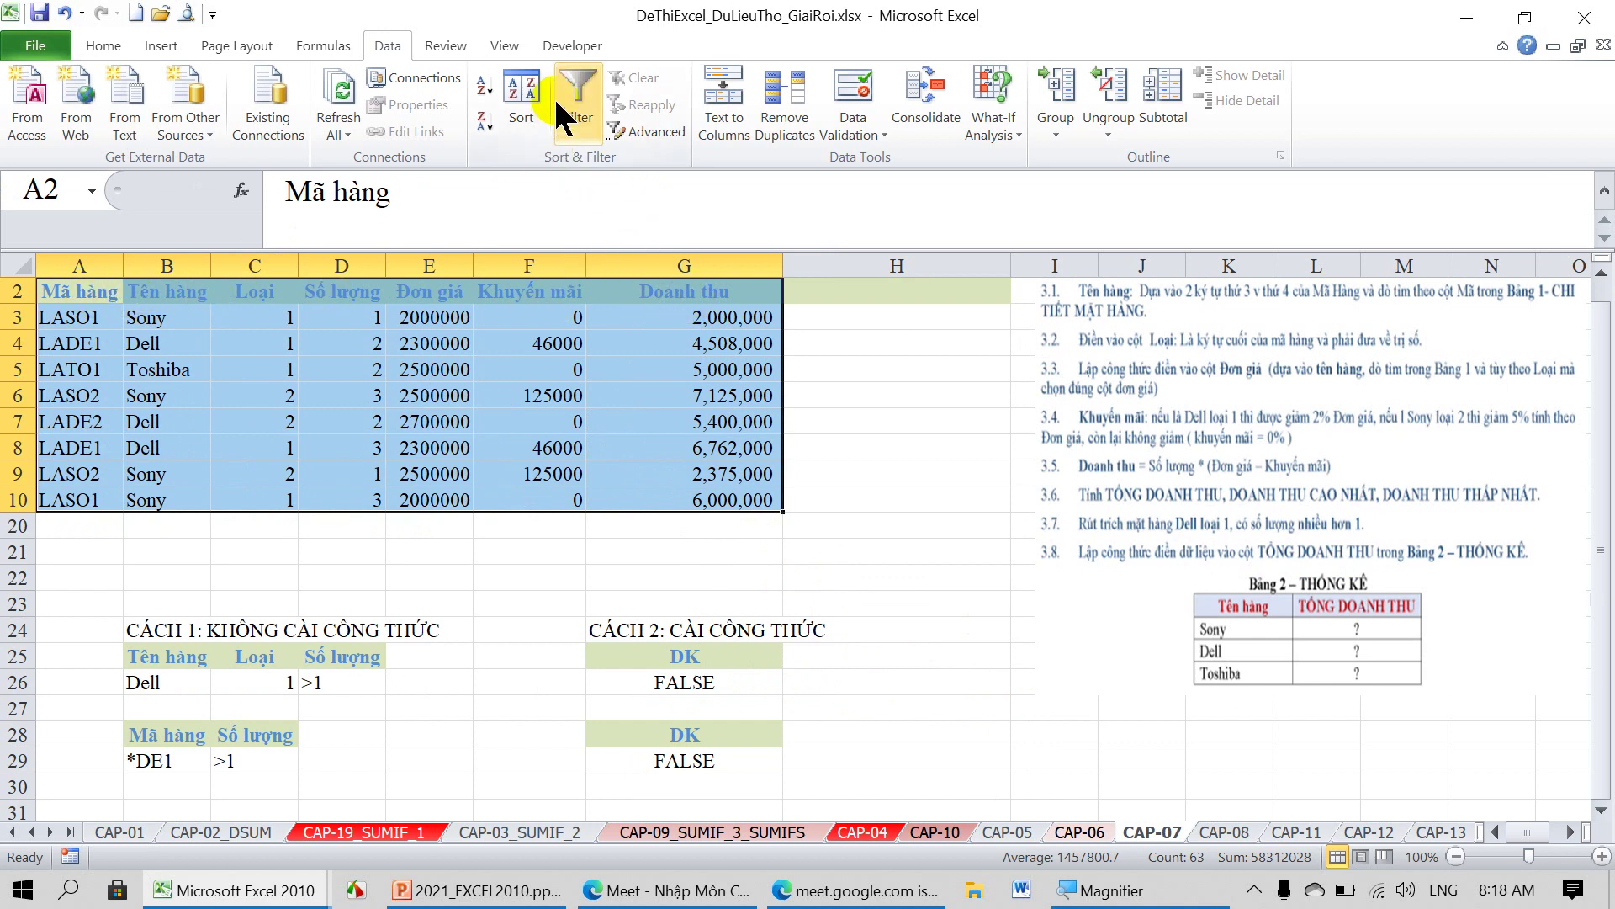
left_click(635, 135)
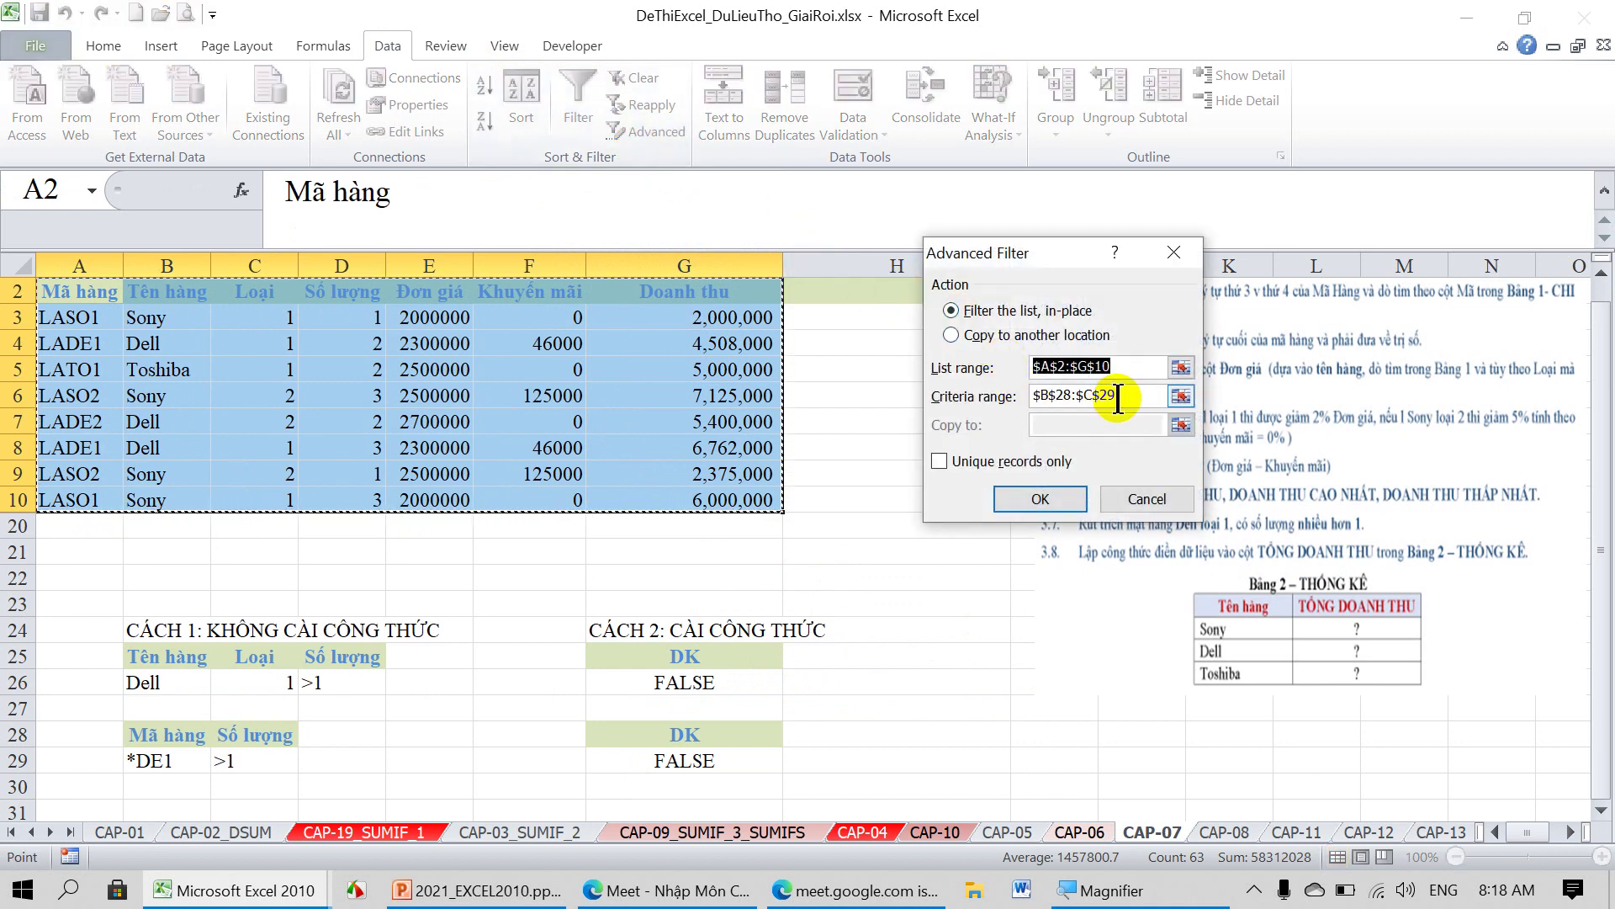
left_click_drag(1136, 396, 1027, 400)
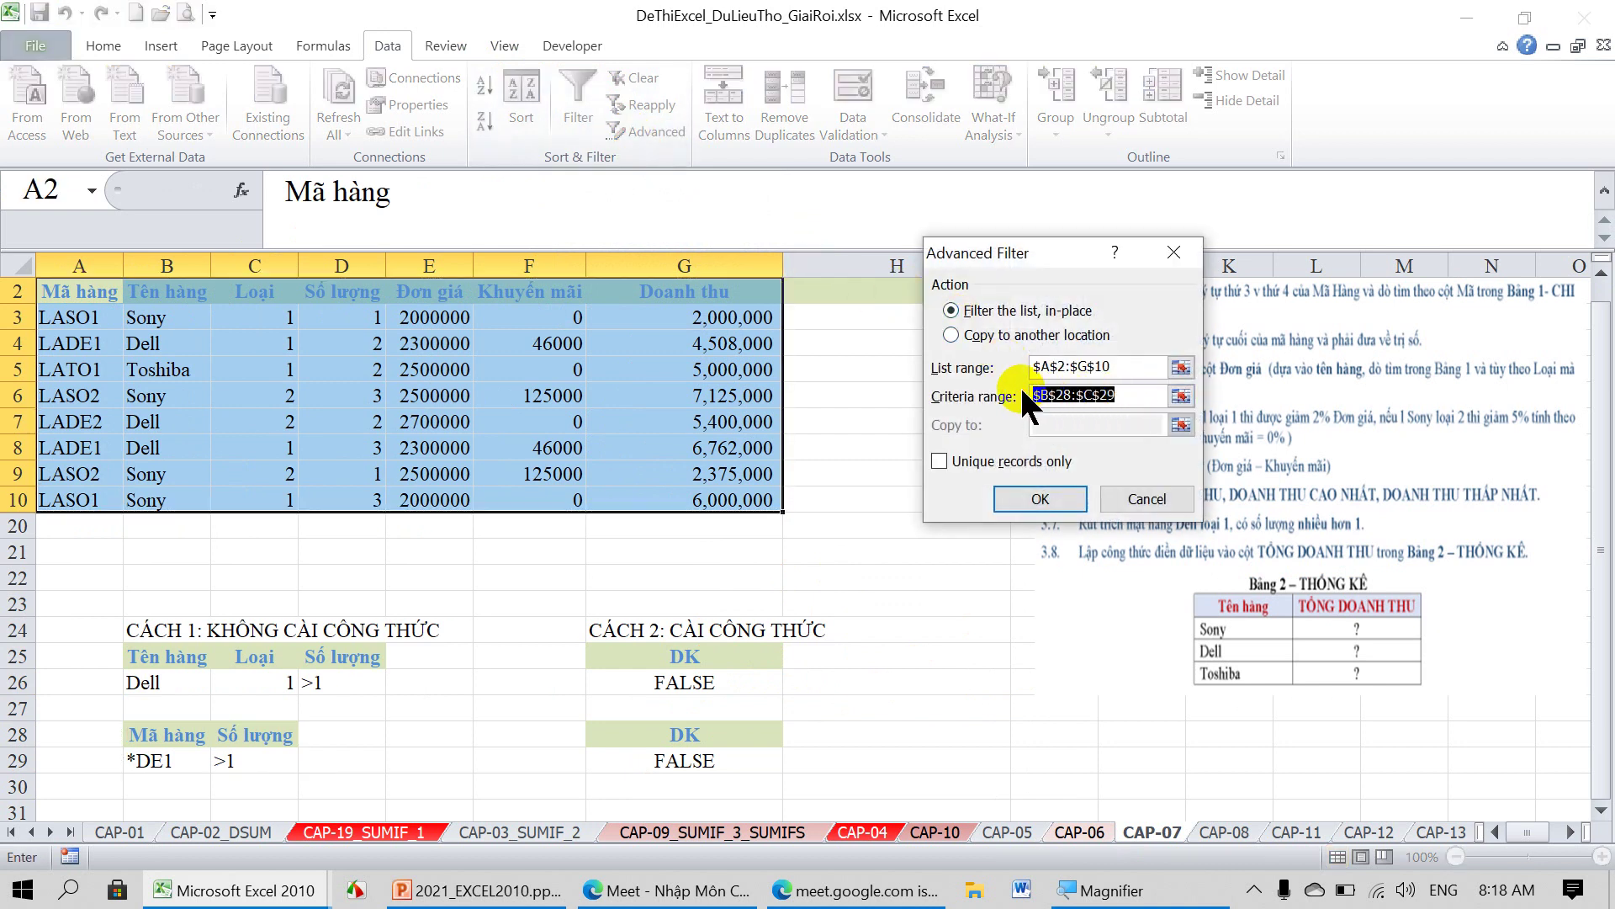
left_click(727, 667)
left_click_drag(727, 668, 726, 683)
left_click(1048, 498)
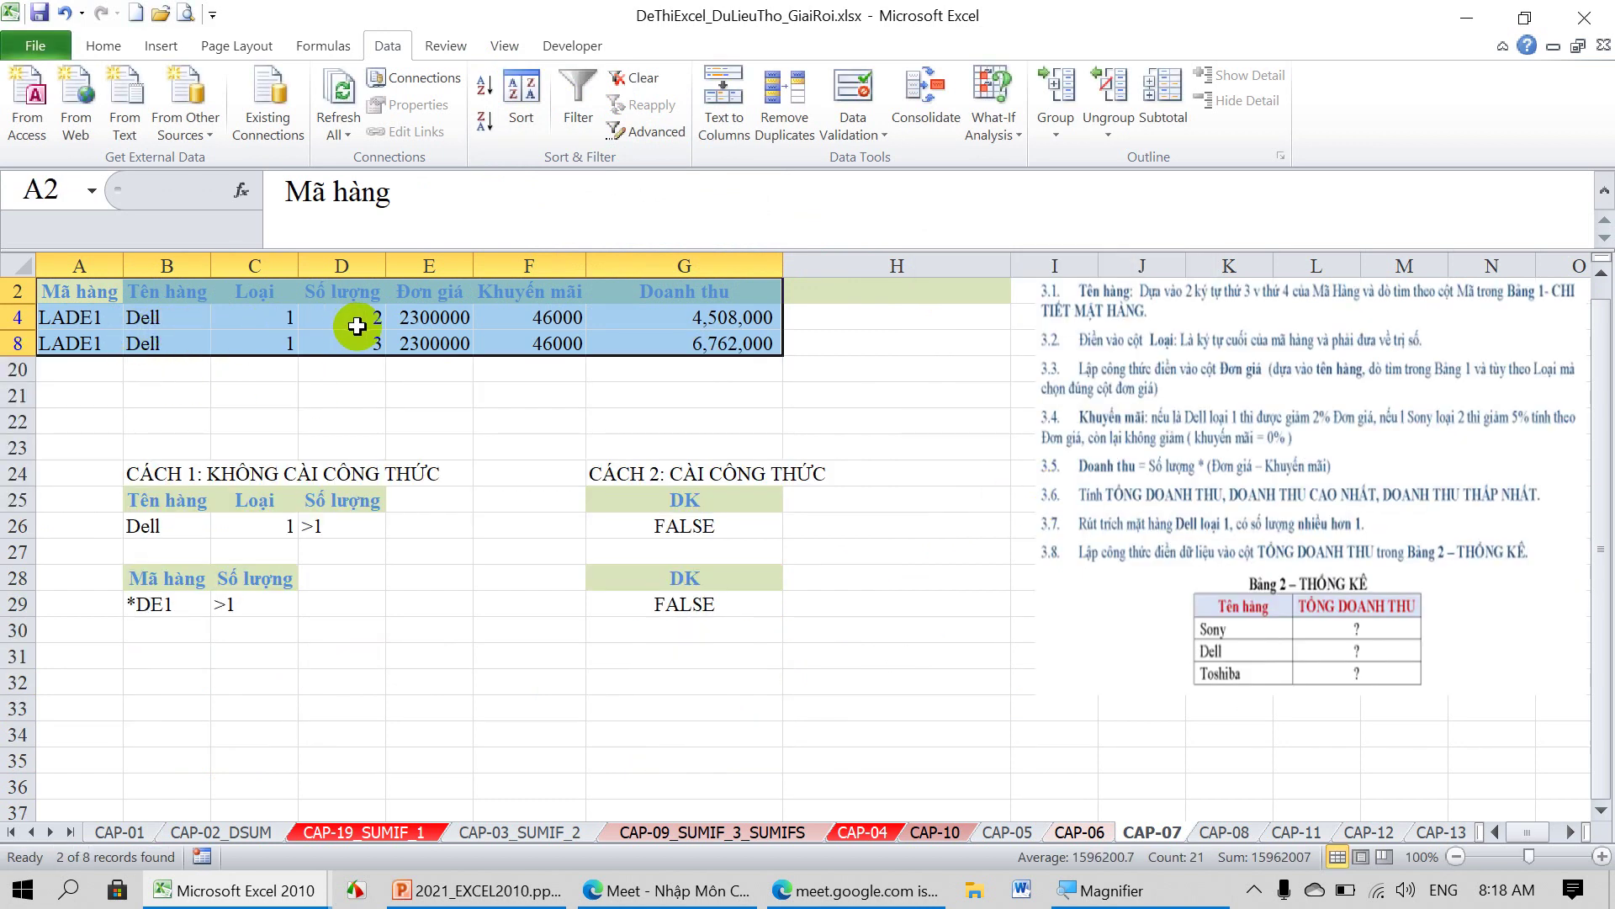
left_click(637, 77)
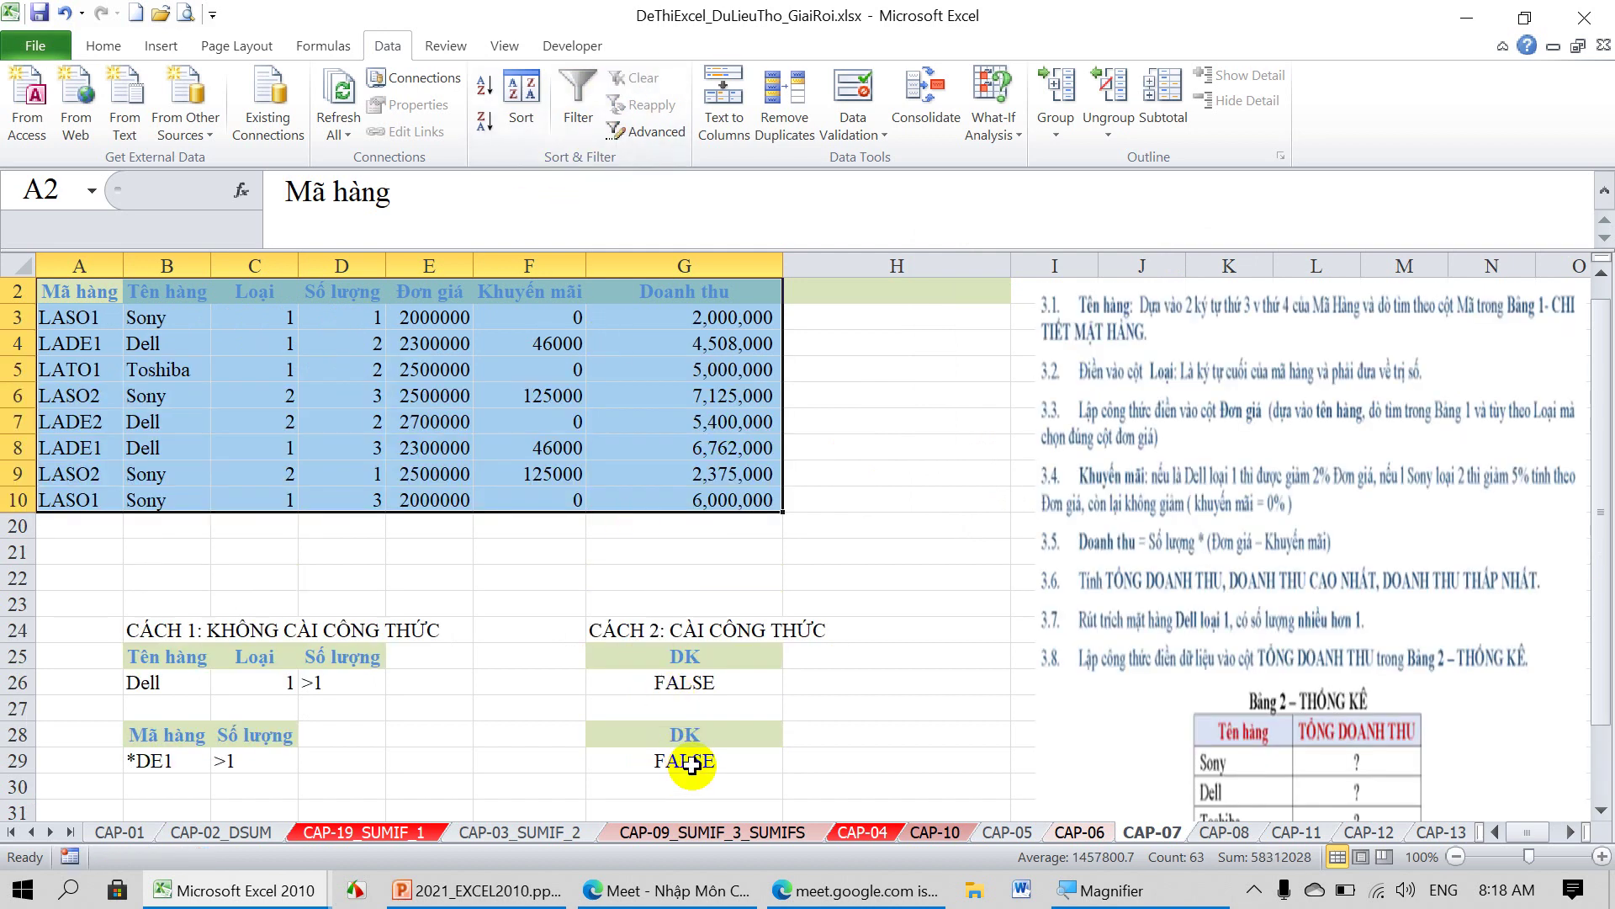
left_click(648, 130)
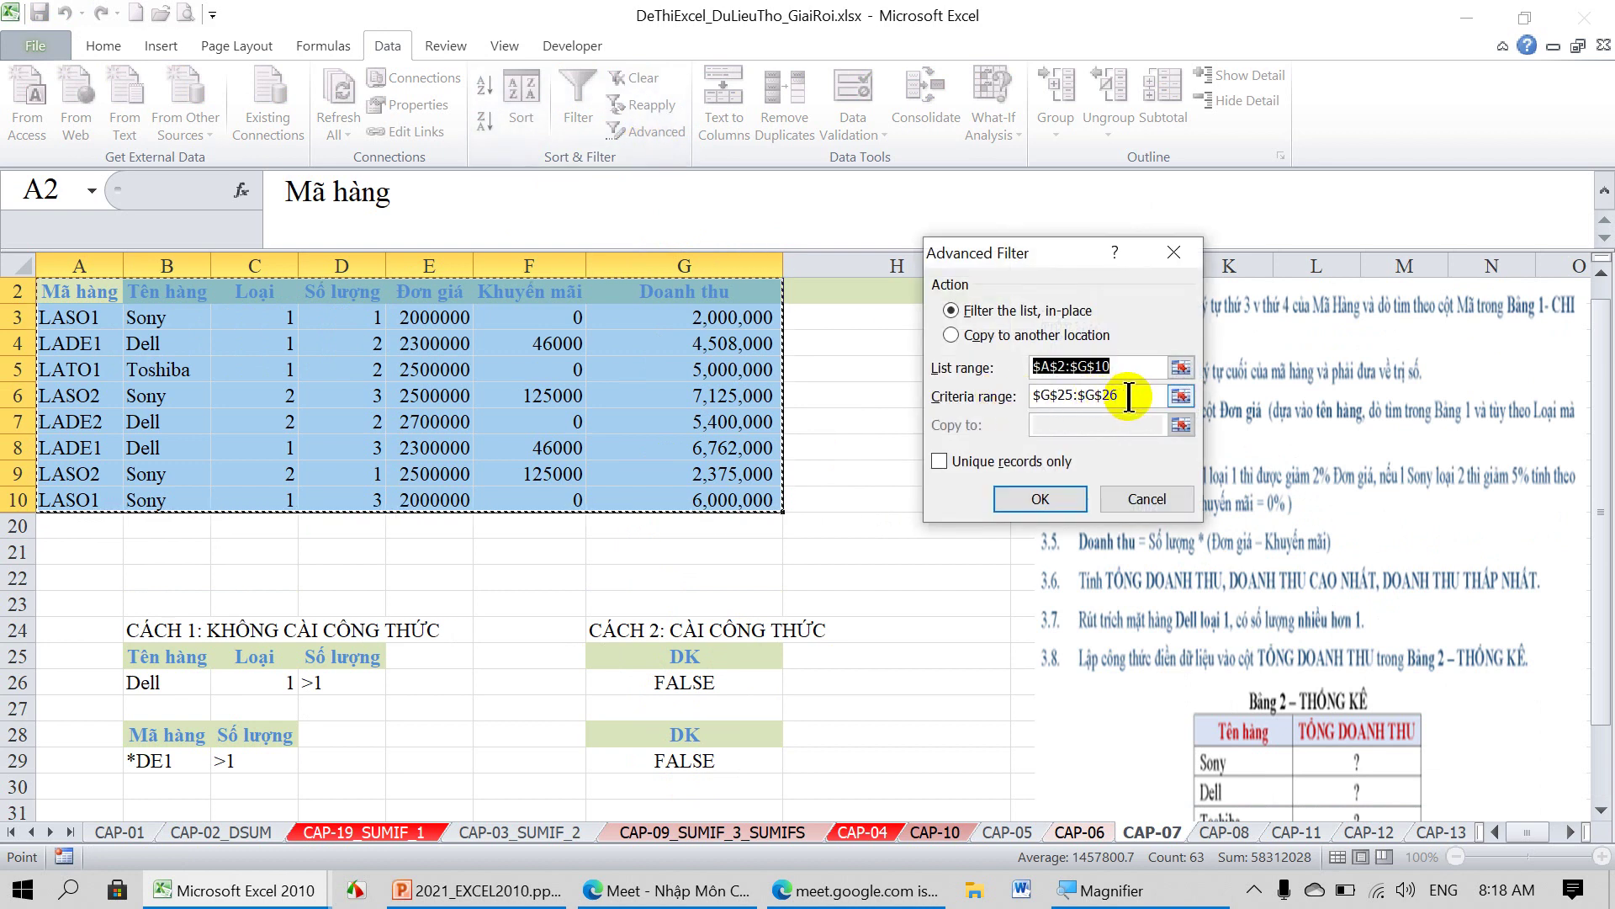
left_click(1075, 396)
key("BackSpace")
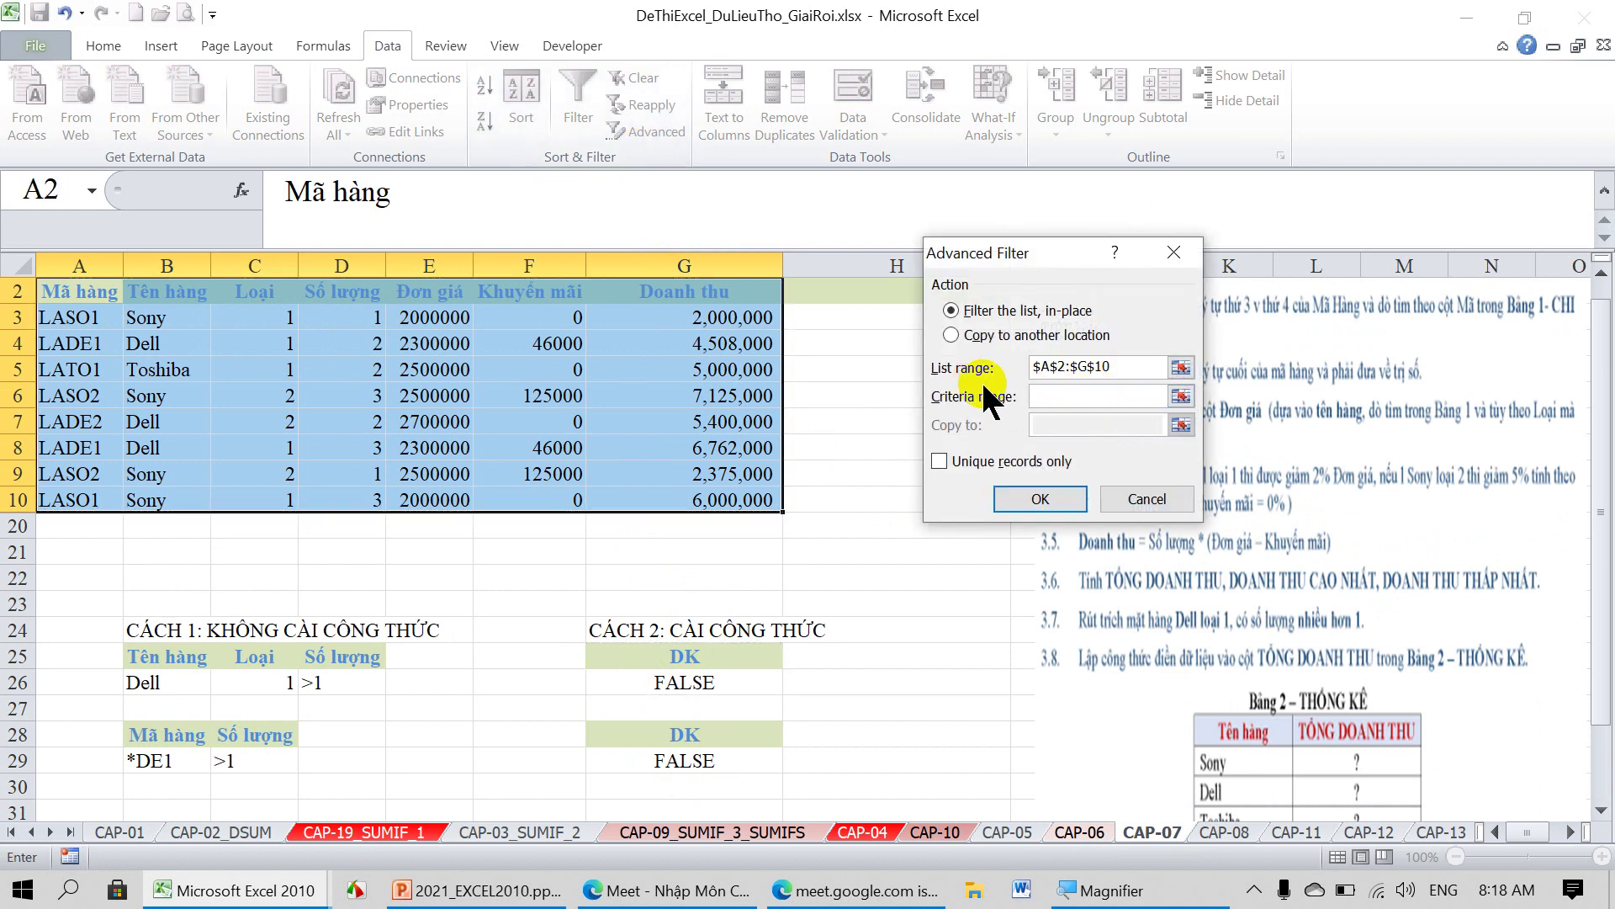
left_click_drag(710, 736, 710, 759)
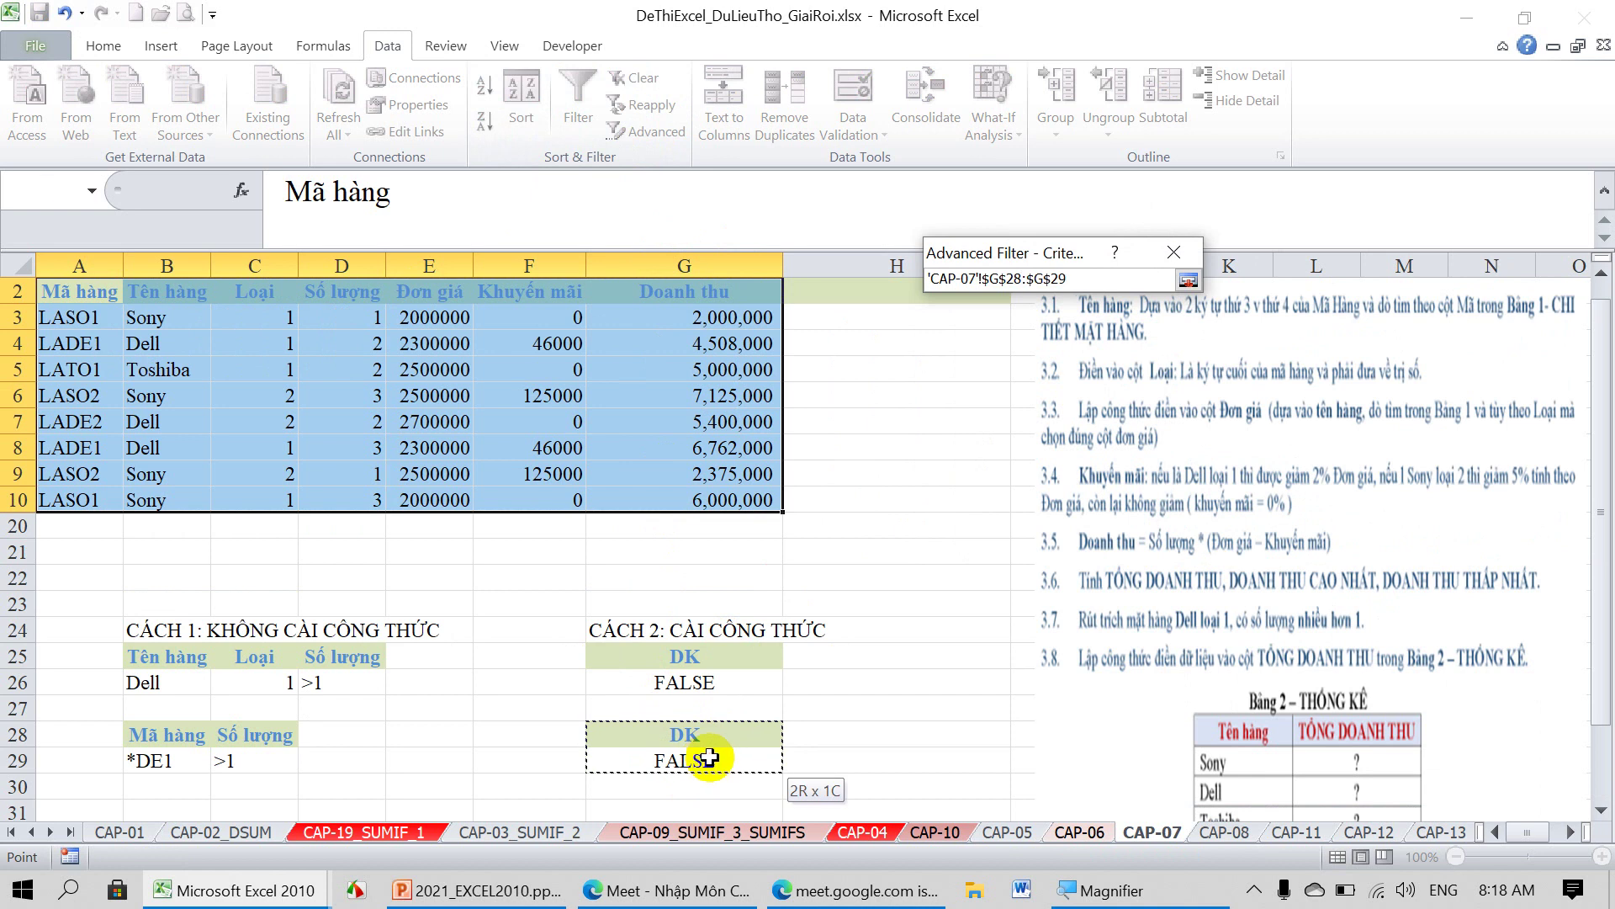
left_click(1037, 498)
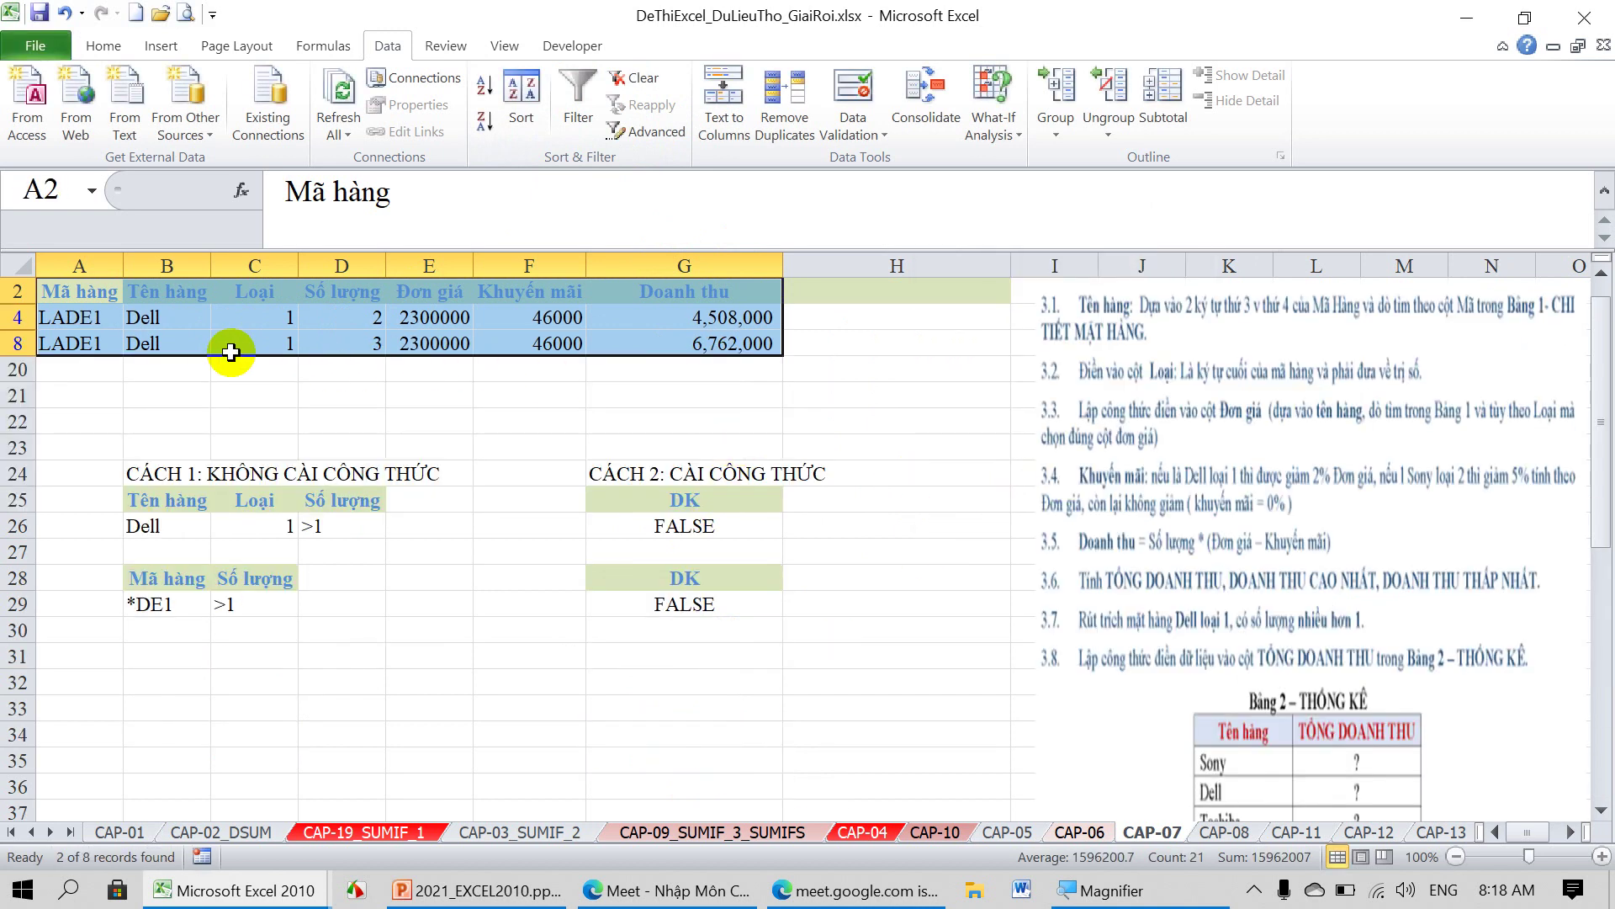
left_click(467, 630)
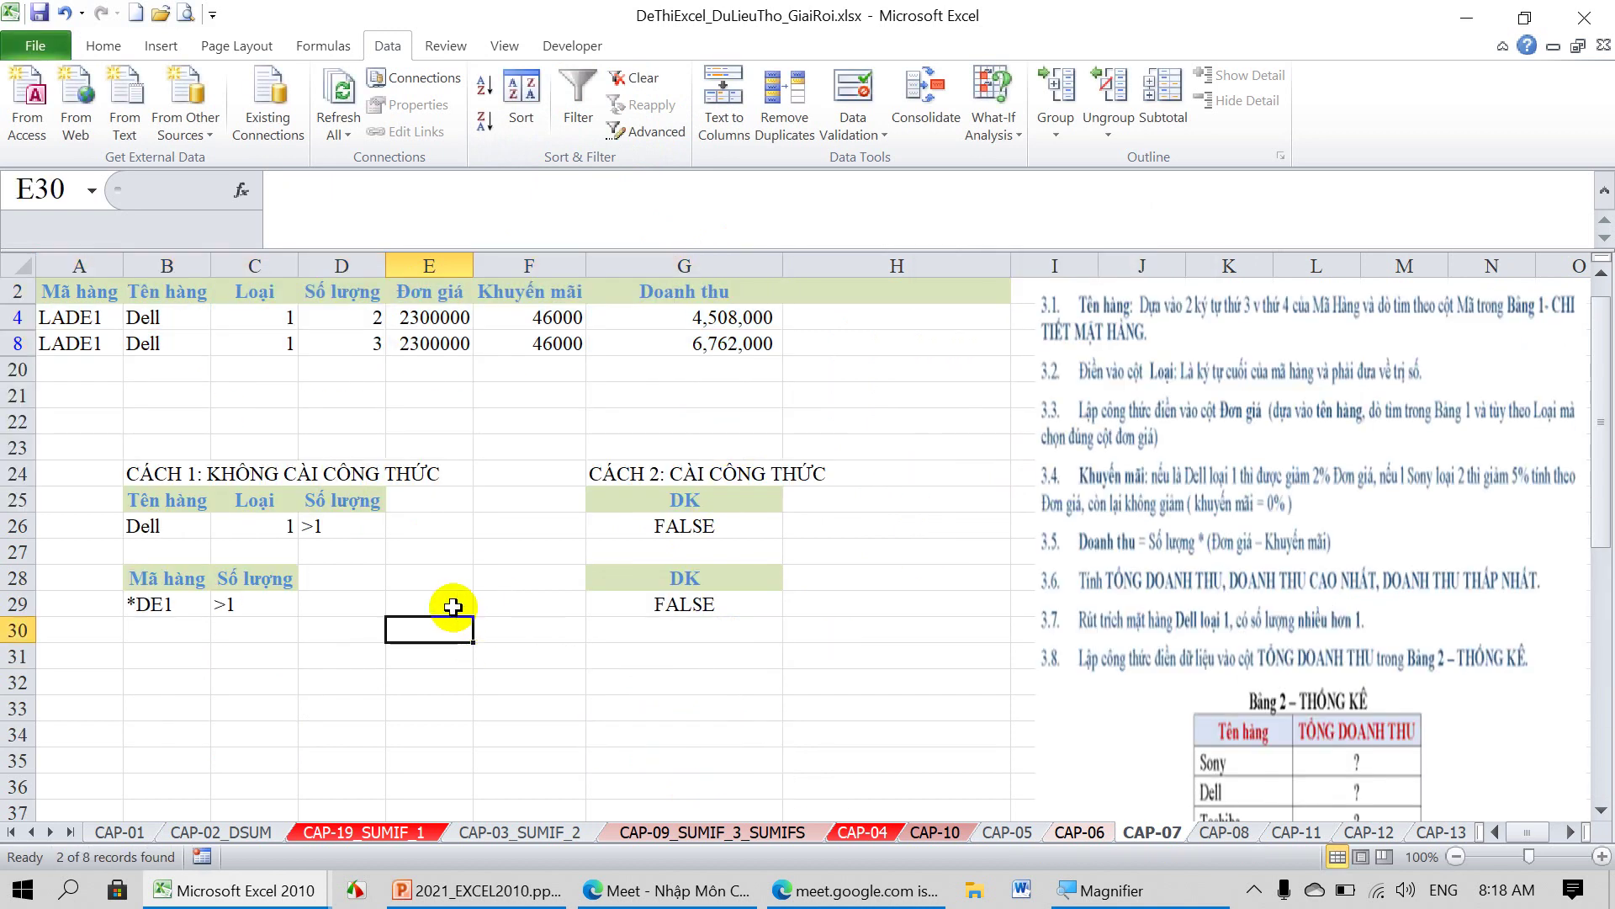
left_click(186, 505)
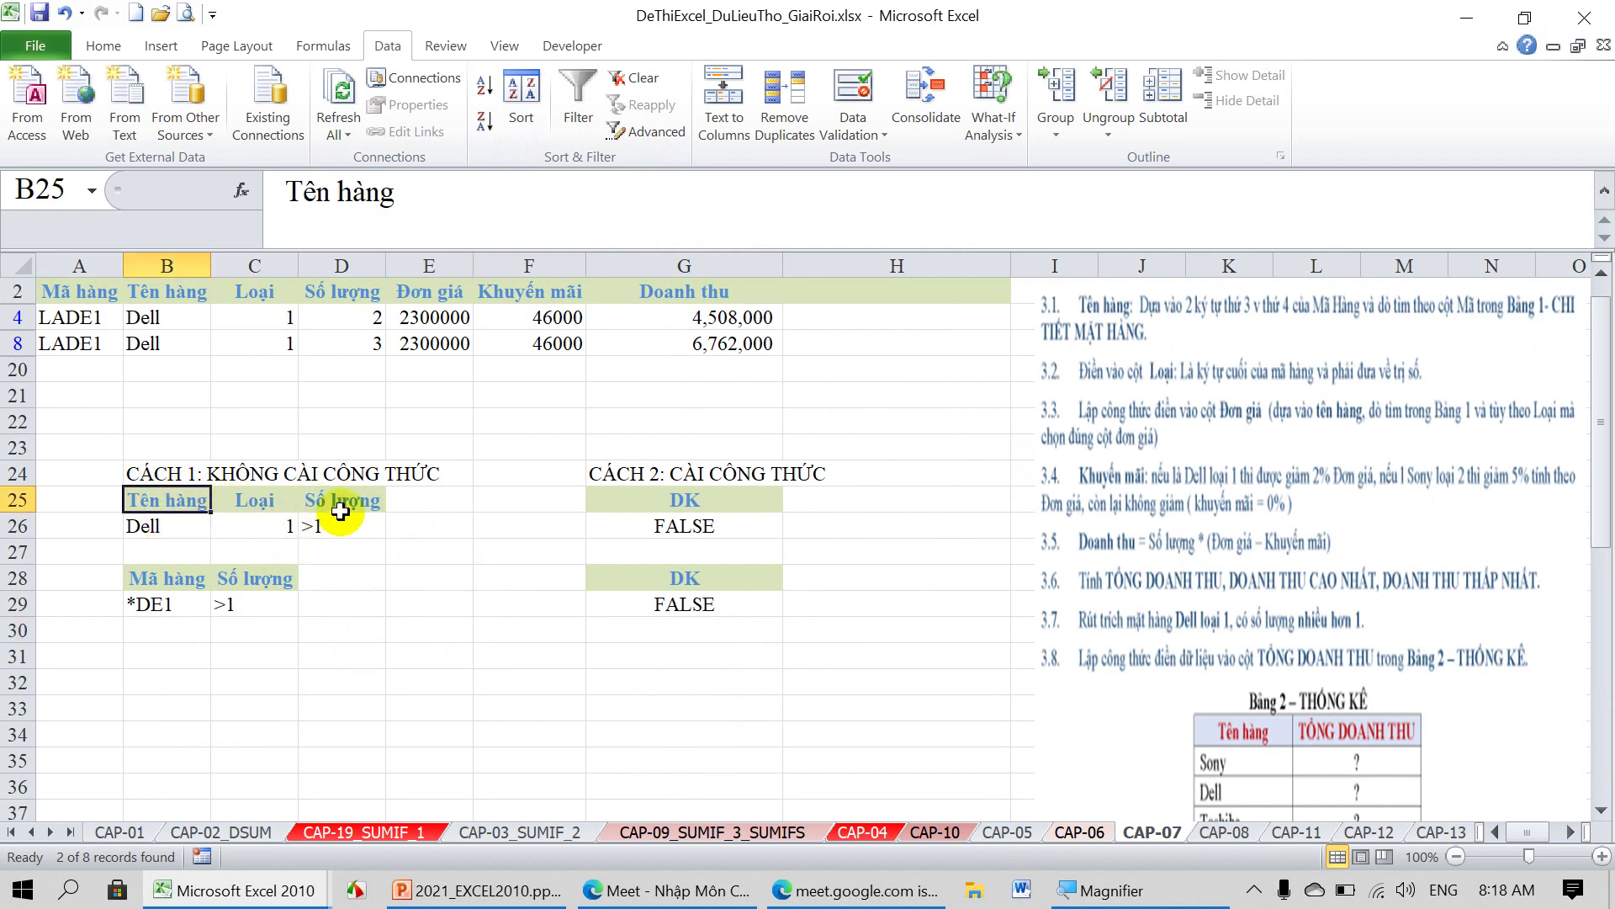
left_click(690, 500)
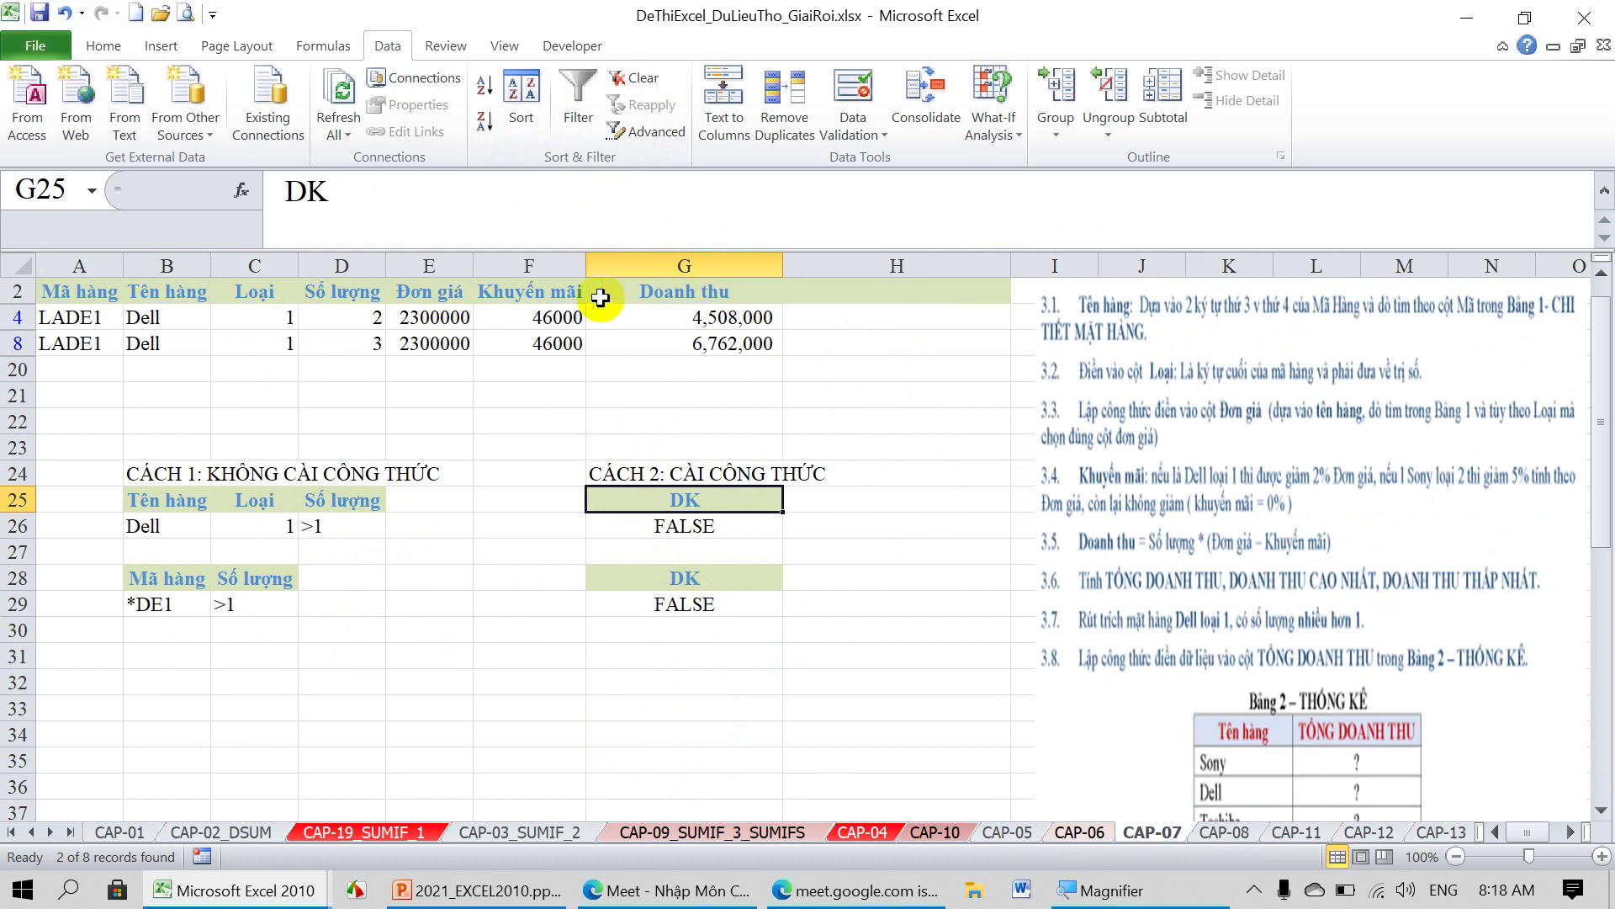
left_click(698, 529)
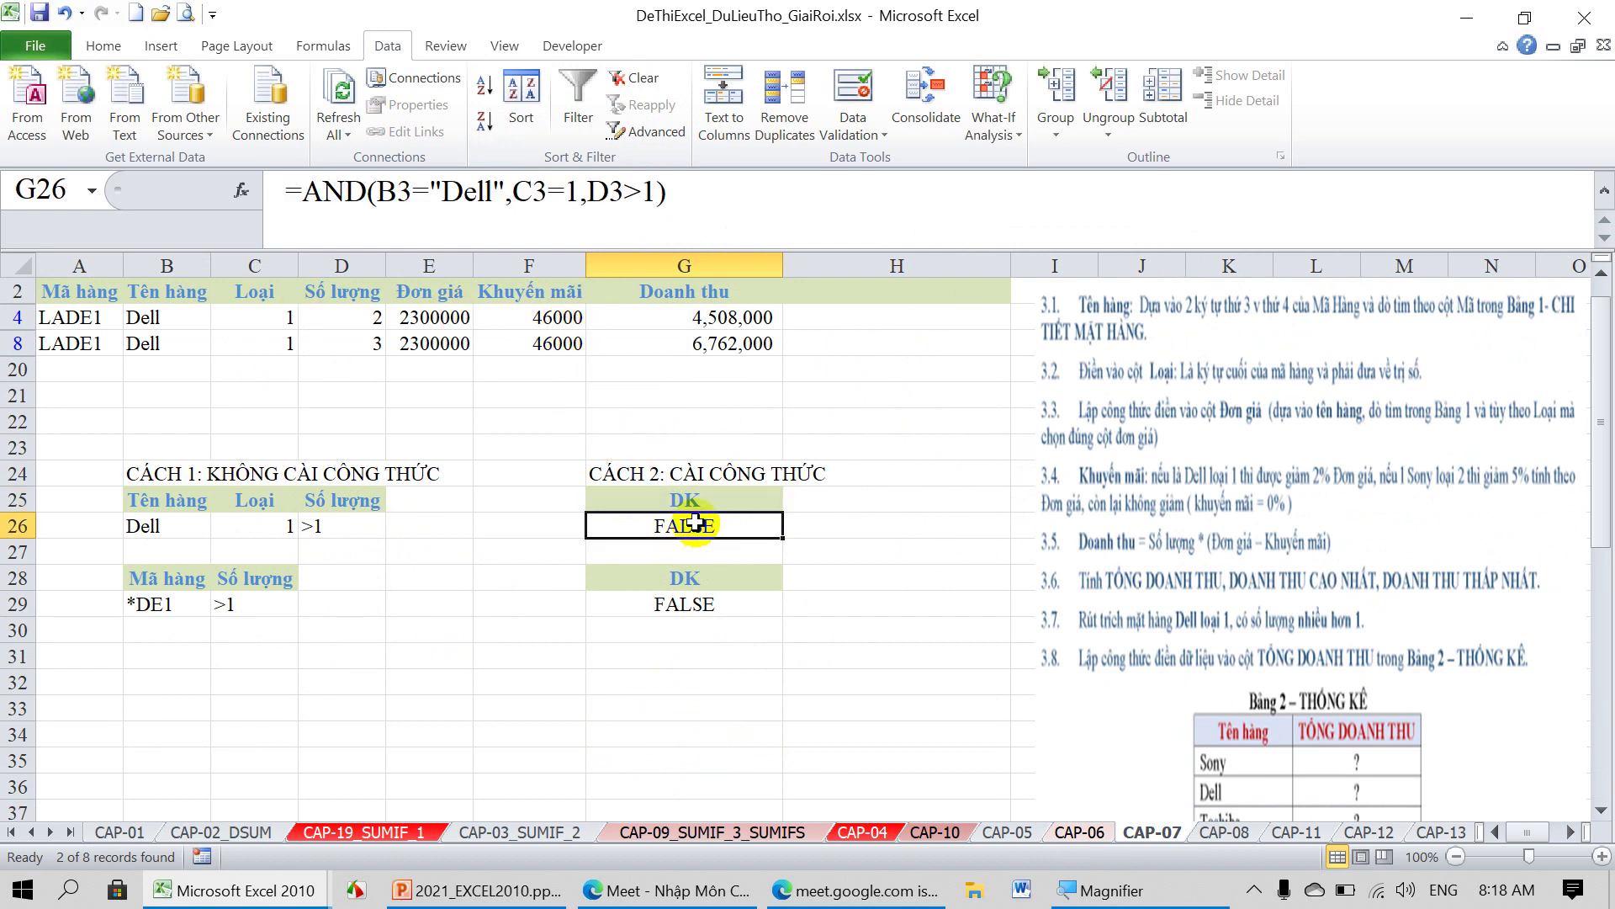
left_click(633, 78)
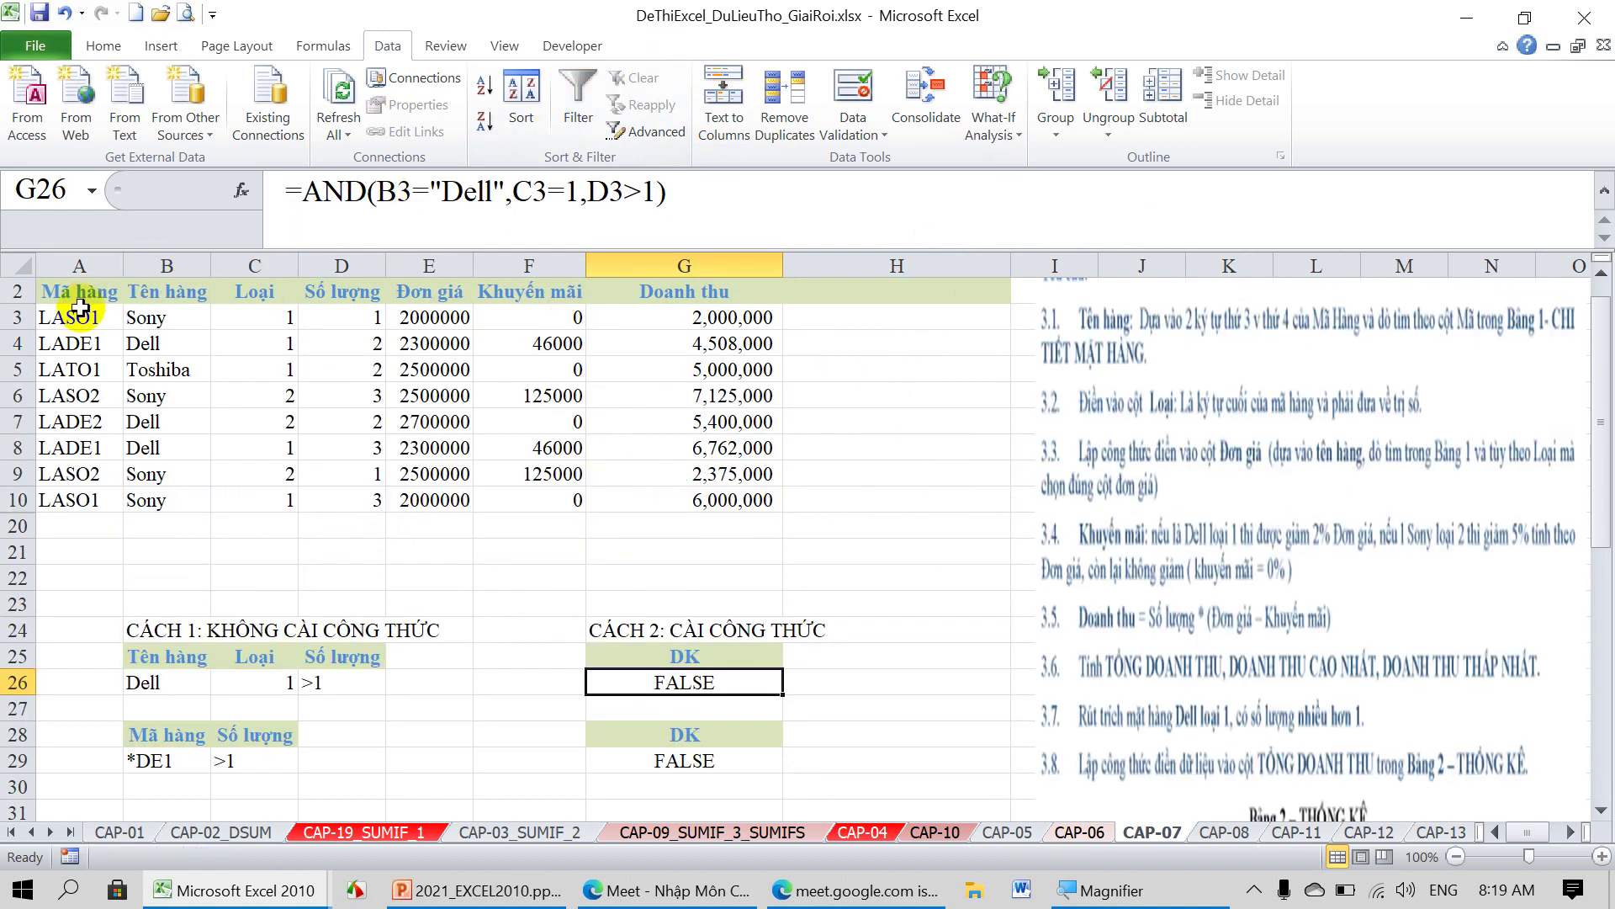
mouse_move(67, 317)
left_mouse_down()
mouse_move(637, 312)
mouse_move(599, 308)
left_mouse_up()
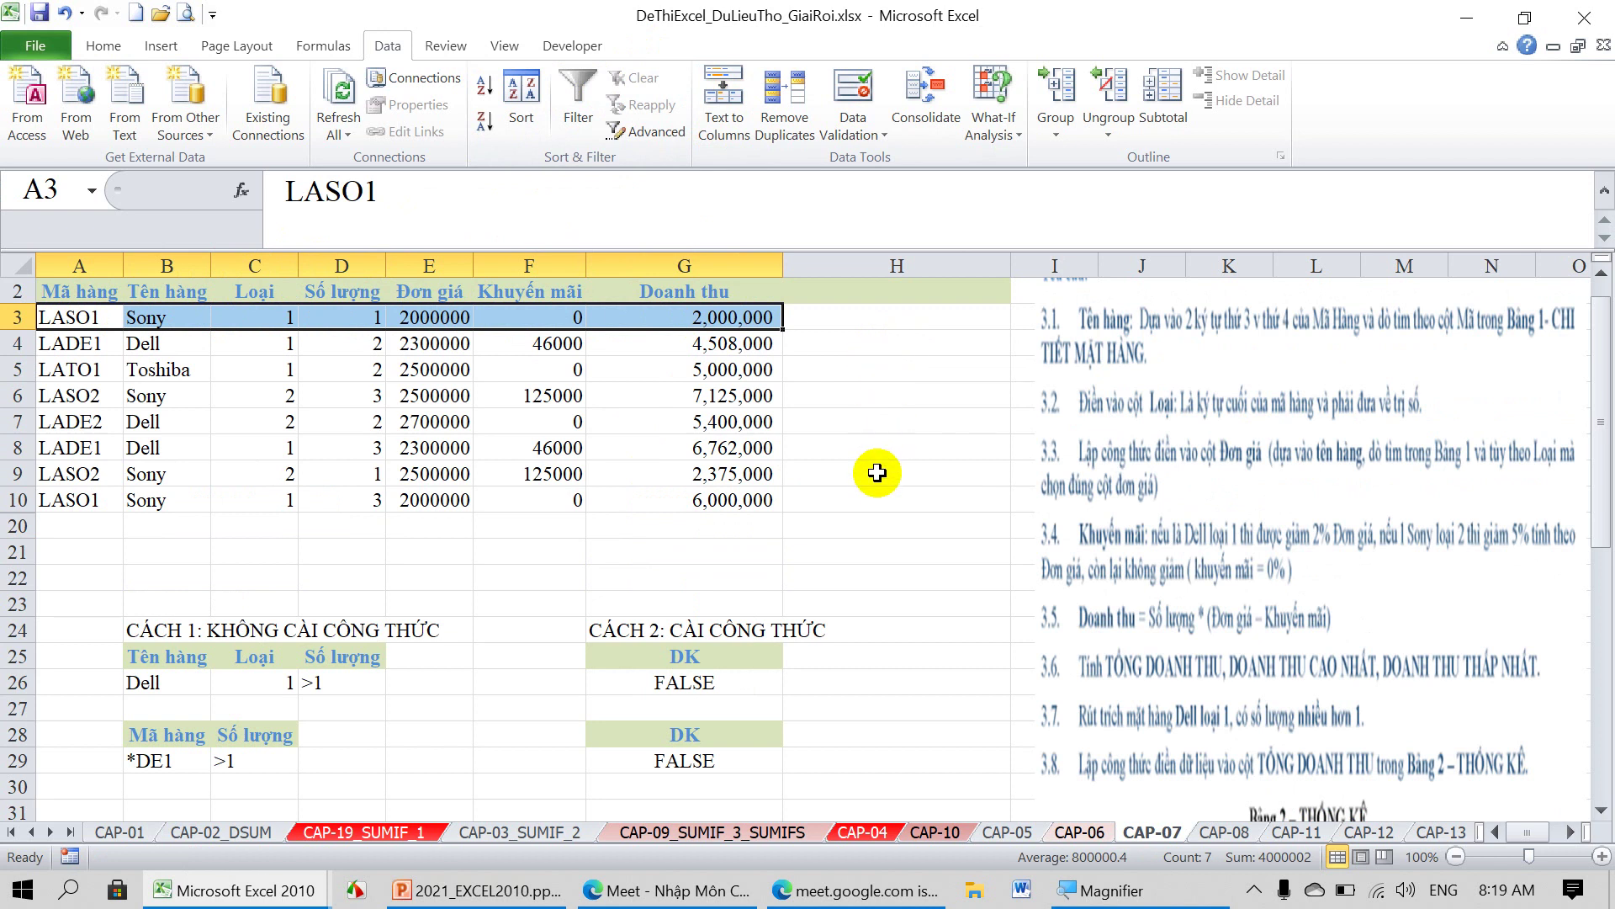
scroll(869, 458, "down", 1)
scroll(870, 466, "down", 1)
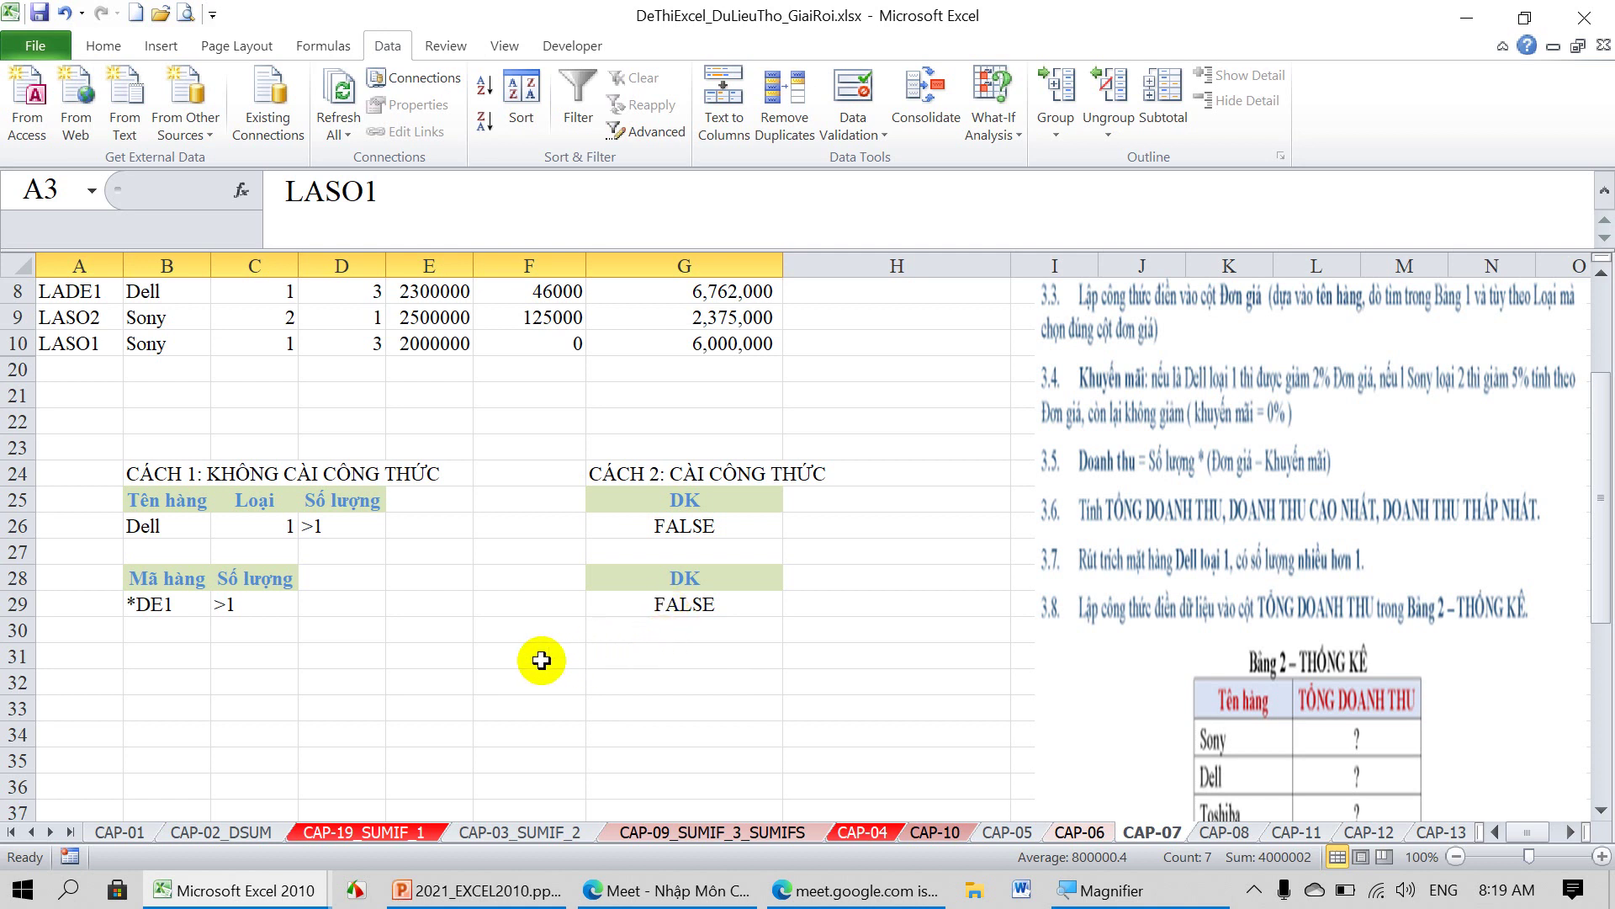
scroll(744, 743, "up", 2)
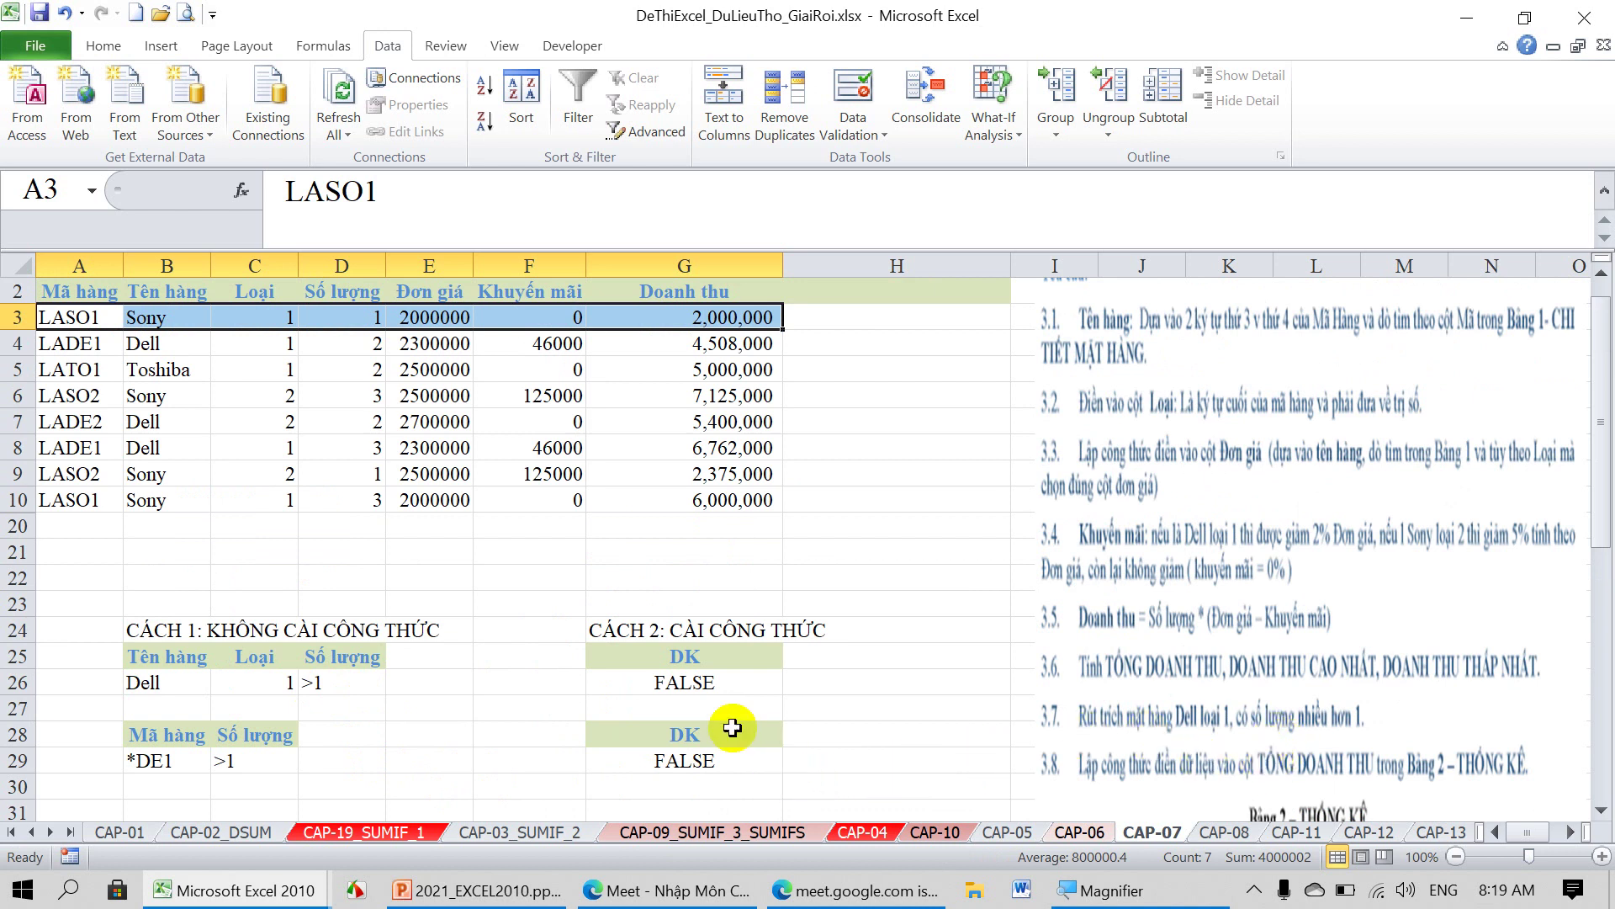
left_click_drag(685, 656, 685, 683)
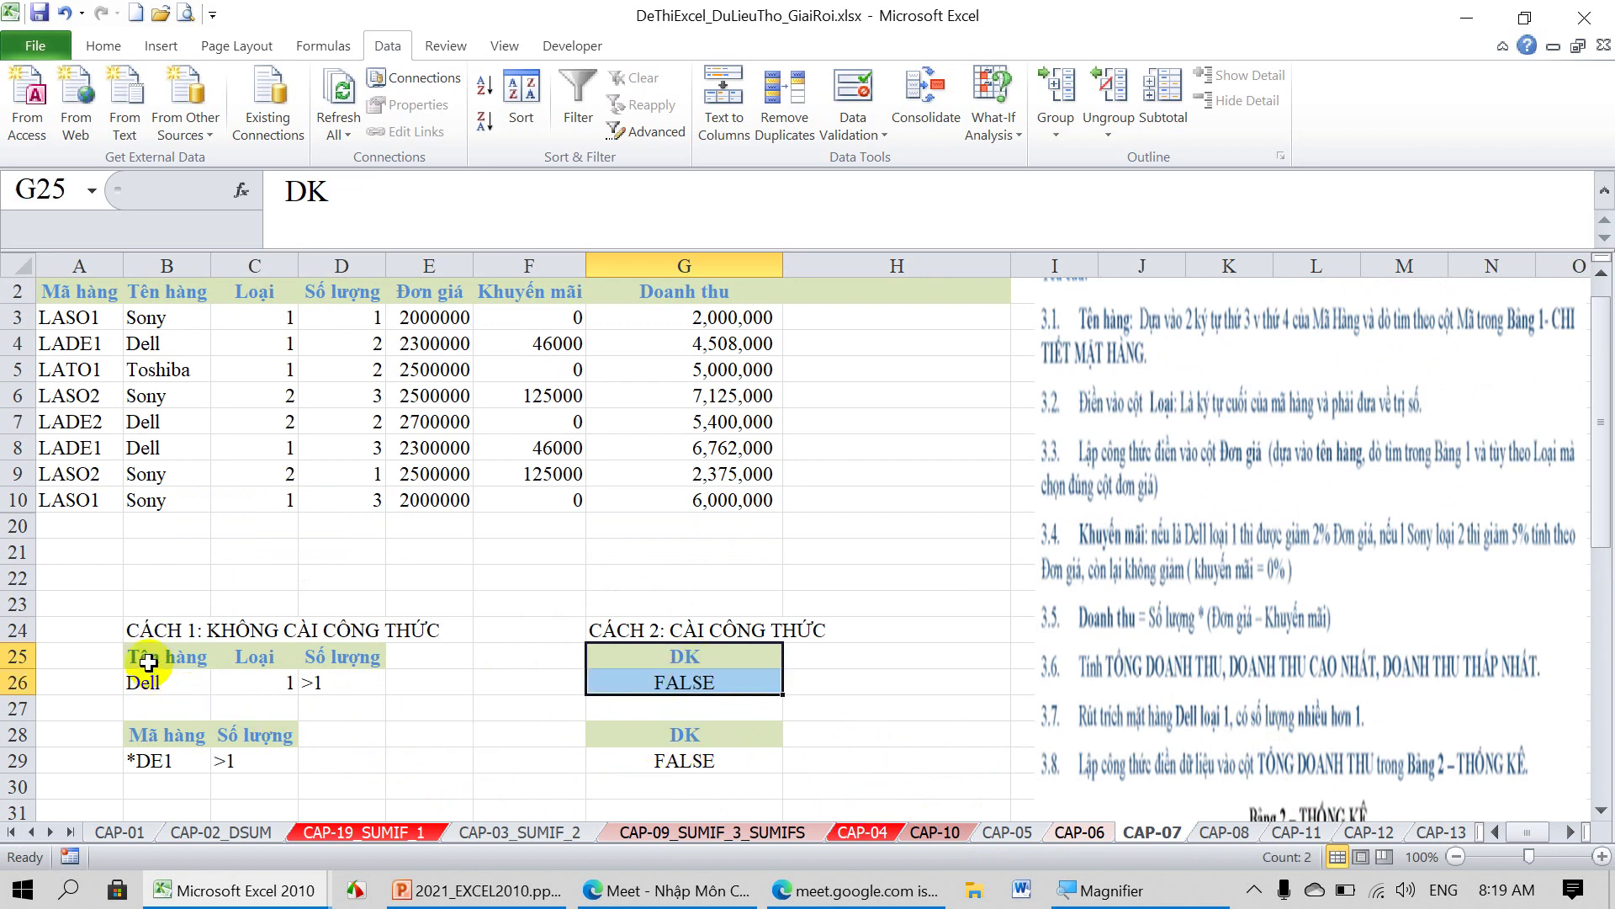
left_click_drag(149, 664, 335, 682)
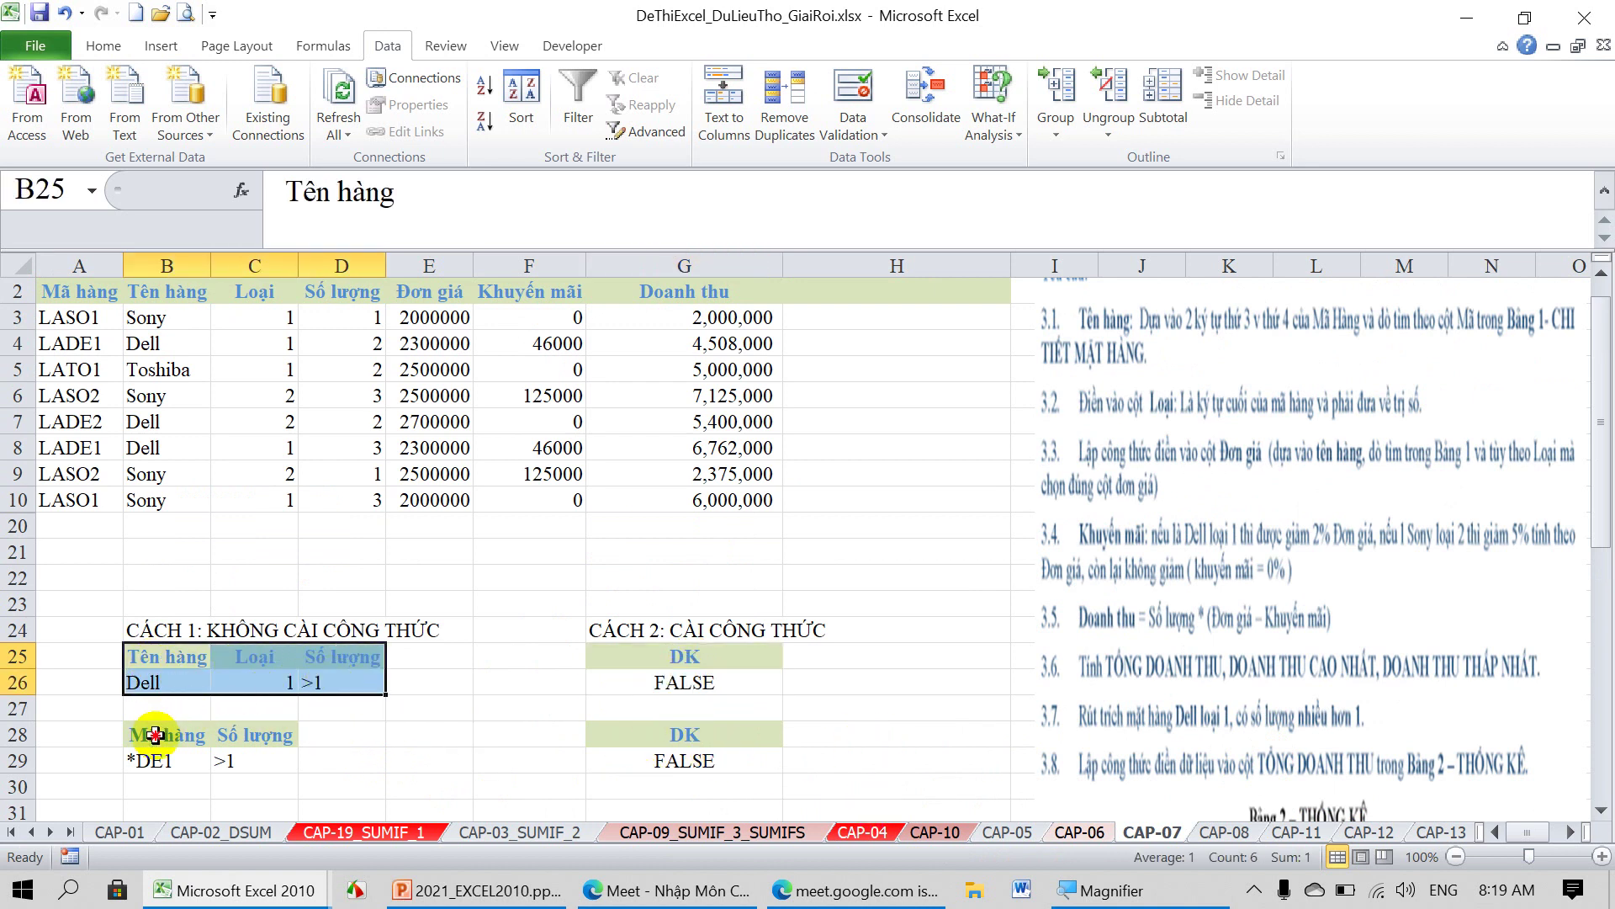
left_click_drag(154, 734, 225, 760)
left_click_drag(669, 658, 673, 677)
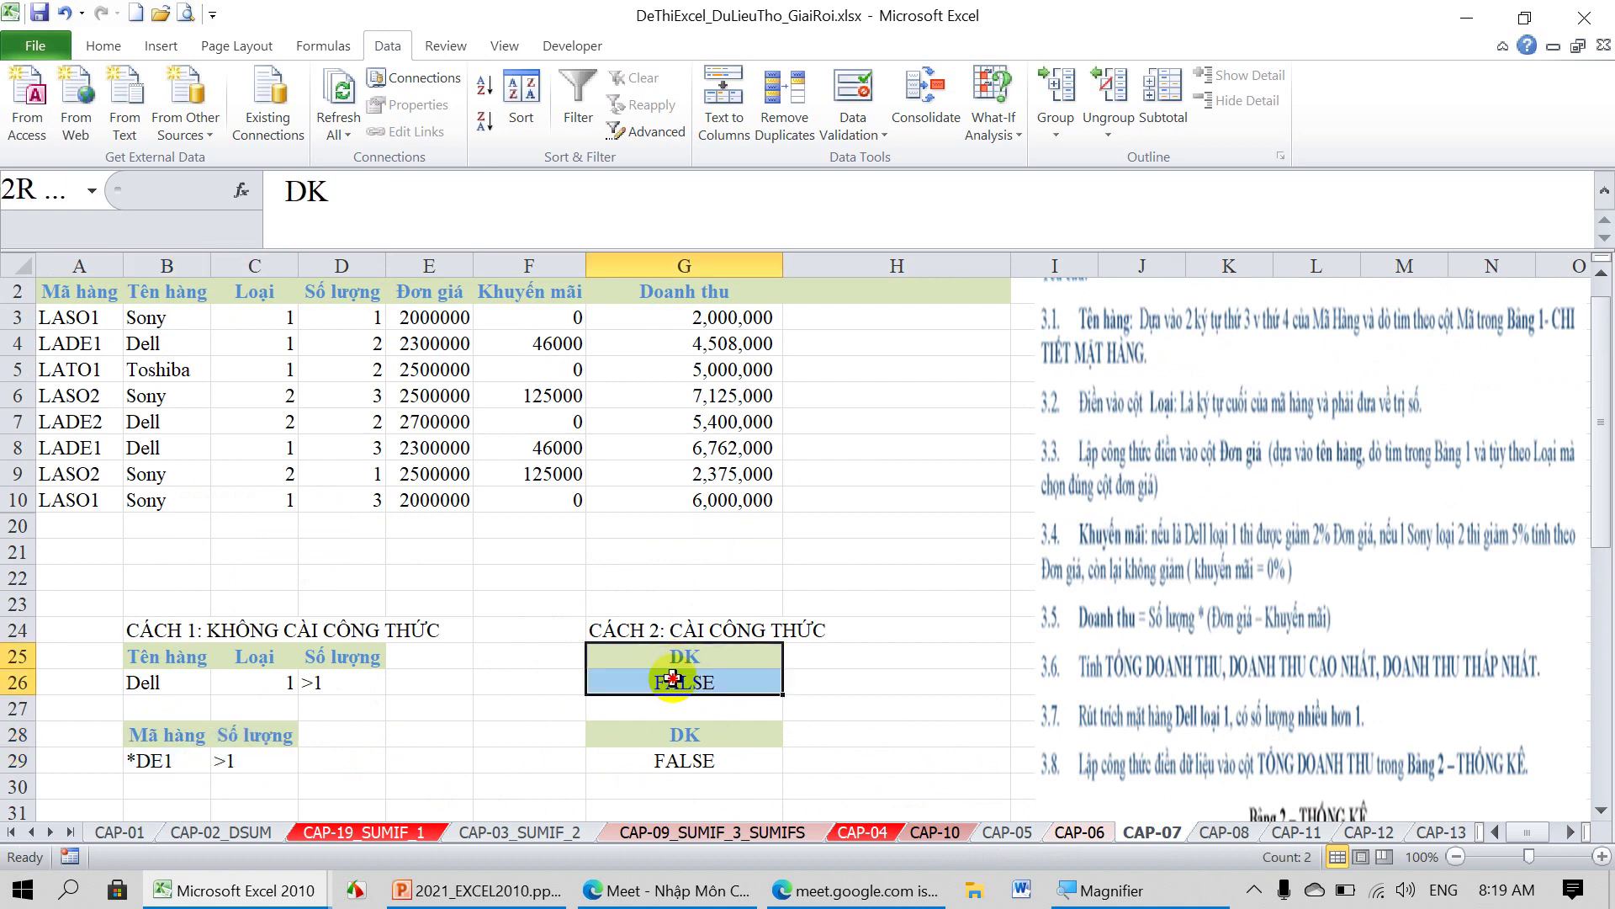
scroll(547, 732, "down", 1)
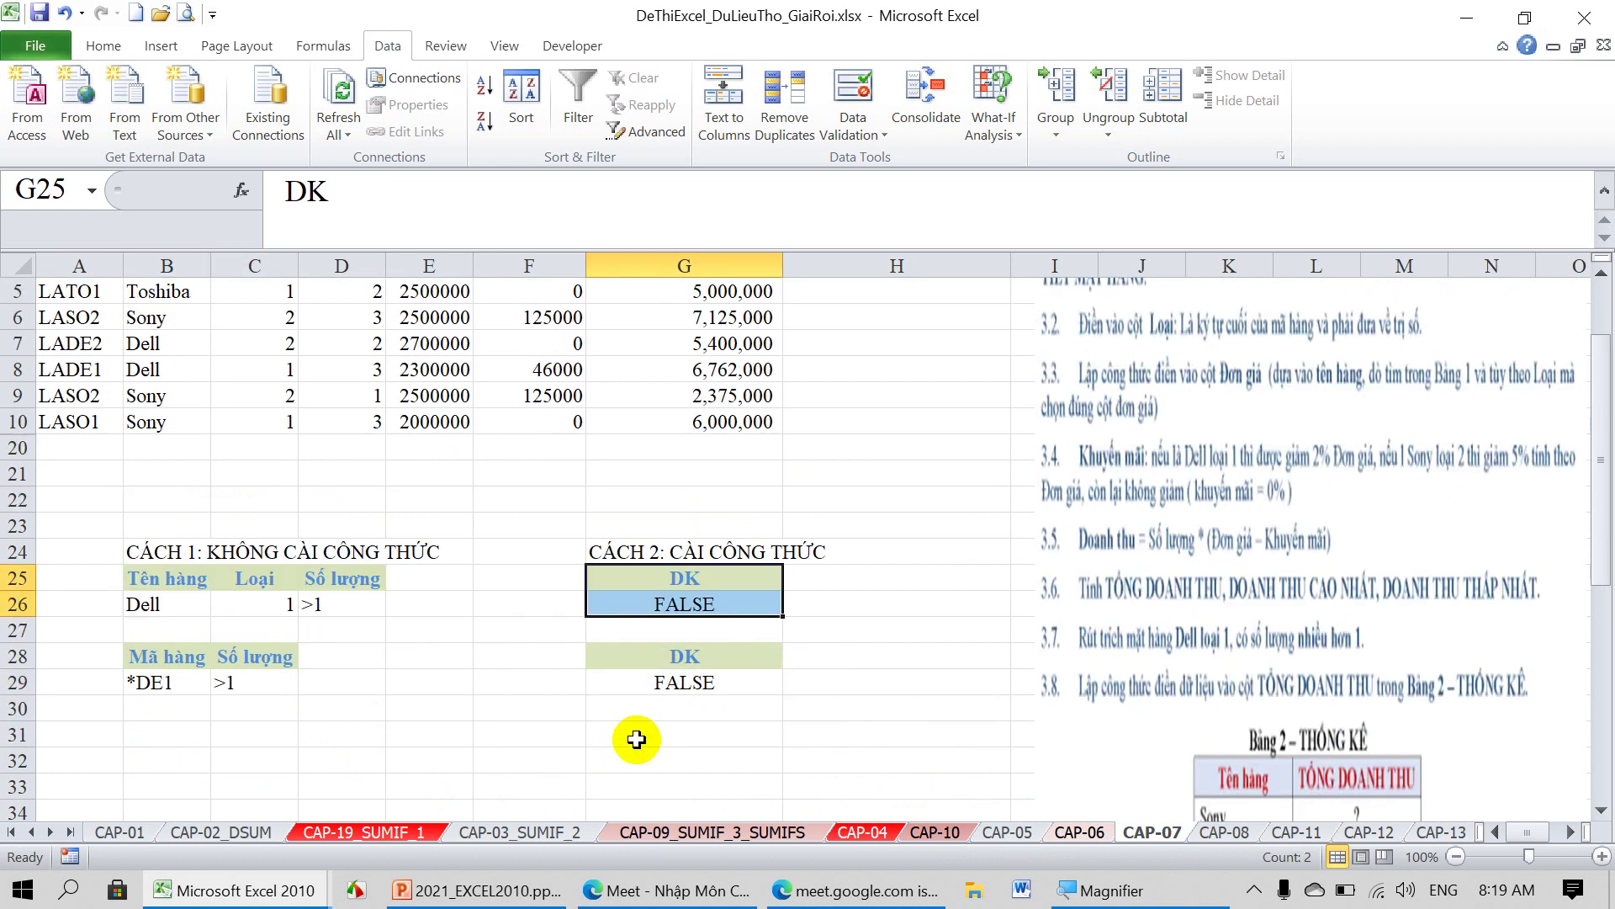
left_click(615, 740)
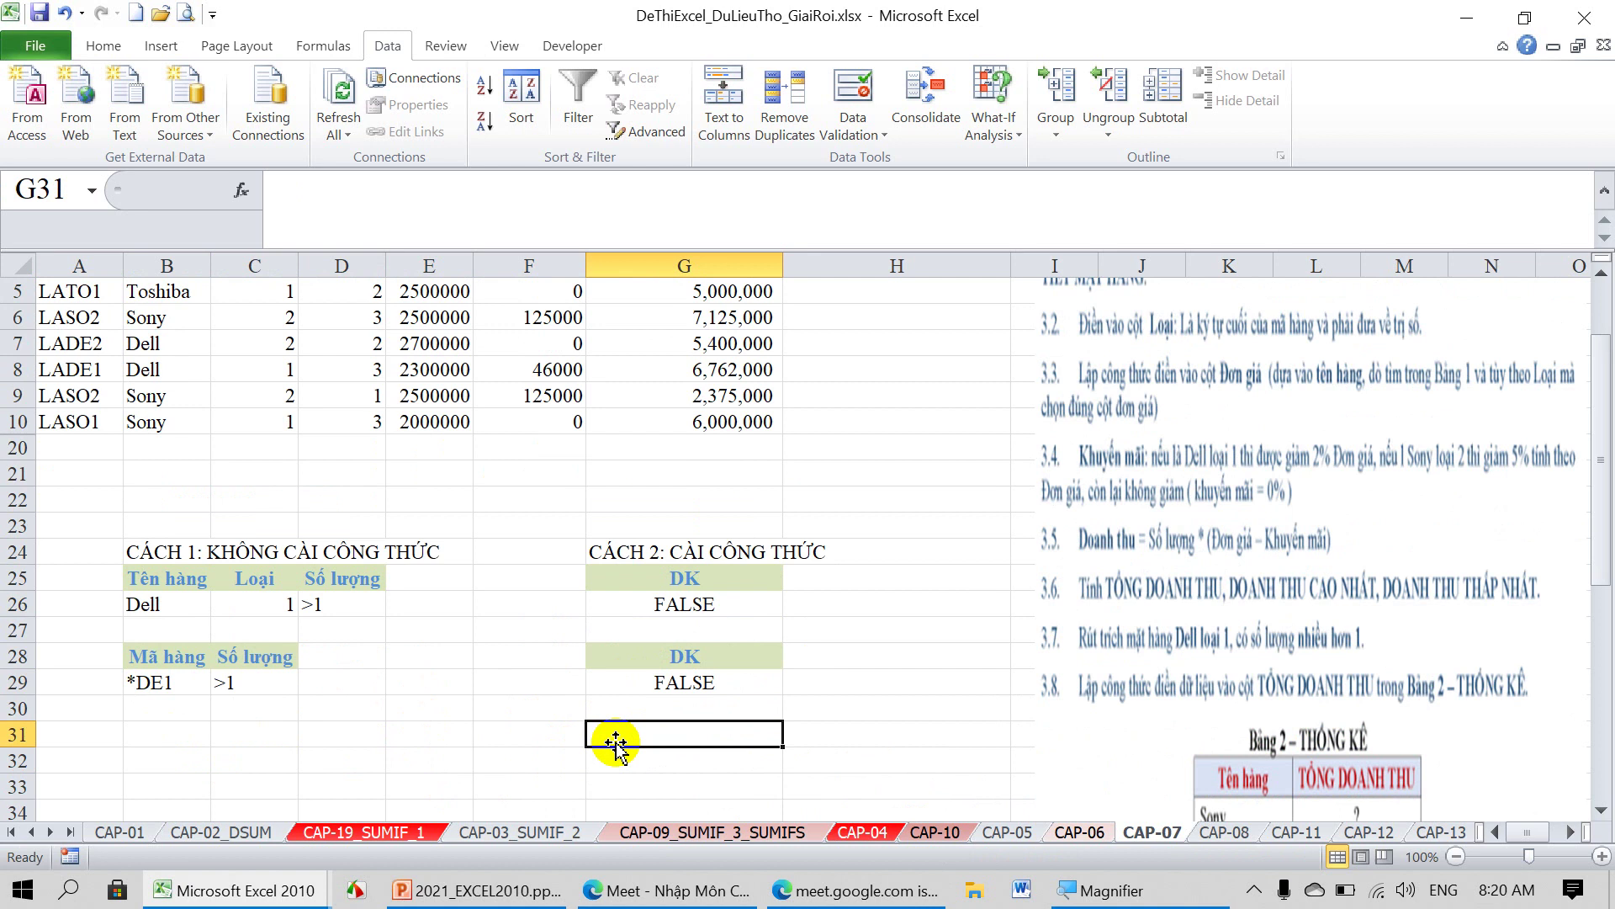
Enter =DSUM(A2:G10,G2,B25:D26) in G31 to total Doanh thu for the criteria.
type("=")
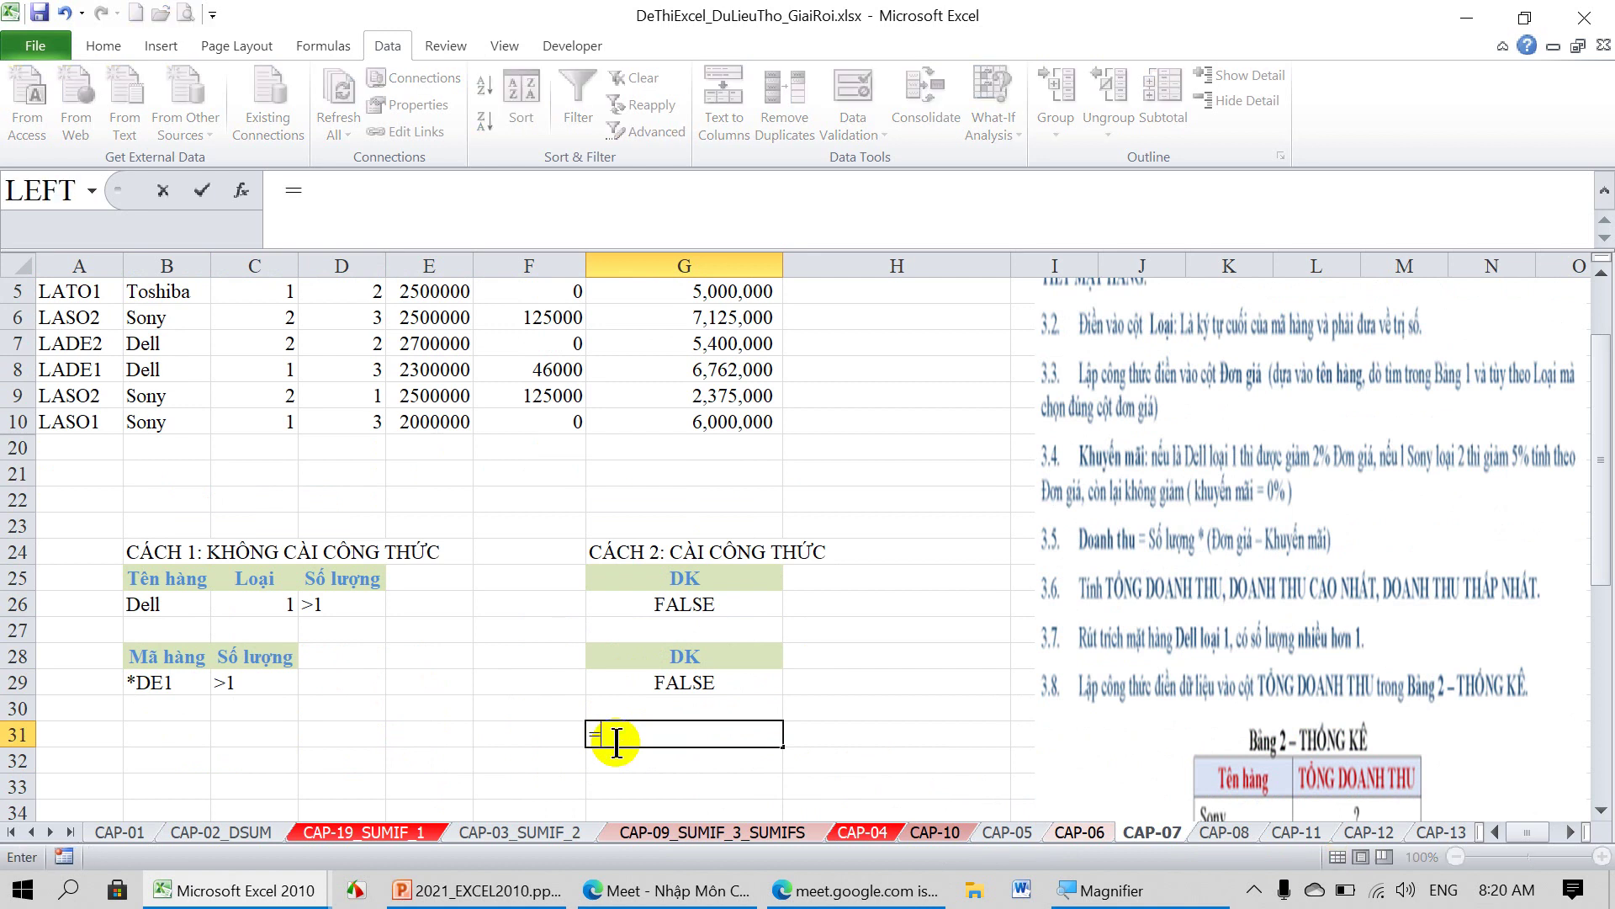
type("DSUM")
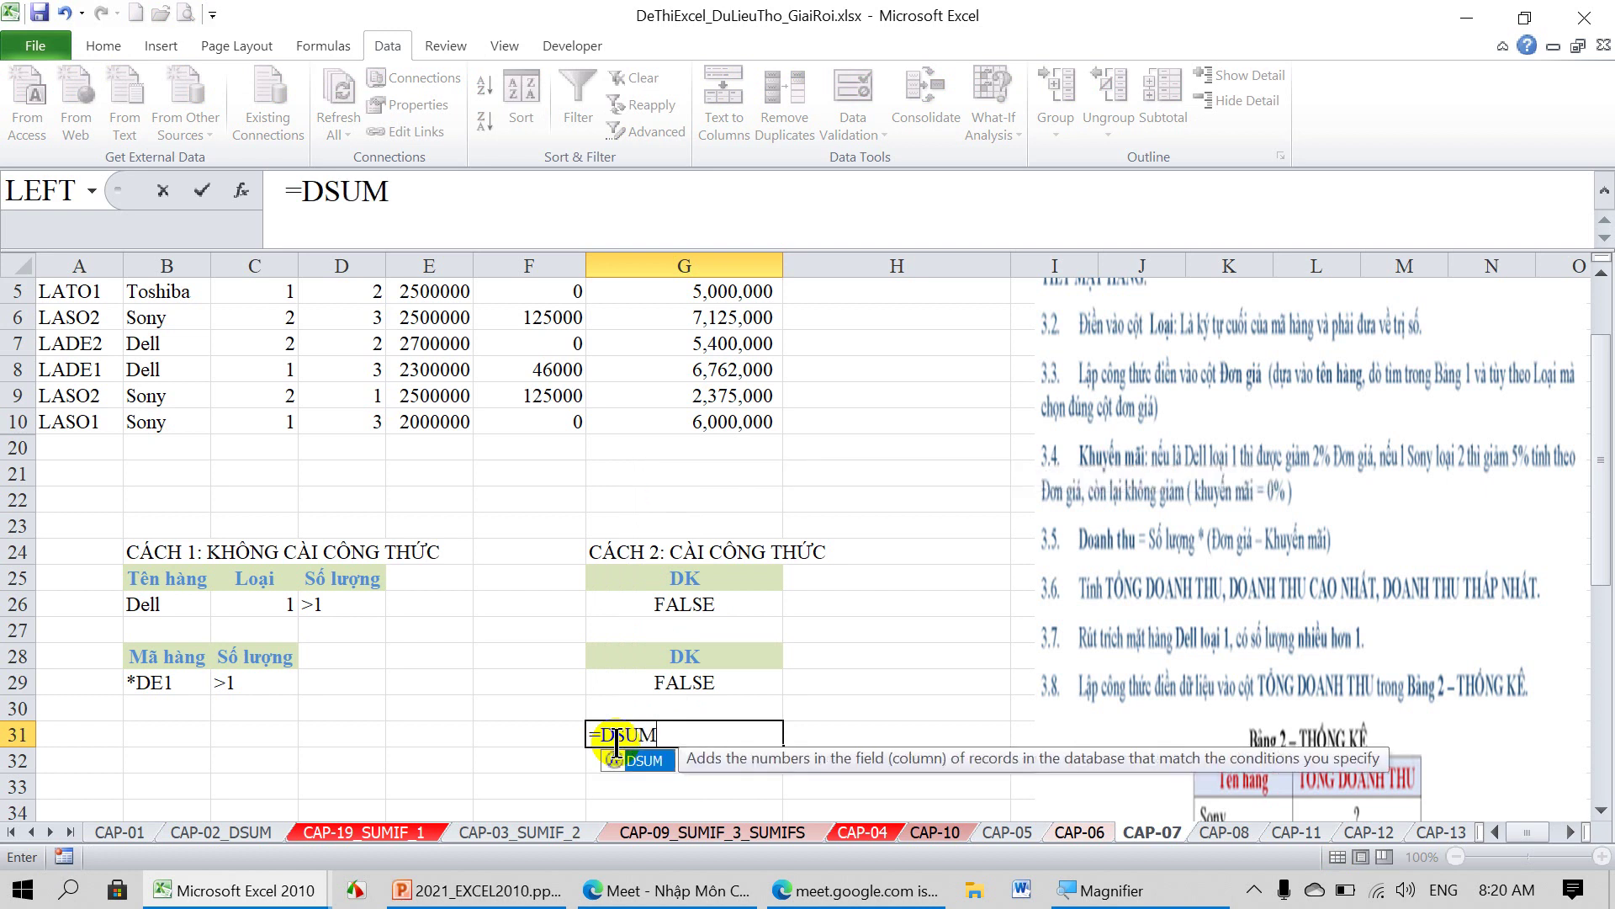
type("(")
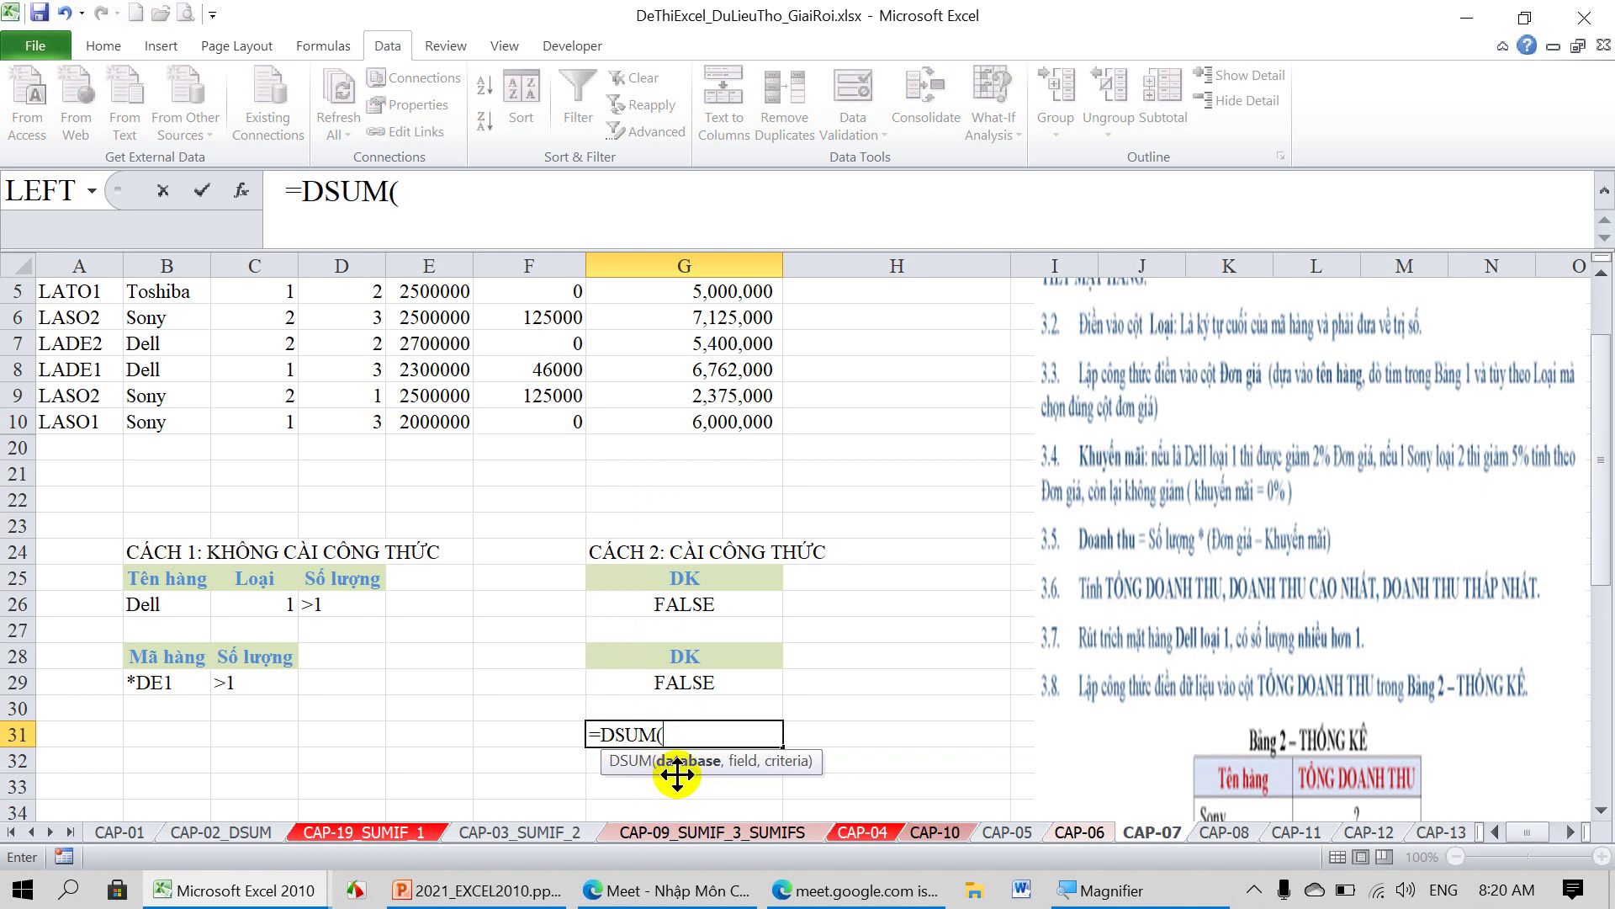
scroll(522, 467, "up", 2)
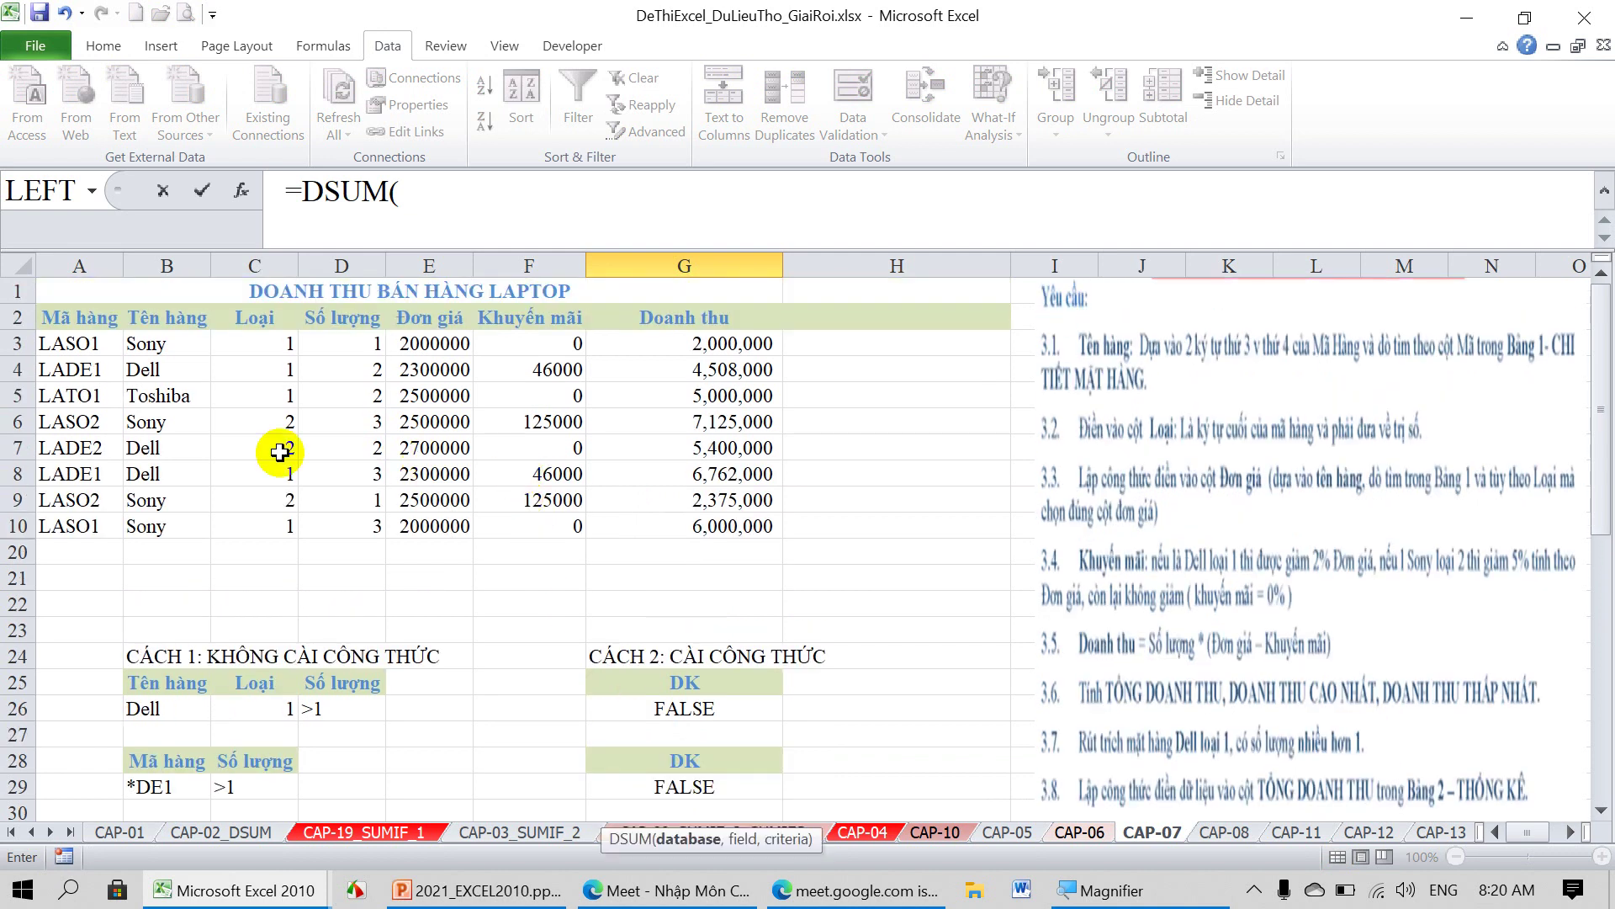
left_click_drag(73, 317, 648, 517)
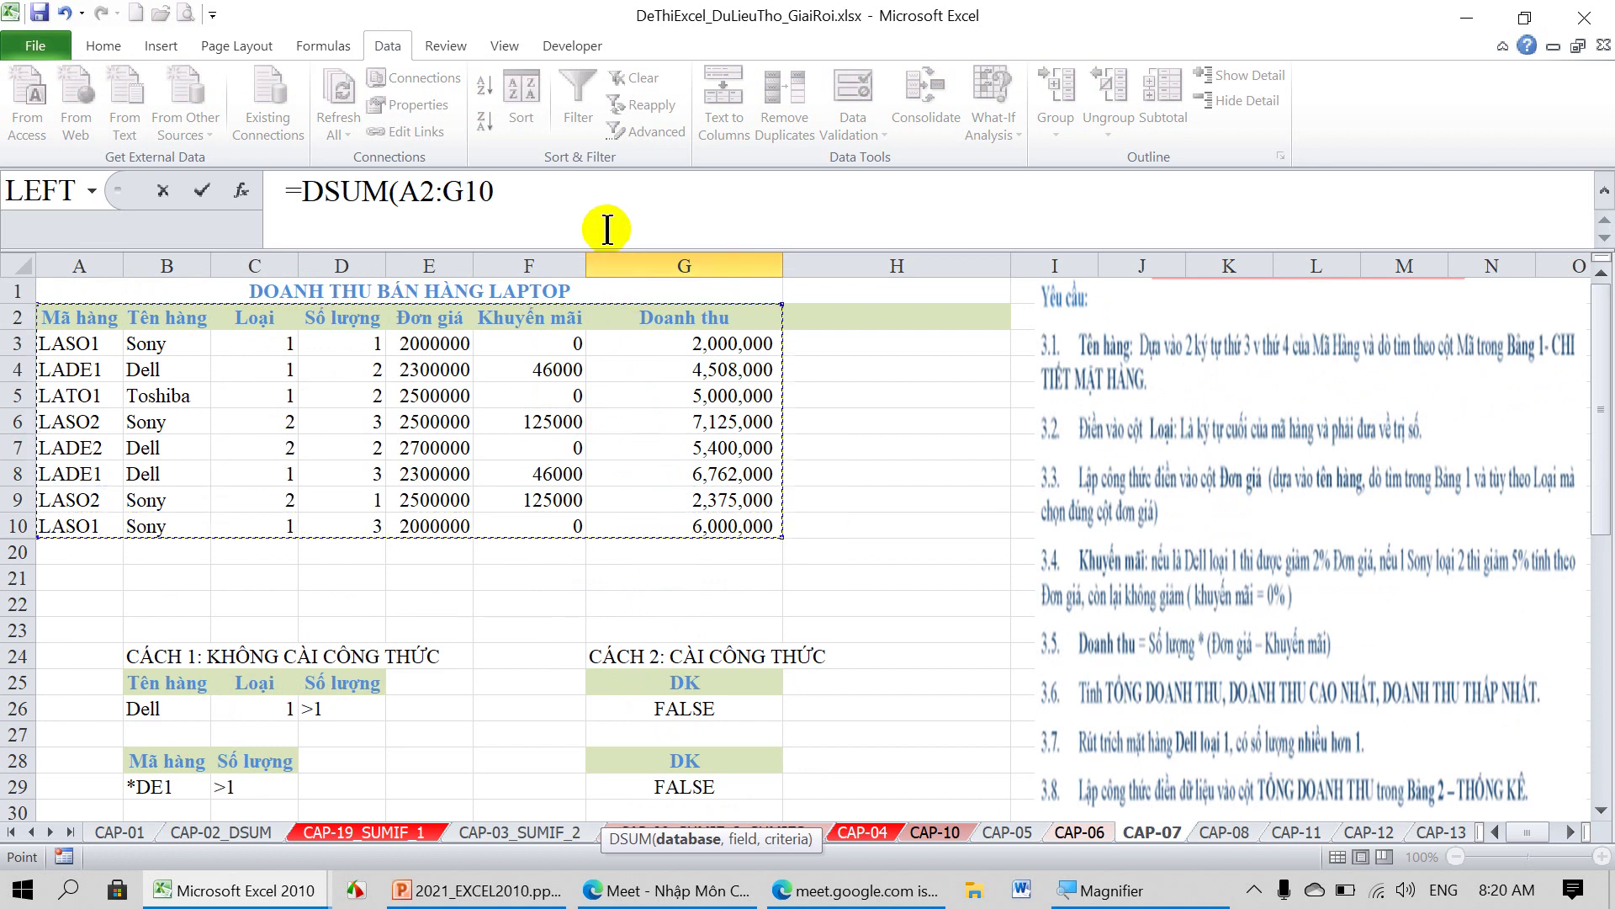
left_click(578, 197)
type(",")
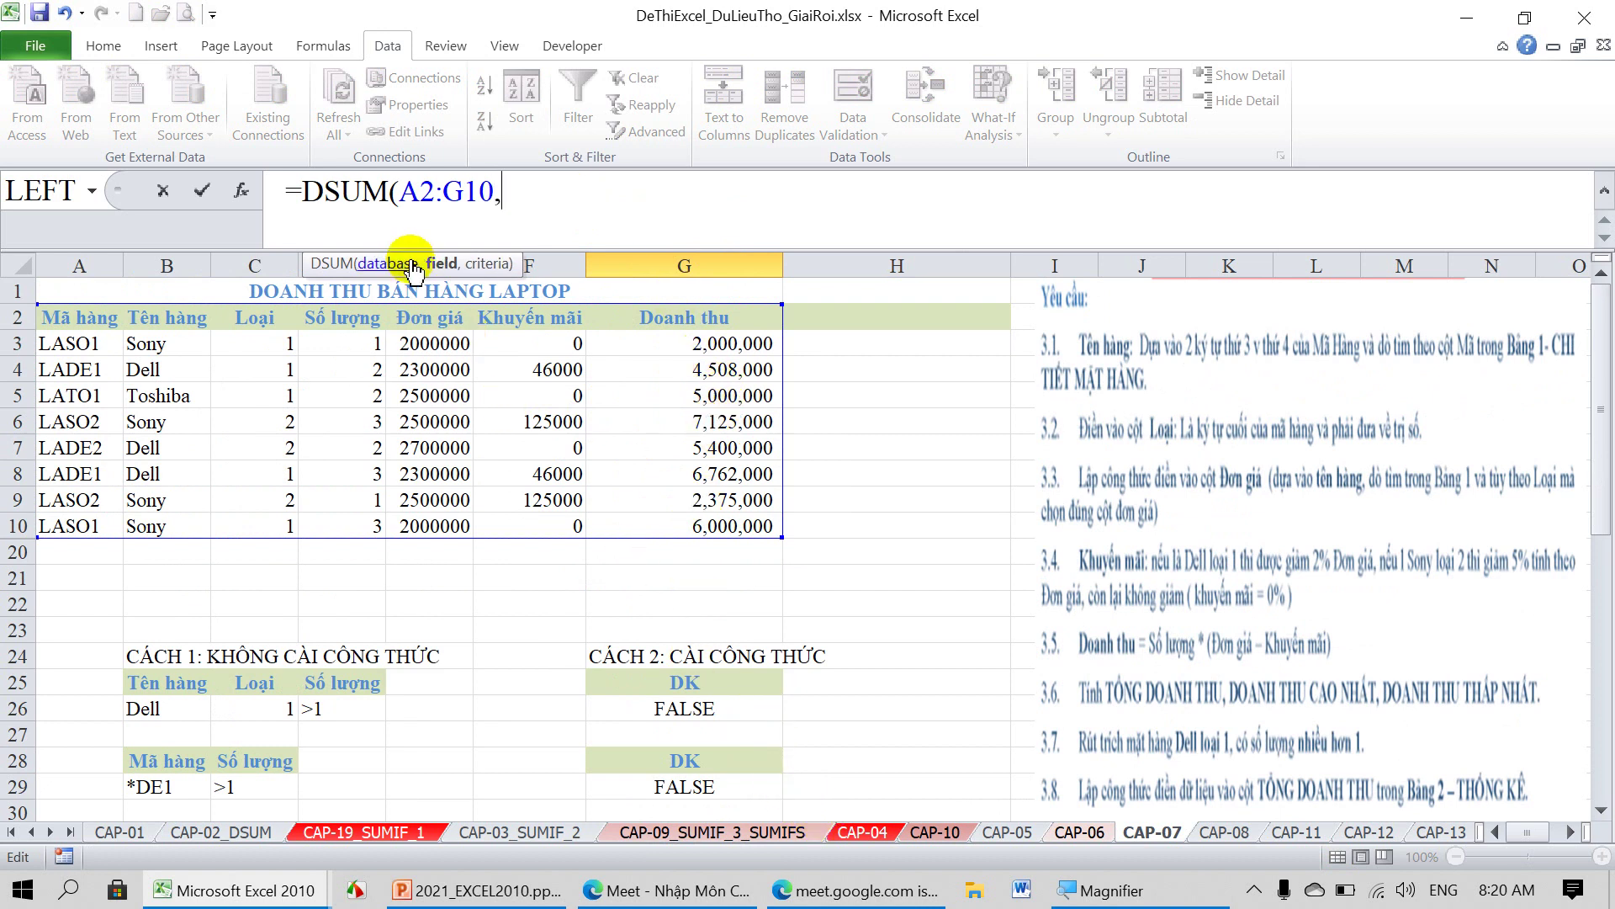
left_click_drag(491, 260, 560, 211)
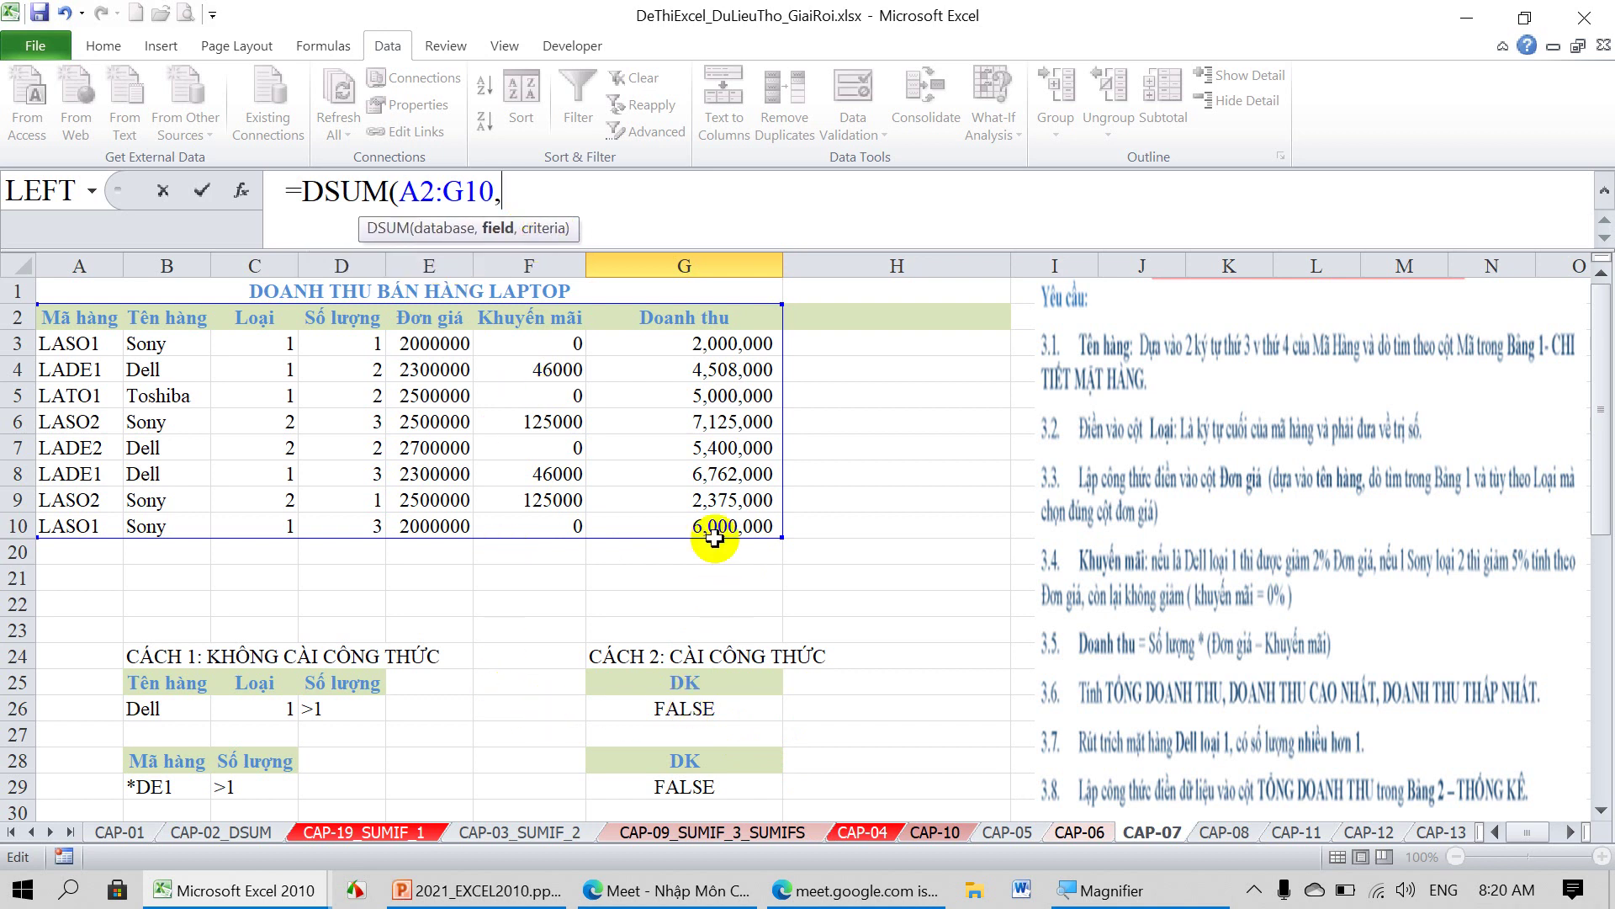
left_click(703, 319)
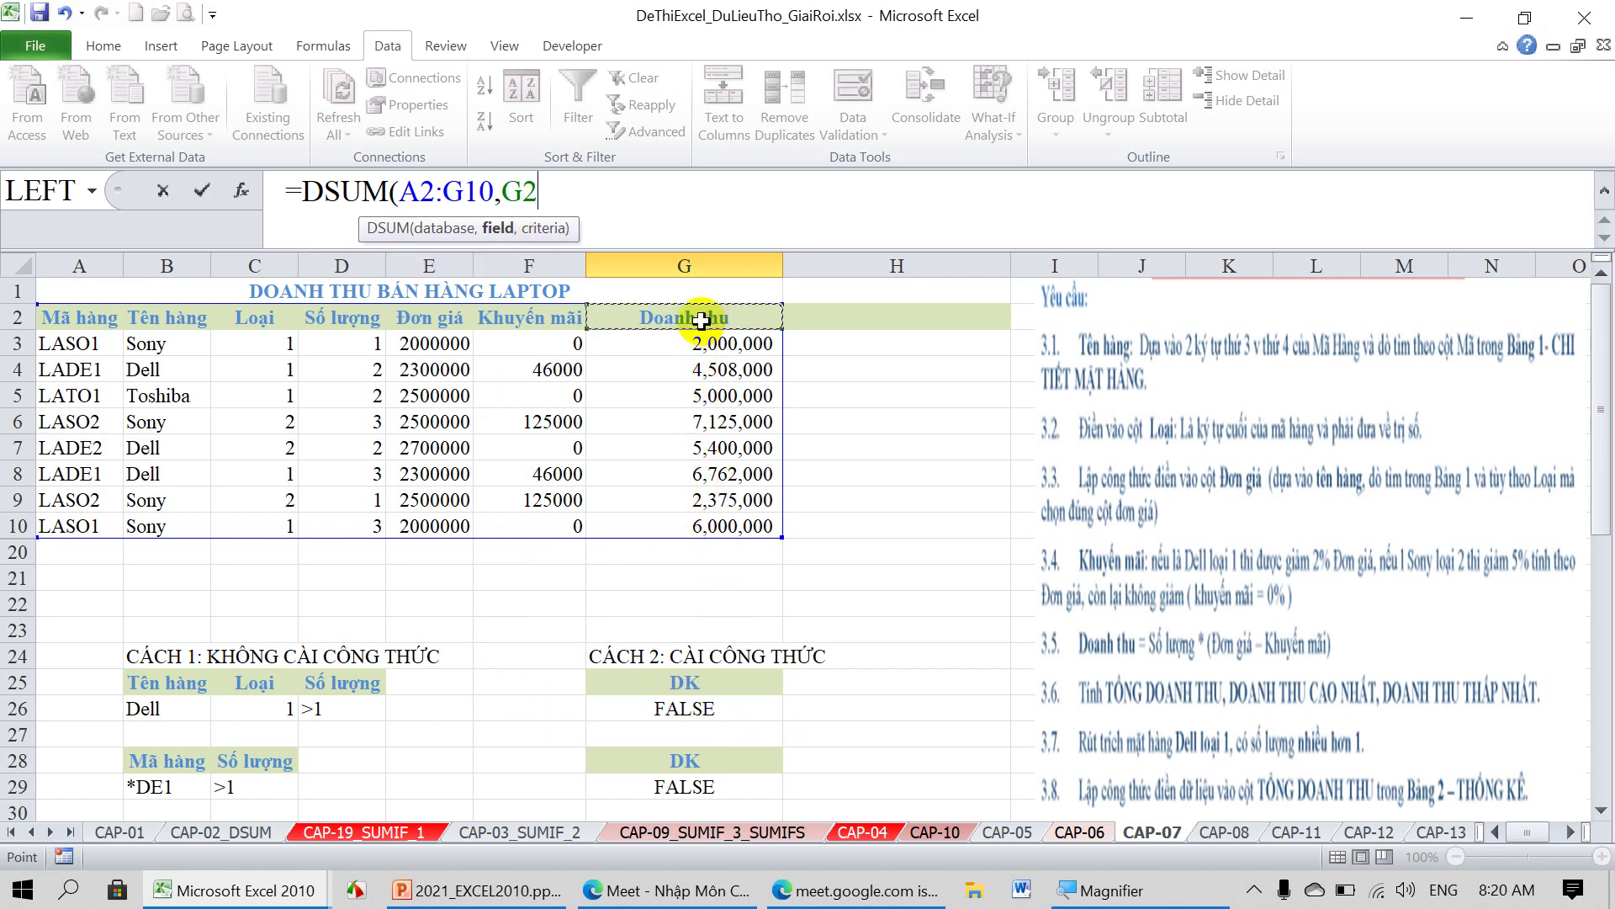
type(",")
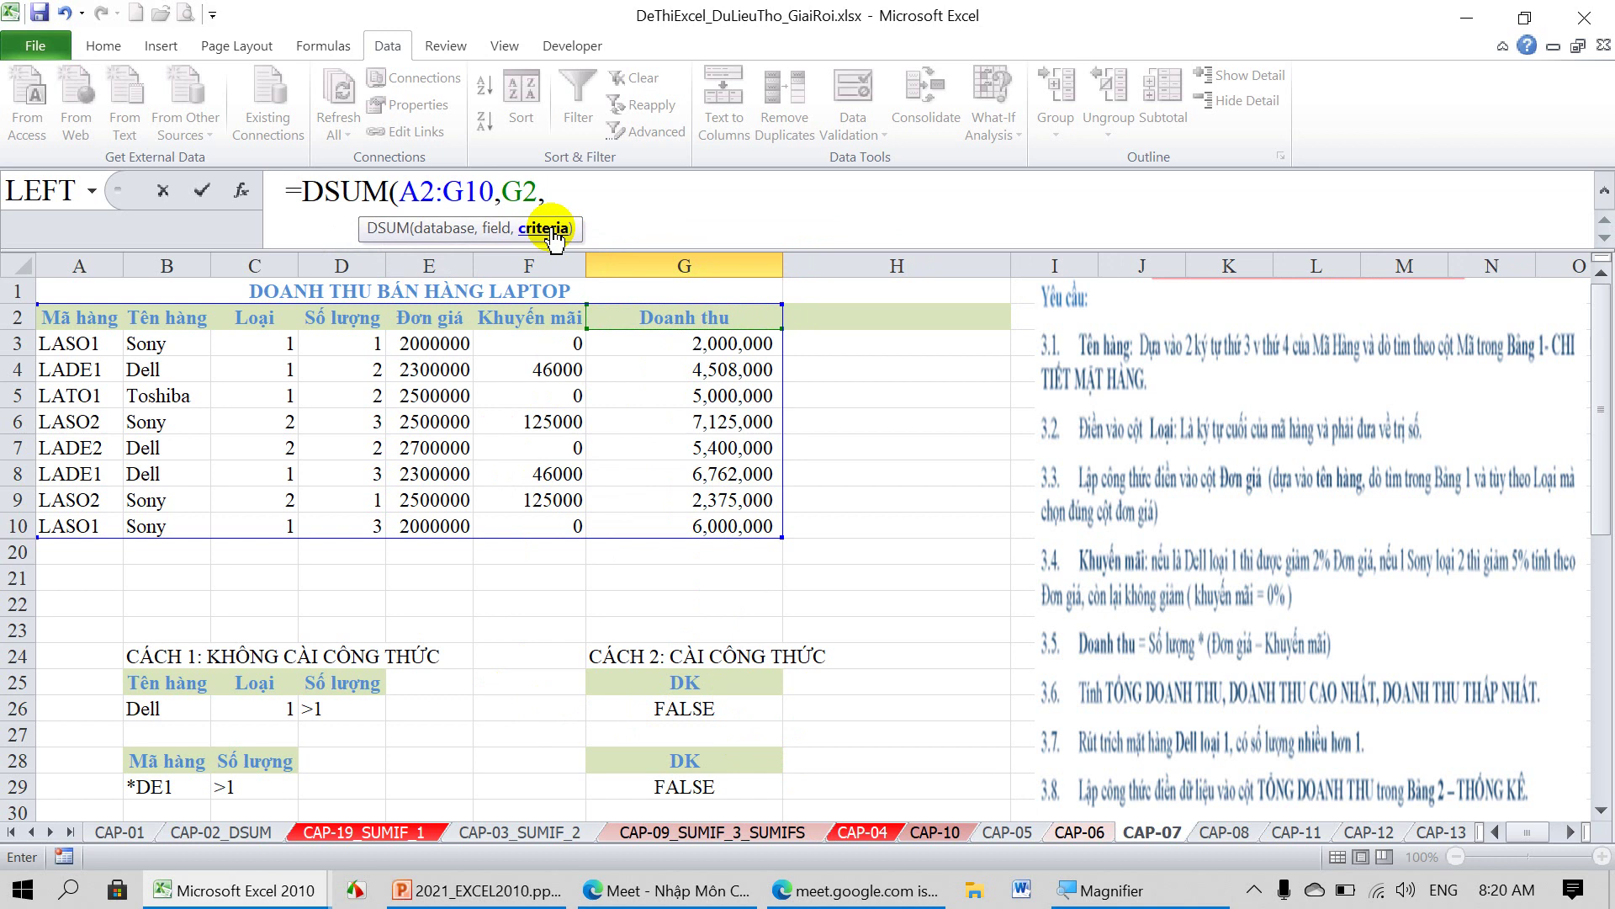
left_click_drag(166, 683, 310, 707)
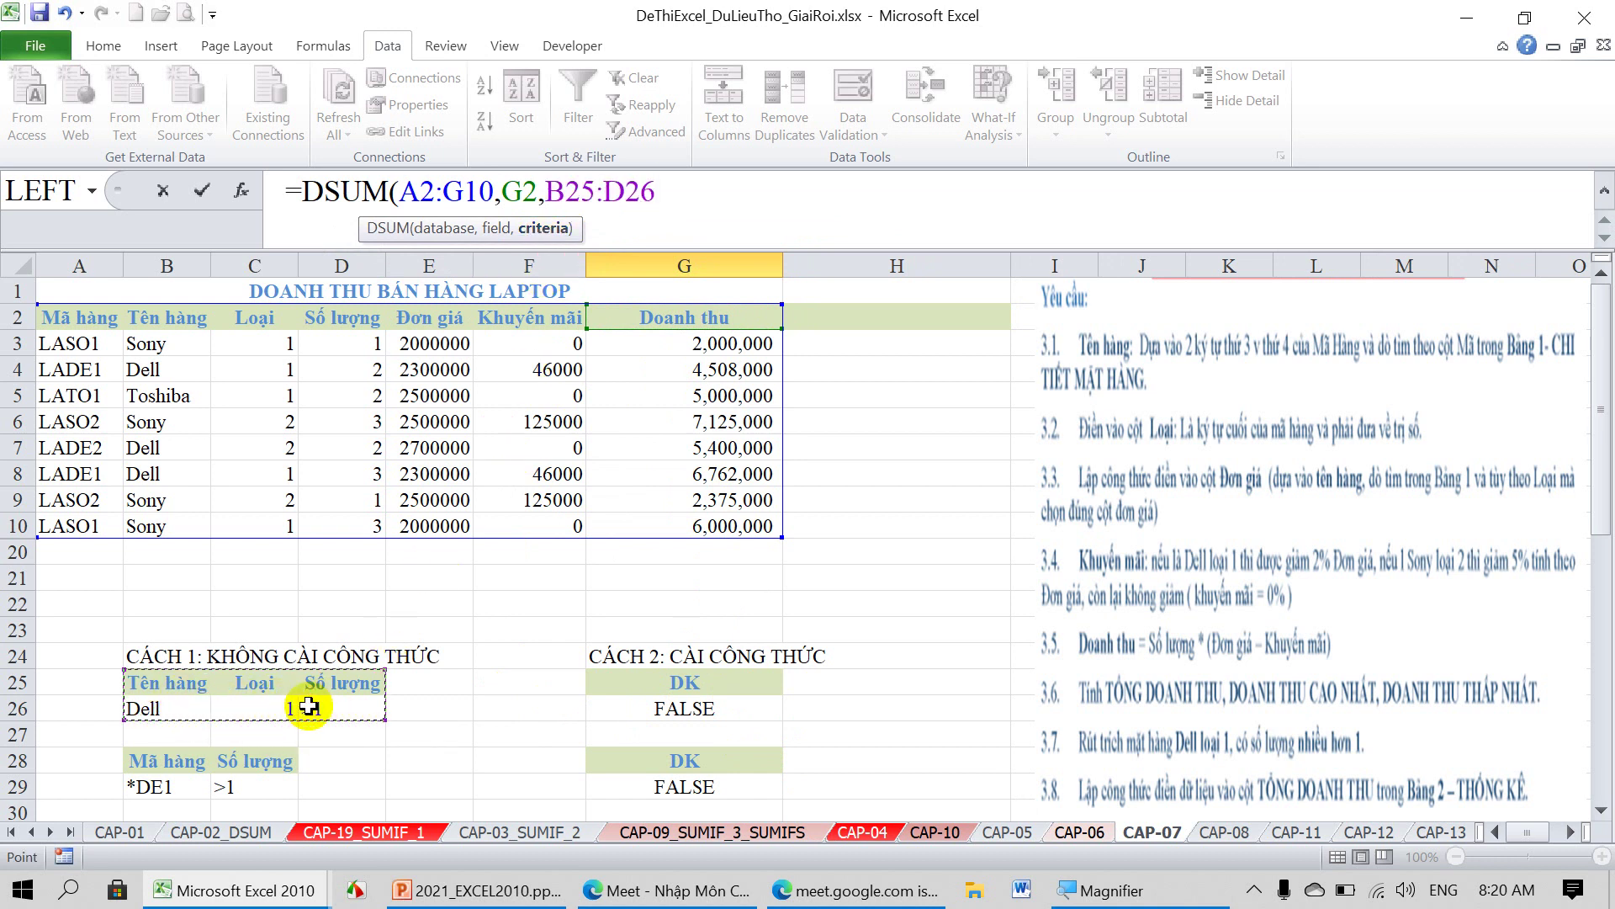
type(")")
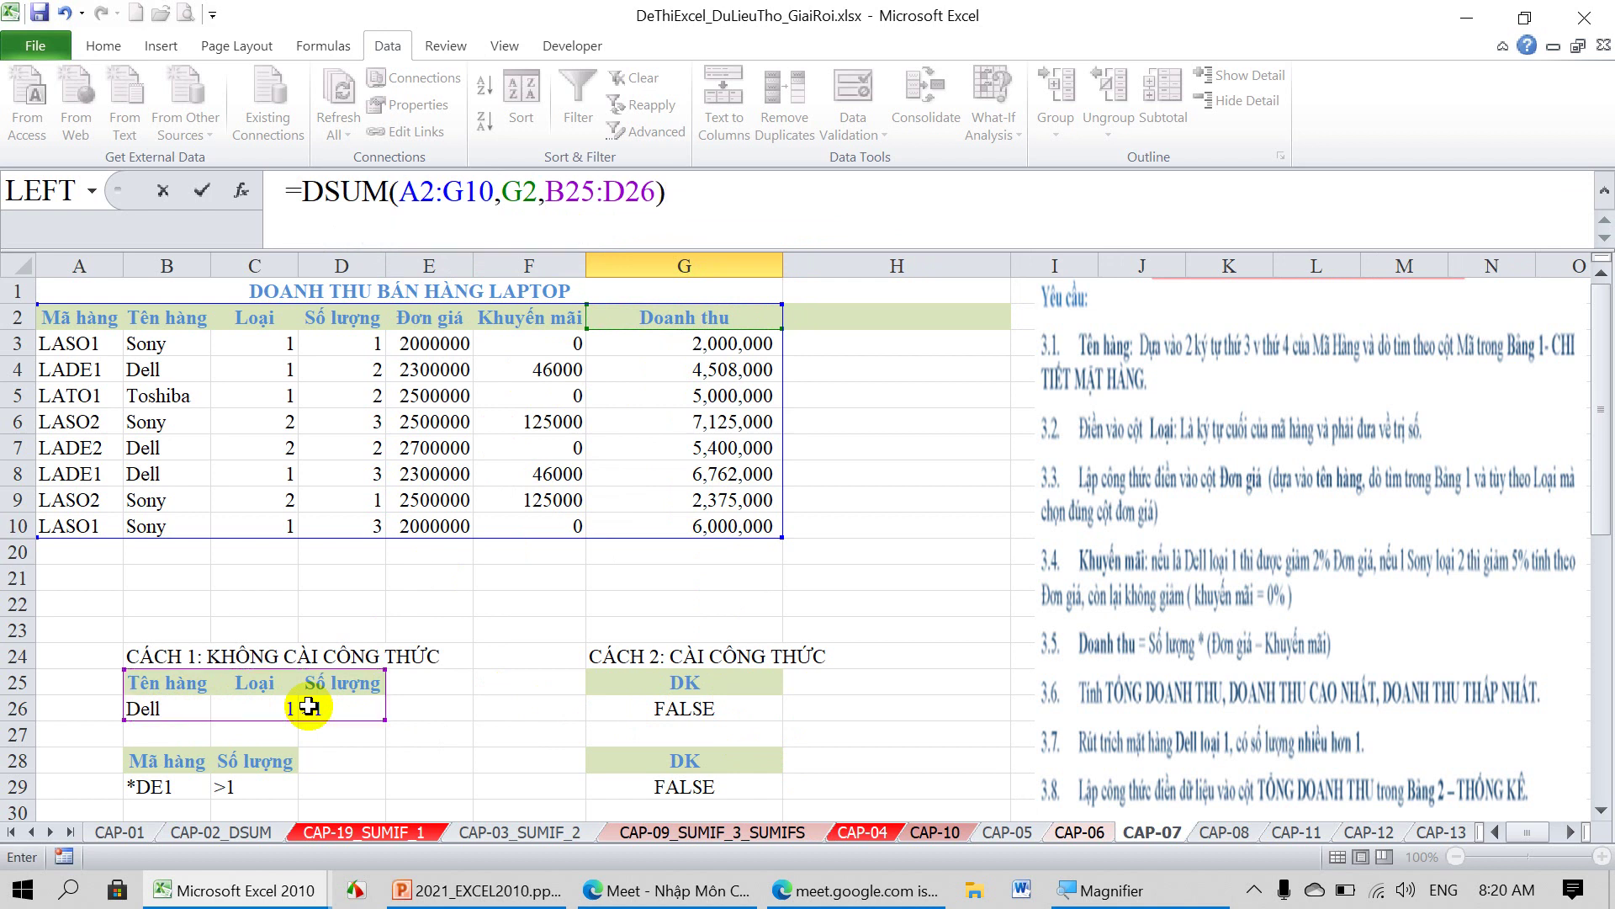
key("Return")
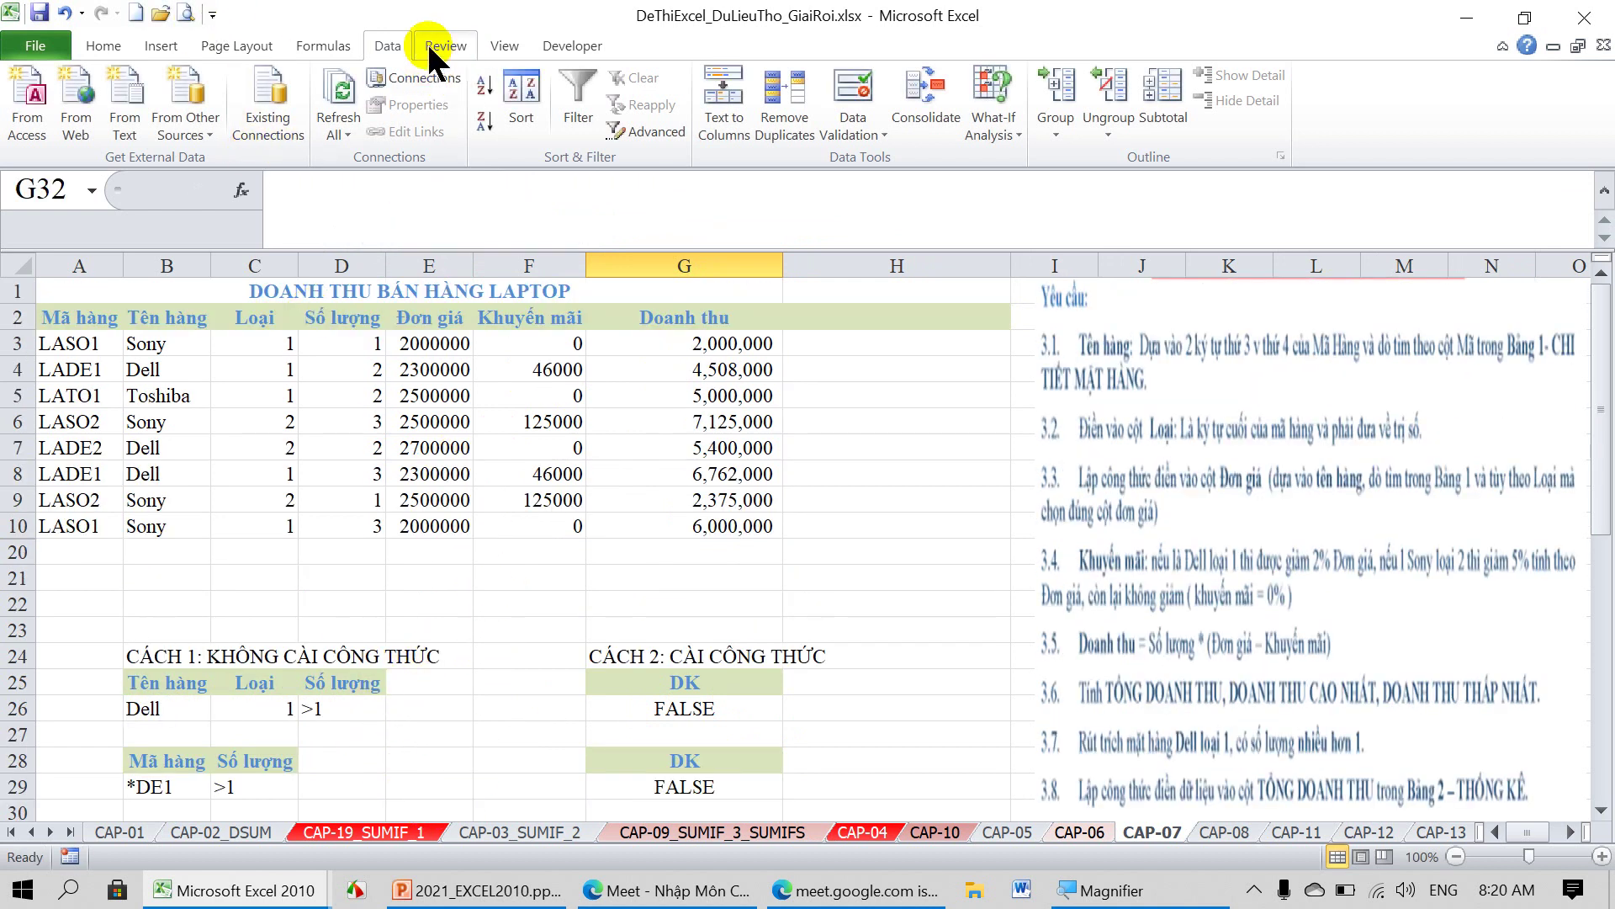
Collapse the ribbon and confirm G4 plus G8 sum to 11,270,000.
double_click(388, 37)
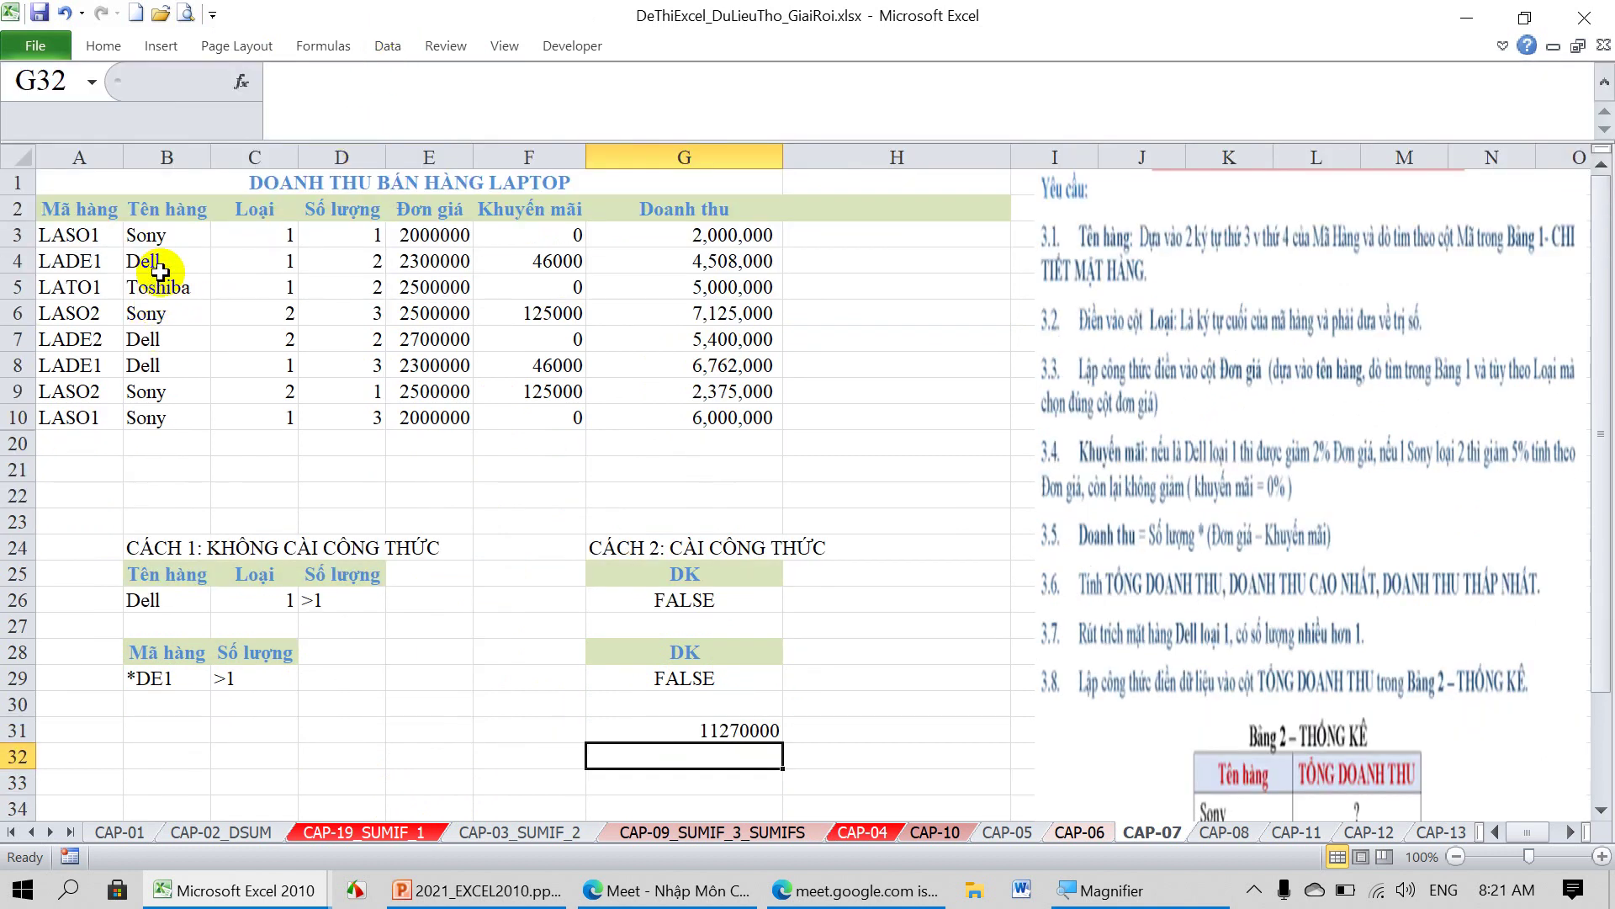
left_click_drag(160, 269, 358, 272)
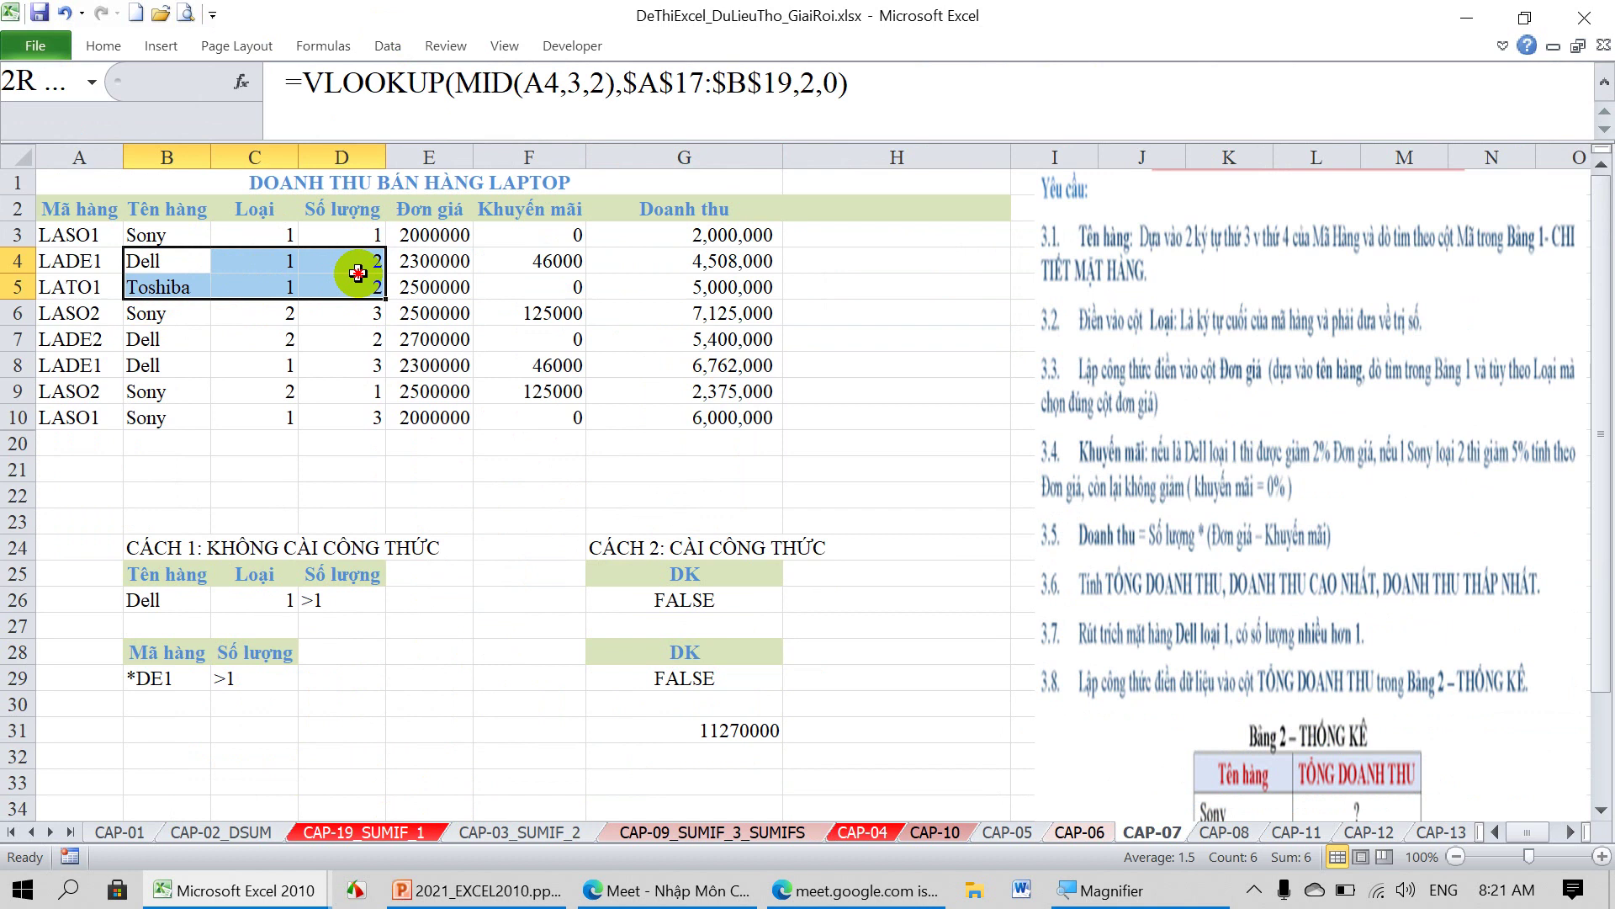
left_click(151, 264)
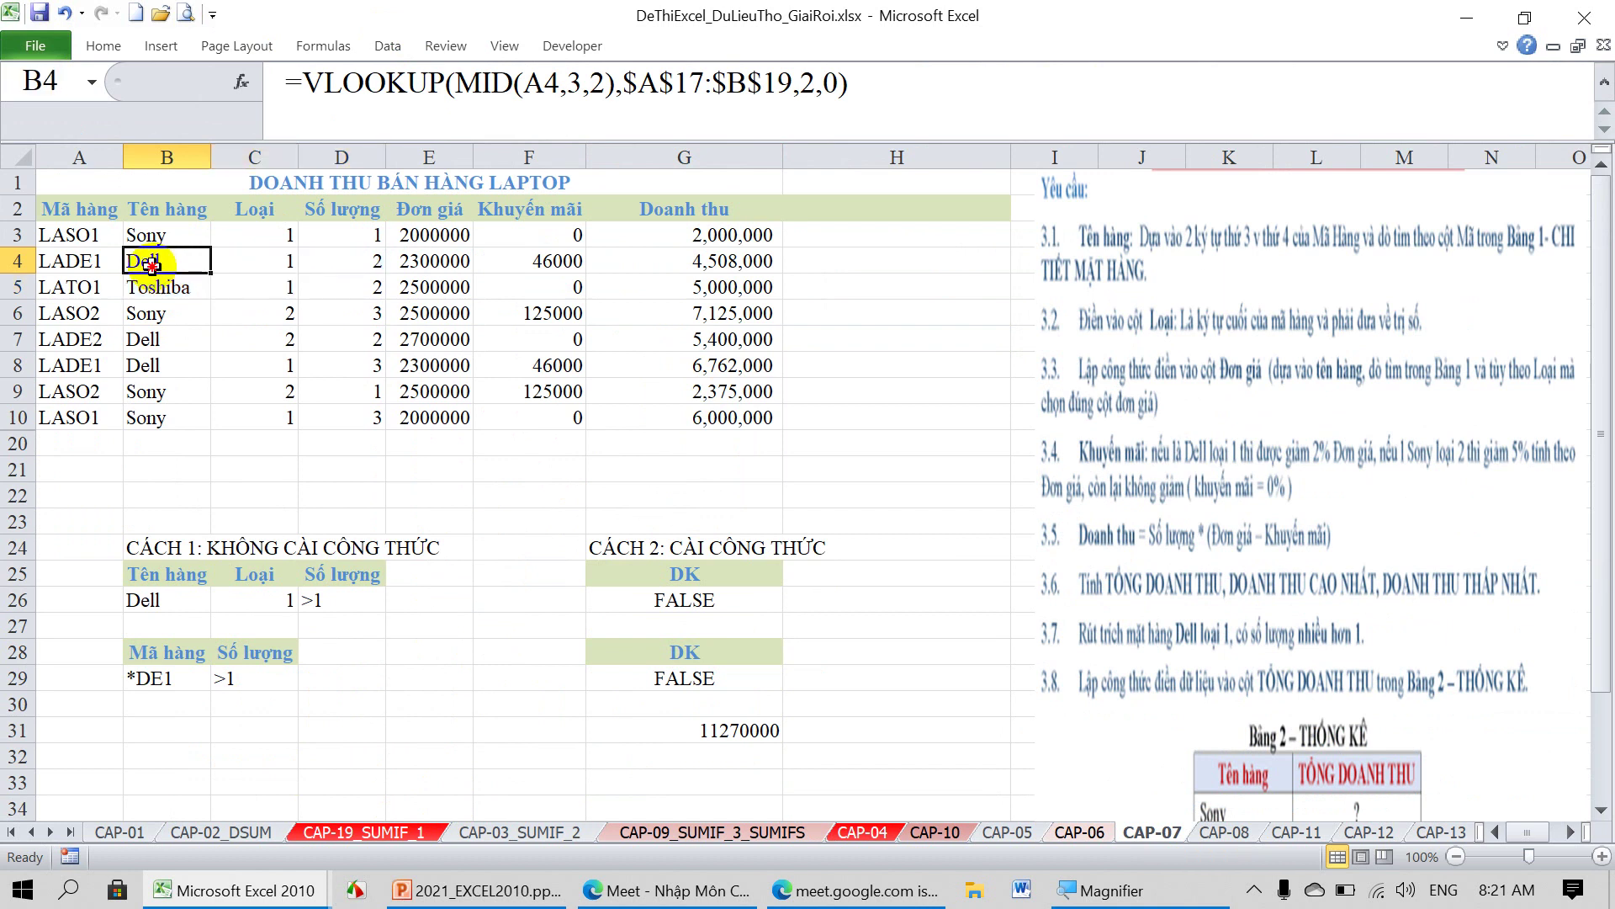
left_click_drag(152, 264, 396, 264)
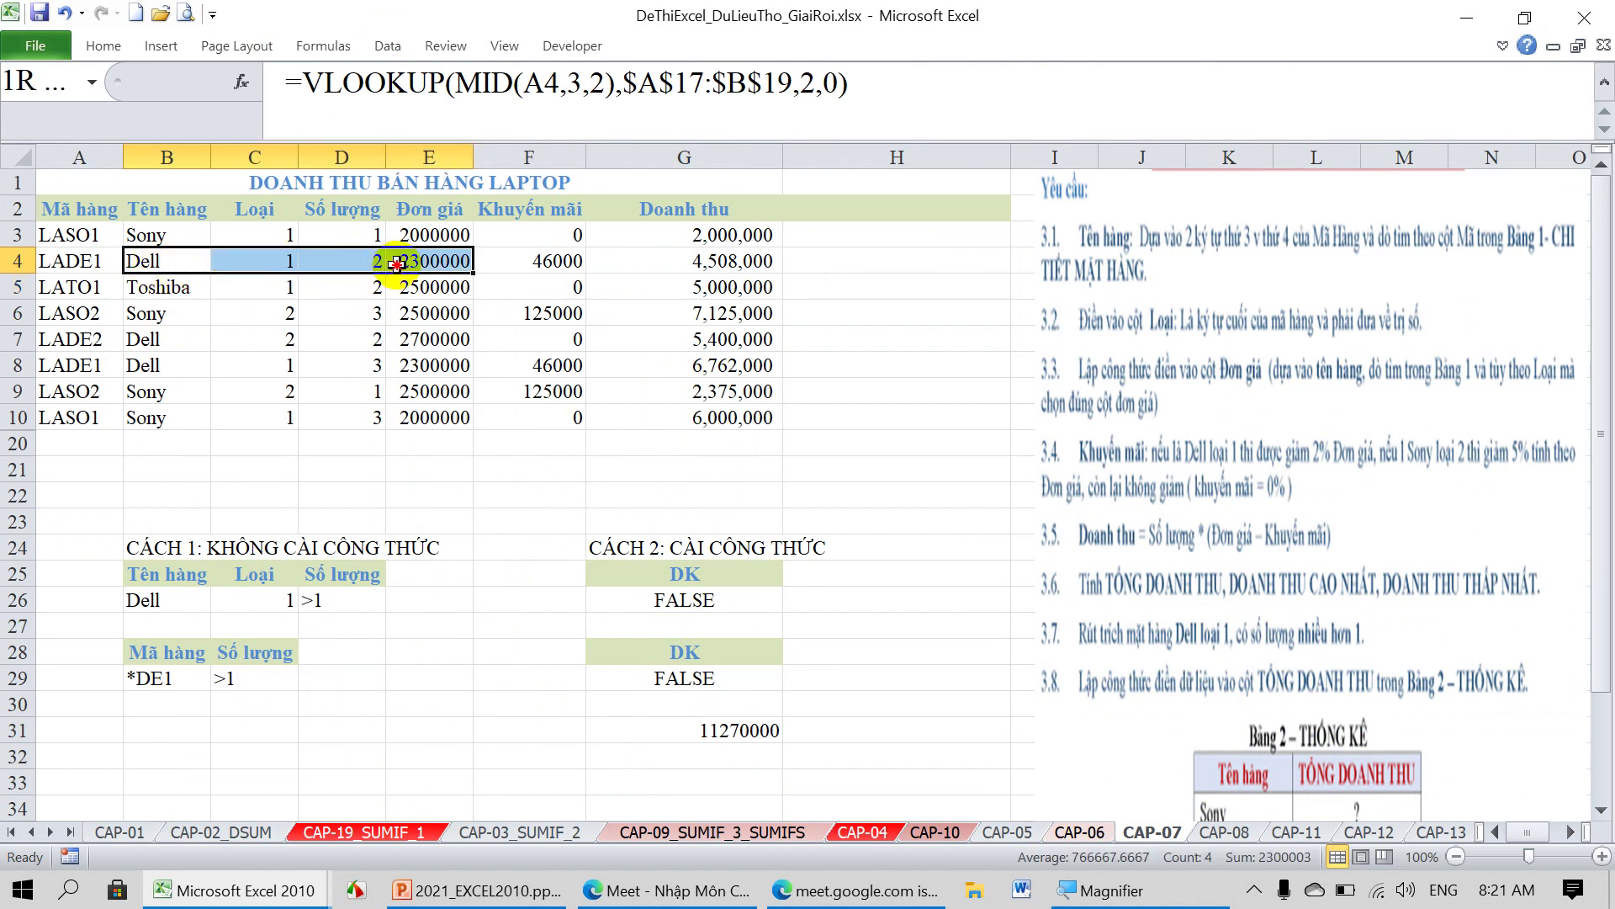
left_click(747, 266)
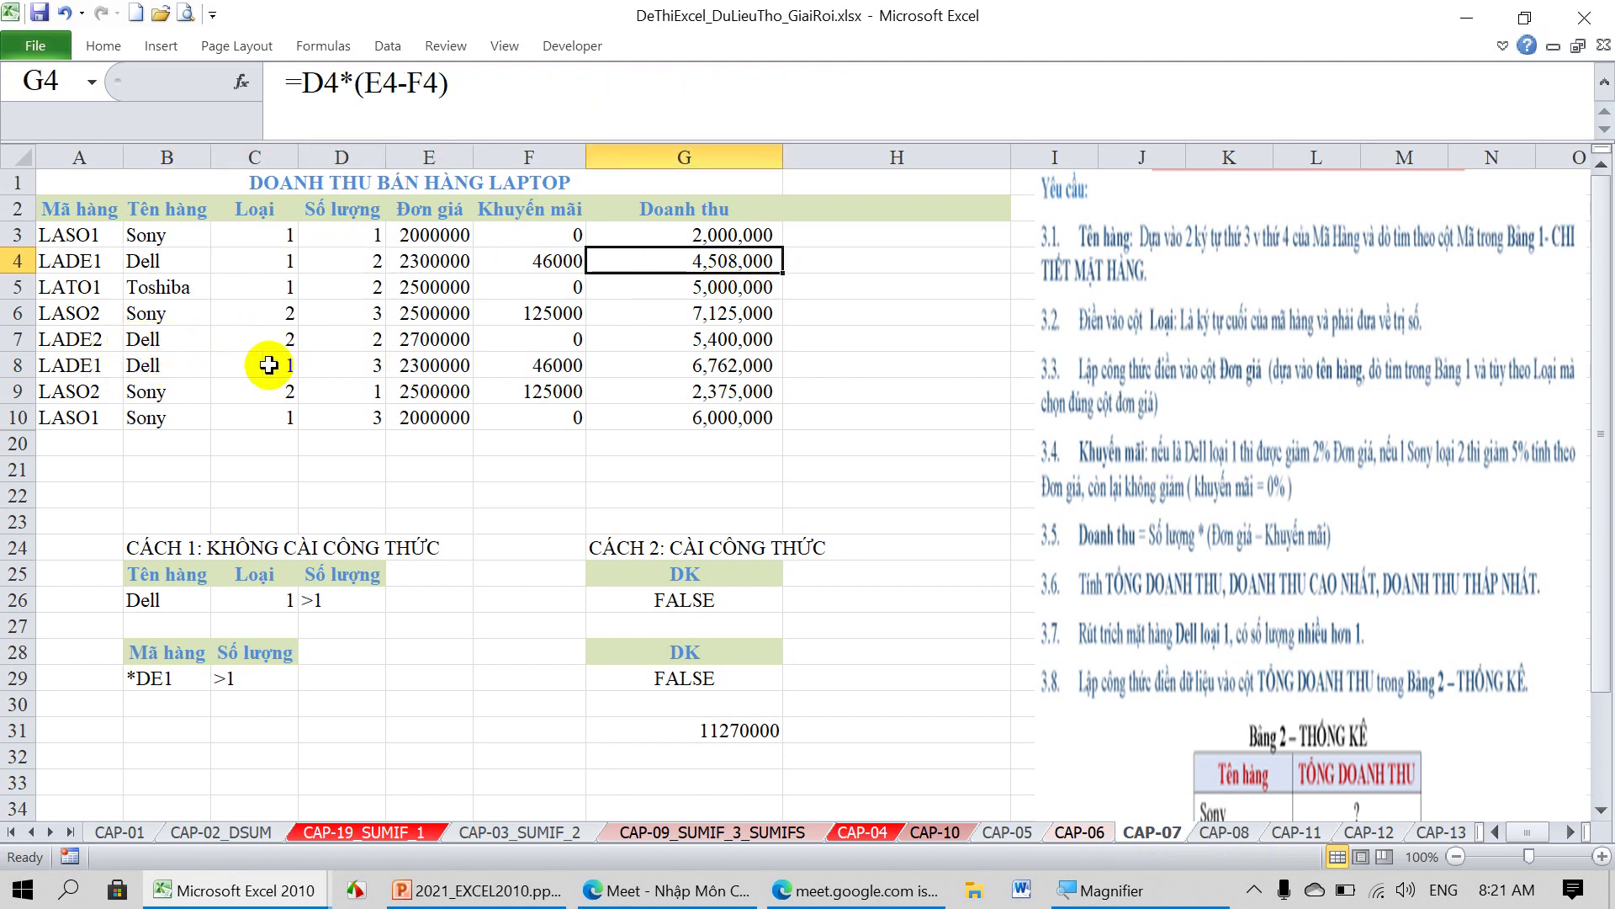
left_click(731, 367, "ctrl")
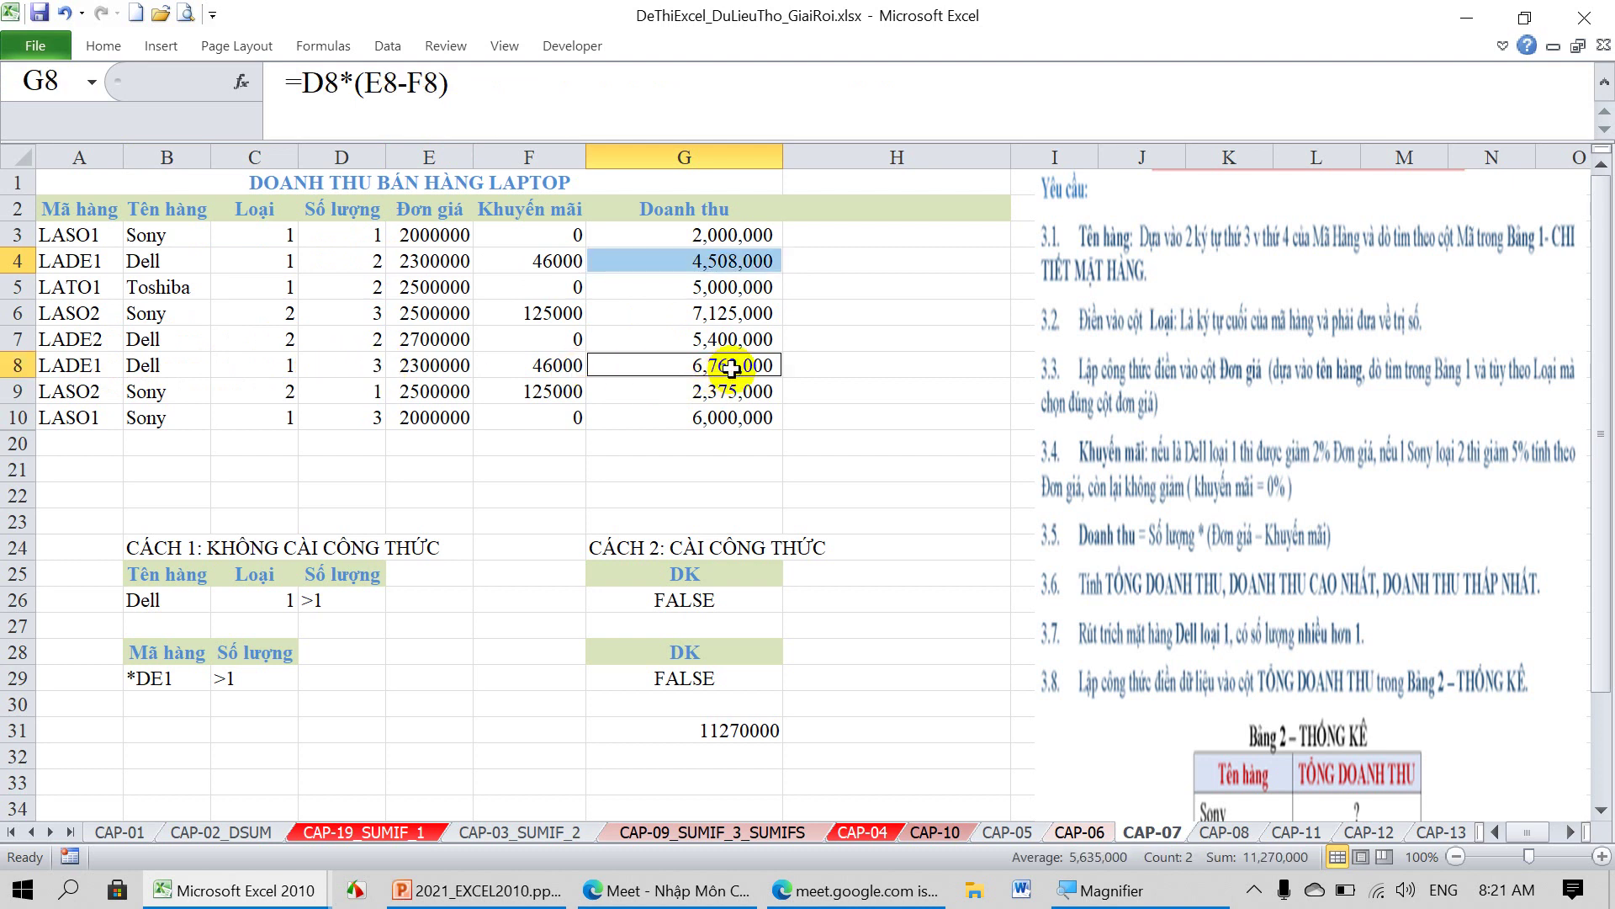
left_click(1111, 890)
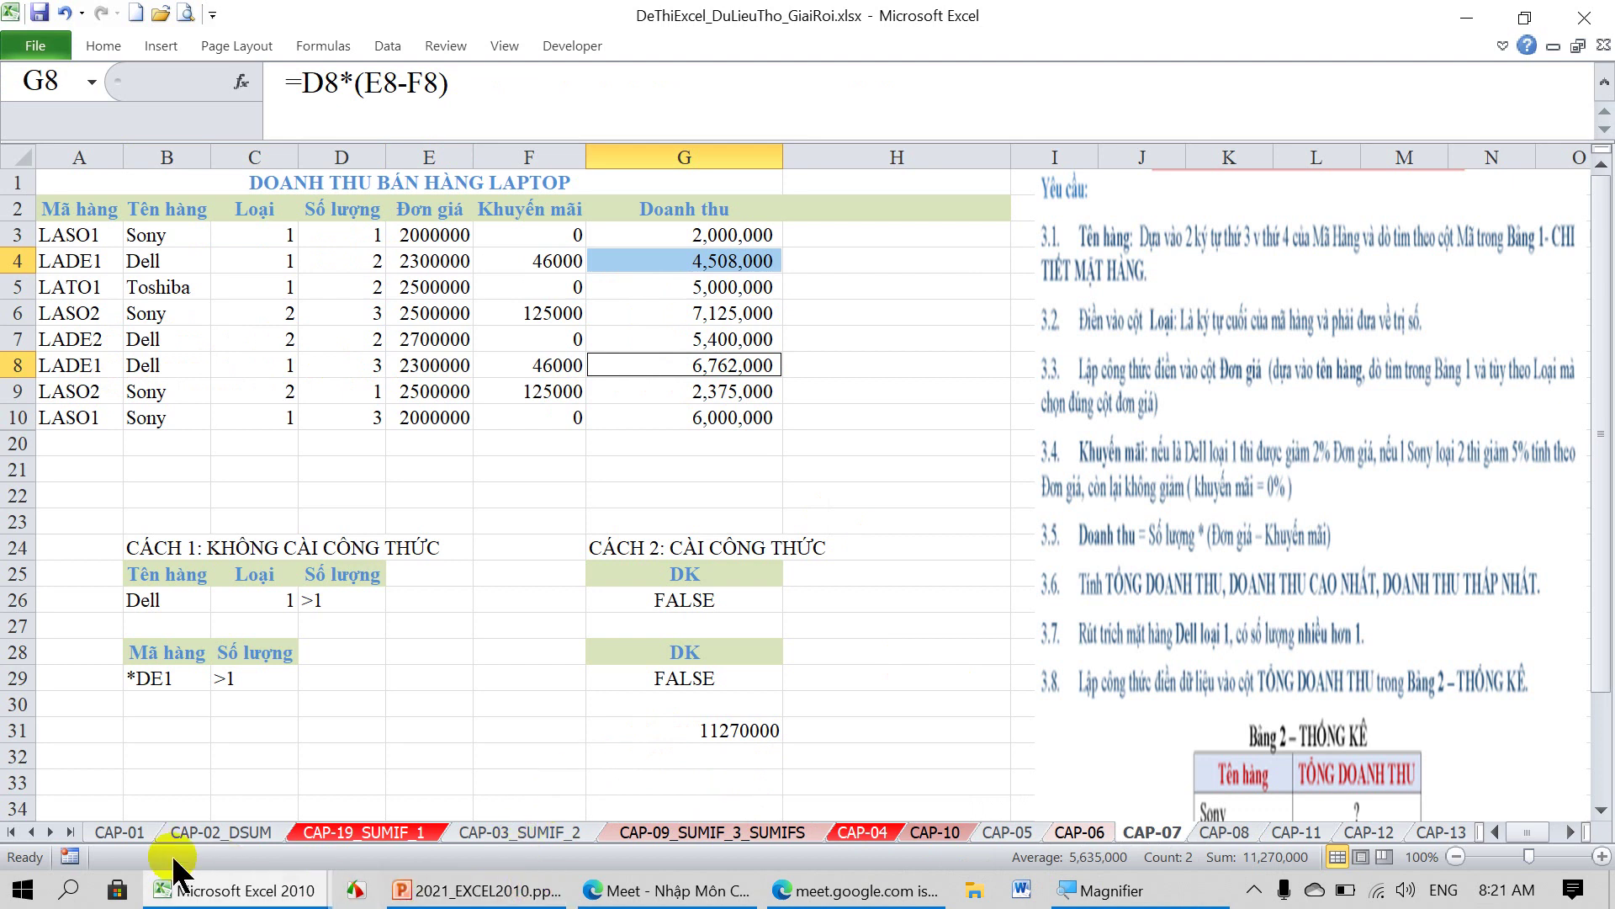
Switch to sheet CAP-01, move the instructions picture right and review the sale dates.
left_click(119, 833)
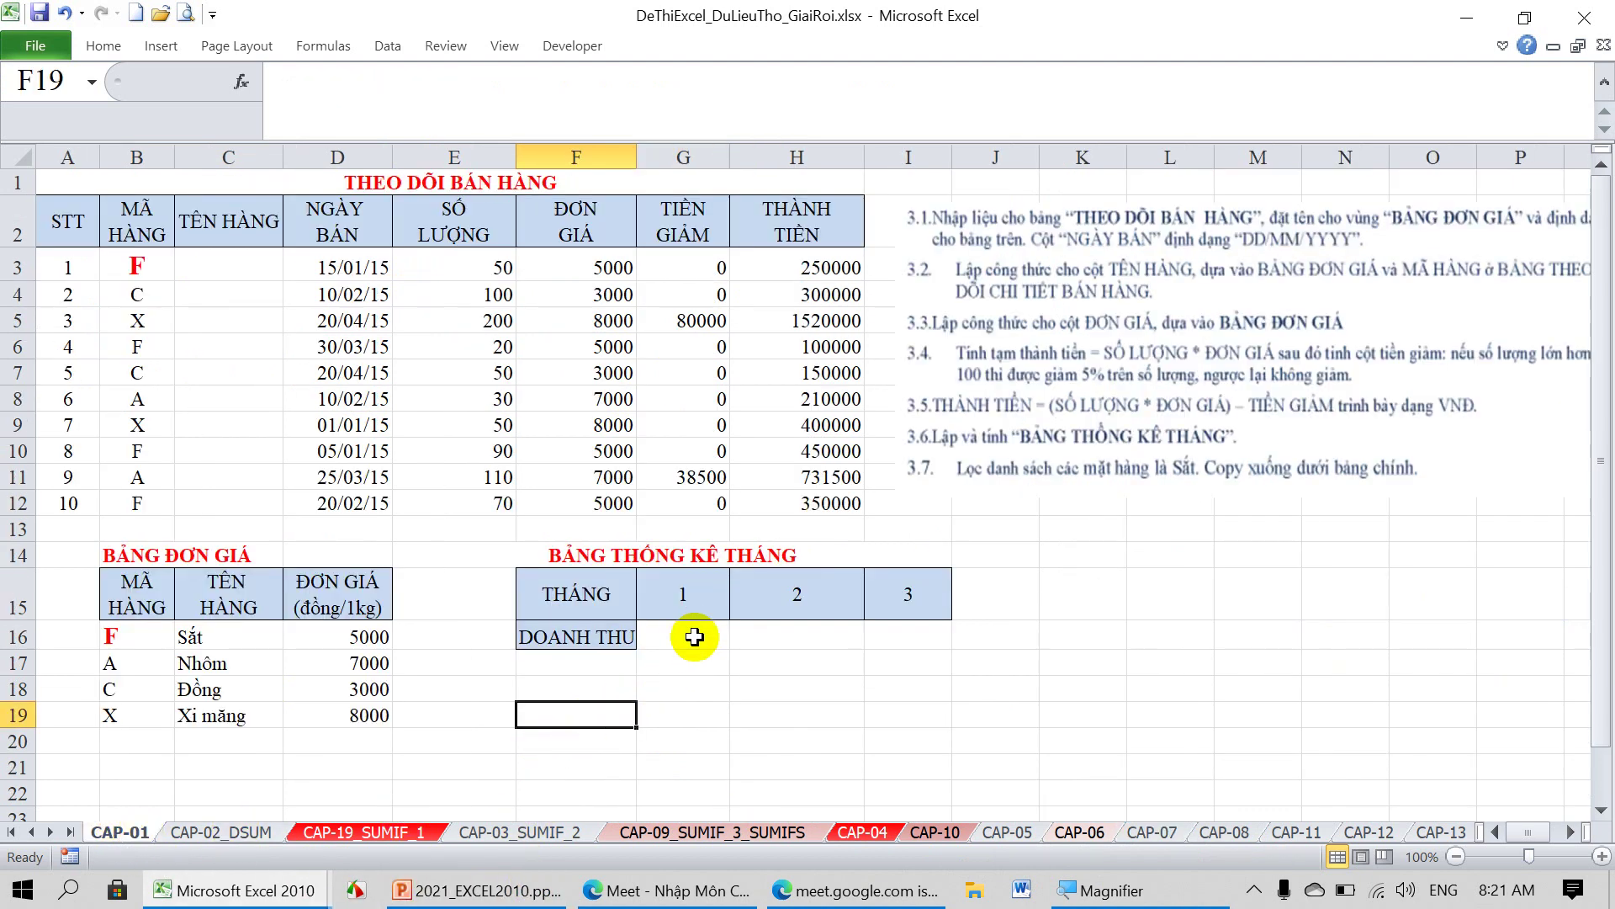
left_click(689, 634)
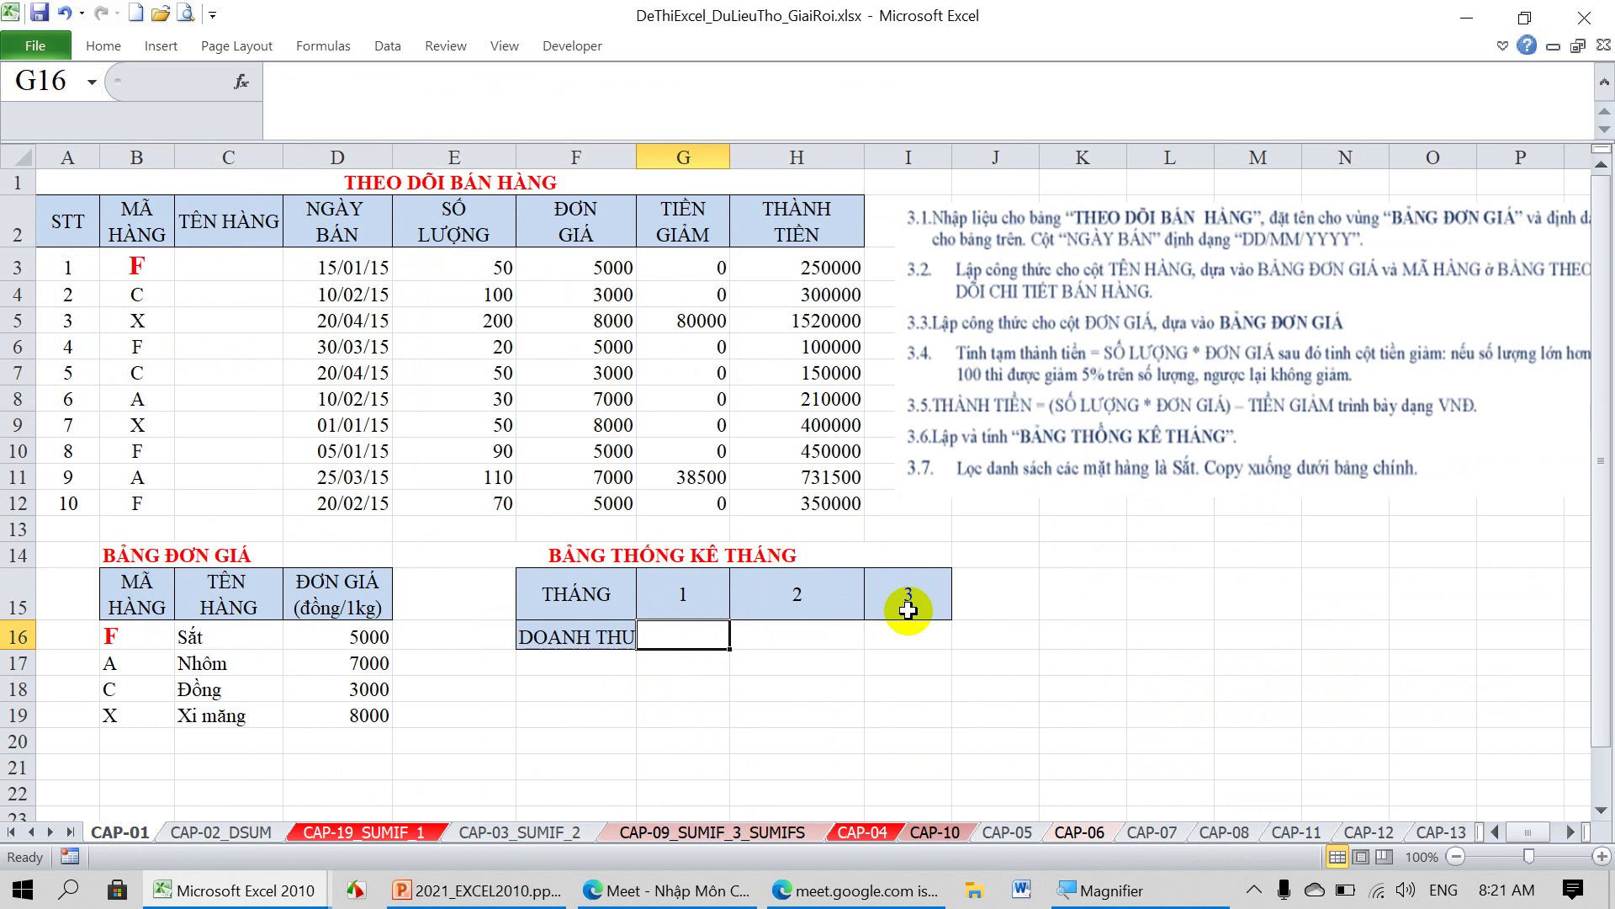
left_click_drag(1020, 409, 1169, 413)
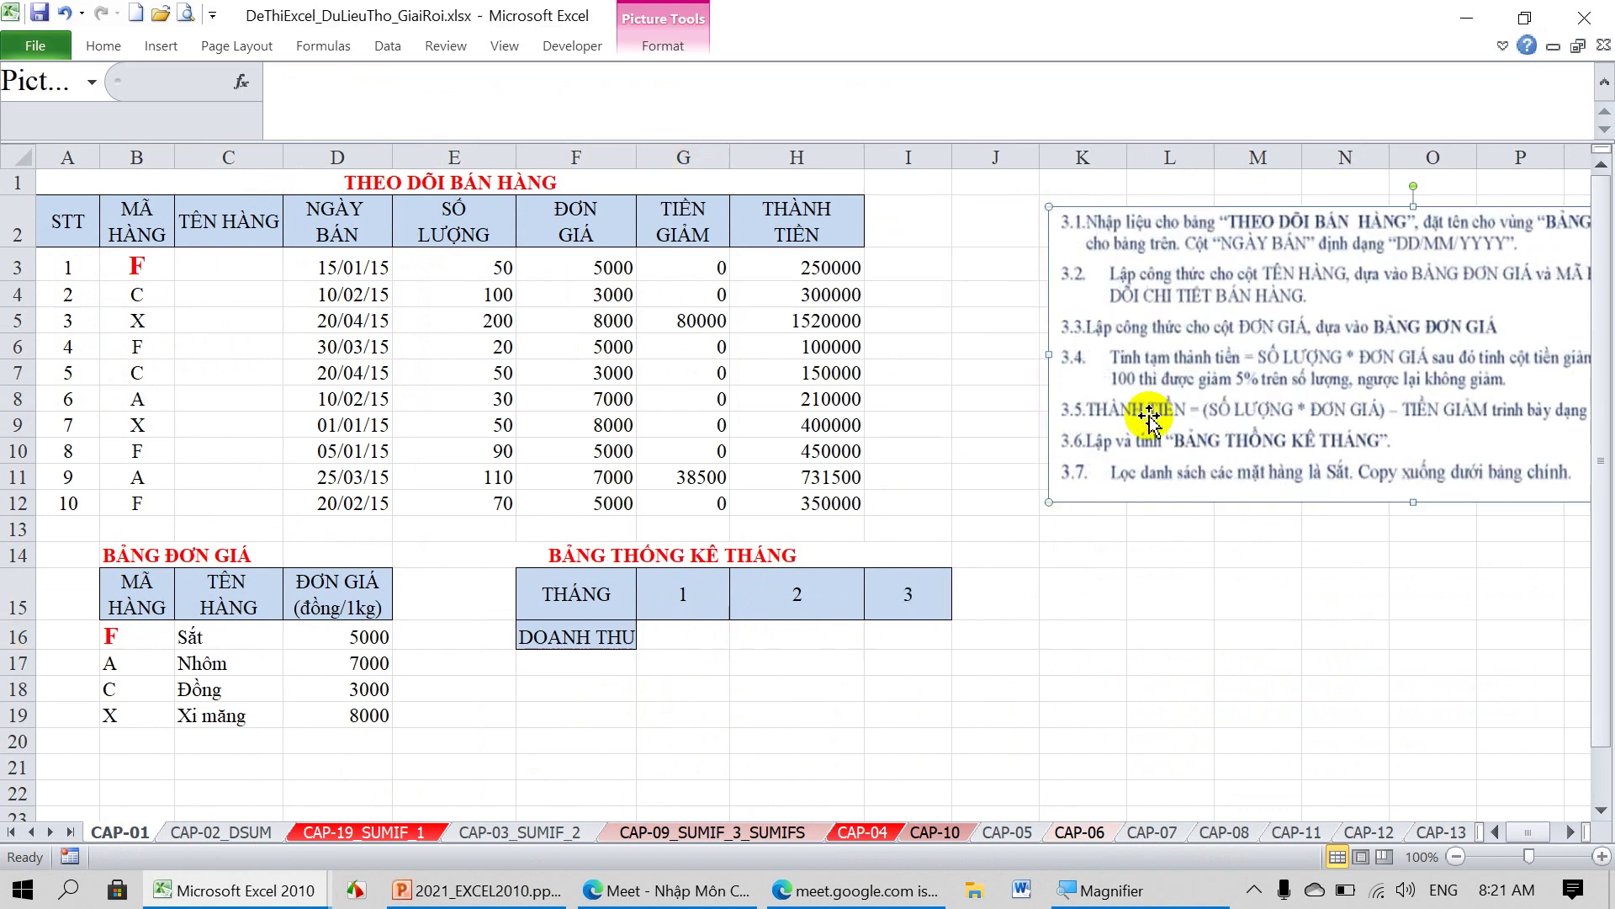
left_click(713, 640)
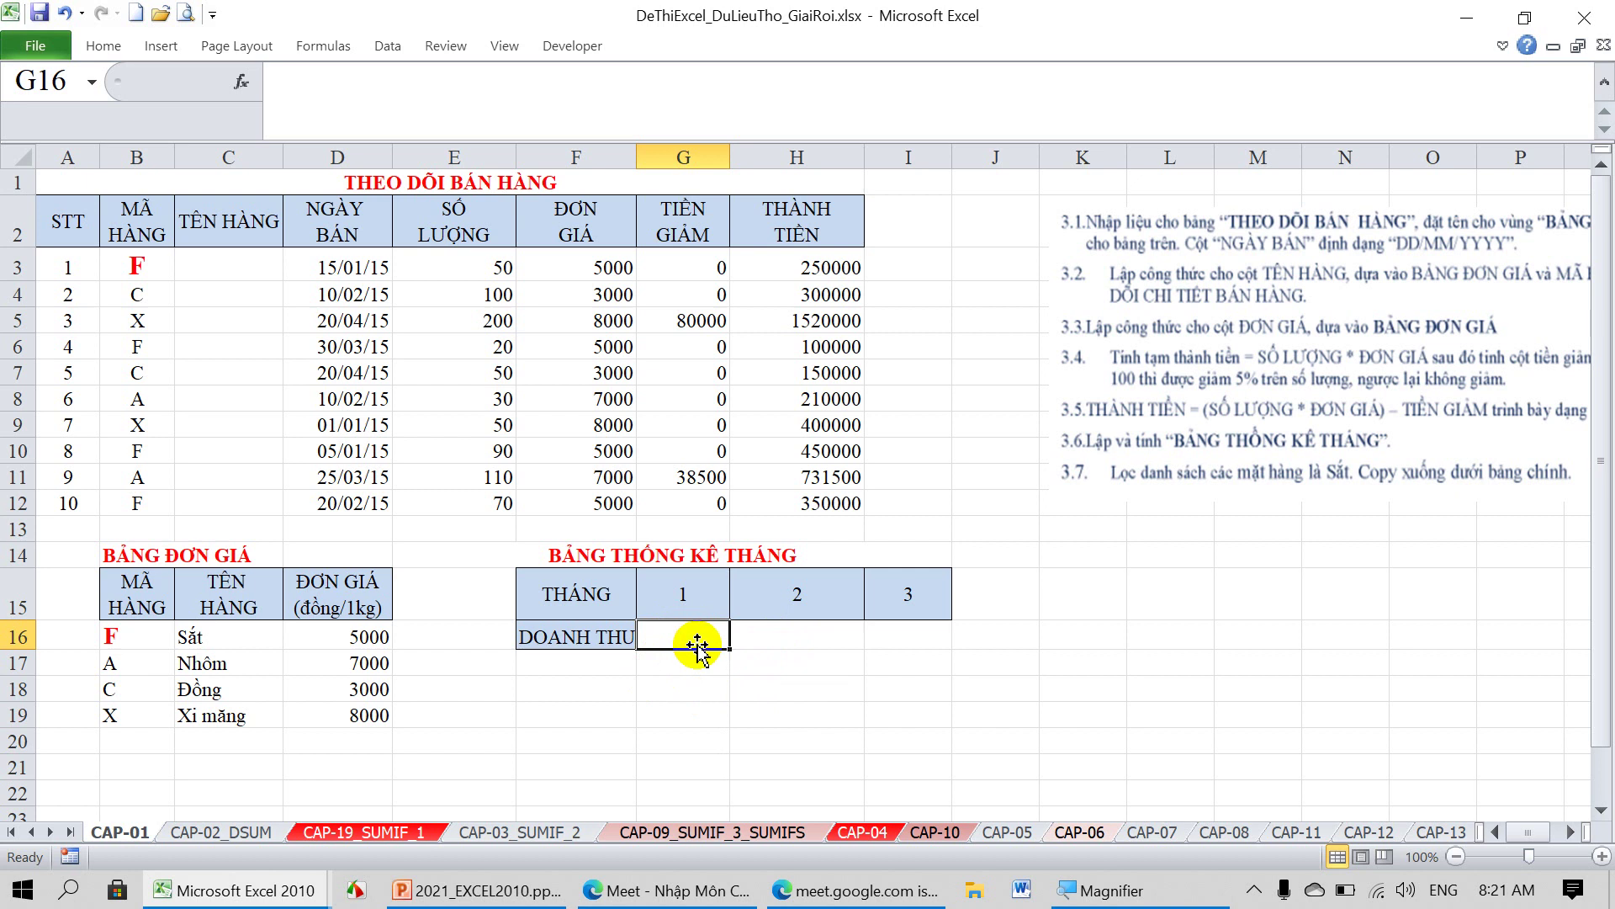
left_click(348, 268)
left_click(345, 373)
left_click(341, 423)
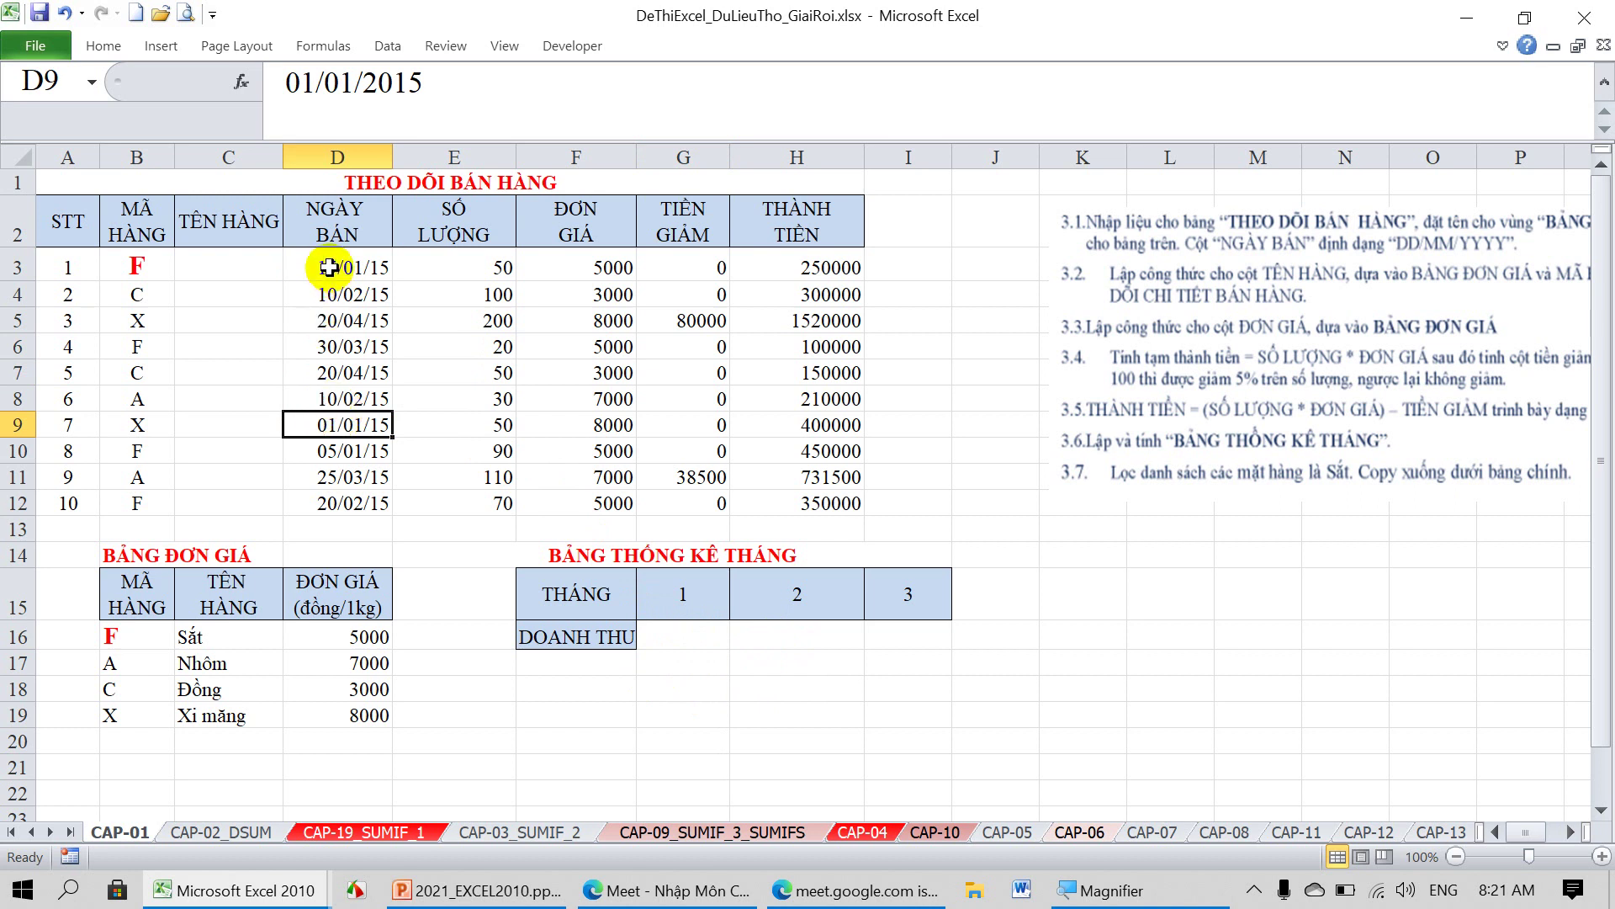
left_click(683, 594)
left_click(807, 597)
left_click(902, 601)
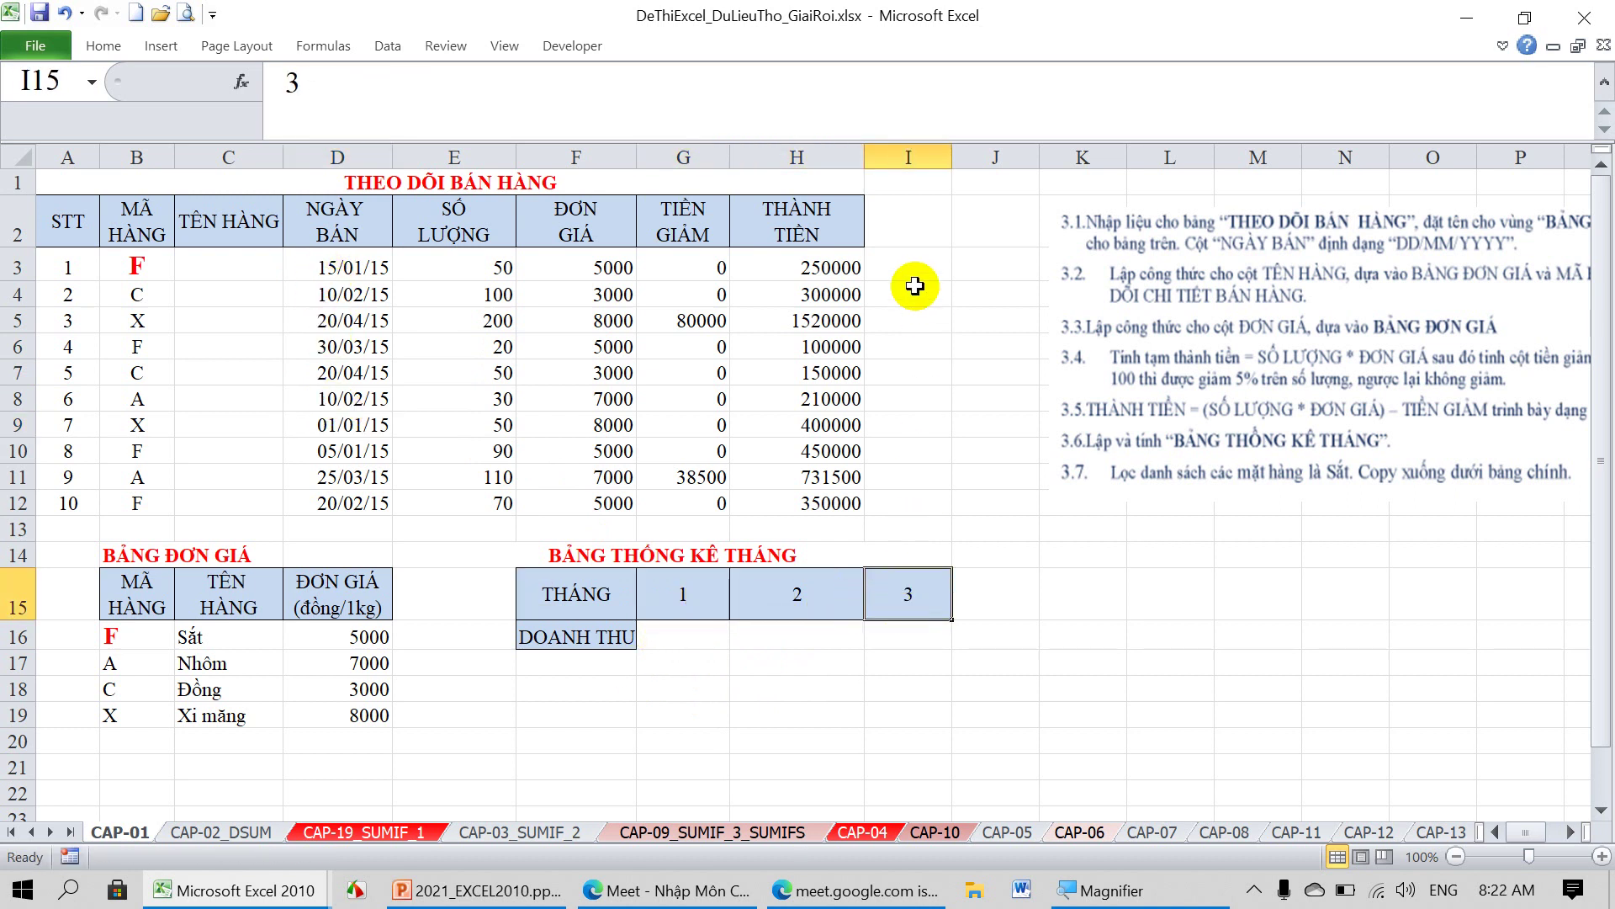
Add the THÁNG BÁN header in I2 and fill =MONTH(D3) from I3 to I12.
left_click(940, 231)
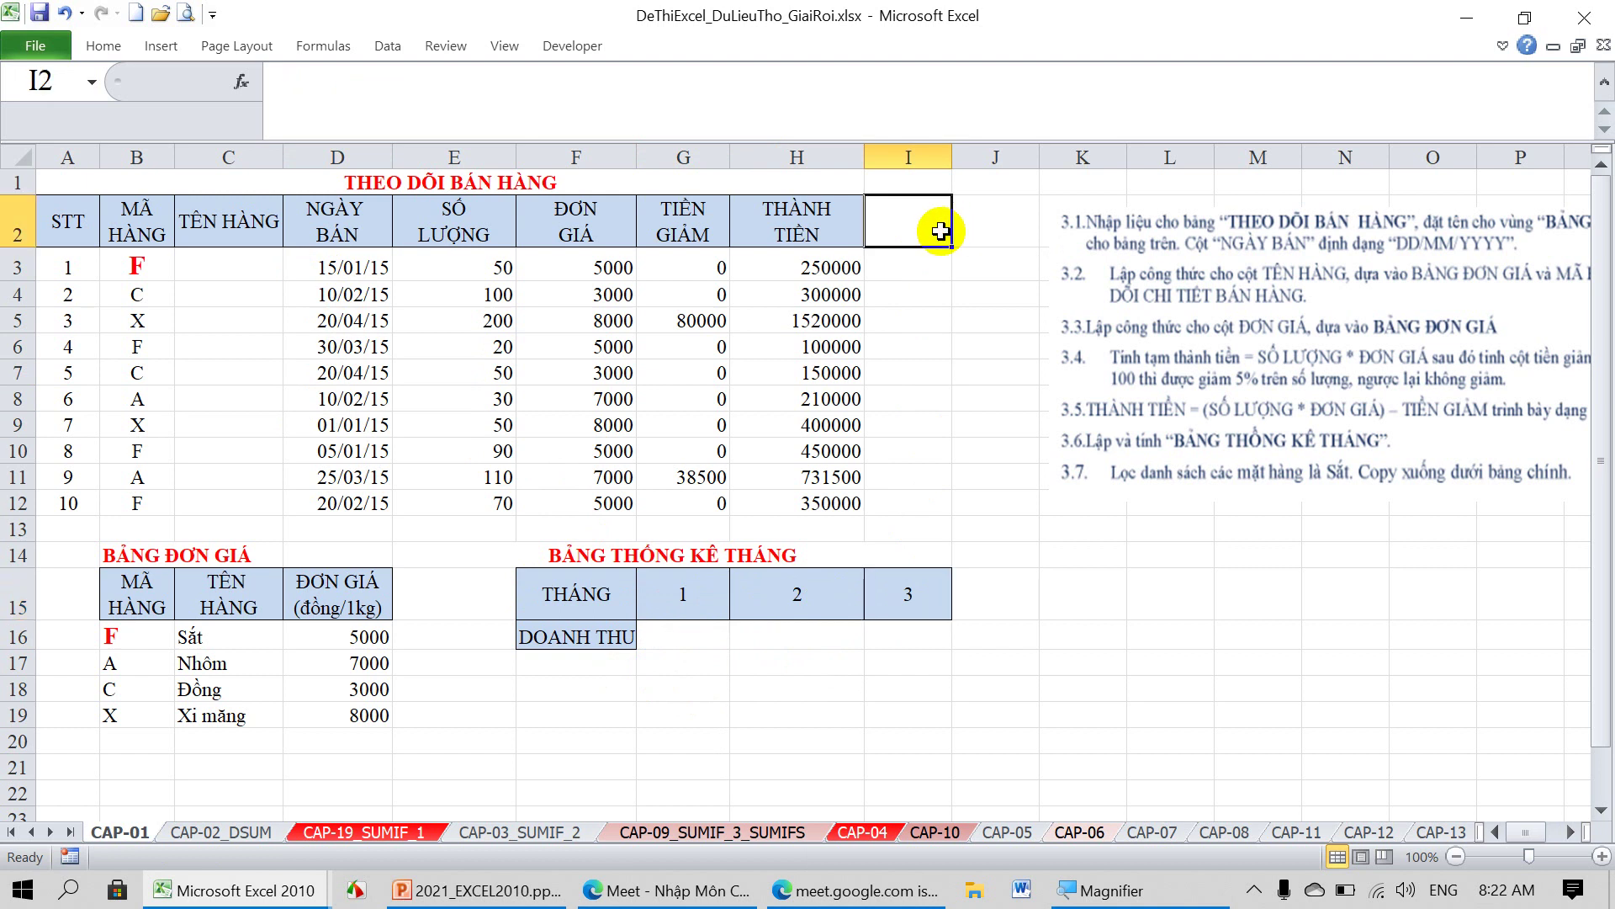
type("THÁNG BÁN")
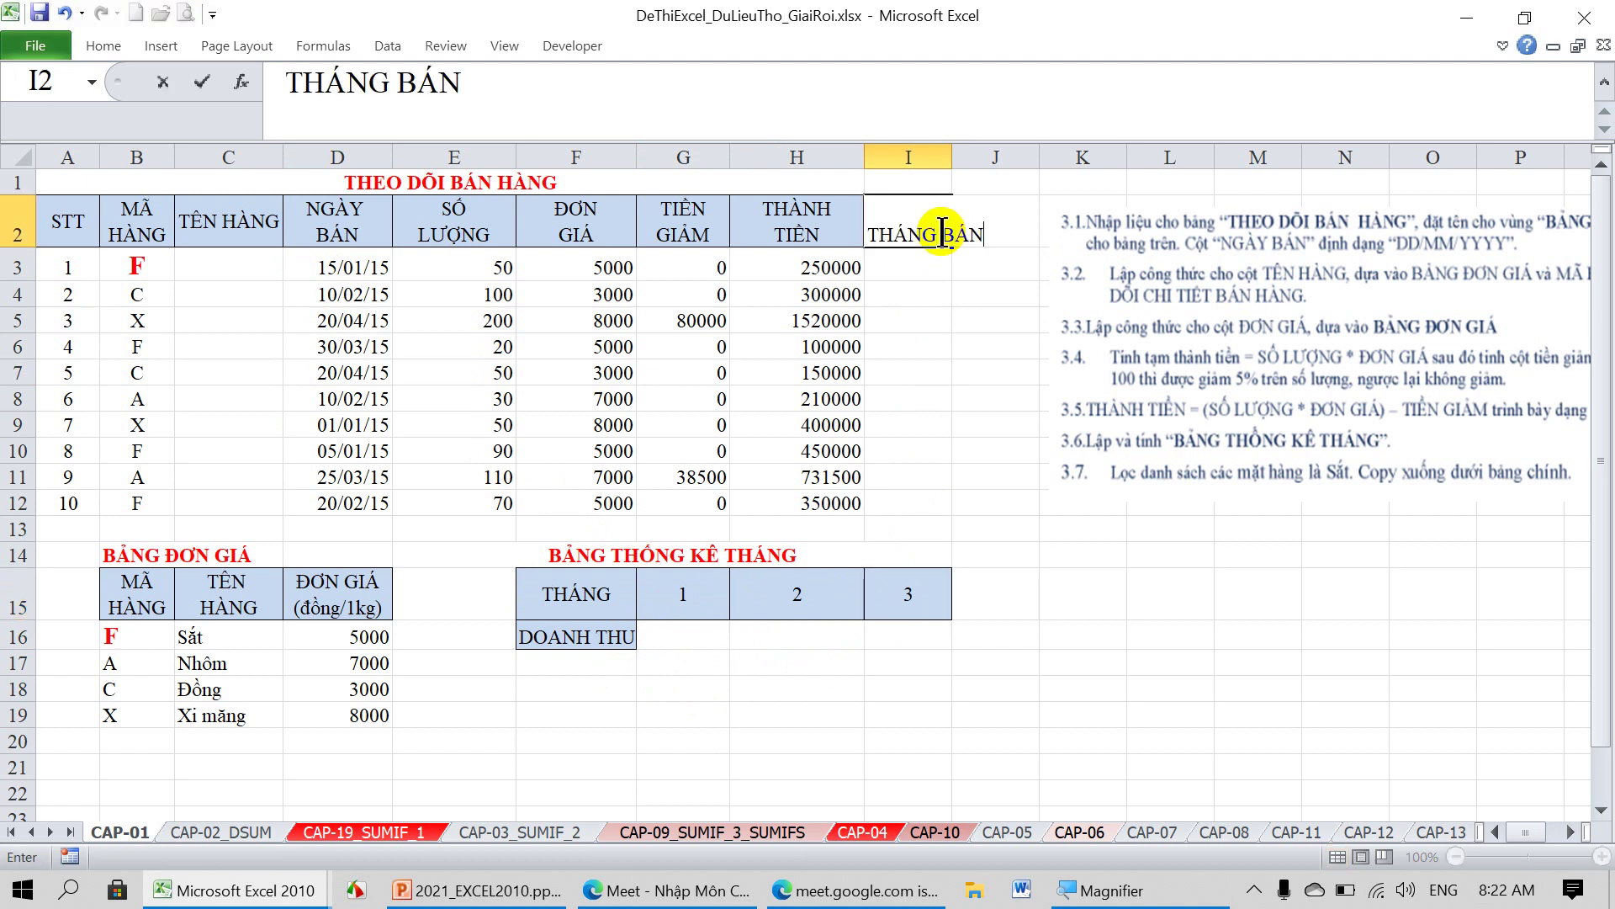
key("Return")
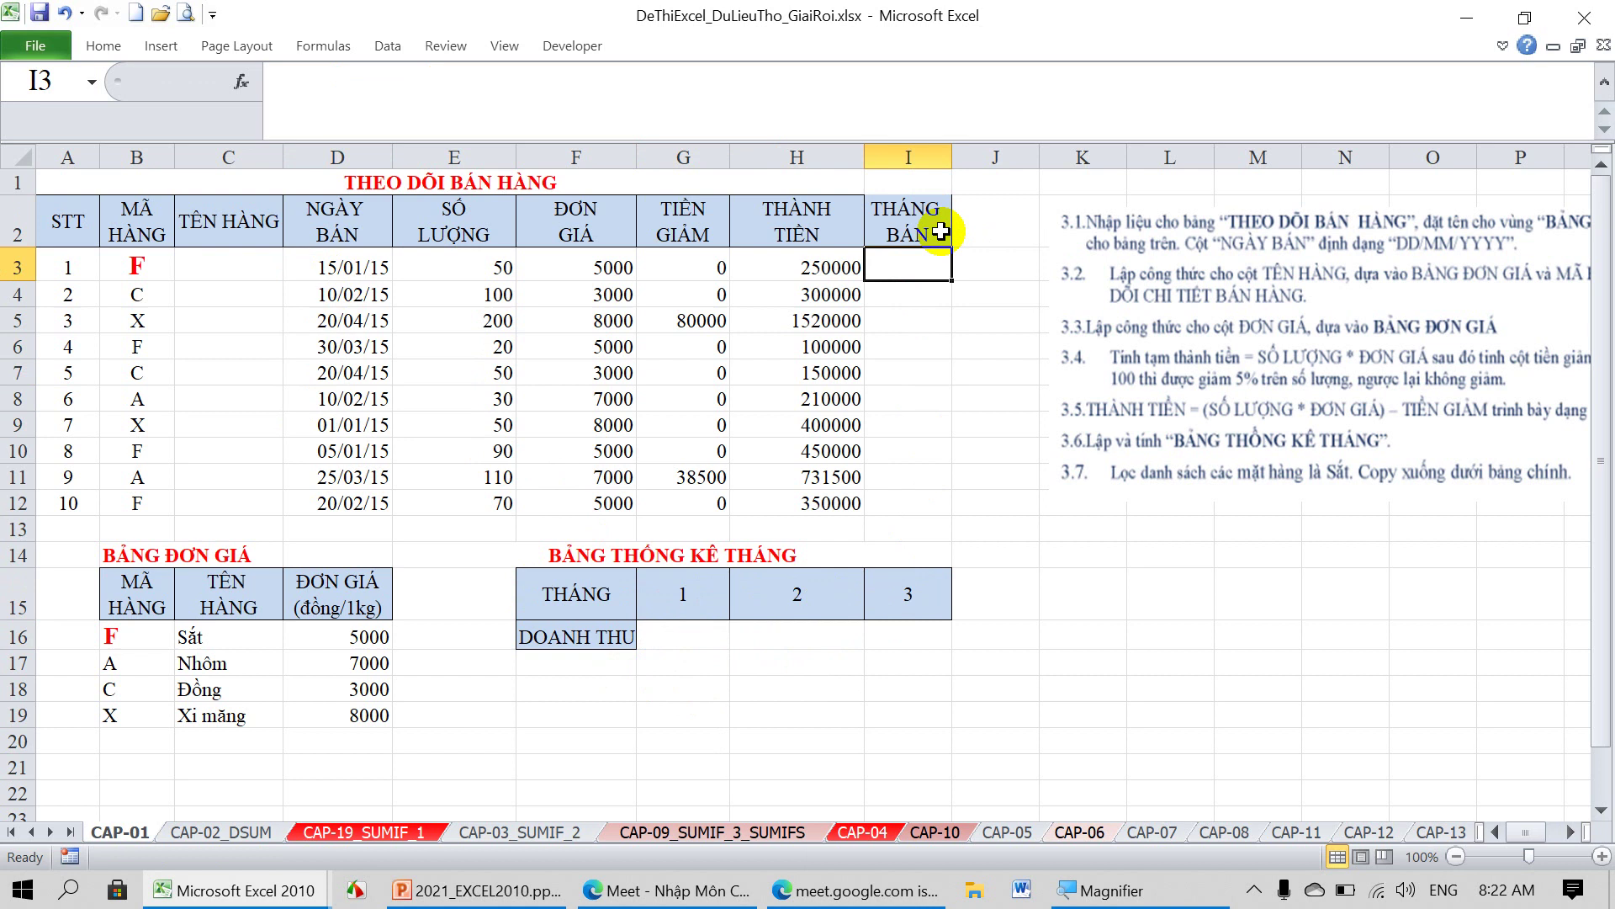
type("=MONTH")
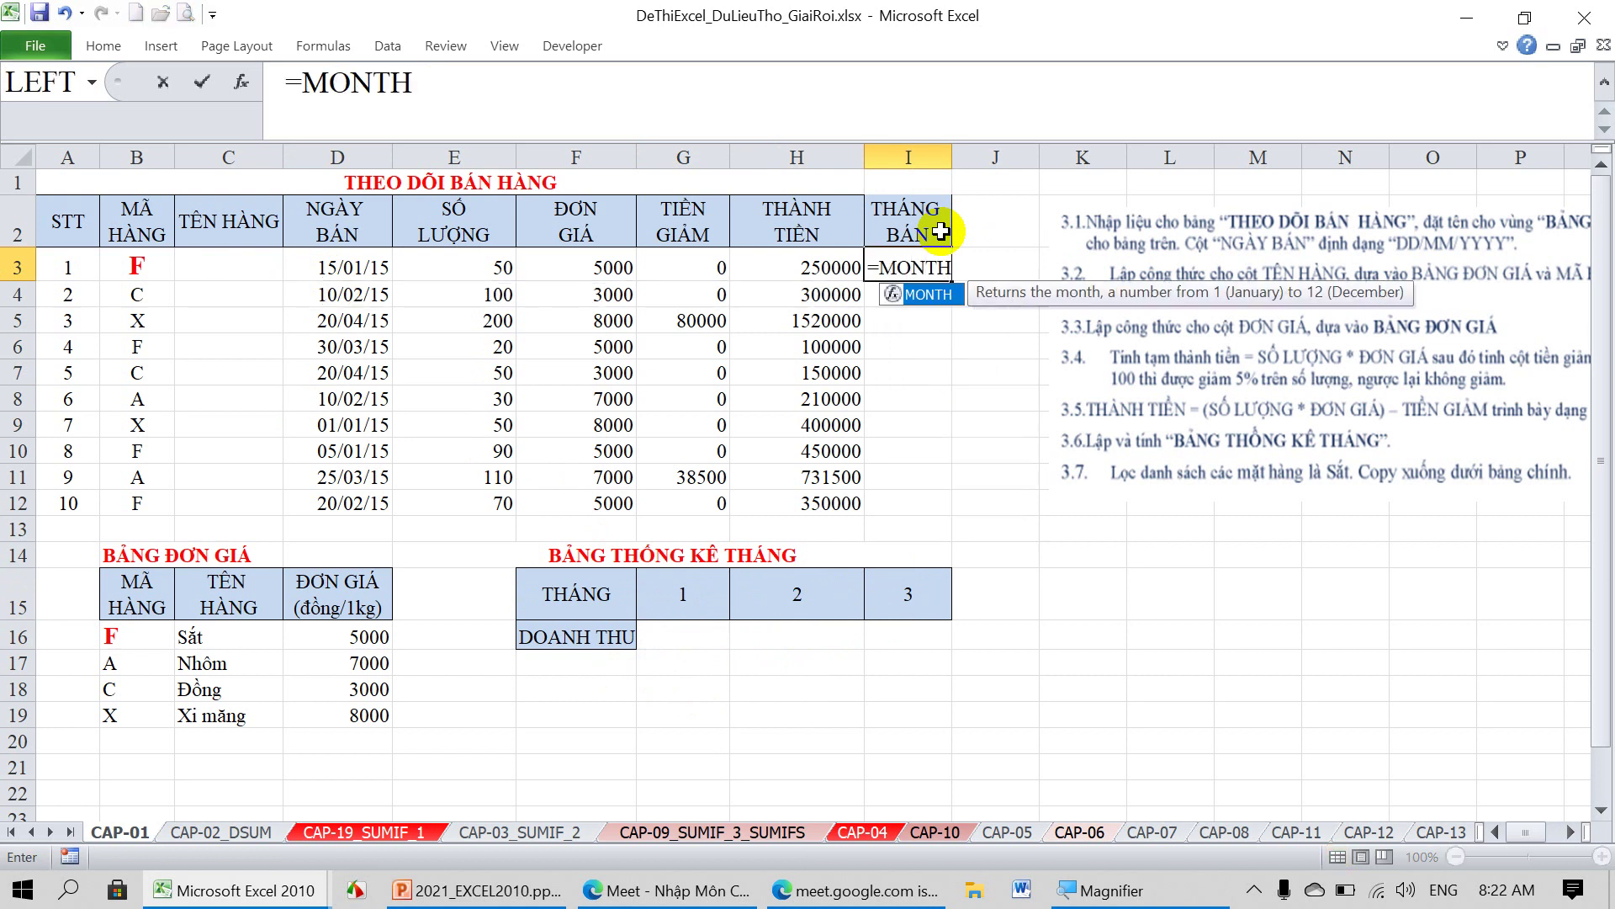
type("(")
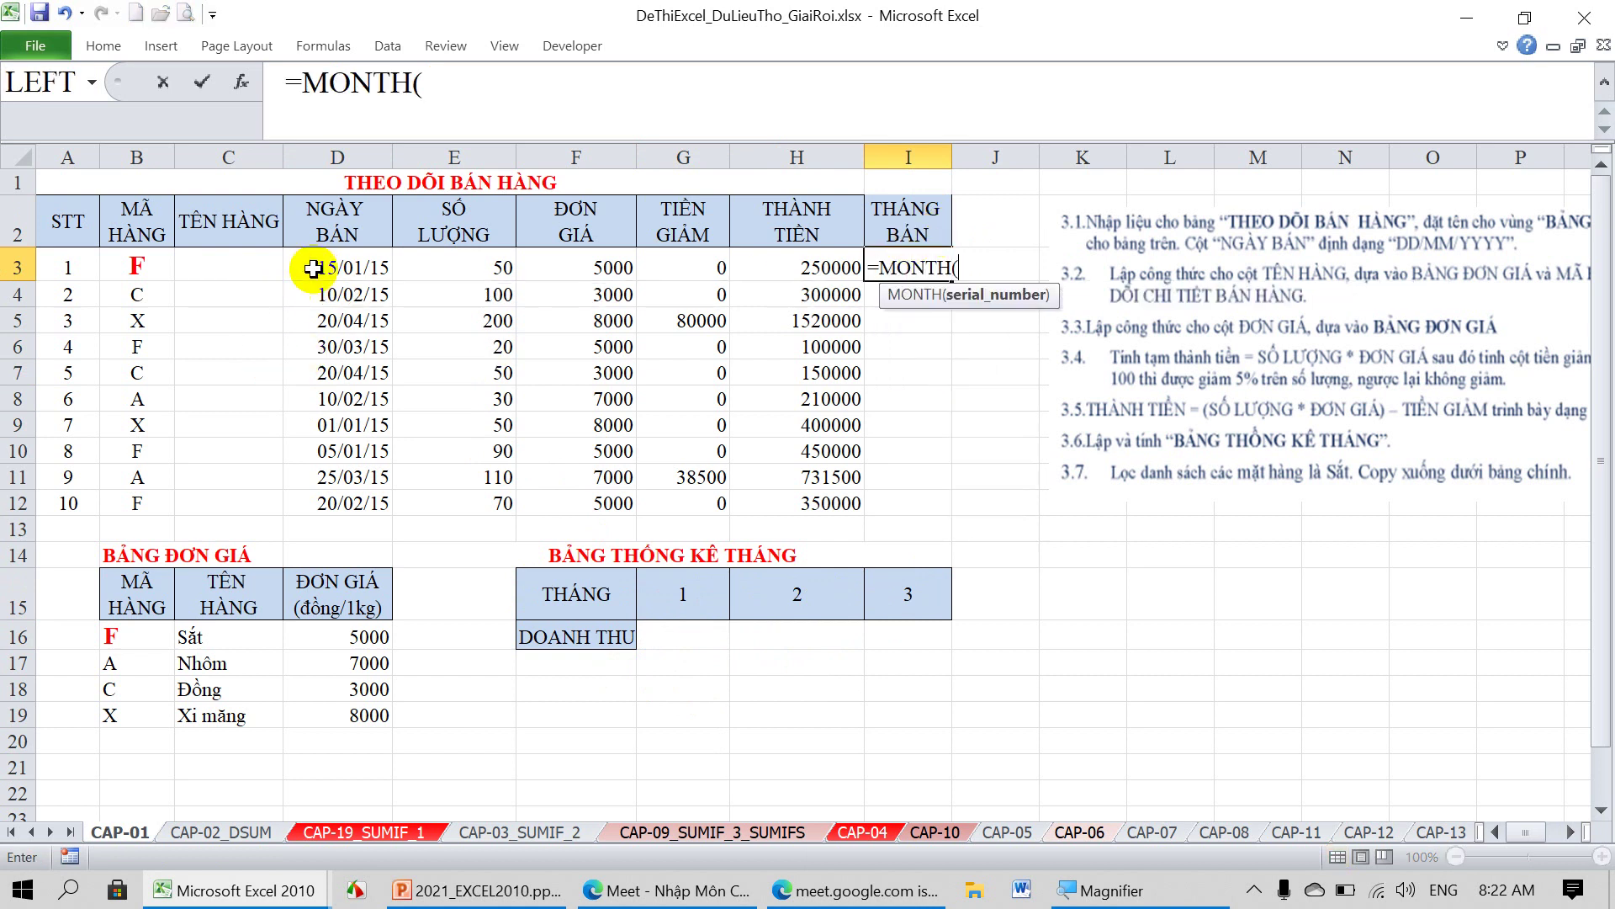
left_click(328, 271)
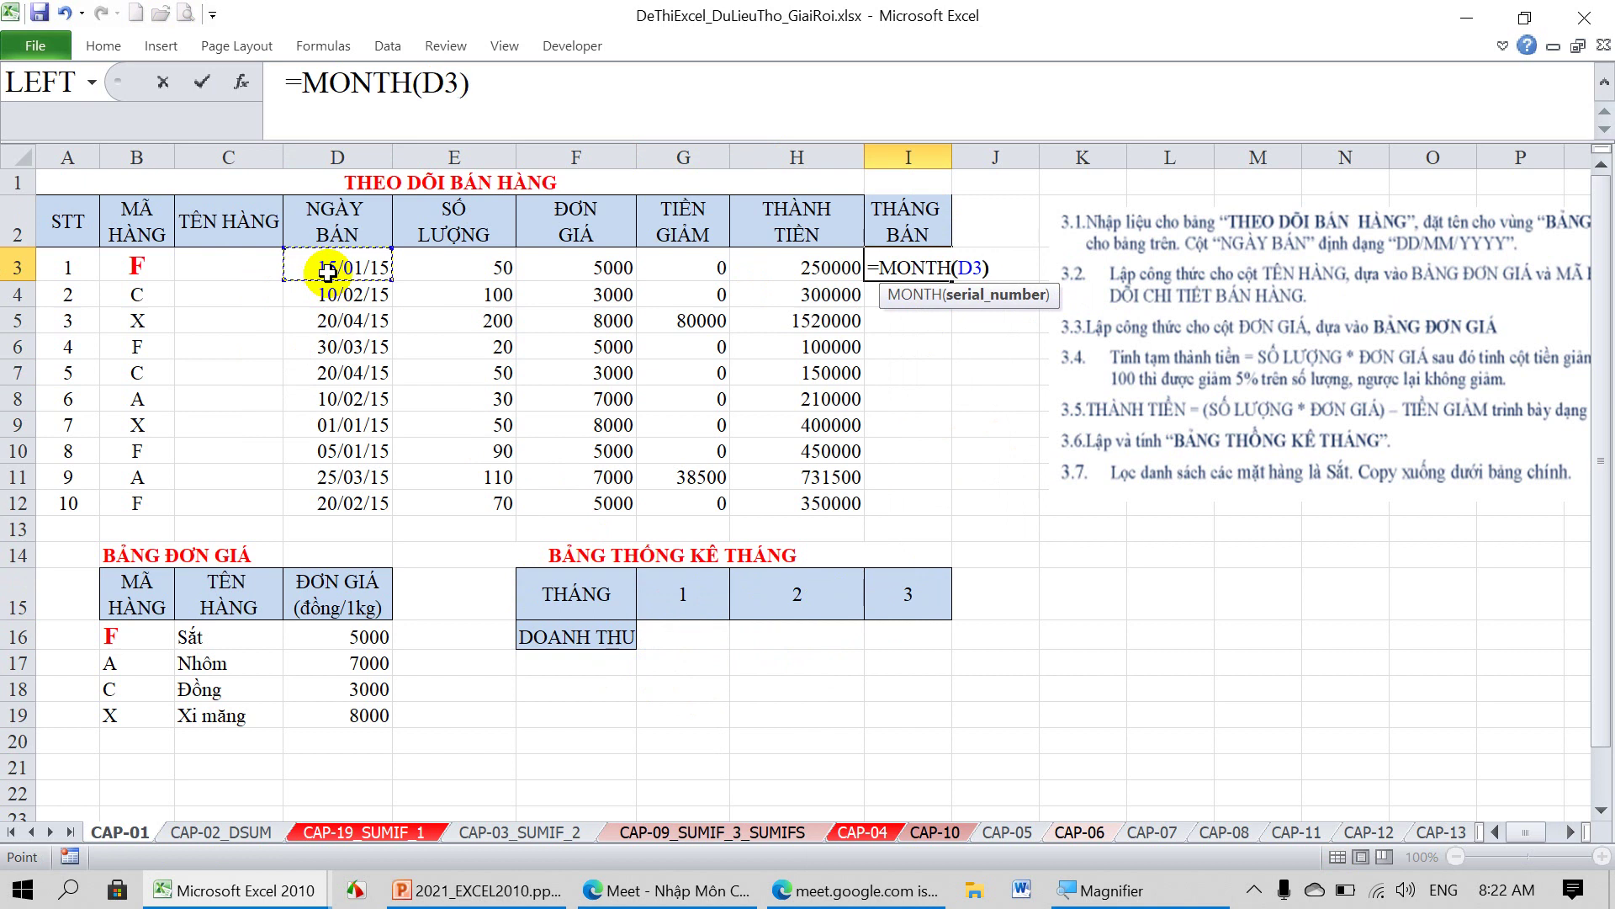
key("Return")
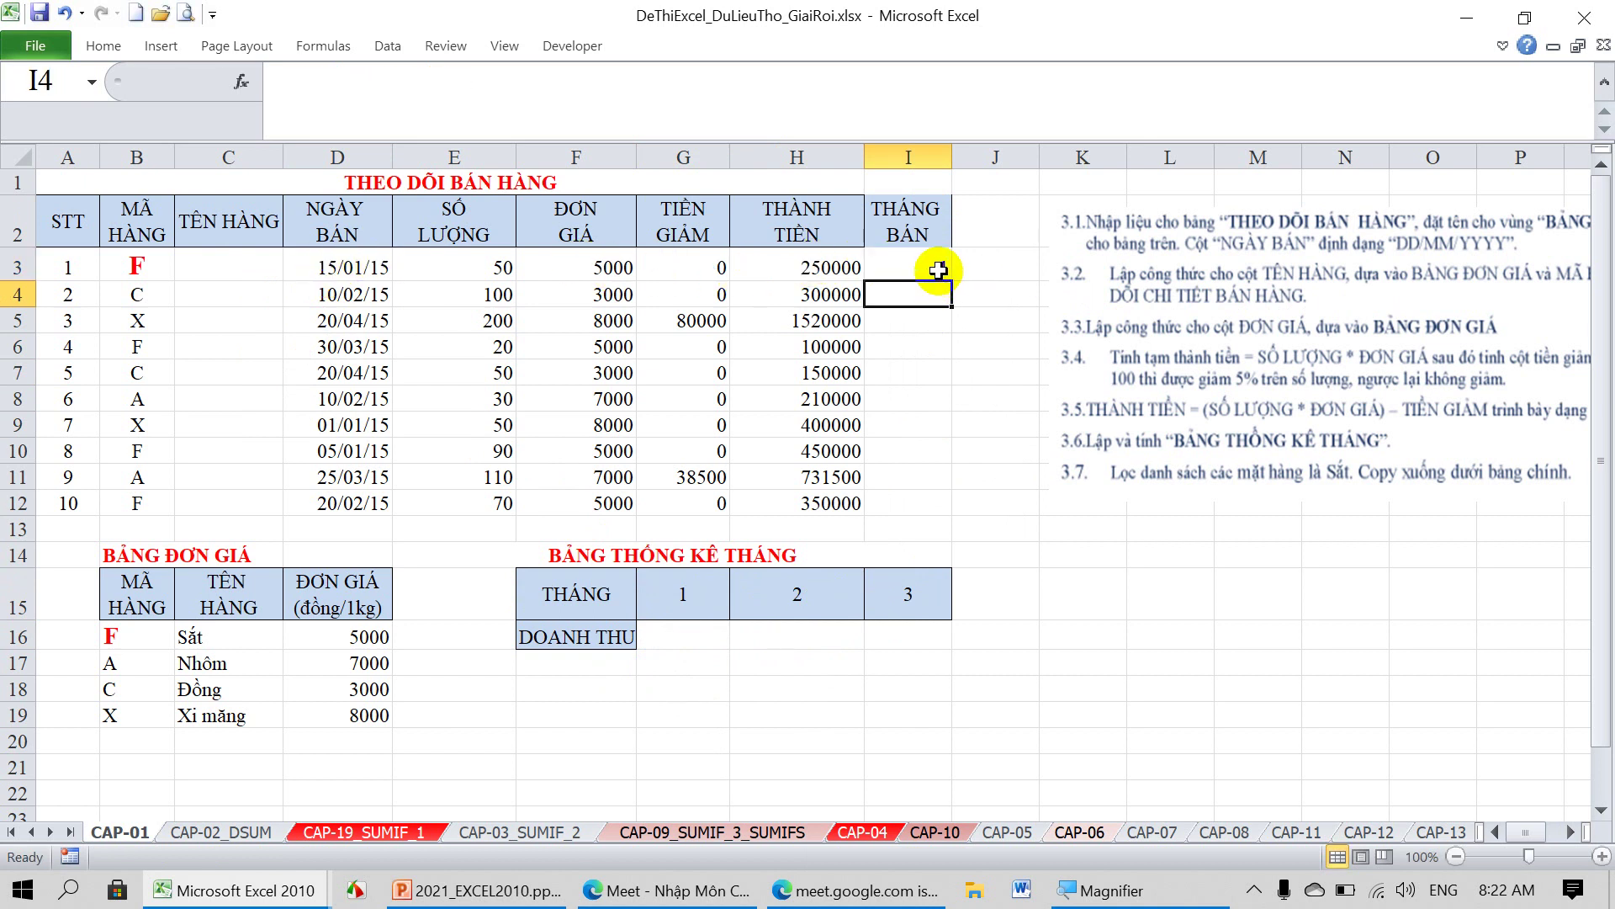
left_click(938, 270)
left_click_drag(951, 280, 930, 503)
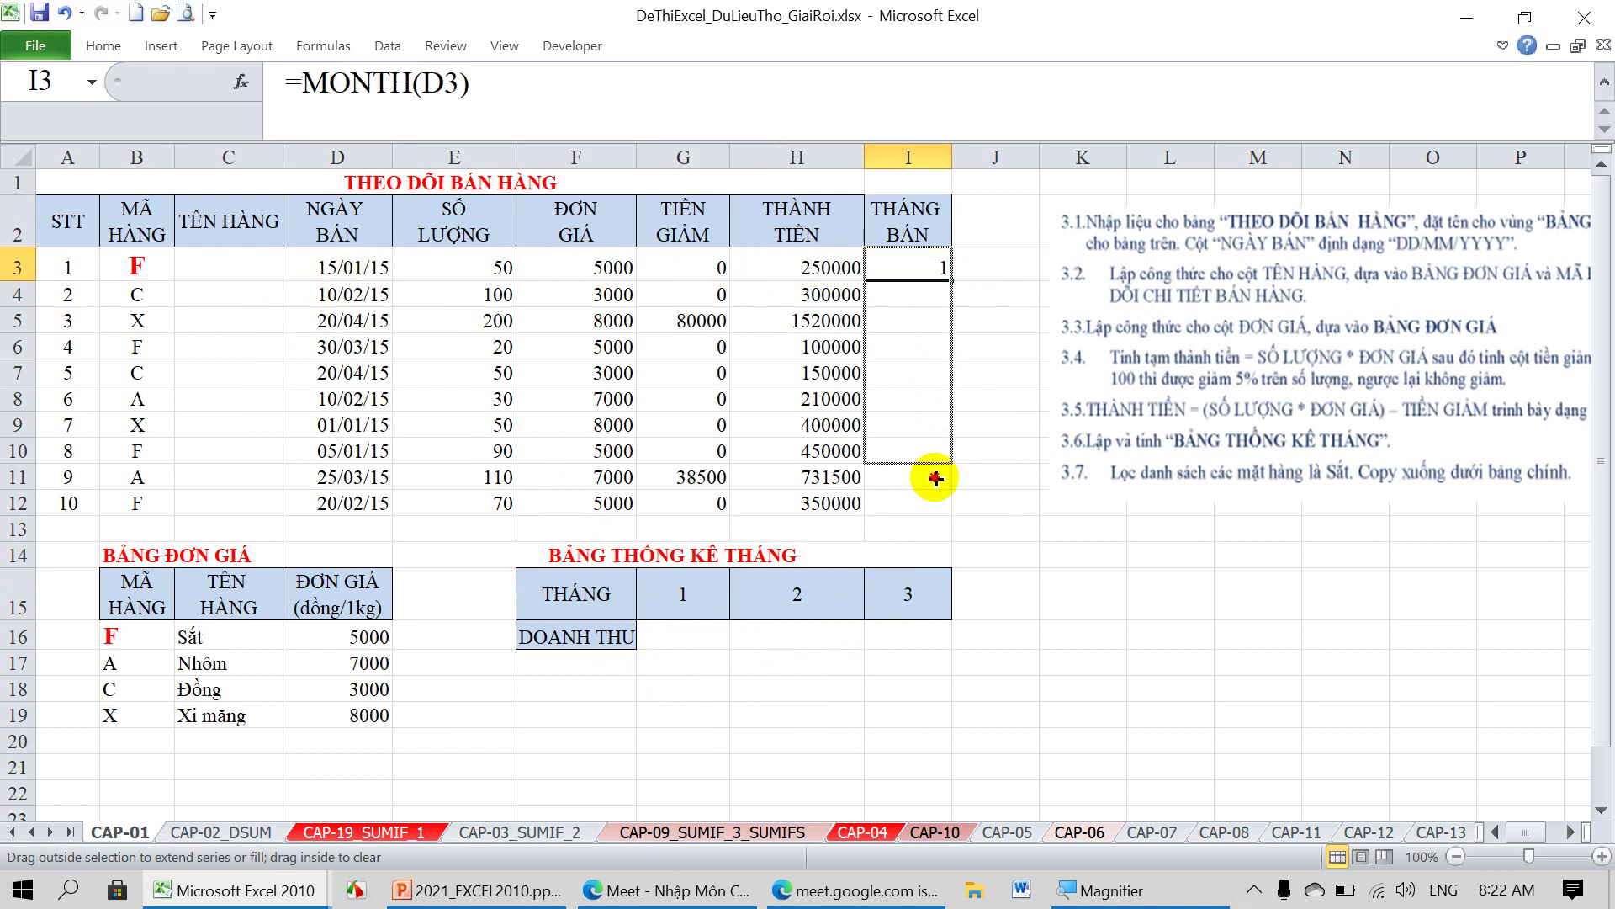
left_click(959, 346)
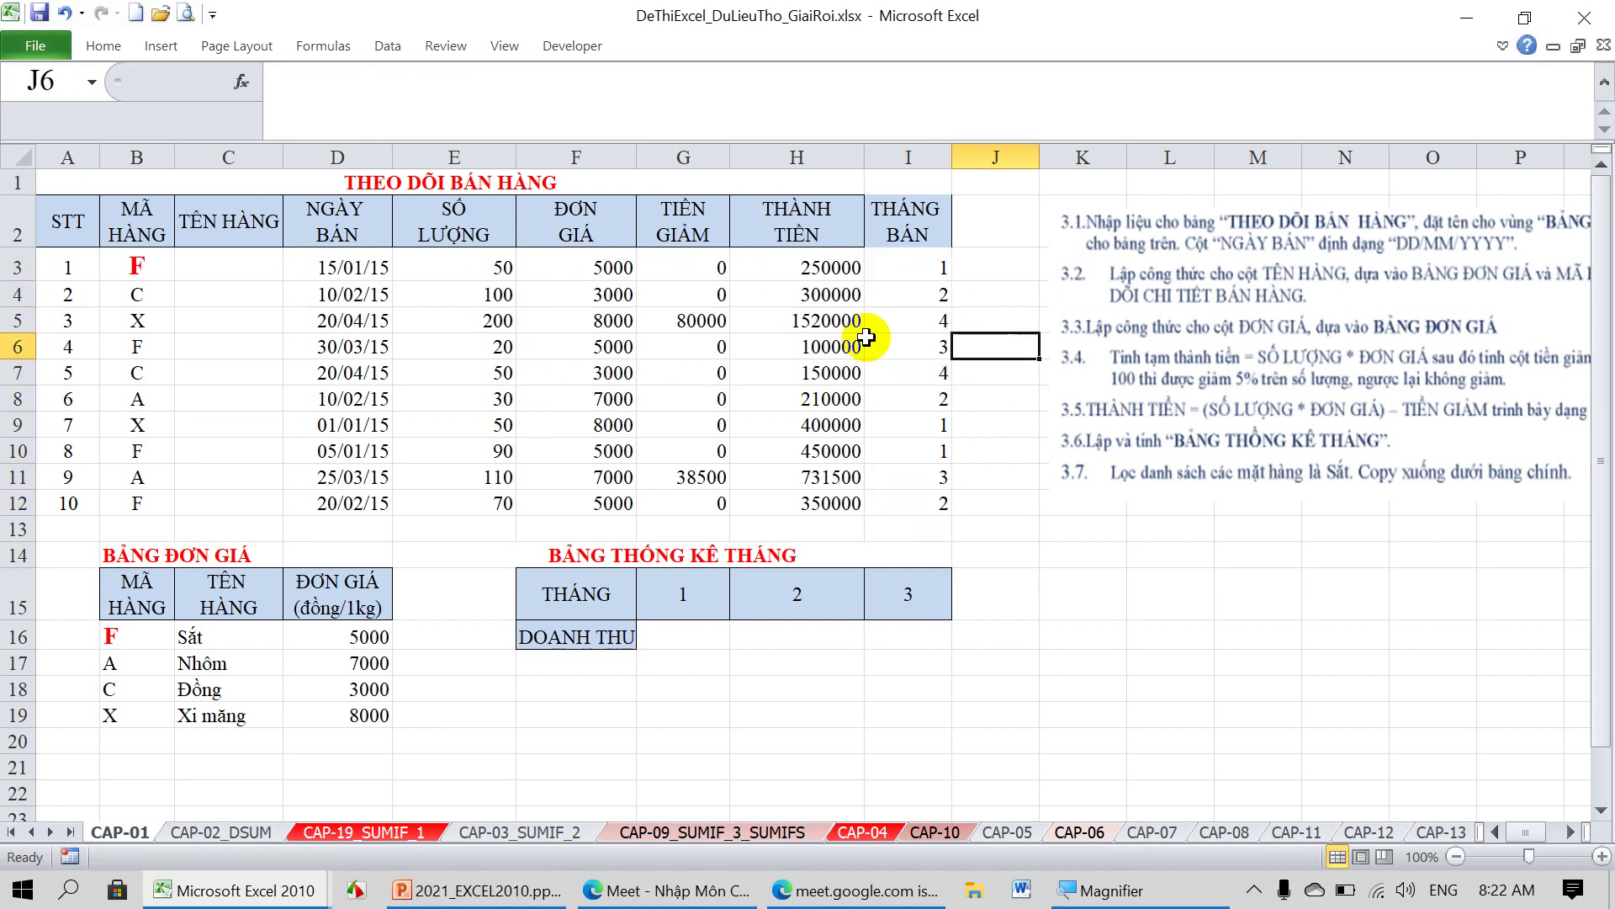
left_click(338, 268)
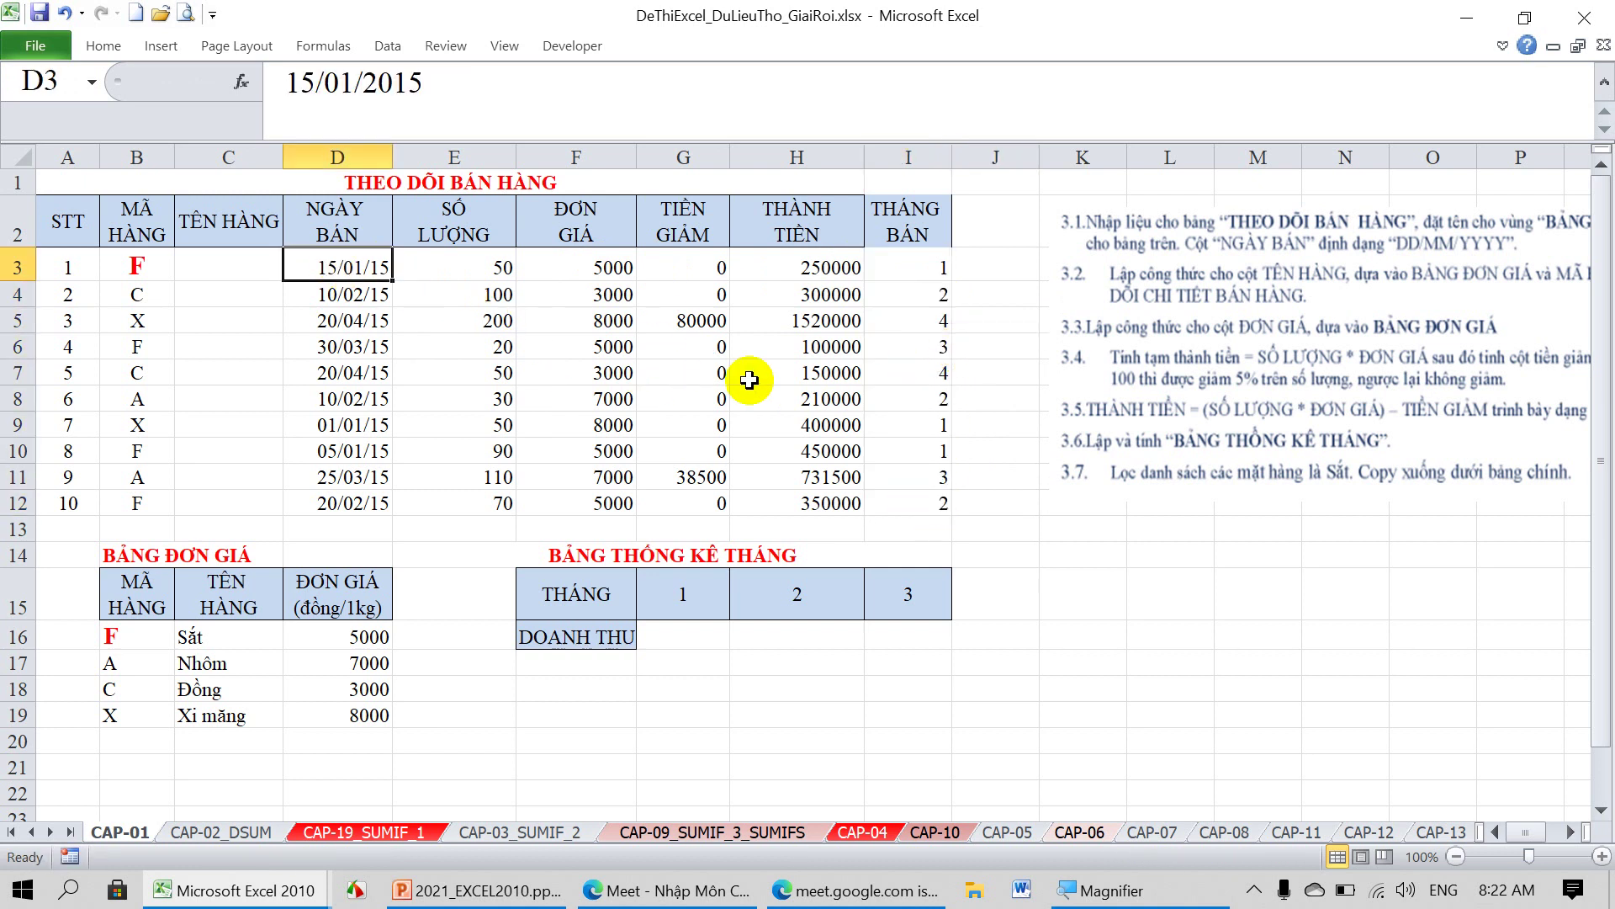
Enter =SUMIF($I$3:$I$12,G15,$H$3:$H$12) in G16 and fill it across to I16.
left_click(677, 638)
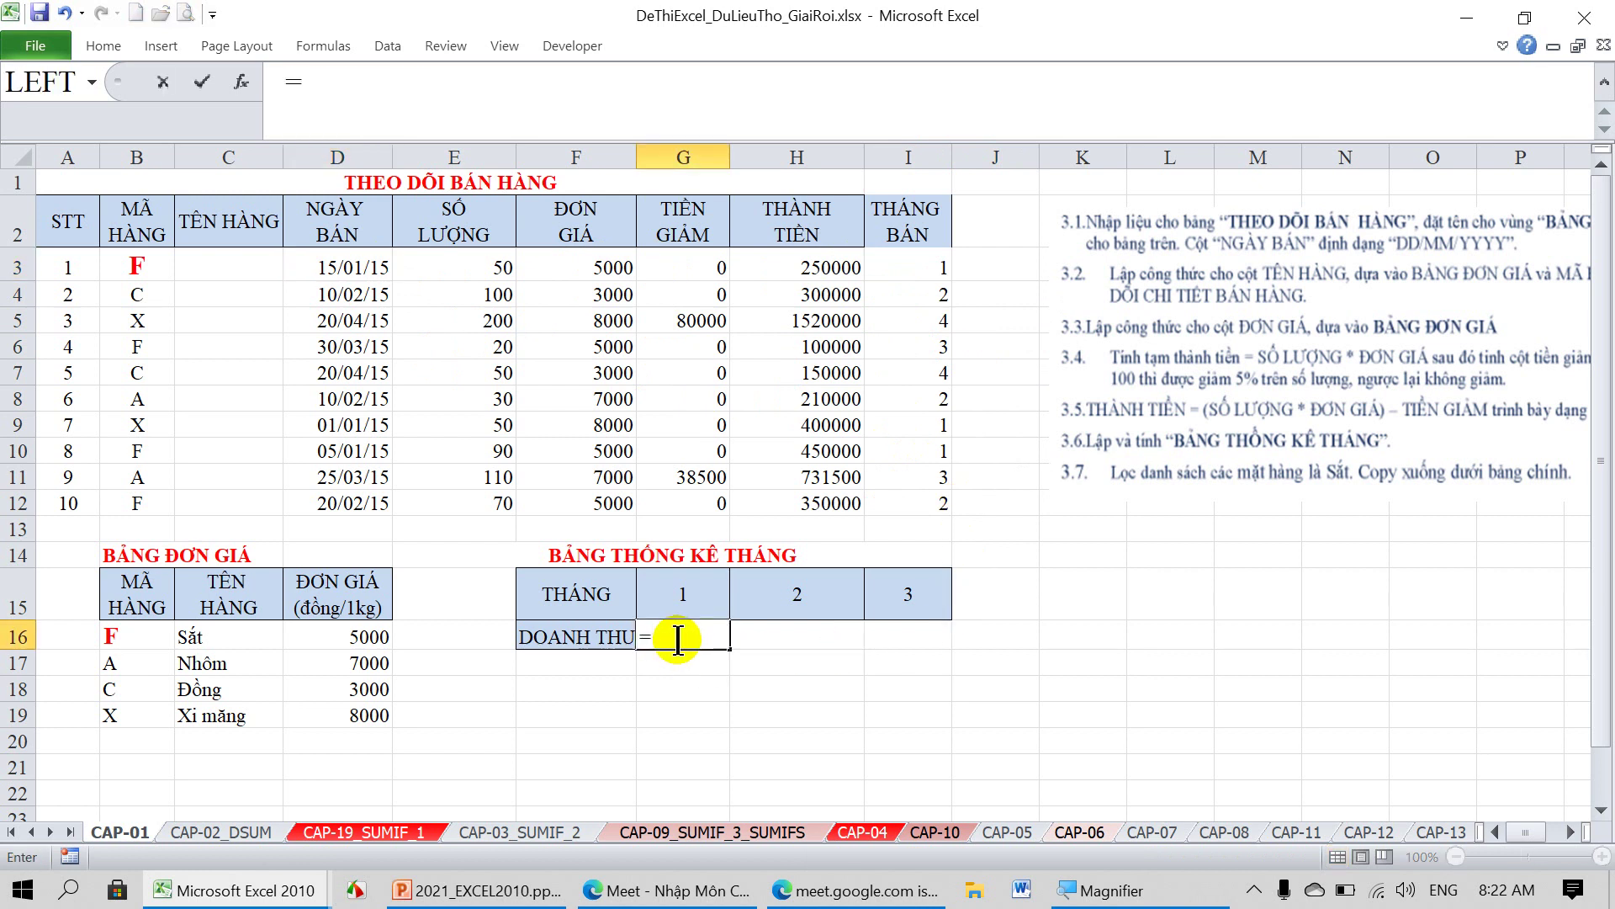
type("SUMIF")
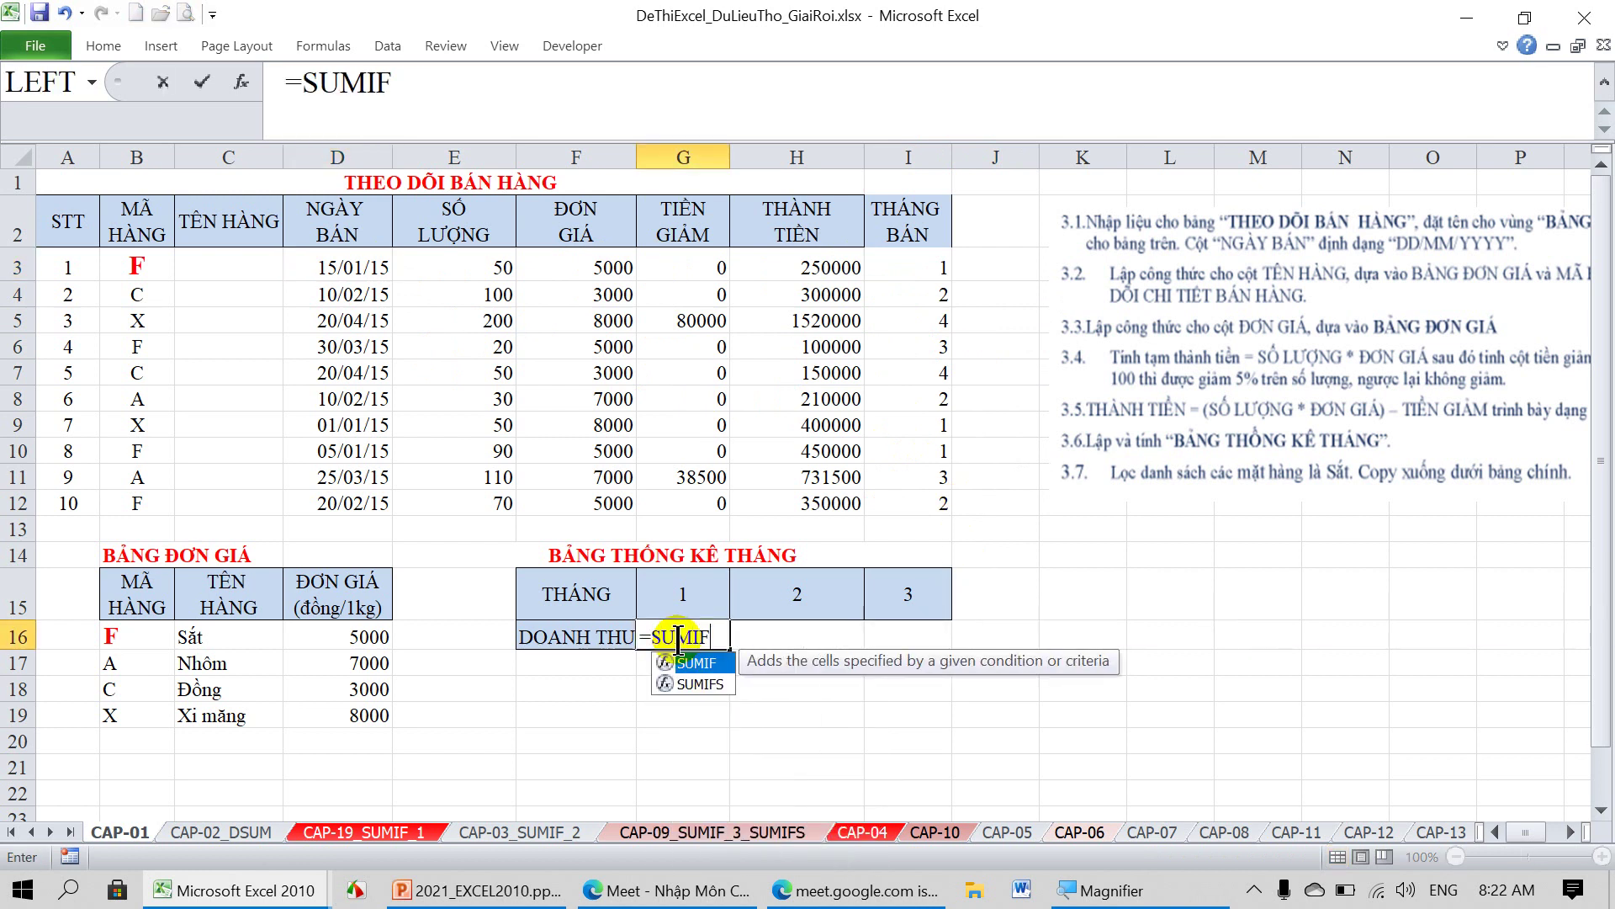
type("(")
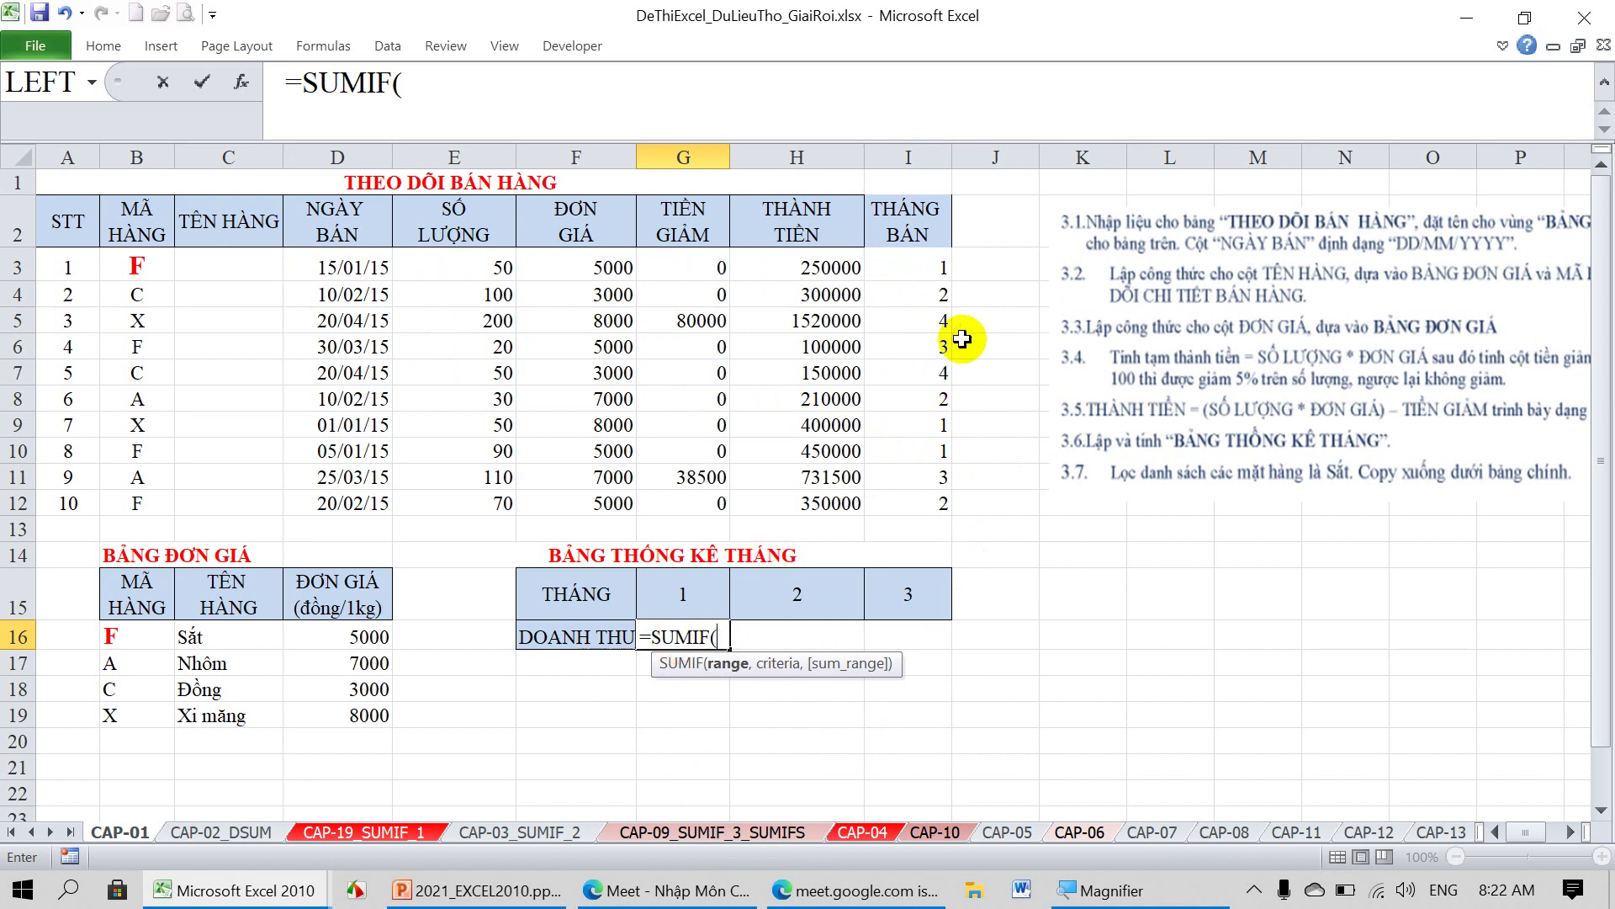
left_click_drag(930, 262, 923, 499)
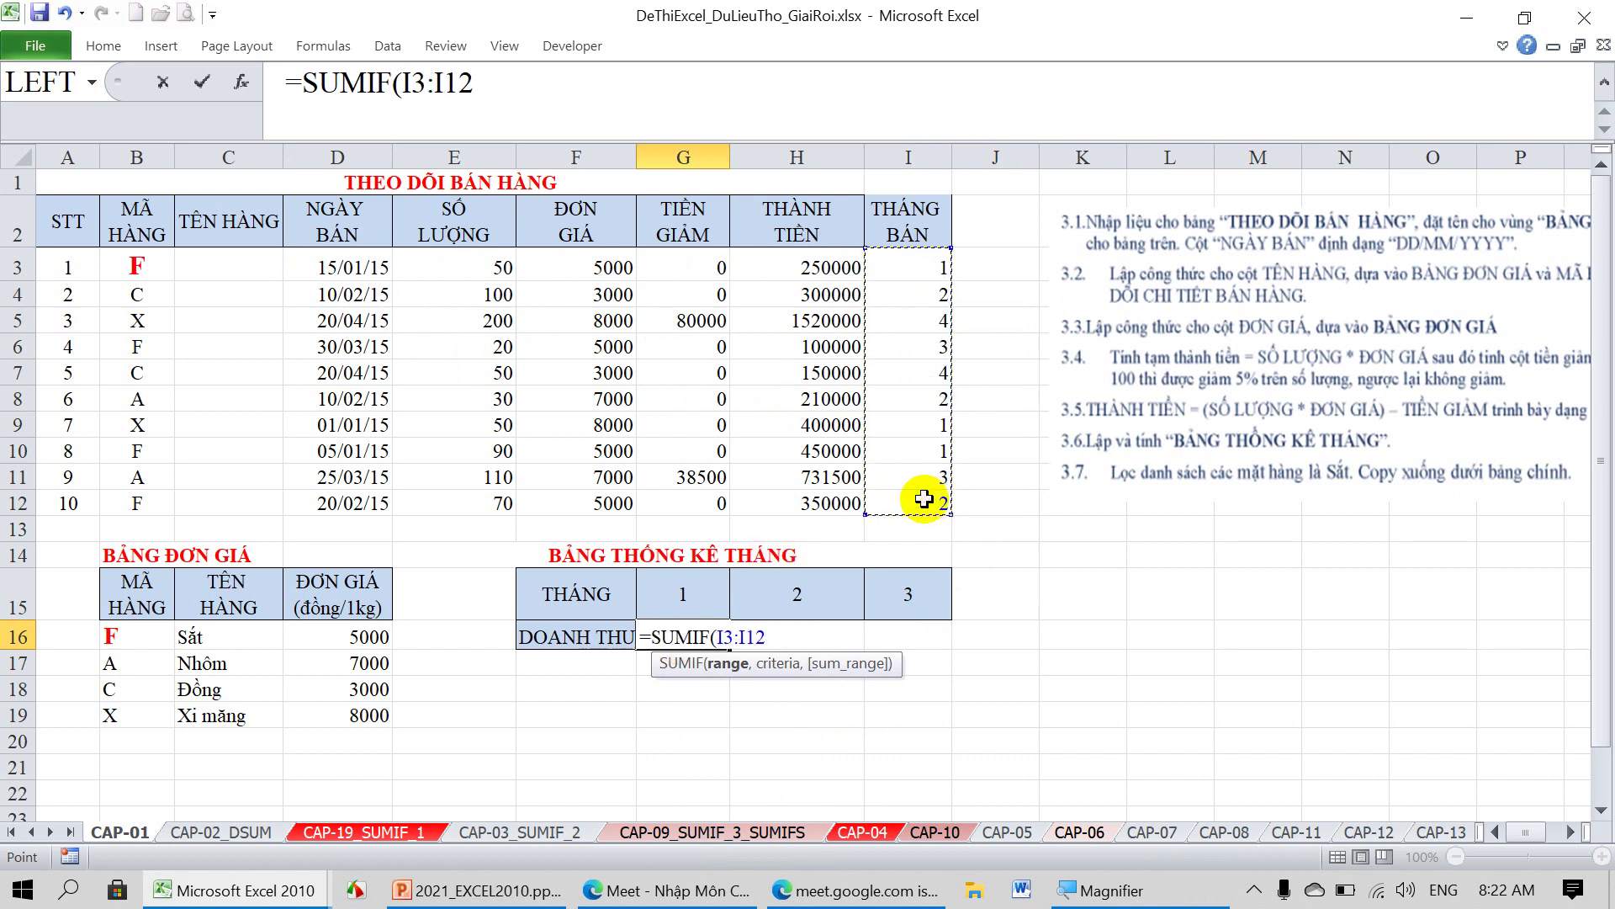
key("F4")
type("$I$12,")
left_click(675, 595)
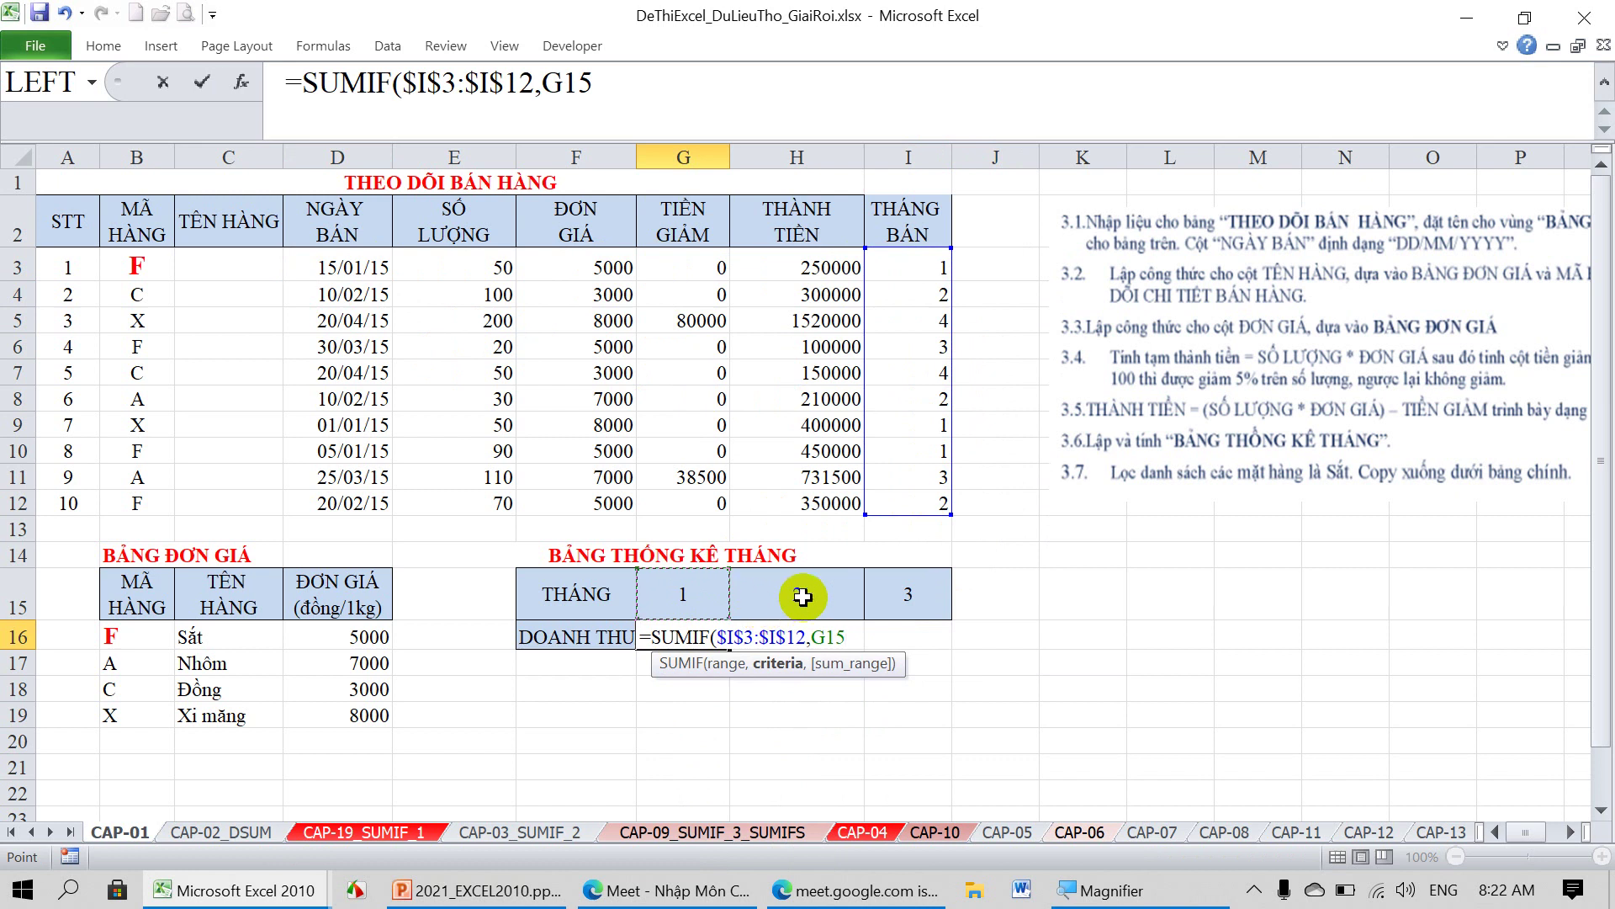
type(",")
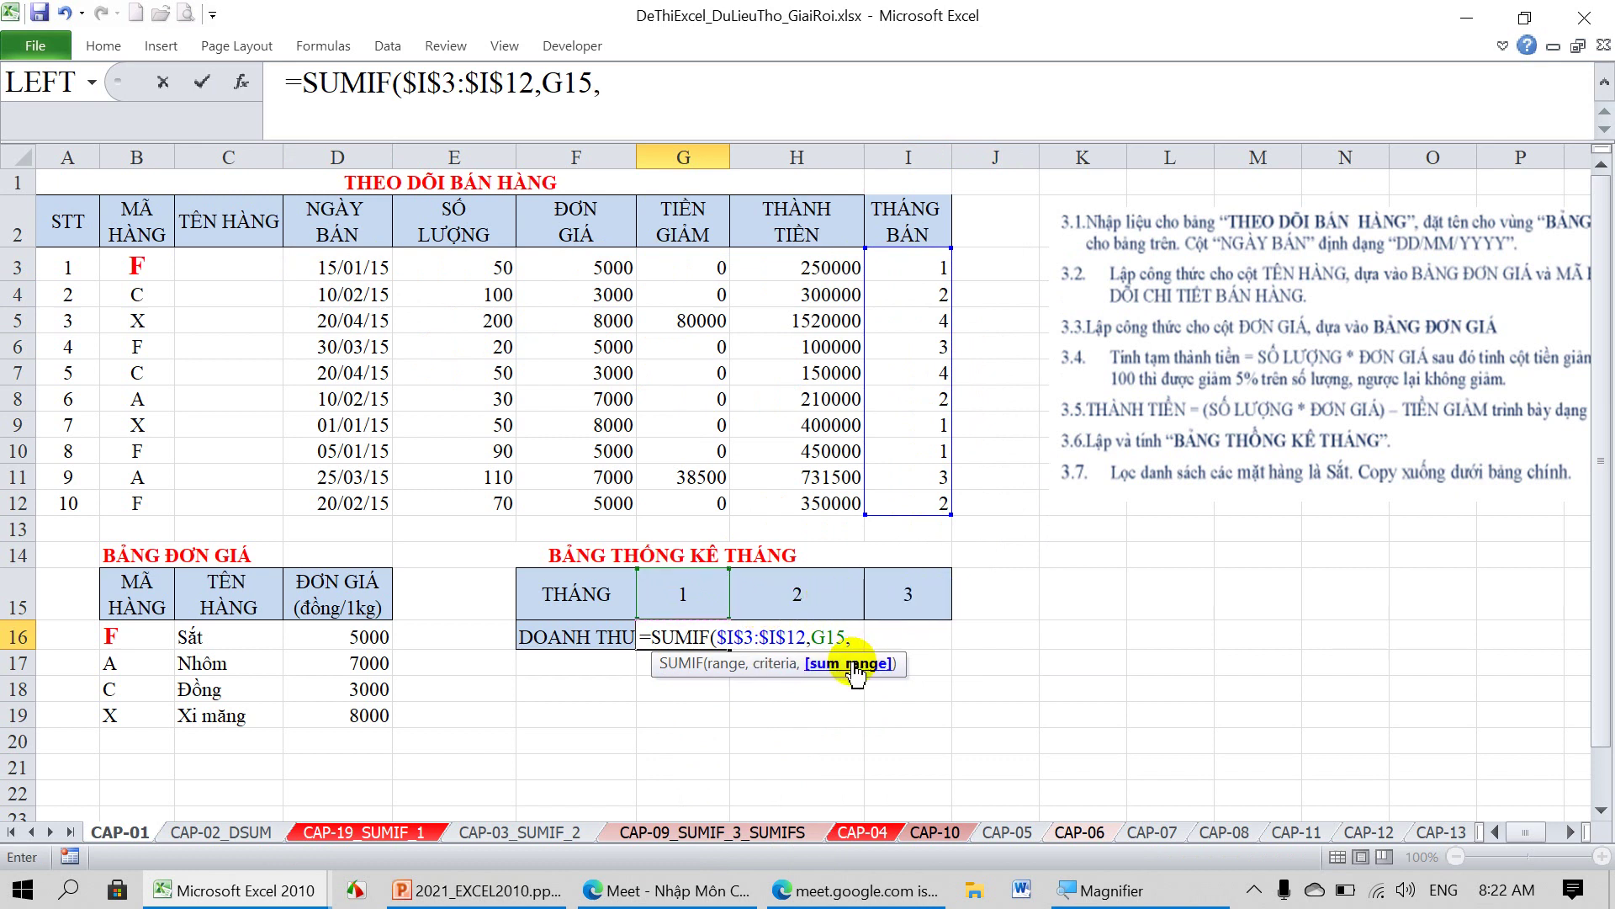
left_click_drag(830, 262, 812, 501)
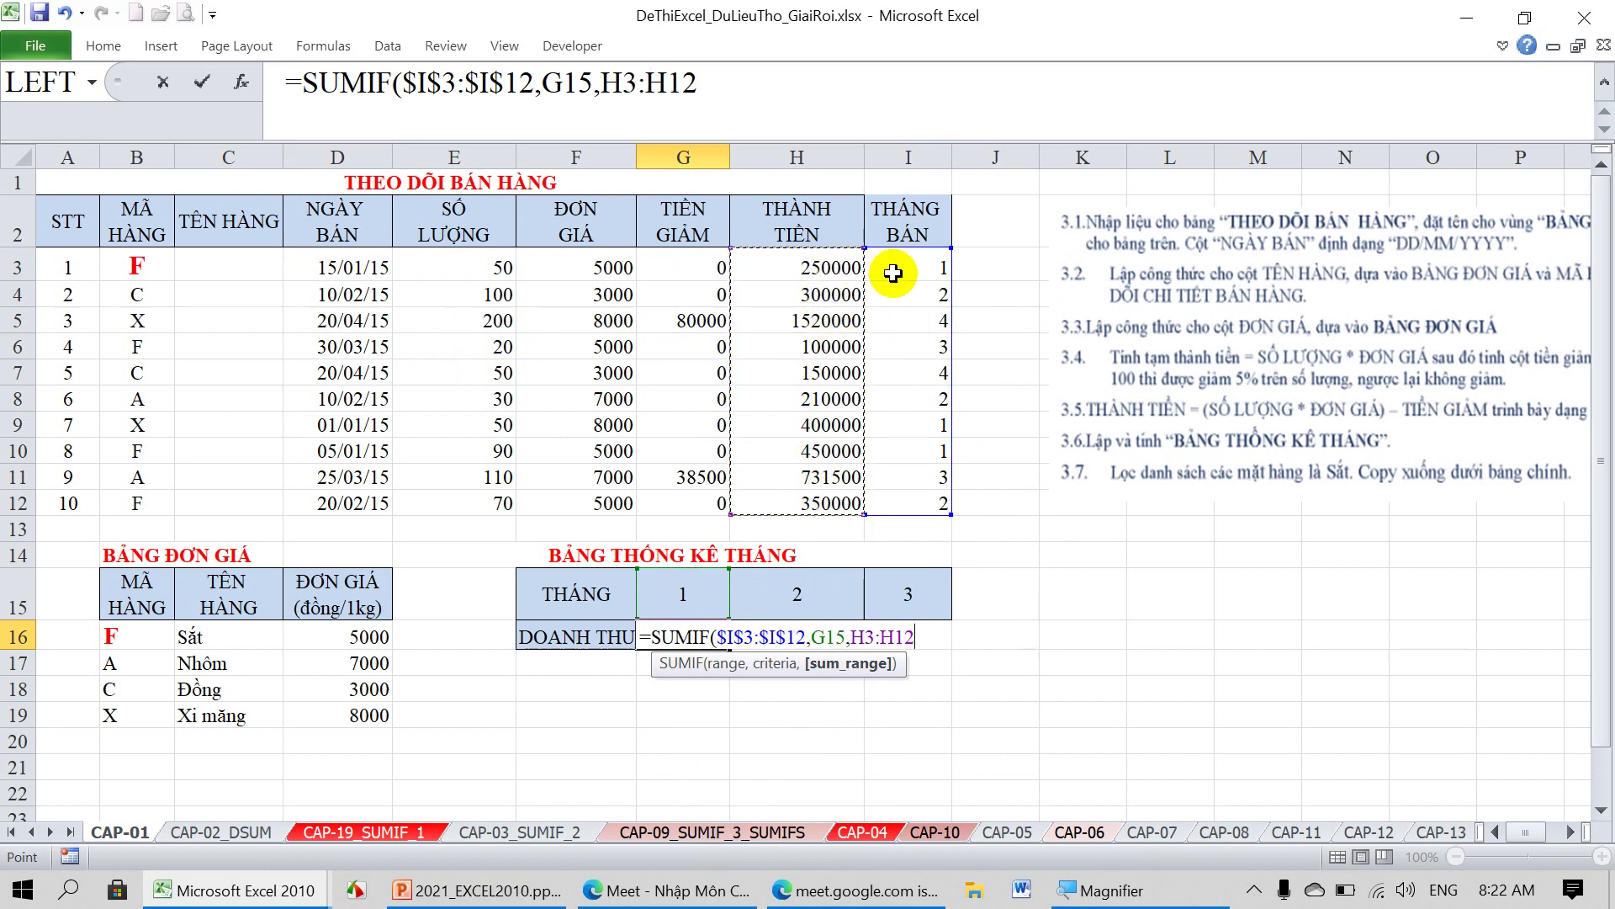
key("F4")
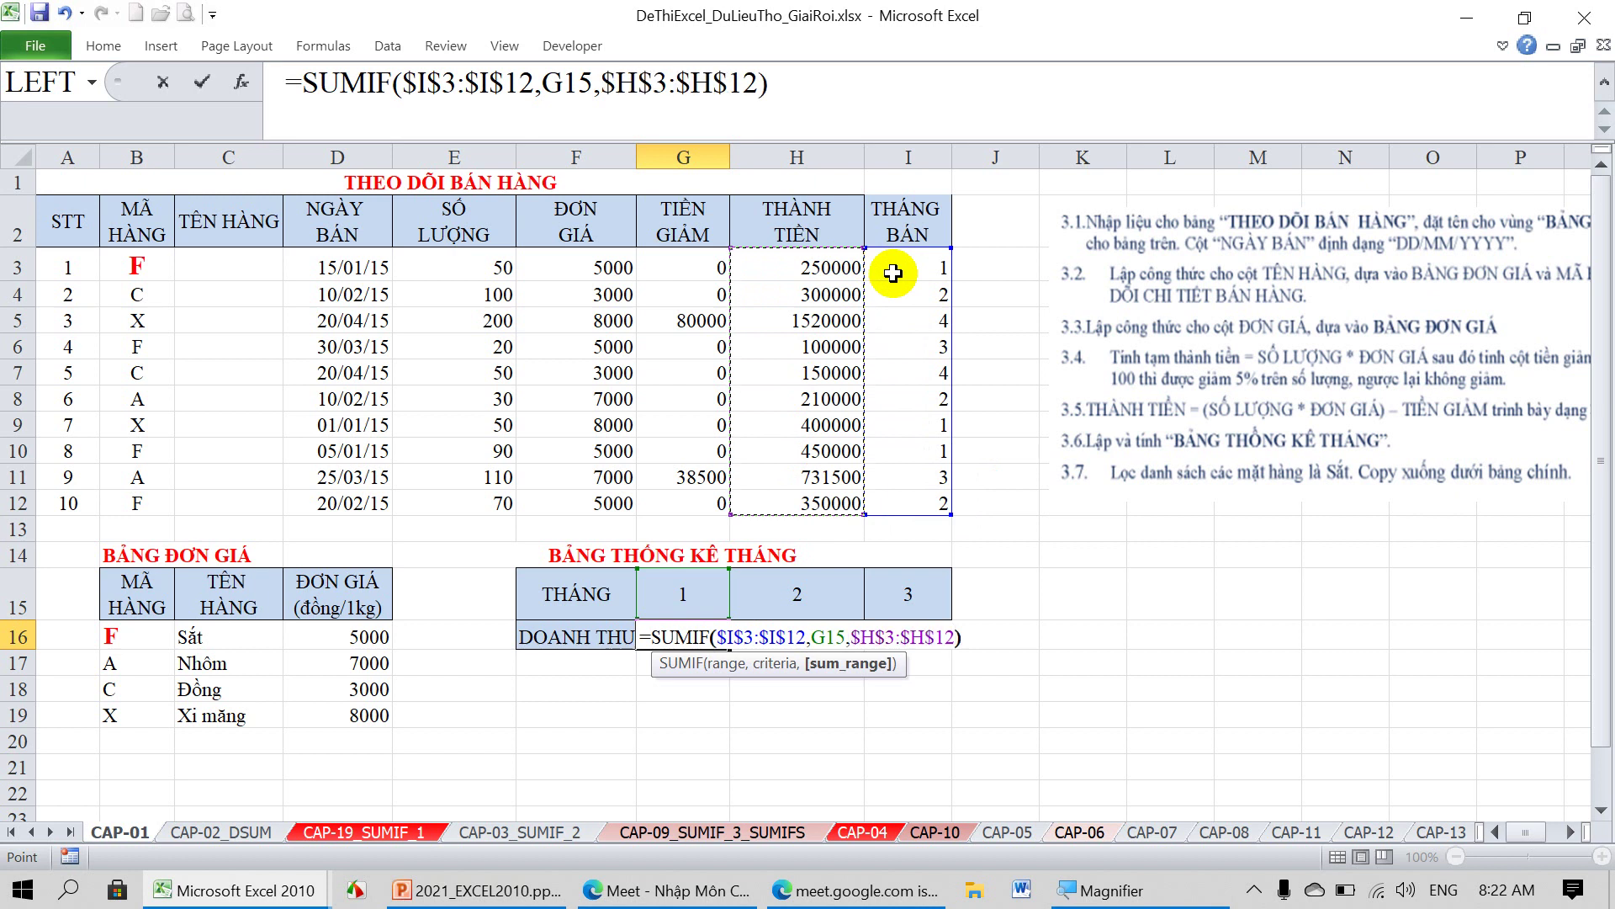
key("Return")
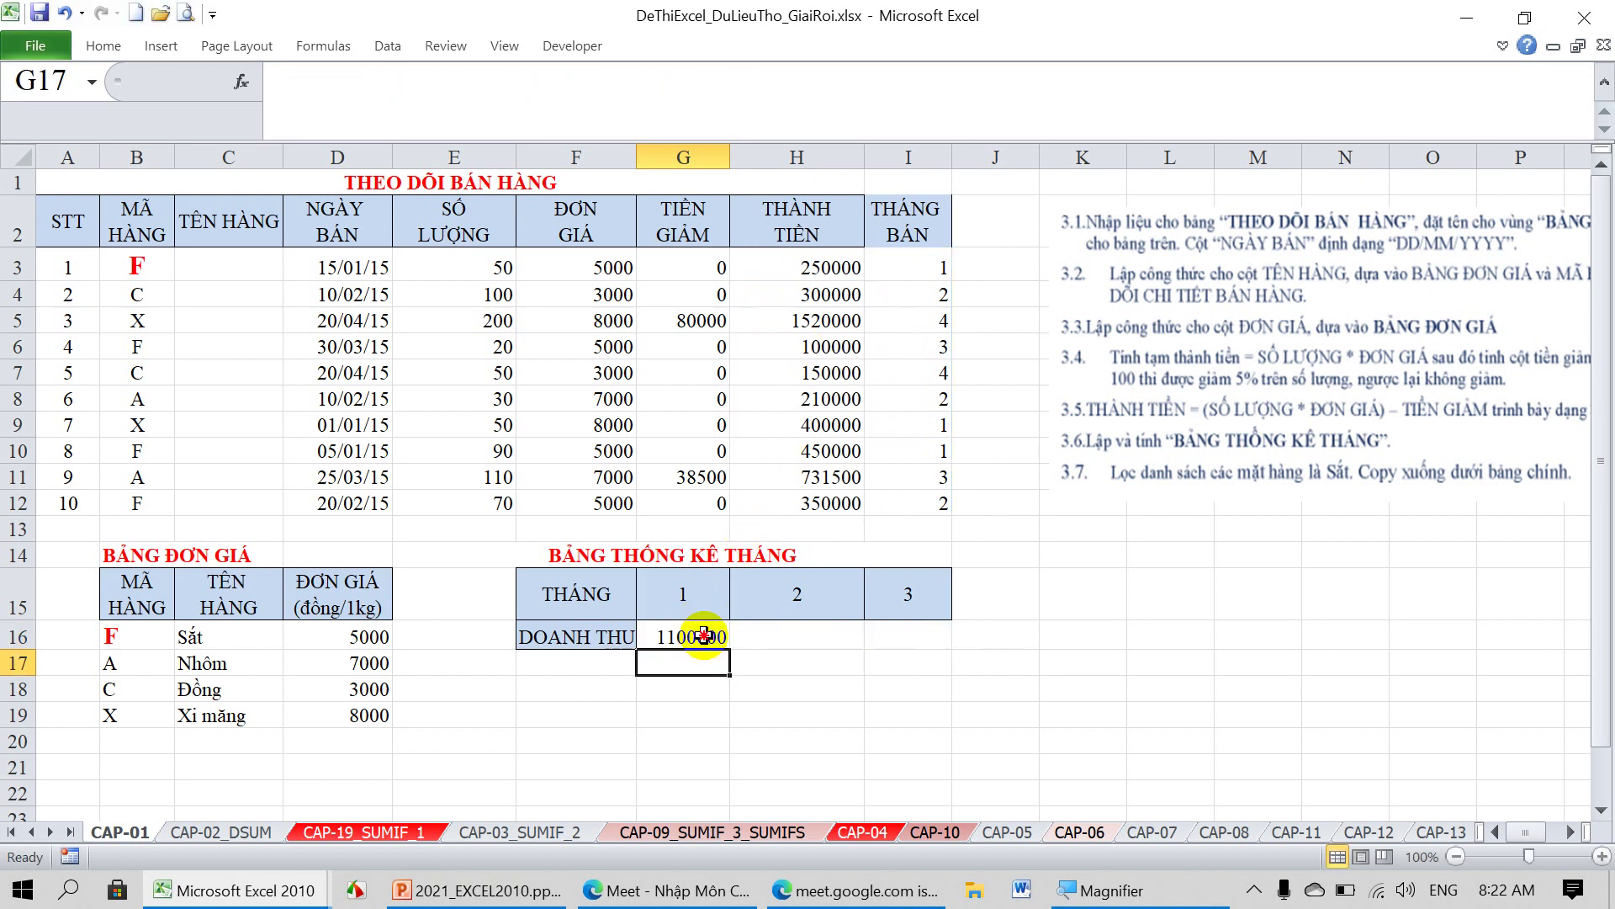
left_click(703, 635)
left_click_drag(734, 649, 925, 649)
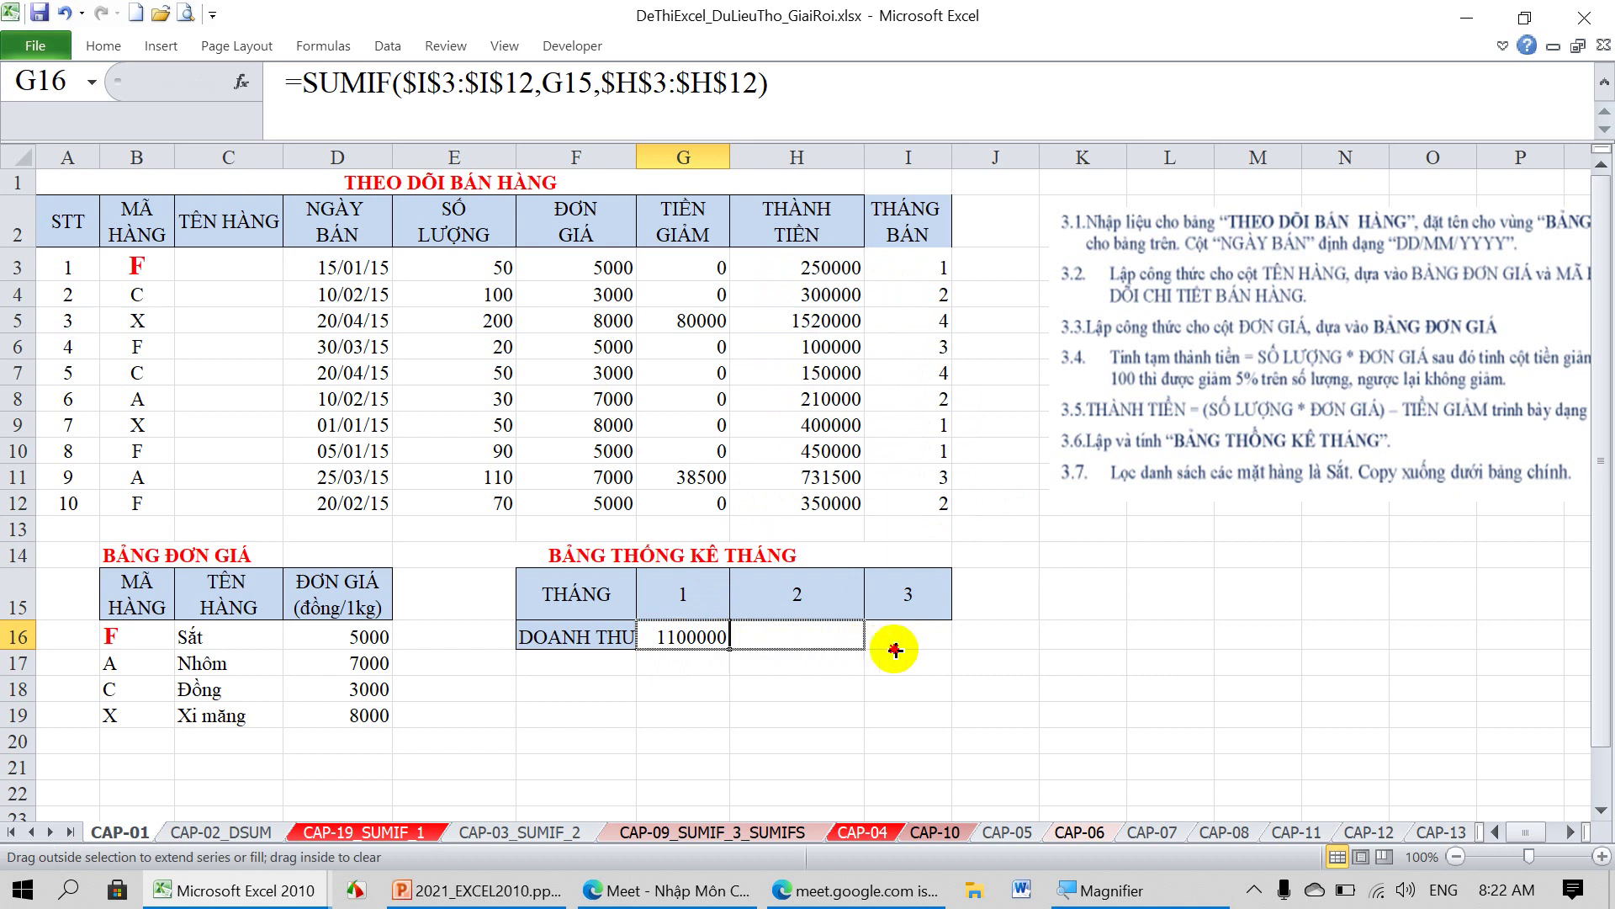
left_click(696, 661)
In G17, start a SUMIFS formula summing the absolute amount range $H$3:$H$12.
type("=SUMI")
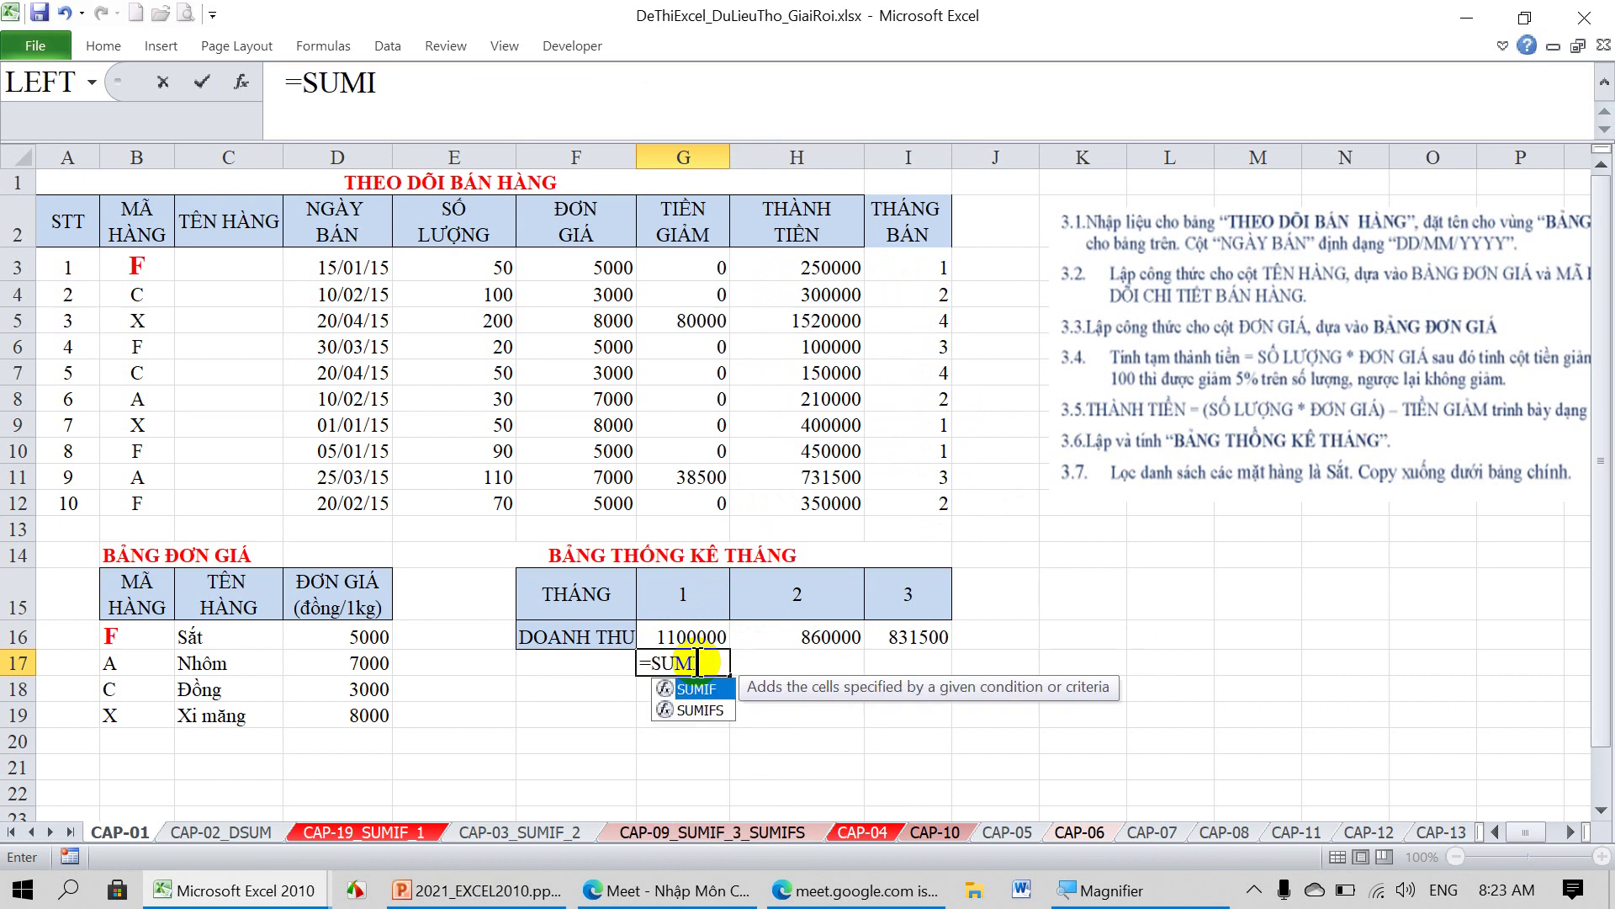
type("IFS(")
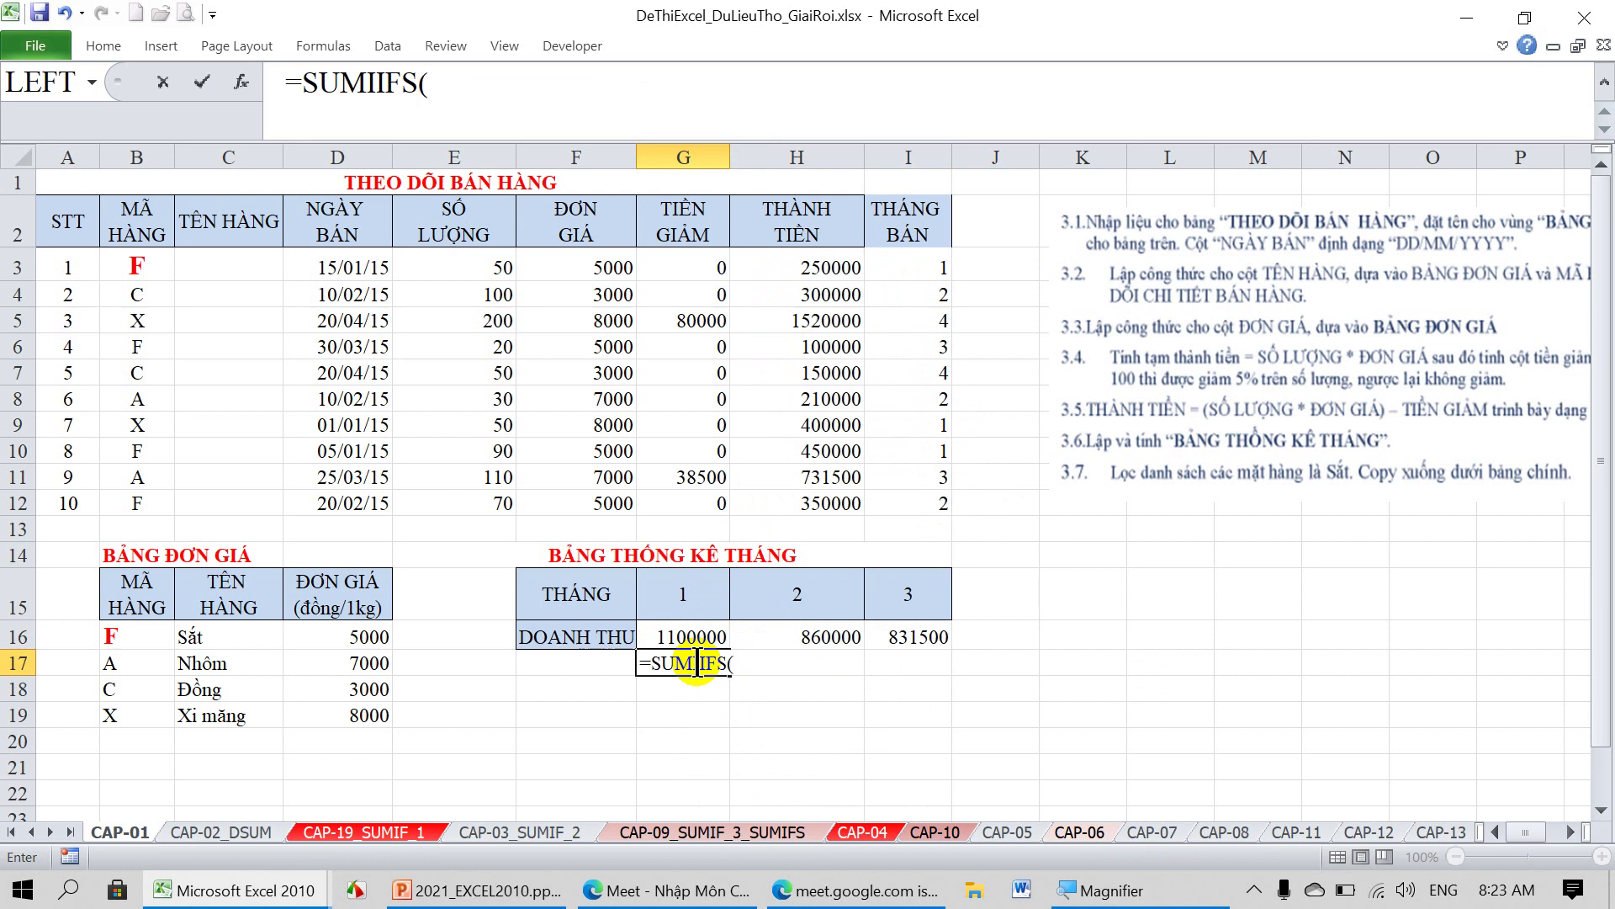
left_click_drag(700, 663, 712, 665)
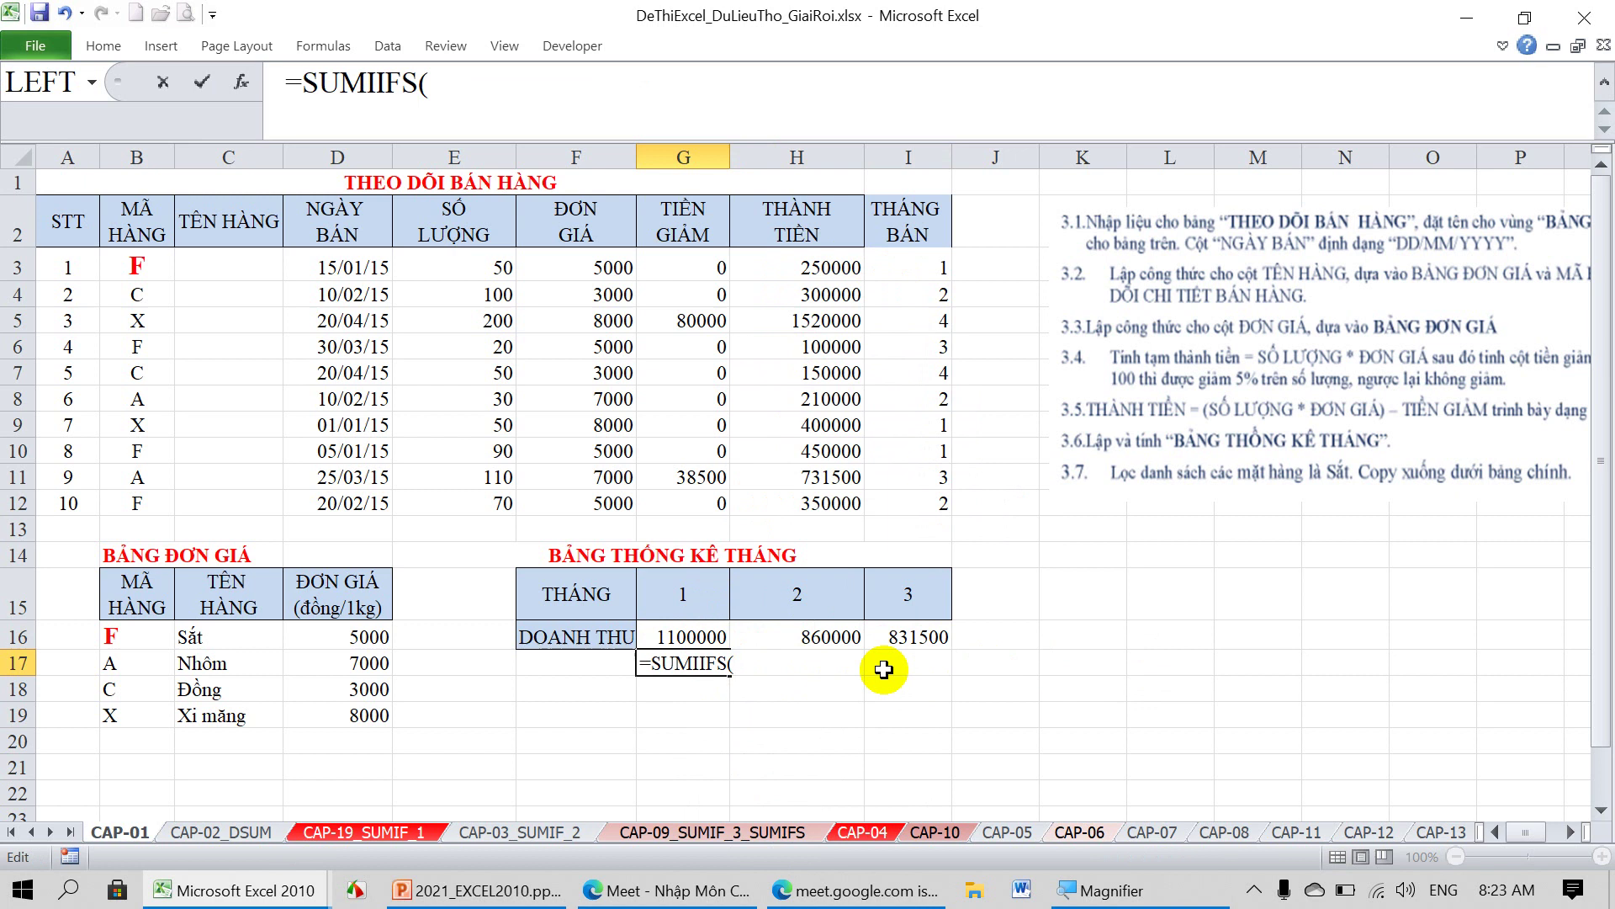
key("Delete")
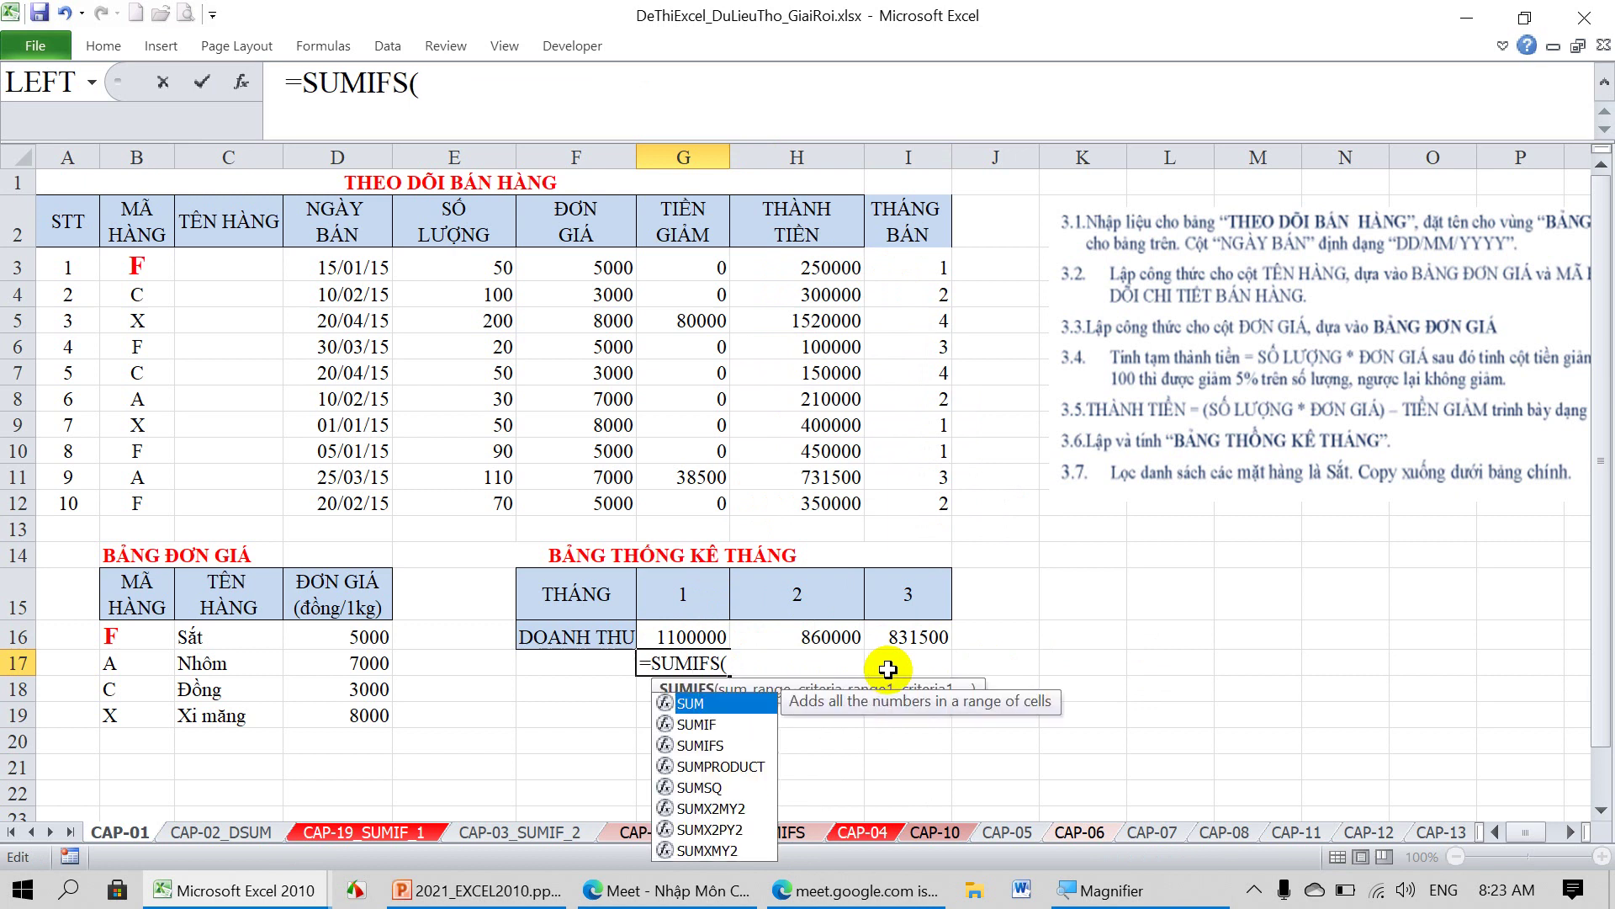
left_click(755, 659)
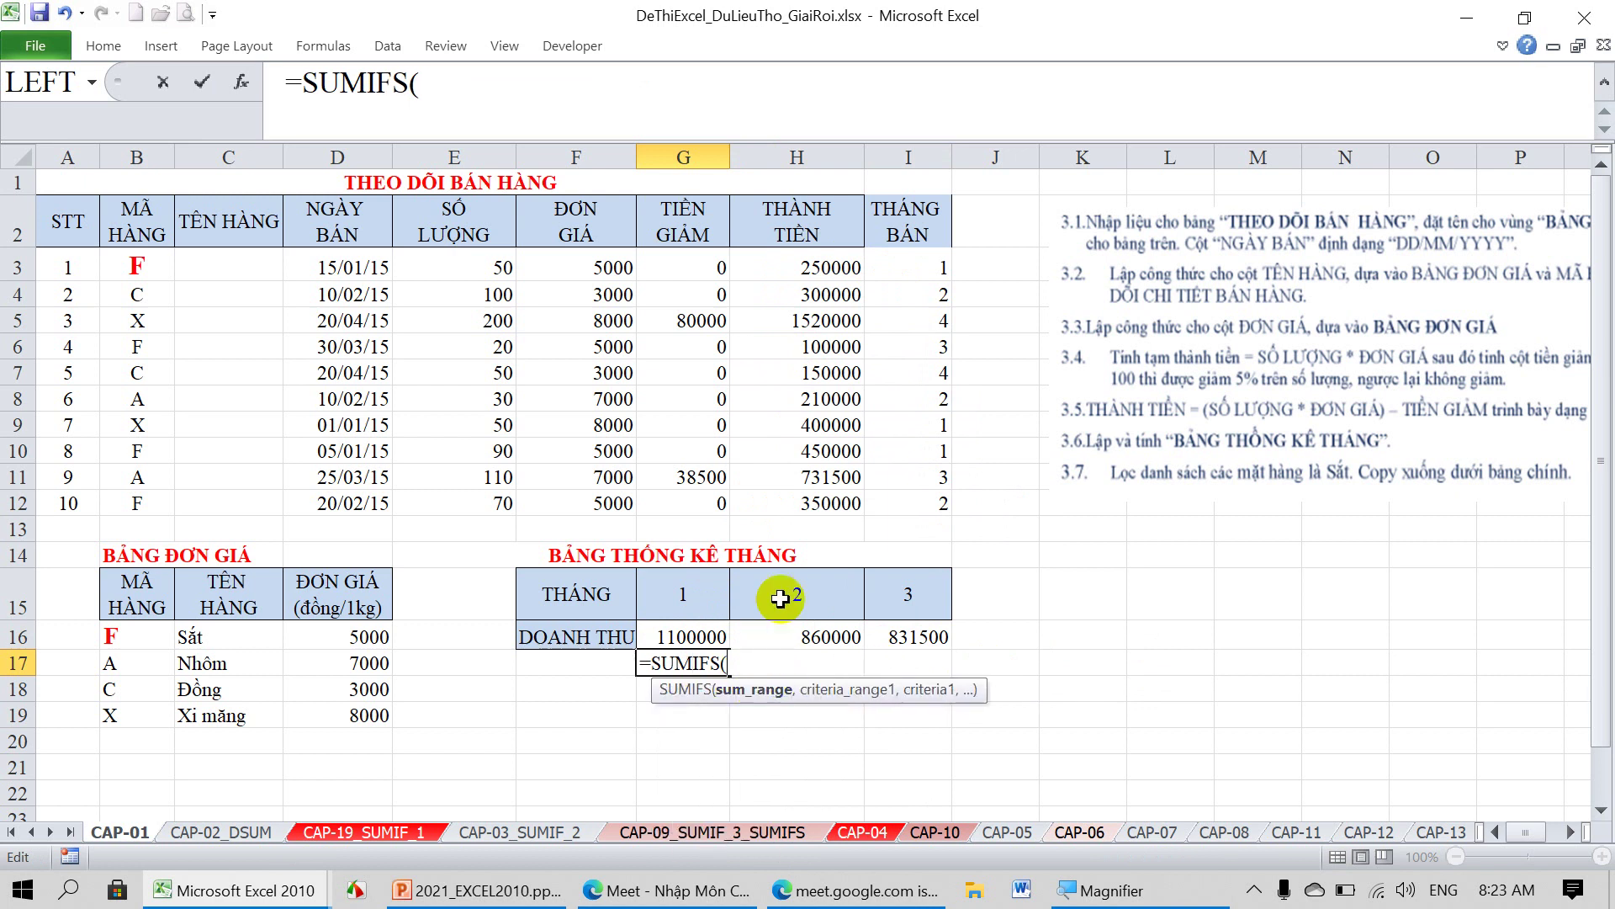
left_click_drag(825, 264, 825, 507)
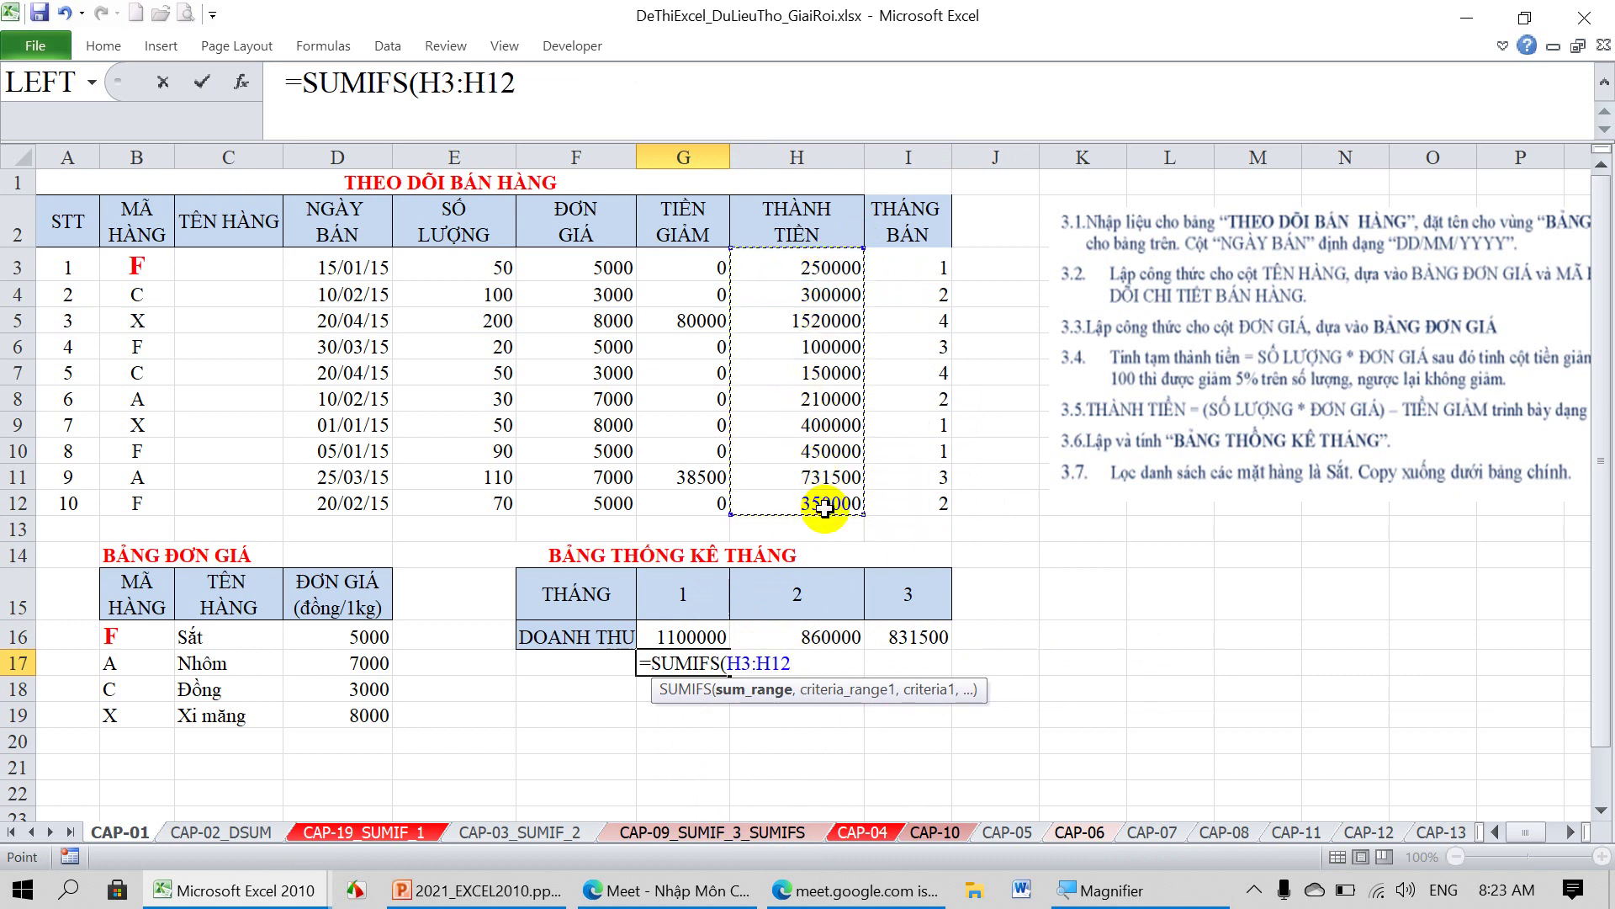
key("F4")
Complete it with criteria range $I$3:$I$12 and criterion G15, giving =SUMIFS($H$3:$H$12,$I$3:$I$12,G15).
type("$H$12,")
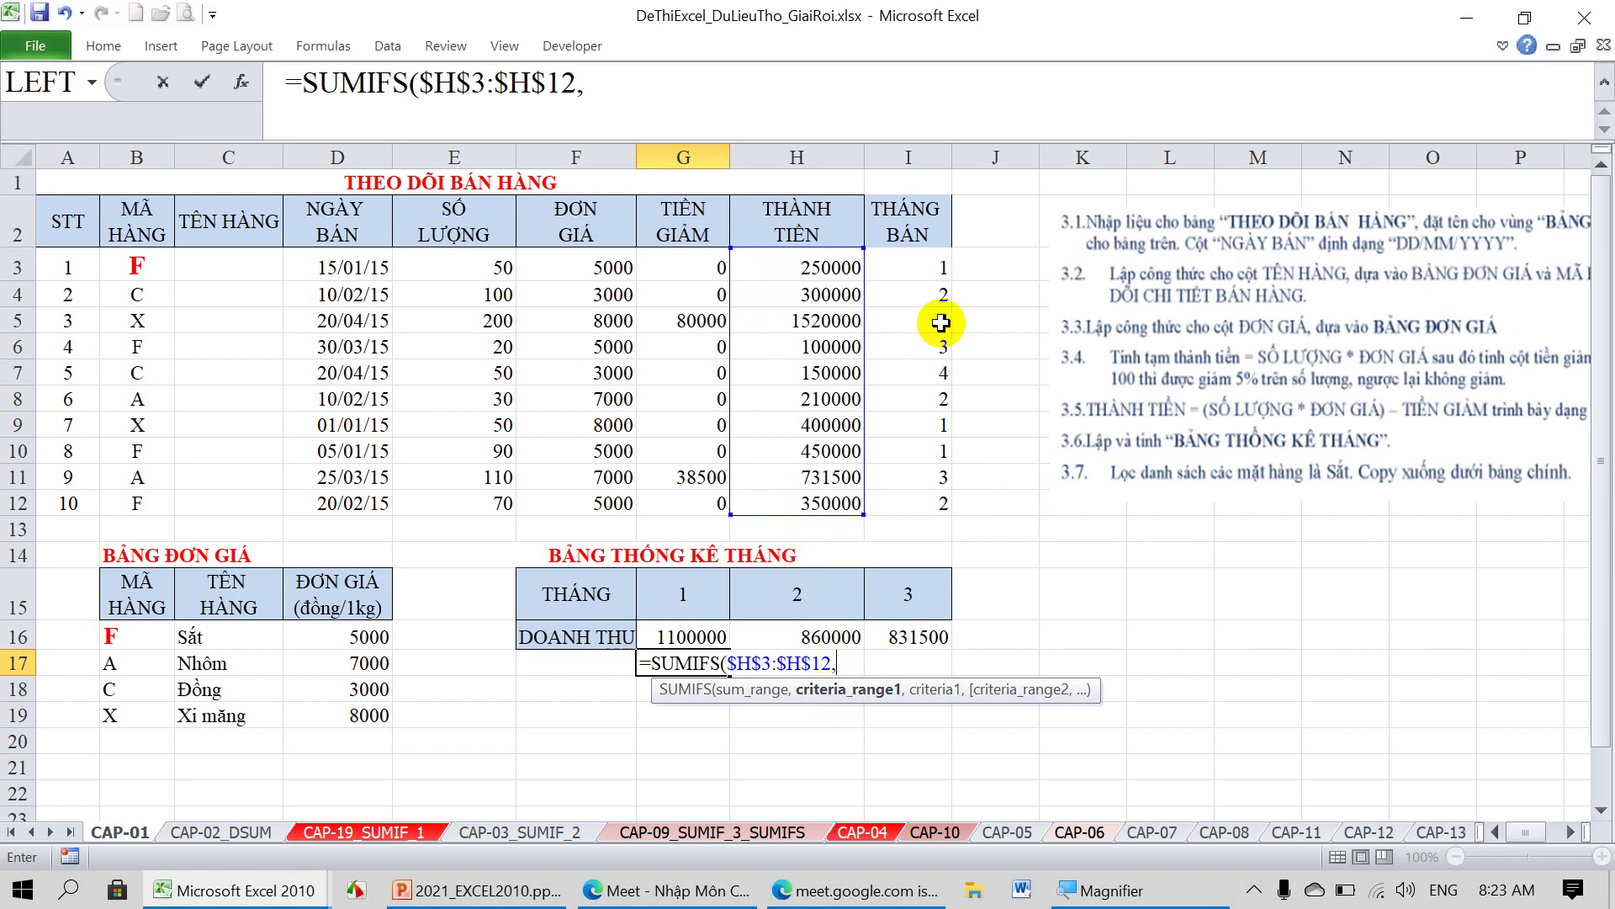
left_click_drag(932, 256, 923, 506)
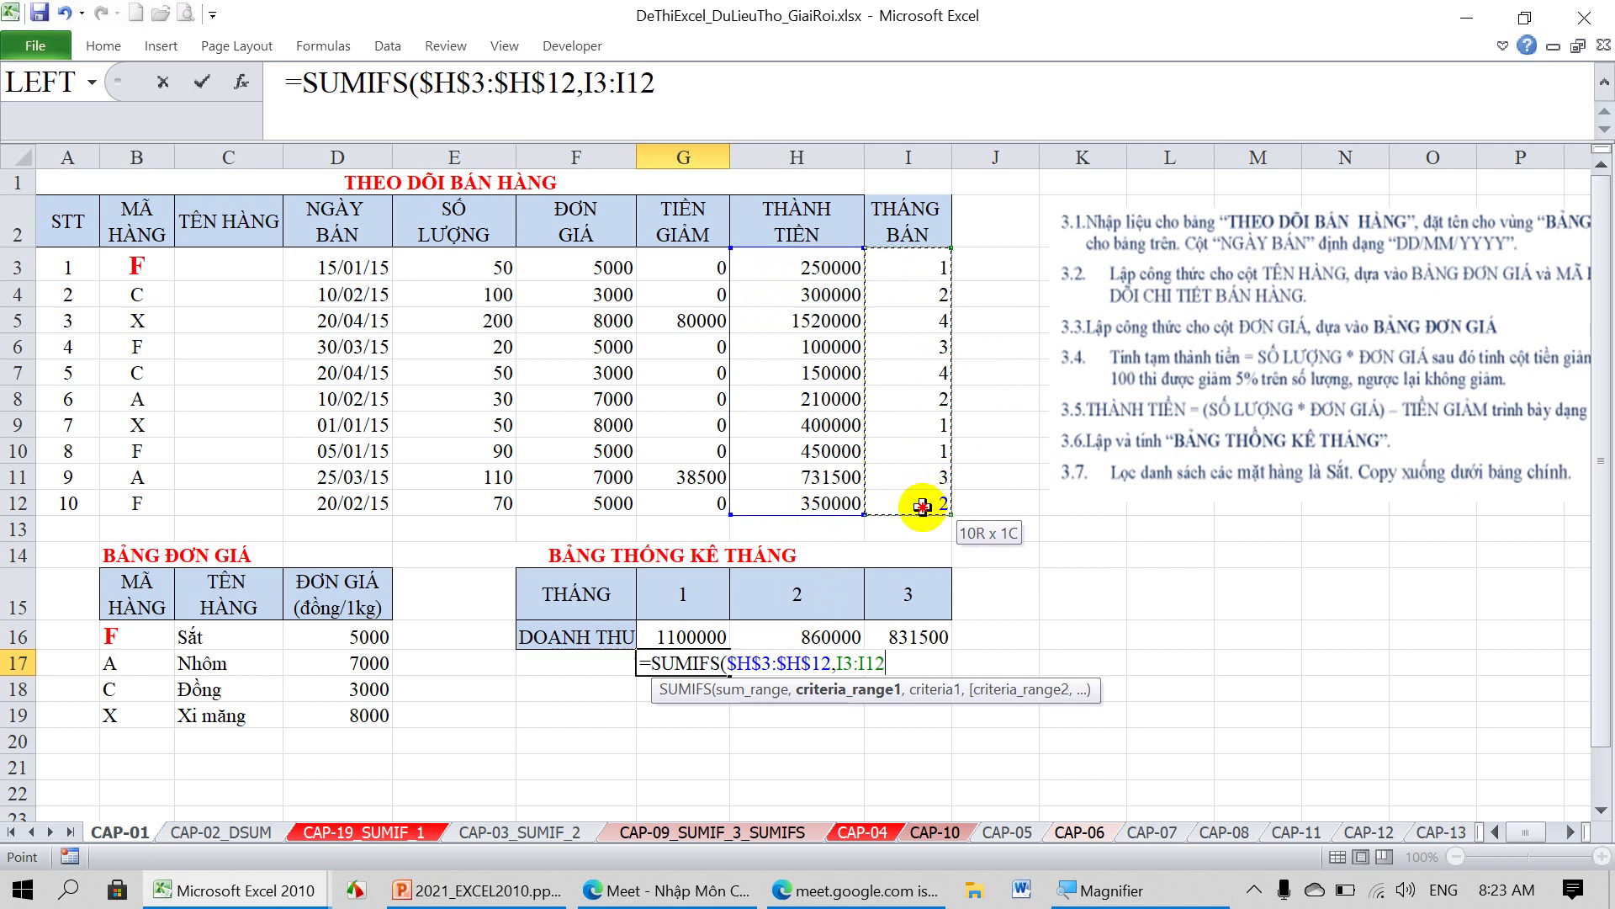
key("F4")
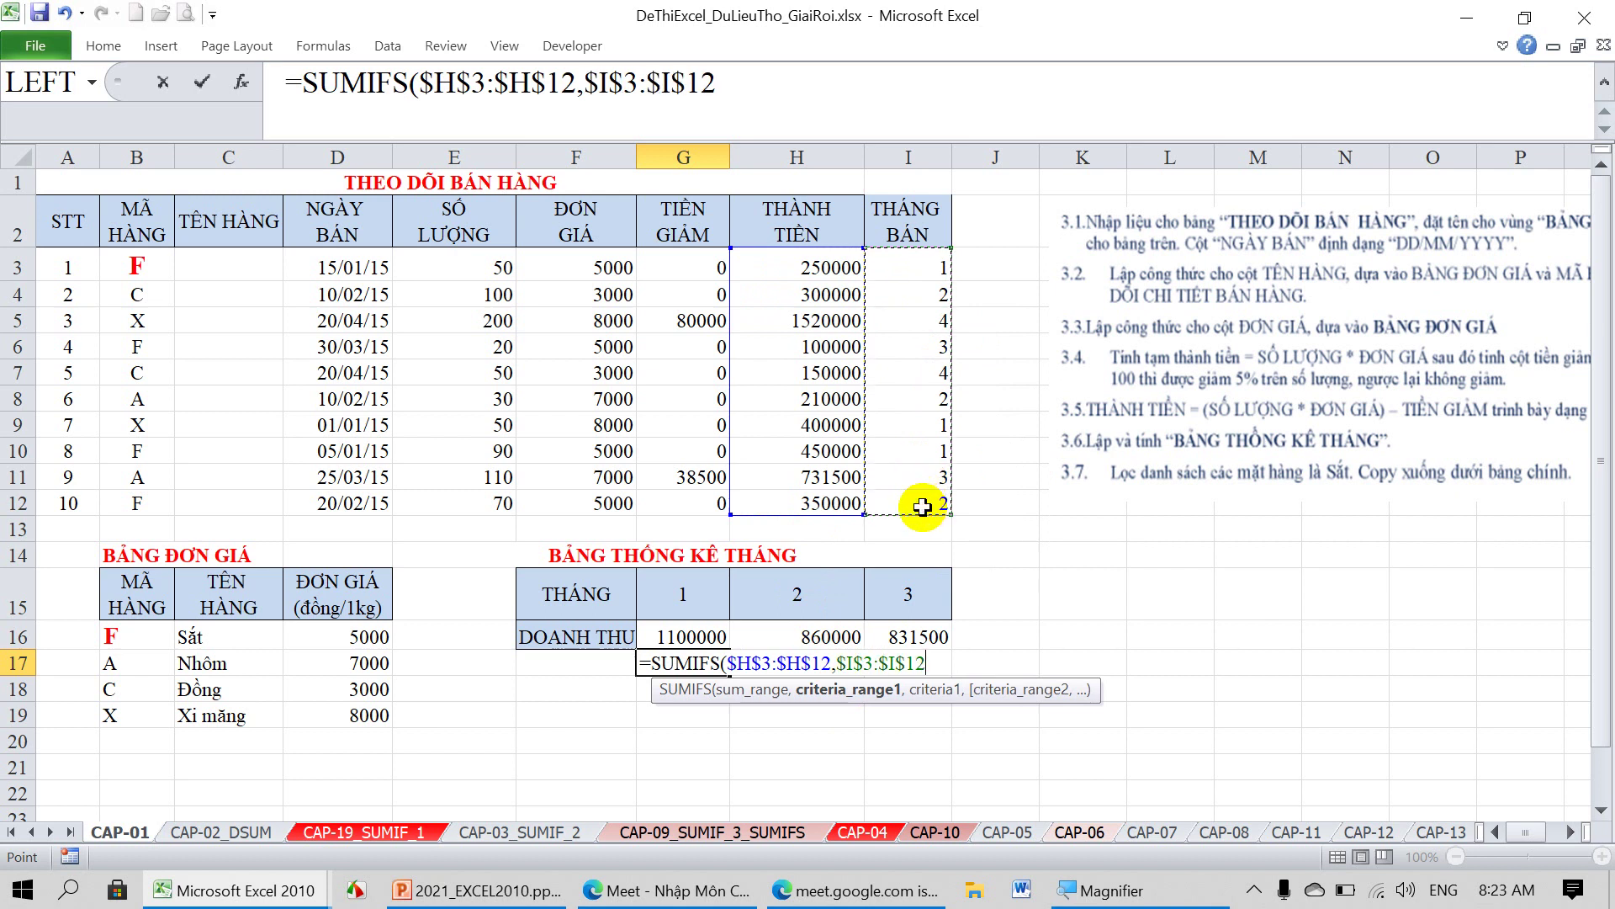
type(",")
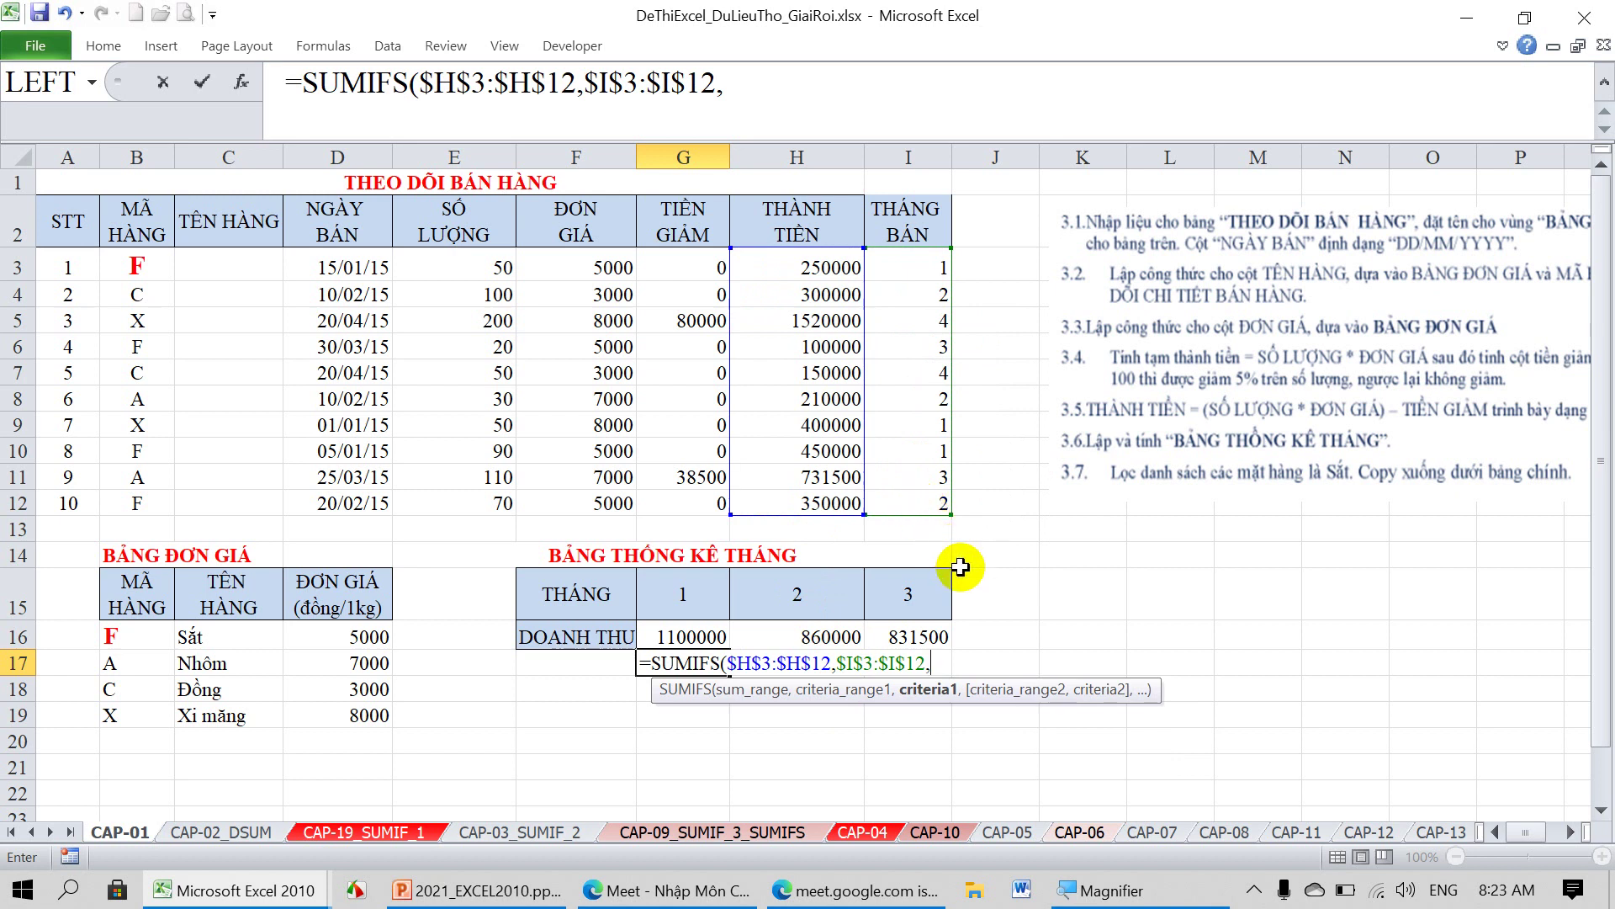
left_click(692, 599)
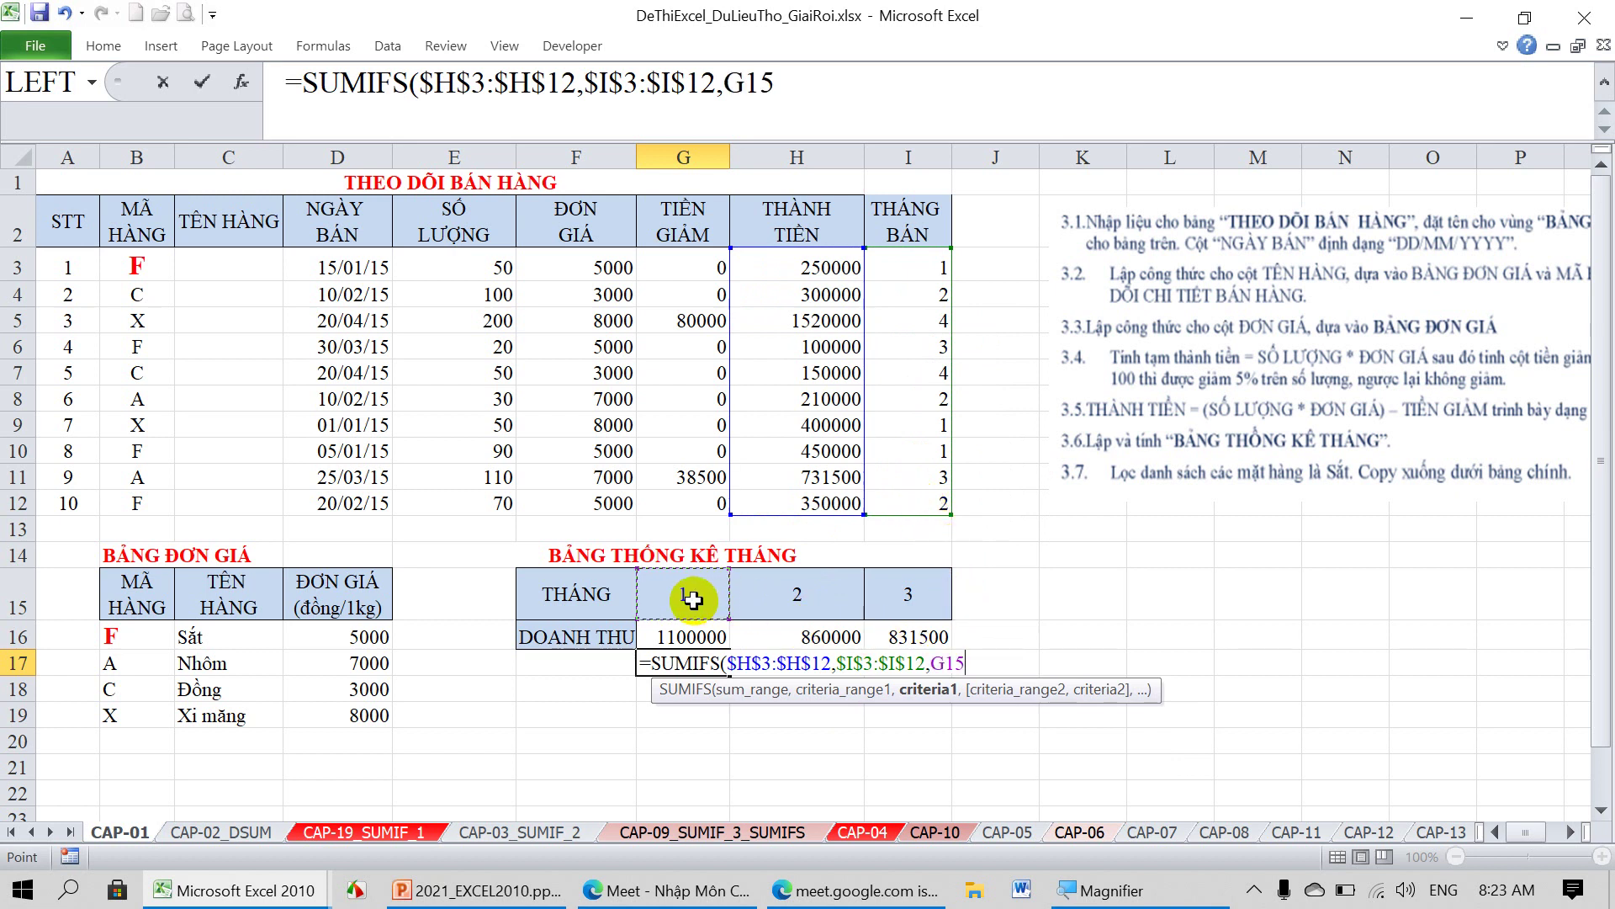
type(")")
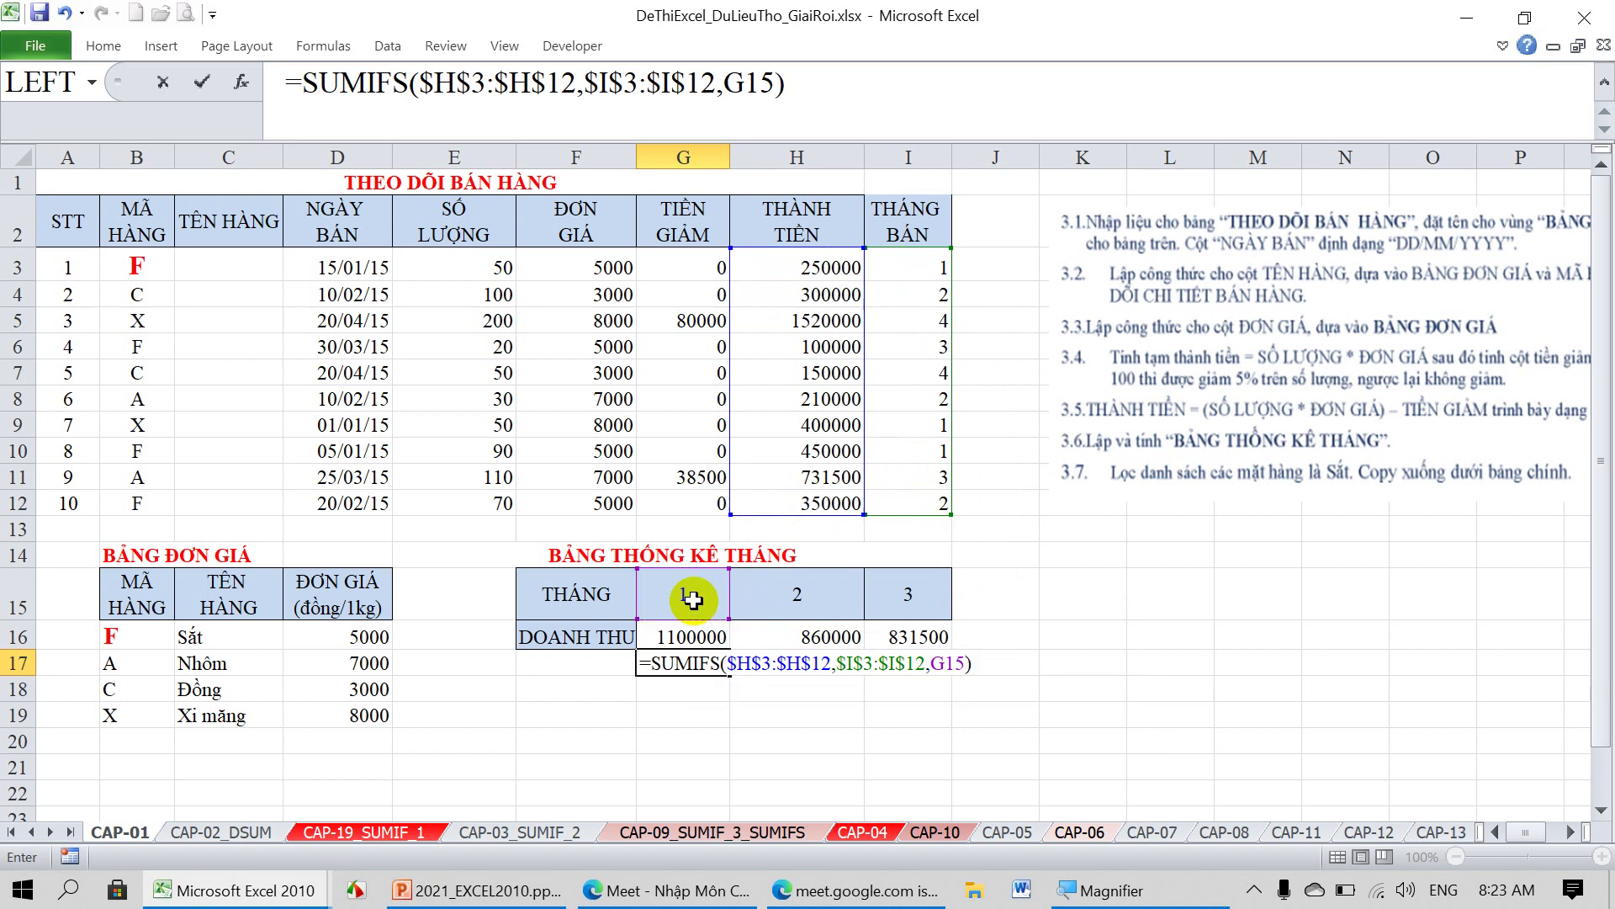
key("Return")
Fill the SUMIFS check right to I17 and compare it with the SUMIF formulas in row 16.
left_click(715, 672)
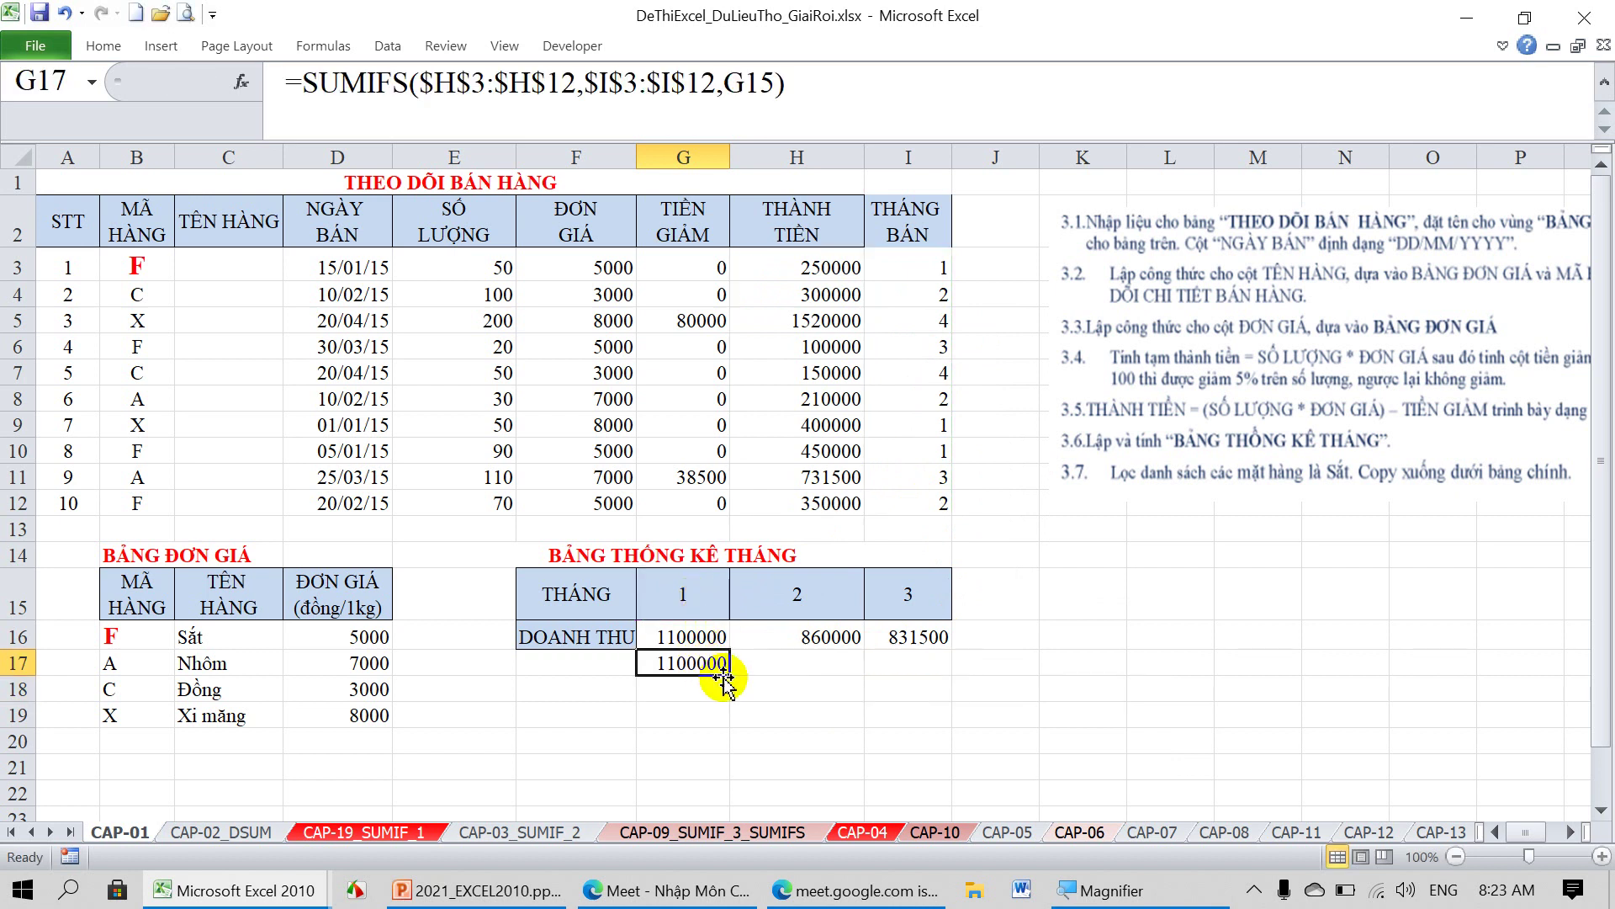
left_click_drag(729, 673, 949, 705)
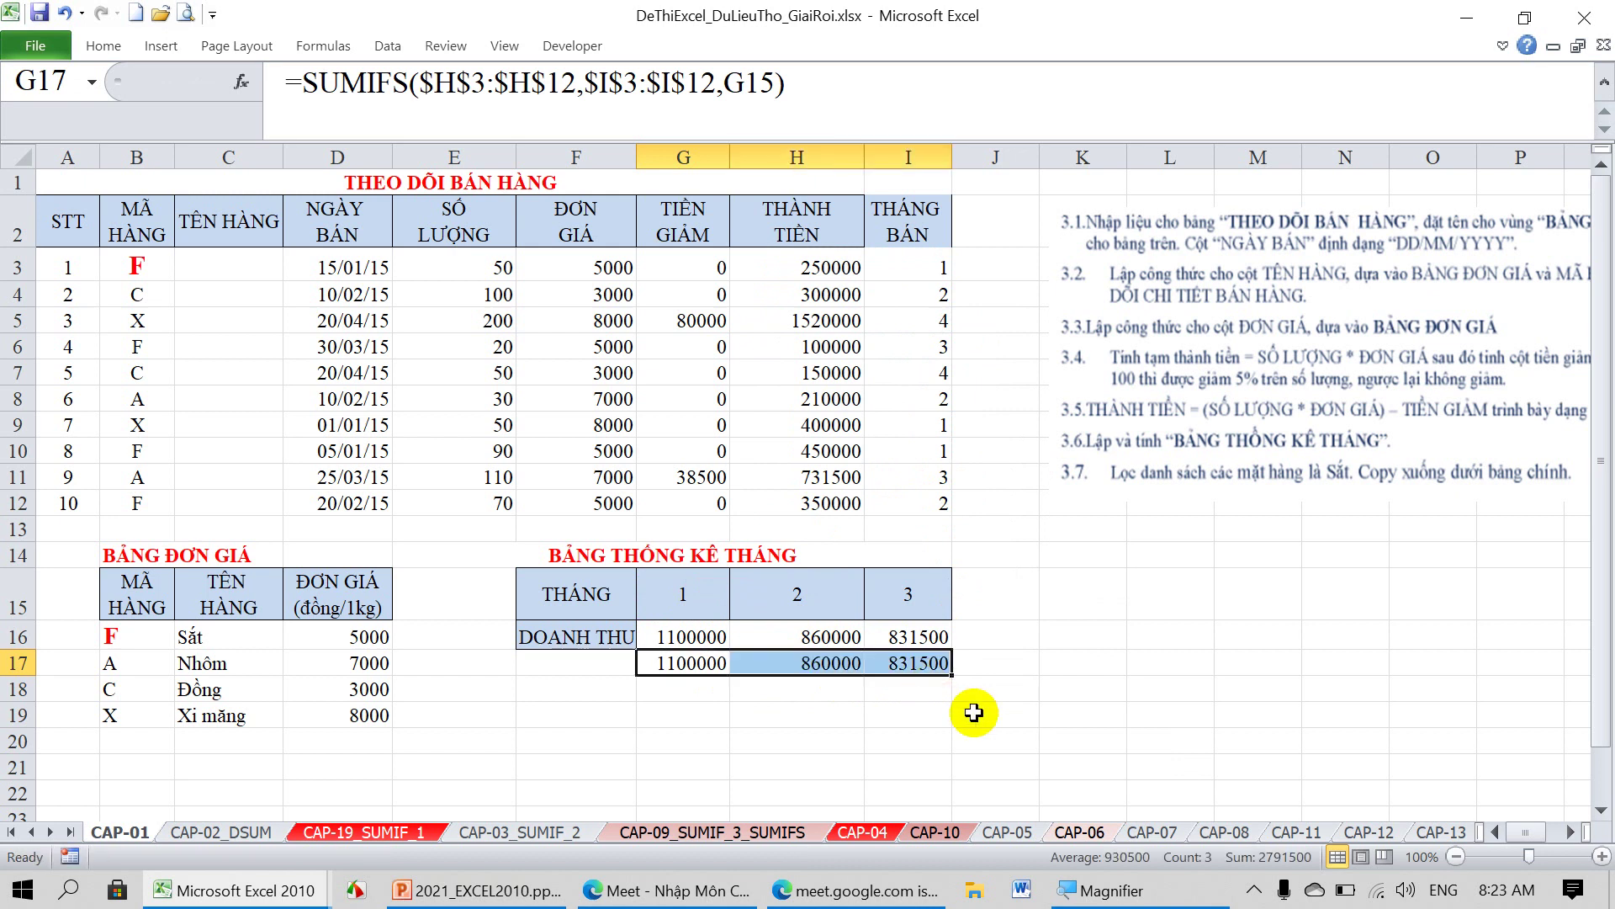
left_click(692, 632)
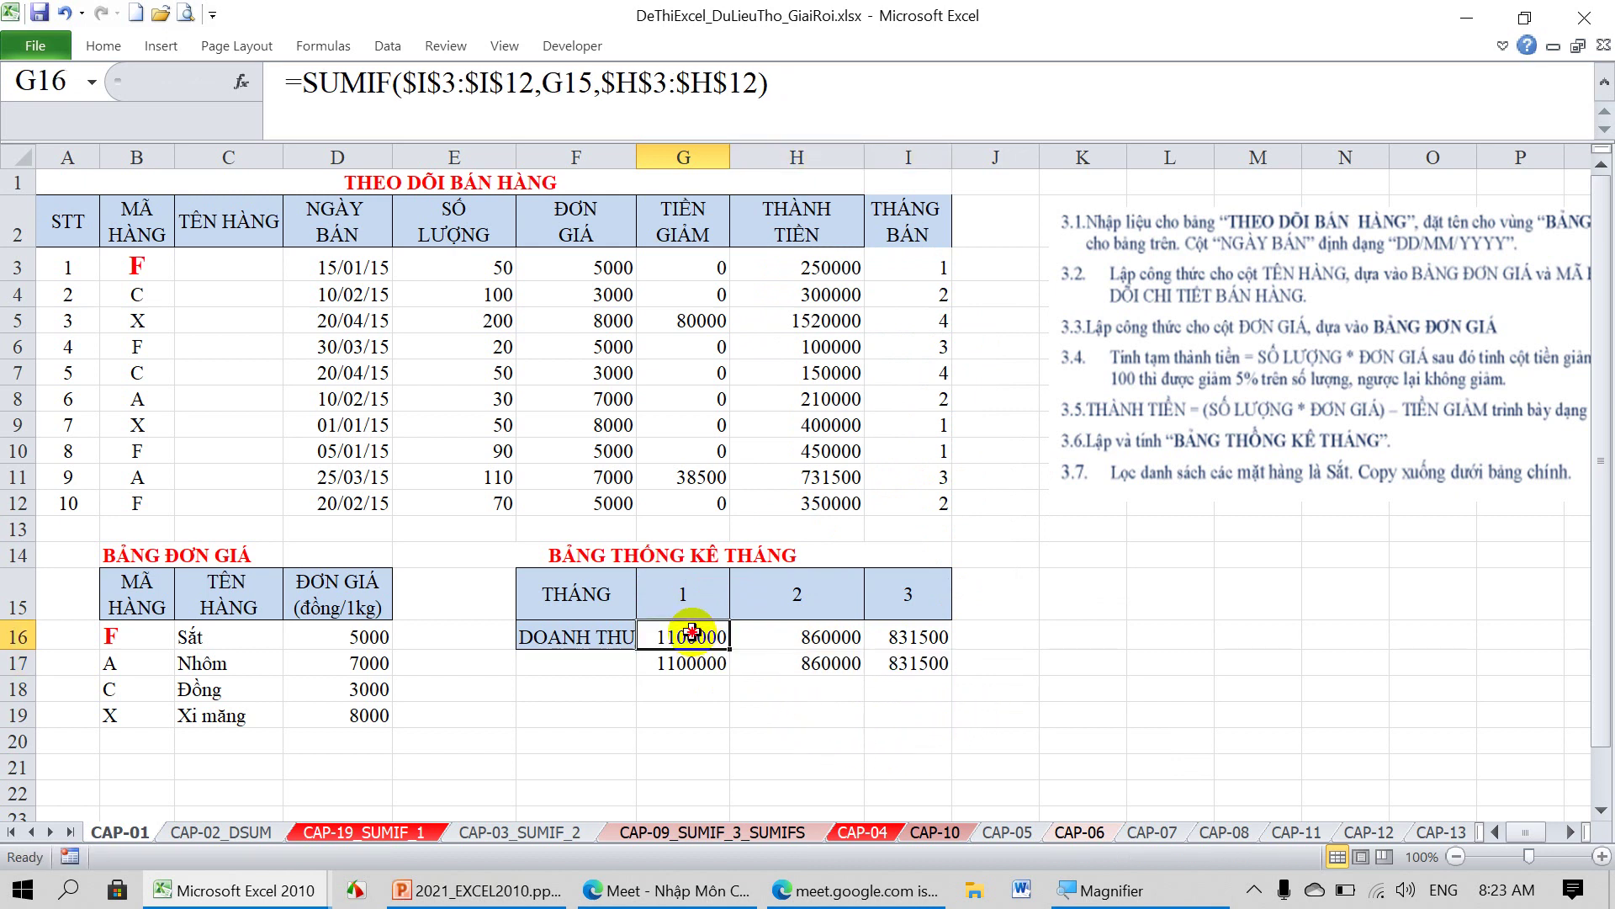
left_click(690, 665)
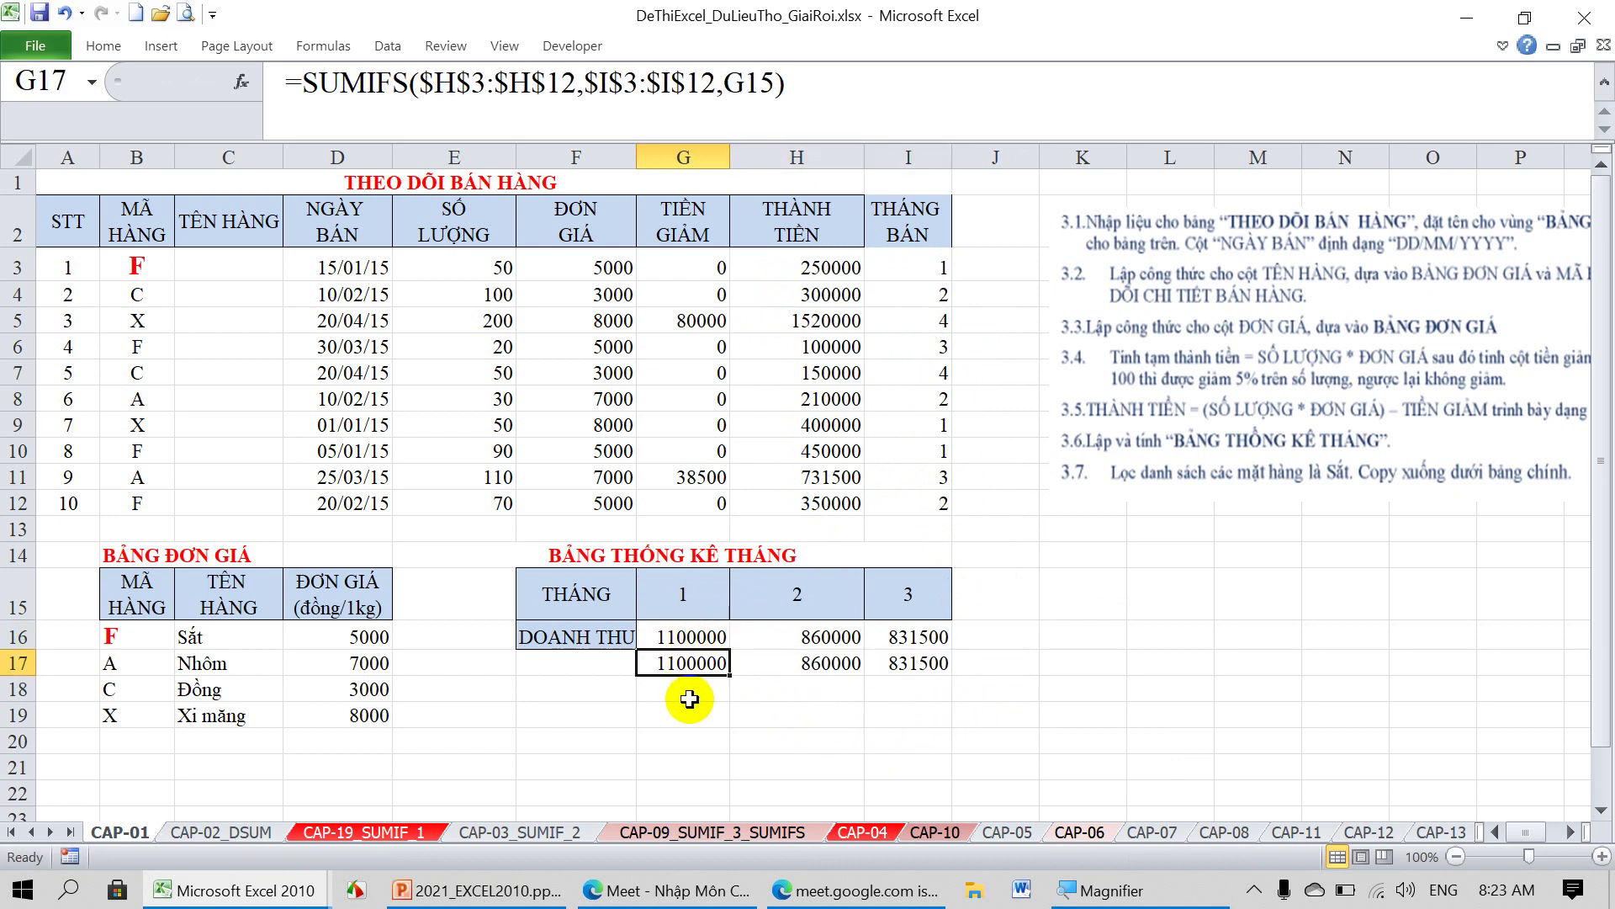
left_click(690, 701)
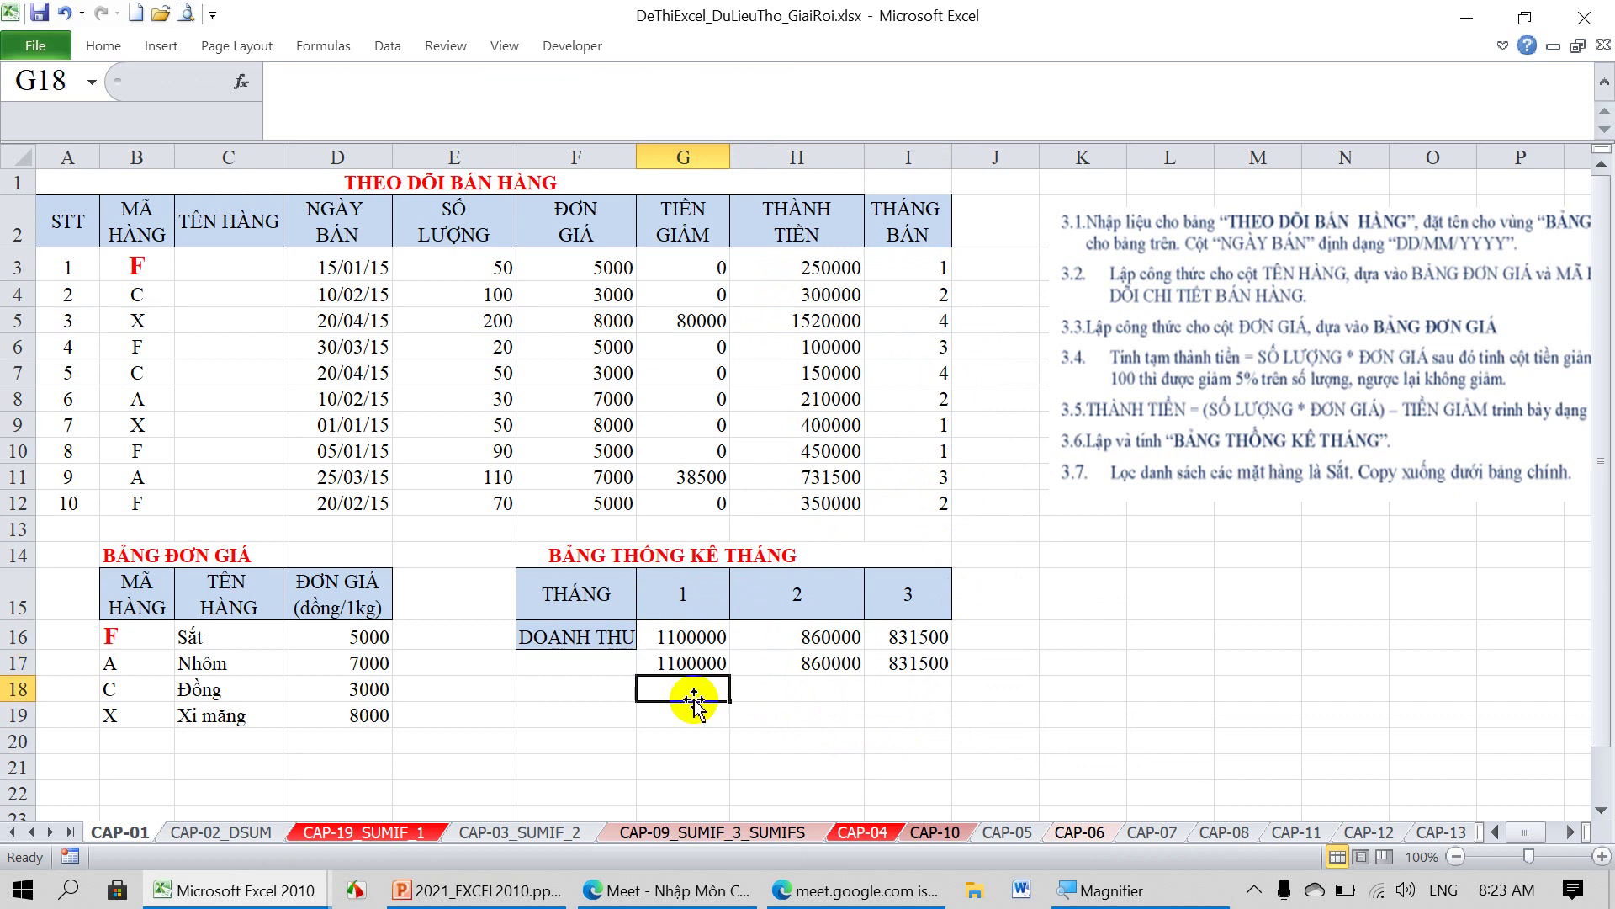
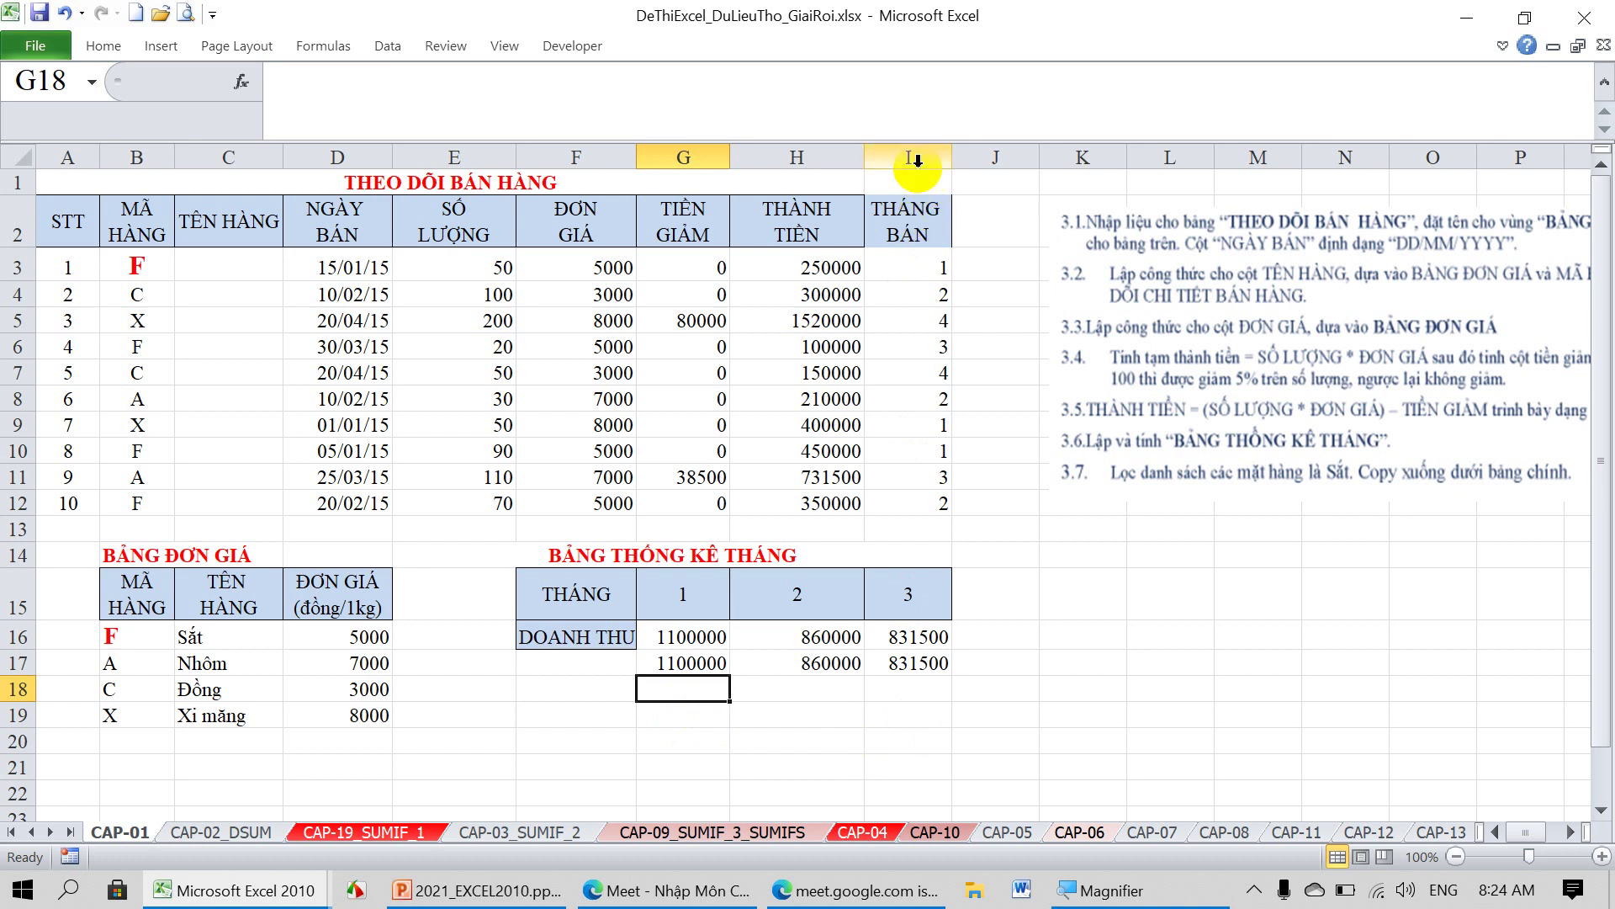
Start a SUMPRODUCT formula in G18 with an empty ()*() product skeleton.
type("=")
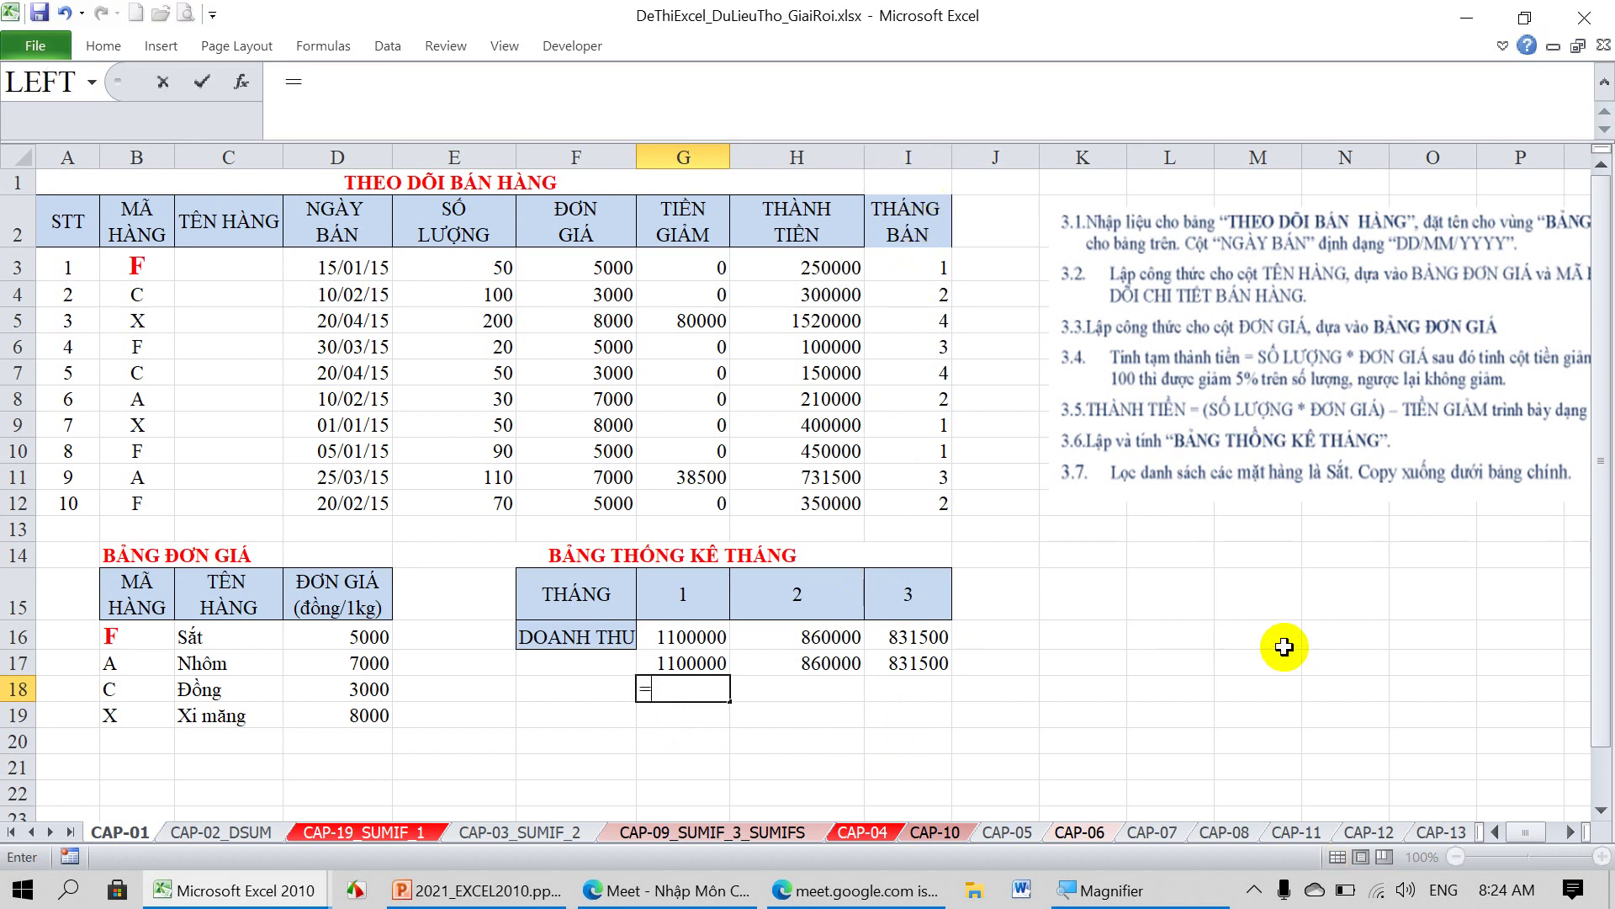
type("SUMPR")
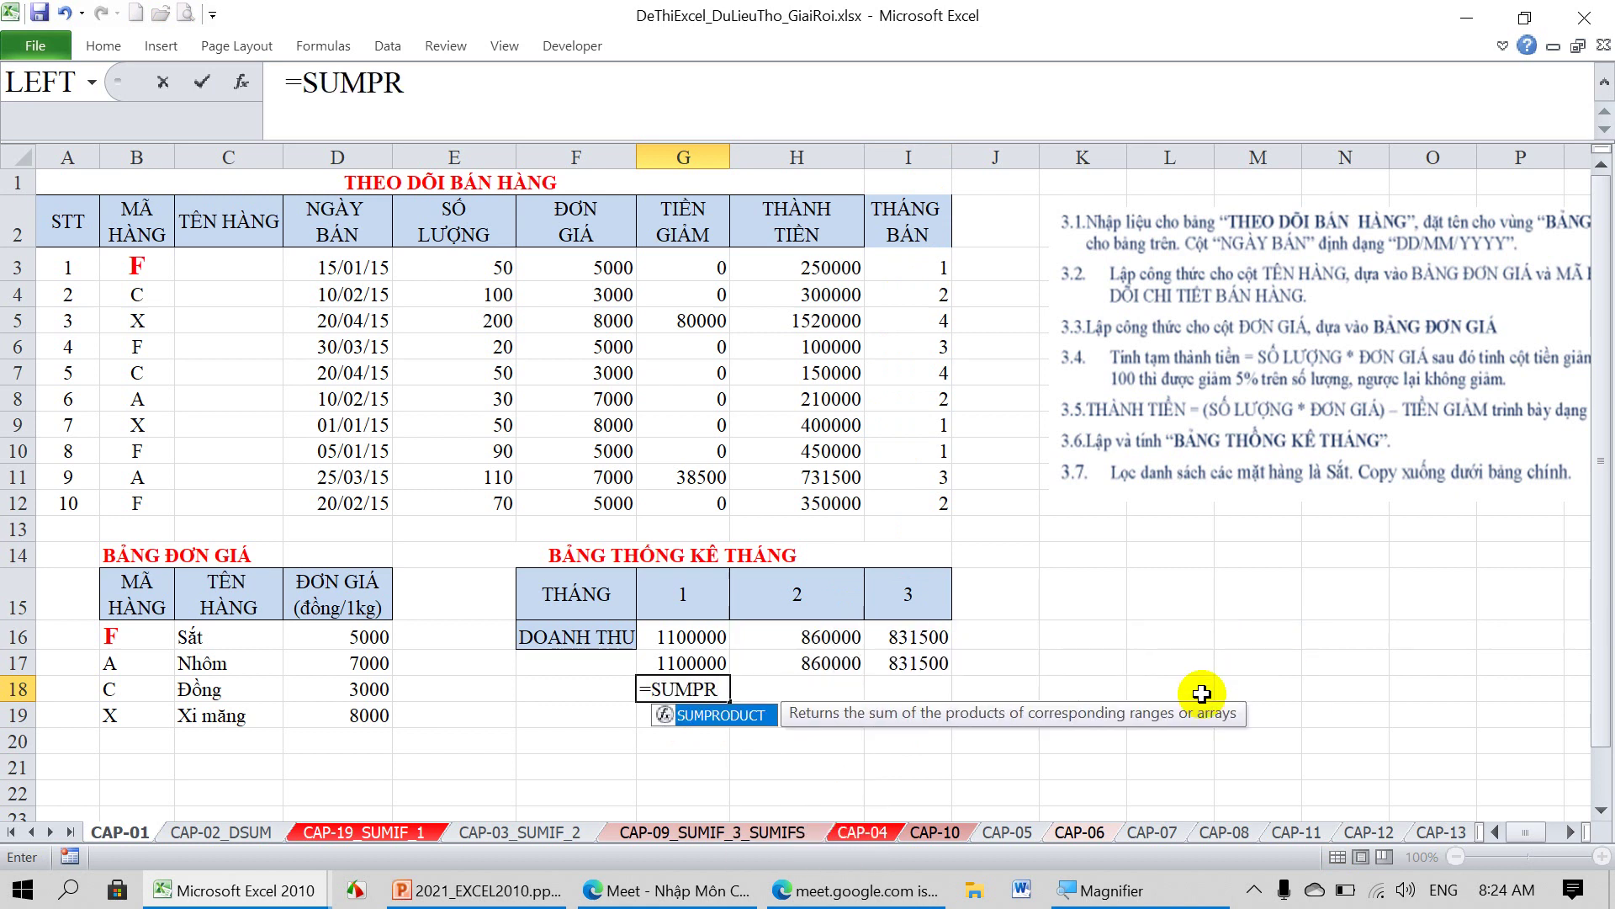
double_click(700, 715)
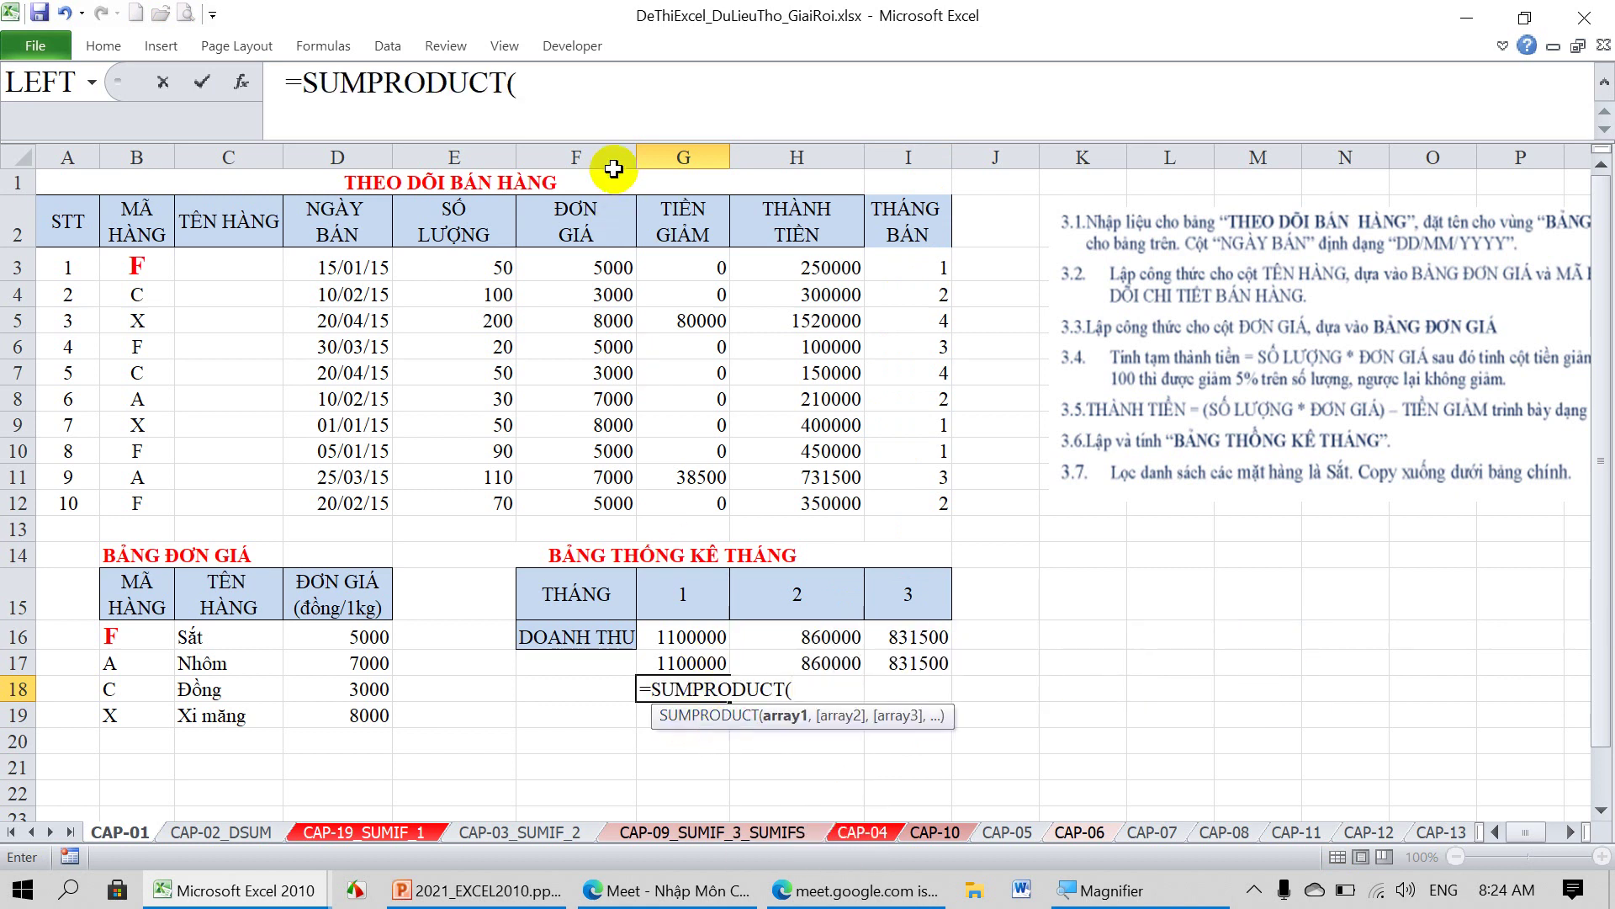
left_click(659, 87)
left_click_drag(540, 152, 530, 138)
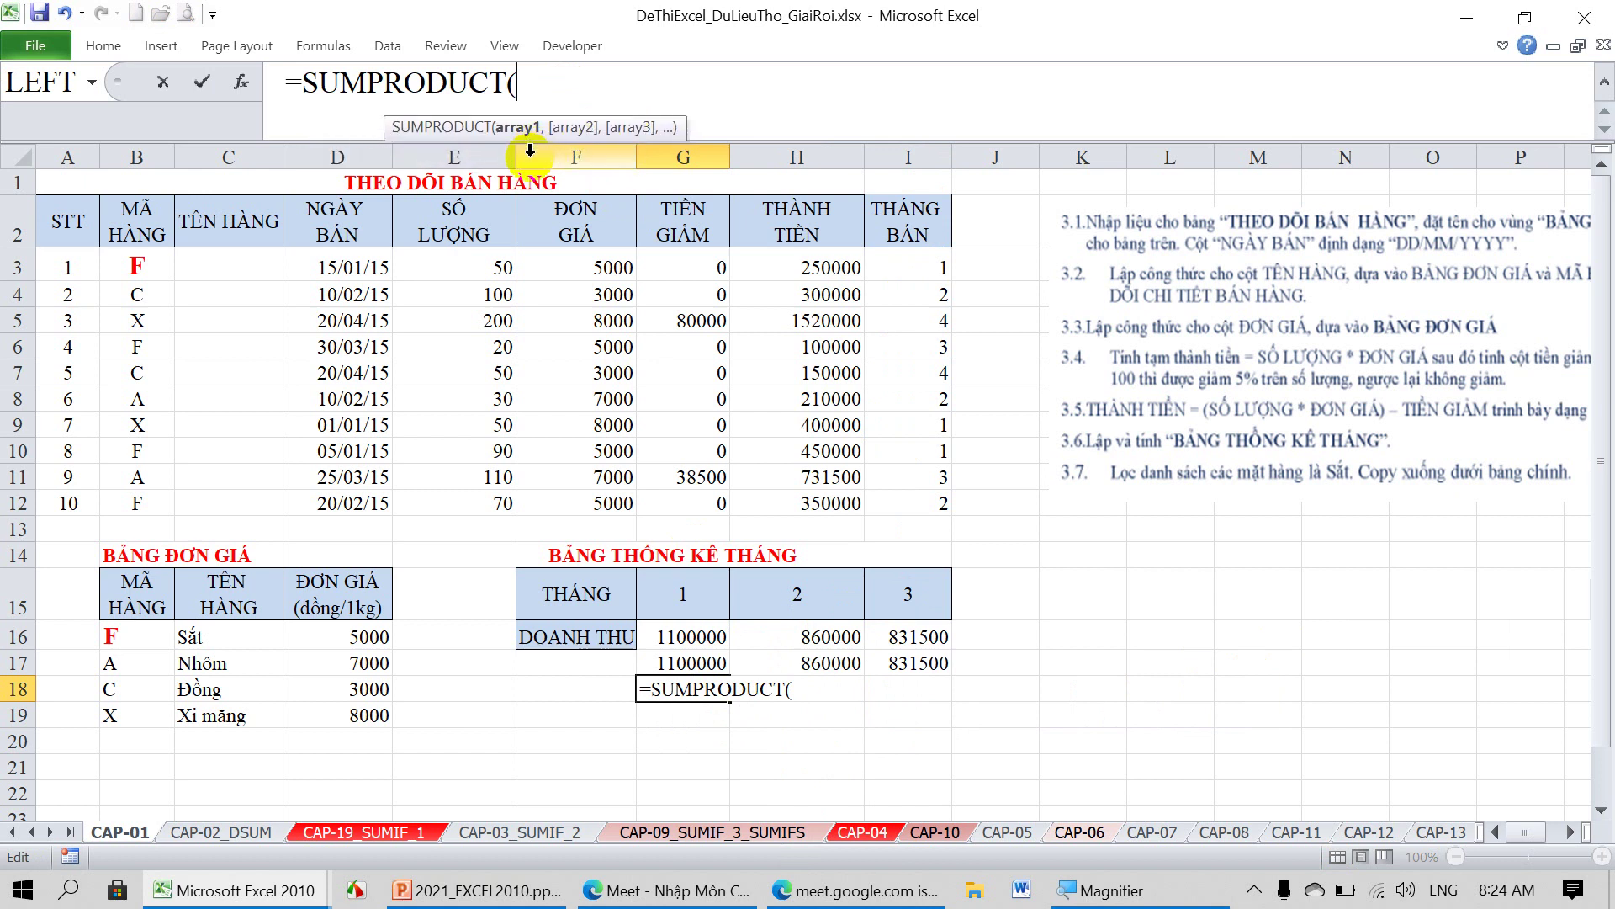
type("()*())")
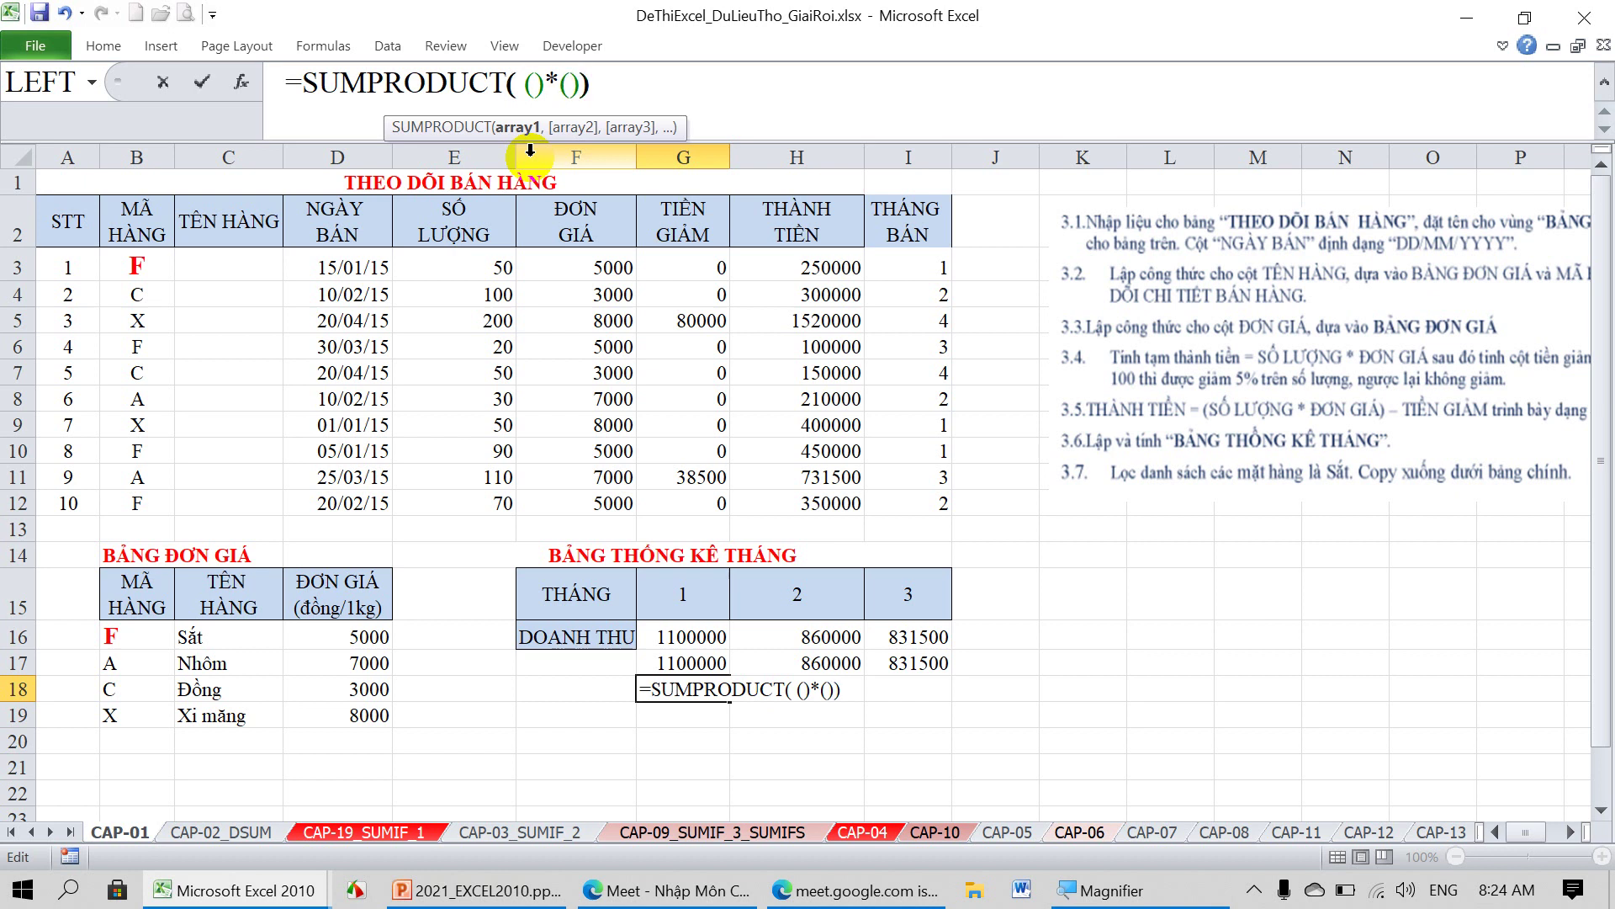
Fill the two factors with MONTH(D3:D12) and H3:H12.
left_click(537, 82)
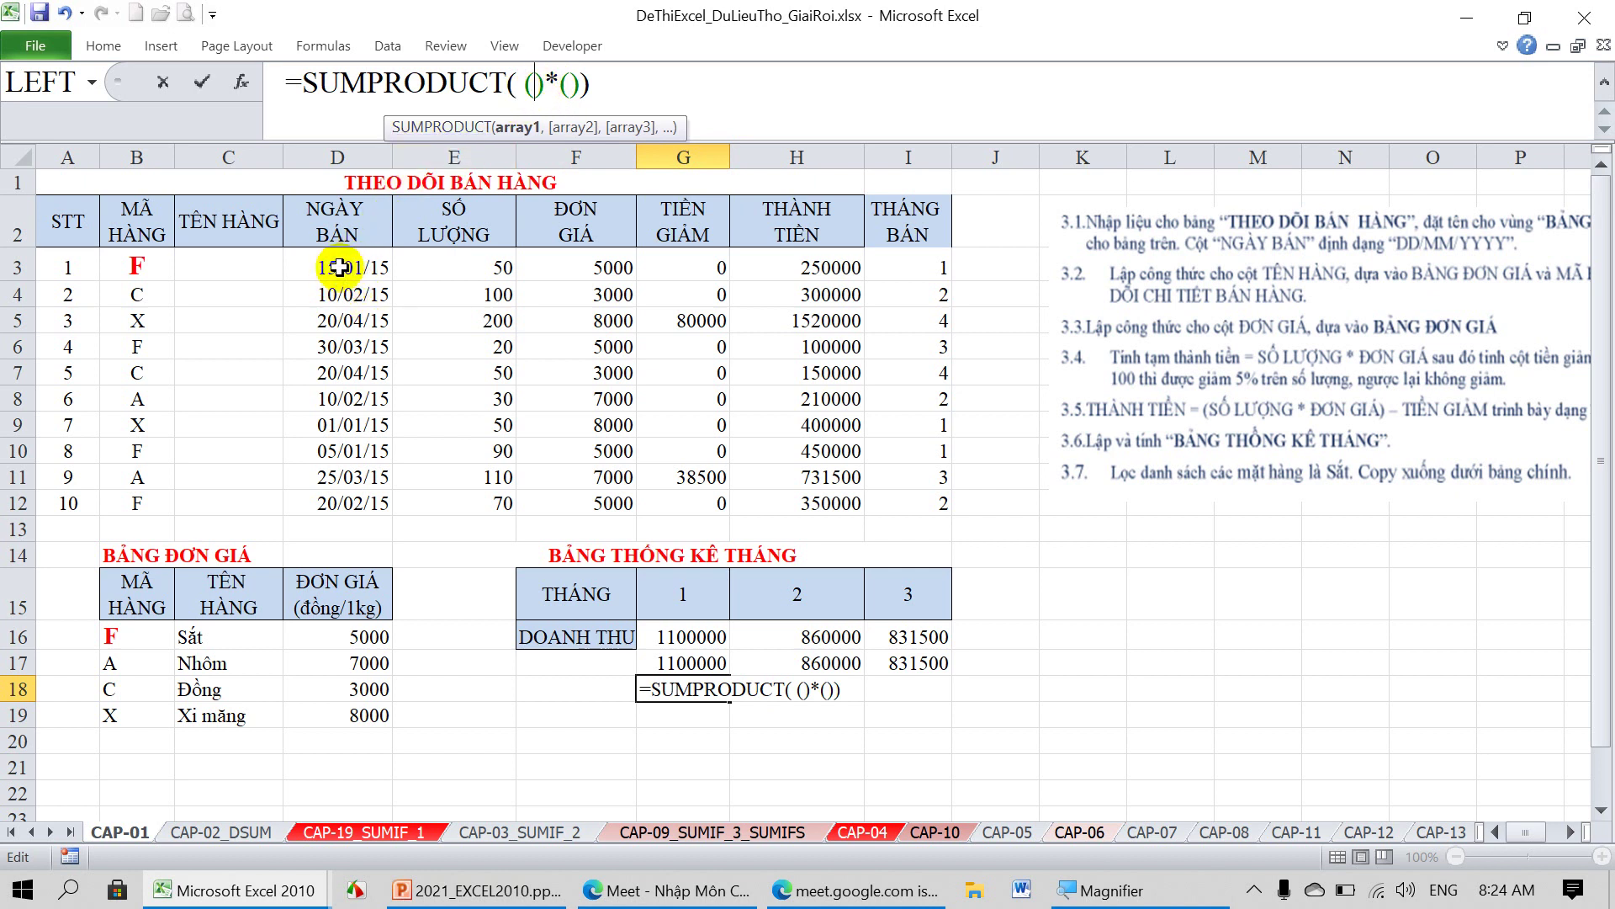
type("MONTH(")
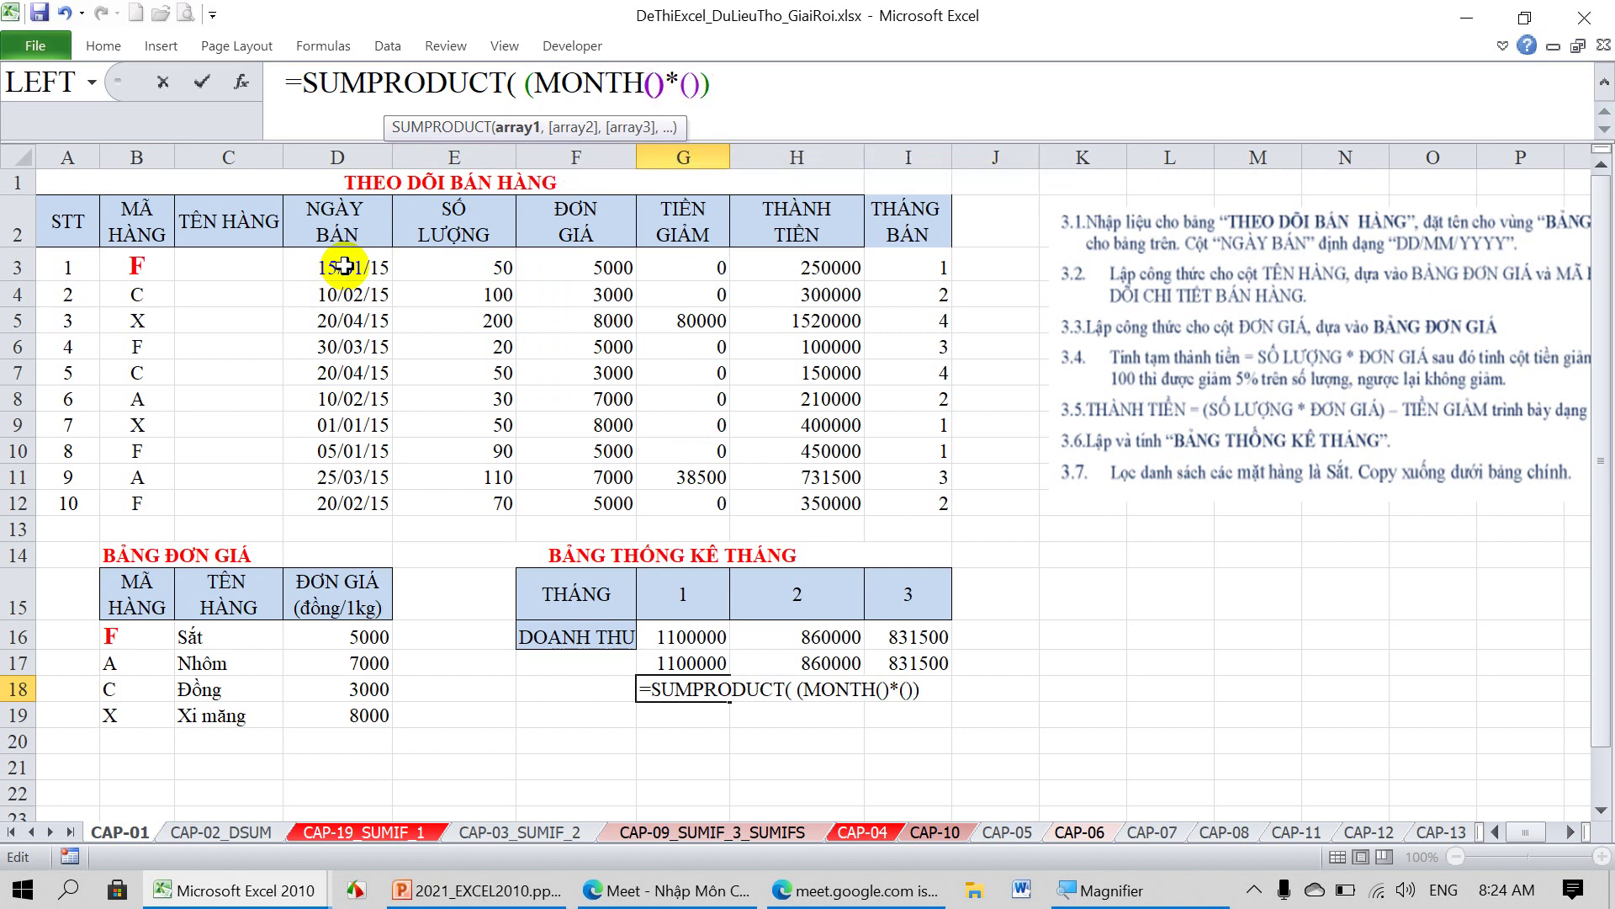
left_click_drag(345, 266, 340, 492)
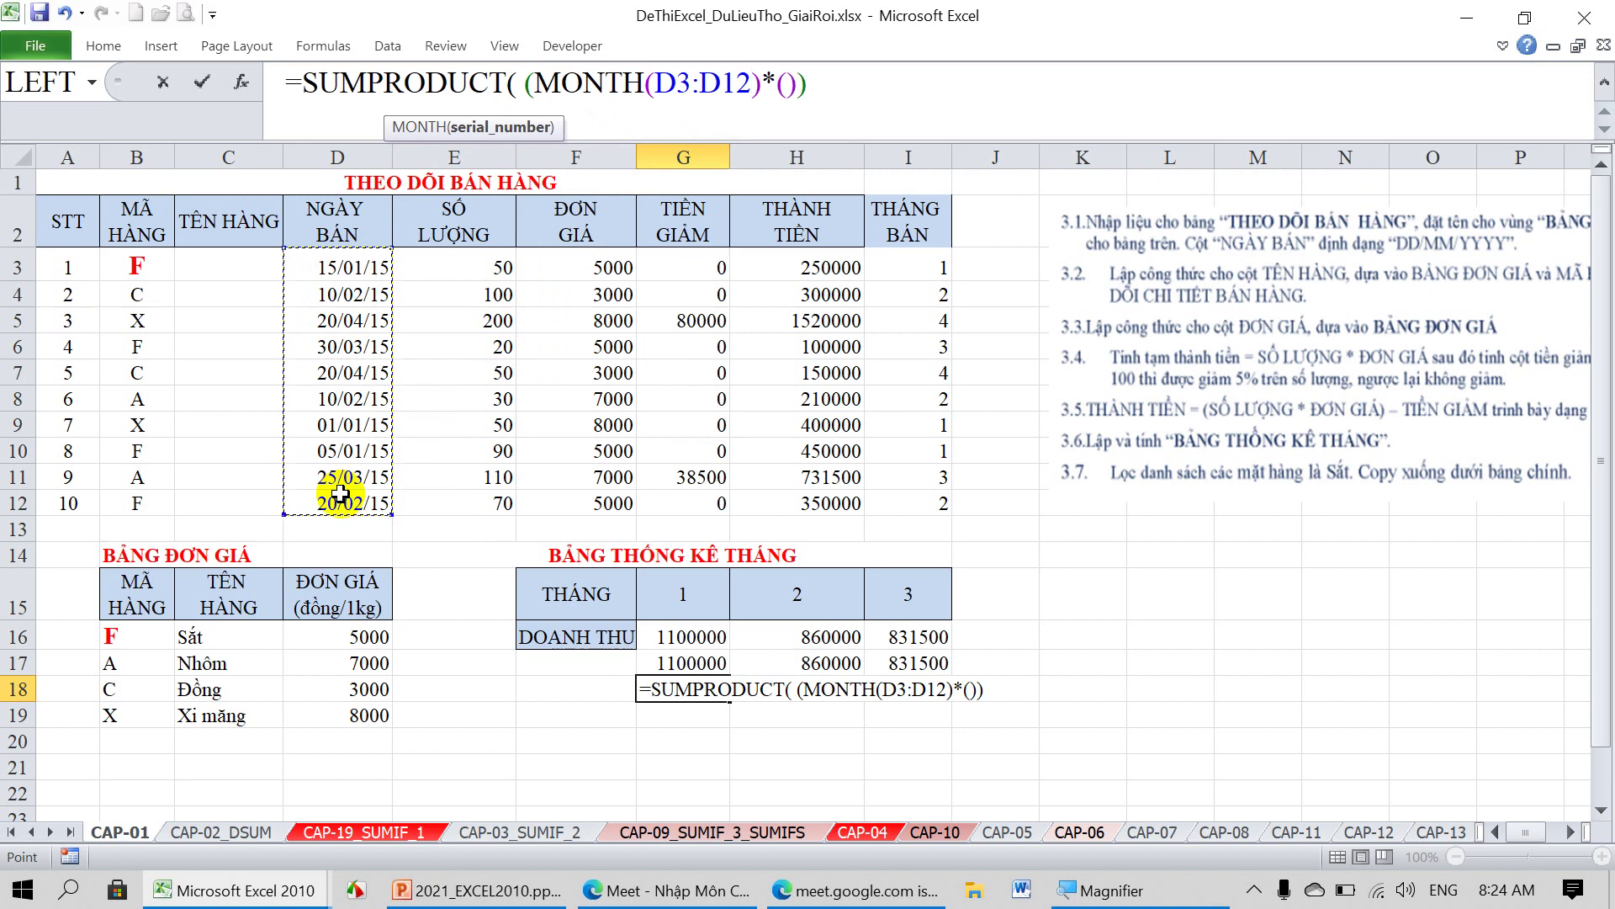
type(")")
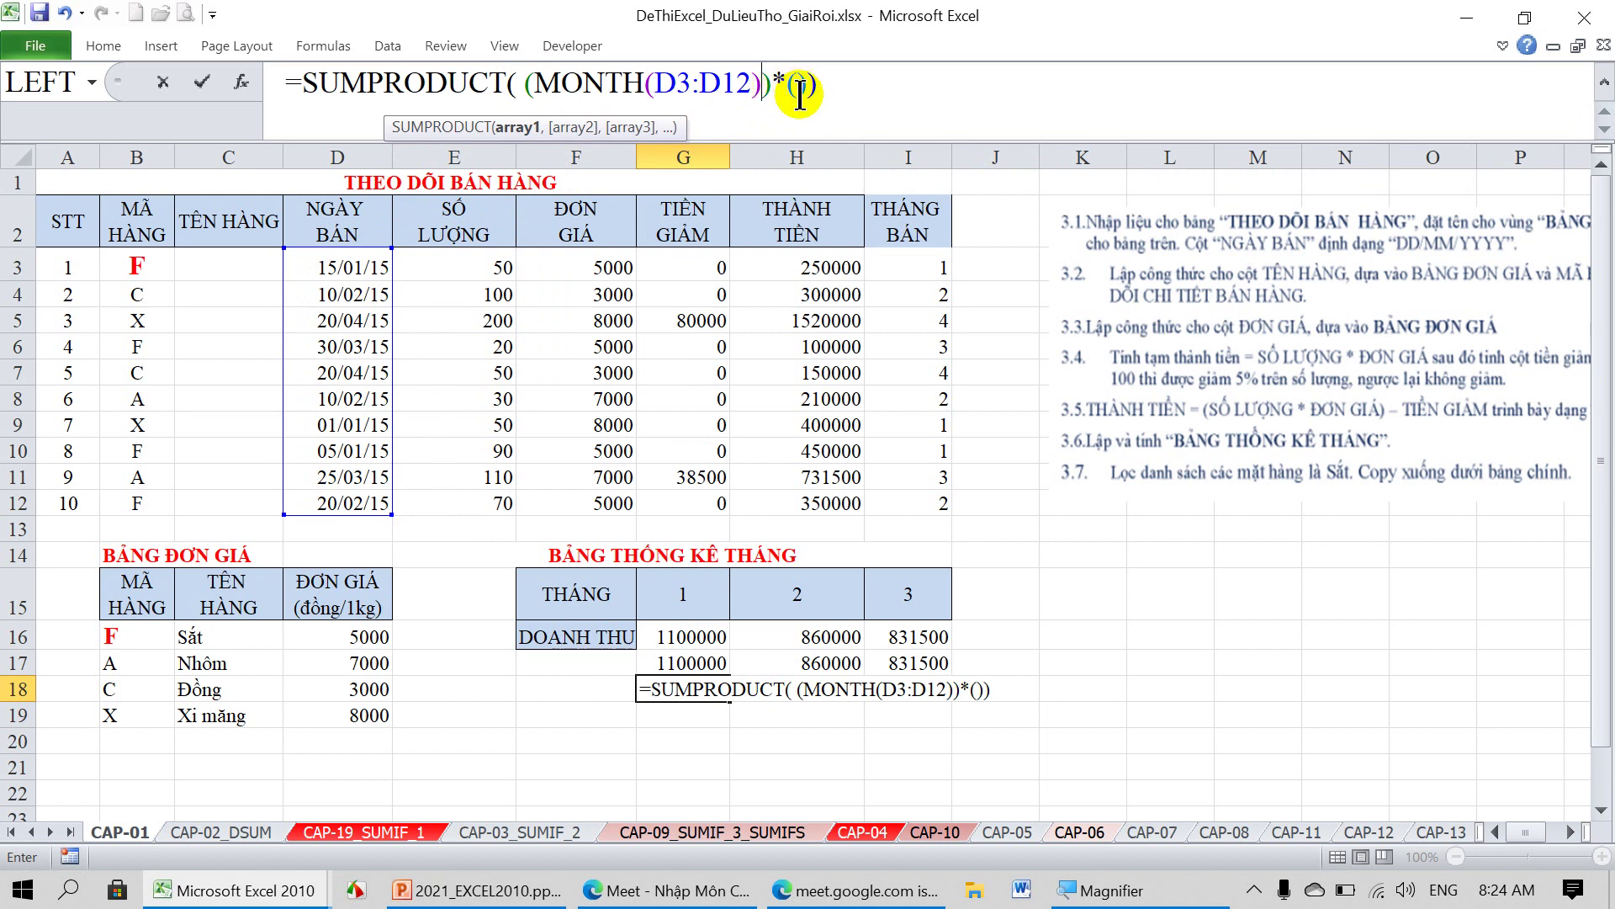
left_click(796, 87)
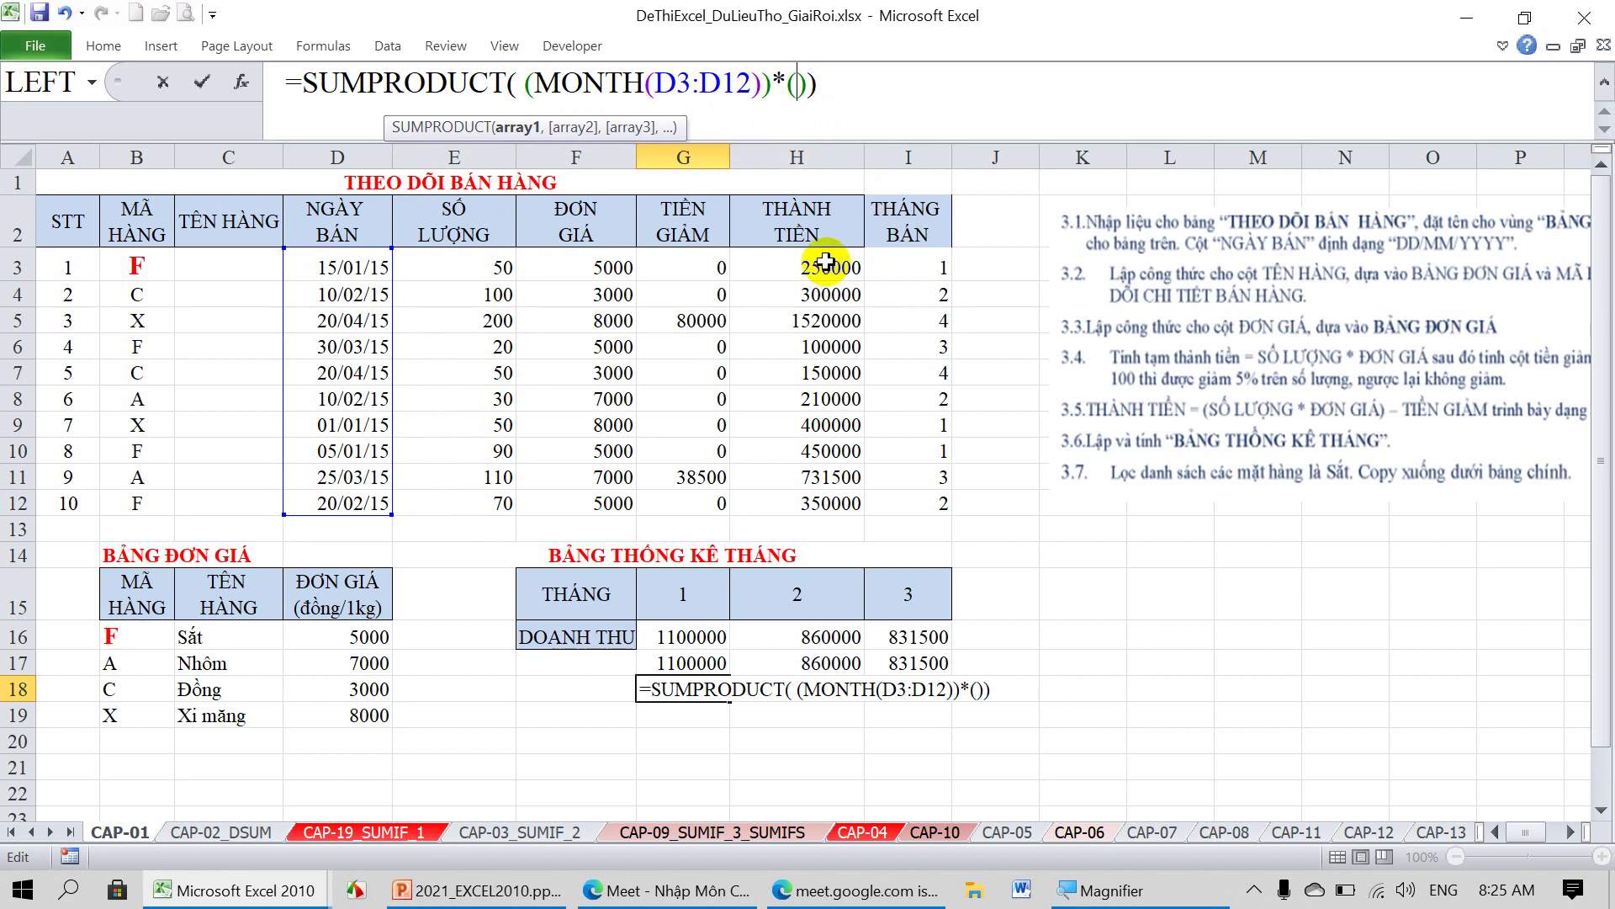
left_click_drag(824, 262, 819, 495)
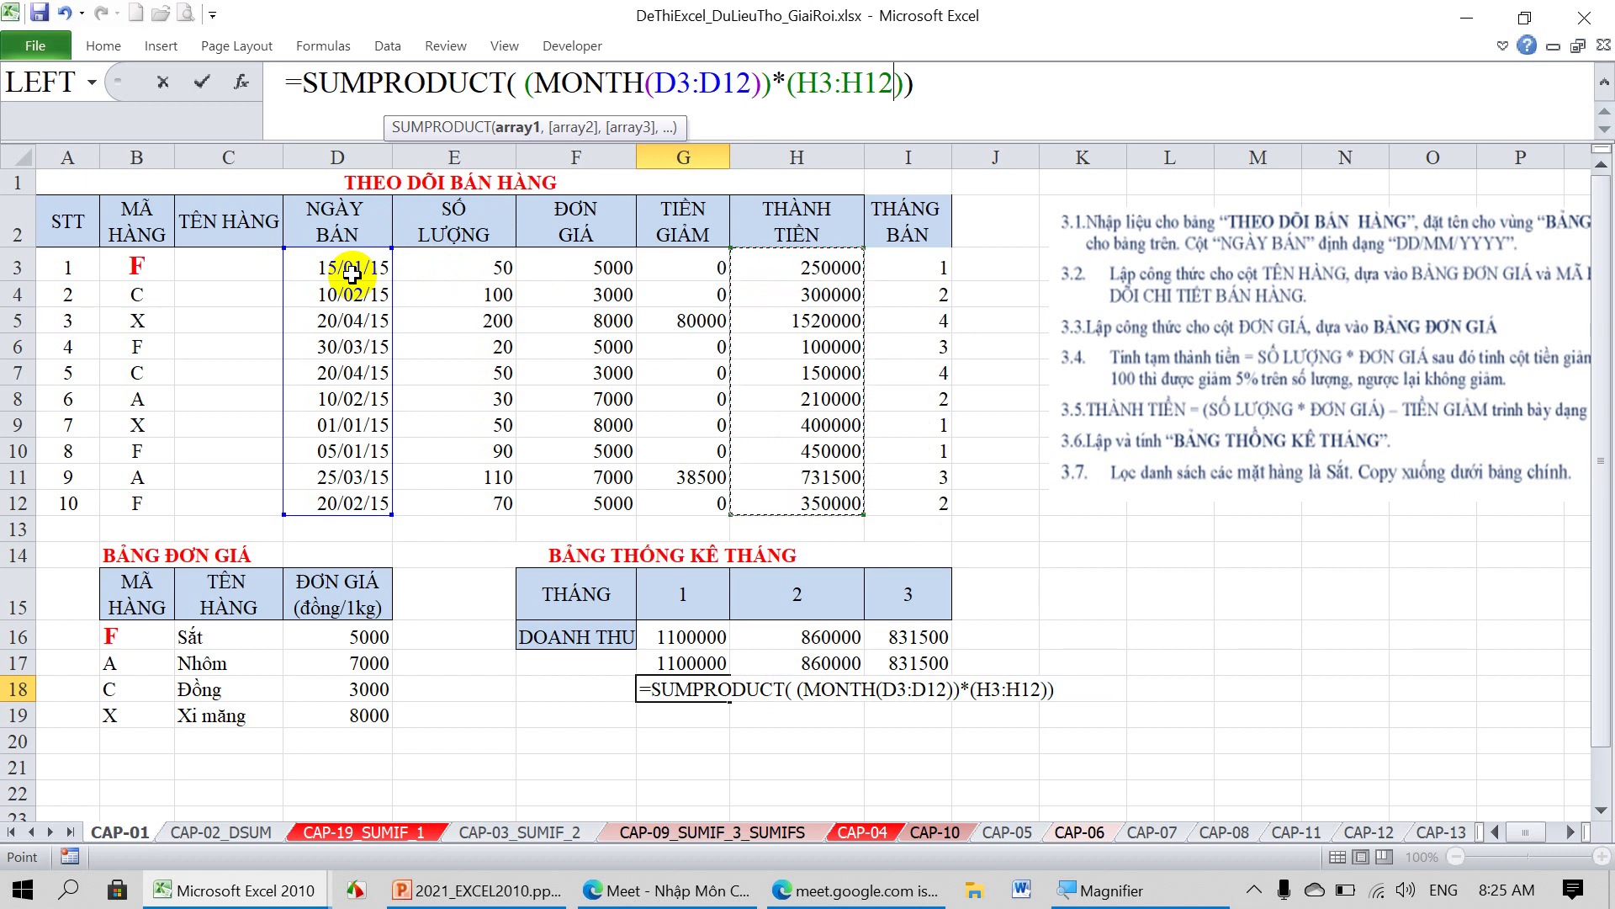
left_click(762, 82)
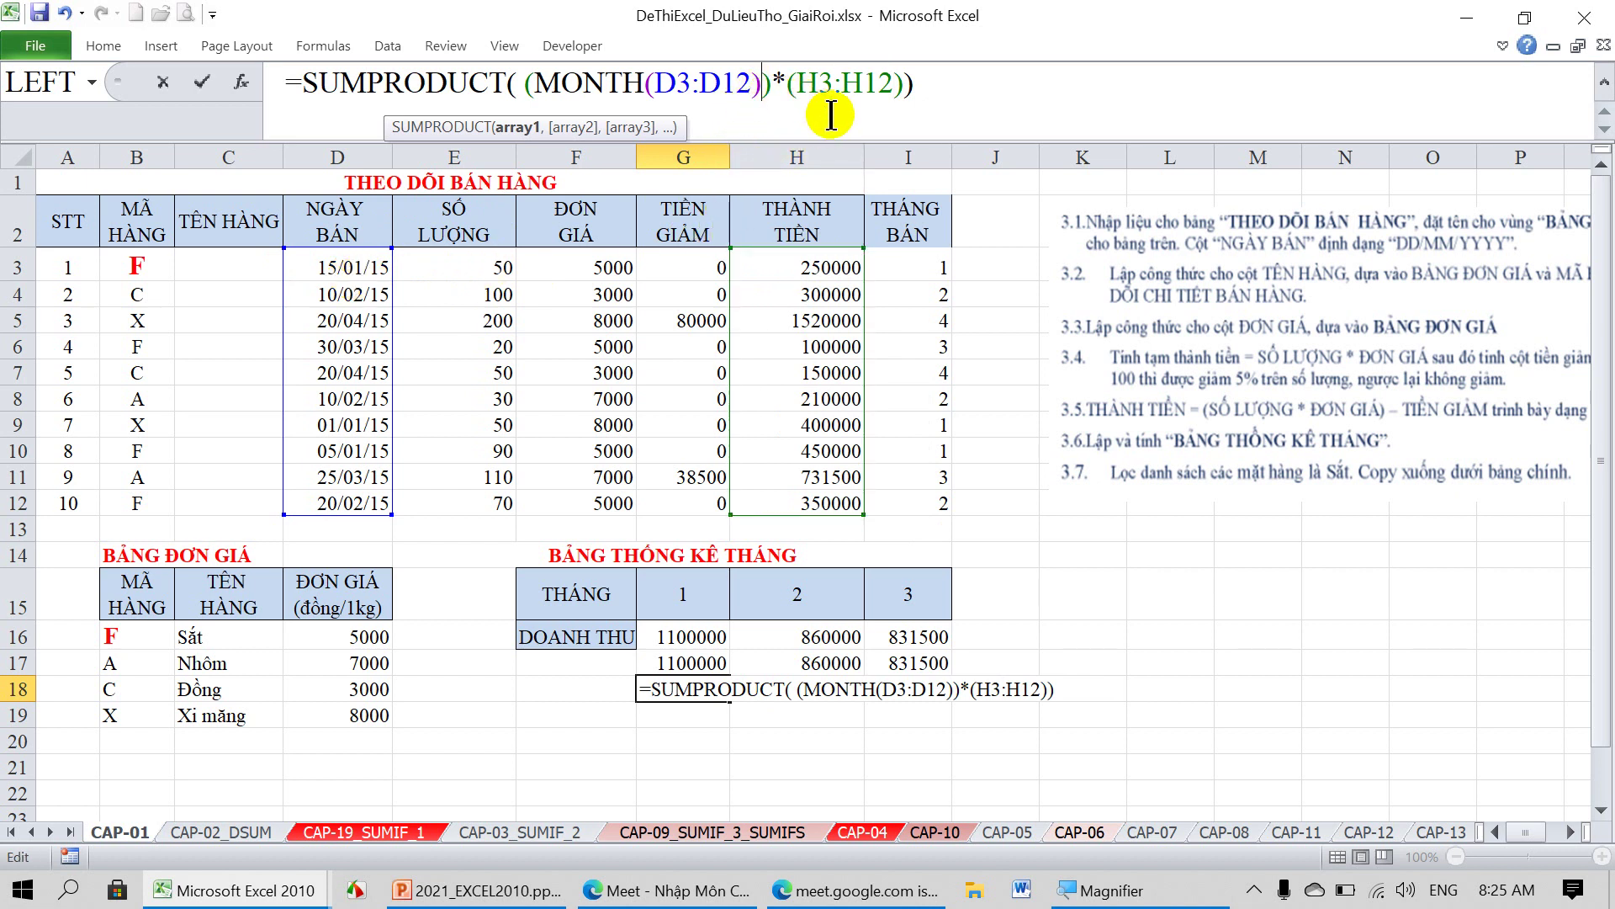
Add the =G15 month condition, make D3:D12 and H3:H12 absolute, and enter G18 (1100000).
type("=")
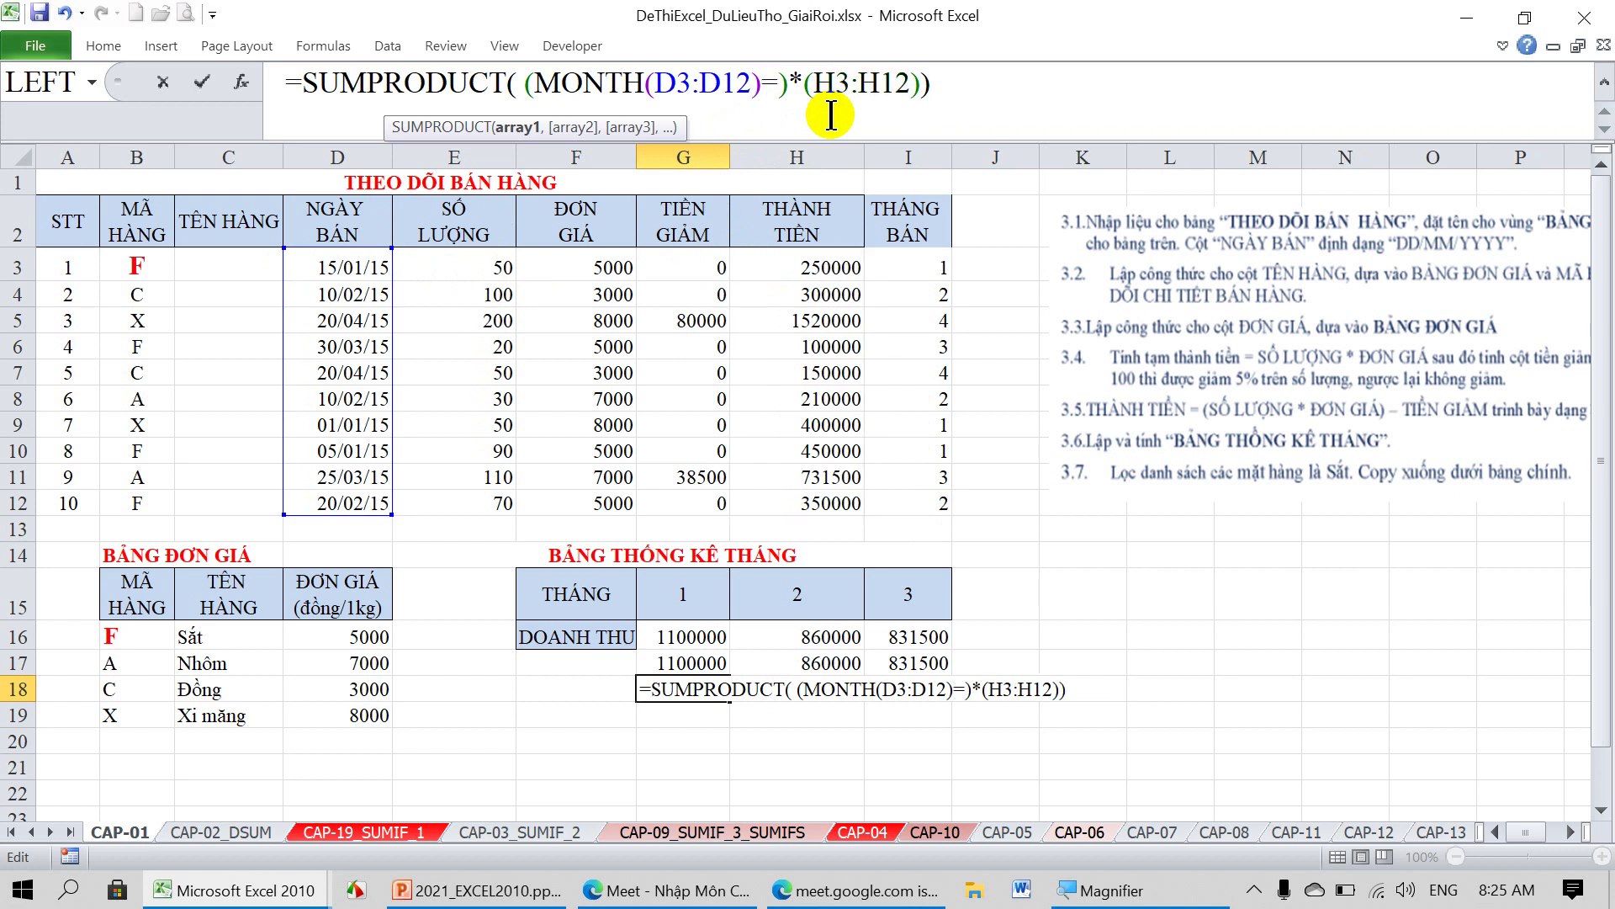
left_click(688, 600)
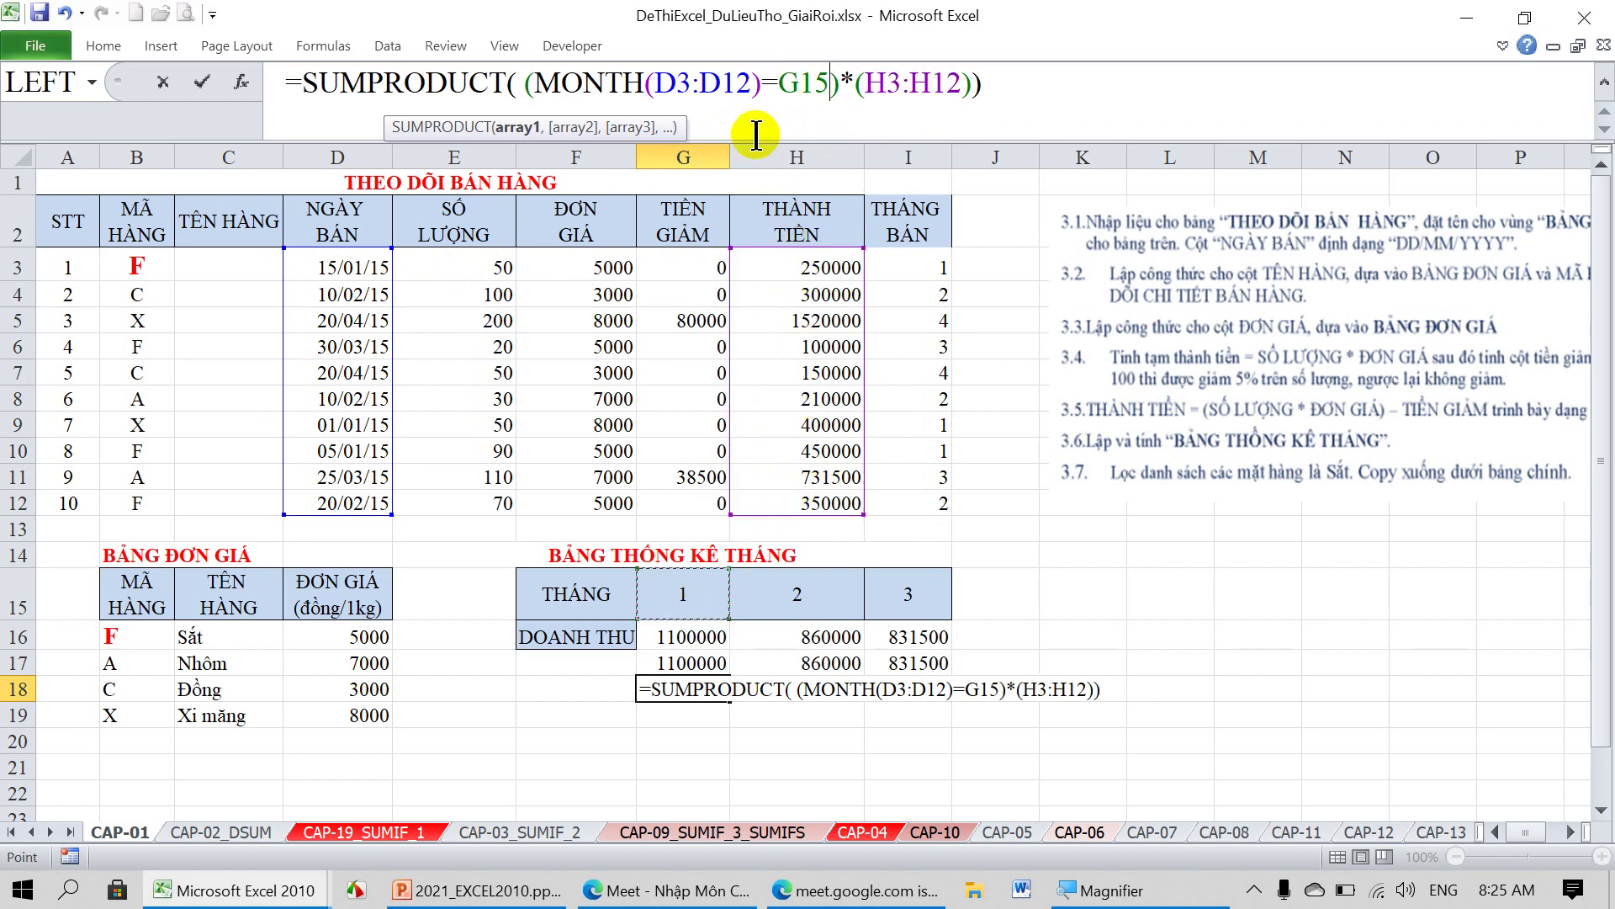
left_click_drag(656, 82, 750, 87)
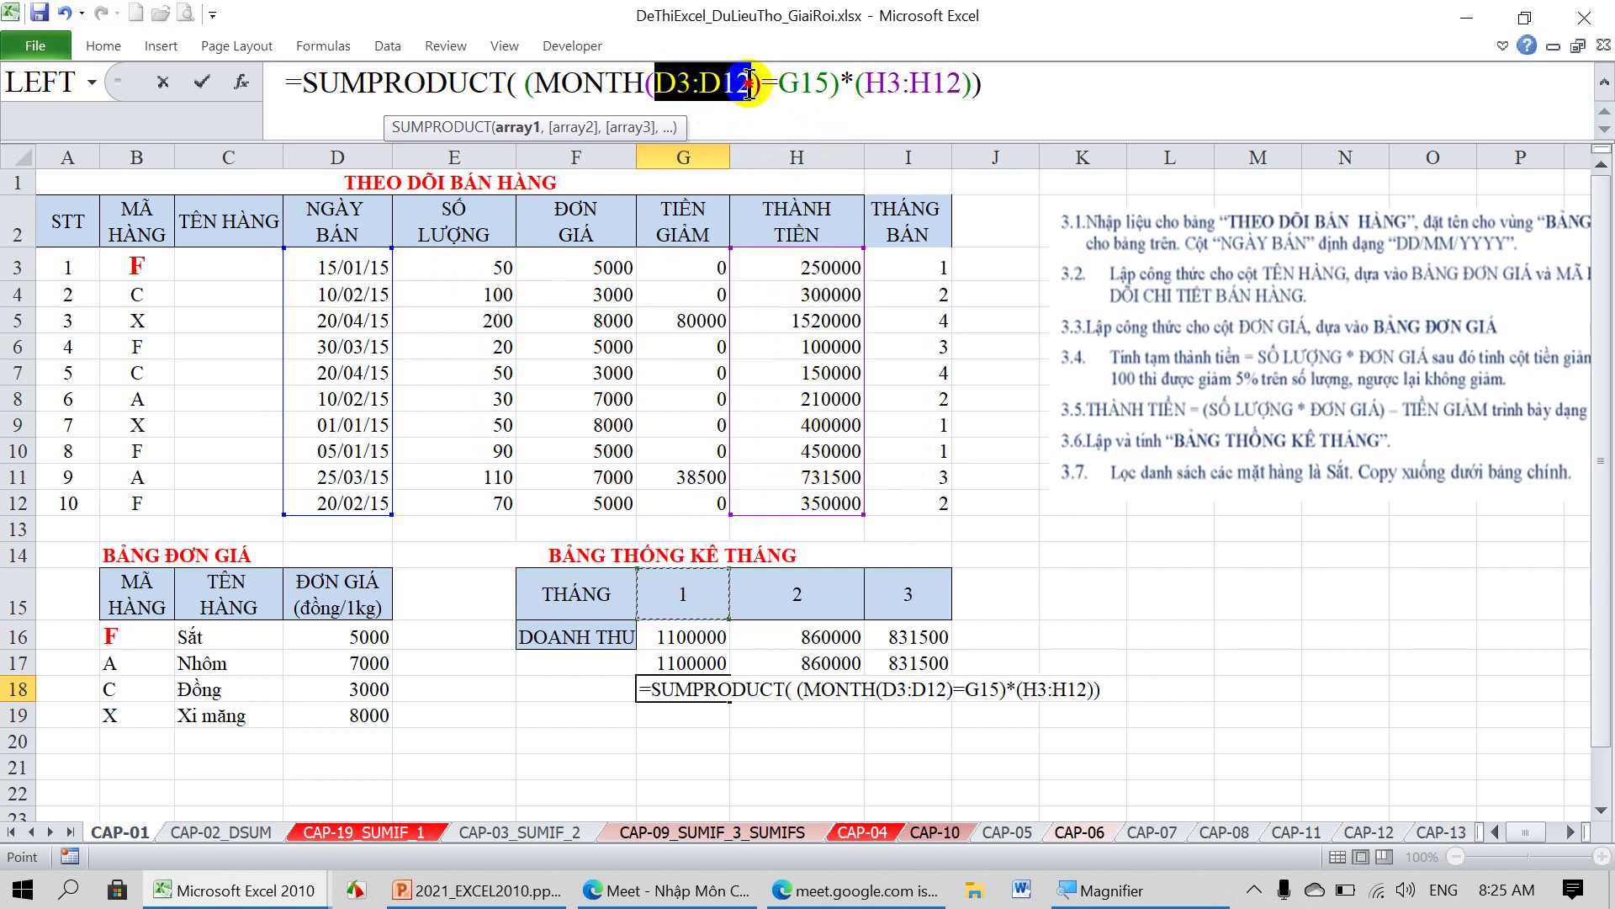
key("F4")
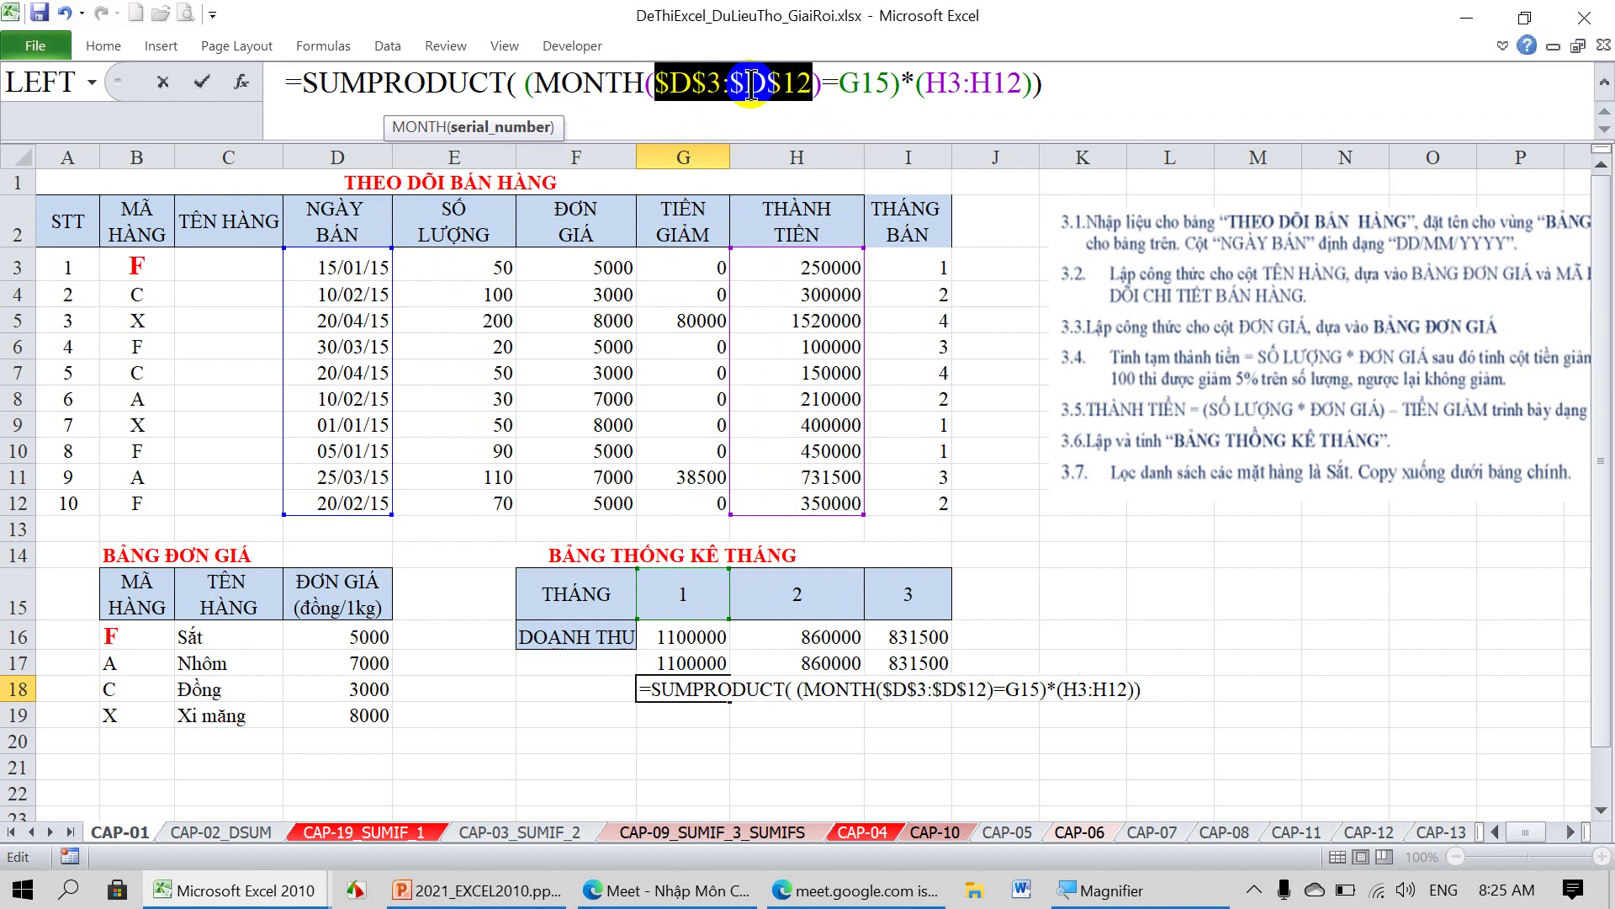
left_click_drag(927, 84, 1018, 87)
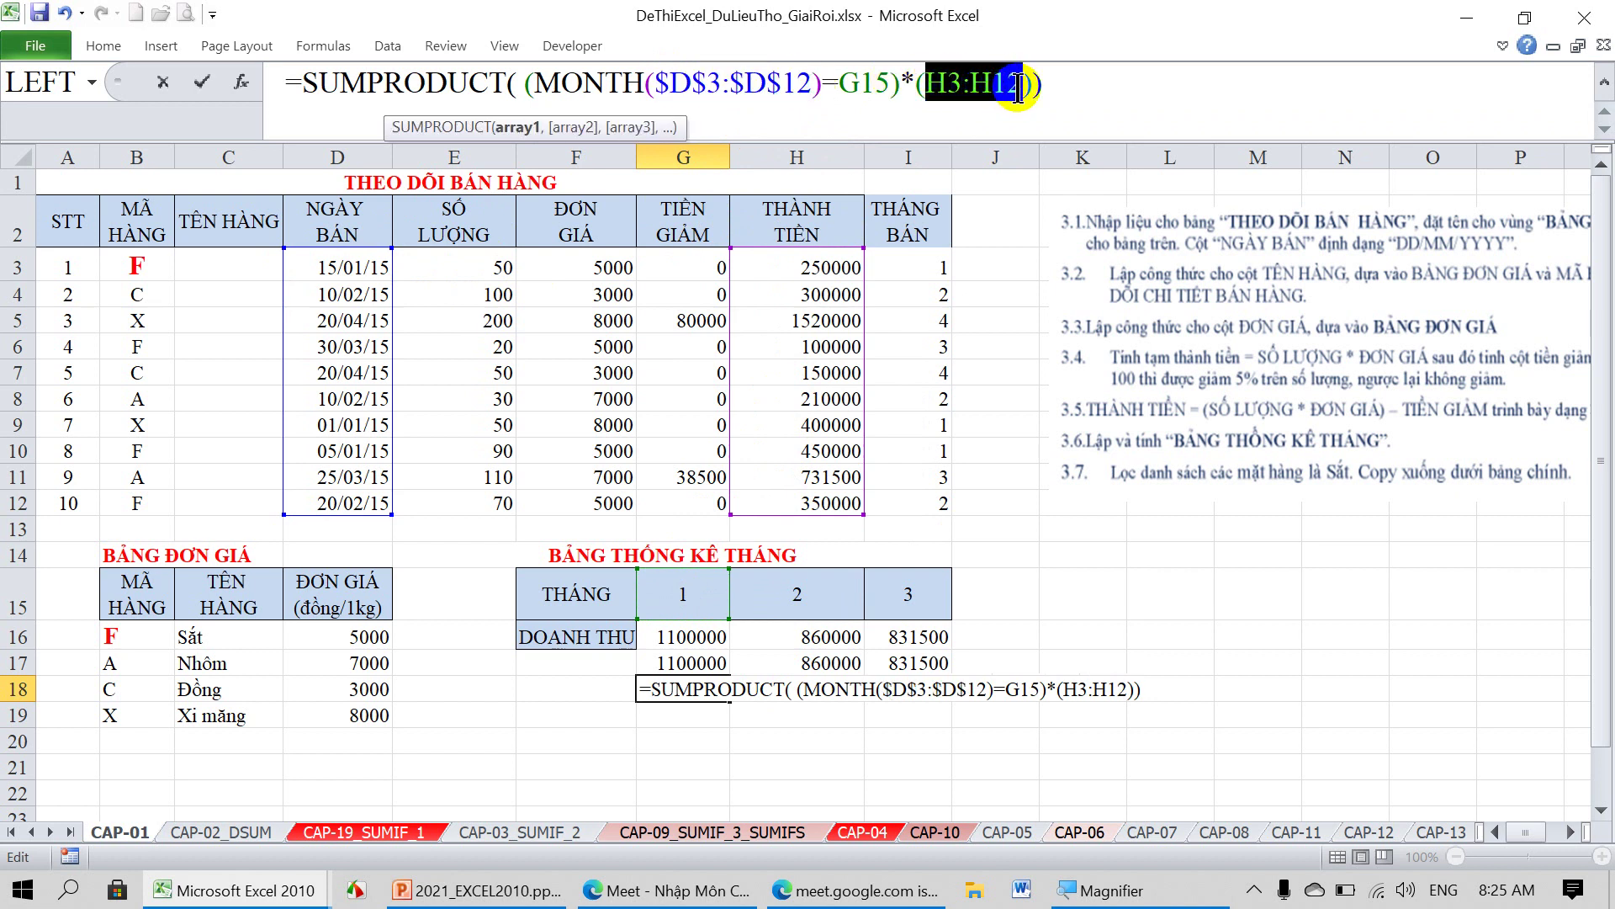
key("F4")
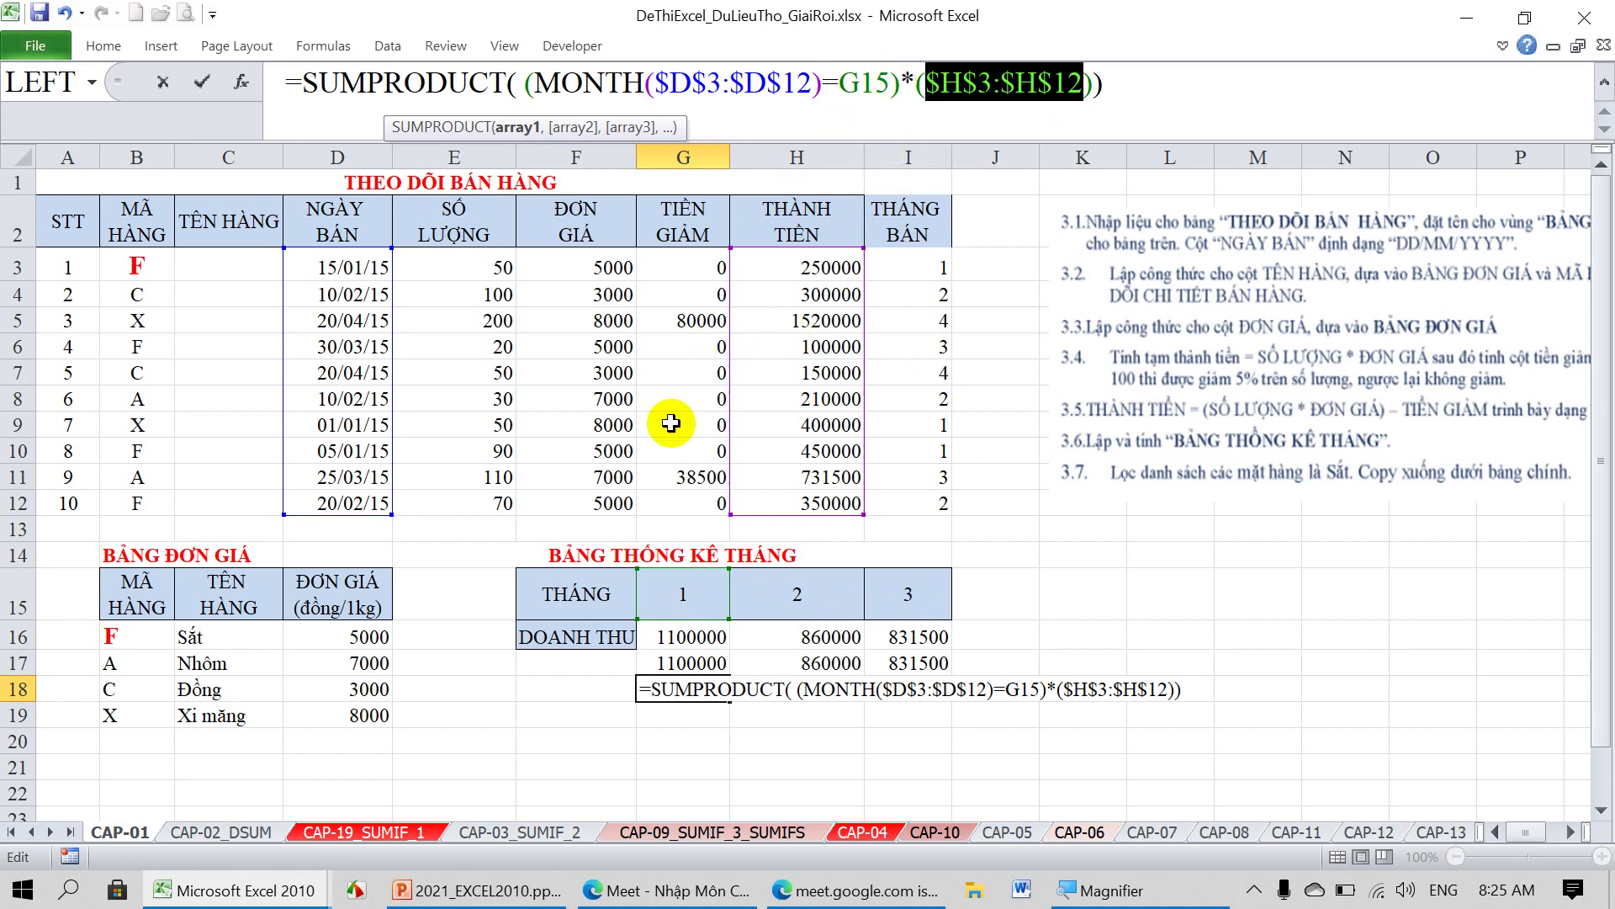
key("Return")
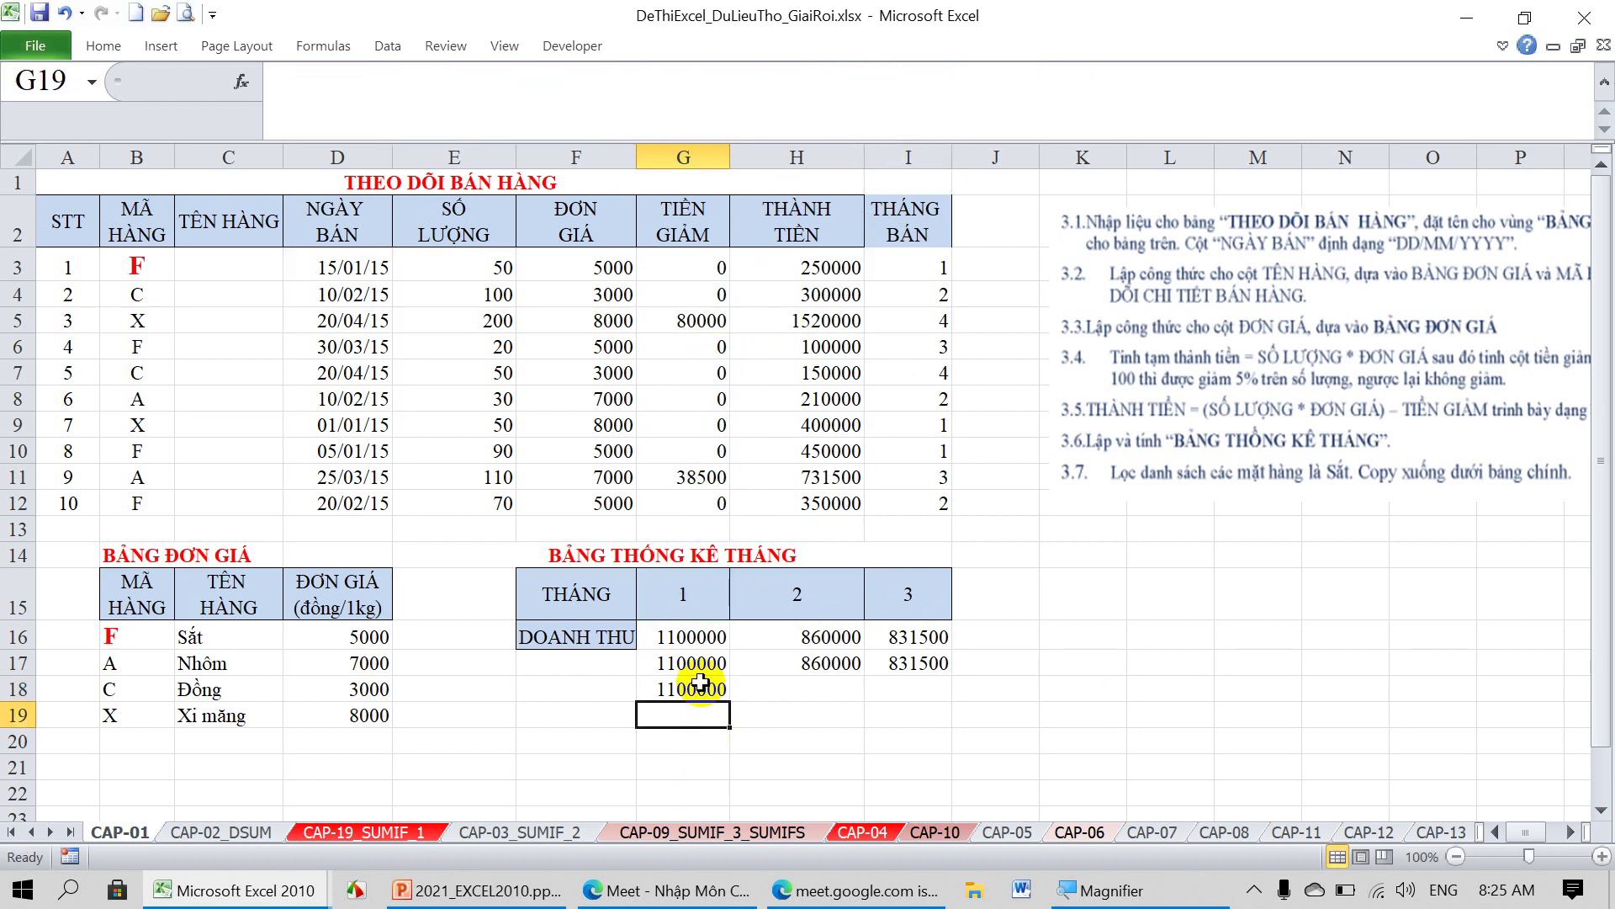
left_click(701, 684)
Fill the G18 formula right through I18, giving 860000 and 831500.
left_click_drag(729, 702, 925, 705)
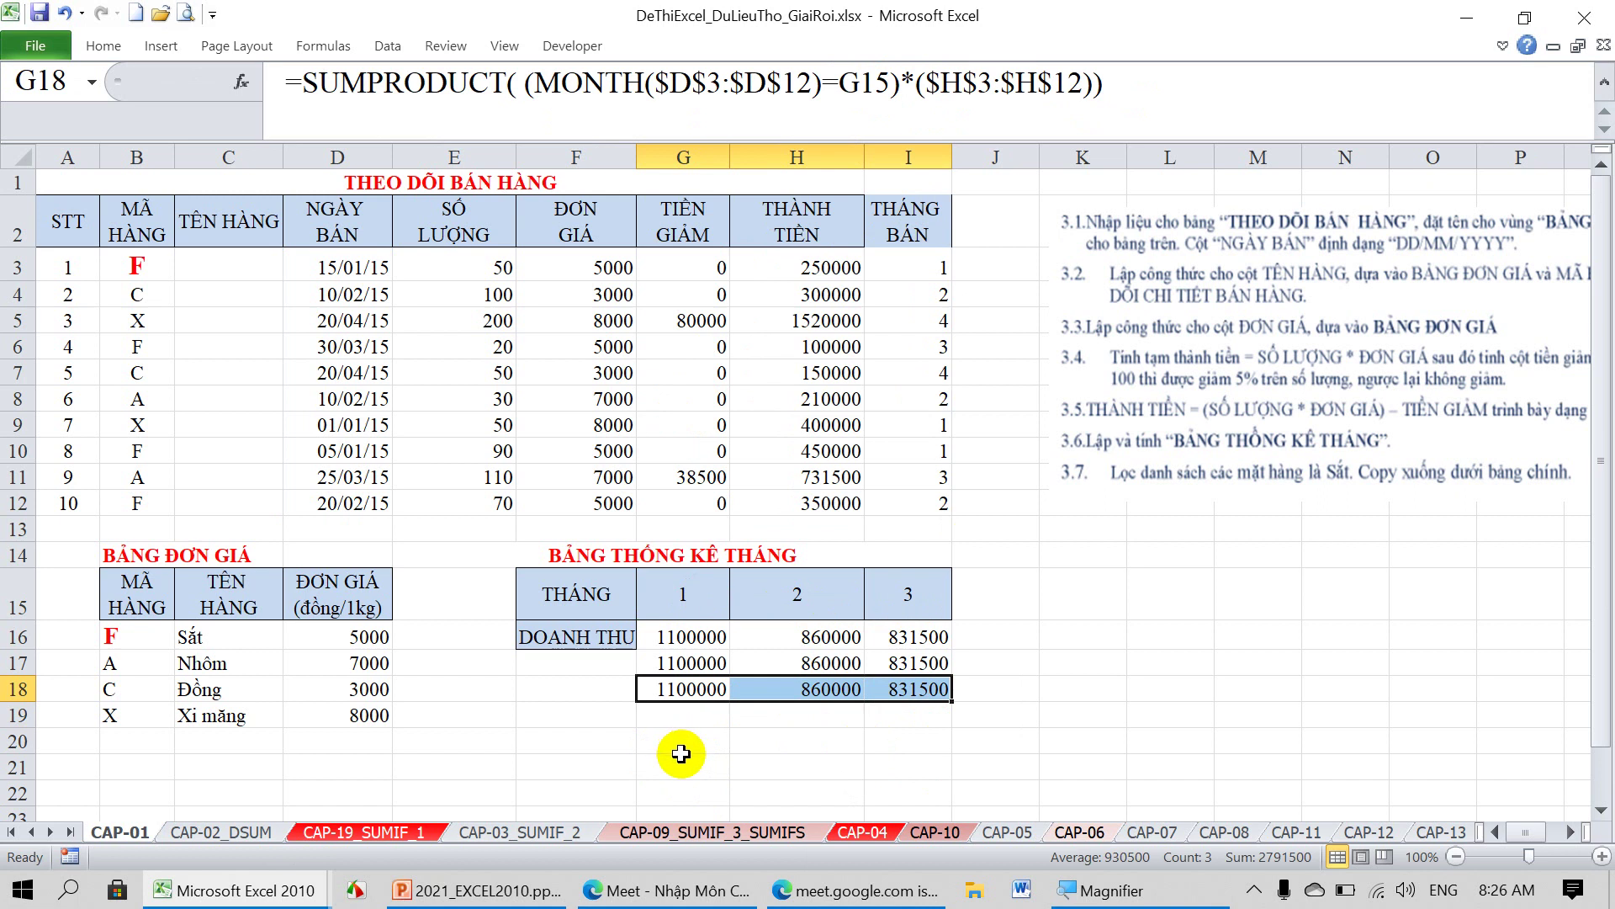
left_click(681, 764)
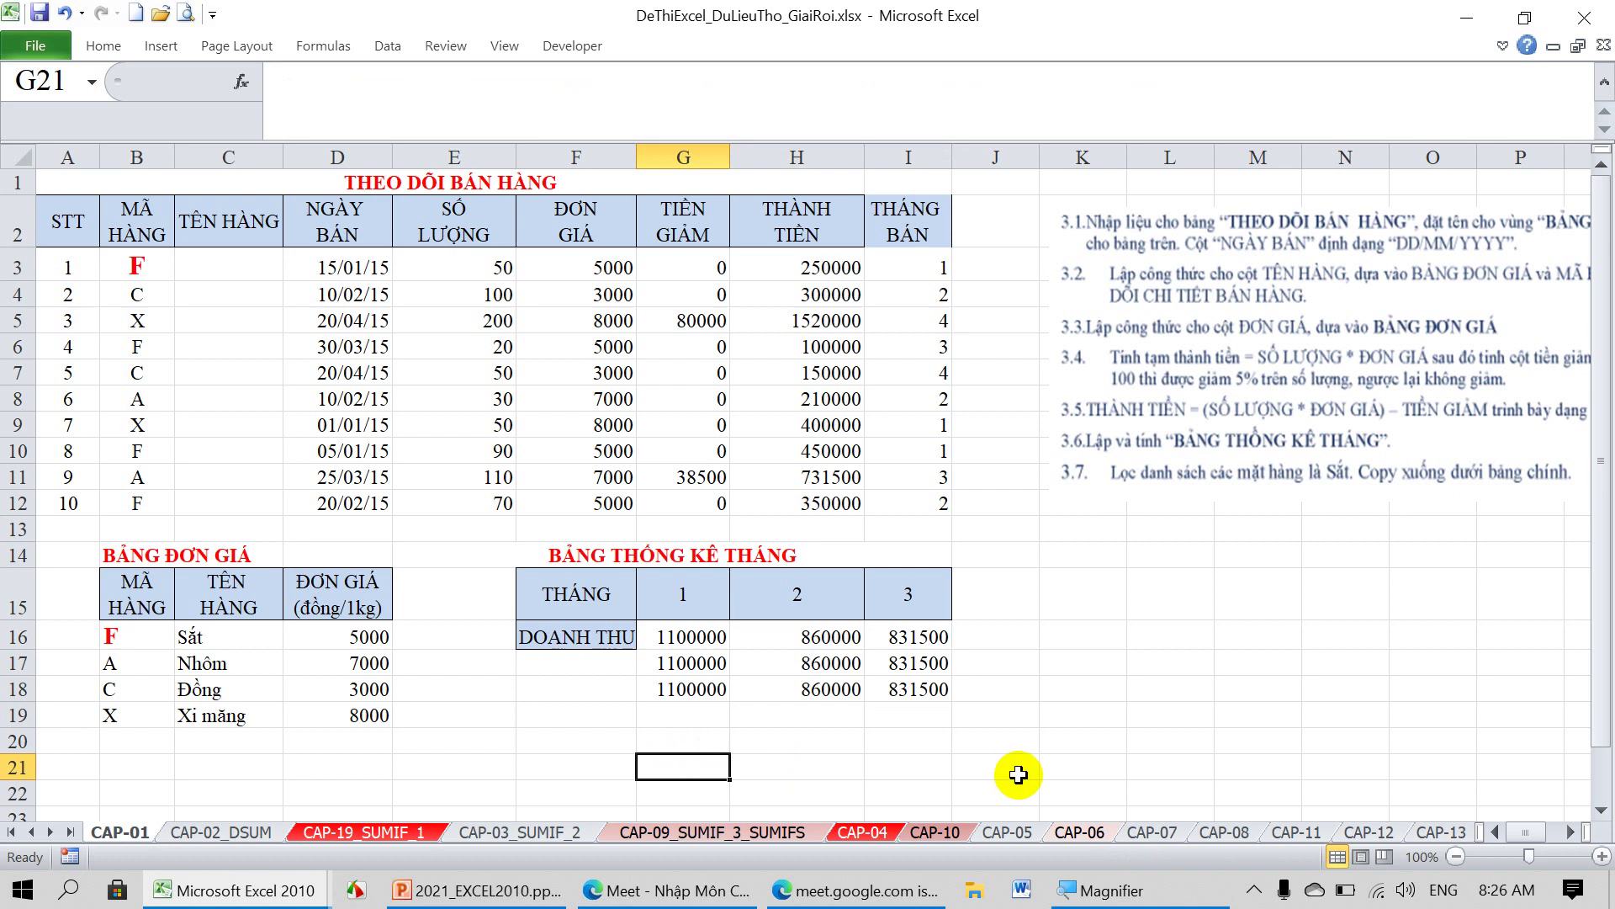
Label G21 'TH 1' and enter =MONTH(D3)=1 below it, returning TRUE.
type("TH ")
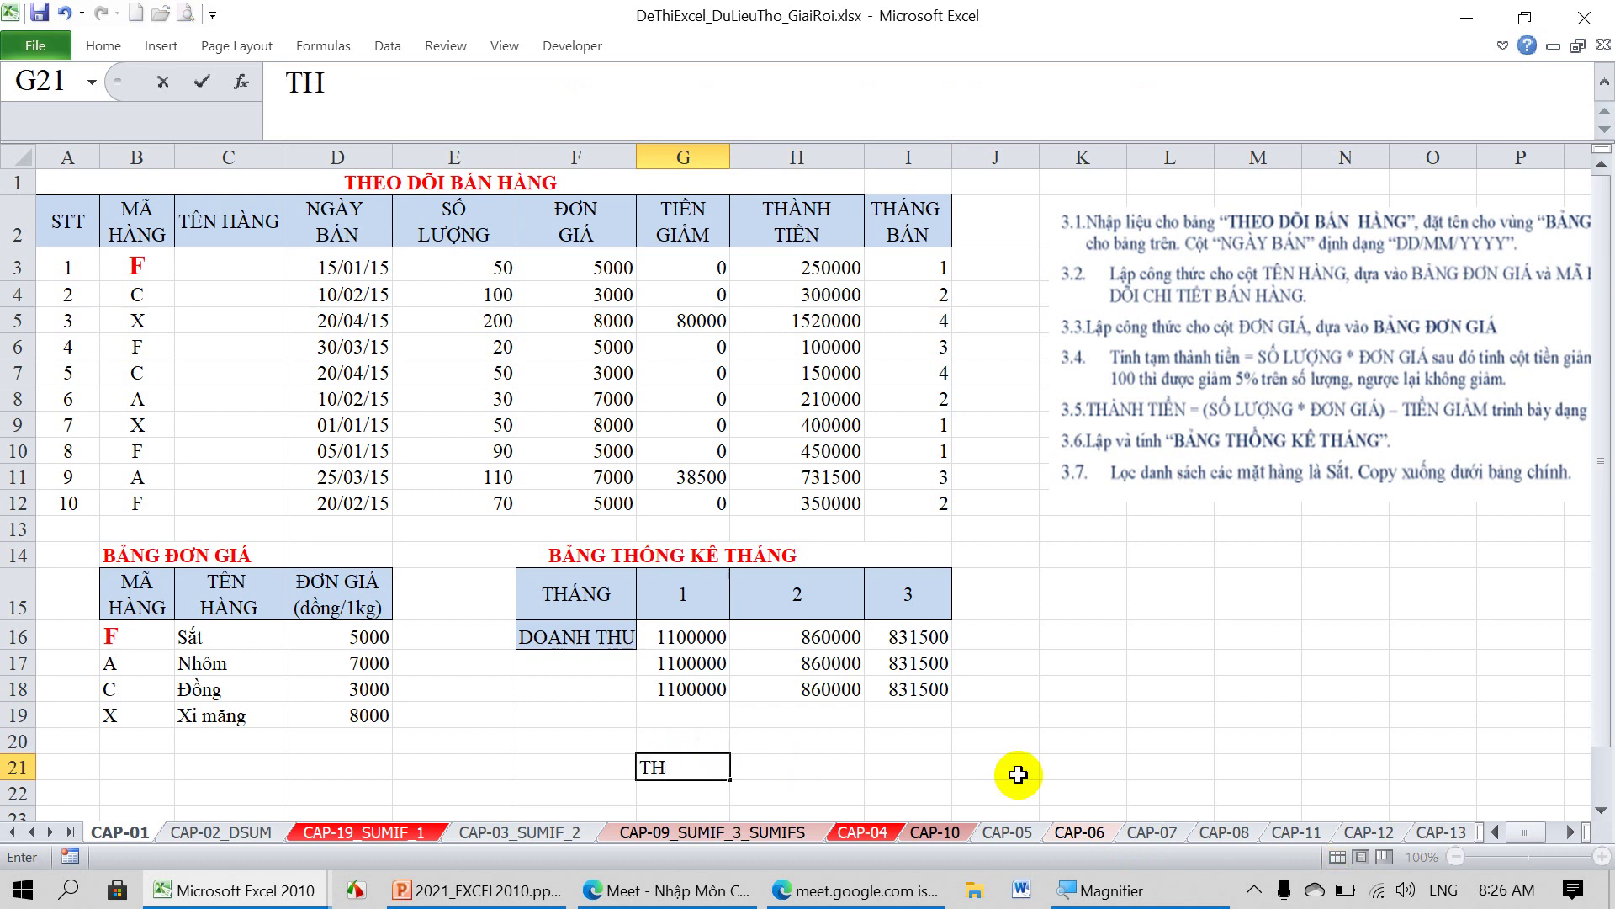
type("1")
key("Return")
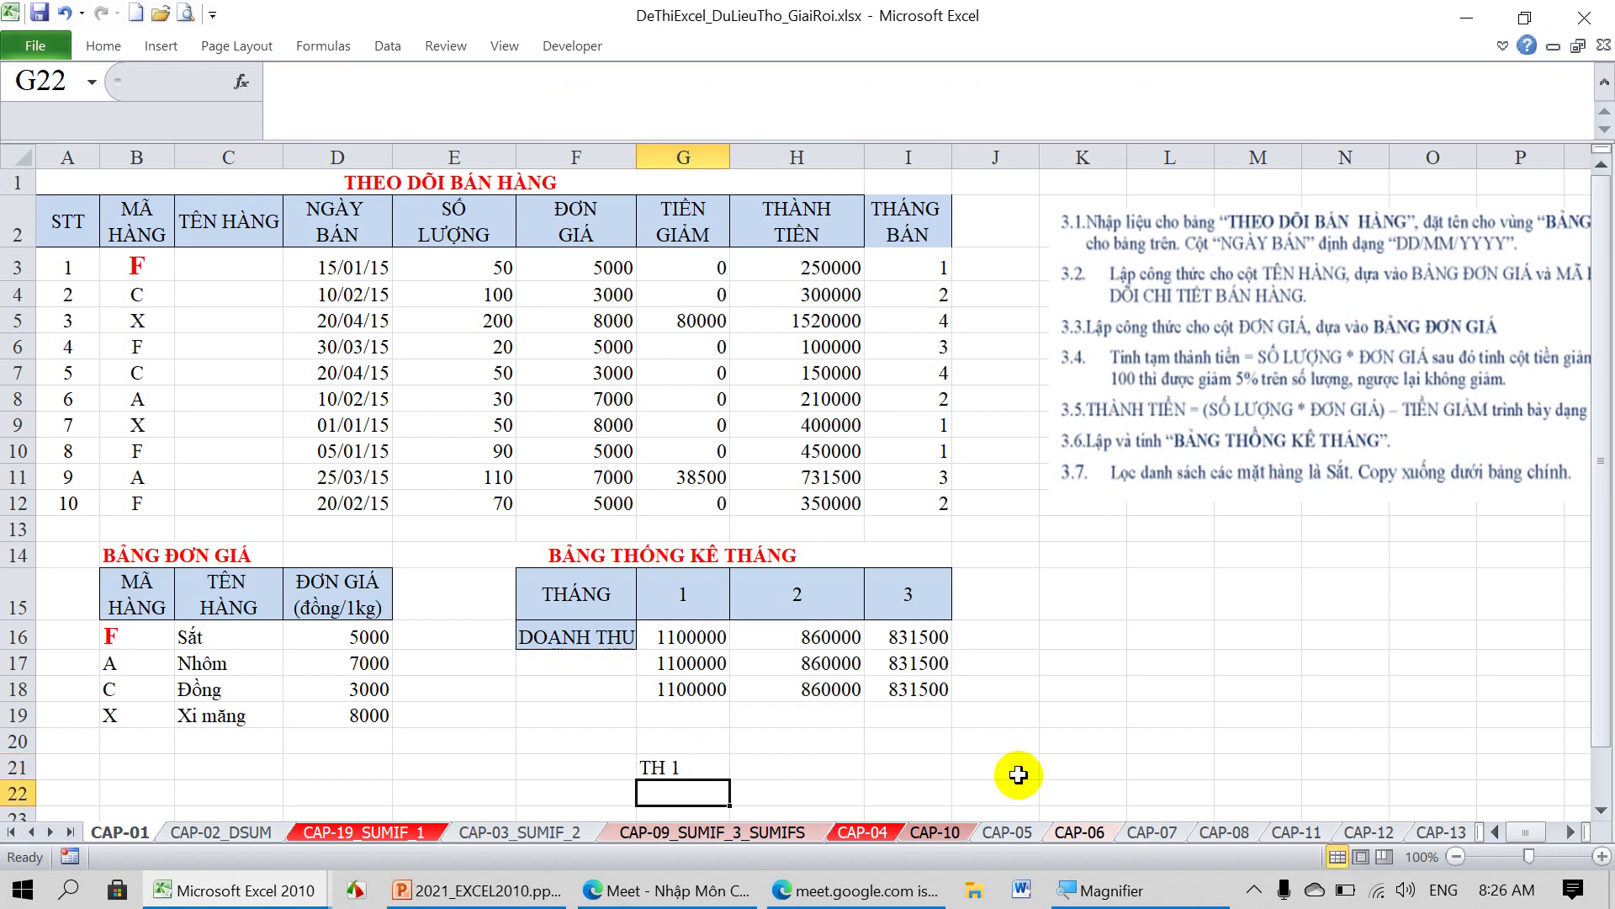
type("=")
type("MONTH")
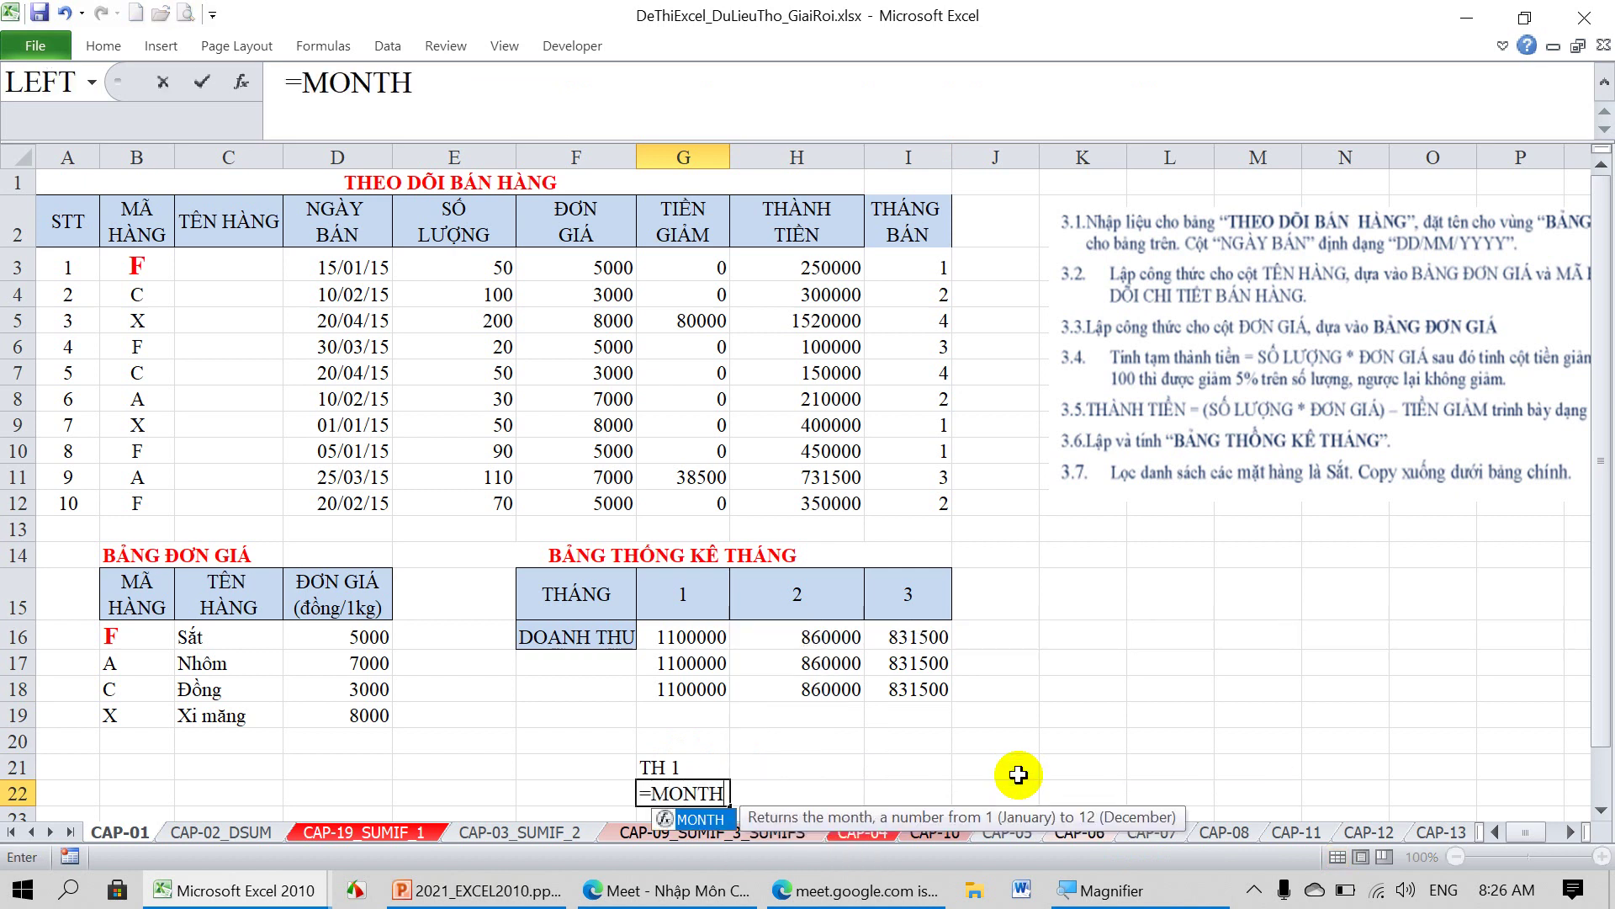
type("(")
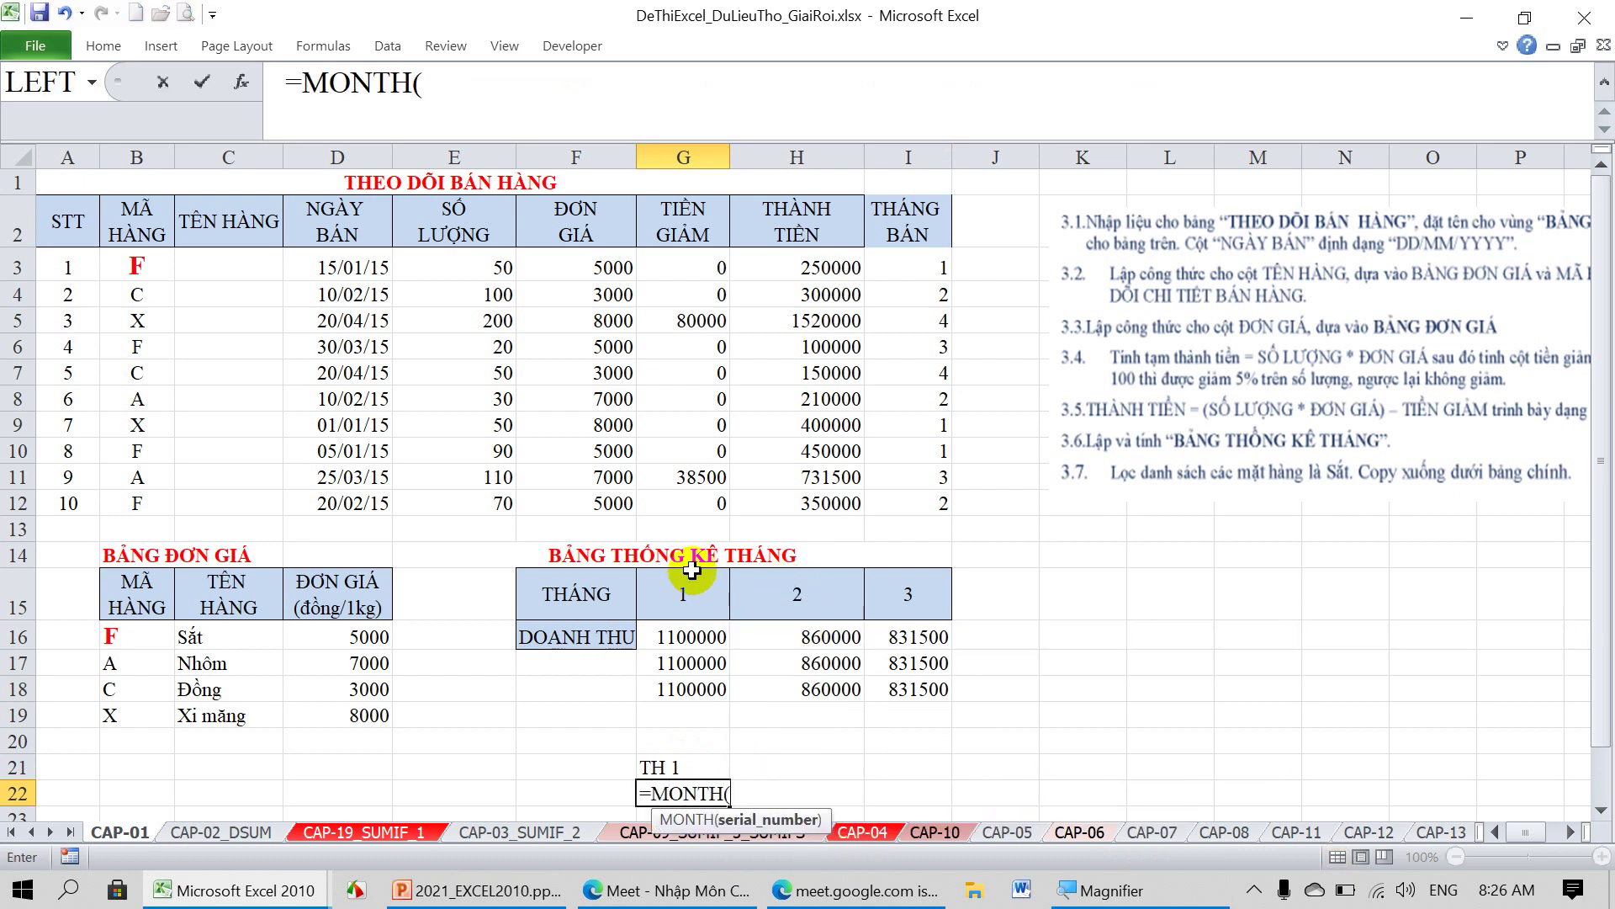
left_click(343, 266)
type(")")
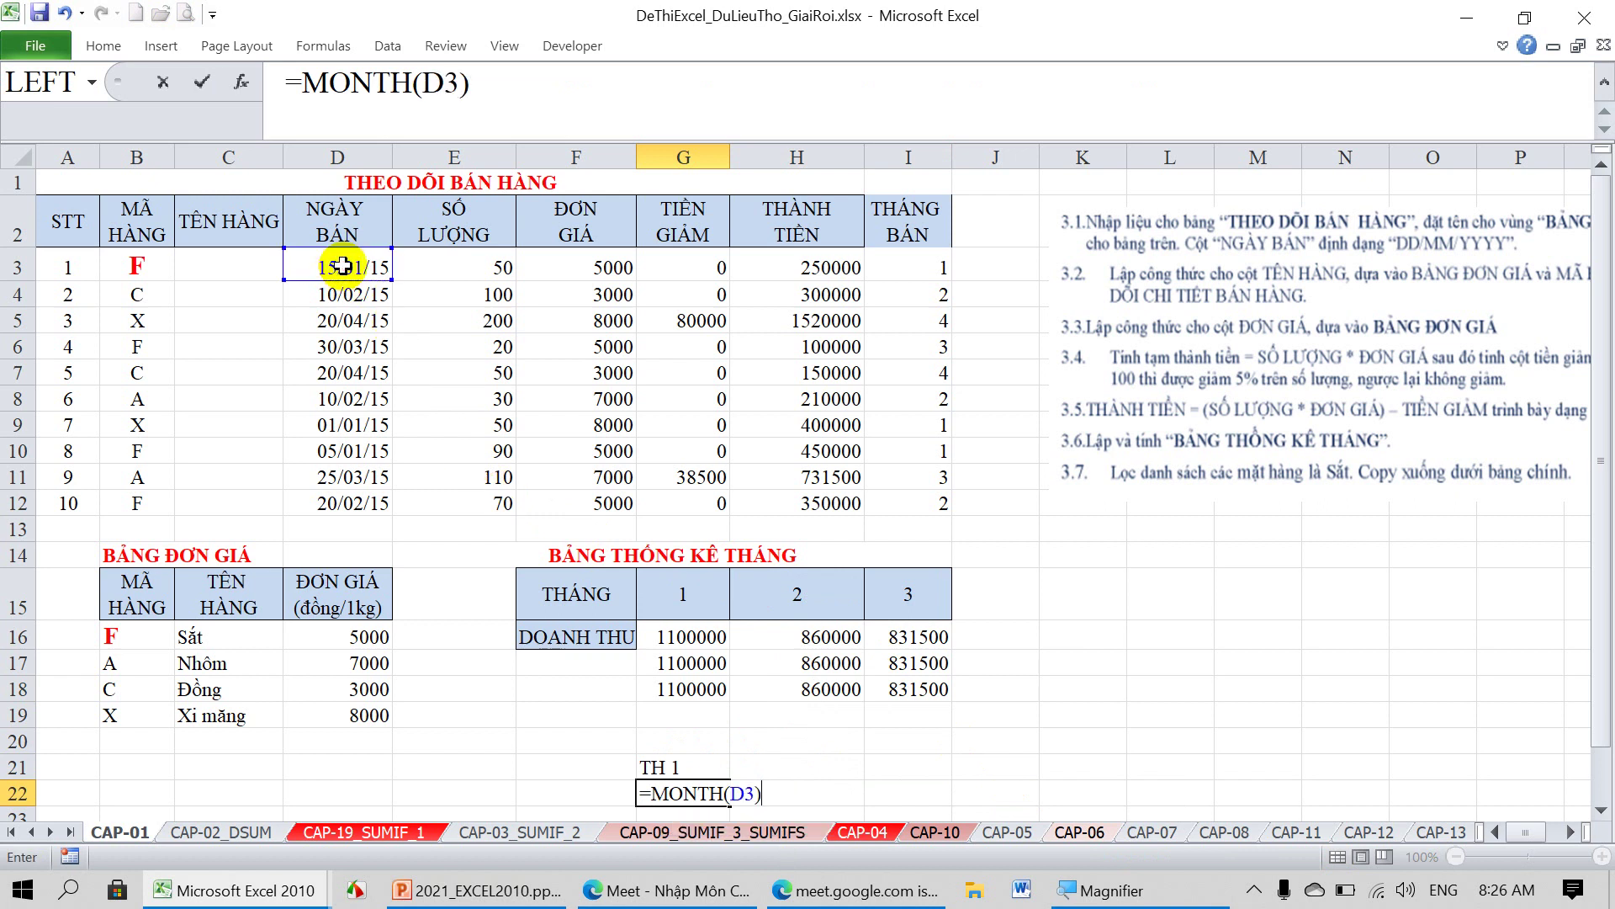
type("=")
type("1")
key("Return")
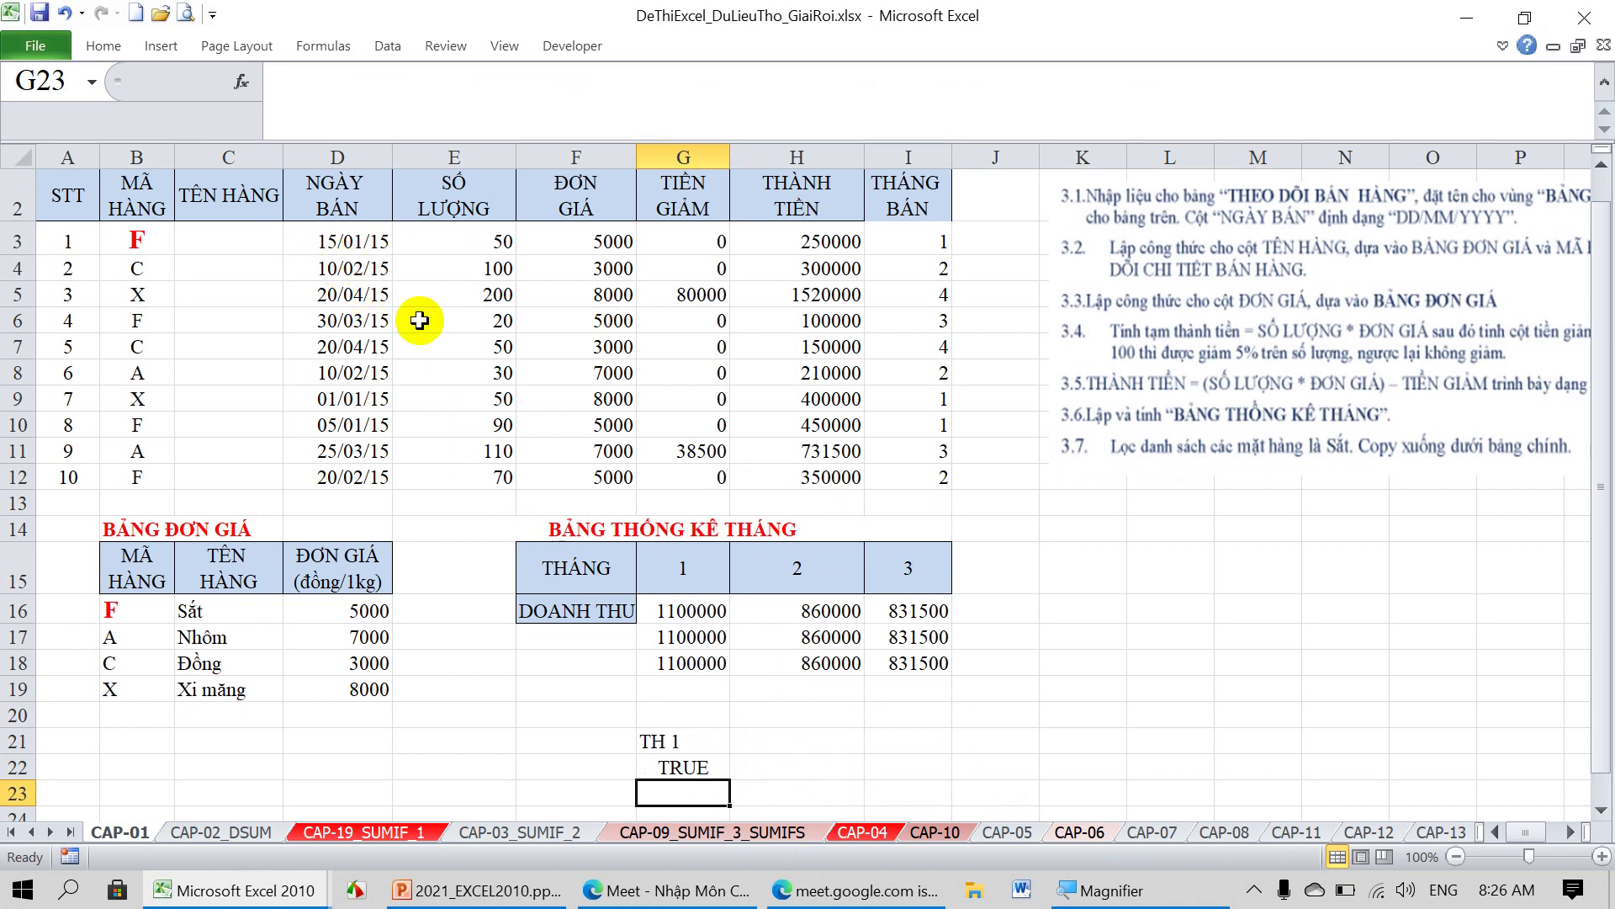
Label H21 'TH 2' and enter =MONTH(D3)=2 in H22, returning FALSE.
left_click(816, 745)
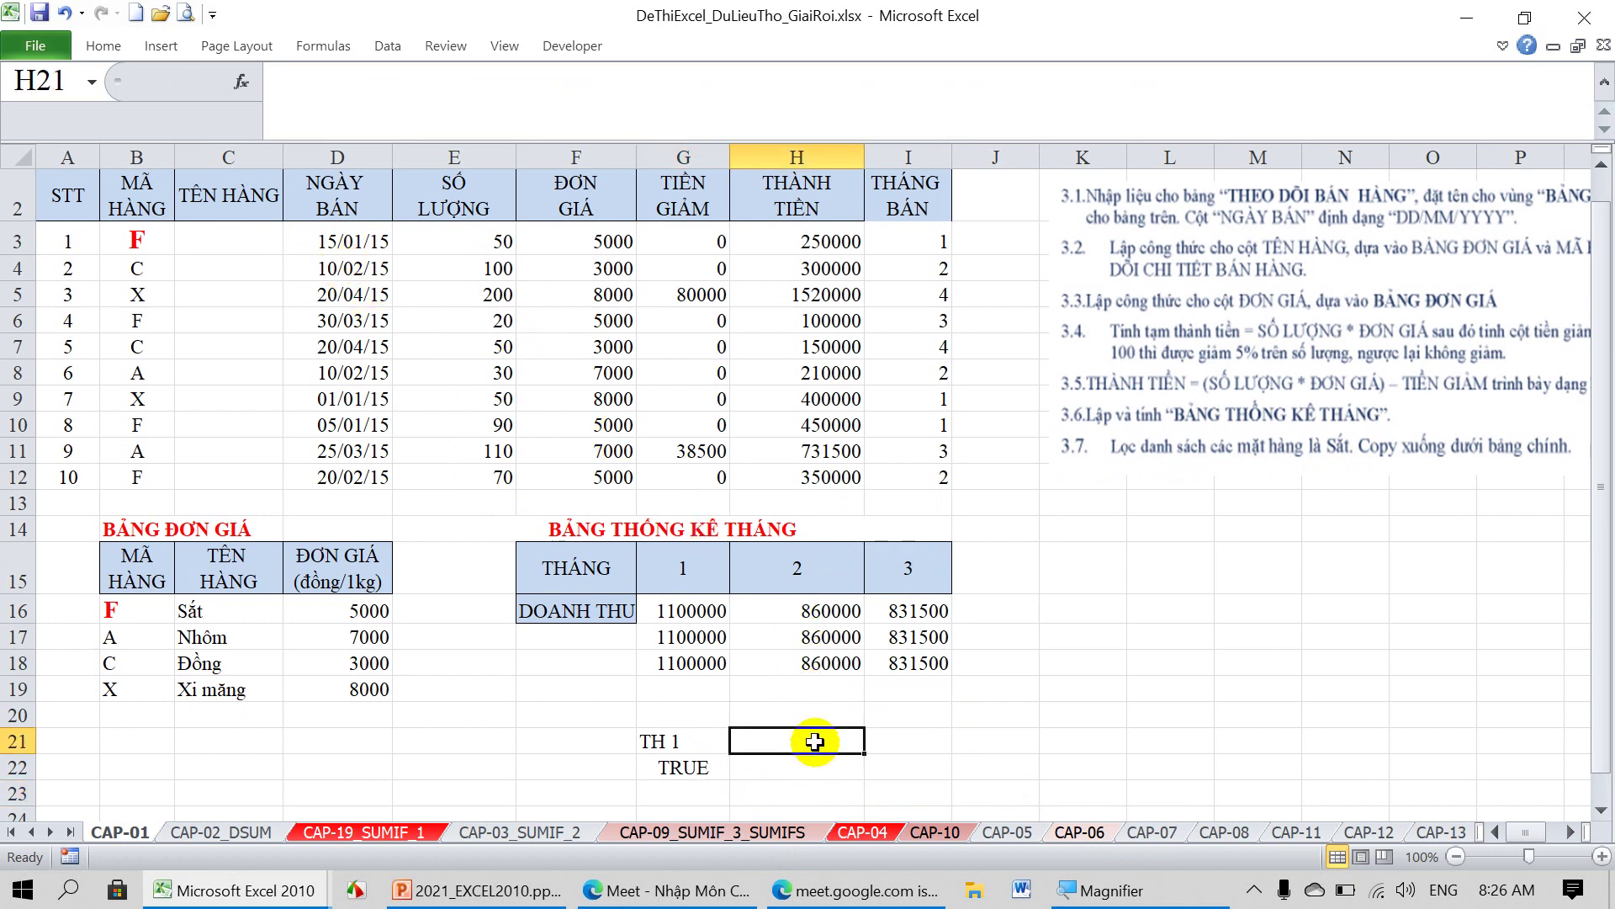
type("TH 2")
key("Return")
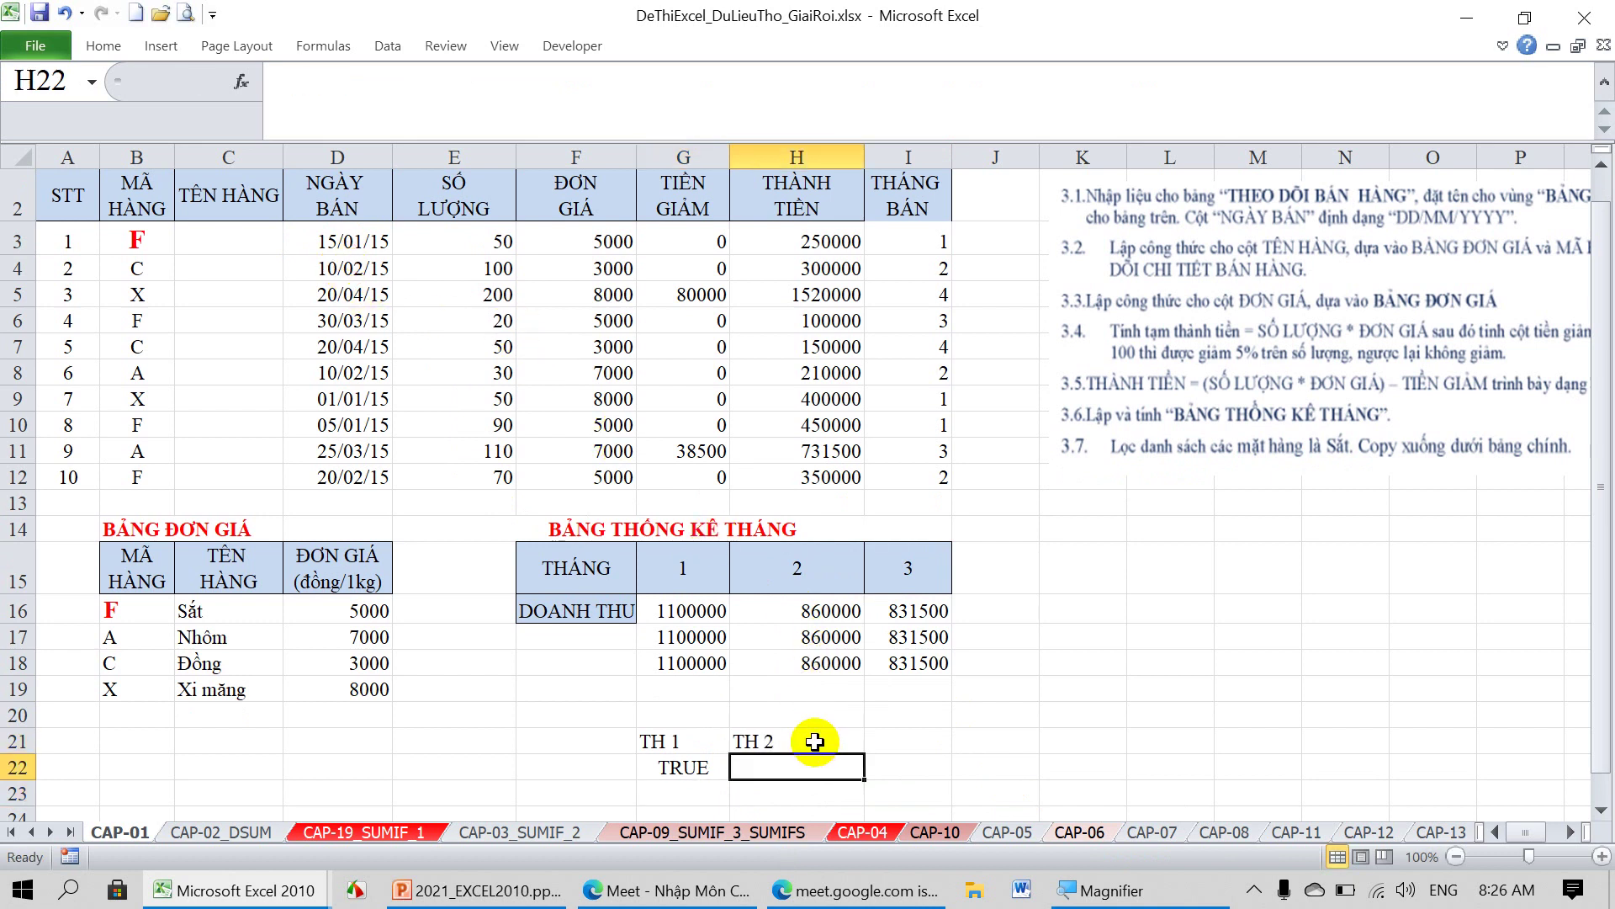
type("=MONTH")
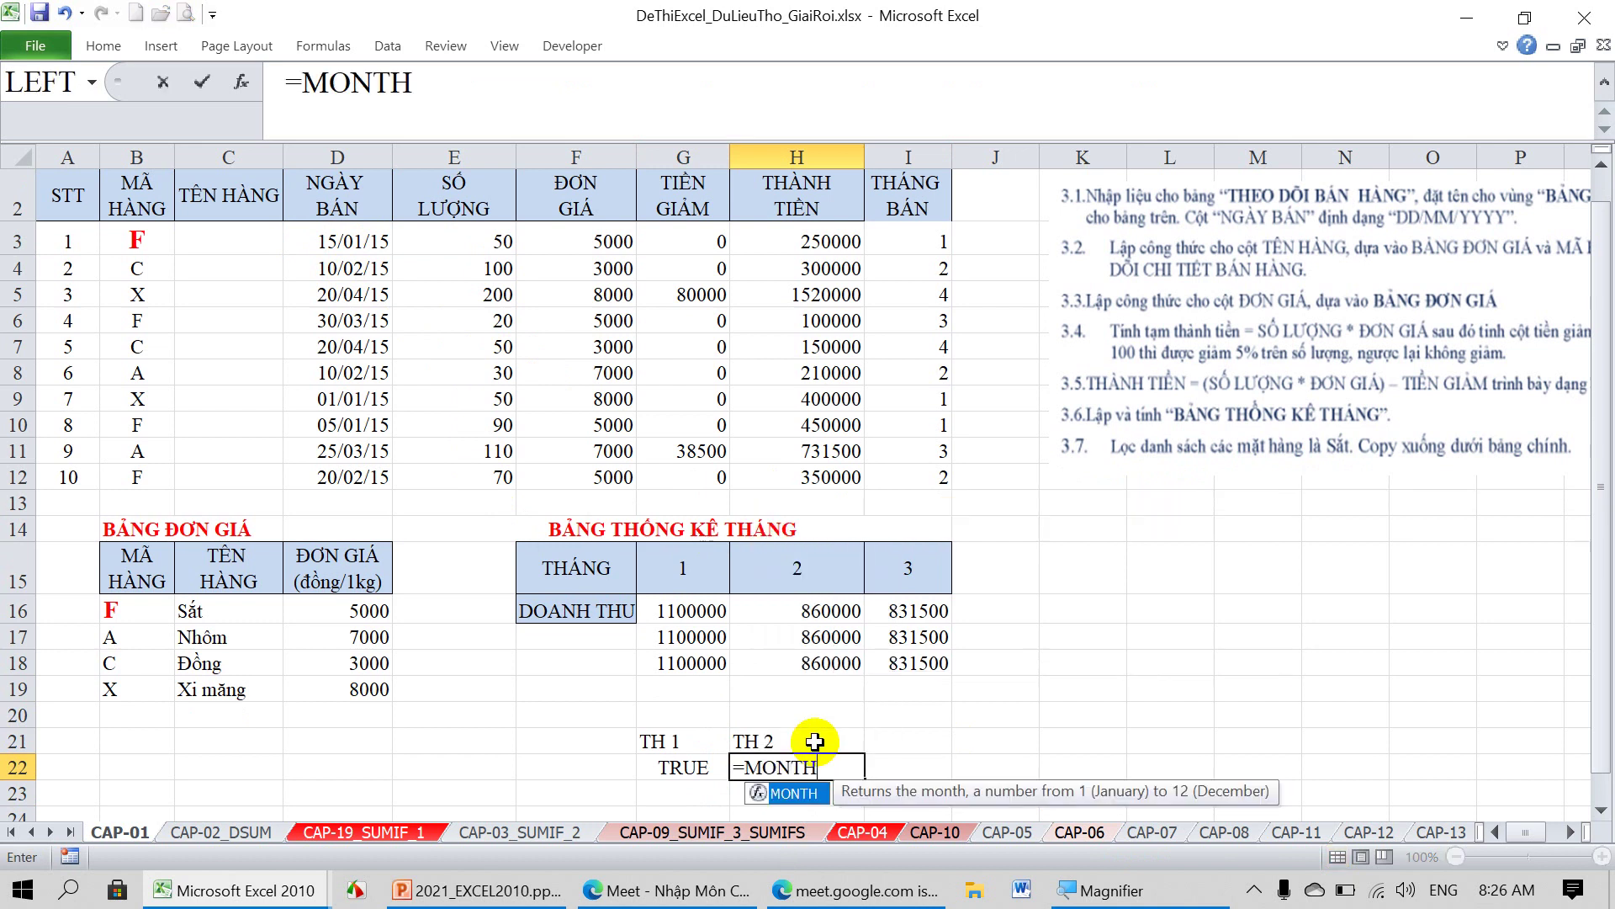
type("(")
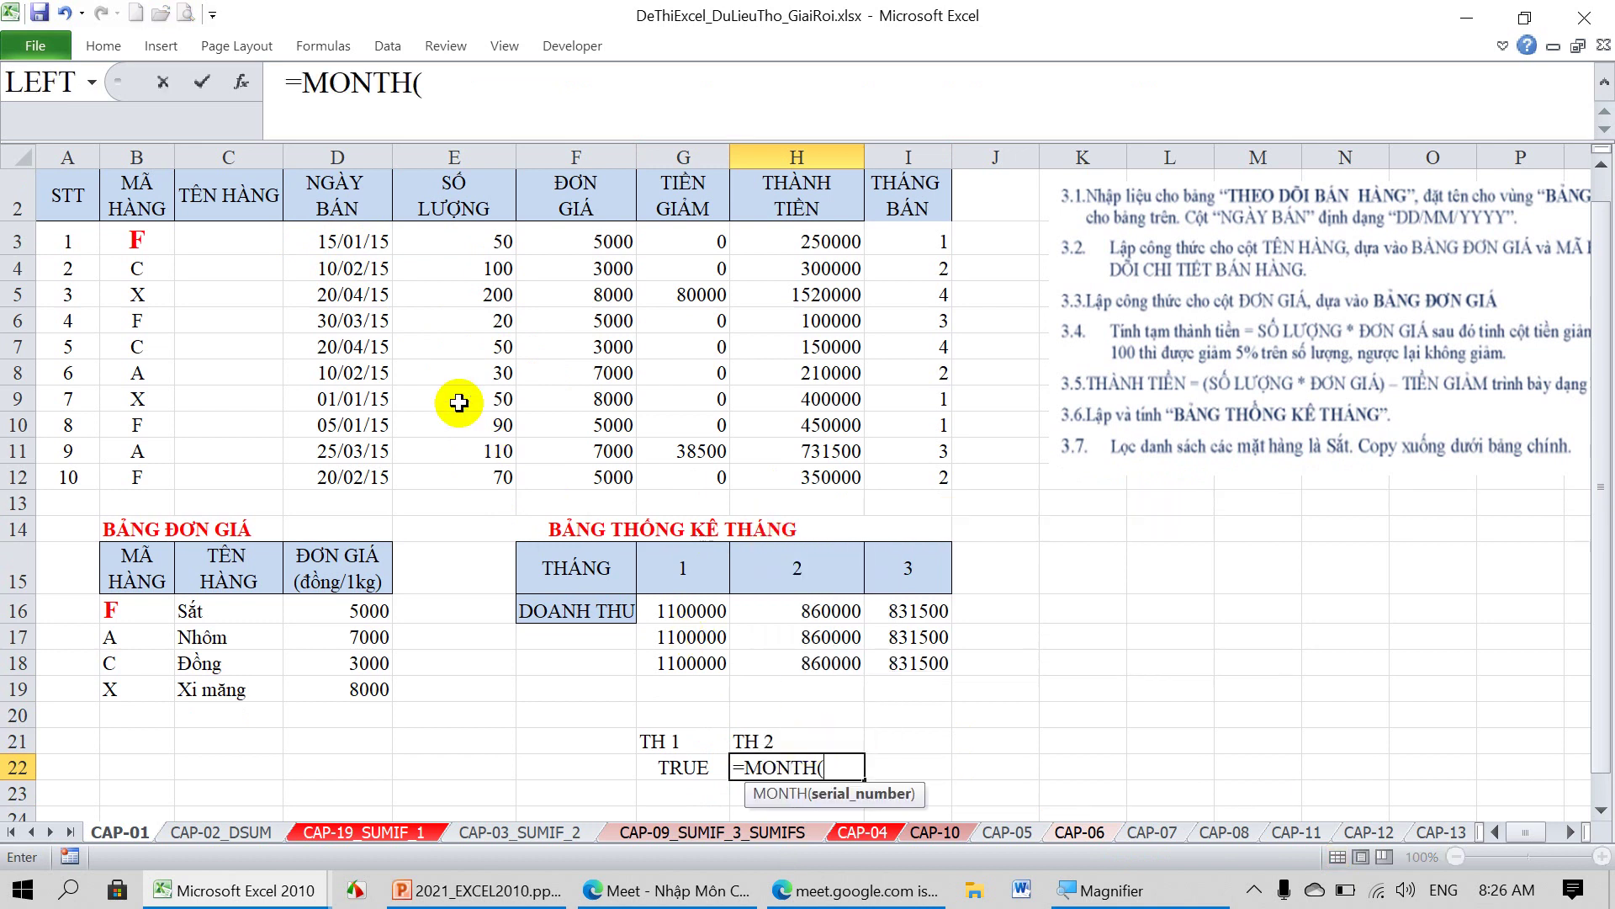
left_click(337, 237)
type(")=2")
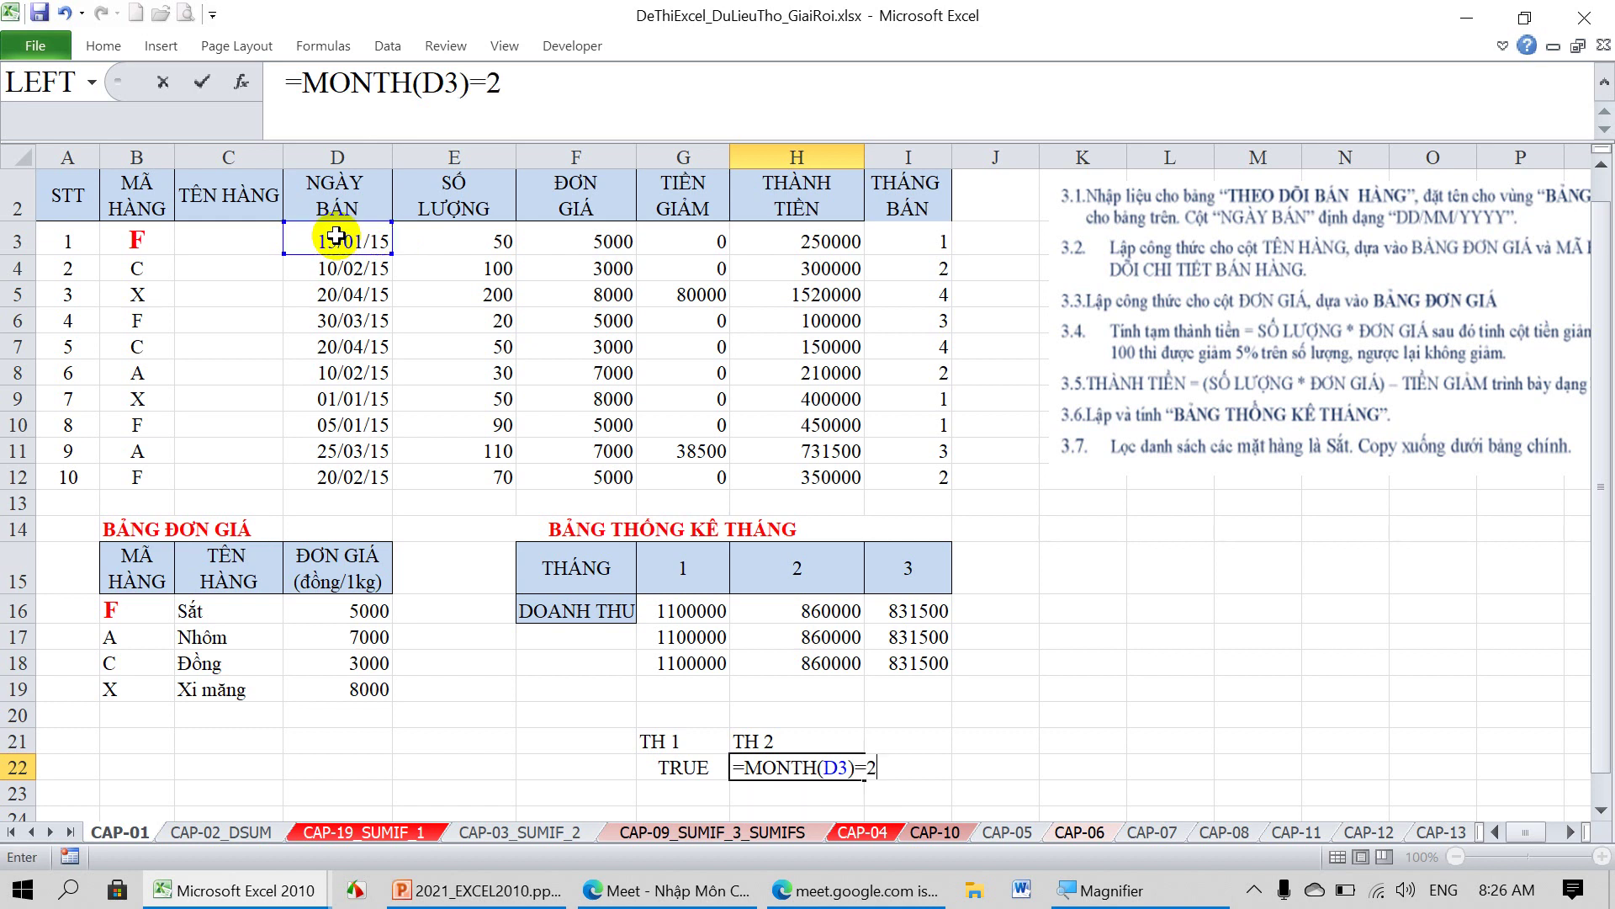
key("Return")
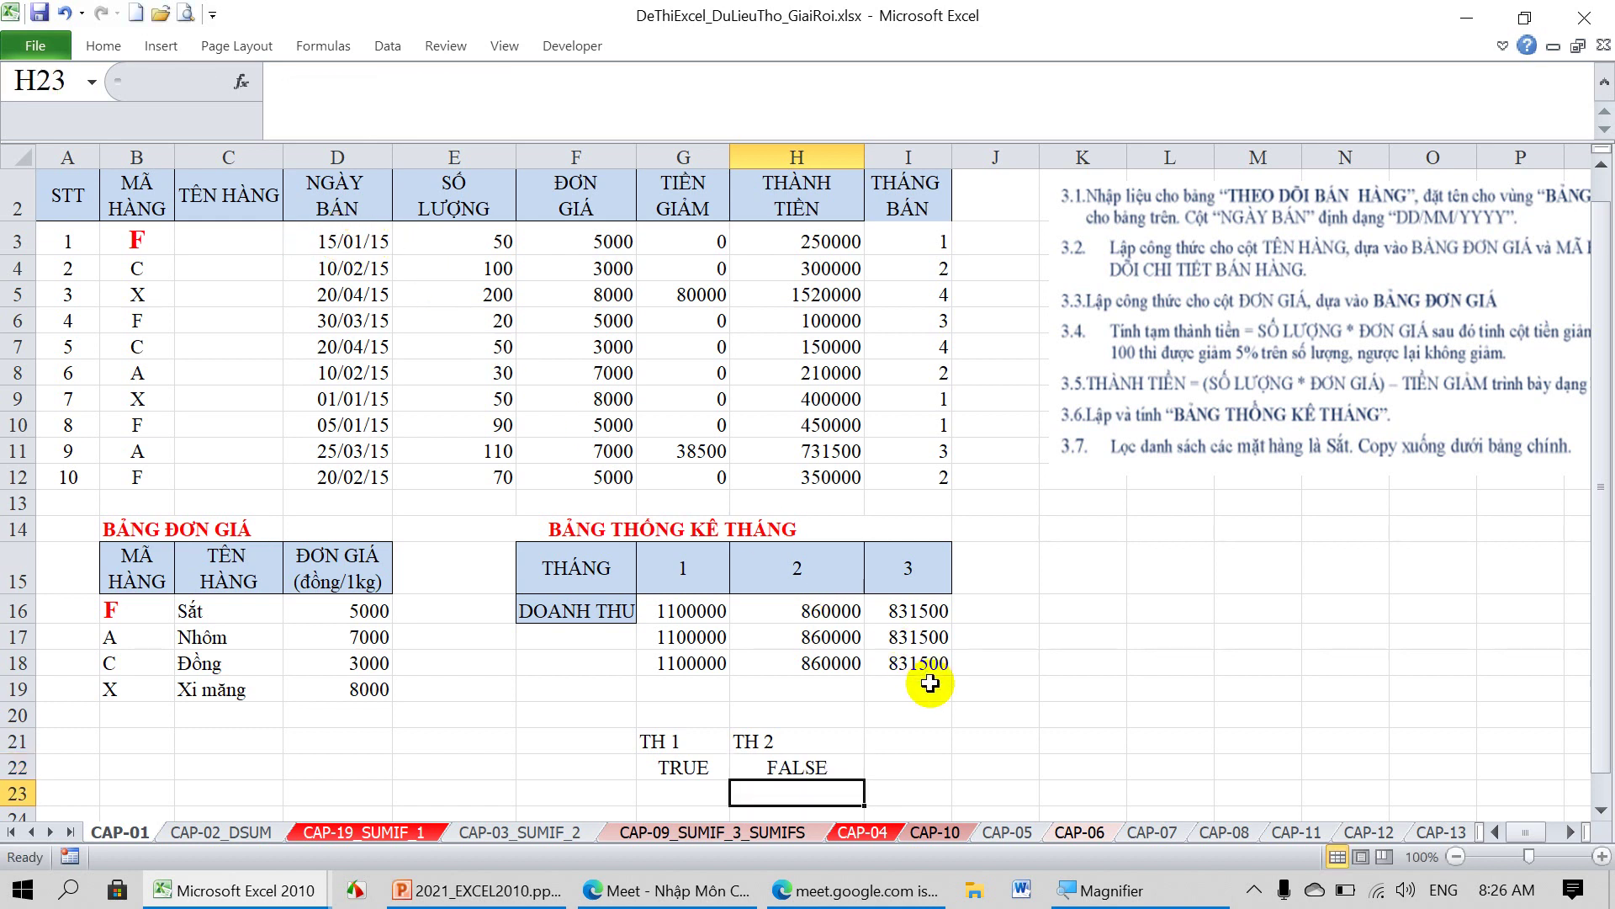
Label I21 'TH 3' and enter a MONTH(D3) test in I22.
left_click(910, 740)
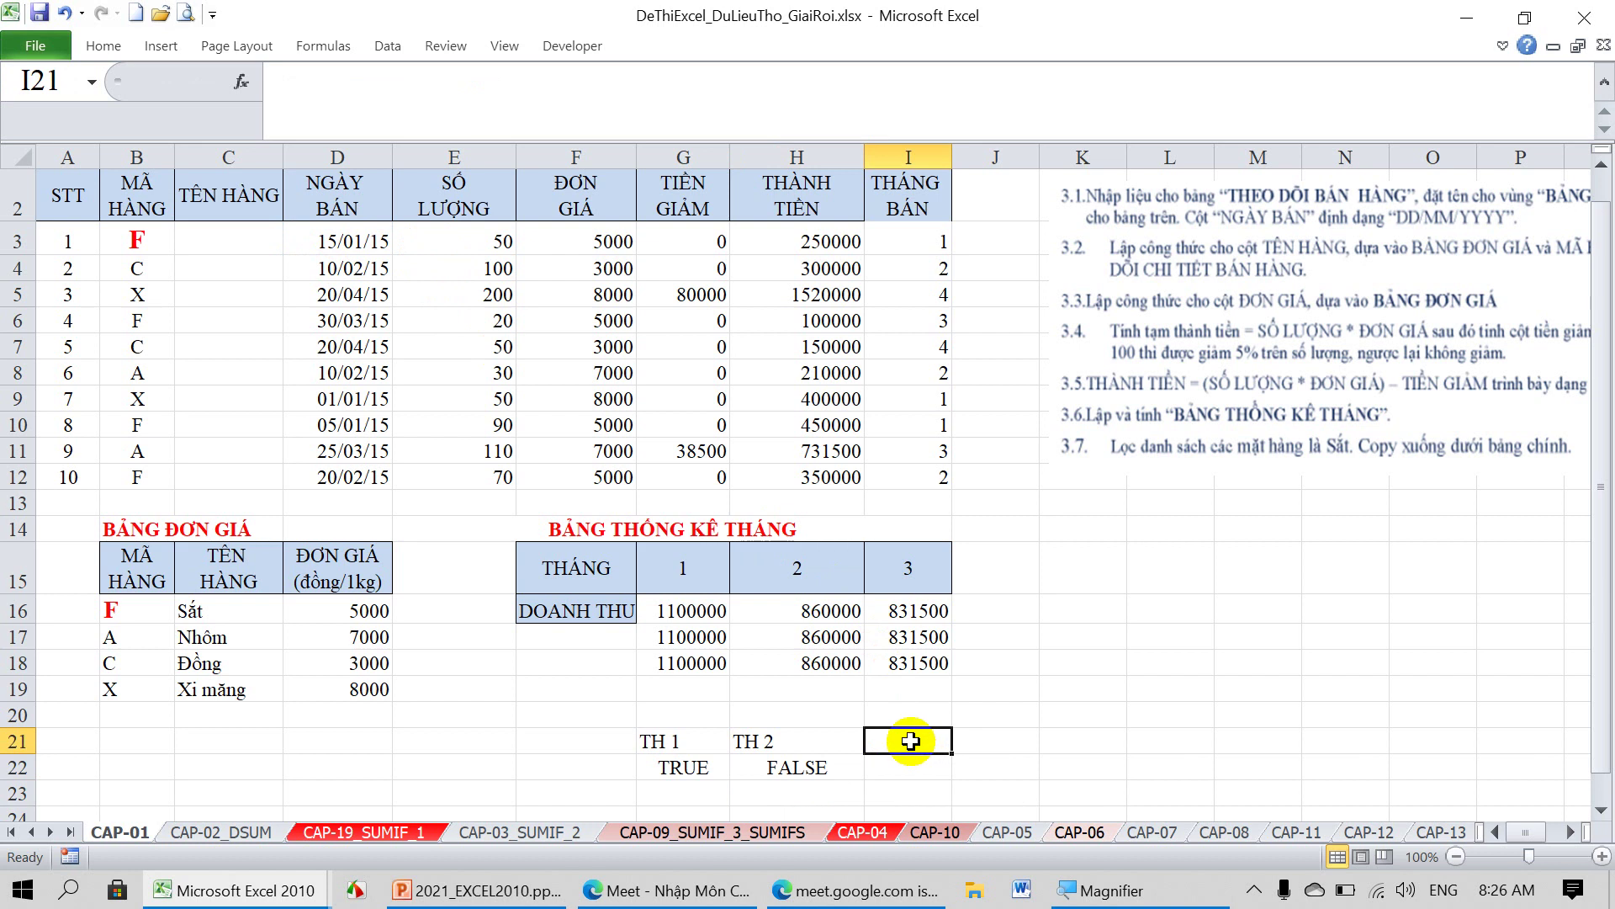
type("TH 3")
key("Return")
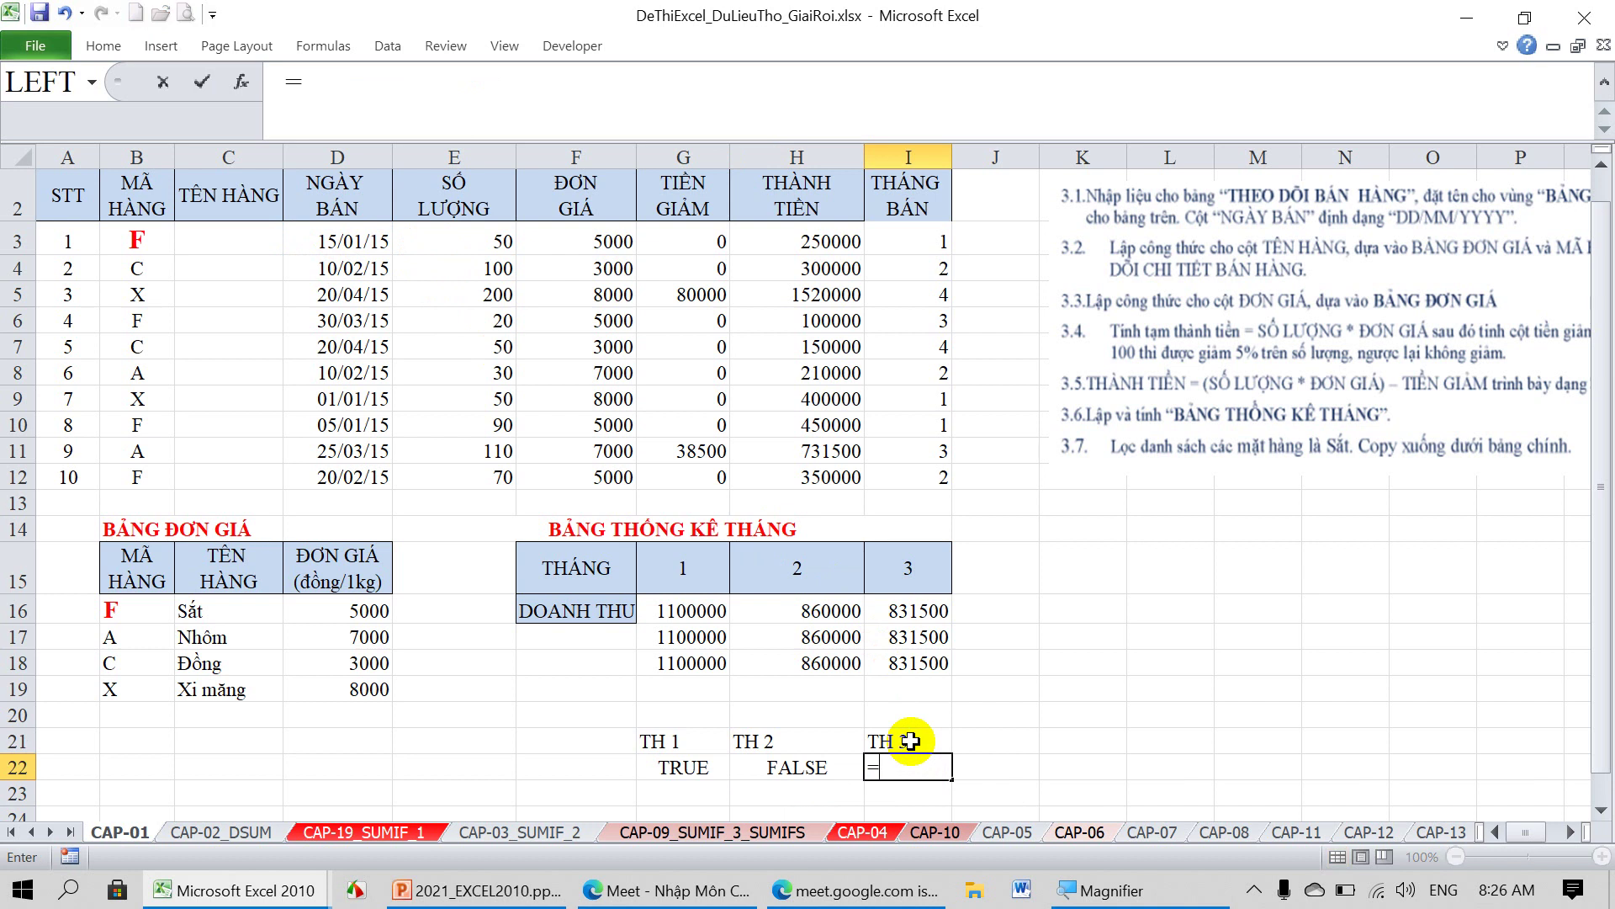
type("MONTH(")
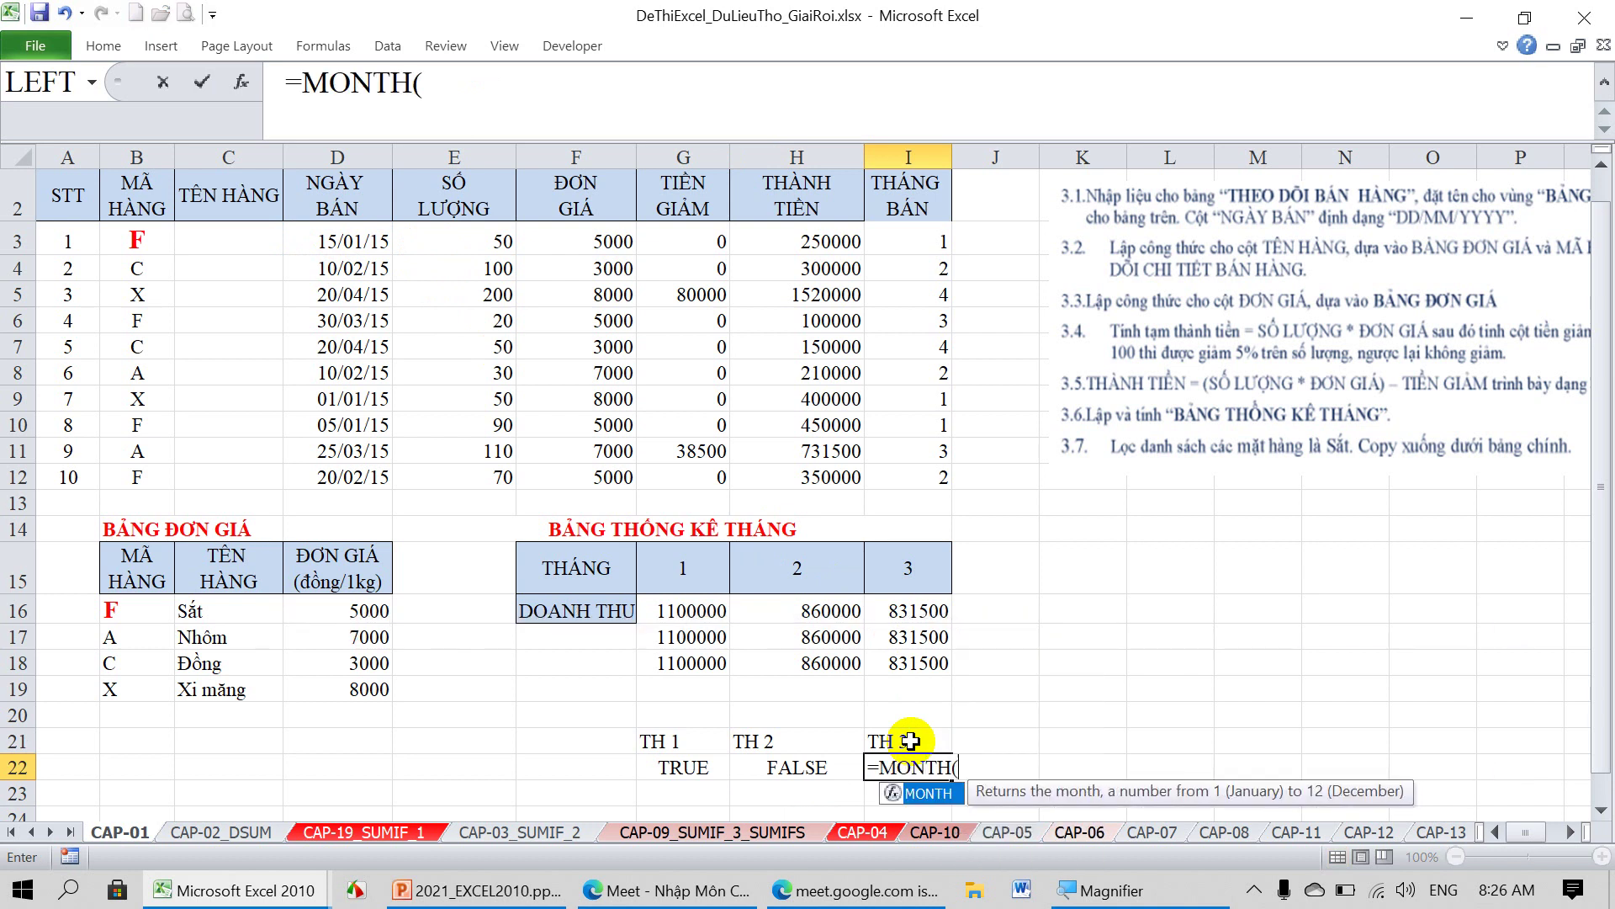
left_click(337, 241)
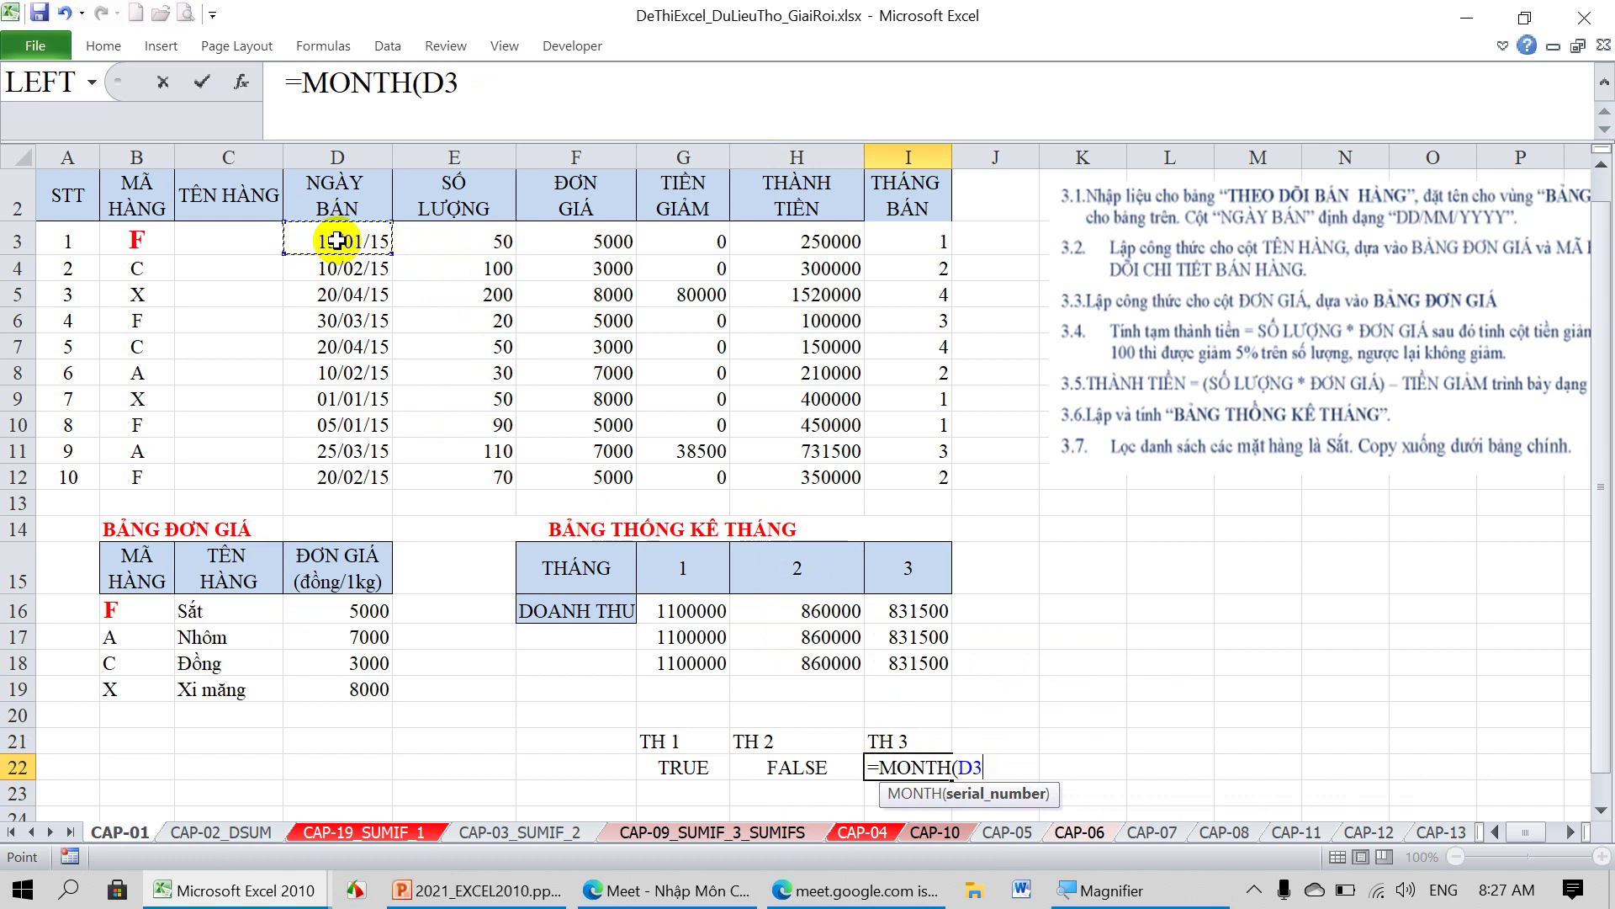
type(")=3")
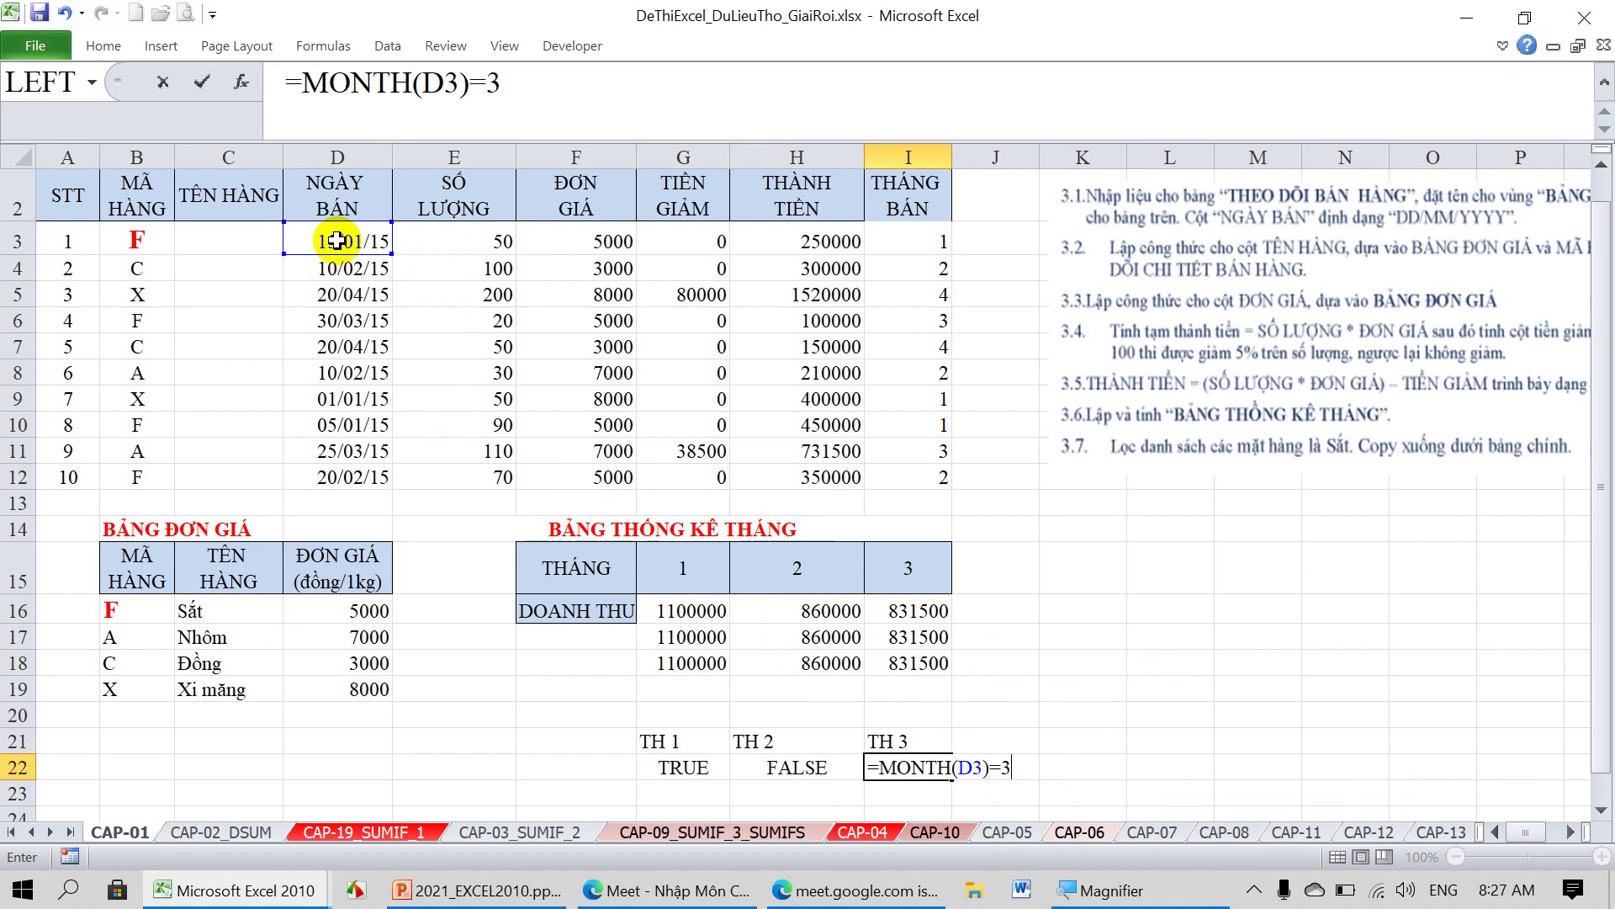
key("Return")
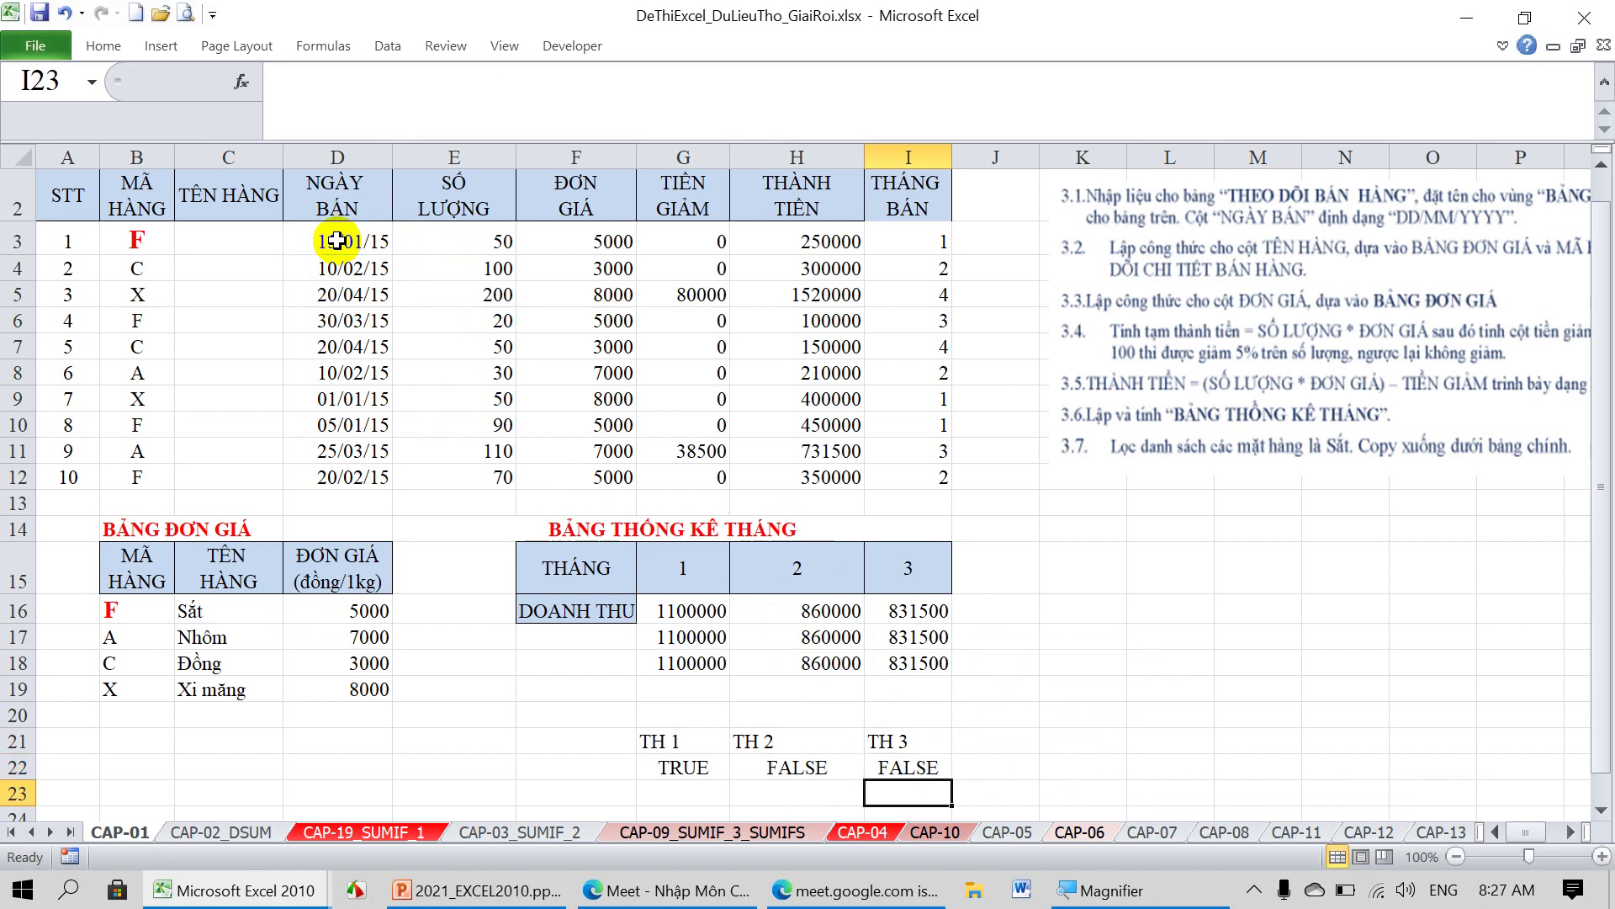
mouse_move(676, 740)
left_mouse_down()
mouse_move(688, 763)
mouse_move(775, 761)
left_mouse_up()
Start =DSUM( in G19 with the absolute sales table $A$2:$H$12 as database.
left_click_drag(903, 740, 903, 763)
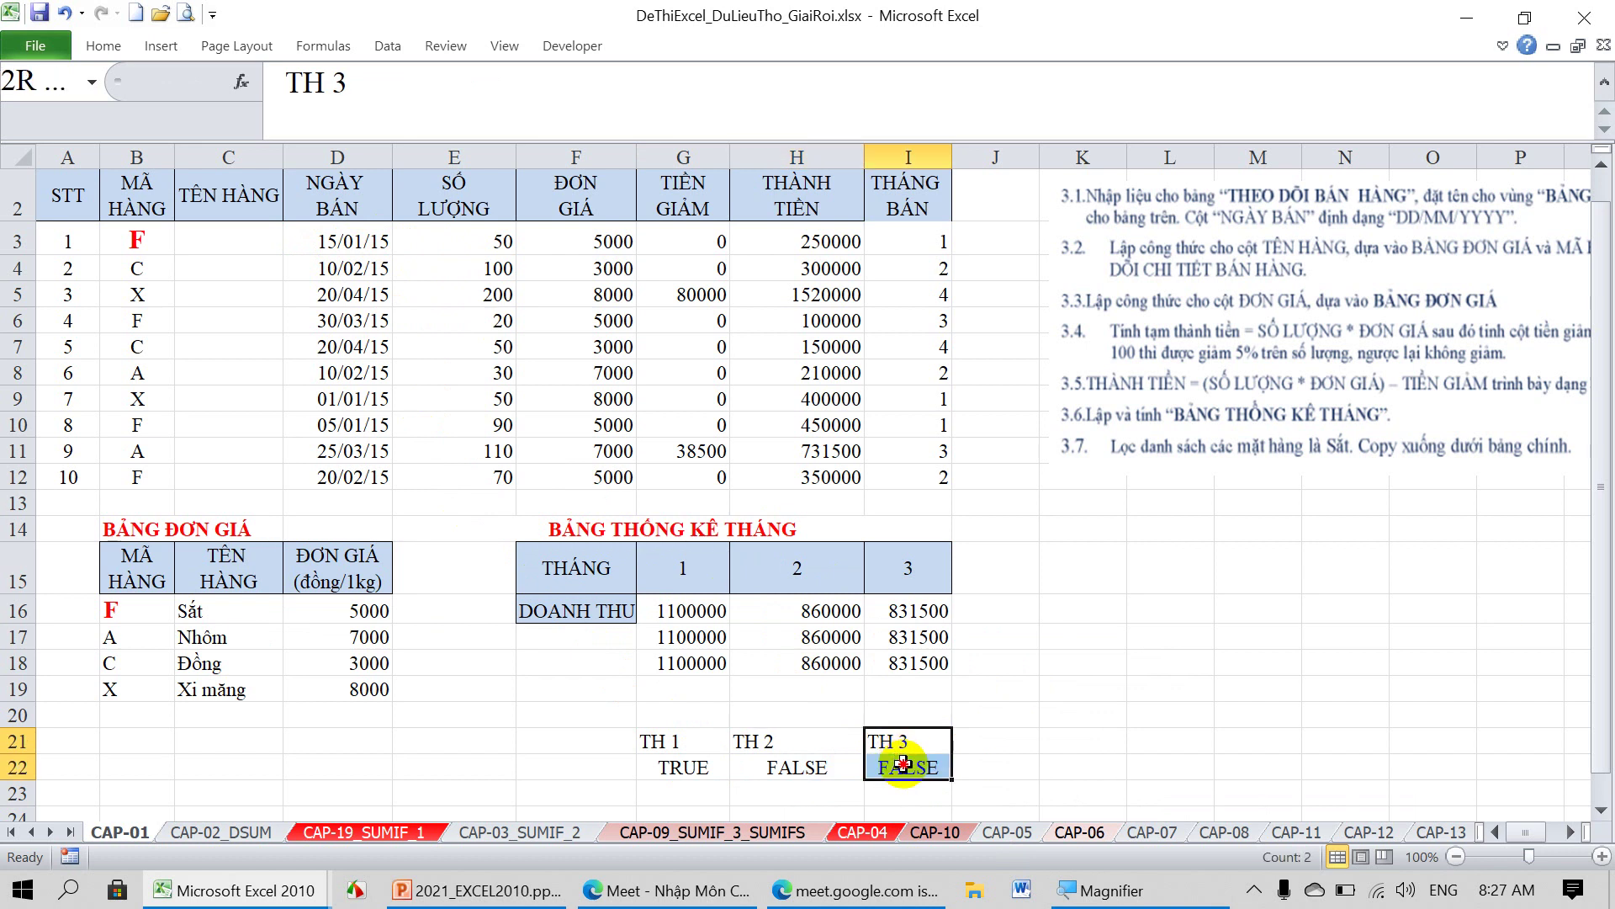
left_click(683, 695)
type("=DSUM")
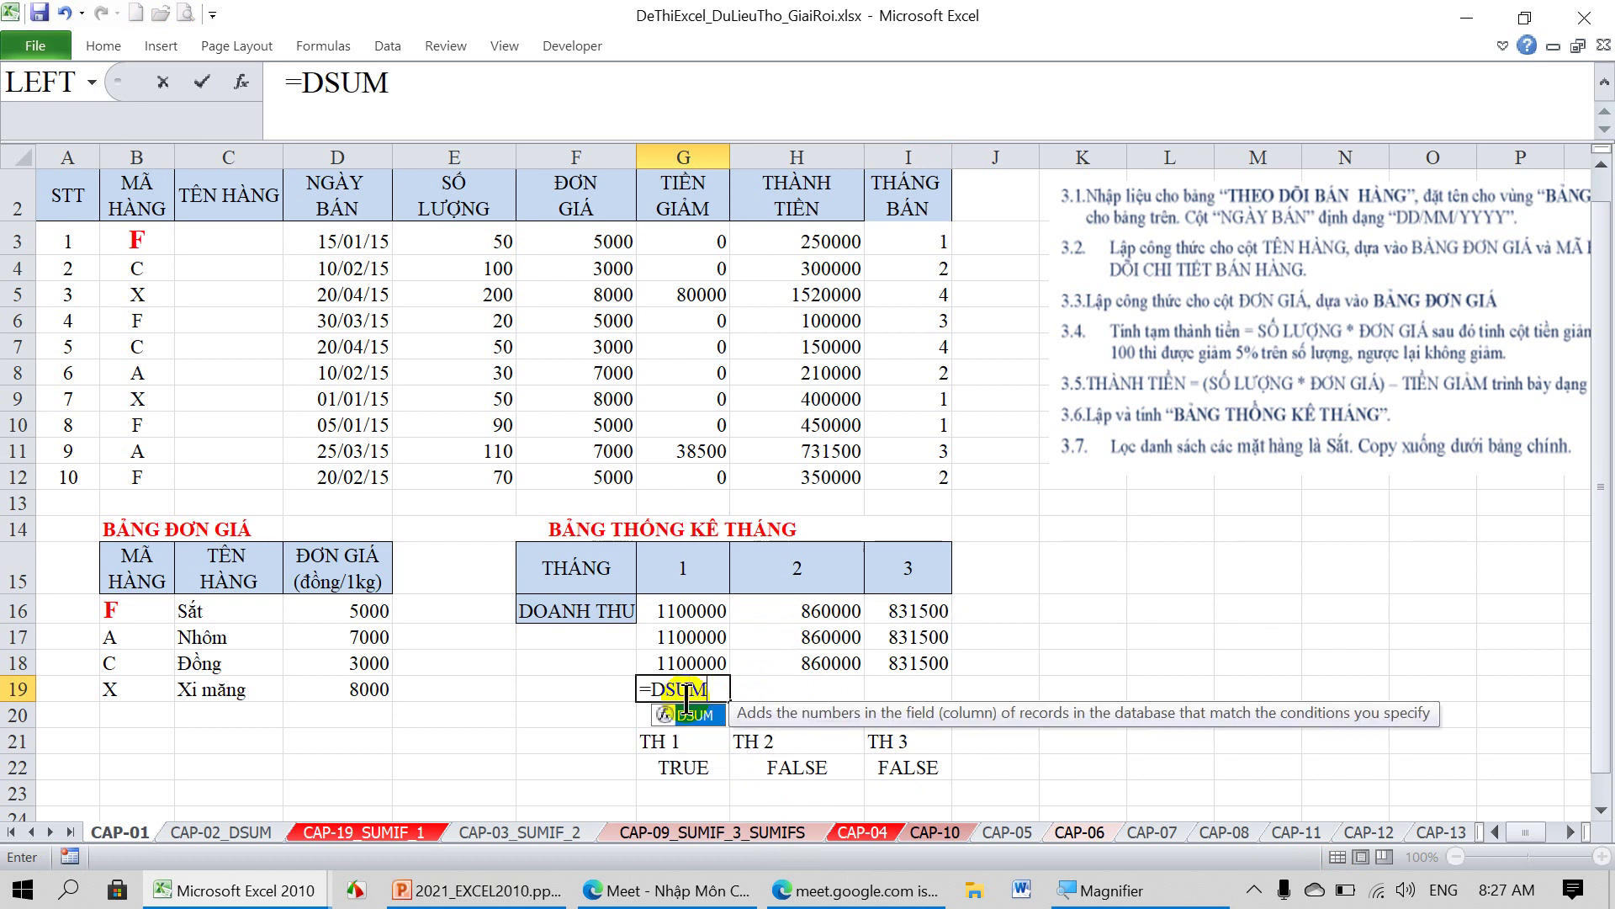
type("(")
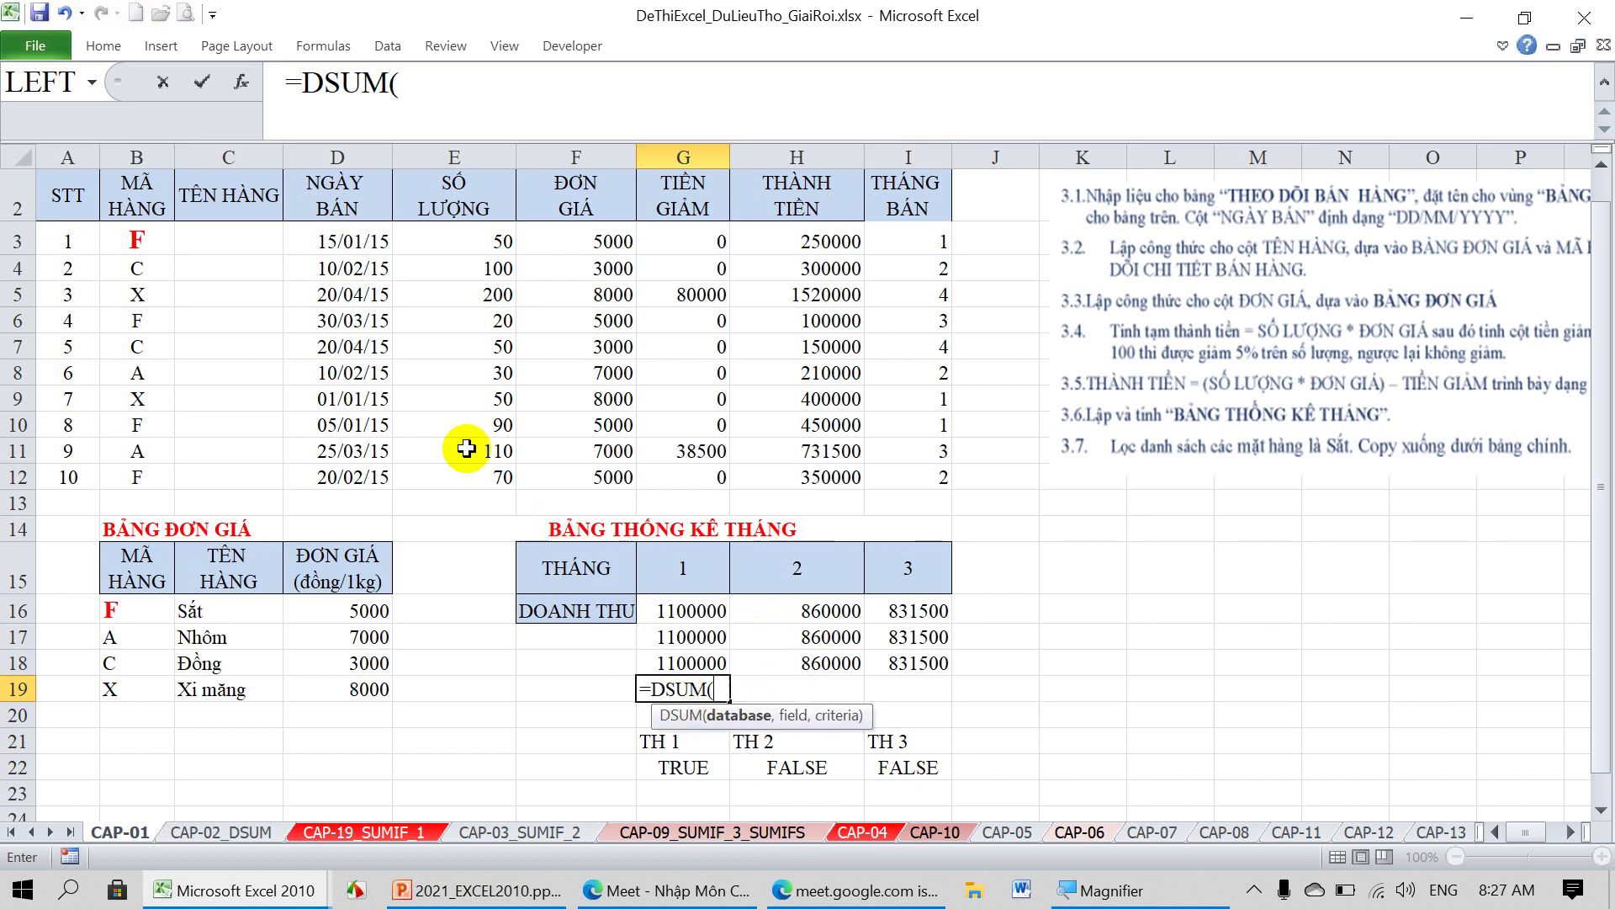
mouse_move(64, 196)
left_mouse_down()
mouse_move(884, 424)
mouse_move(882, 467)
mouse_move(841, 466)
left_mouse_up()
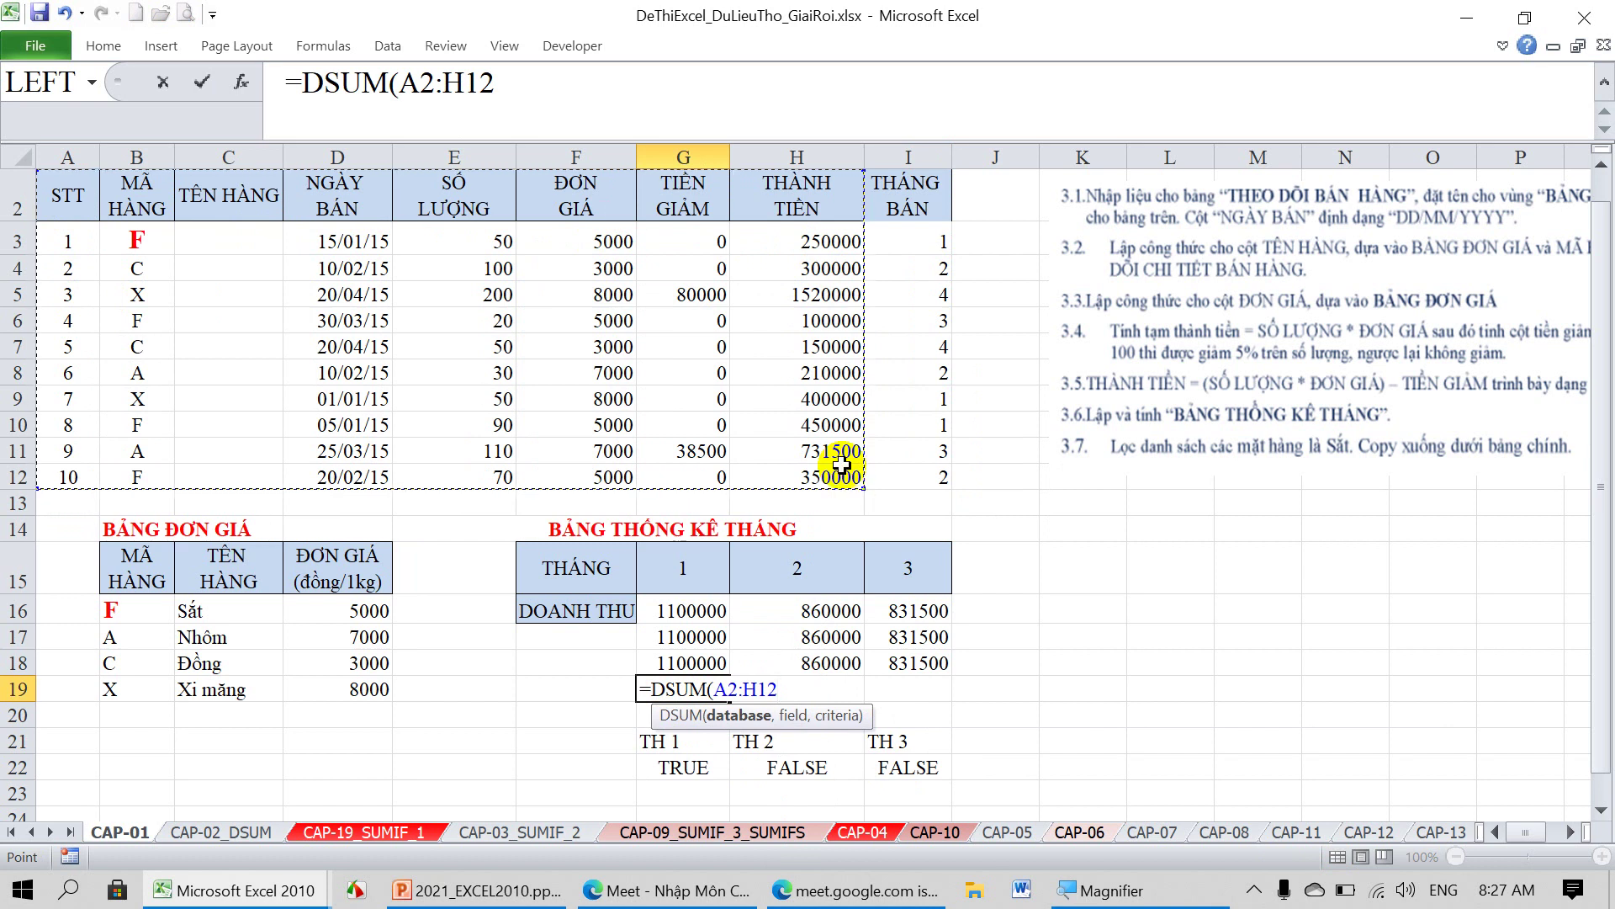
key("F4")
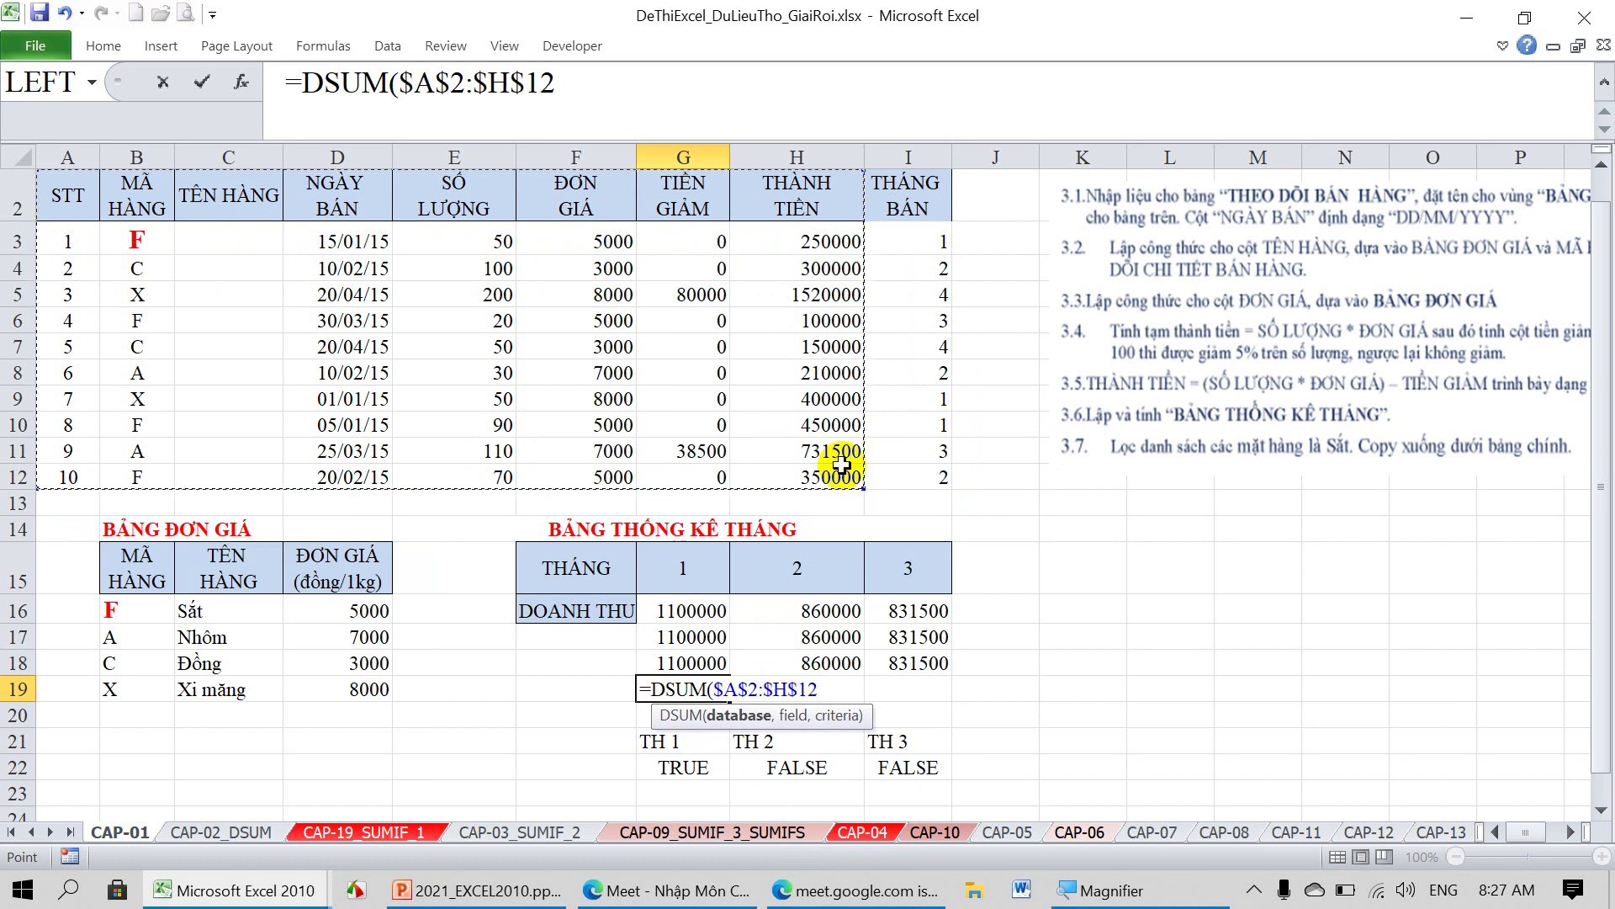
Add field $H$2 (THÀNH TIỀN) and criteria G21:G22, giving 1100000.
type(",")
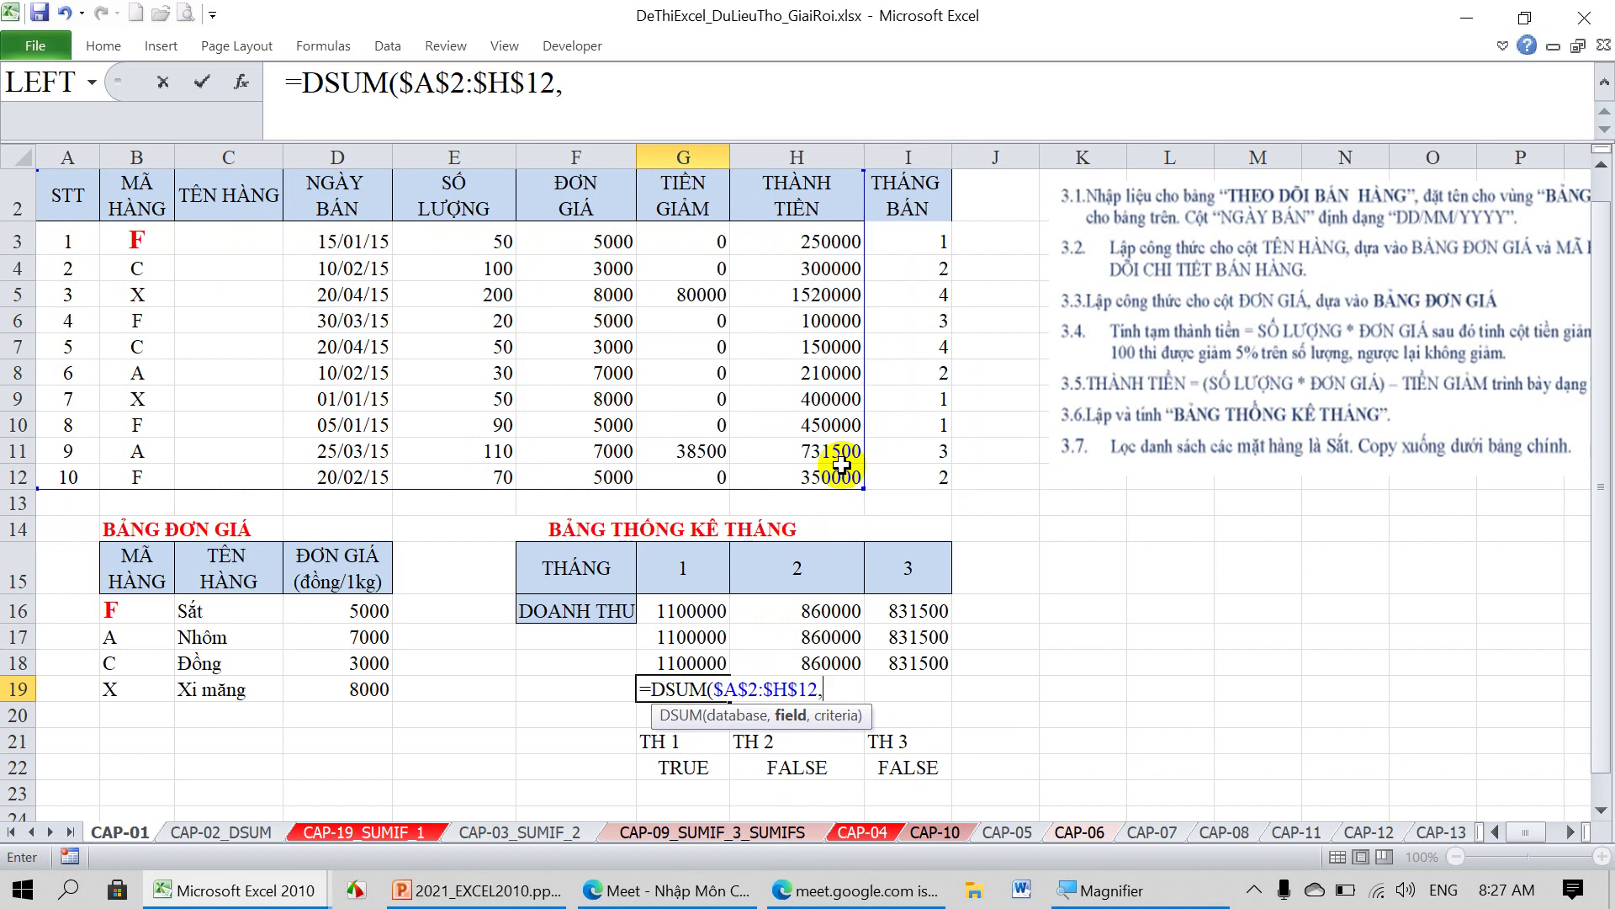
left_click(794, 199)
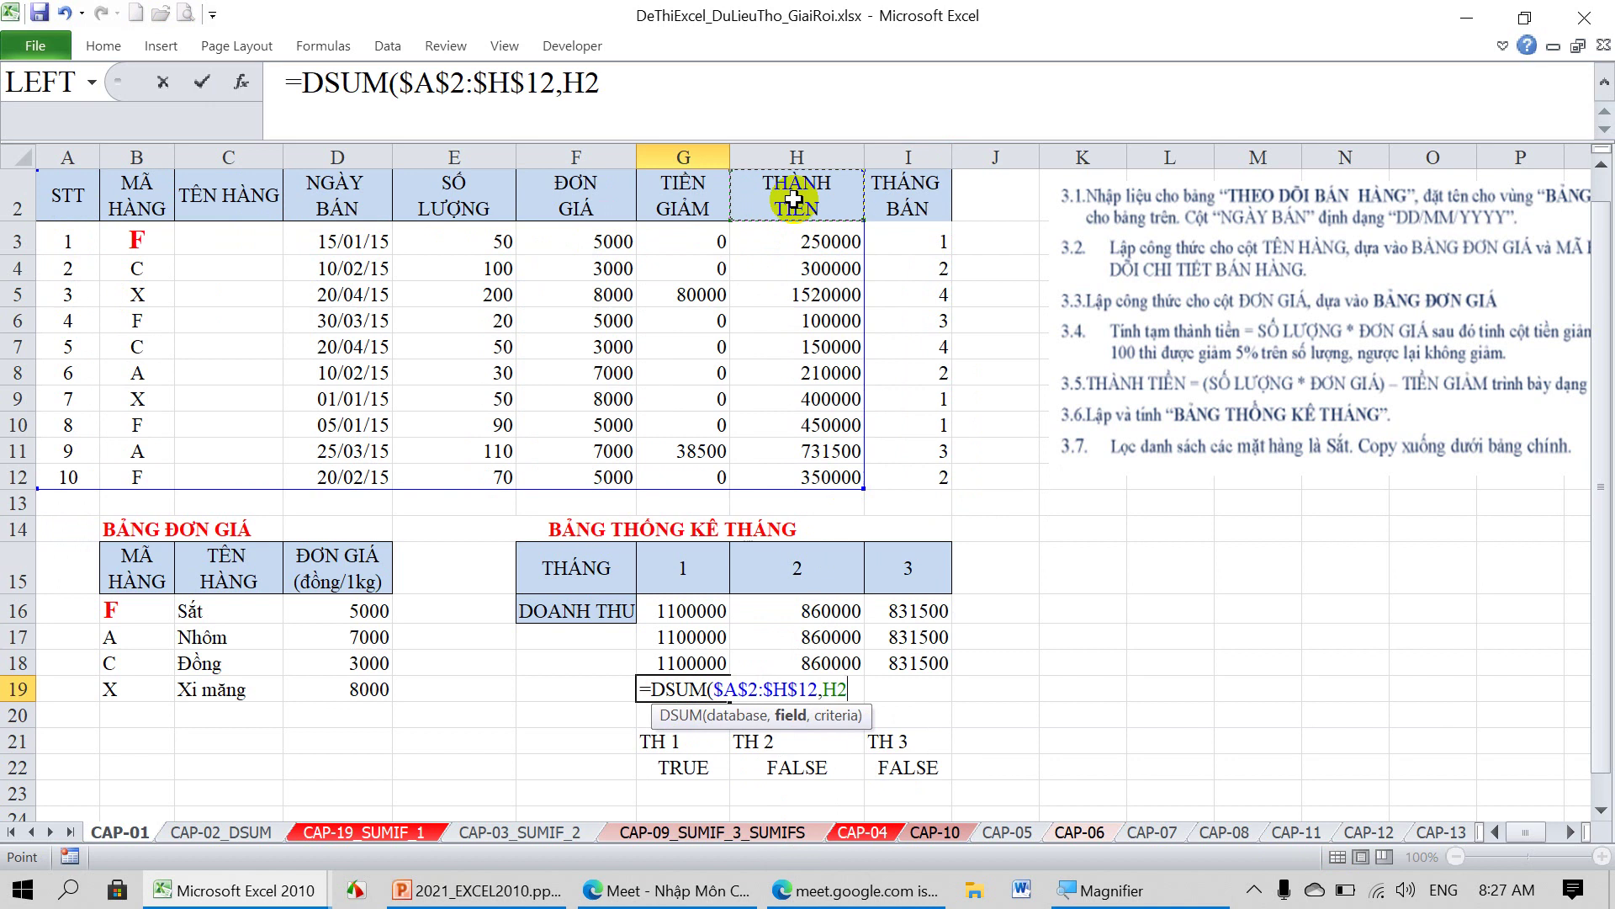
key("F4")
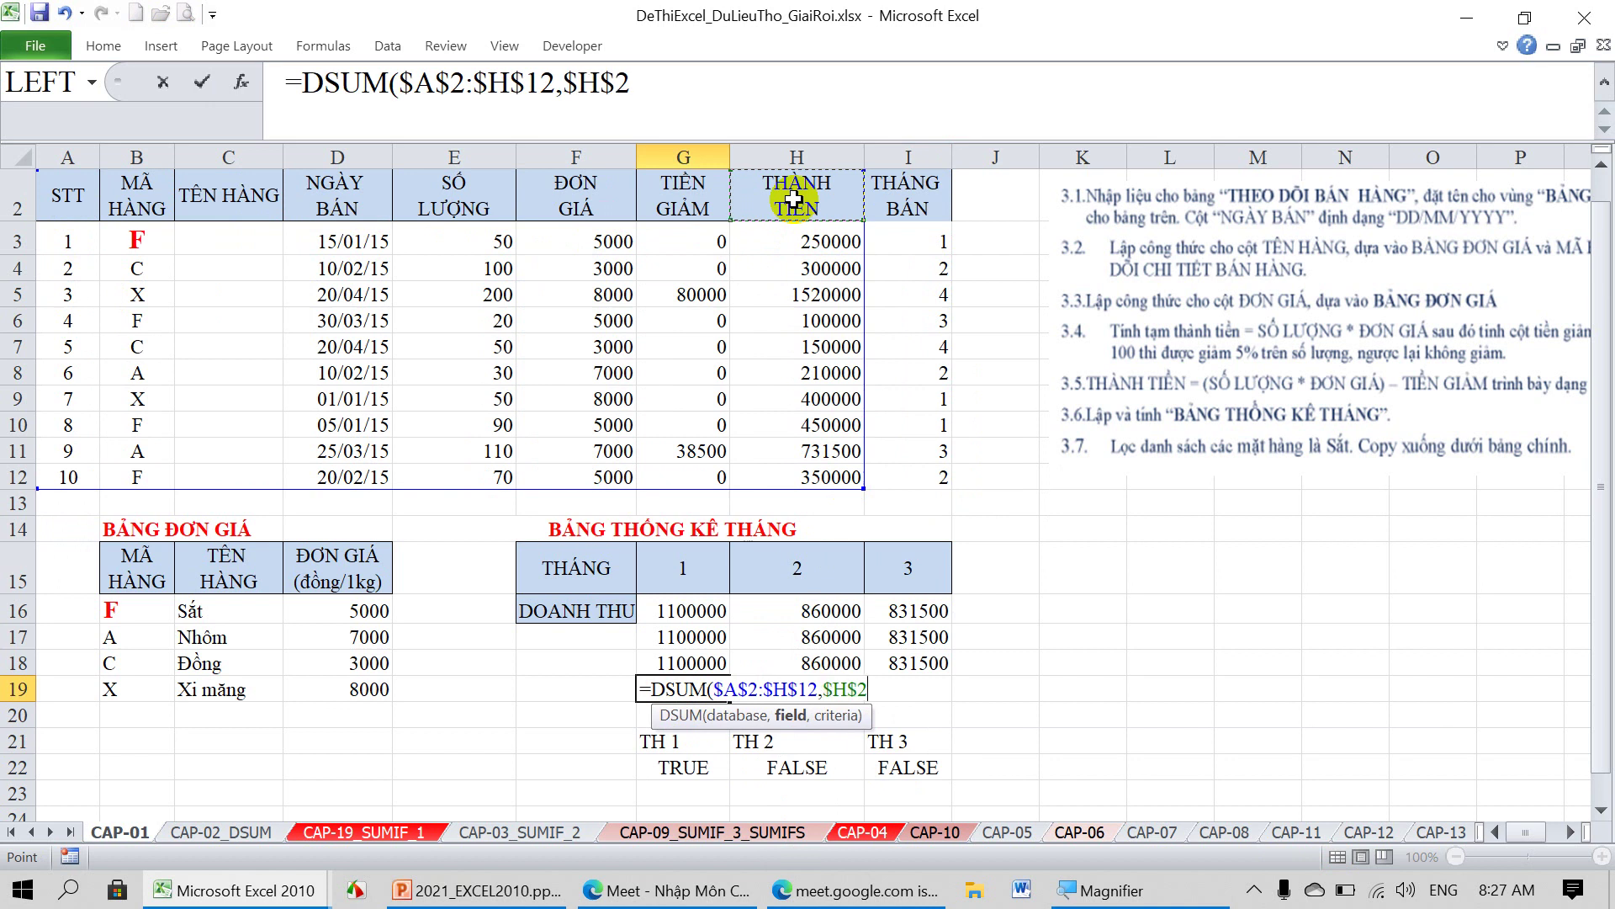
type(",")
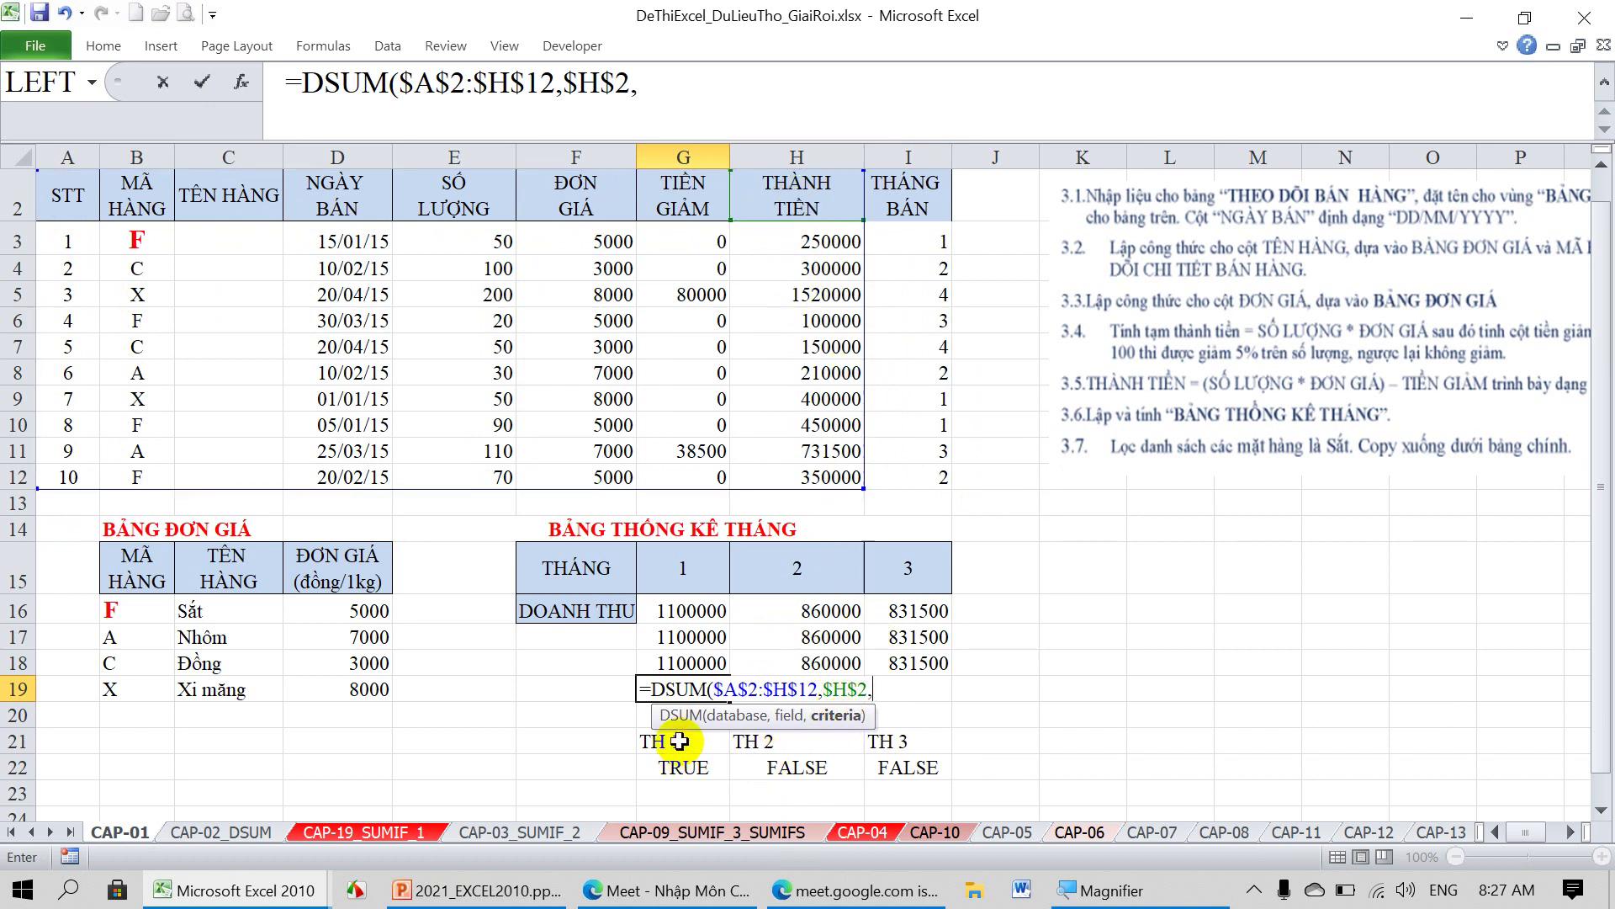
left_click_drag(679, 741, 679, 760)
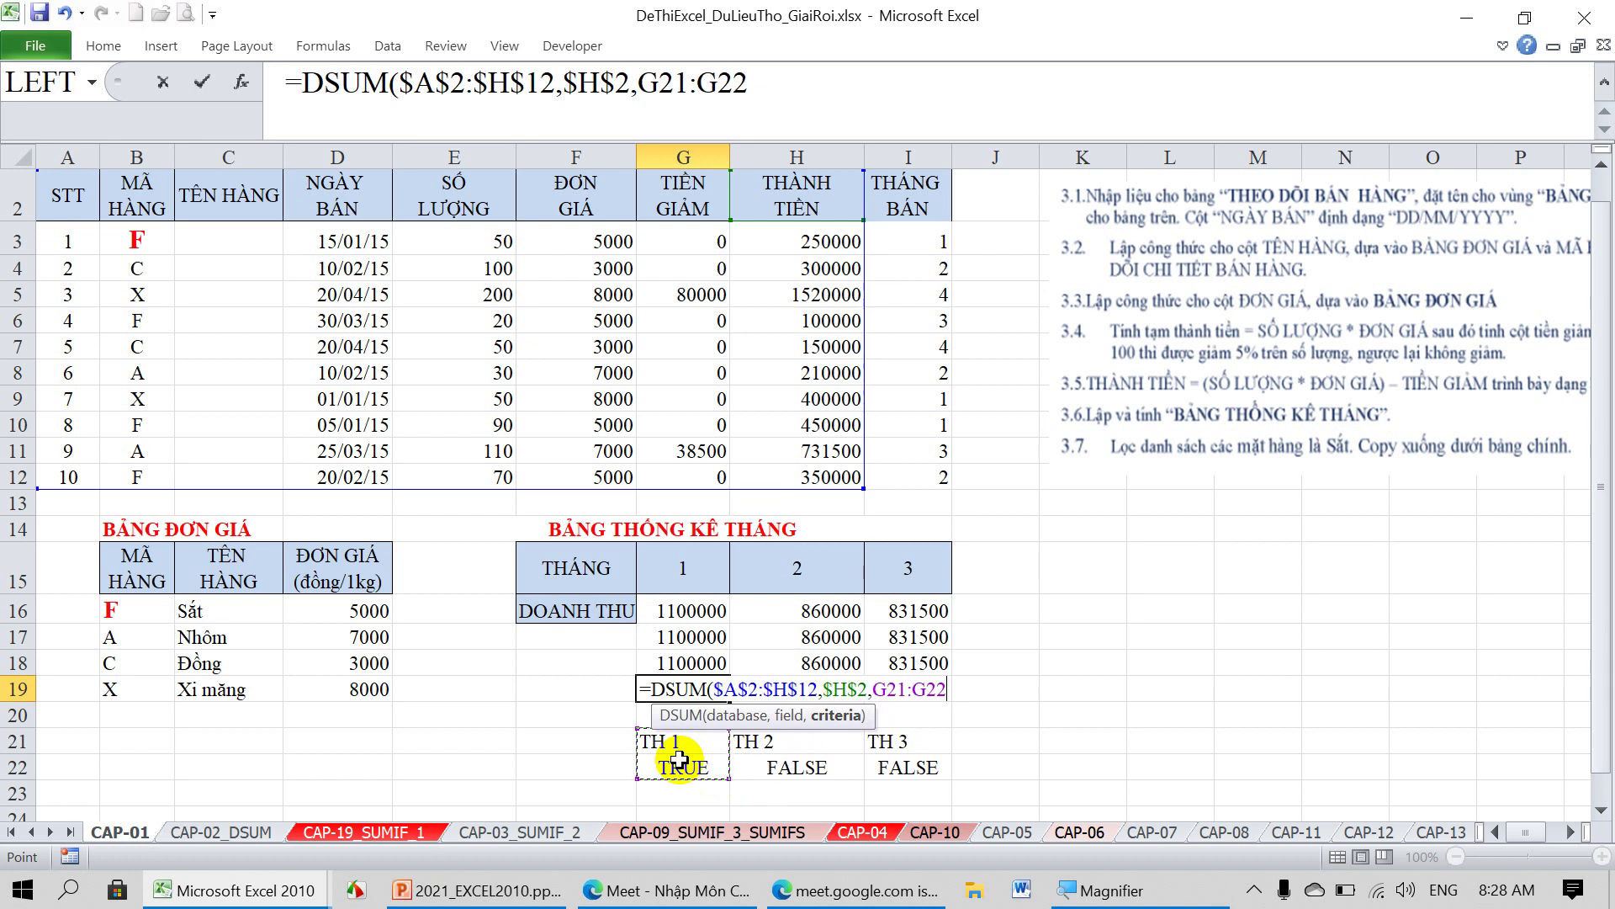
type(")")
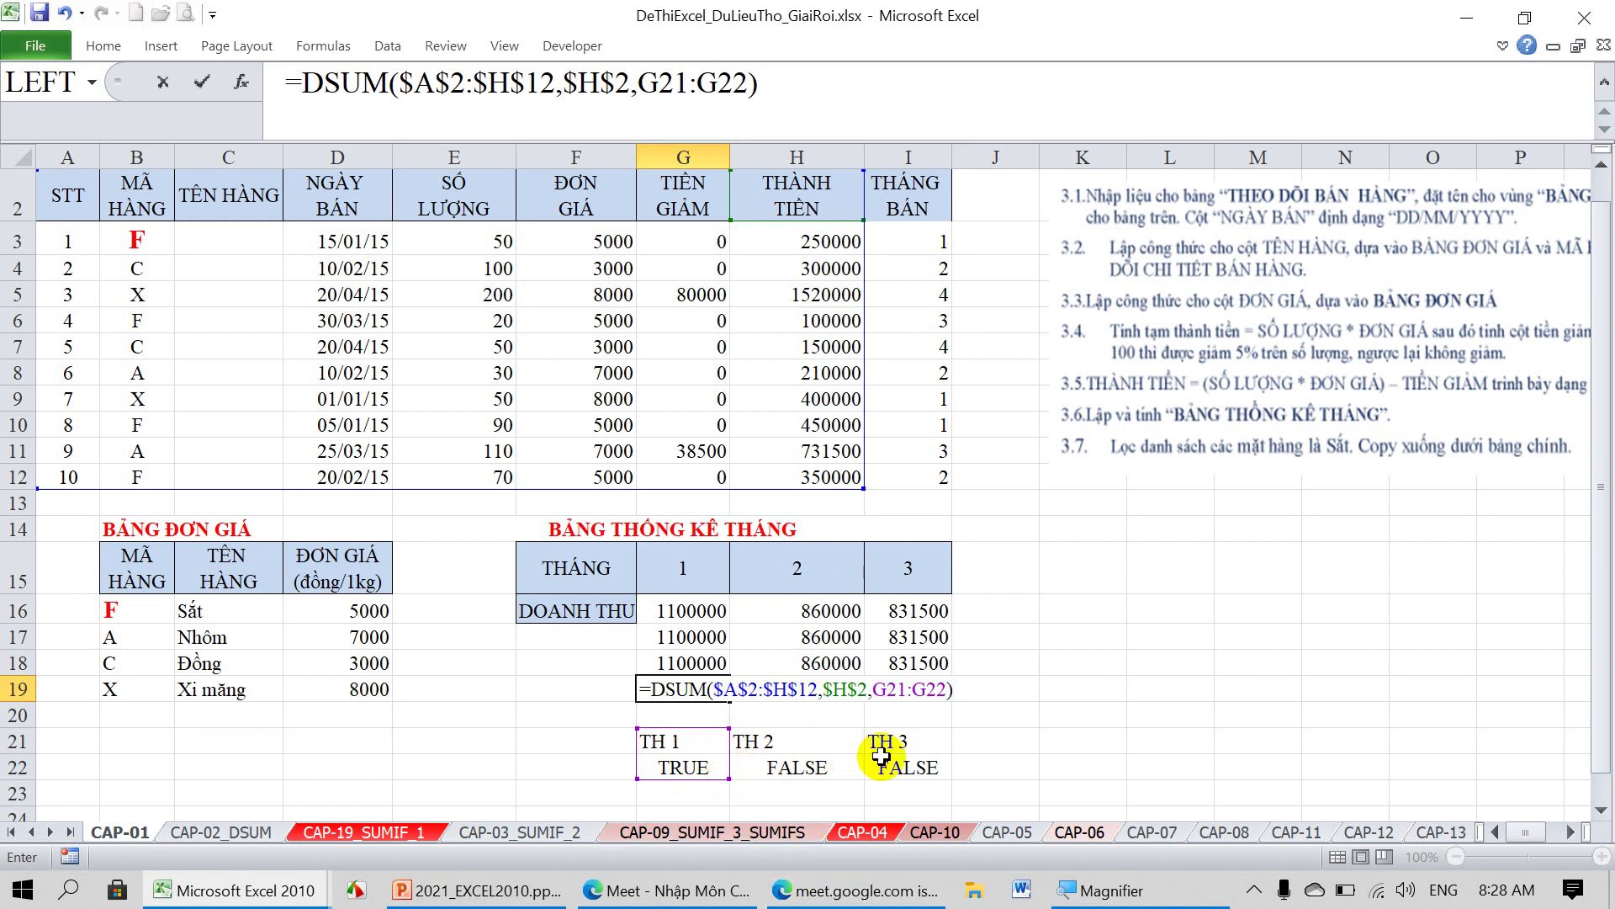
key("Return")
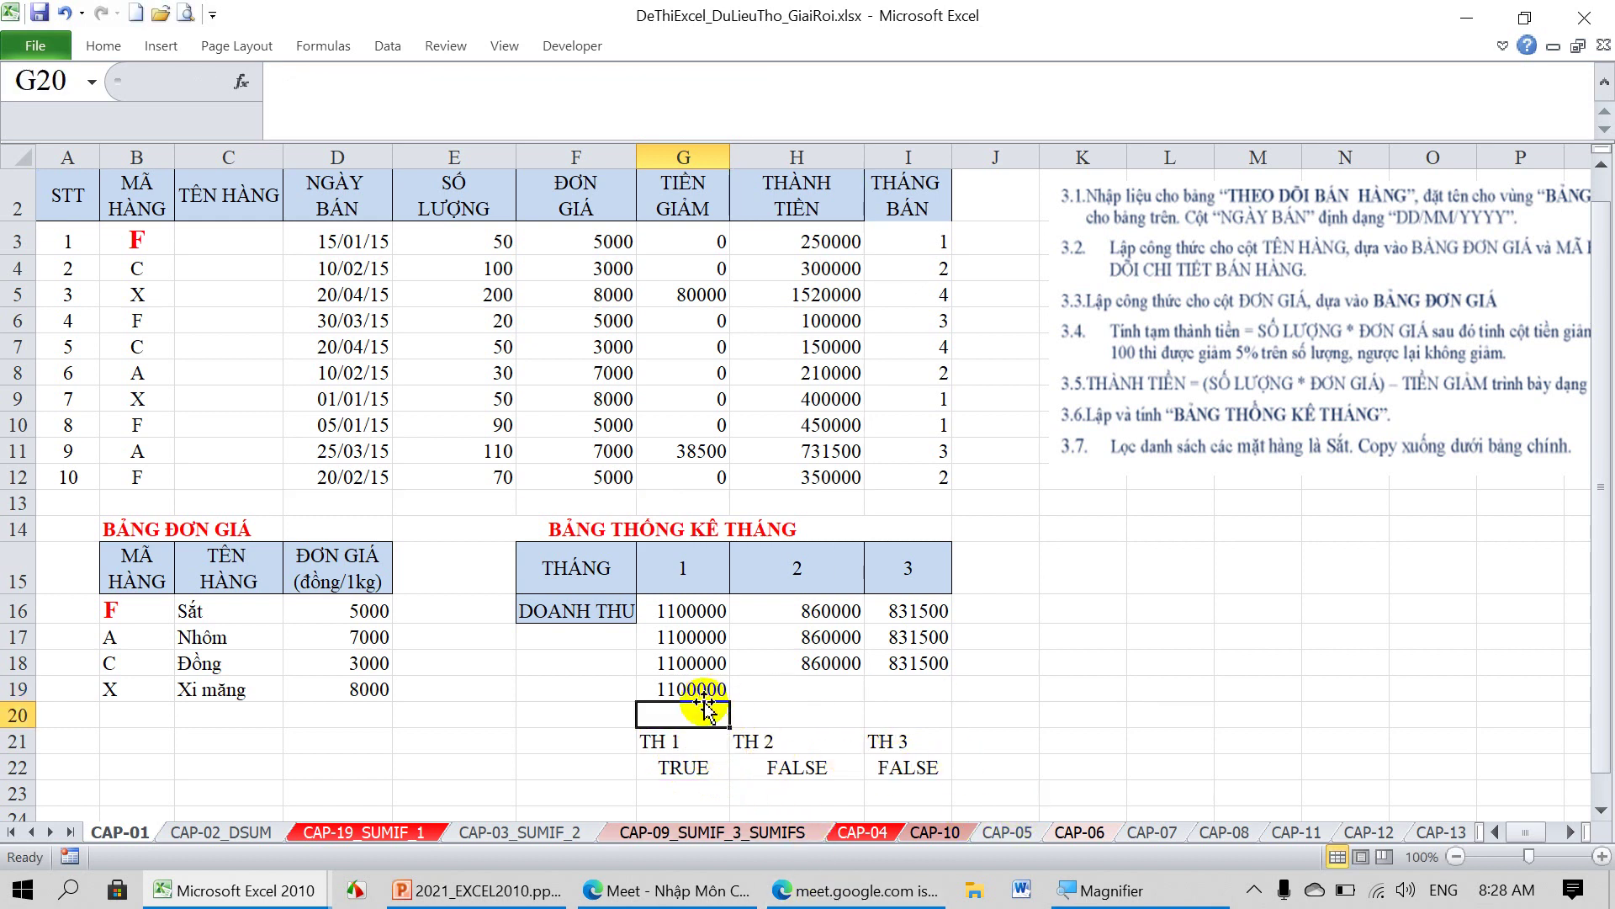
left_click(722, 695)
Fill the DSUM formula to I19 (860000, 831500) and compare formulas in G16–G19.
left_click_drag(730, 698, 921, 701)
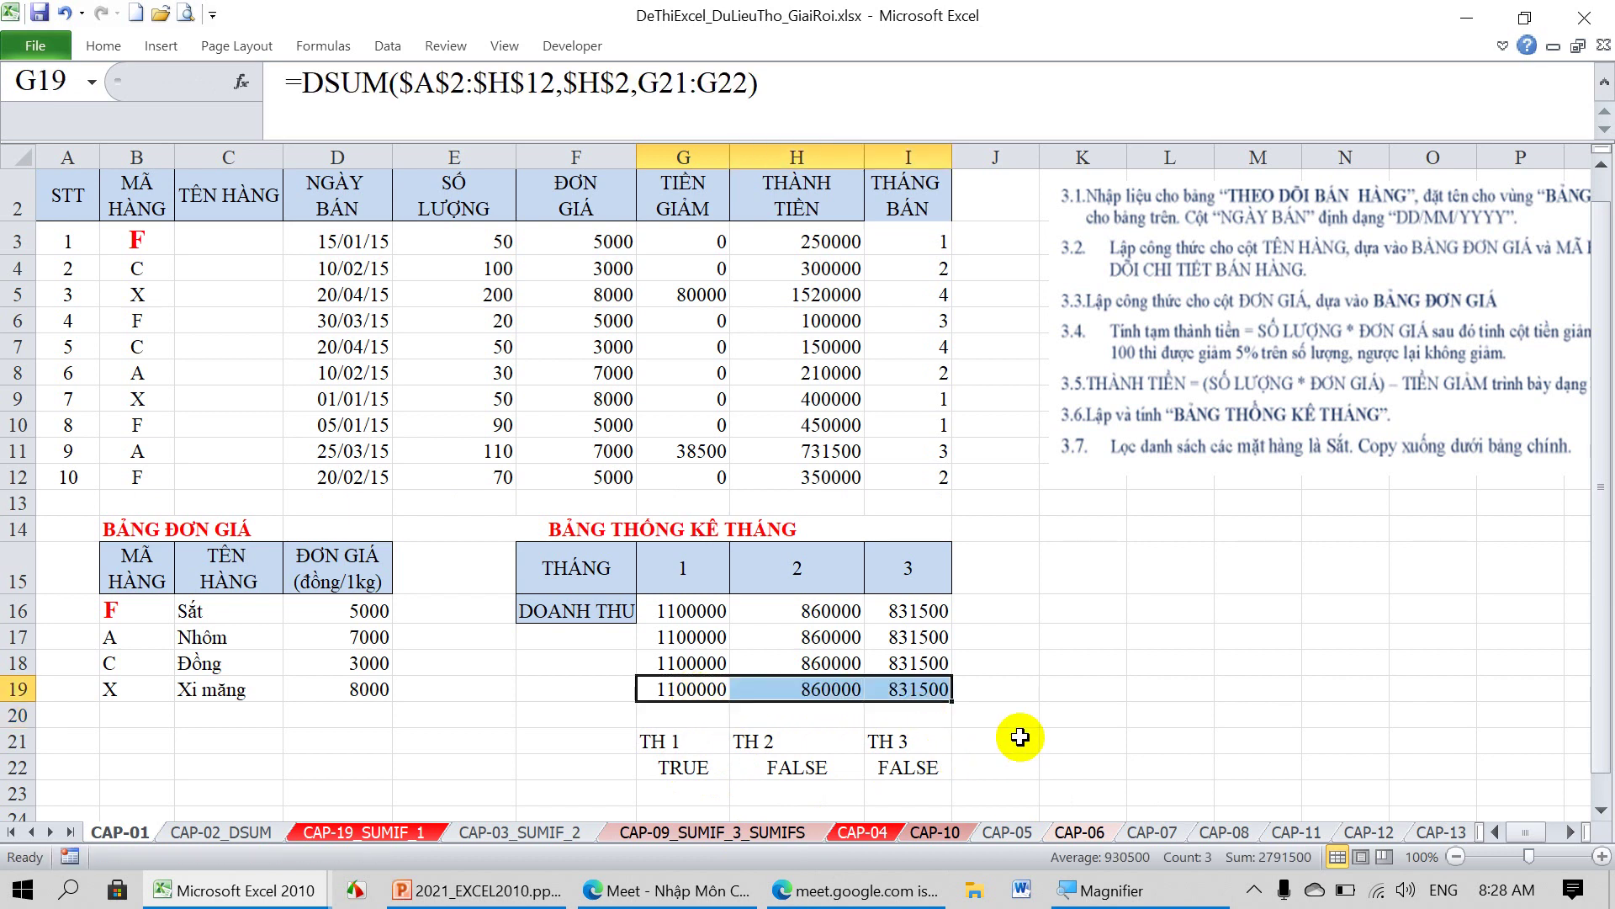
left_click(1065, 686)
left_click(701, 618)
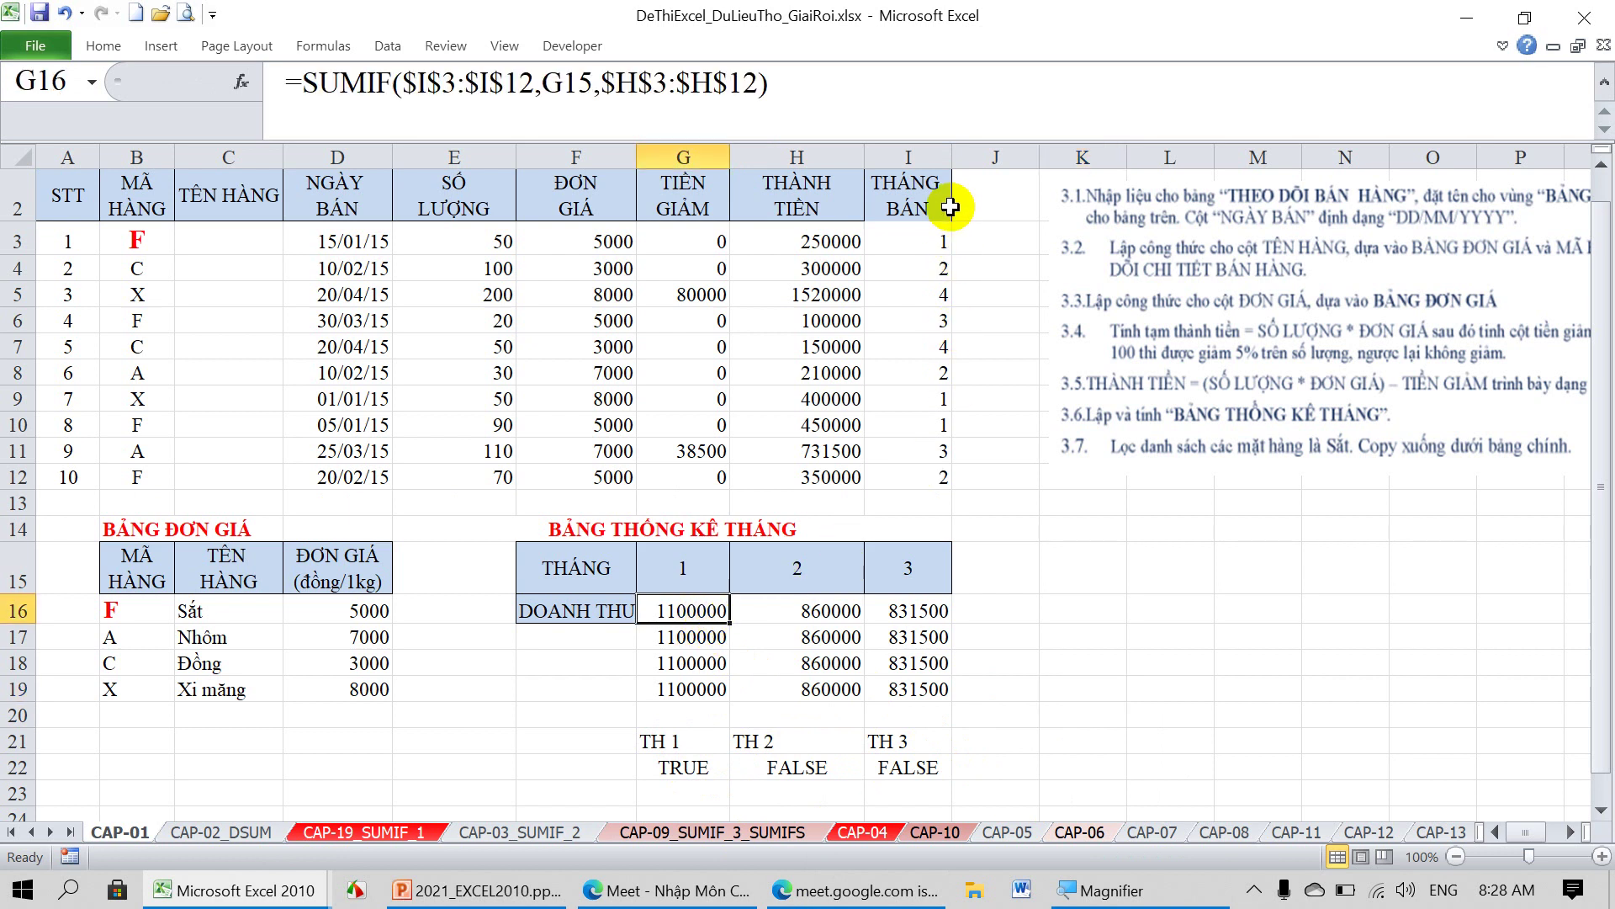
left_click(673, 637)
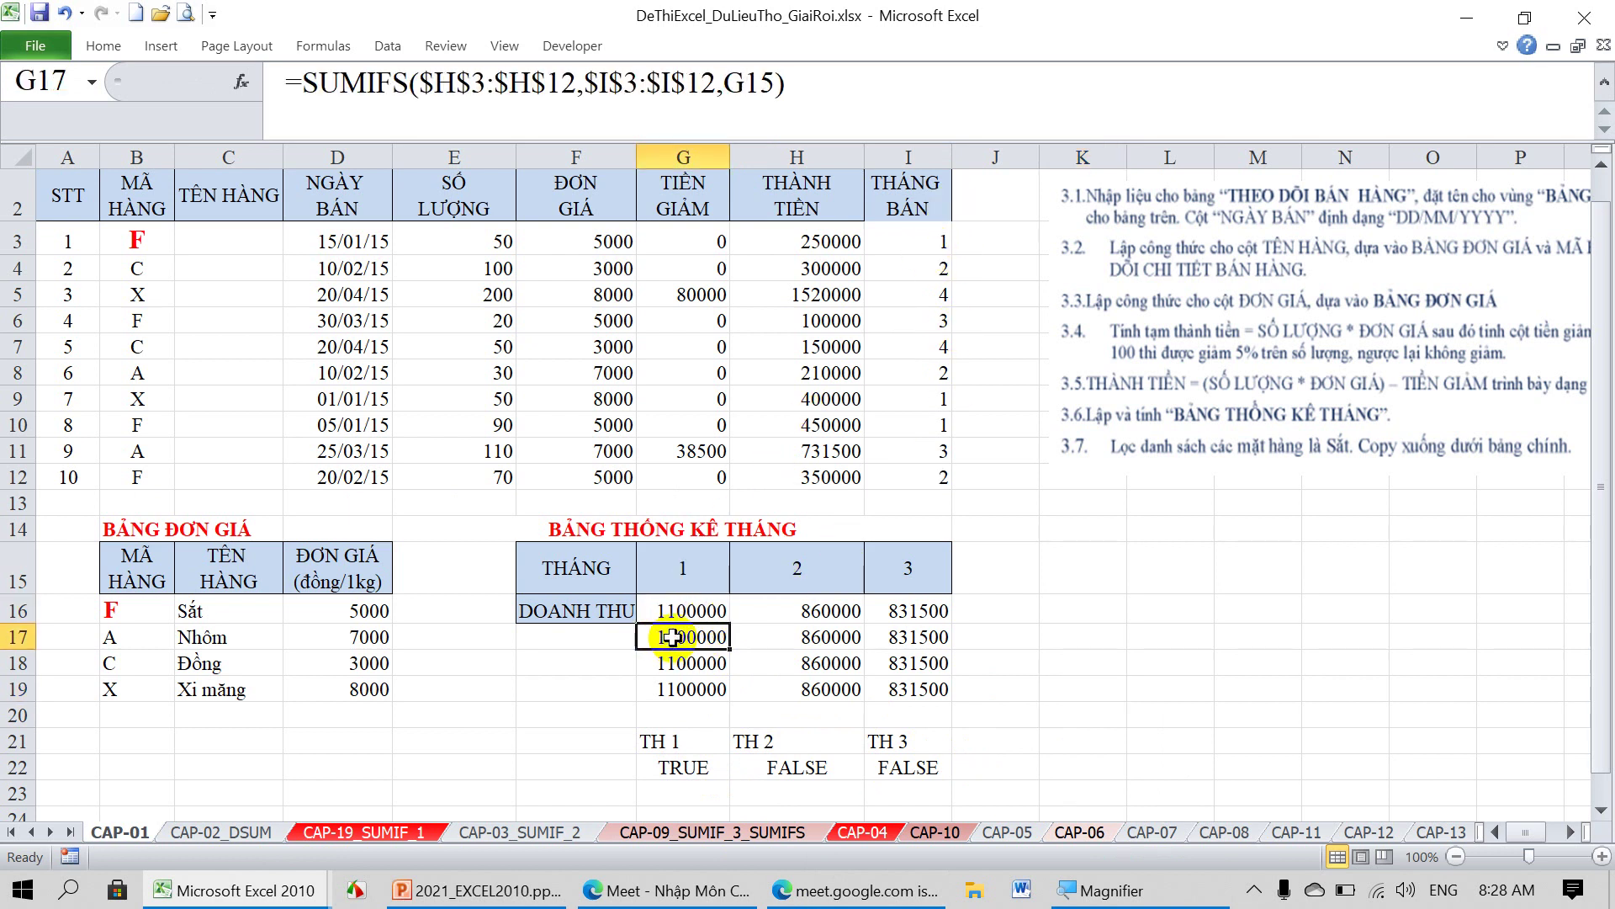
left_click(709, 669)
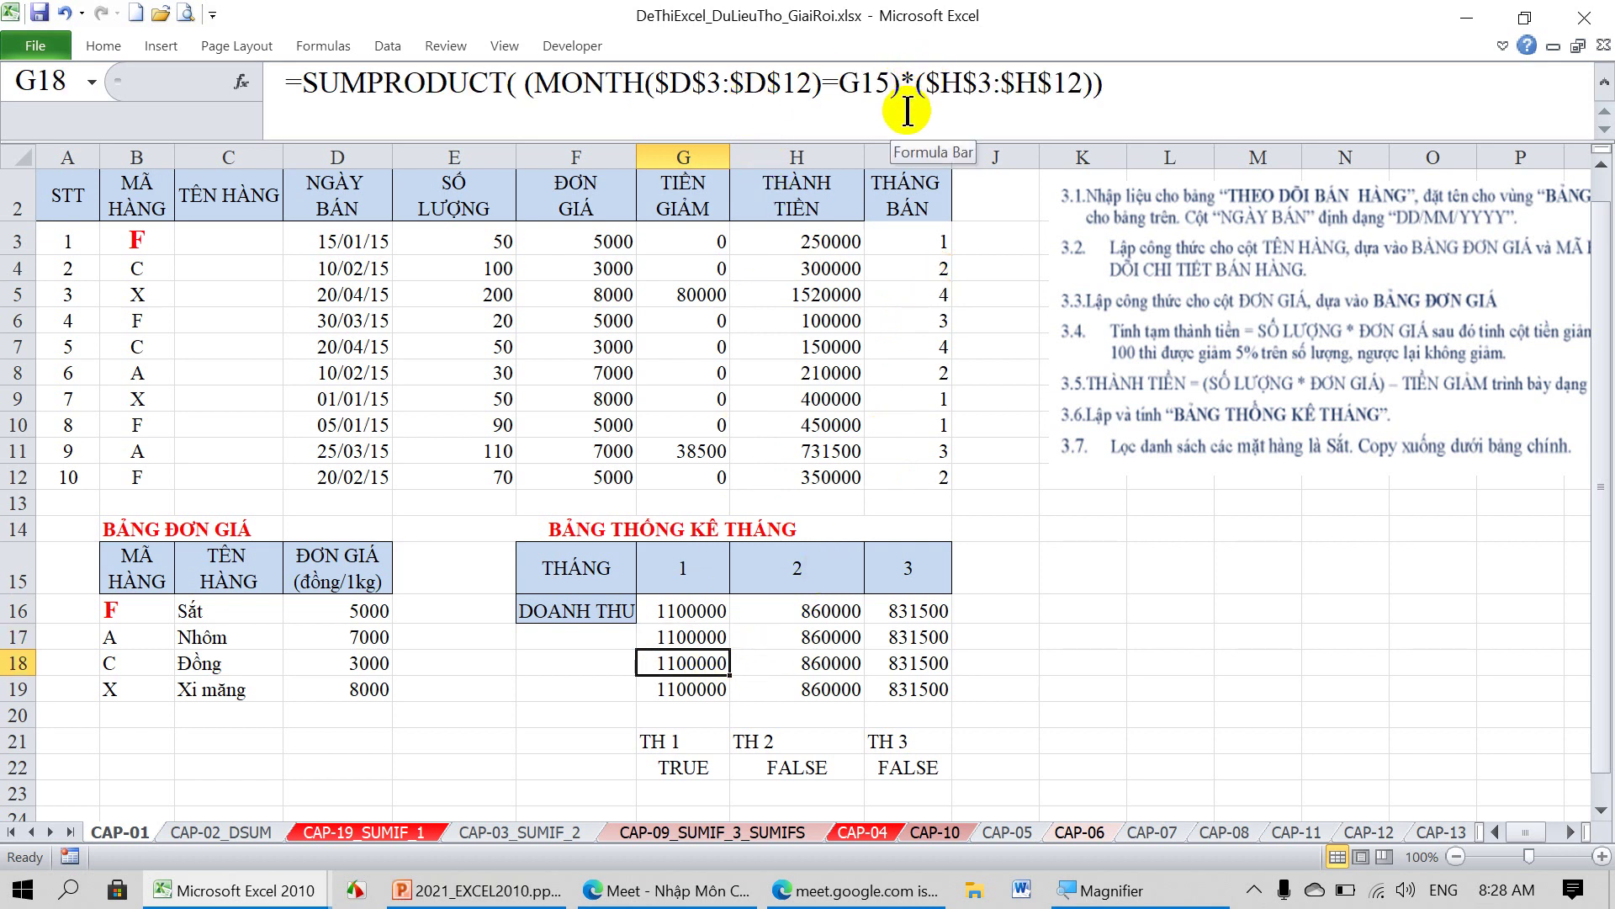
left_click(703, 685)
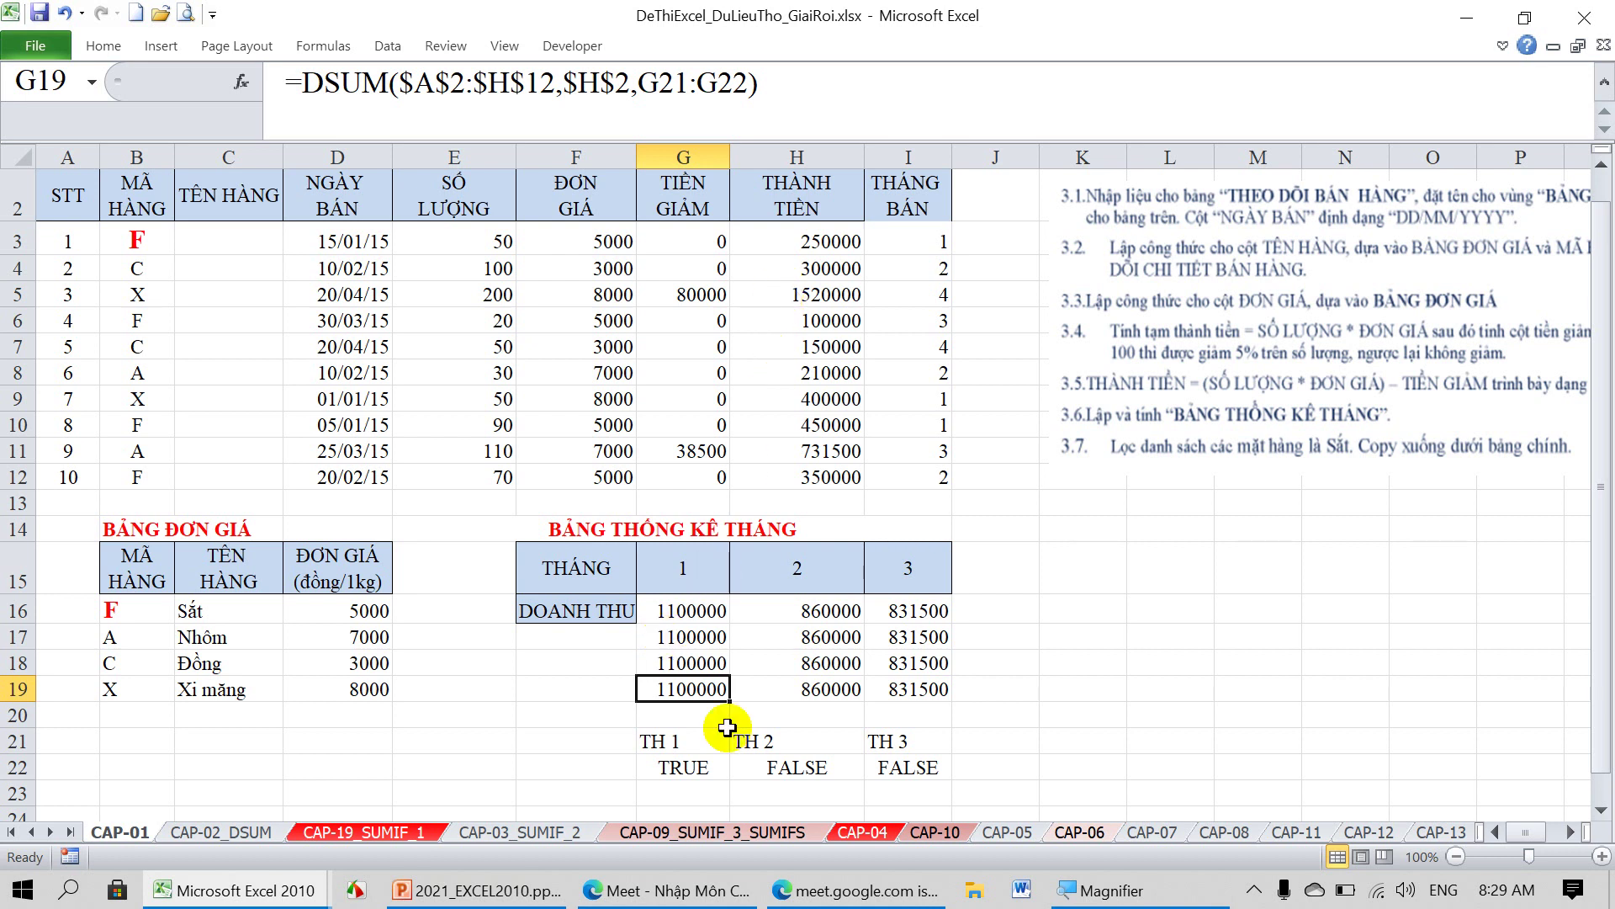
Switch to the 4. SUBTOTALS.xls workbook and scroll to its top.
left_click(236, 898)
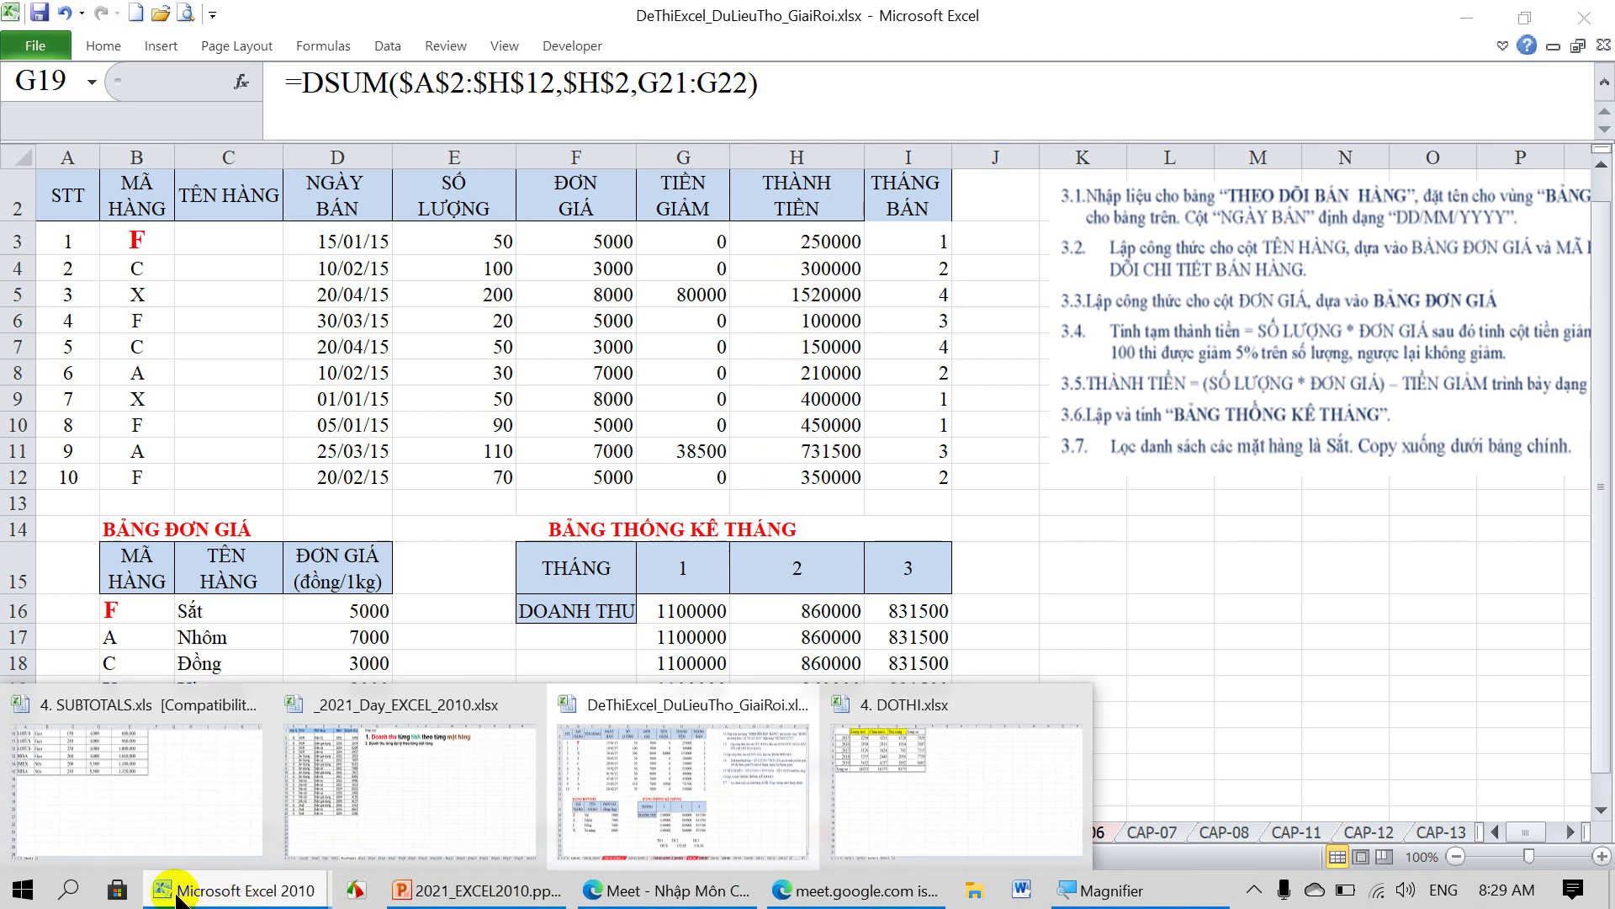
left_click(126, 809)
left_click(612, 620)
scroll(626, 589, "up", 1)
scroll(642, 559, "up", 2)
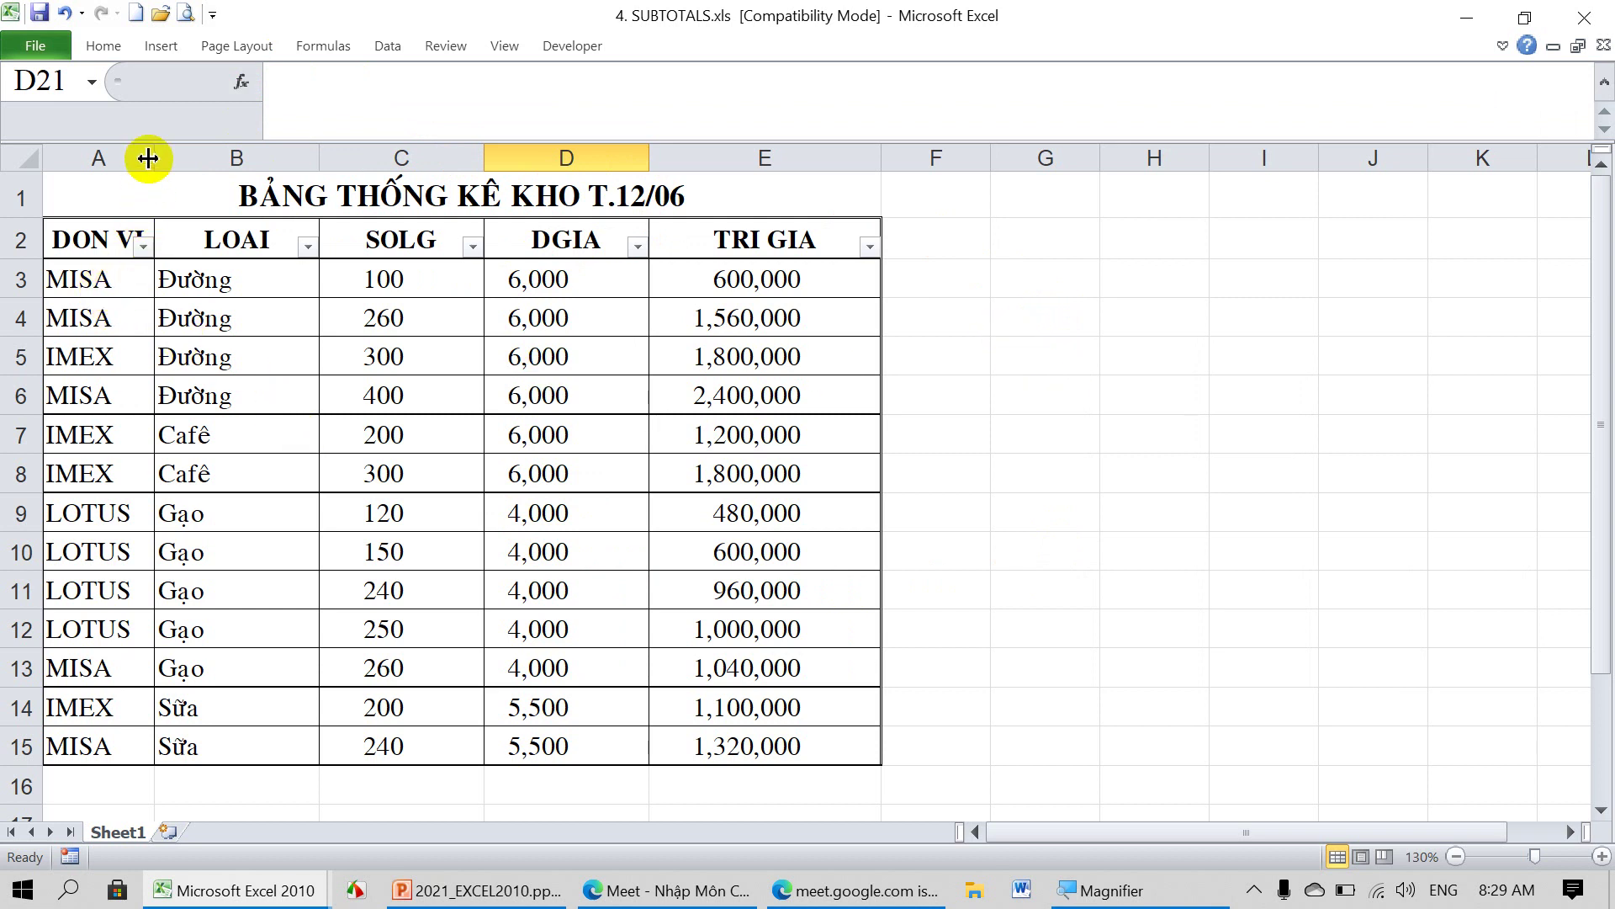
Widen column A, turn off the stock table's filter, and select A3:E15.
left_click_drag(148, 162, 210, 161)
left_click(244, 356)
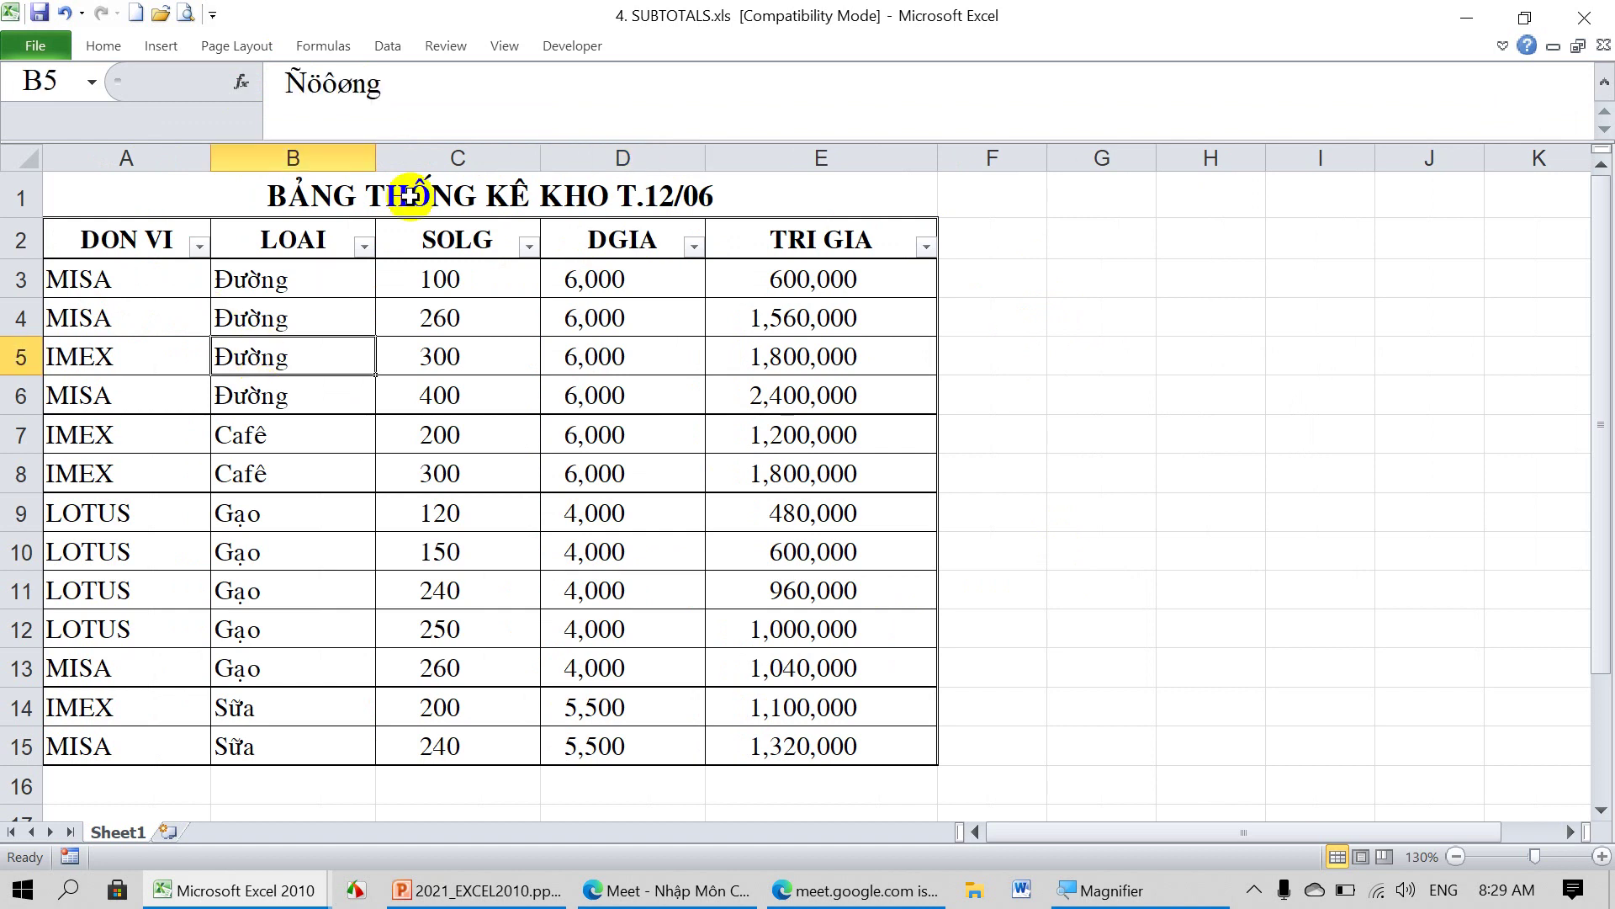
left_click(389, 46)
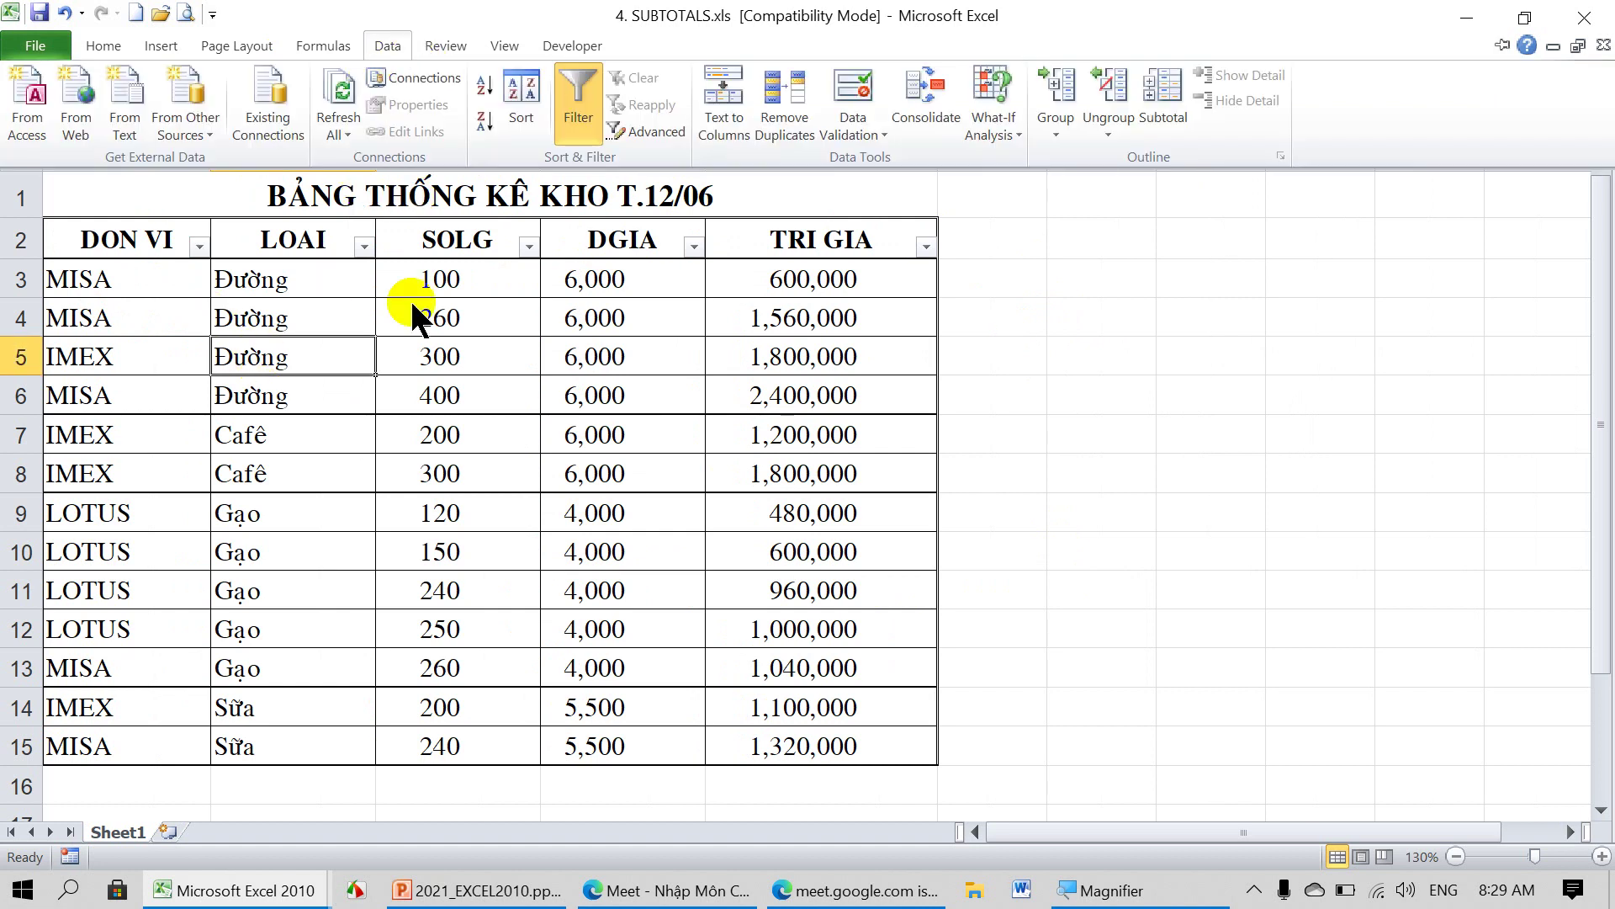
left_click(580, 109)
left_click(1111, 274)
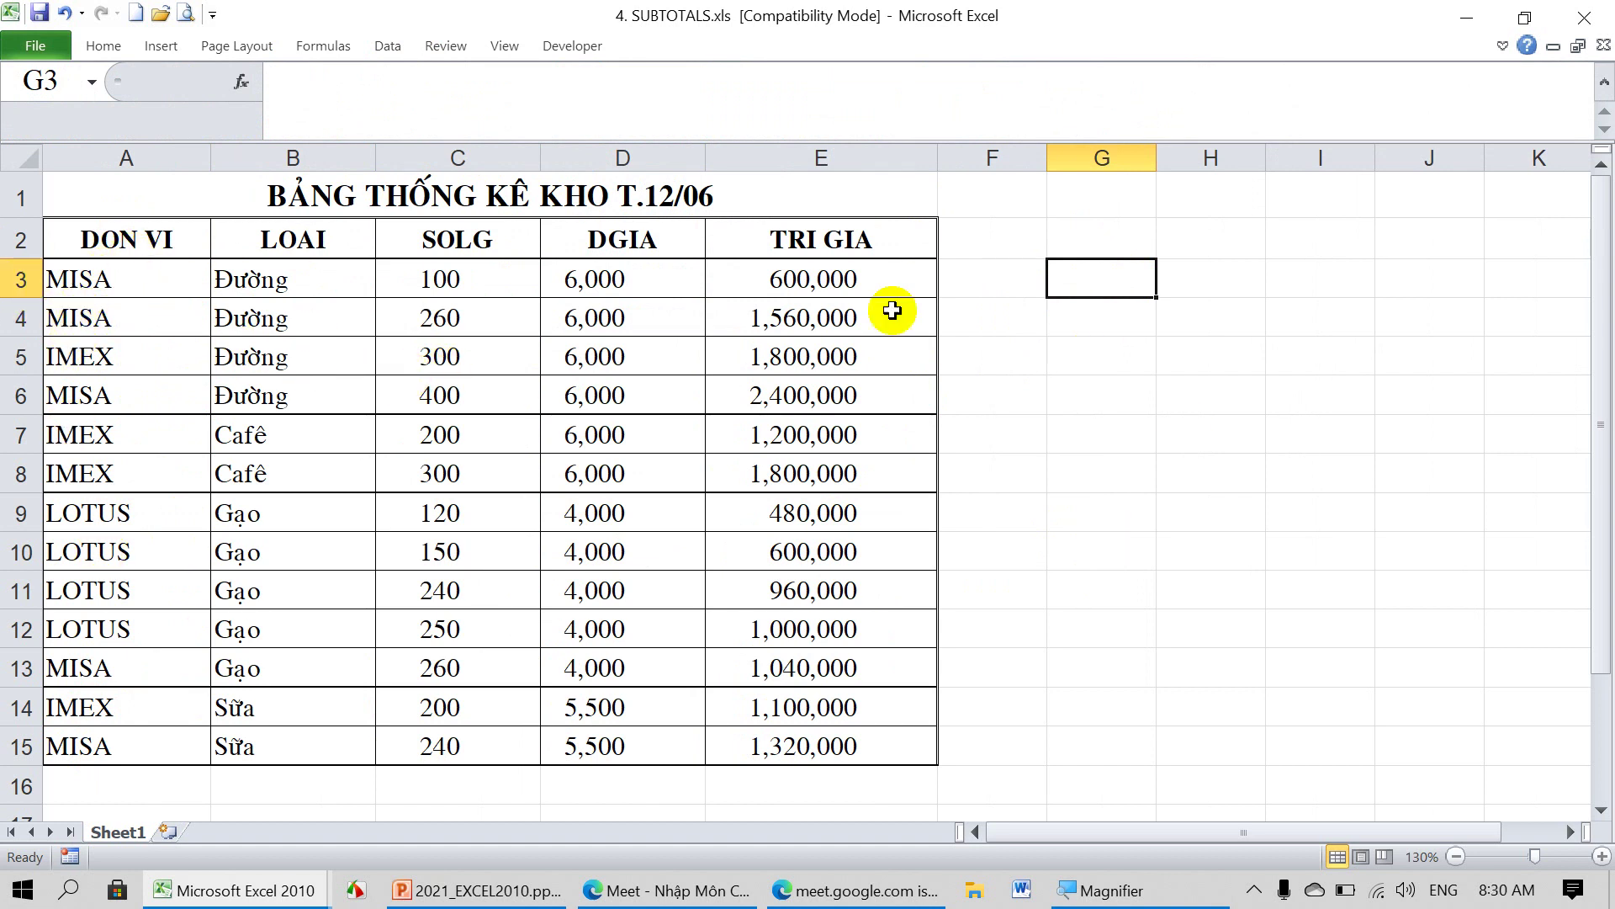
mouse_move(114, 274)
left_mouse_down()
mouse_move(721, 429)
mouse_move(721, 738)
left_mouse_up()
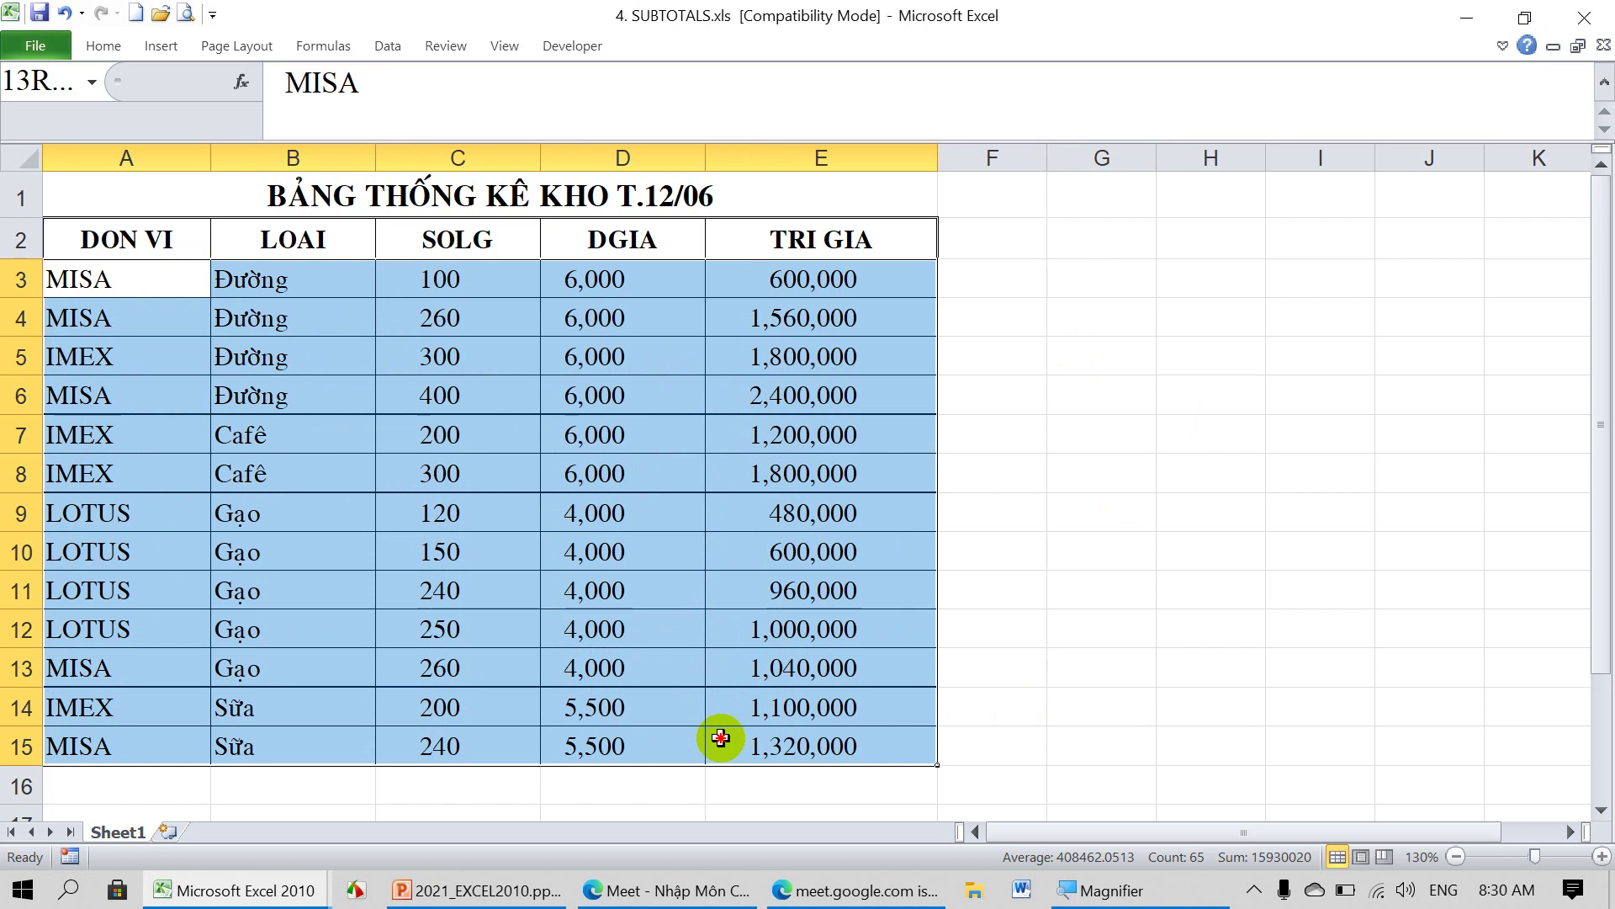
left_click_drag(721, 738, 721, 738)
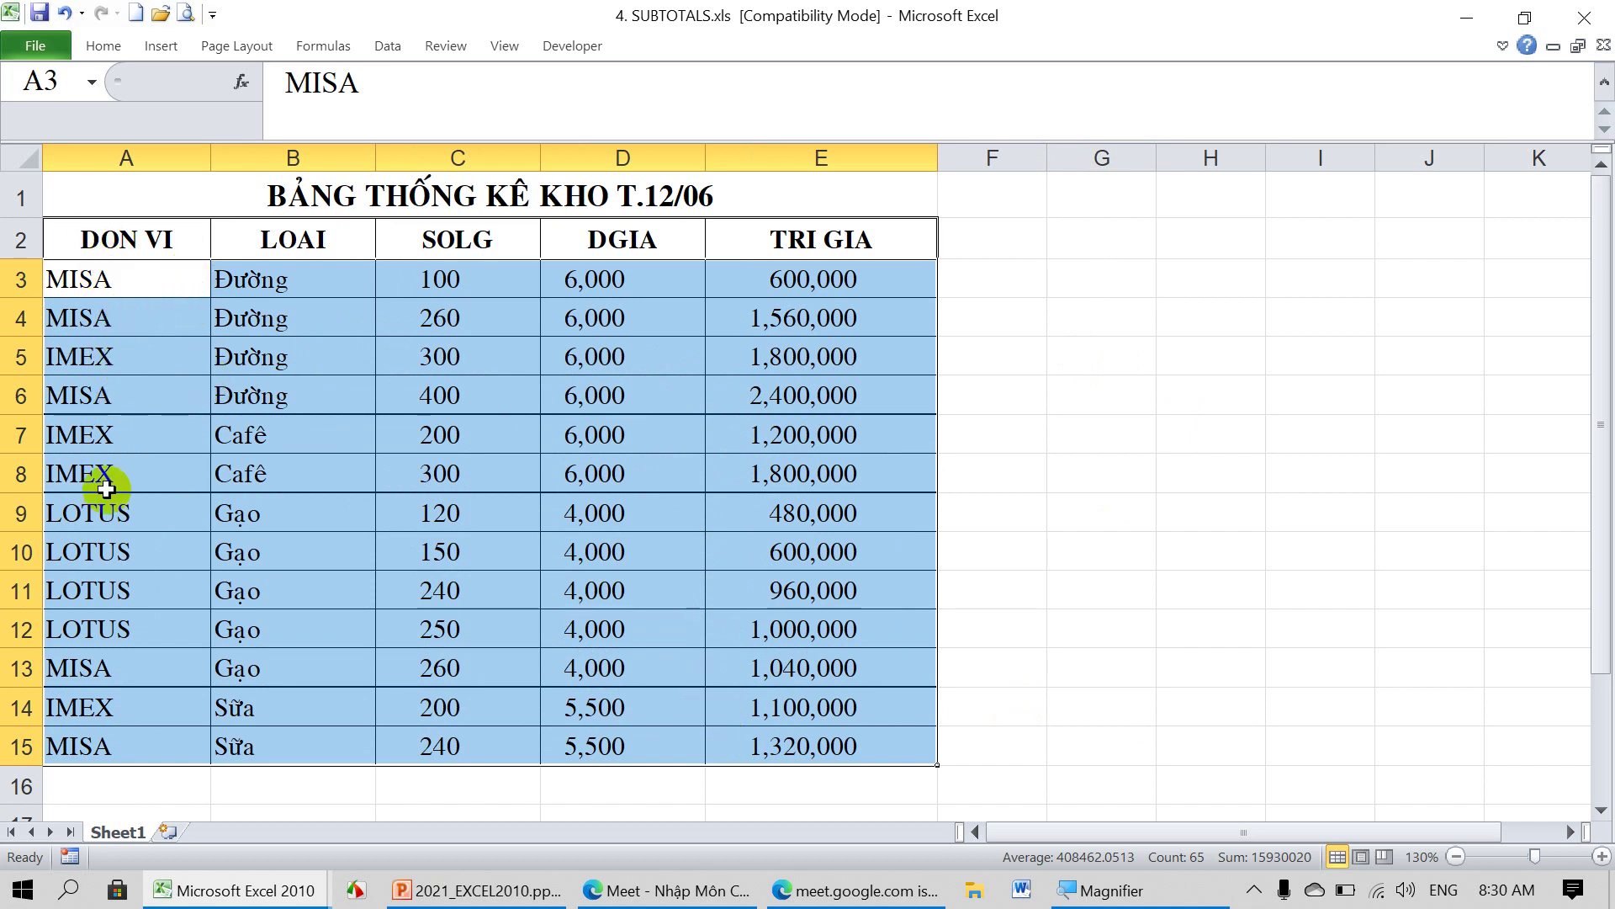
Try sorting the header-less selection, then cancel without changes.
left_click(391, 46)
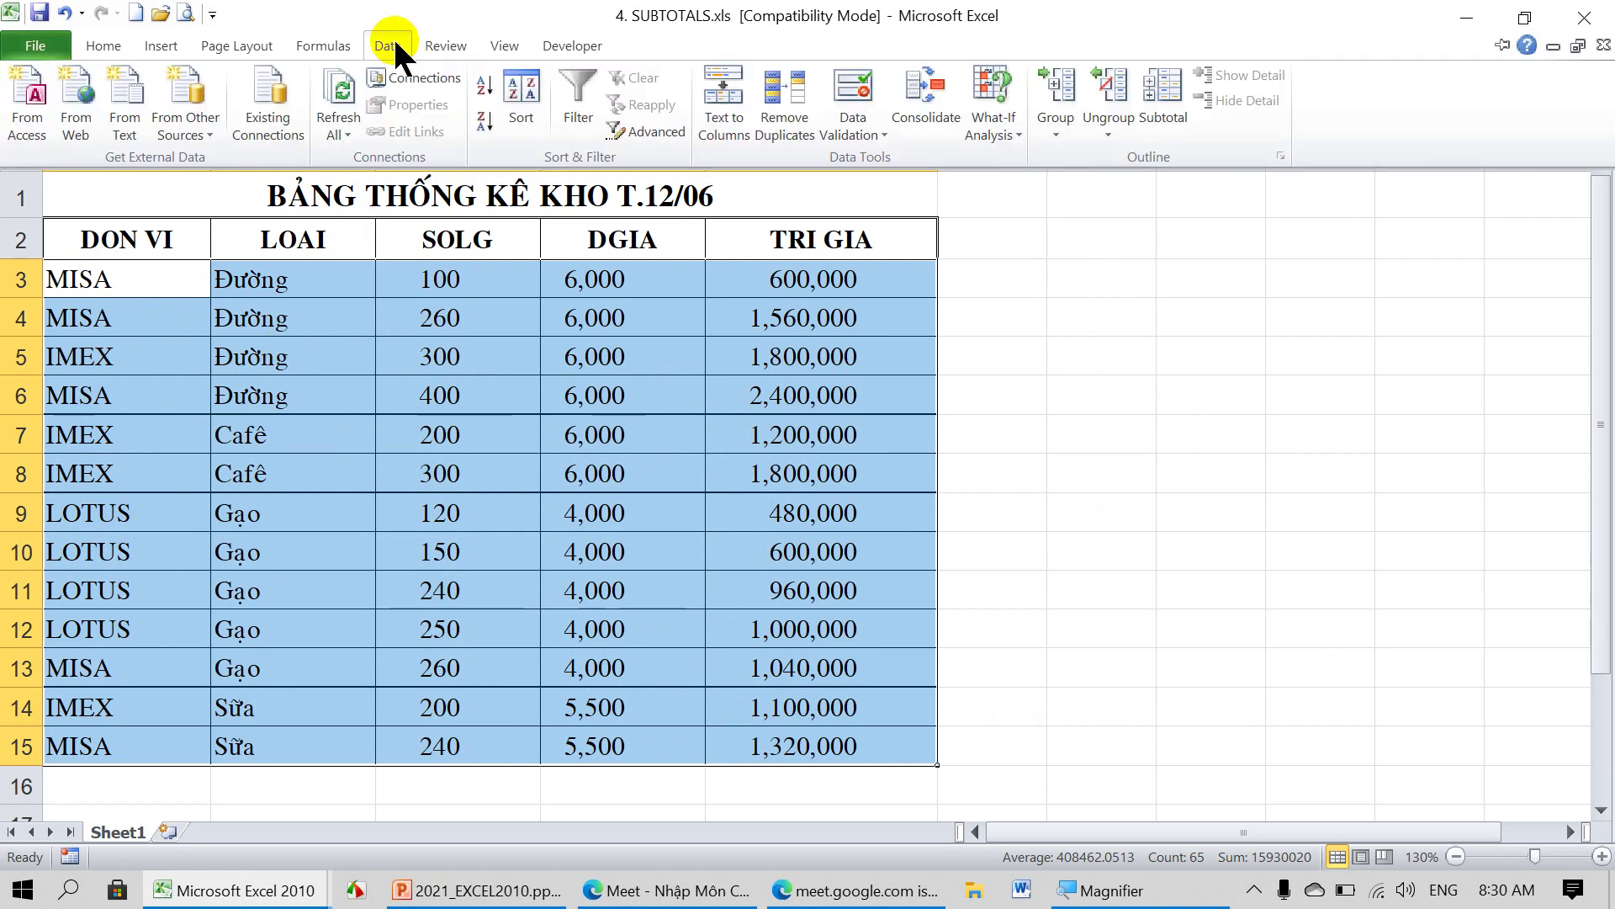
left_click(519, 81)
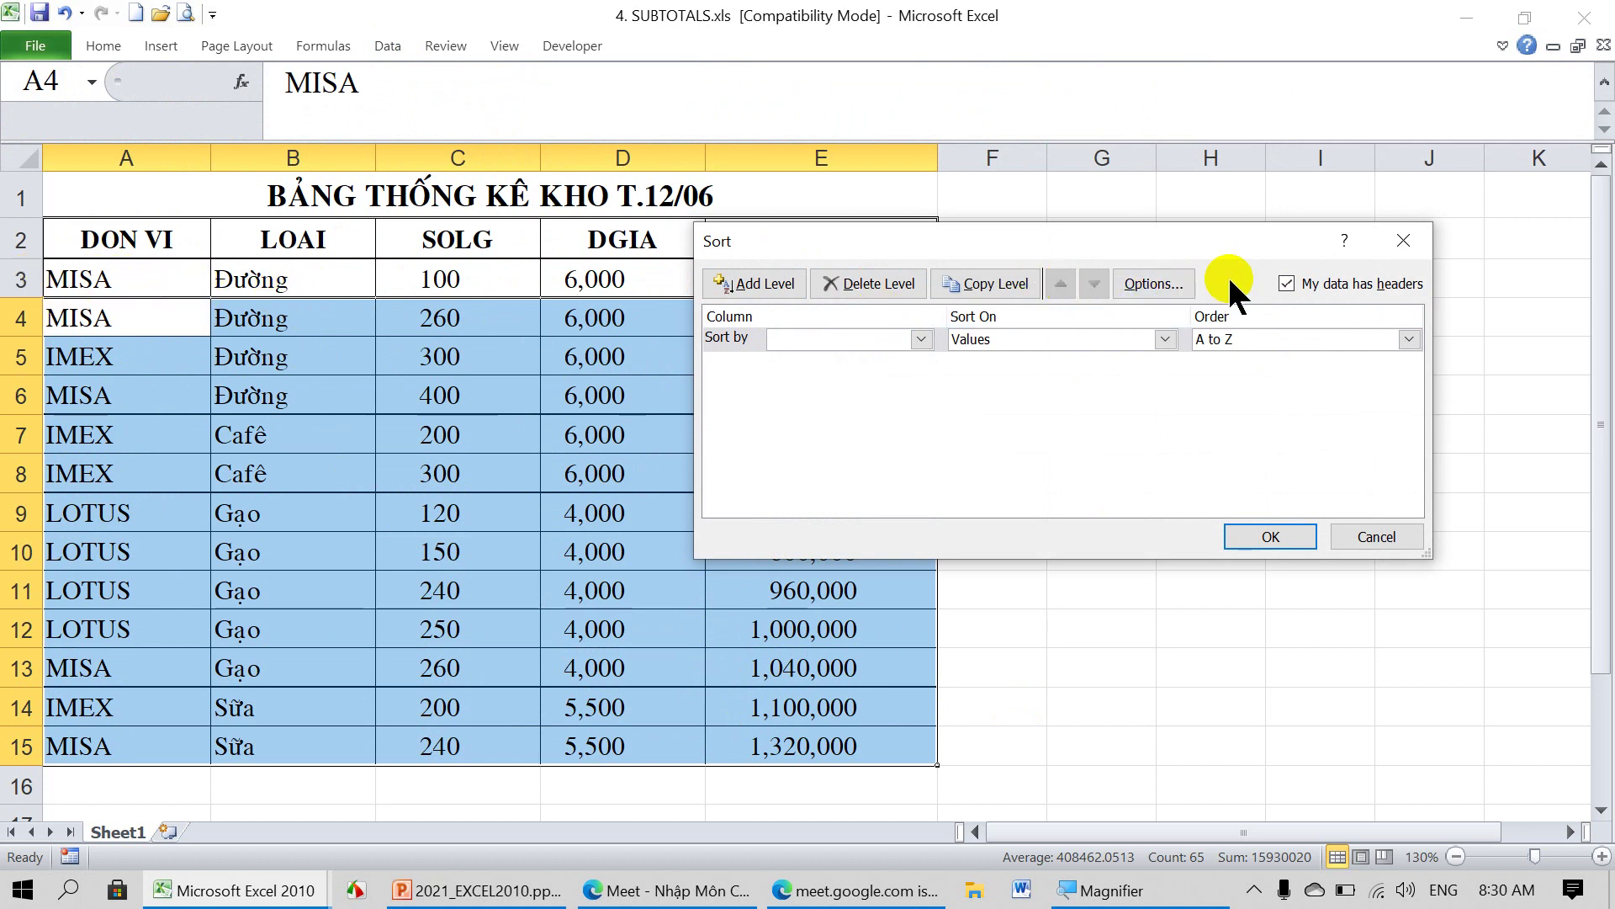
left_click(1285, 283)
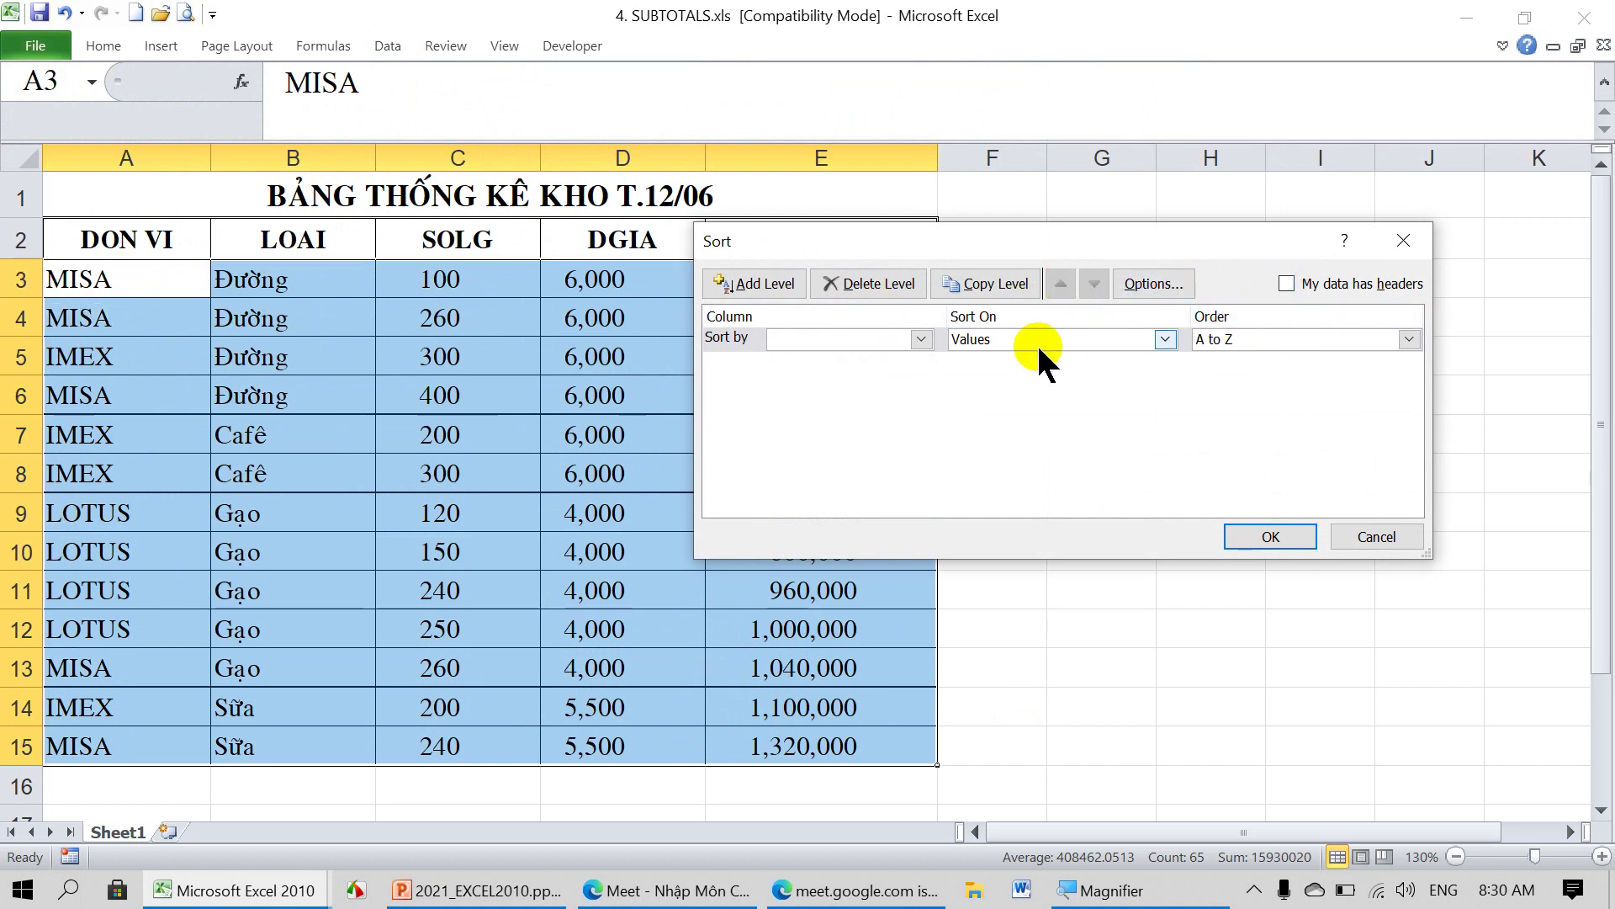
left_click(920, 338)
left_click(1401, 546)
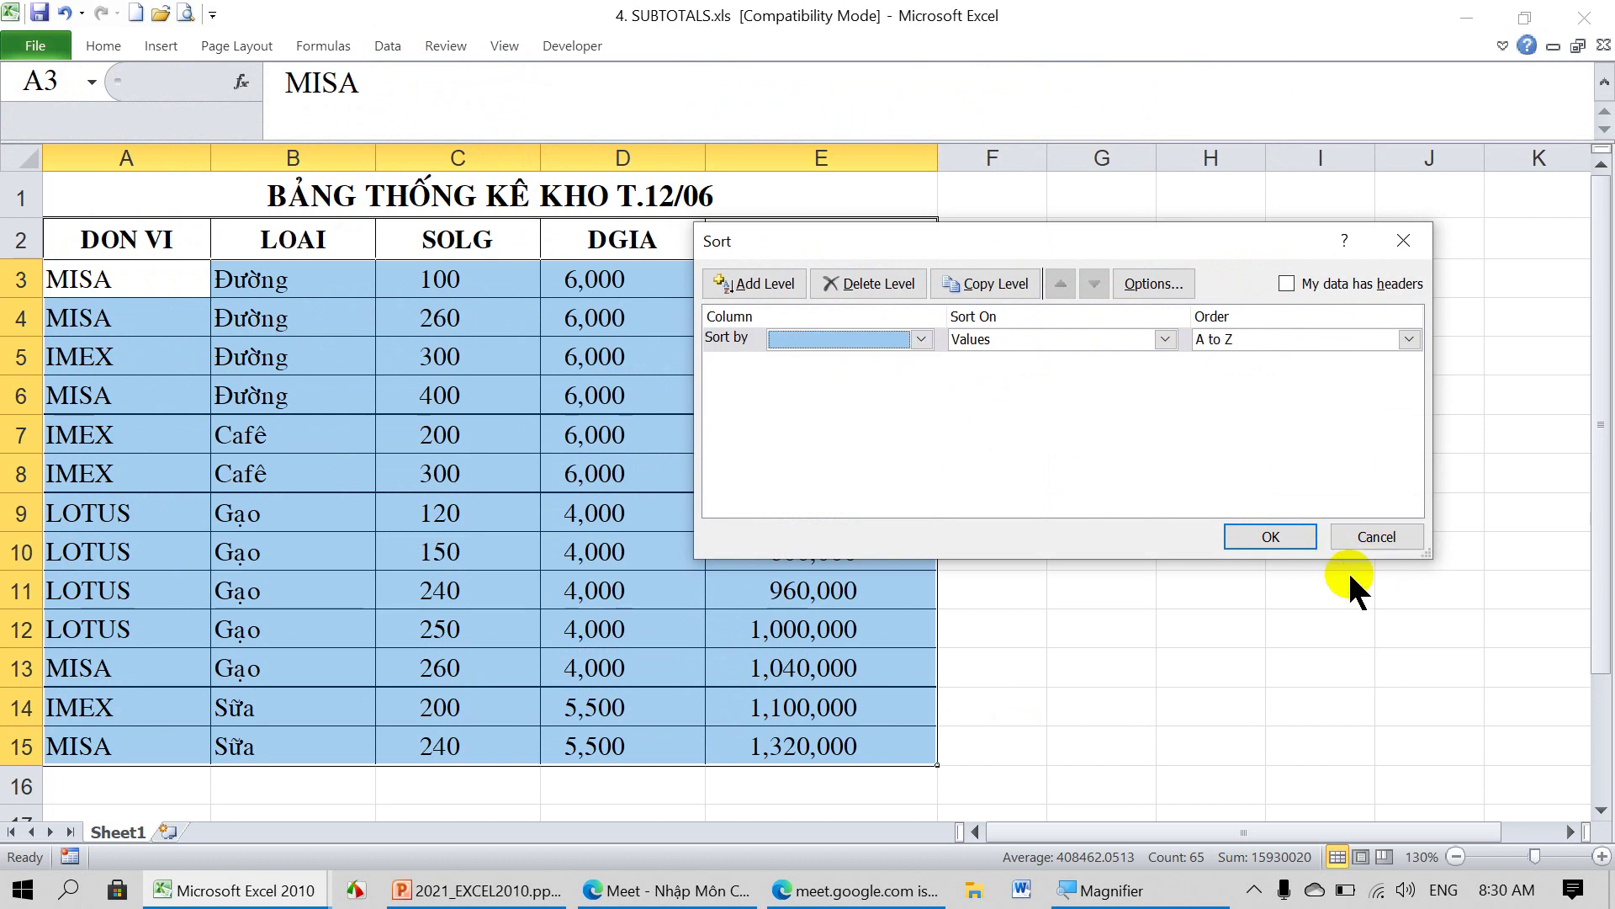
left_click(1373, 535)
left_click(1371, 548)
Sort A2:E15, headers included, A to Z by DON VI.
mouse_move(191, 244)
left_mouse_down()
mouse_move(364, 282)
mouse_move(797, 744)
left_mouse_up()
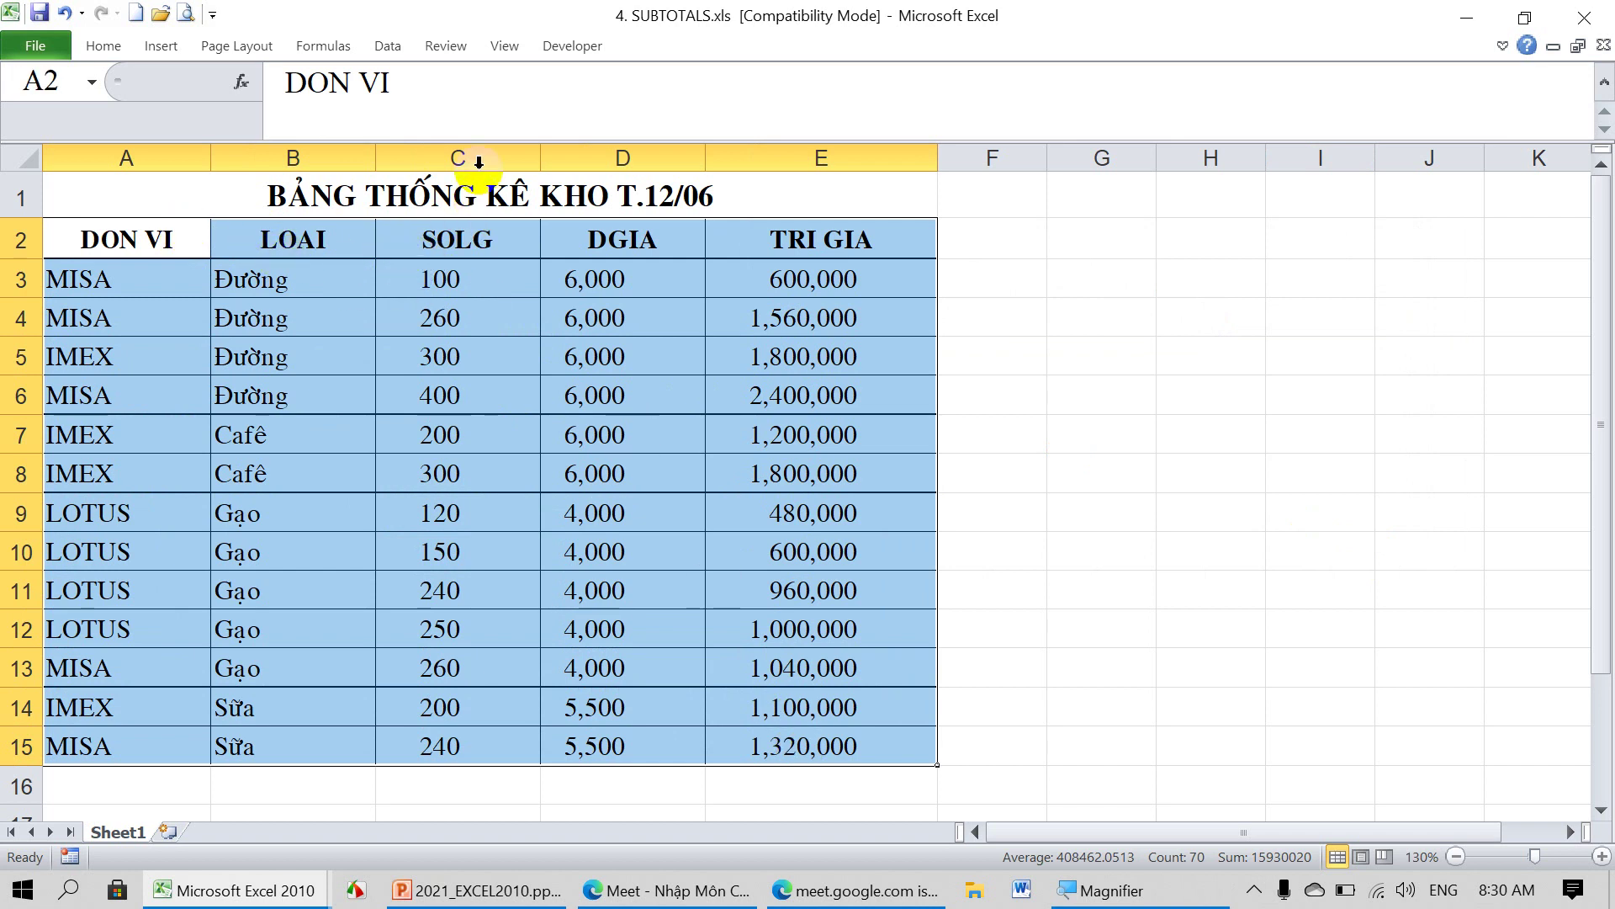
left_click(396, 42)
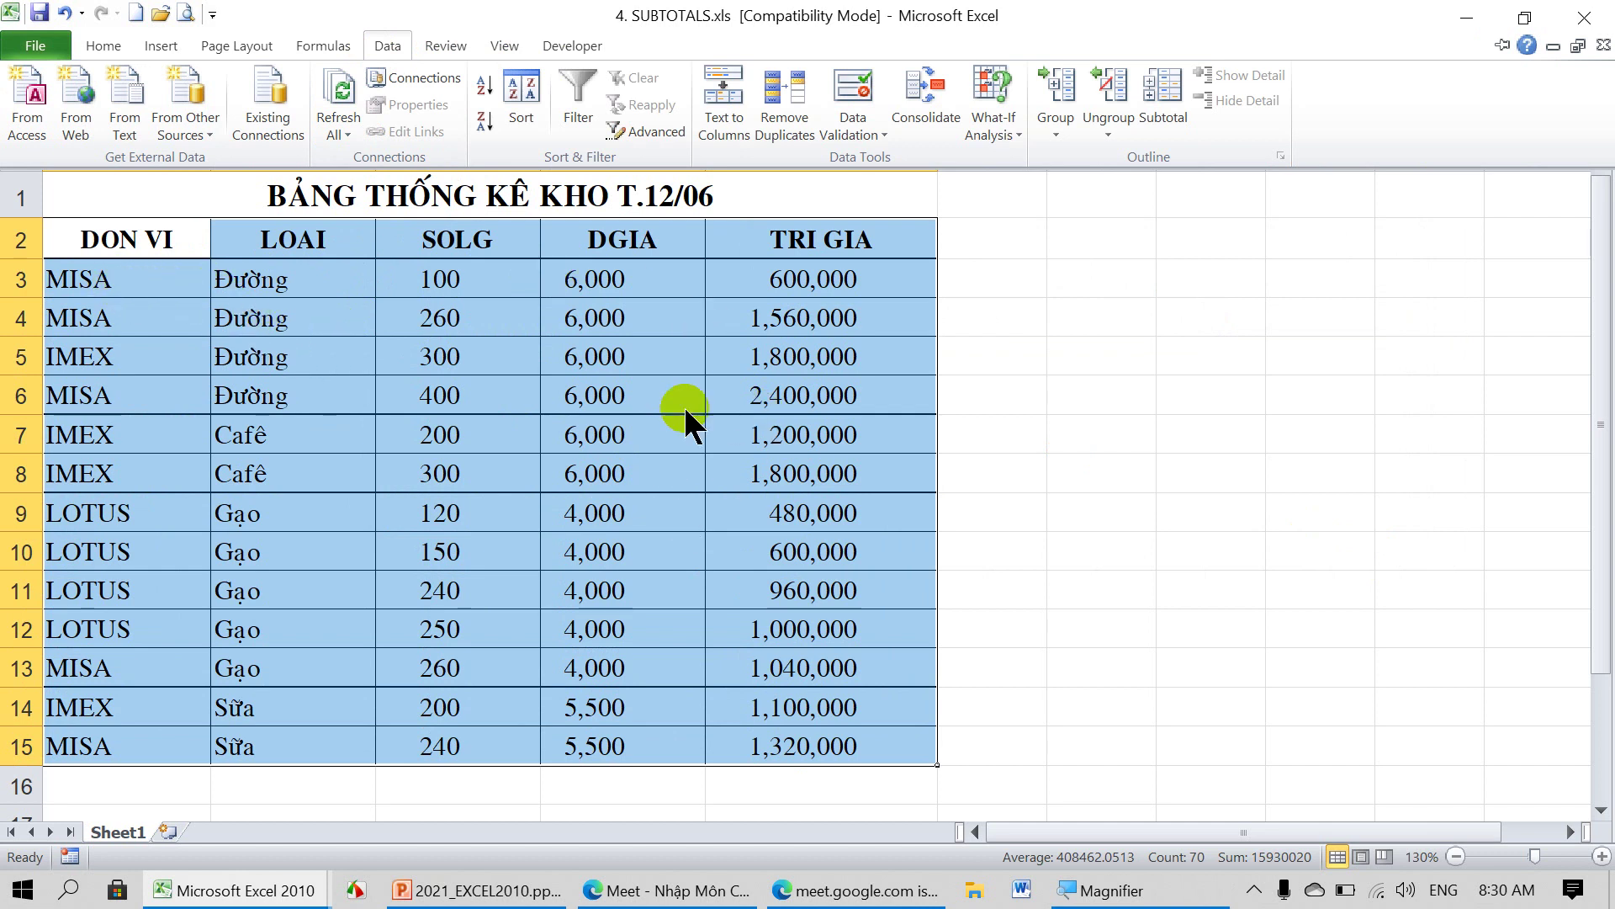
left_click(526, 88)
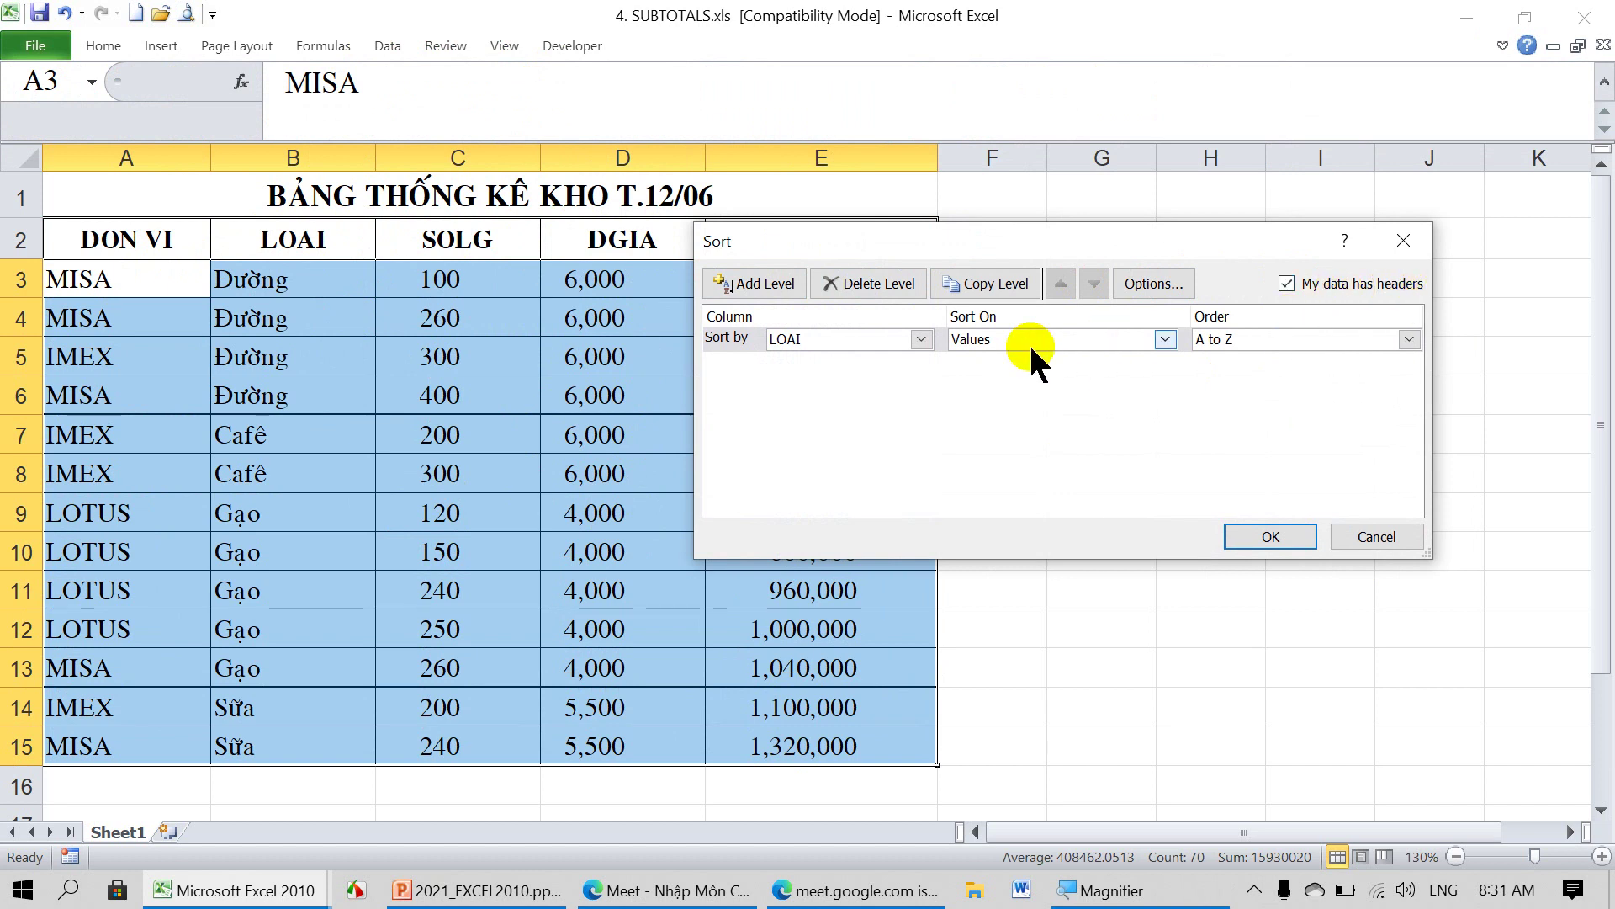
left_click(921, 340)
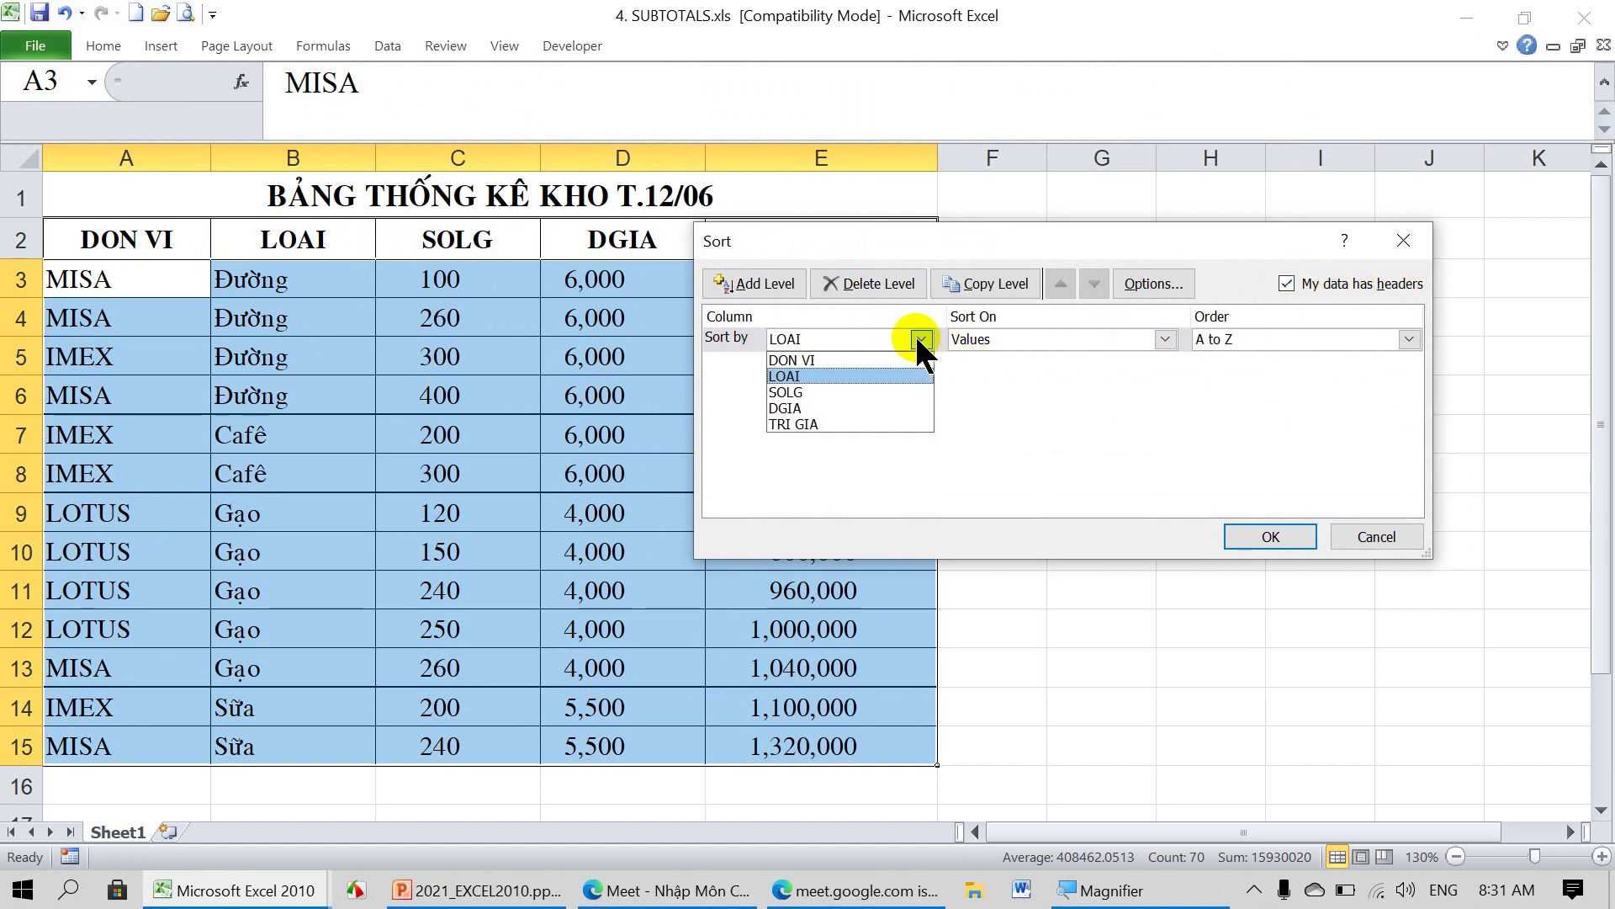
left_click(816, 360)
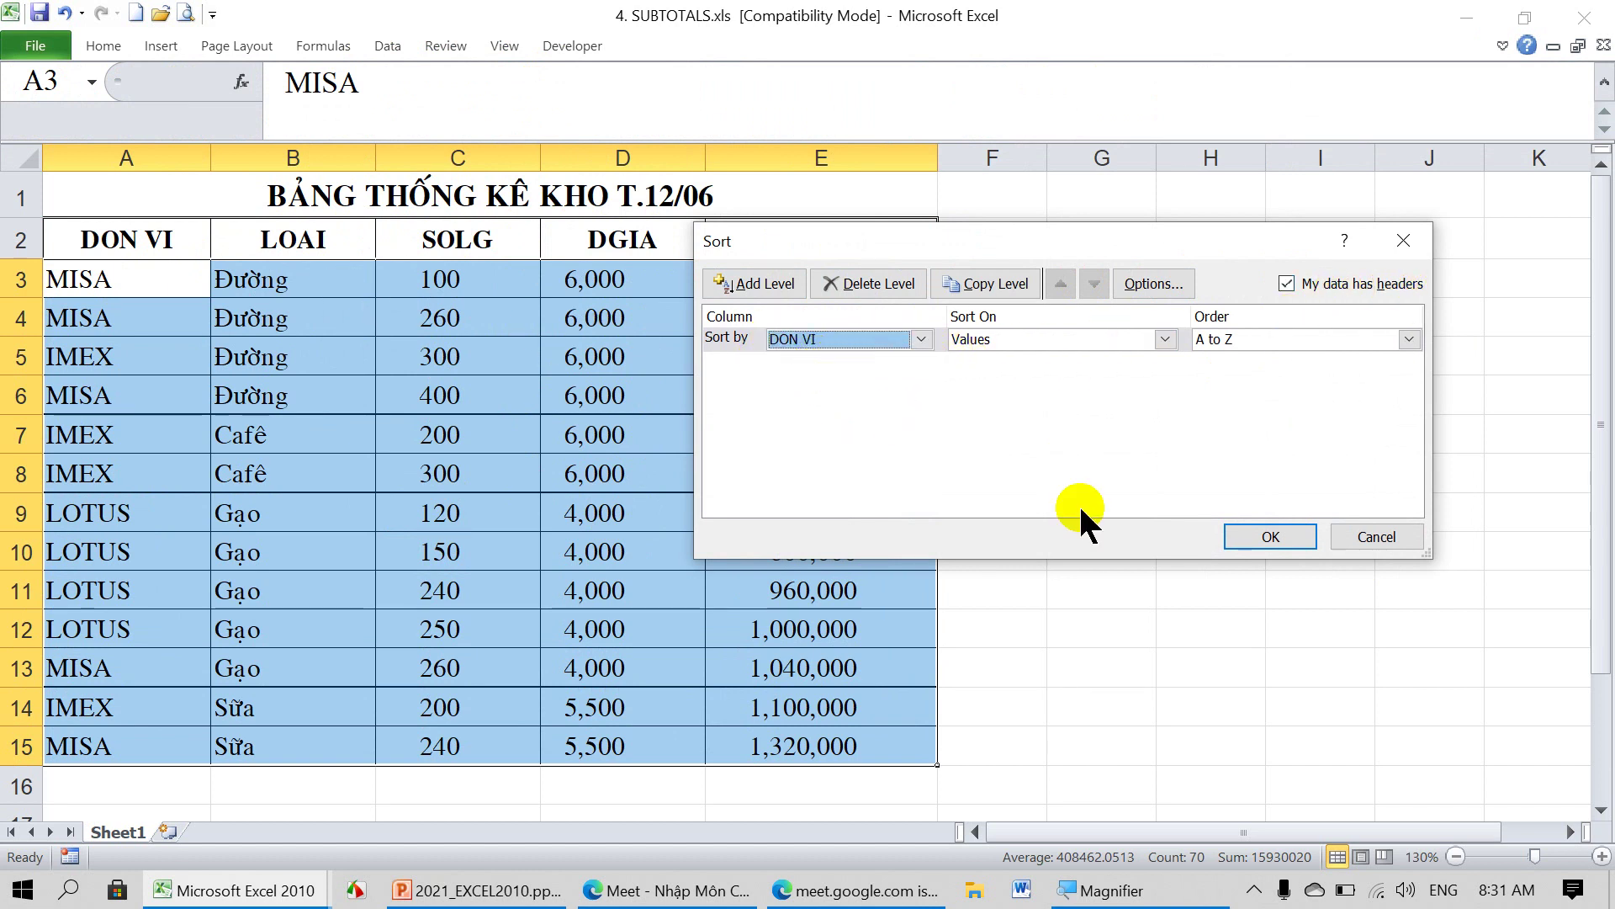
left_click(1262, 537)
left_click(1262, 537)
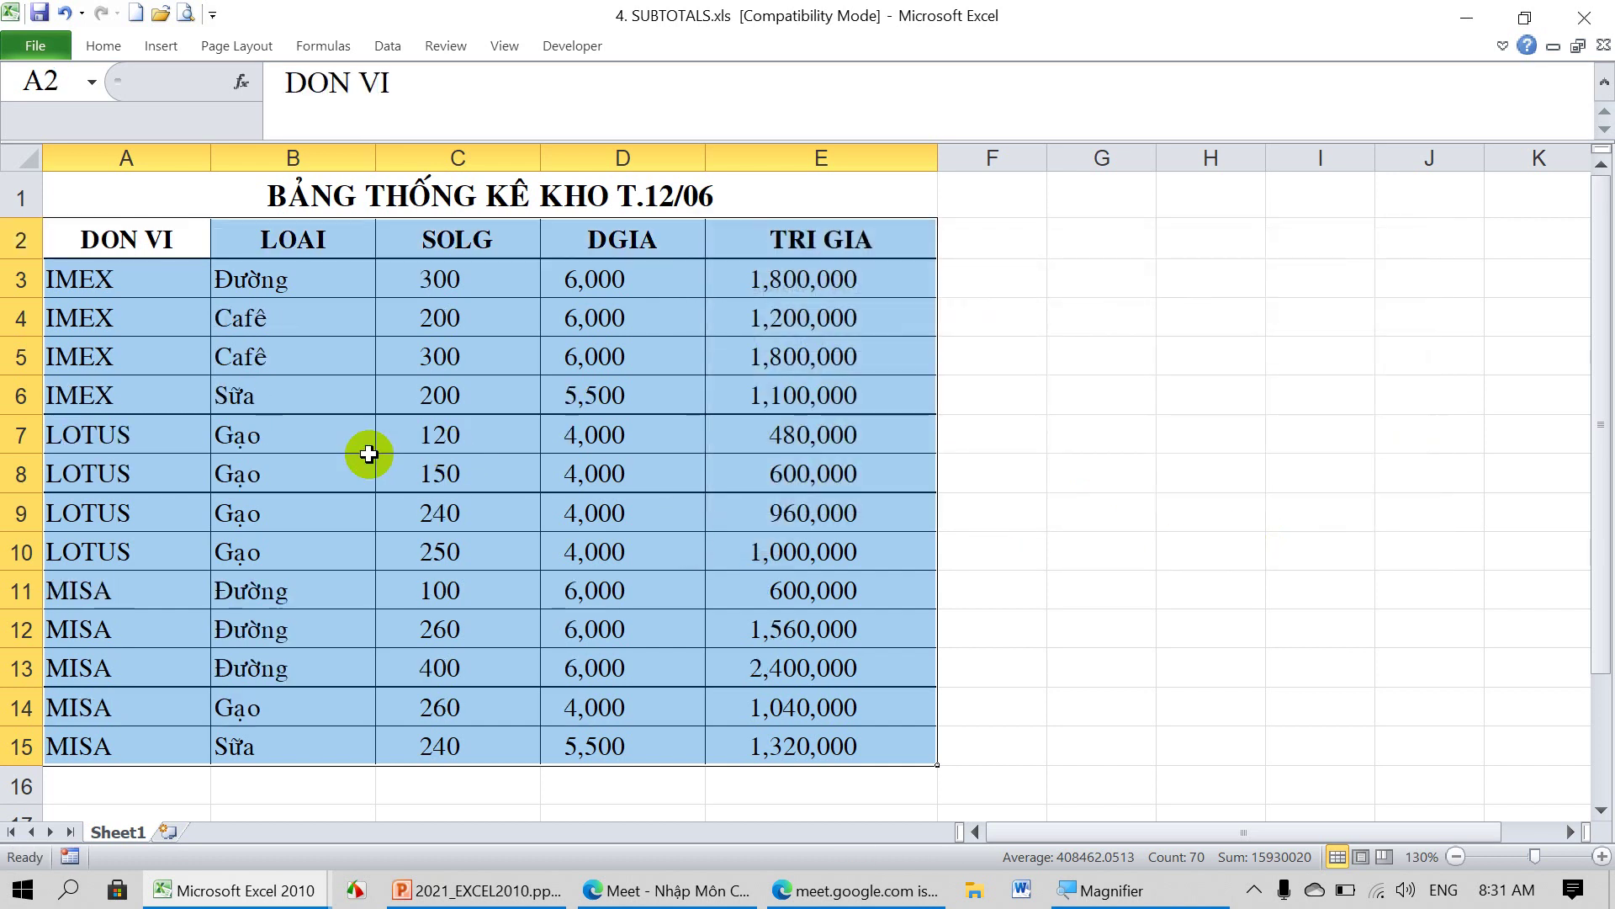
Set the table's subtotals to Sum at each change in DON VI.
left_click_drag(101, 277, 64, 725)
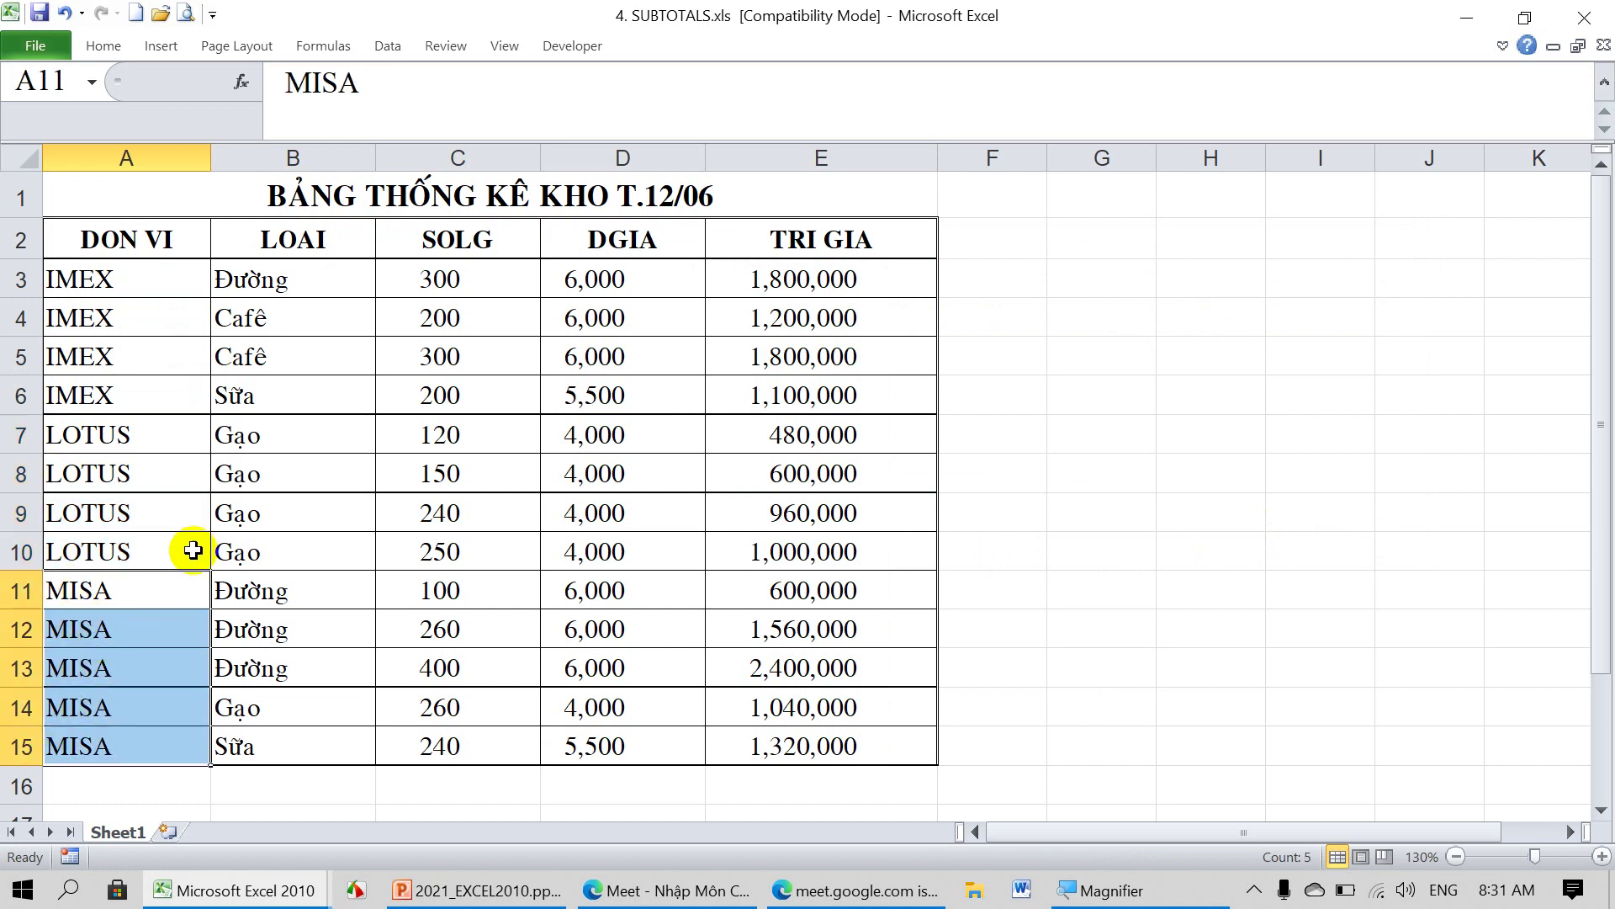
left_click(1176, 401)
mouse_move(173, 238)
left_mouse_down()
mouse_move(706, 300)
mouse_move(786, 519)
mouse_move(797, 734)
left_mouse_up()
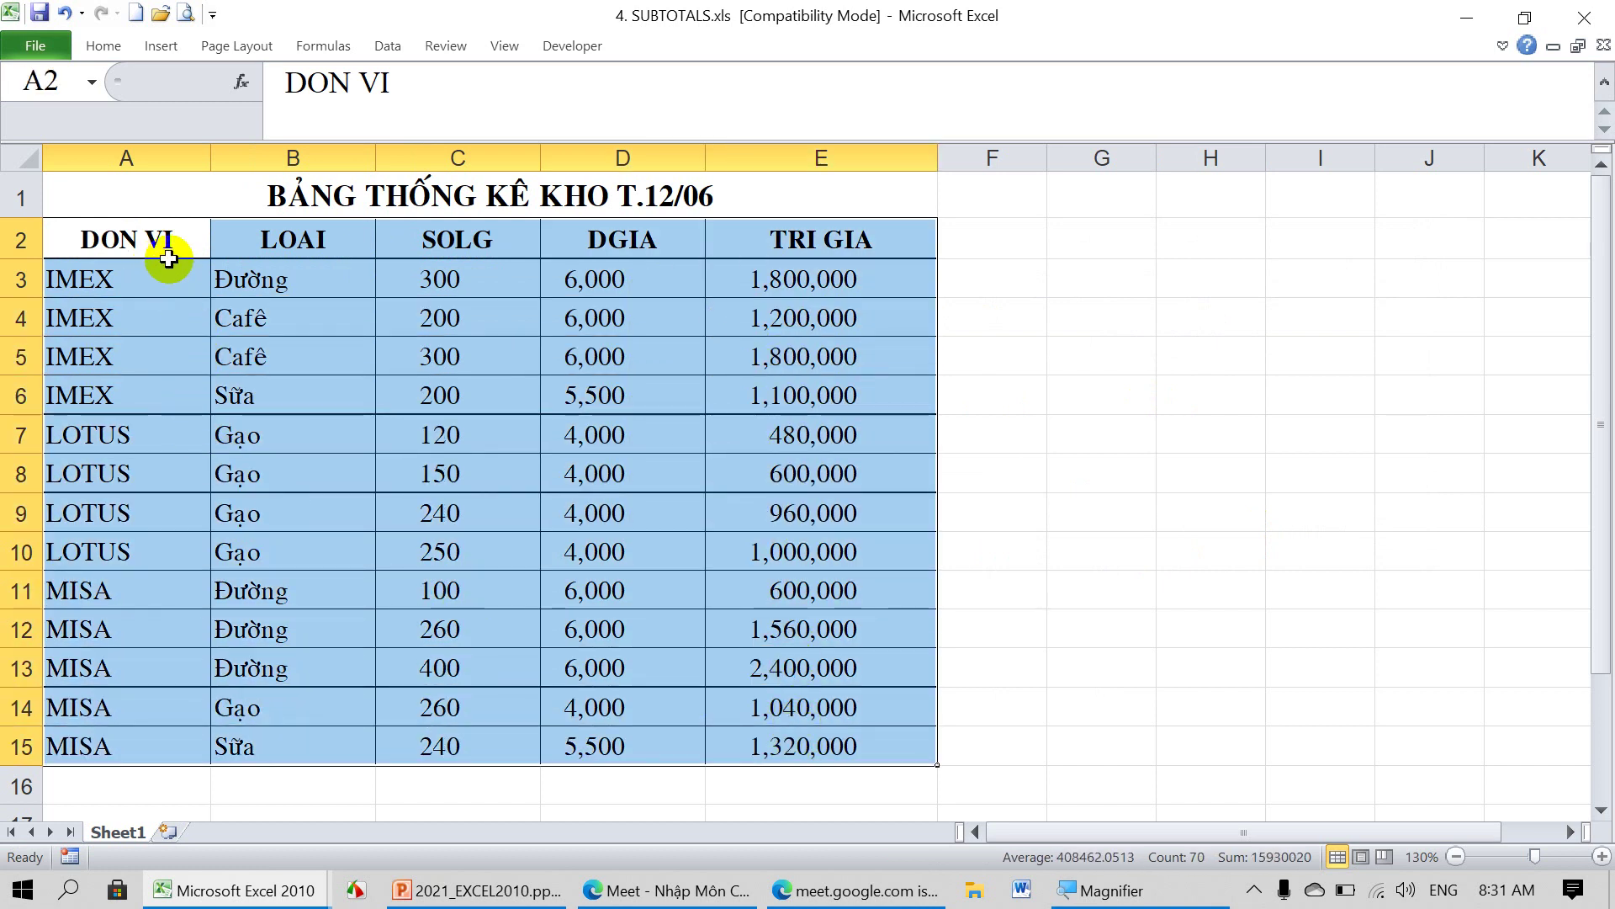
double_click(390, 47)
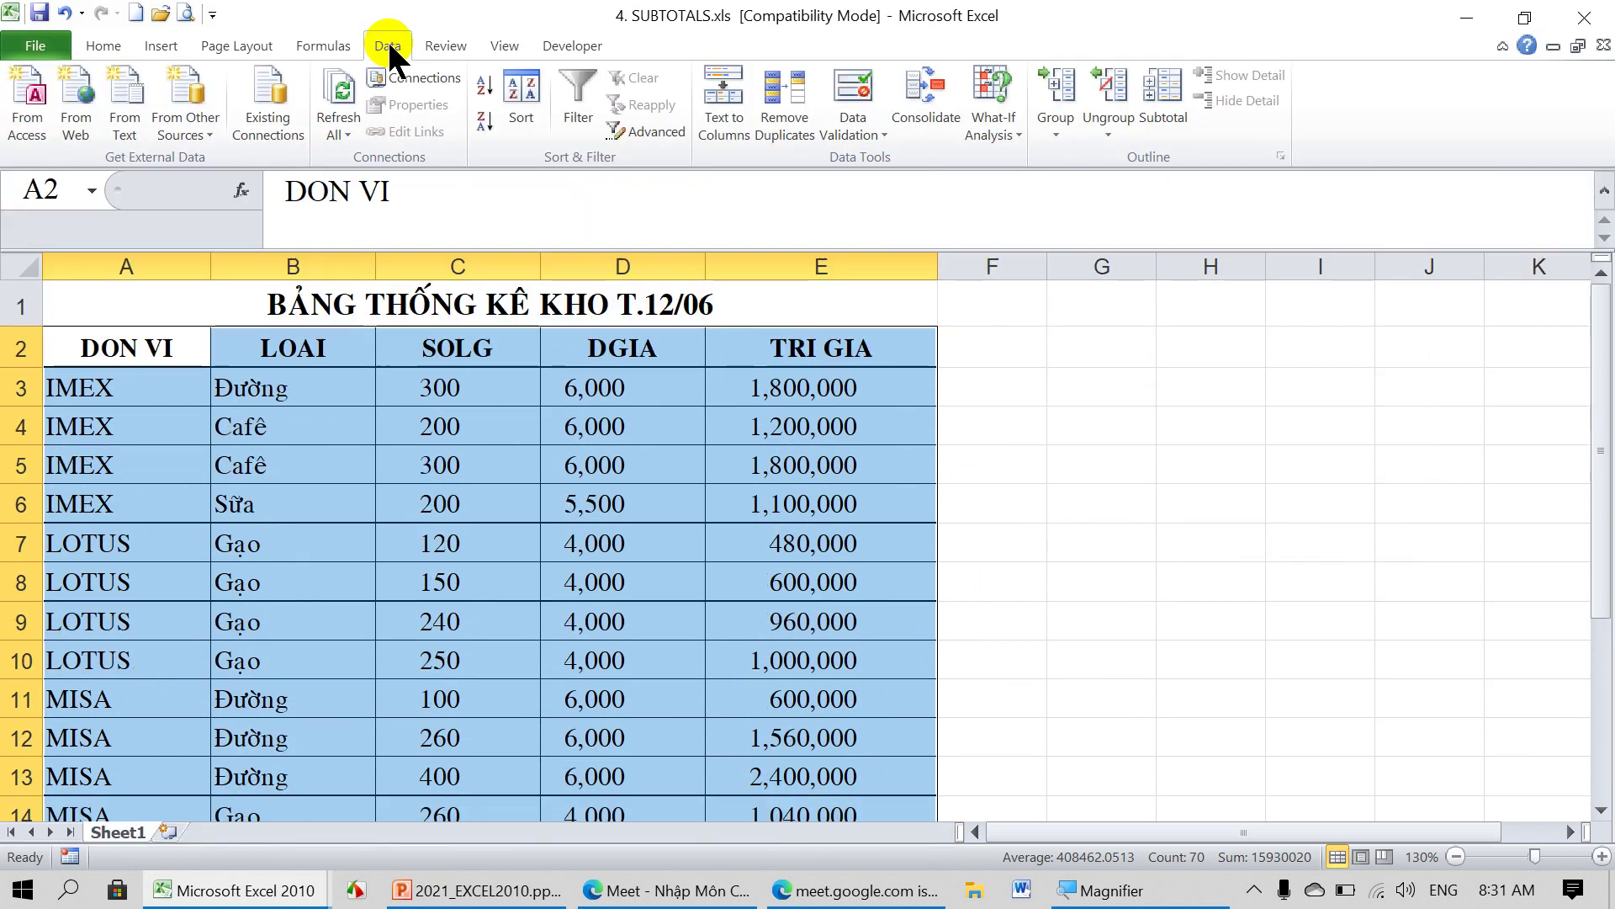
left_click(1161, 86)
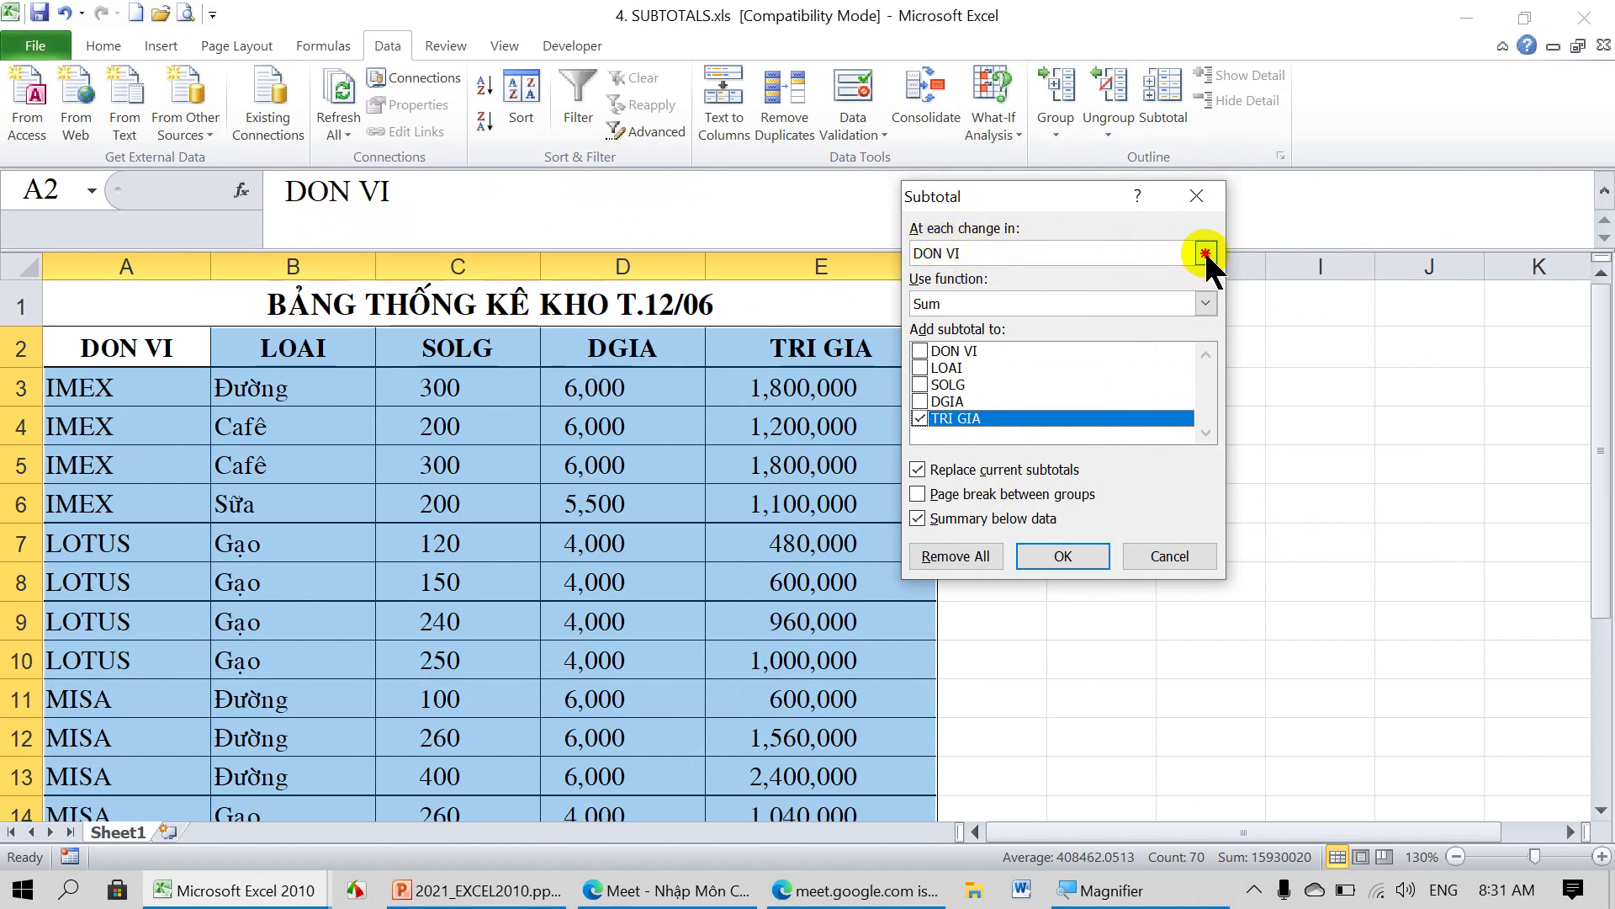
left_click(1205, 252)
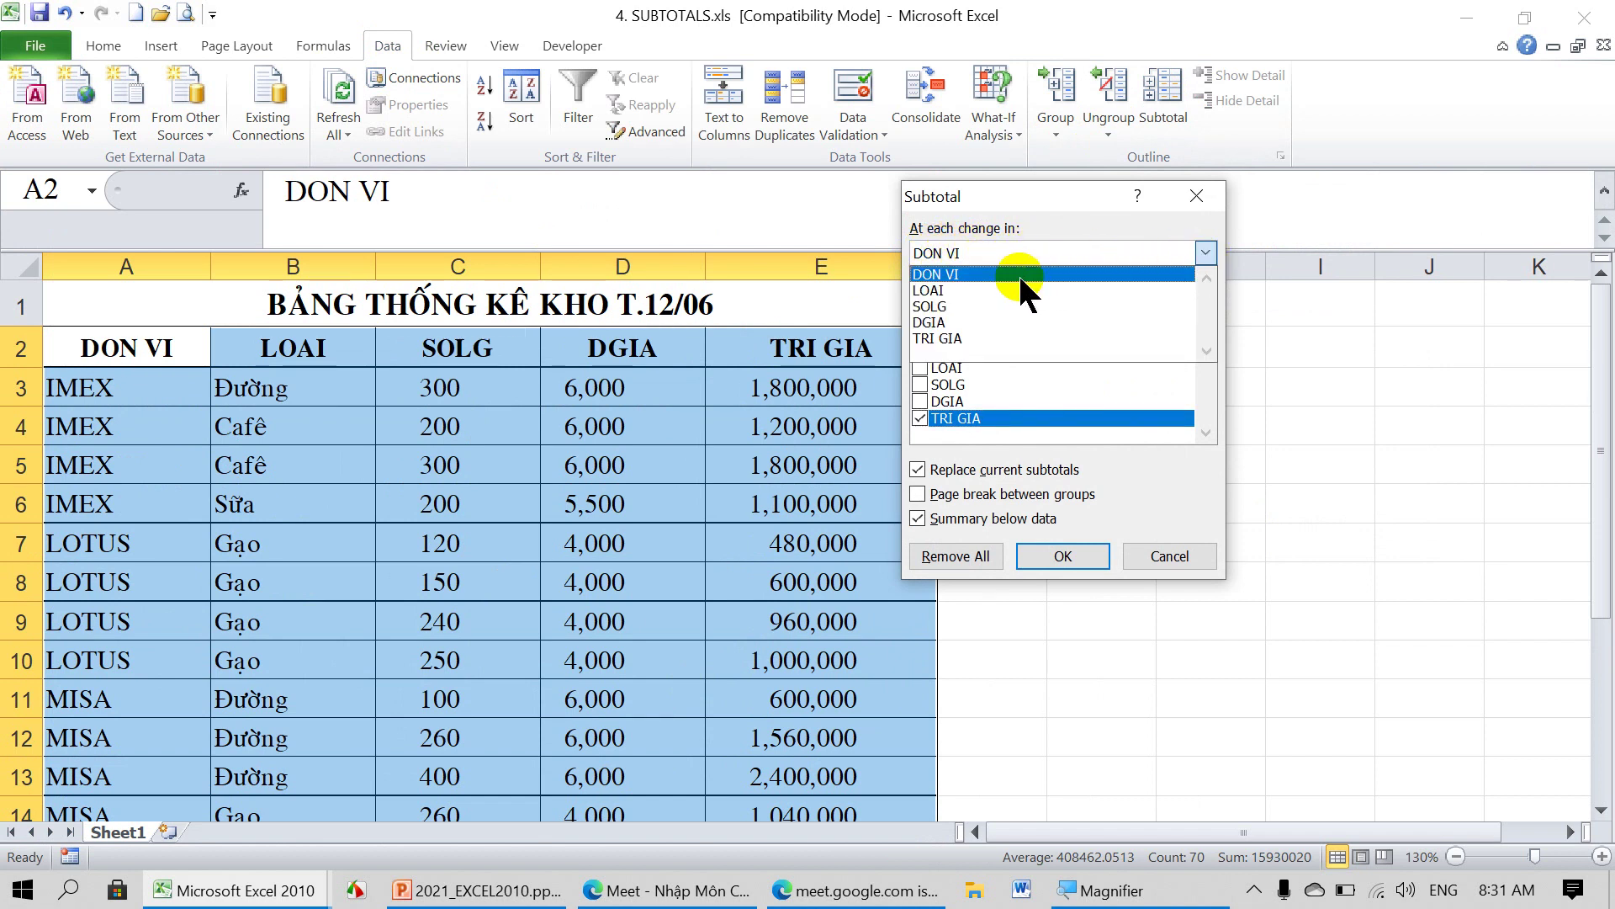
left_click(1018, 272)
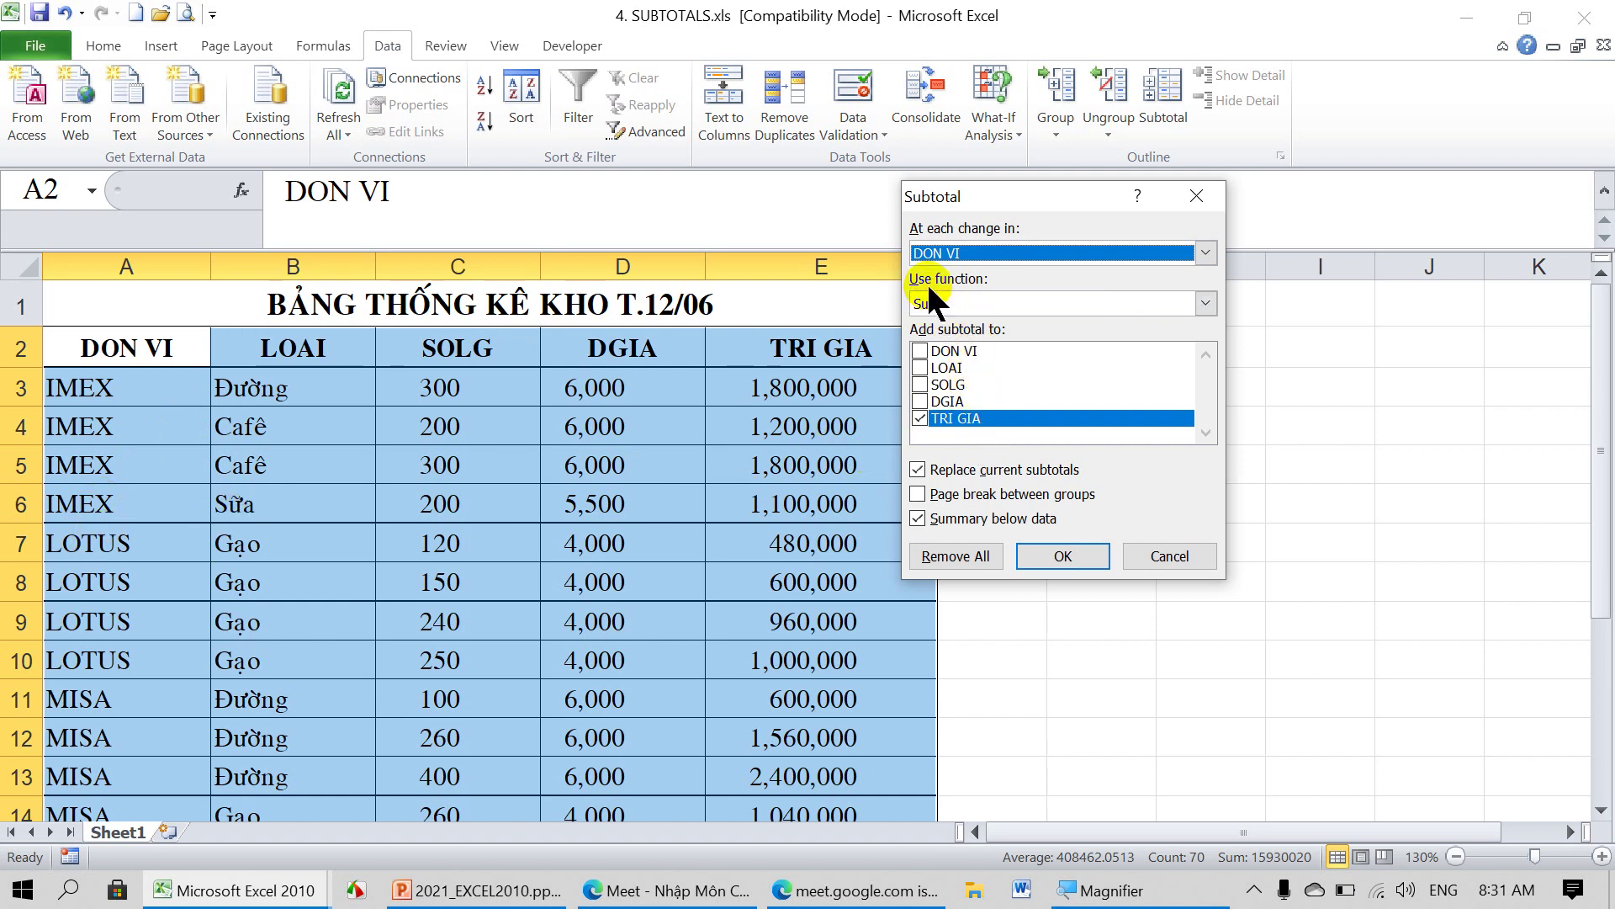
left_click(1203, 303)
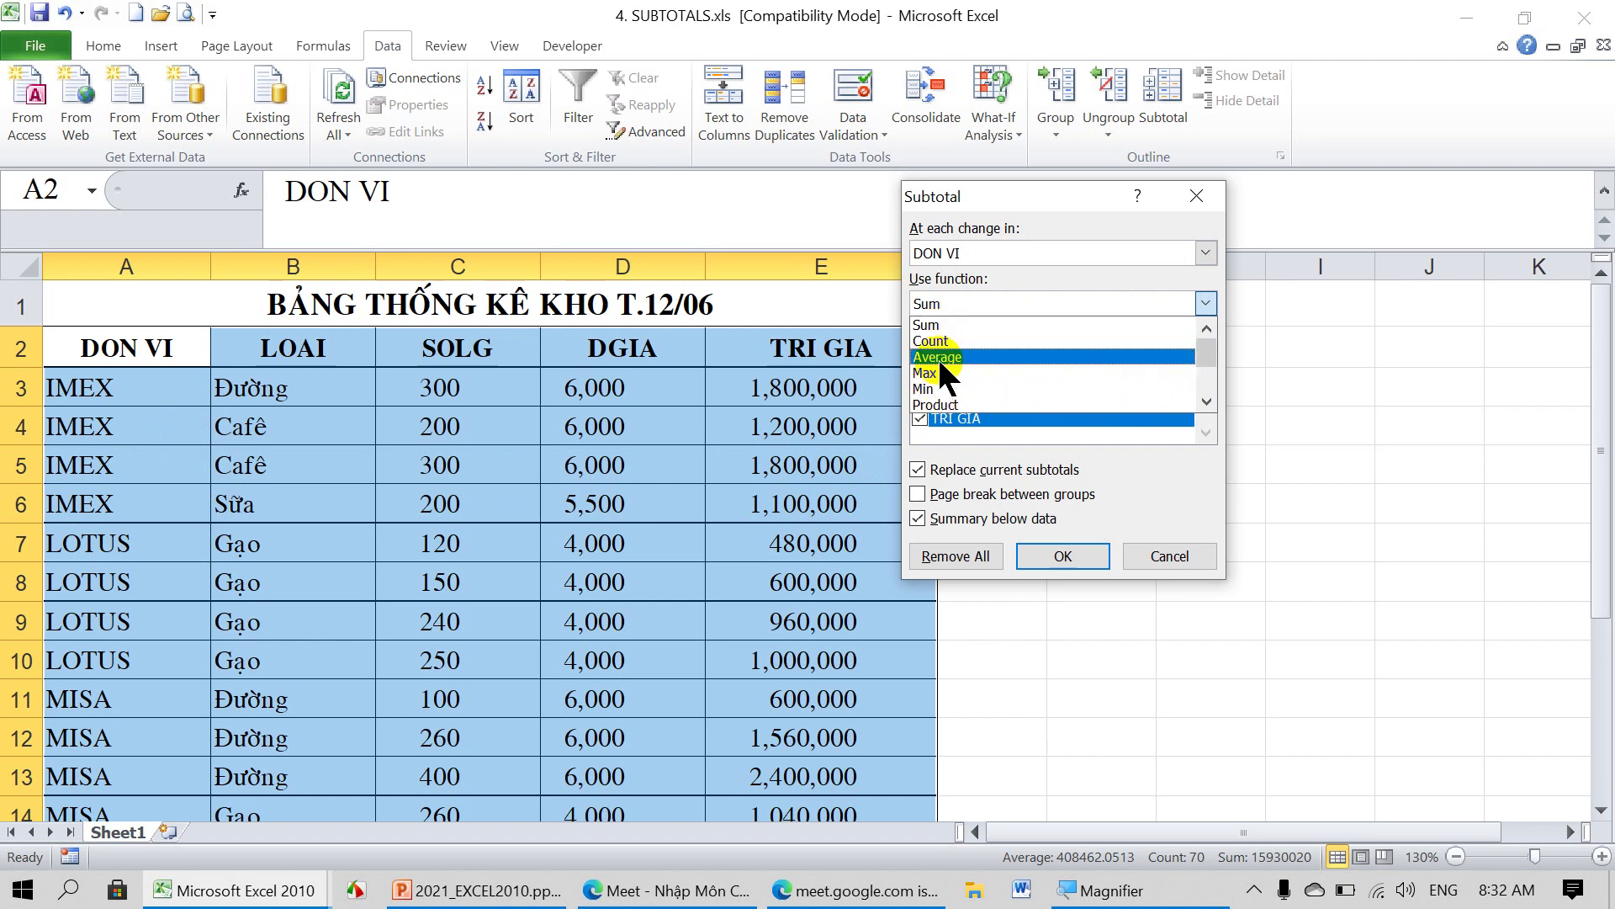
left_click(944, 328)
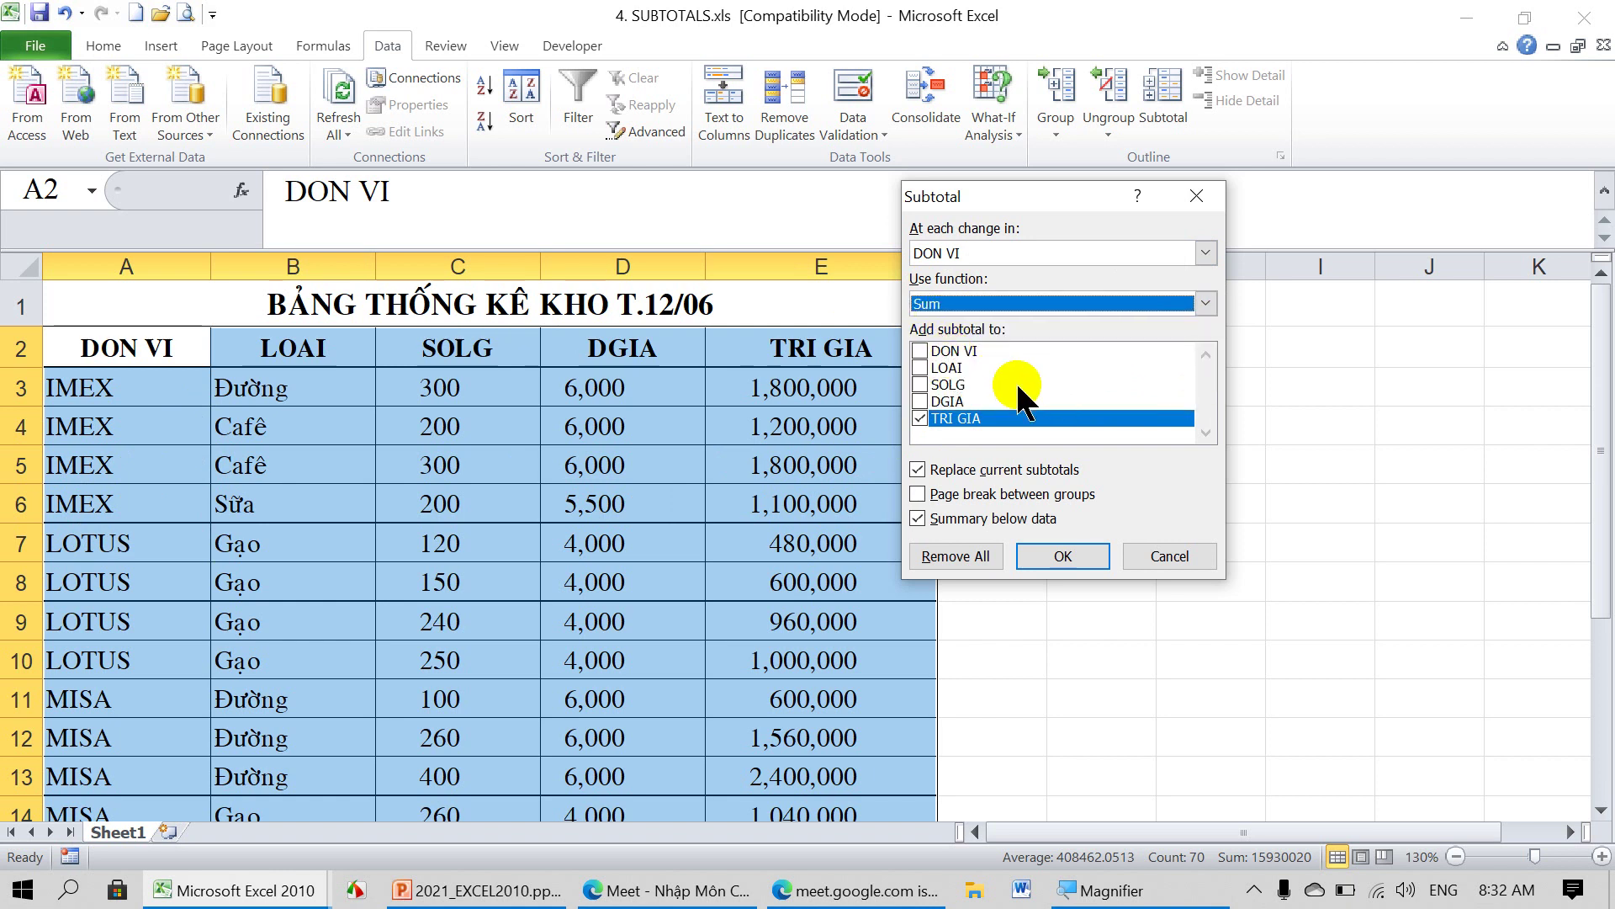
Tick SOLG alongside TRI GIA, keeping replace on, no page breaks, and summary below data.
left_click(926, 384)
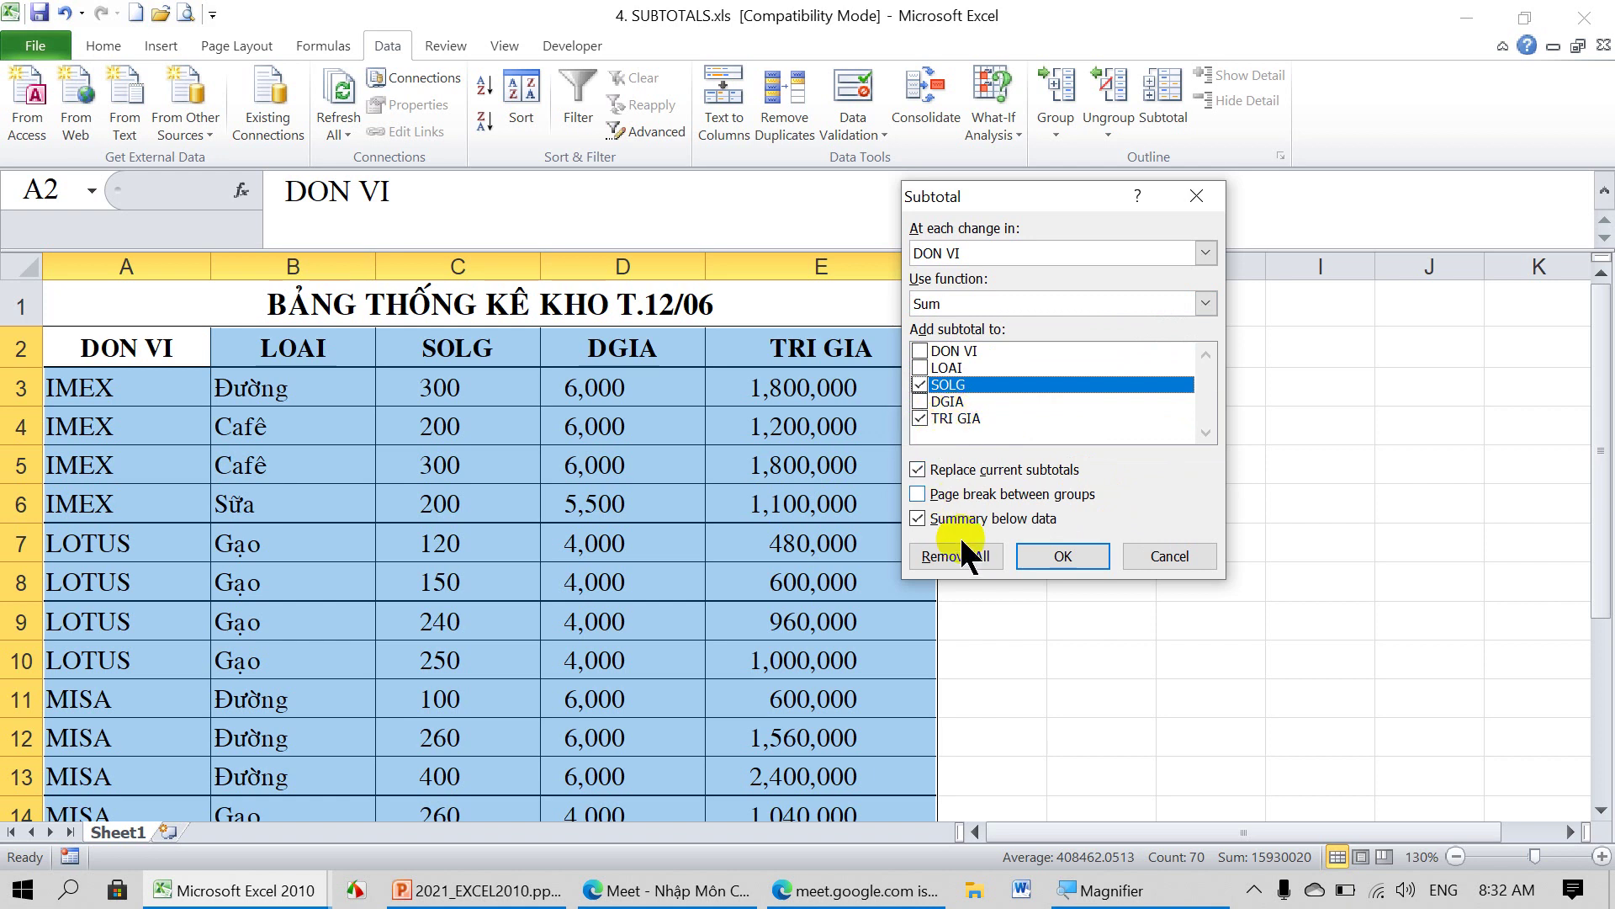
left_click(917, 469)
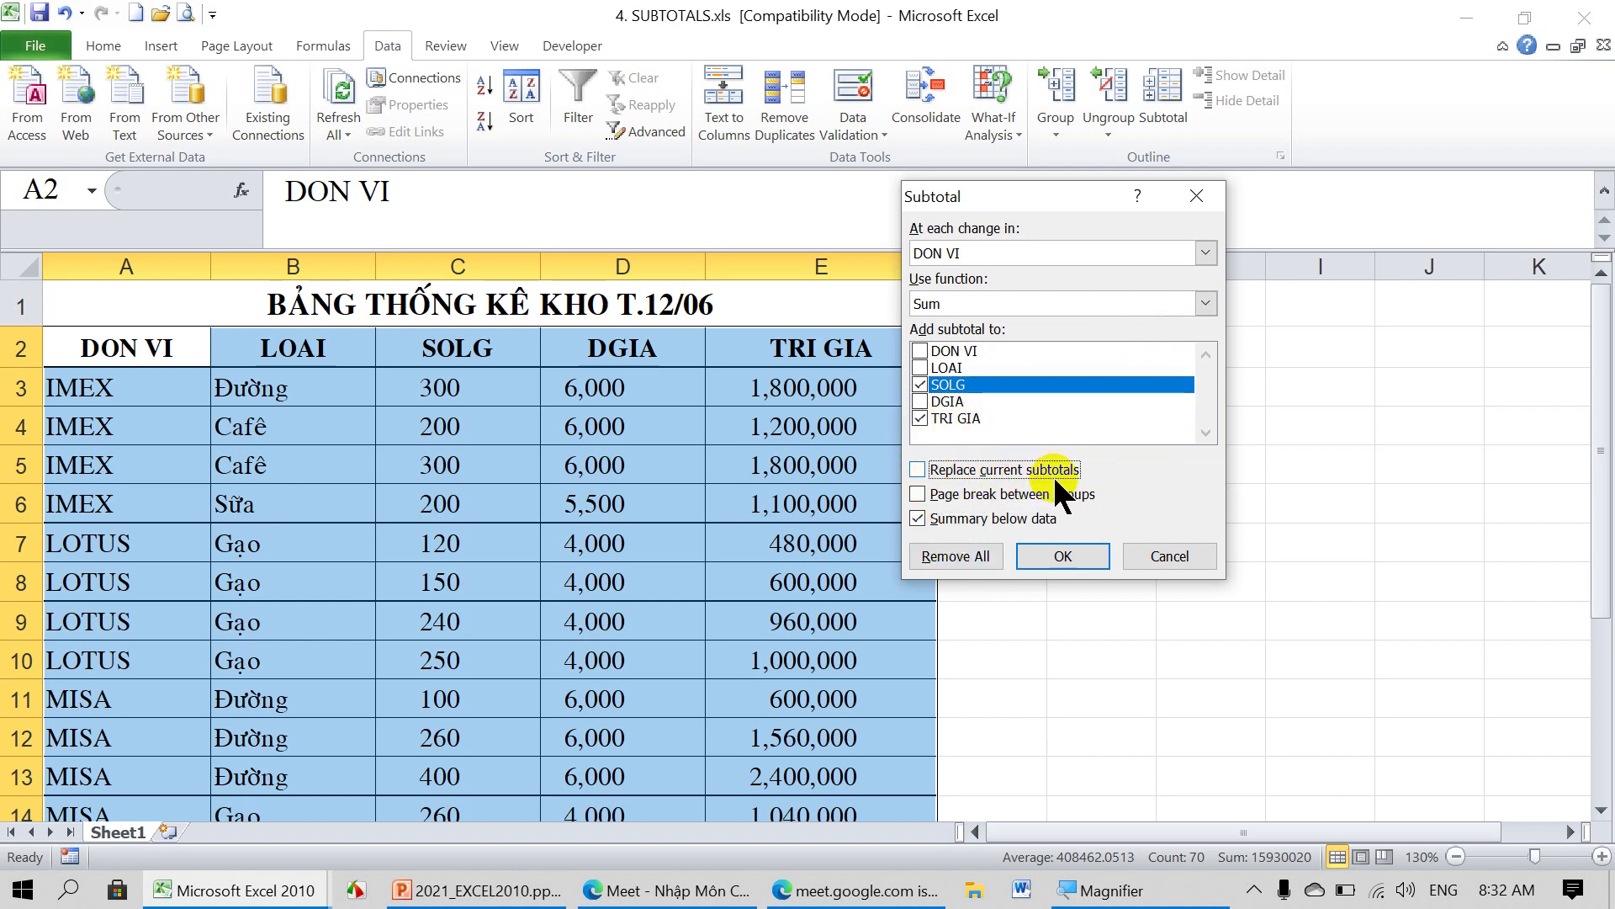
left_click(917, 469)
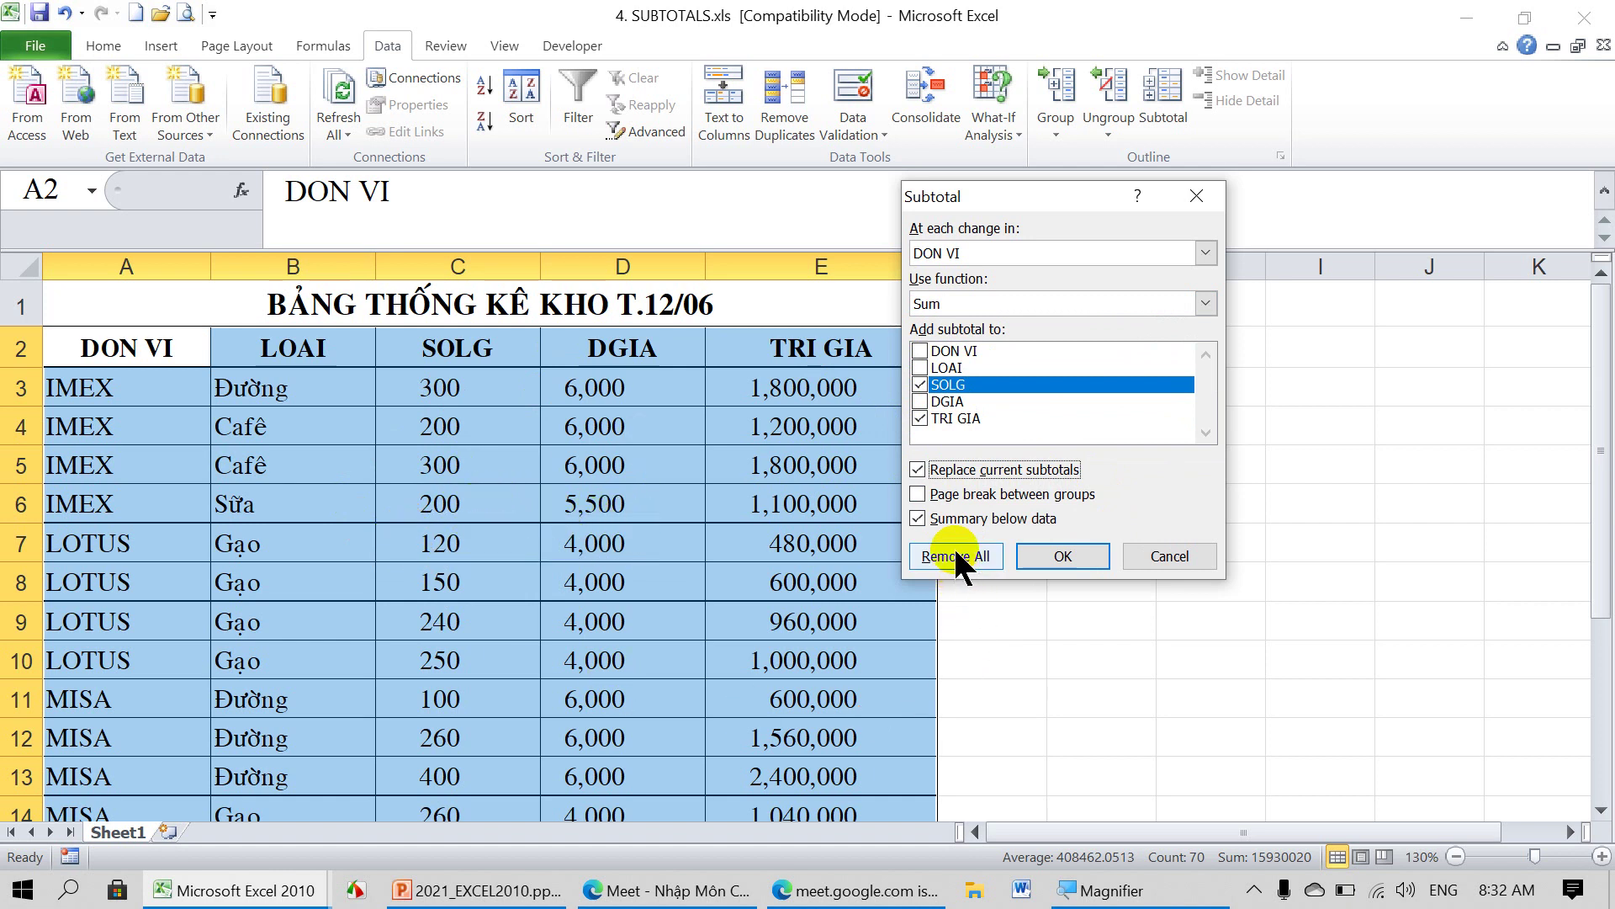
left_click(918, 493)
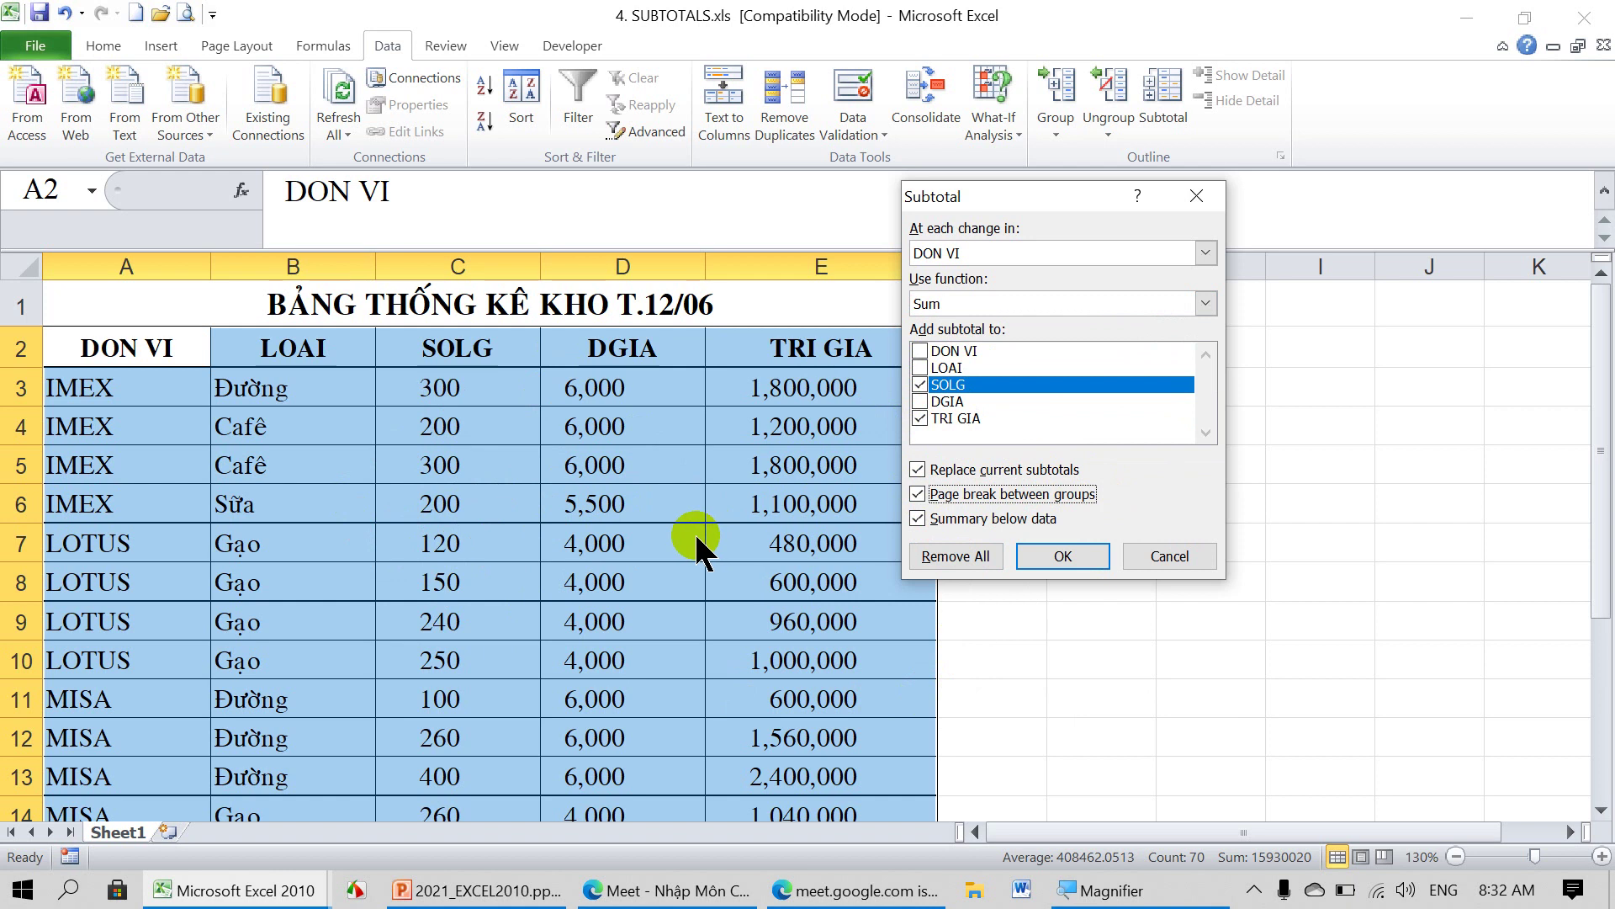
left_click(917, 494)
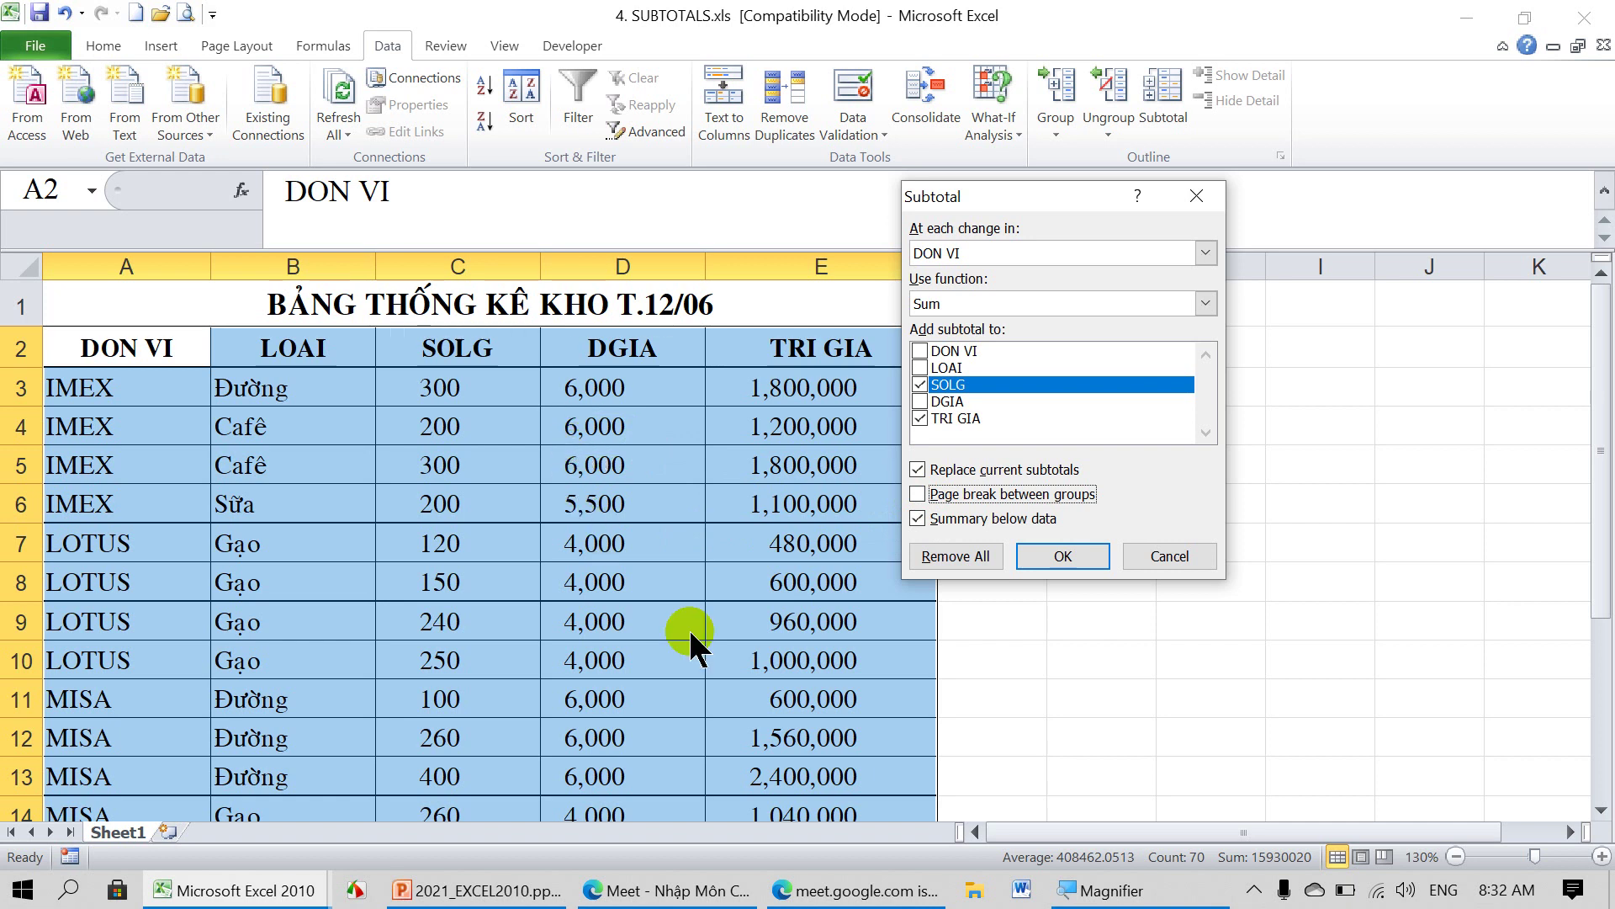
left_click(917, 518)
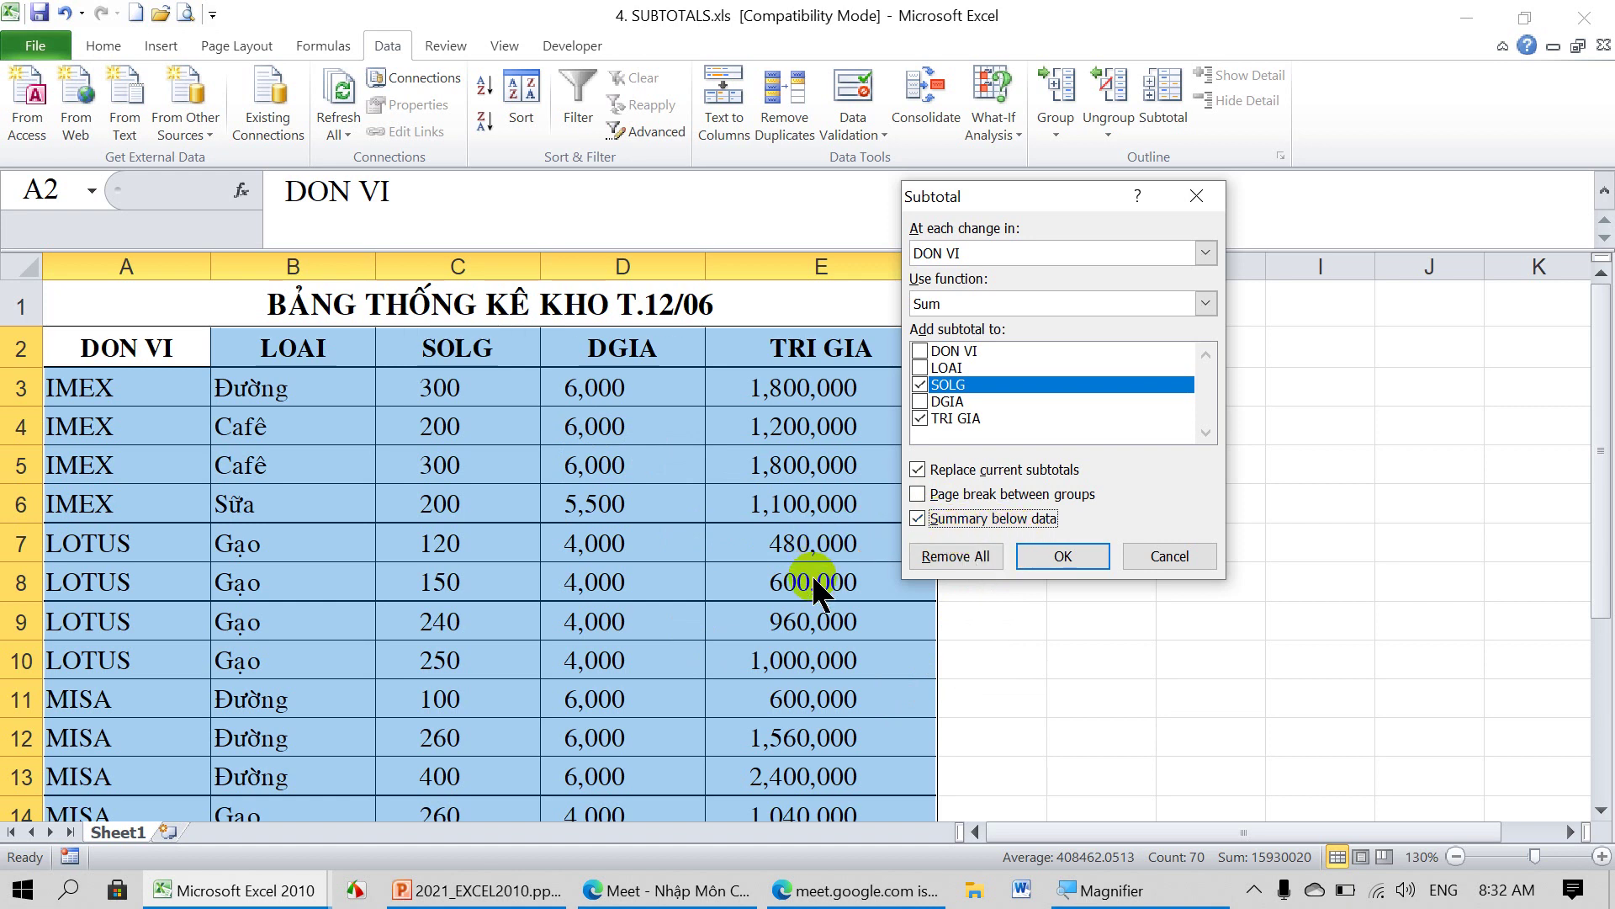
left_click(917, 518)
left_click(917, 518)
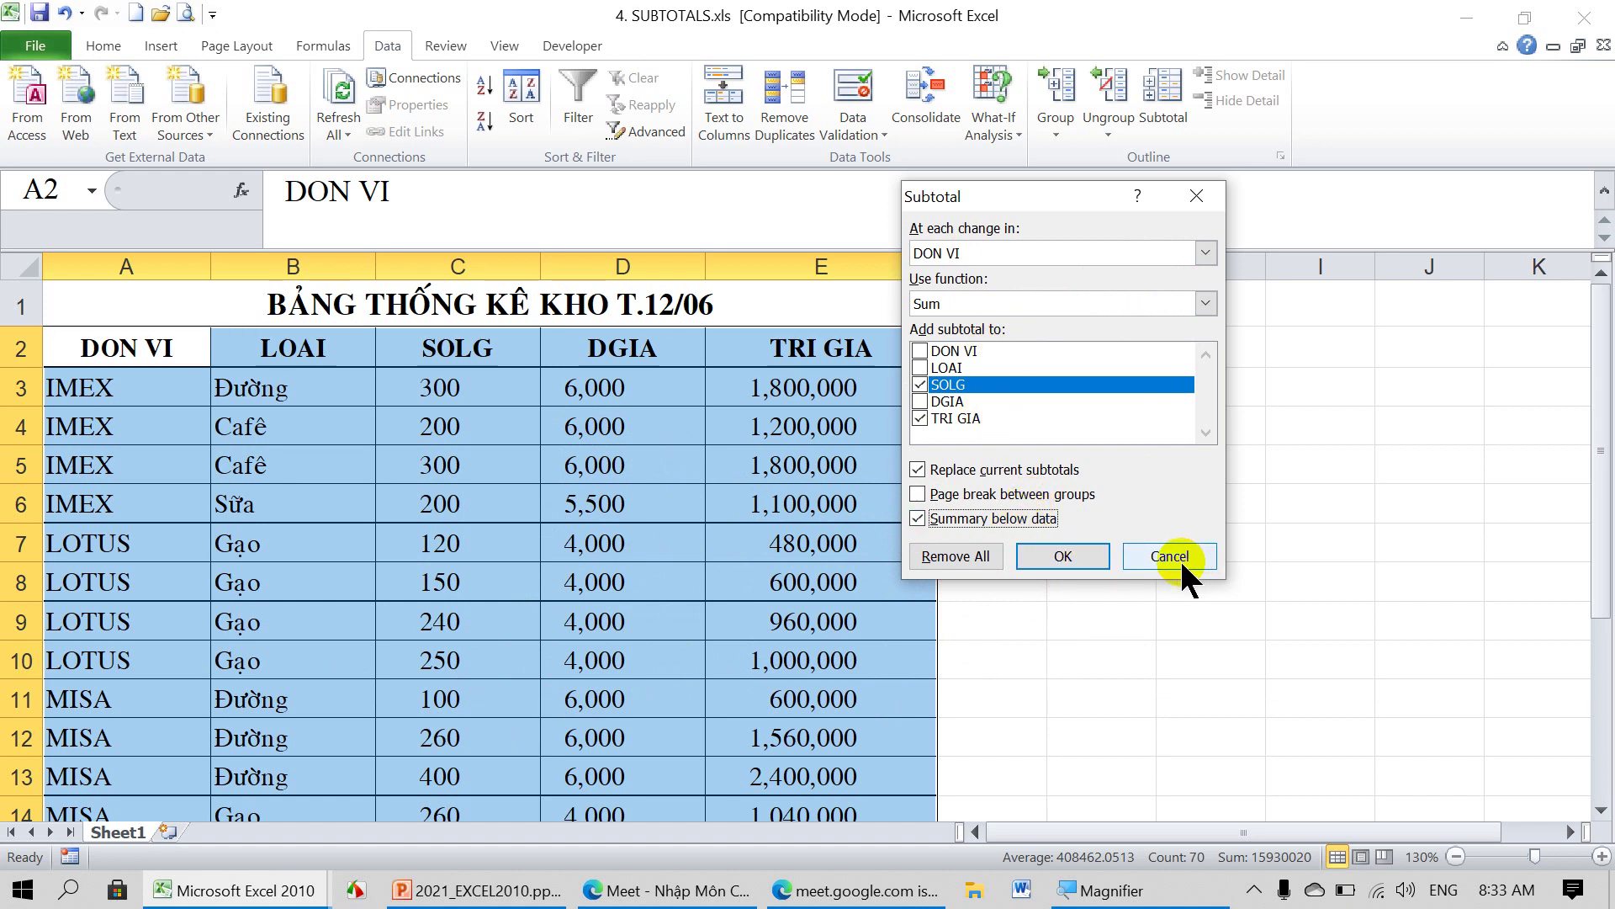
Apply the subtotals and make the IMEX Total row text red.
left_click(1078, 553)
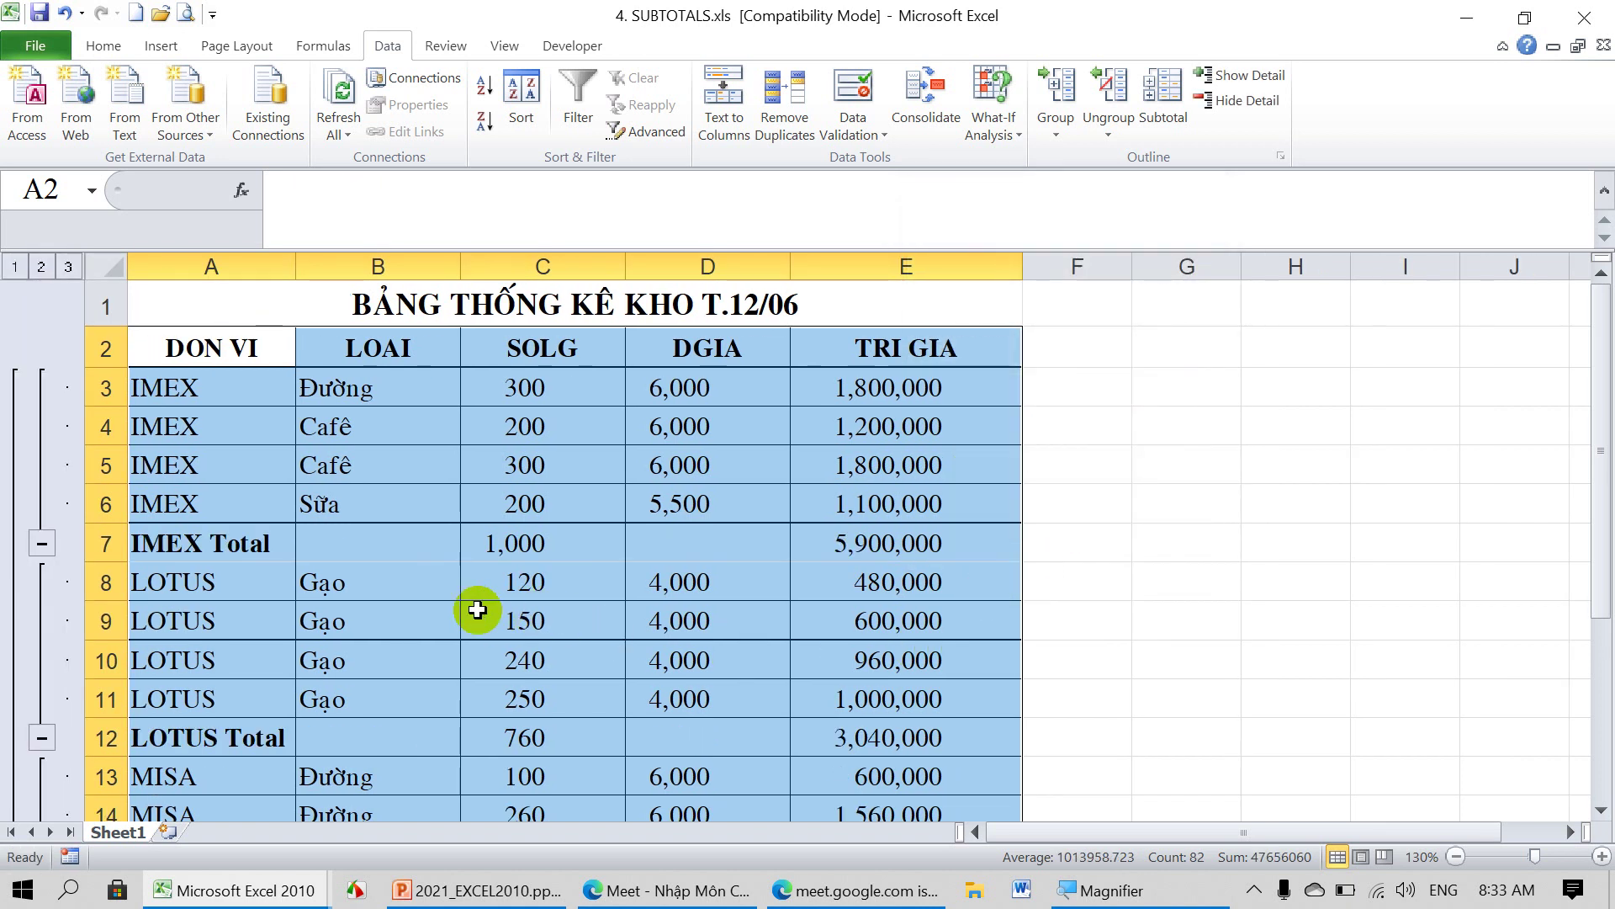
left_click(290, 552)
left_click_drag(162, 548, 866, 548)
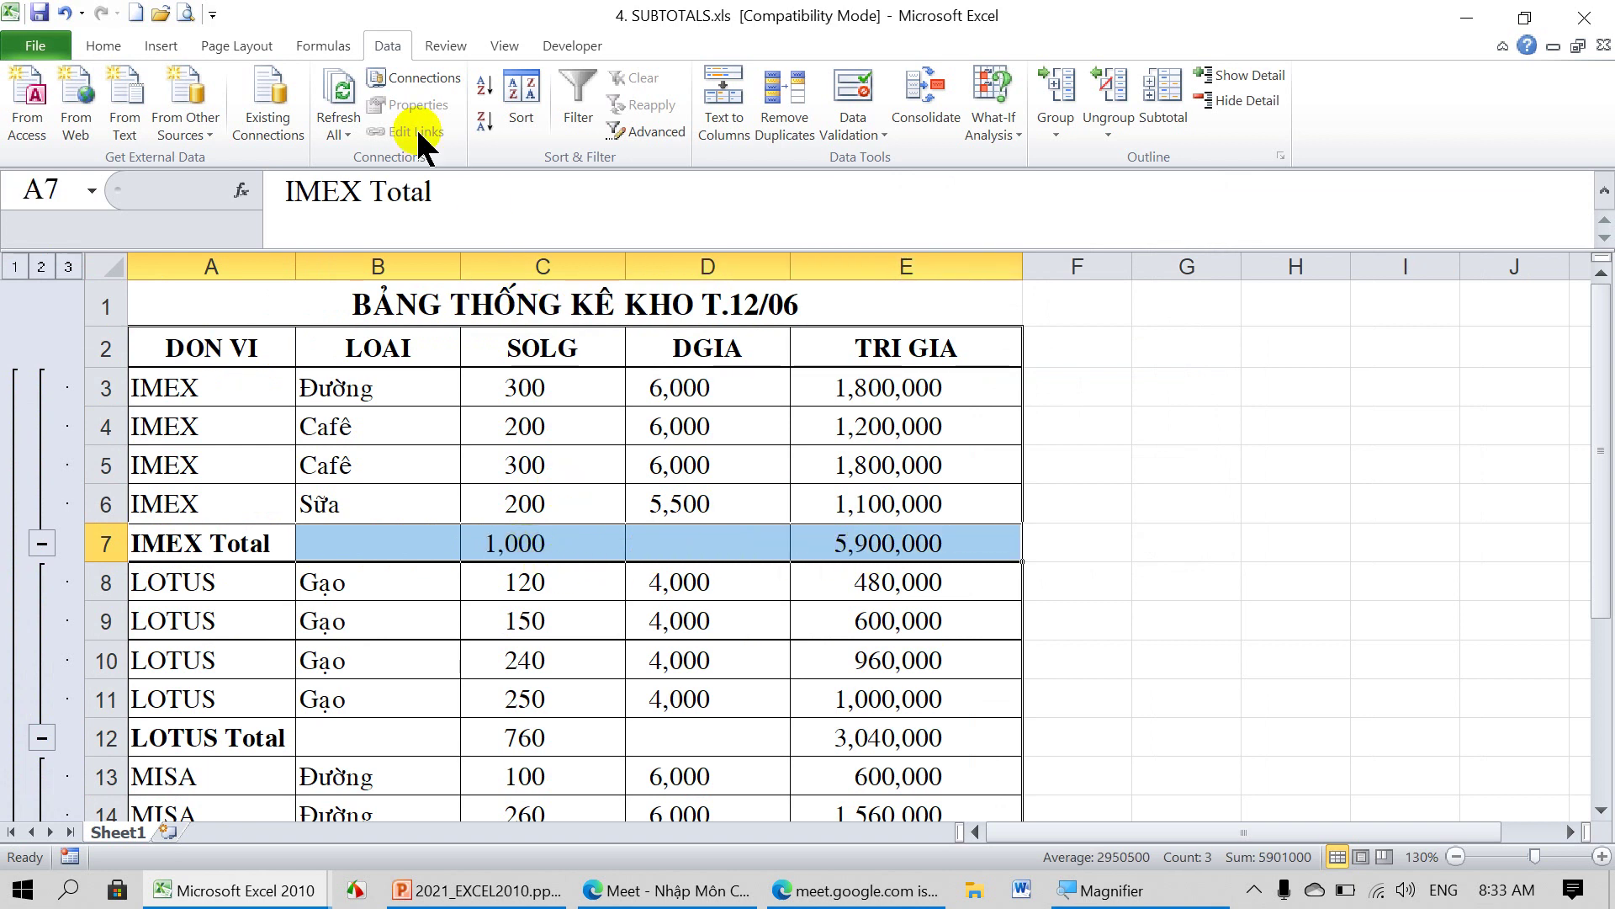
left_click(104, 45)
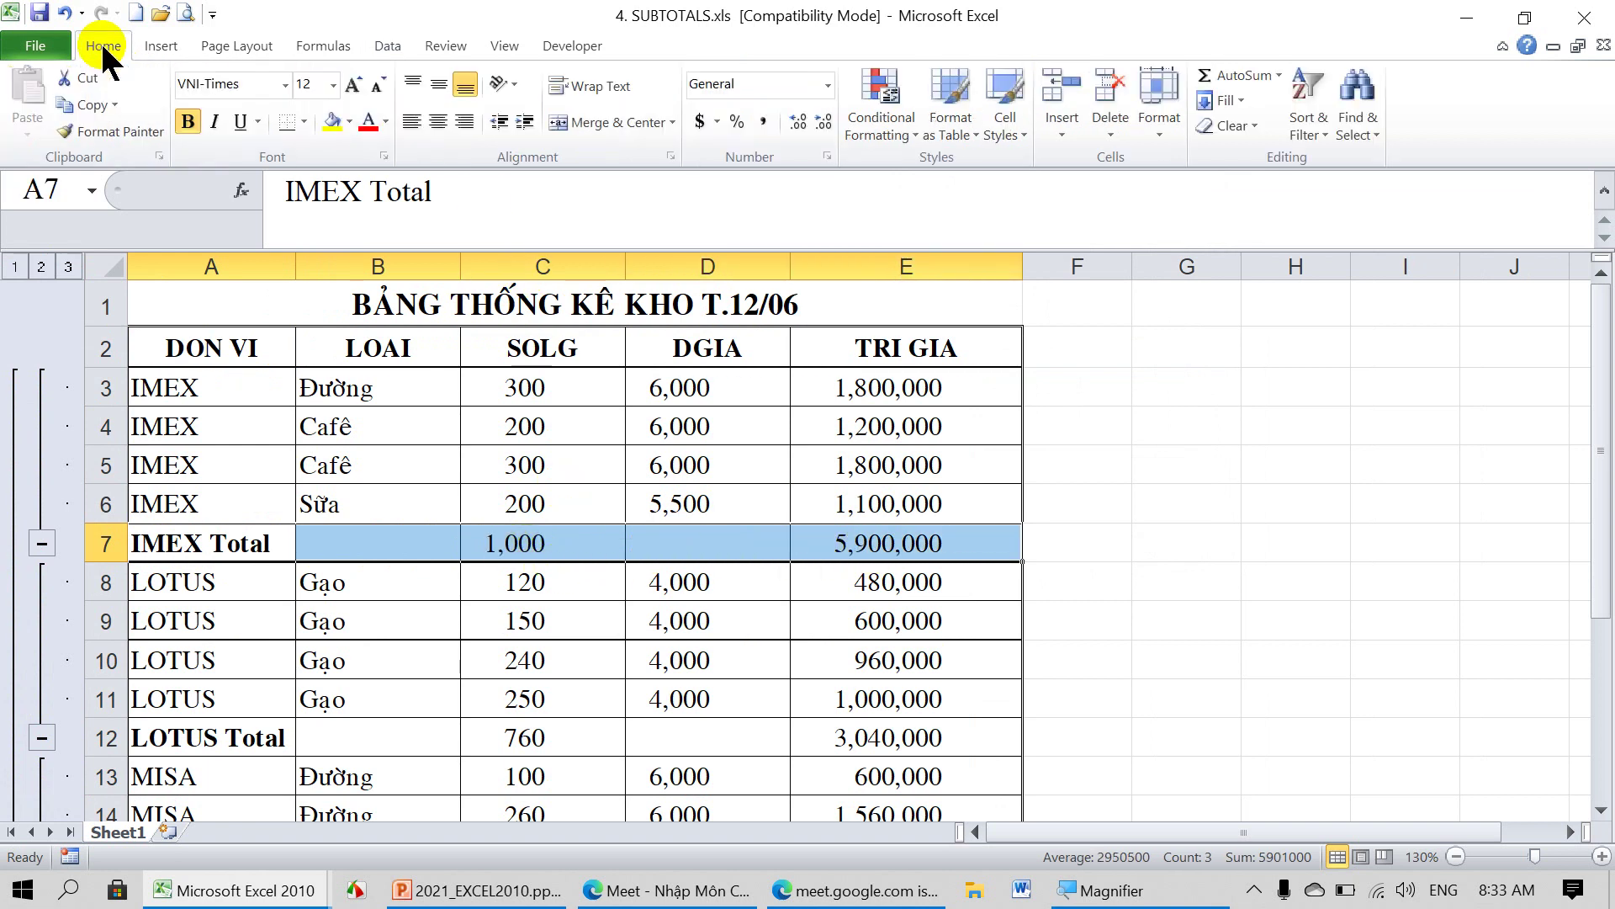
left_click(367, 122)
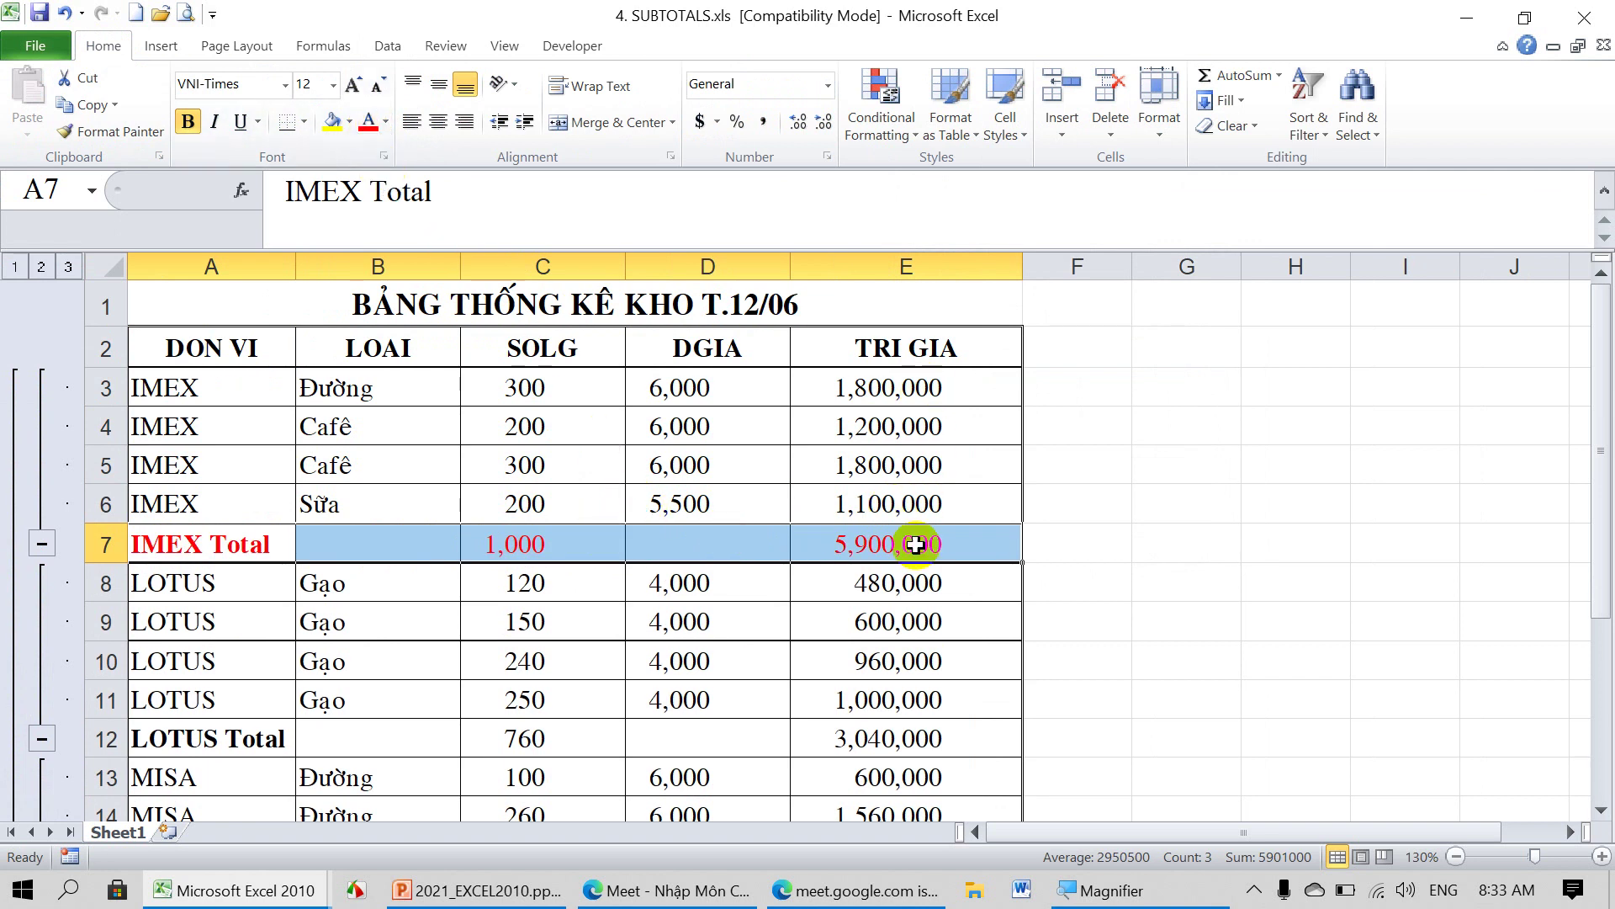
Make the LOTUS Total row A12:E12 red.
scroll(922, 562, "down", 1)
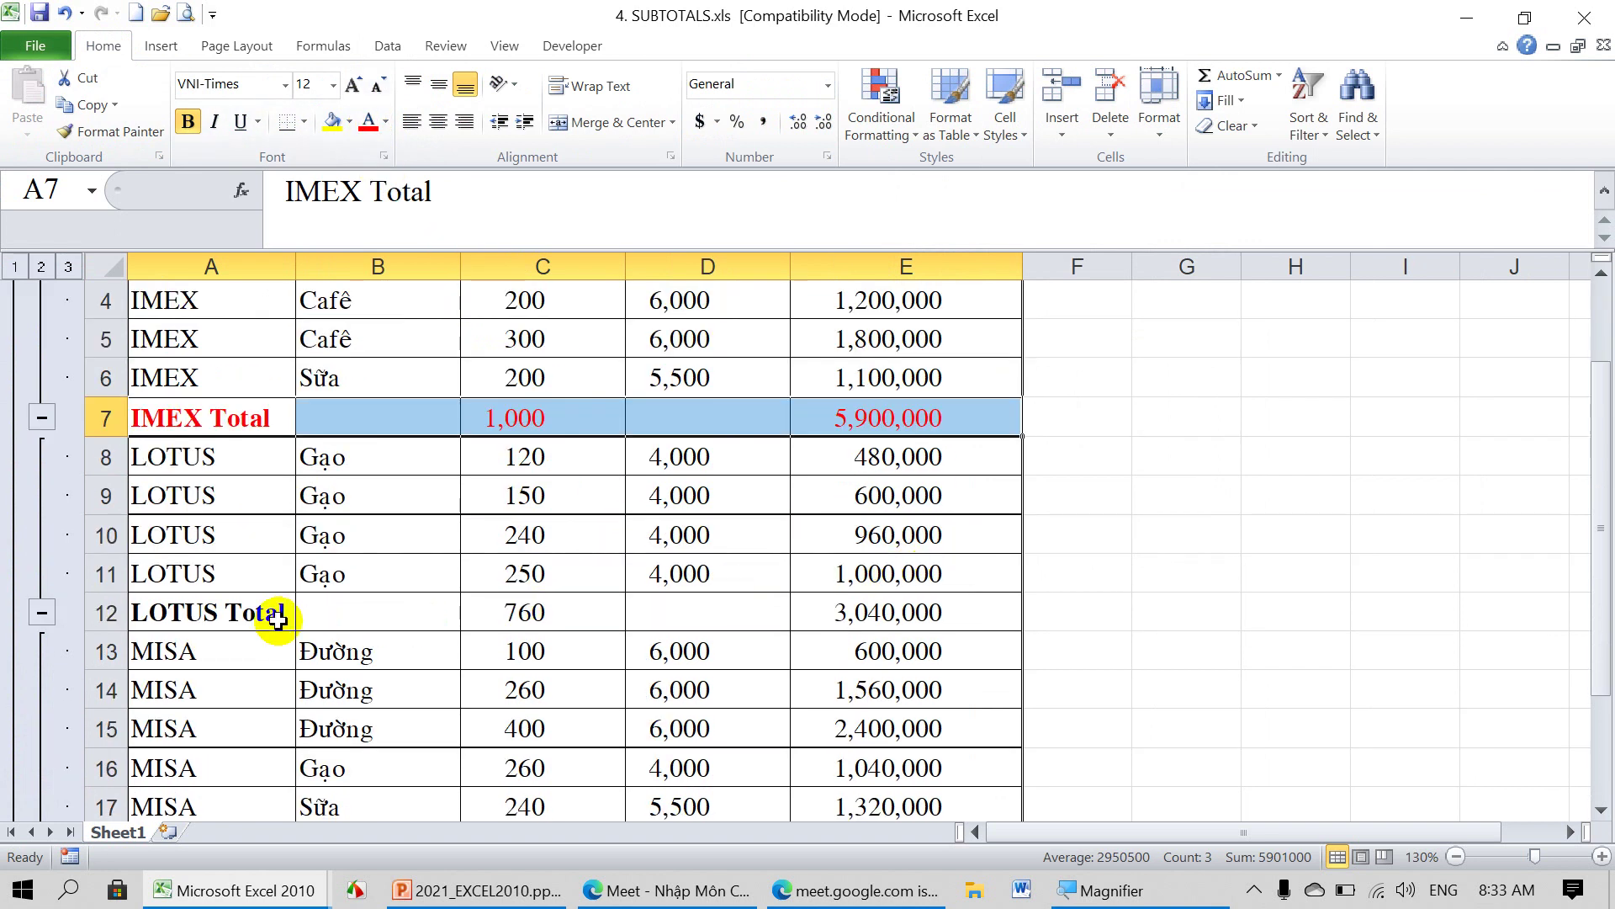
left_click(160, 621)
left_click_drag(432, 621, 892, 614)
left_click(205, 566)
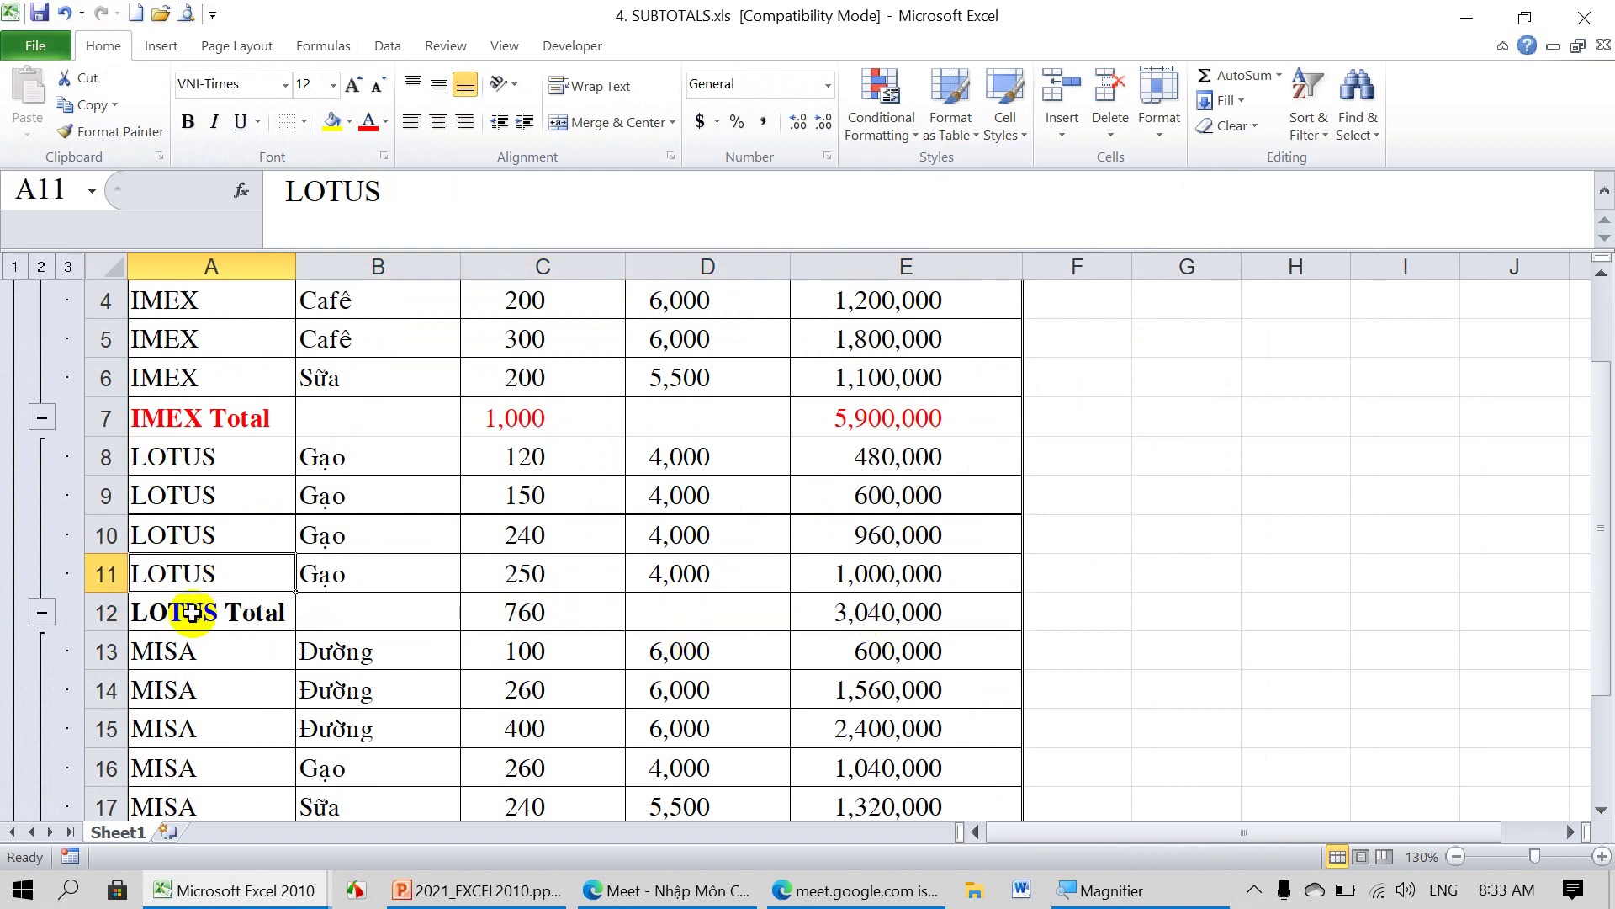
left_click(179, 652)
left_click(182, 612)
left_click_drag(181, 613, 813, 612)
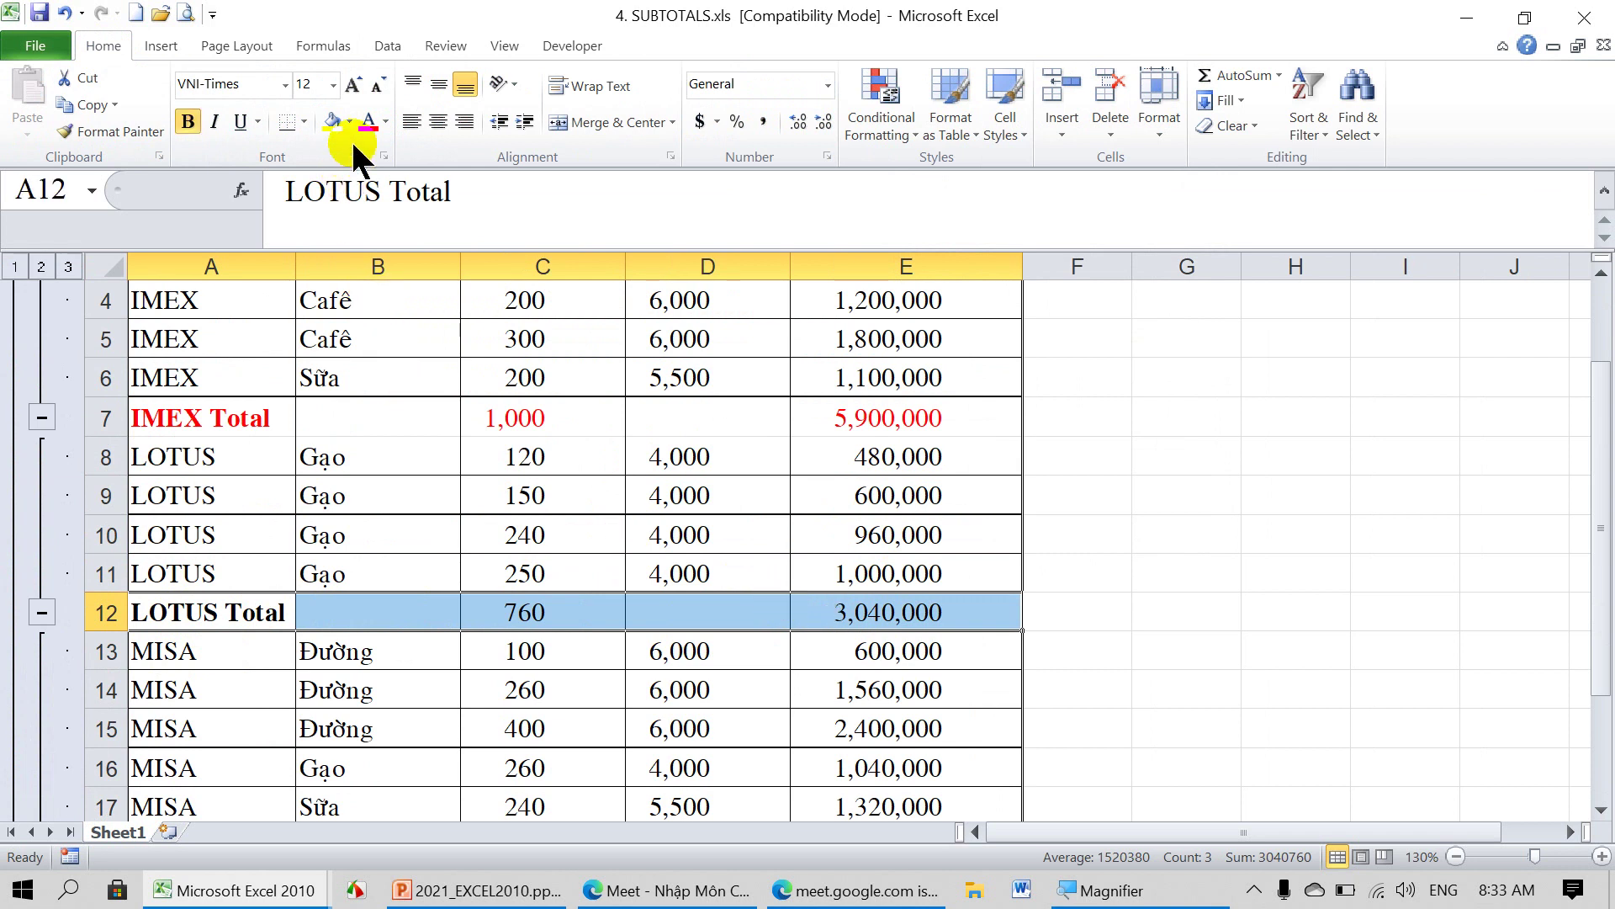
left_click(367, 121)
Make the MISA Total row A18:E18 red.
scroll(443, 373, "down", 4)
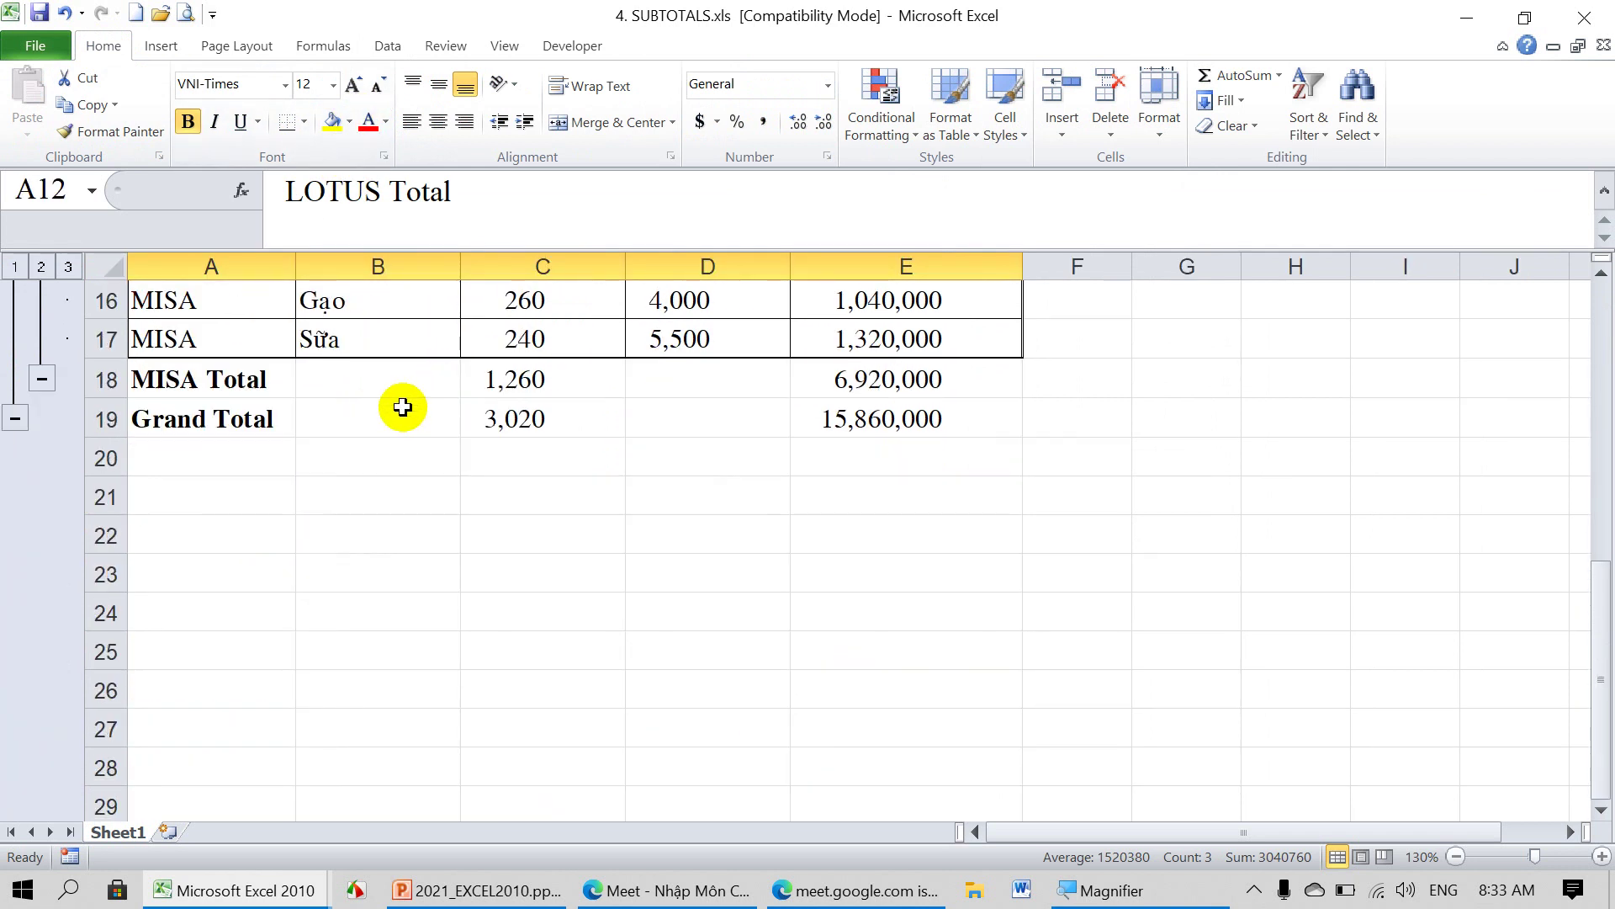
scroll(400, 407, "up", 2)
left_click_drag(143, 613, 823, 614)
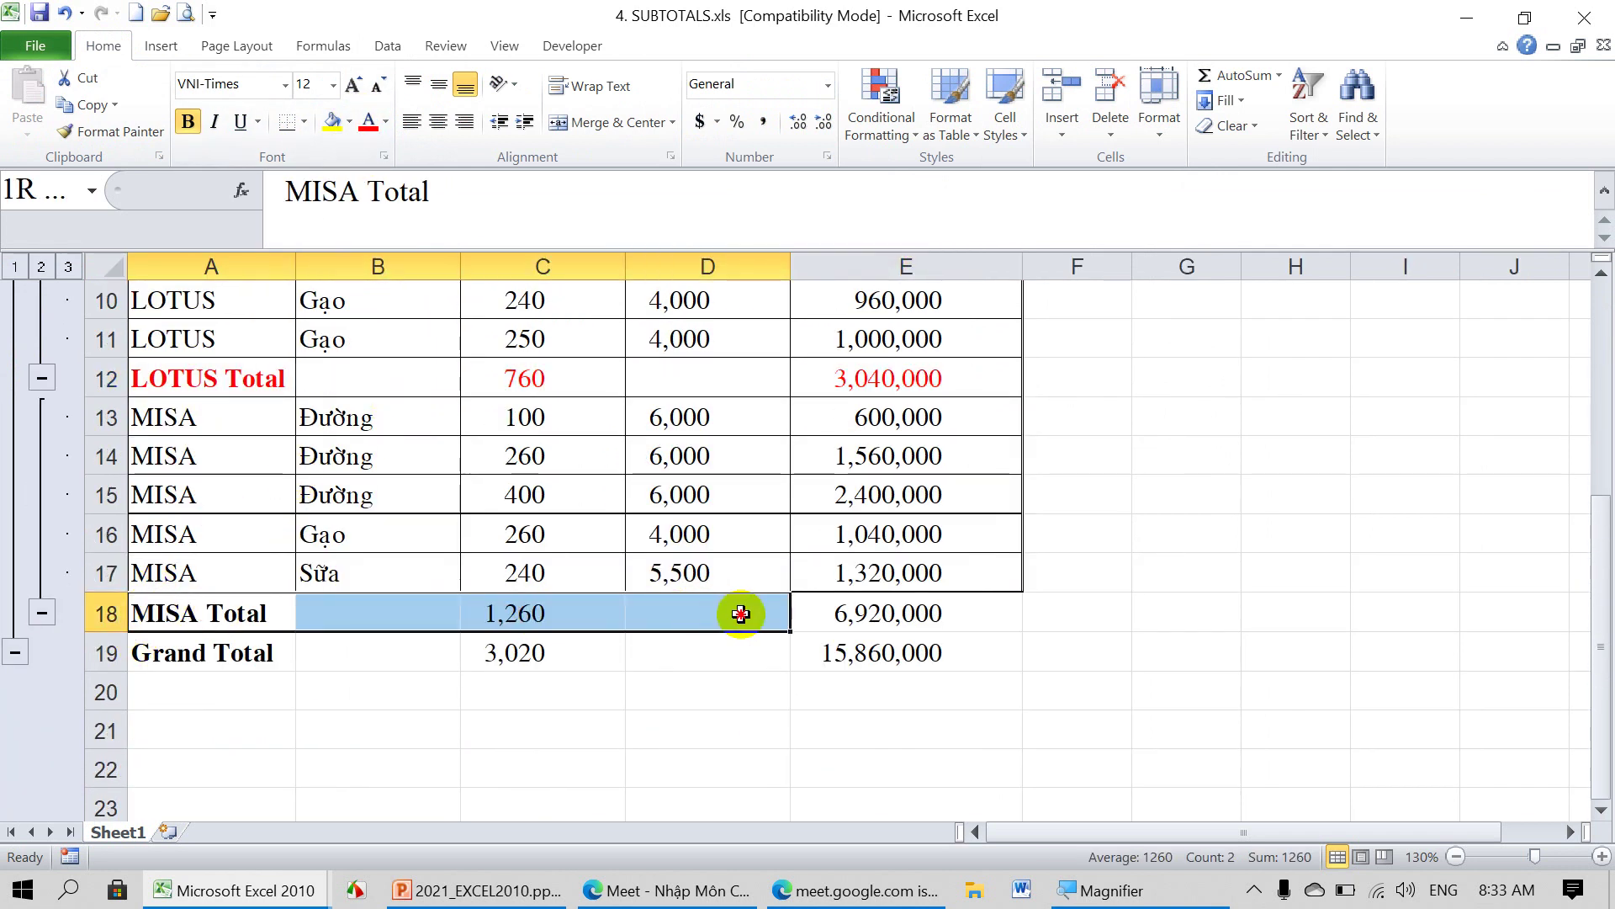
left_click(368, 120)
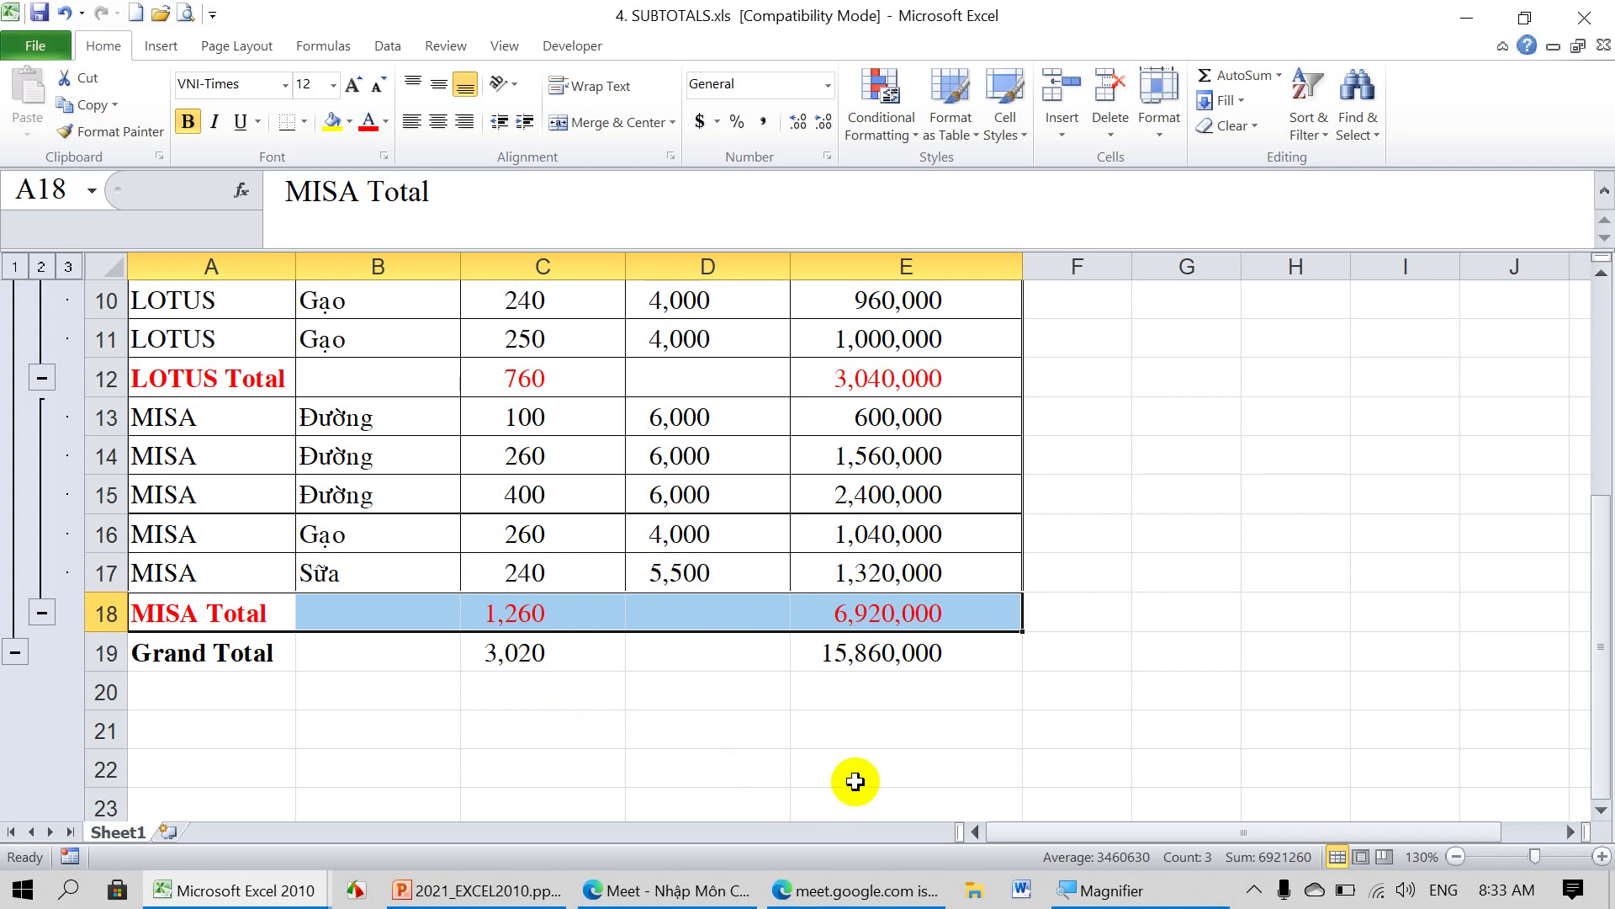
scroll(854, 774, "up", 3)
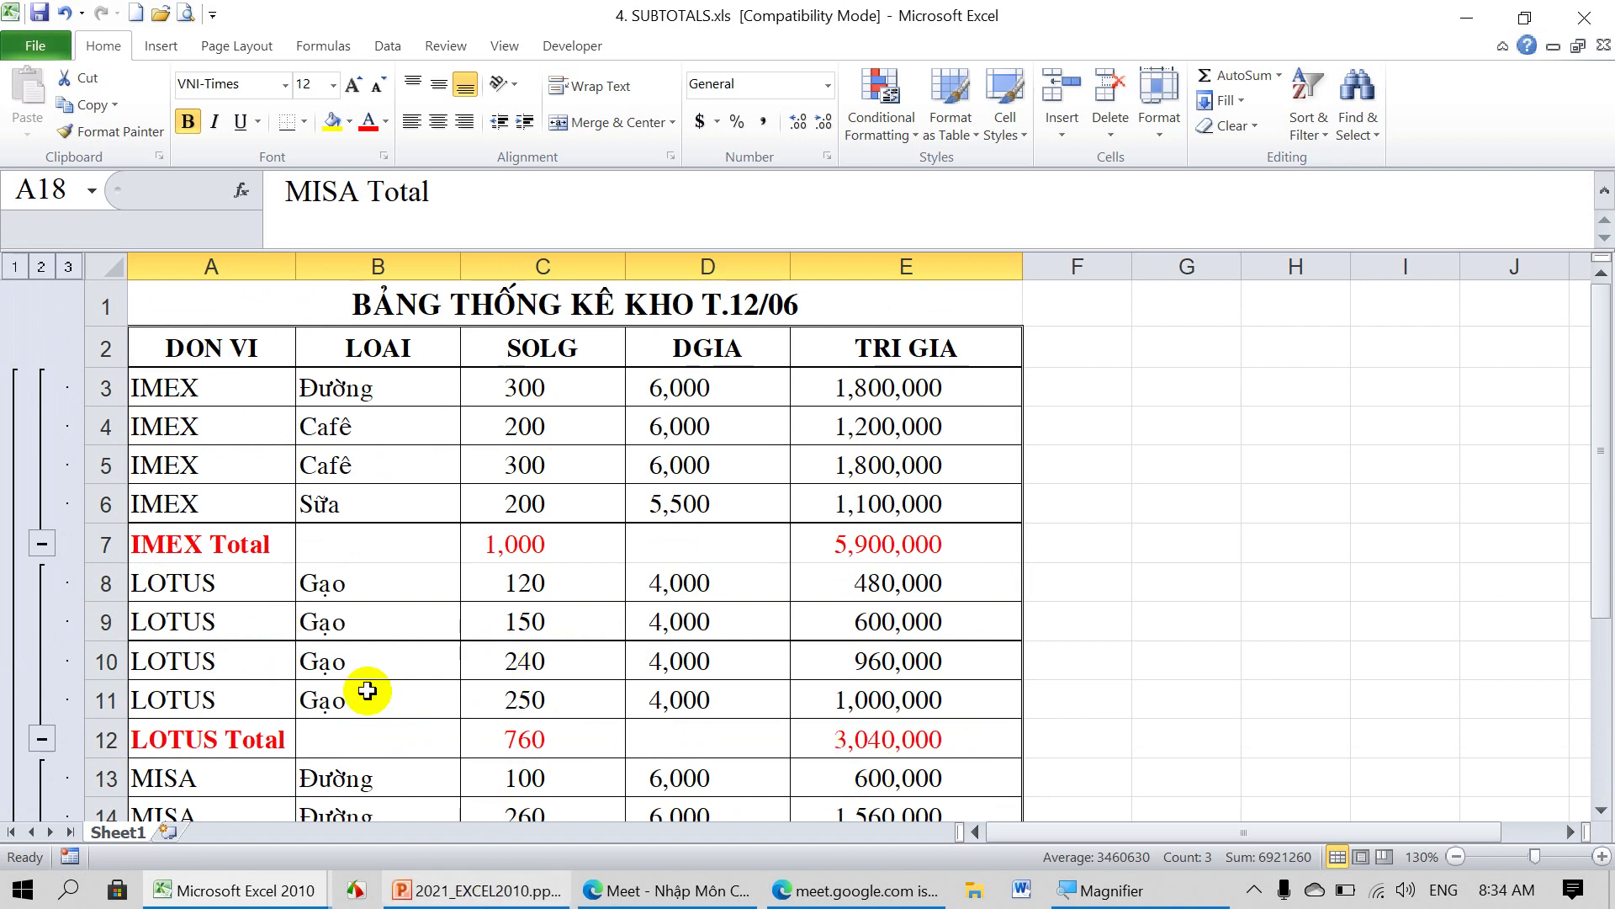
left_click(14, 267)
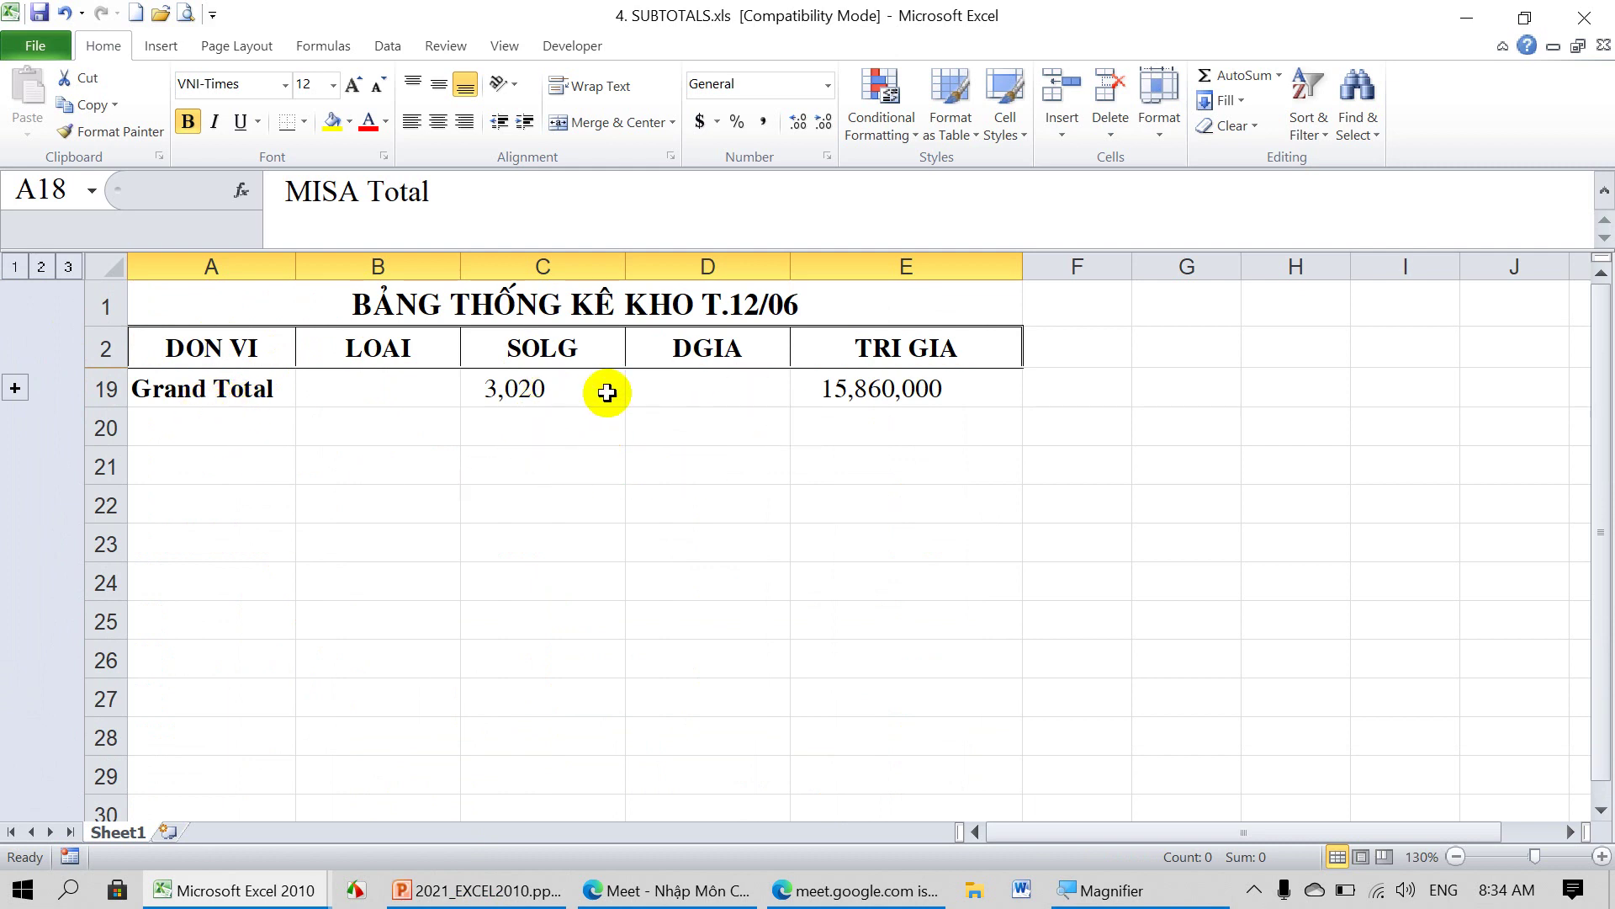
left_click(40, 266)
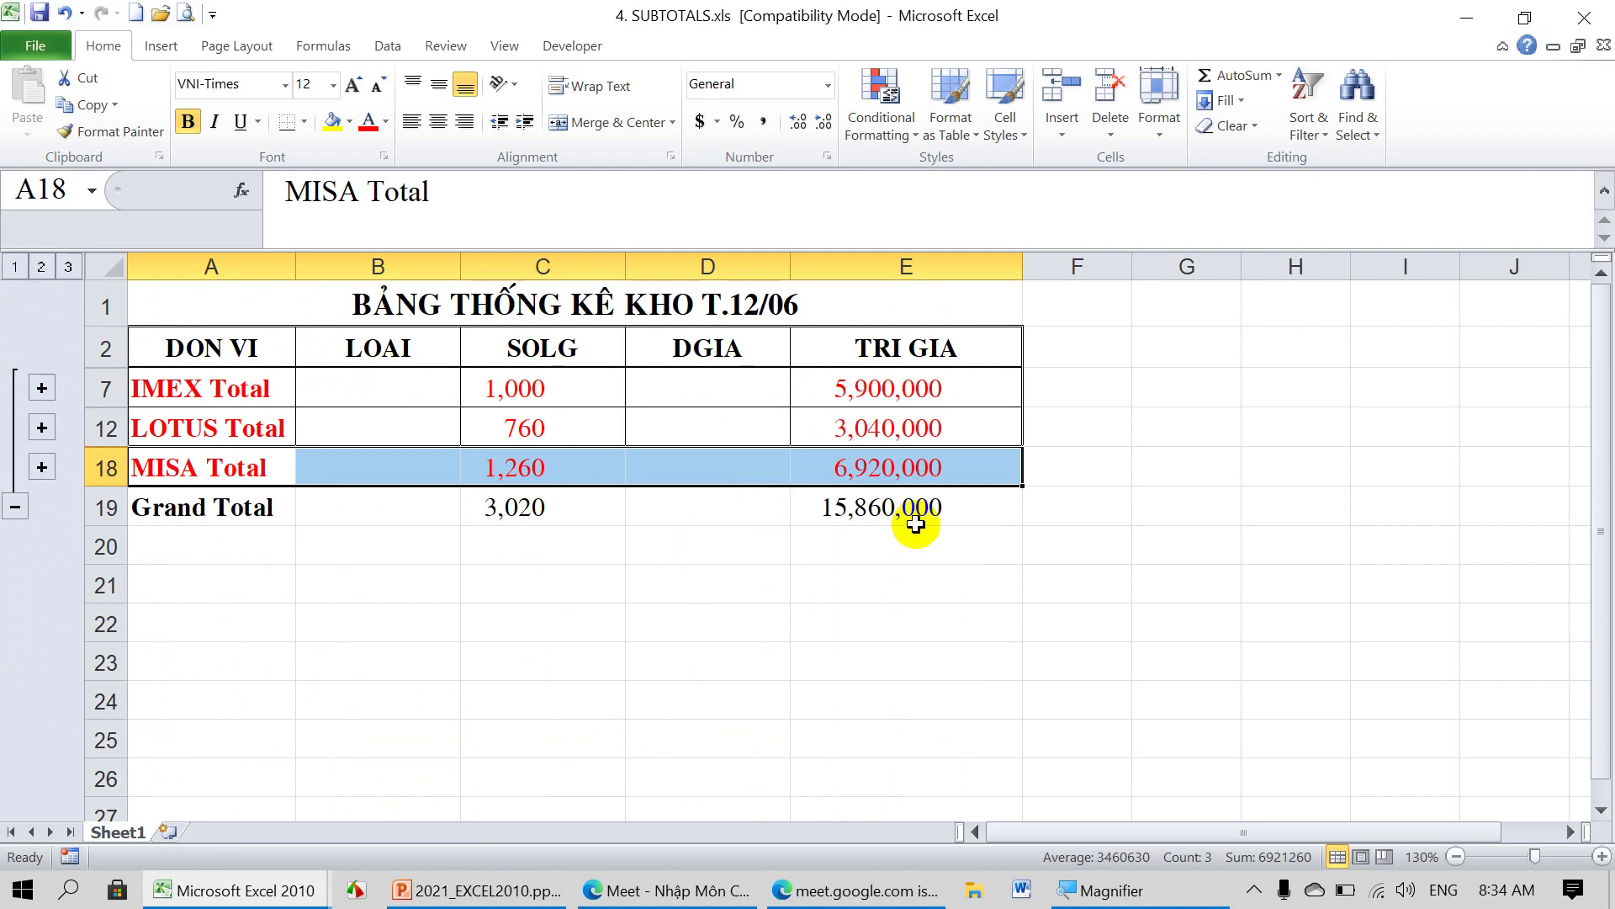
left_click(65, 266)
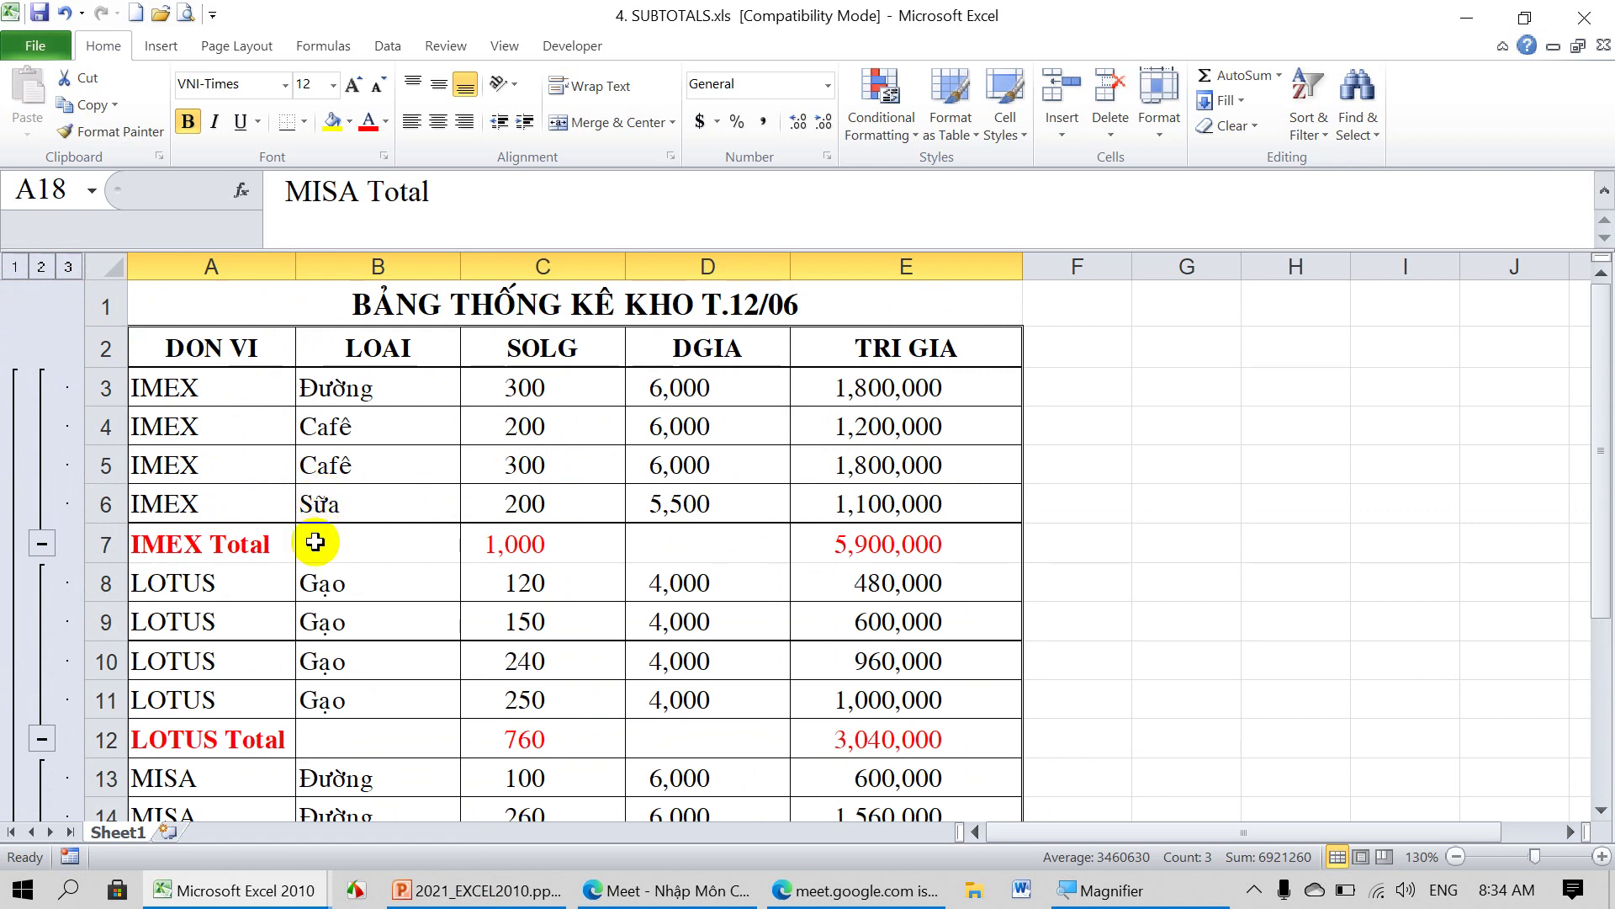
left_click_drag(169, 553, 925, 557)
left_click(1244, 612)
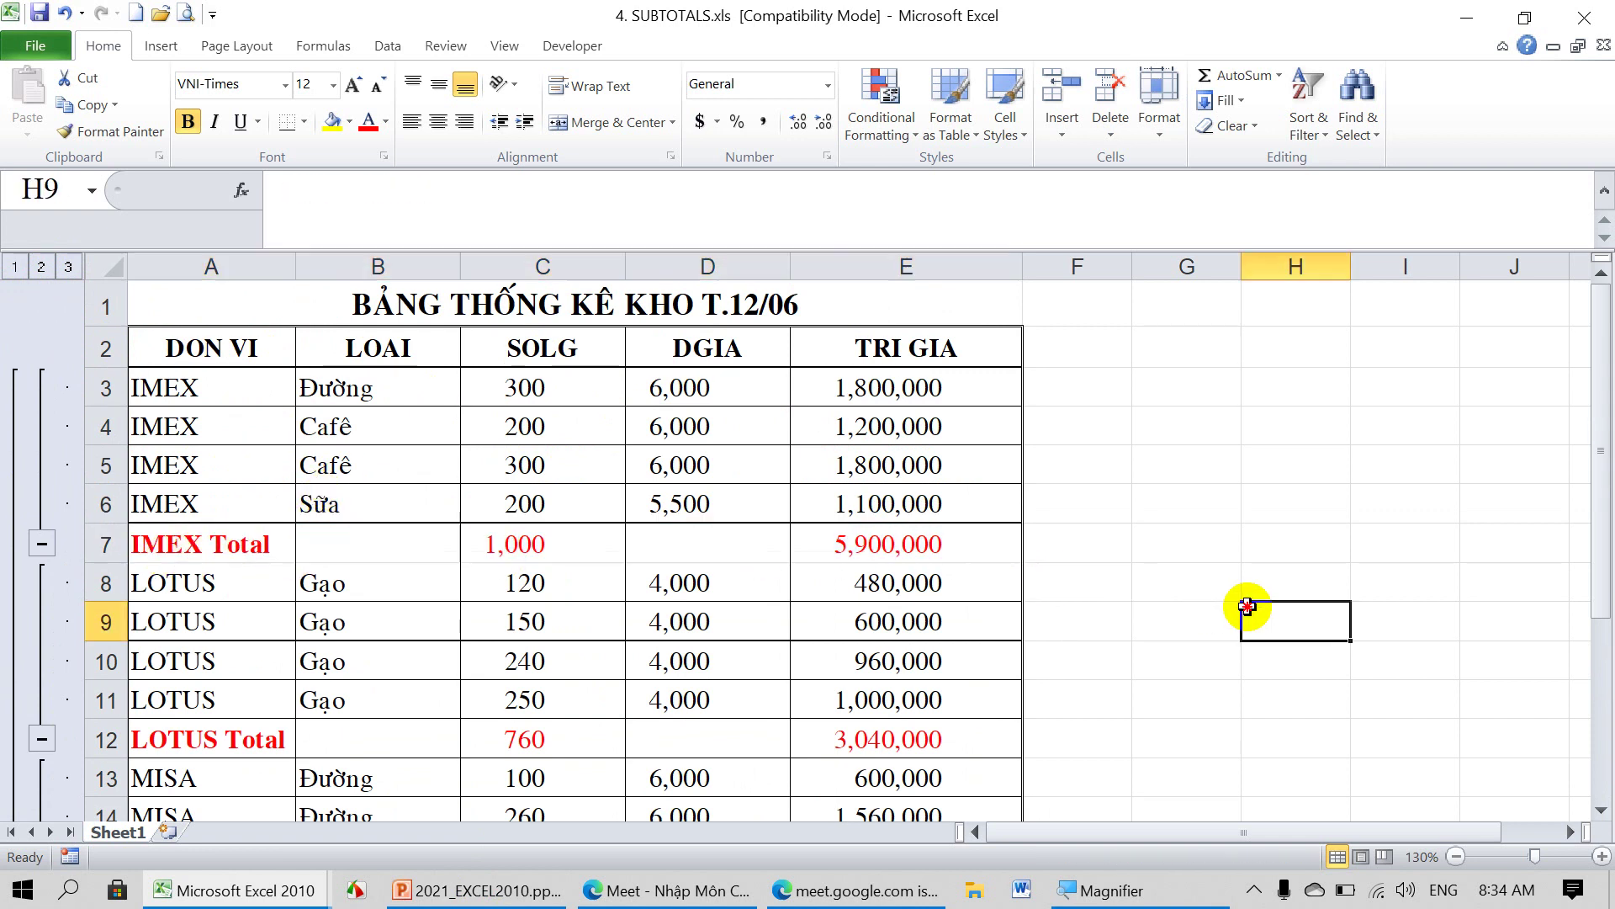
left_click(42, 544)
left_click(42, 582)
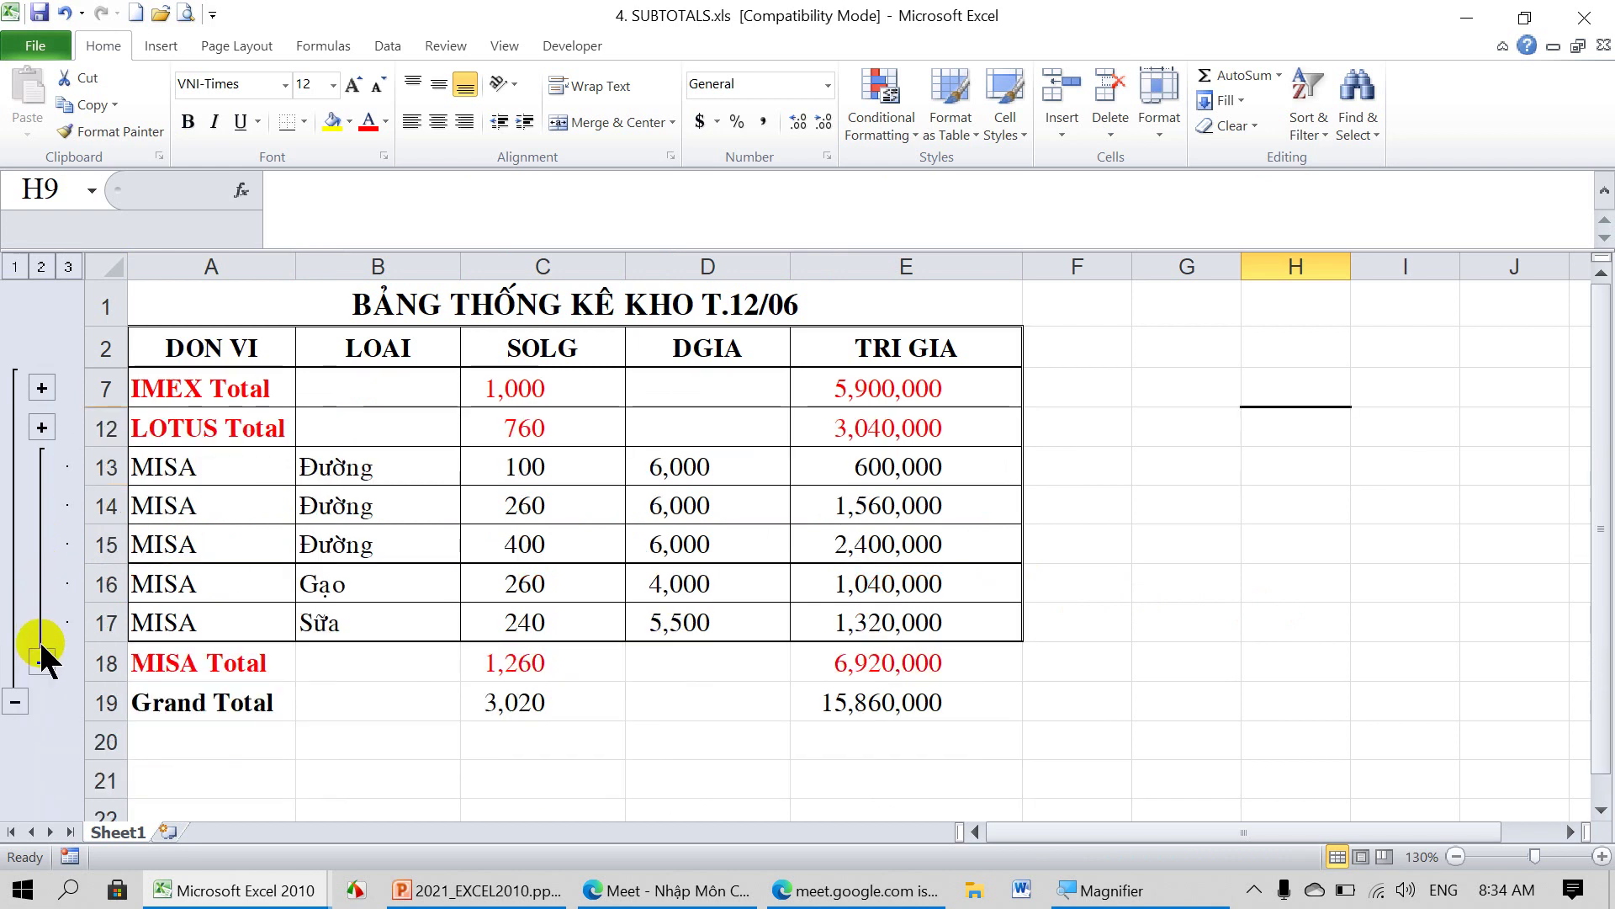
left_click(41, 661)
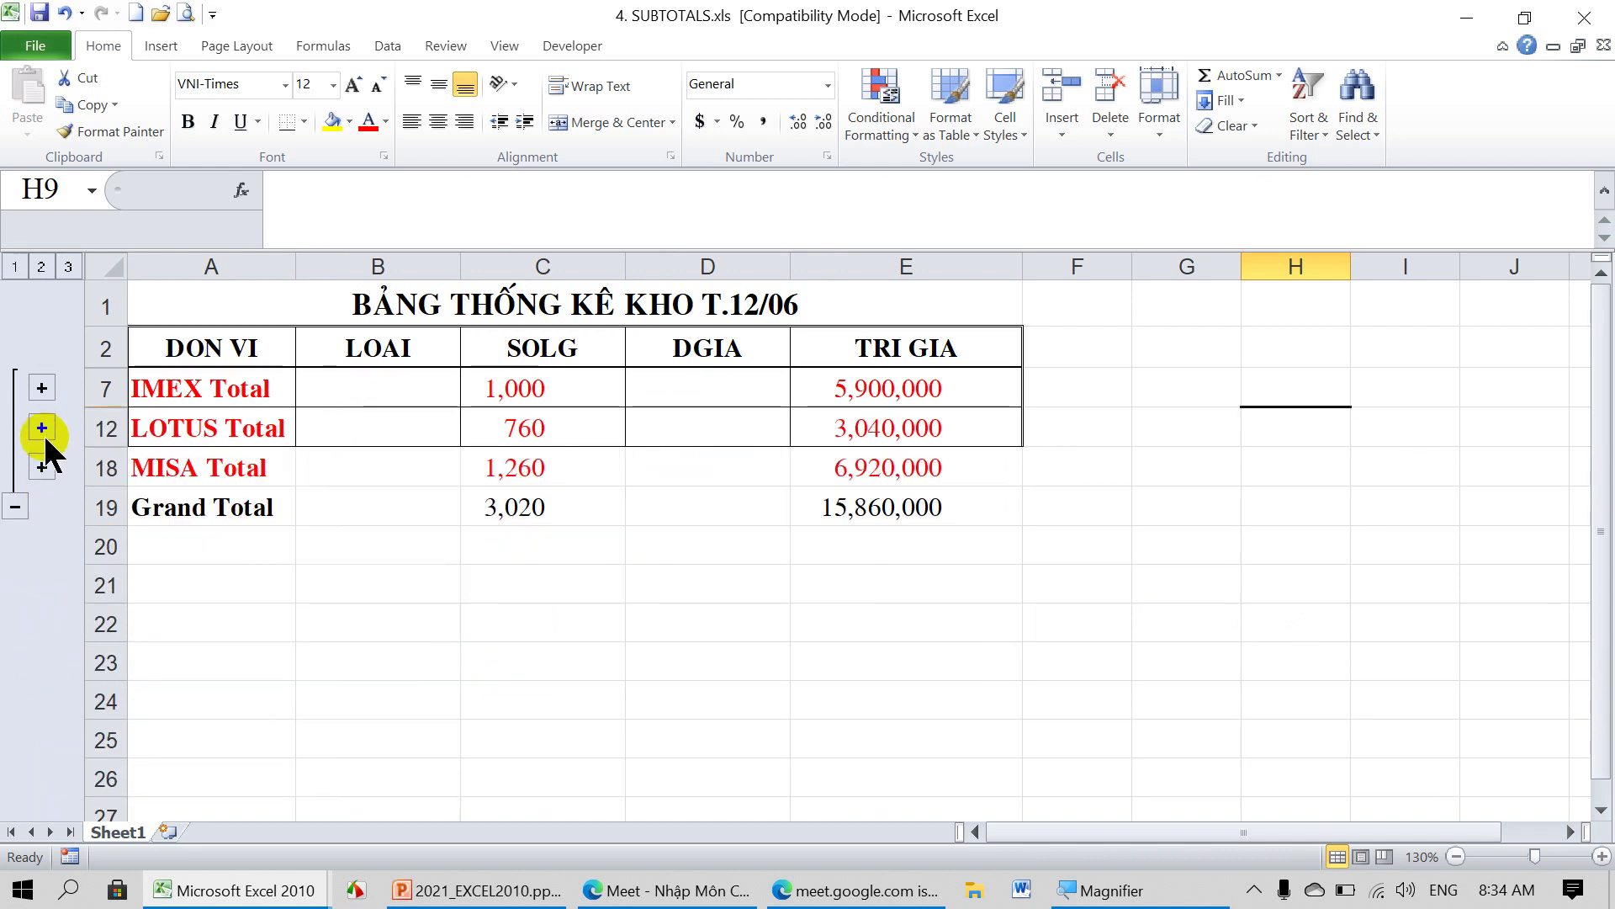
left_click(14, 508)
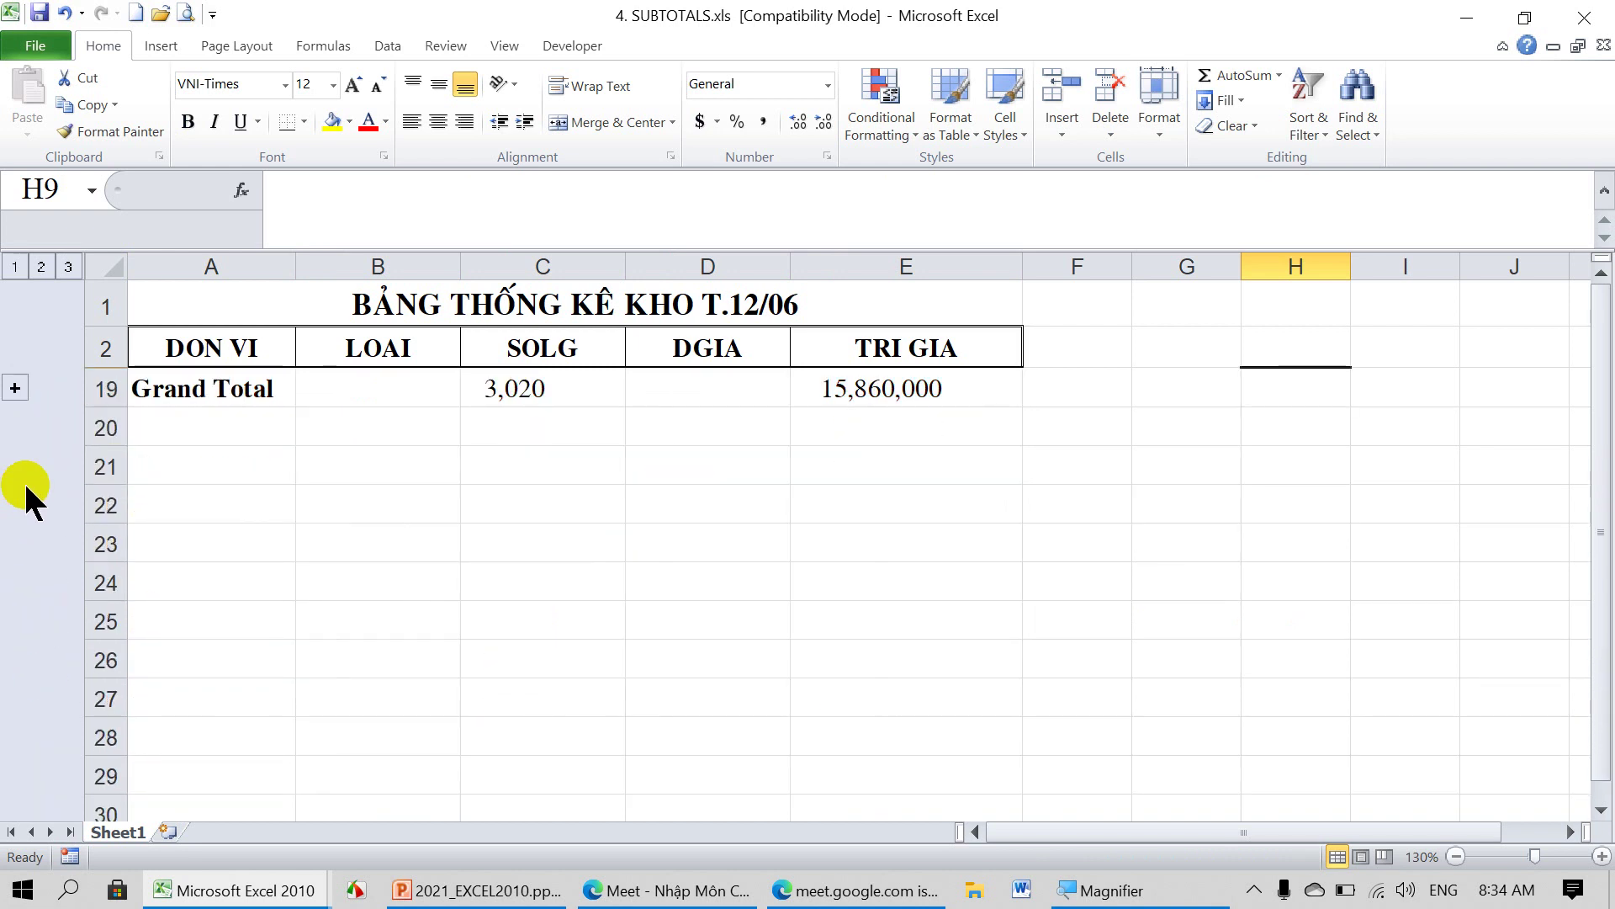
left_click(15, 389)
left_click(42, 389)
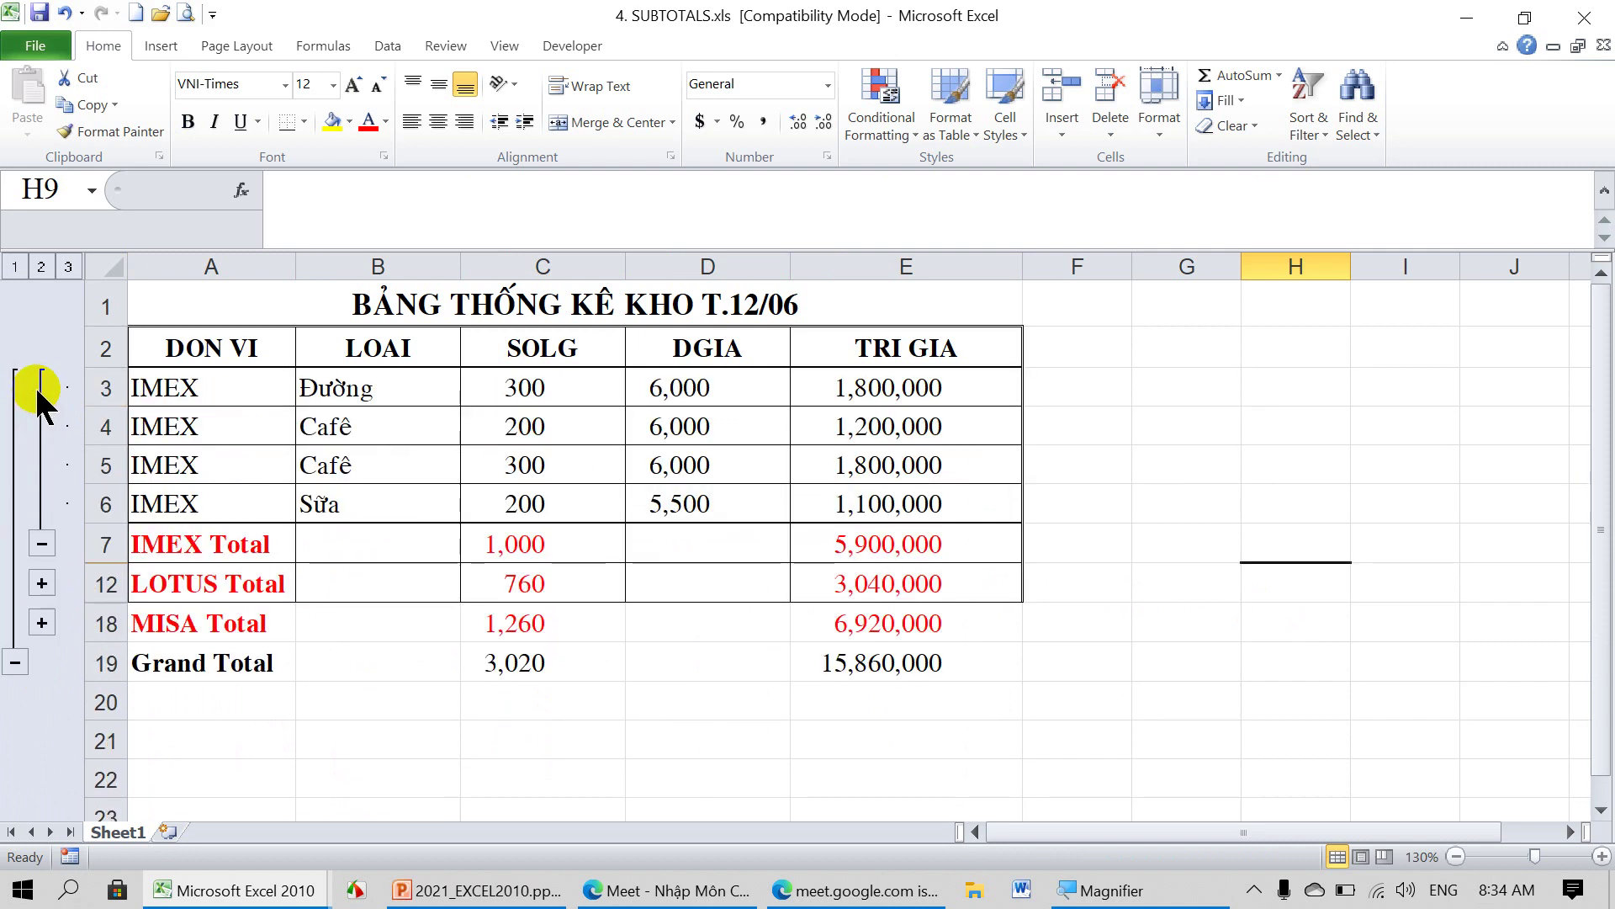
left_click(41, 582)
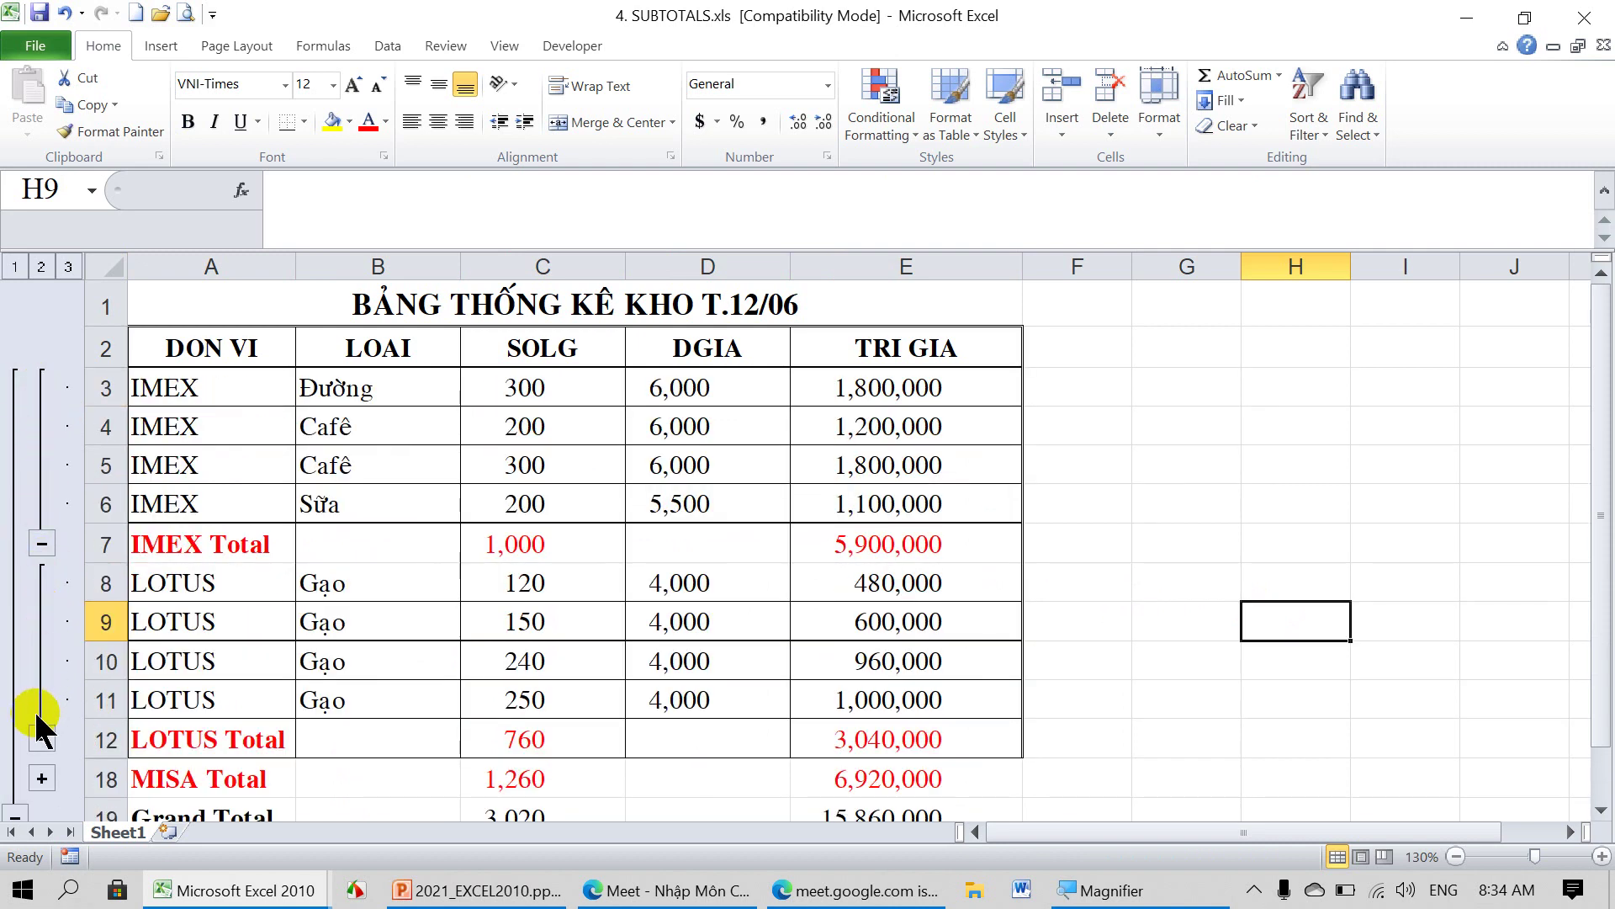
left_click(40, 775)
left_click(479, 587)
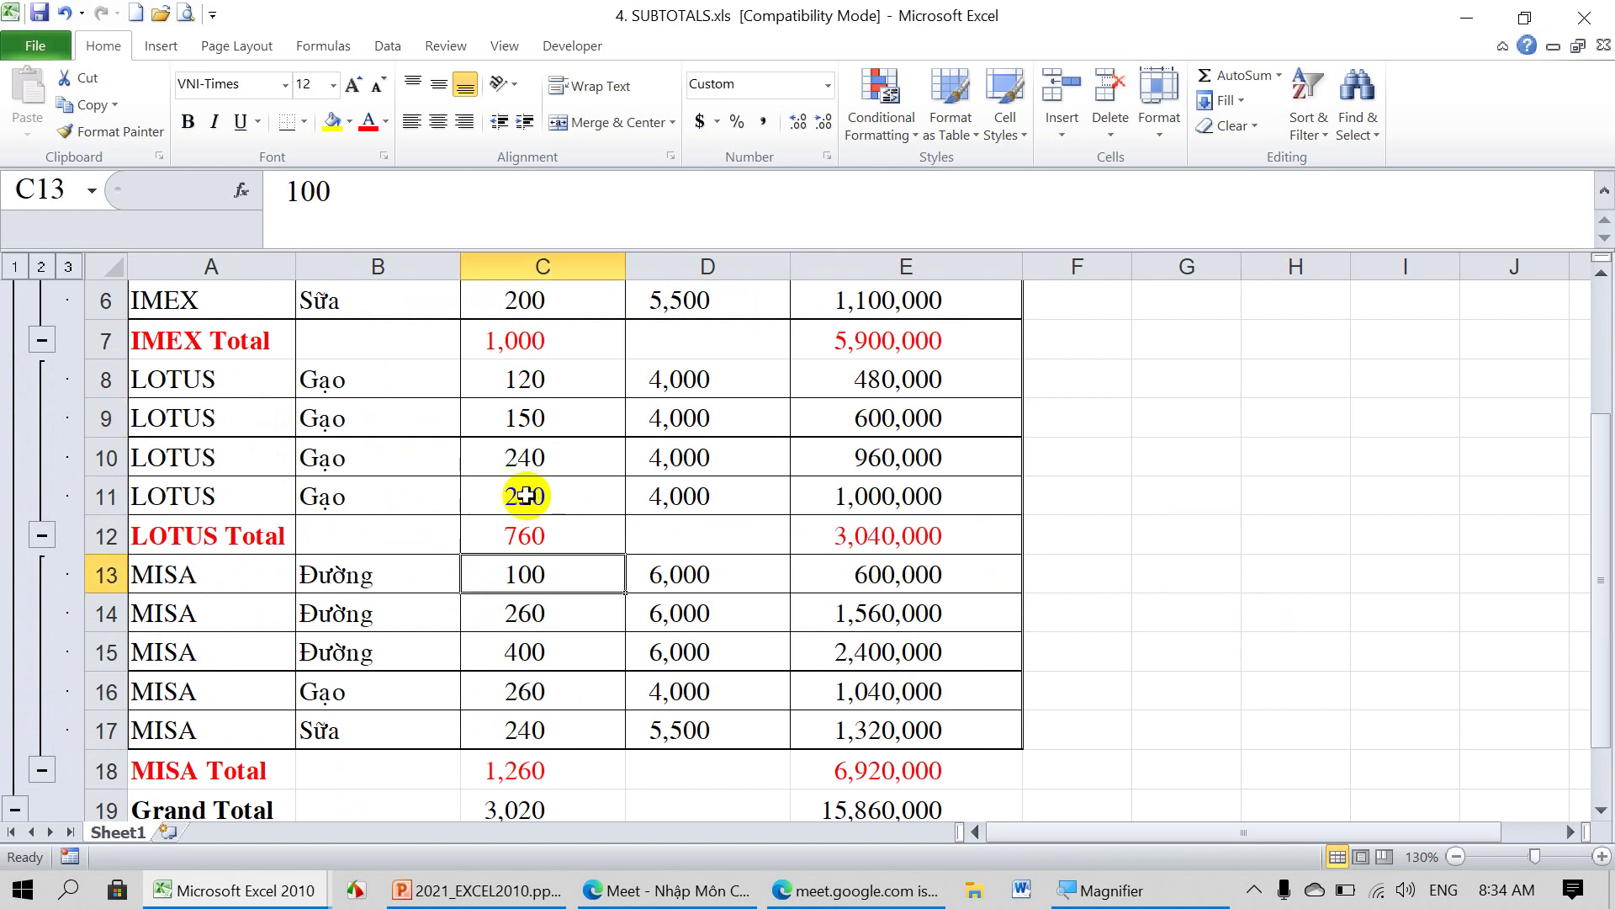
Remove all subtotals from the warehouse table with Data > Subtotal > Remove All.
left_click(492, 458)
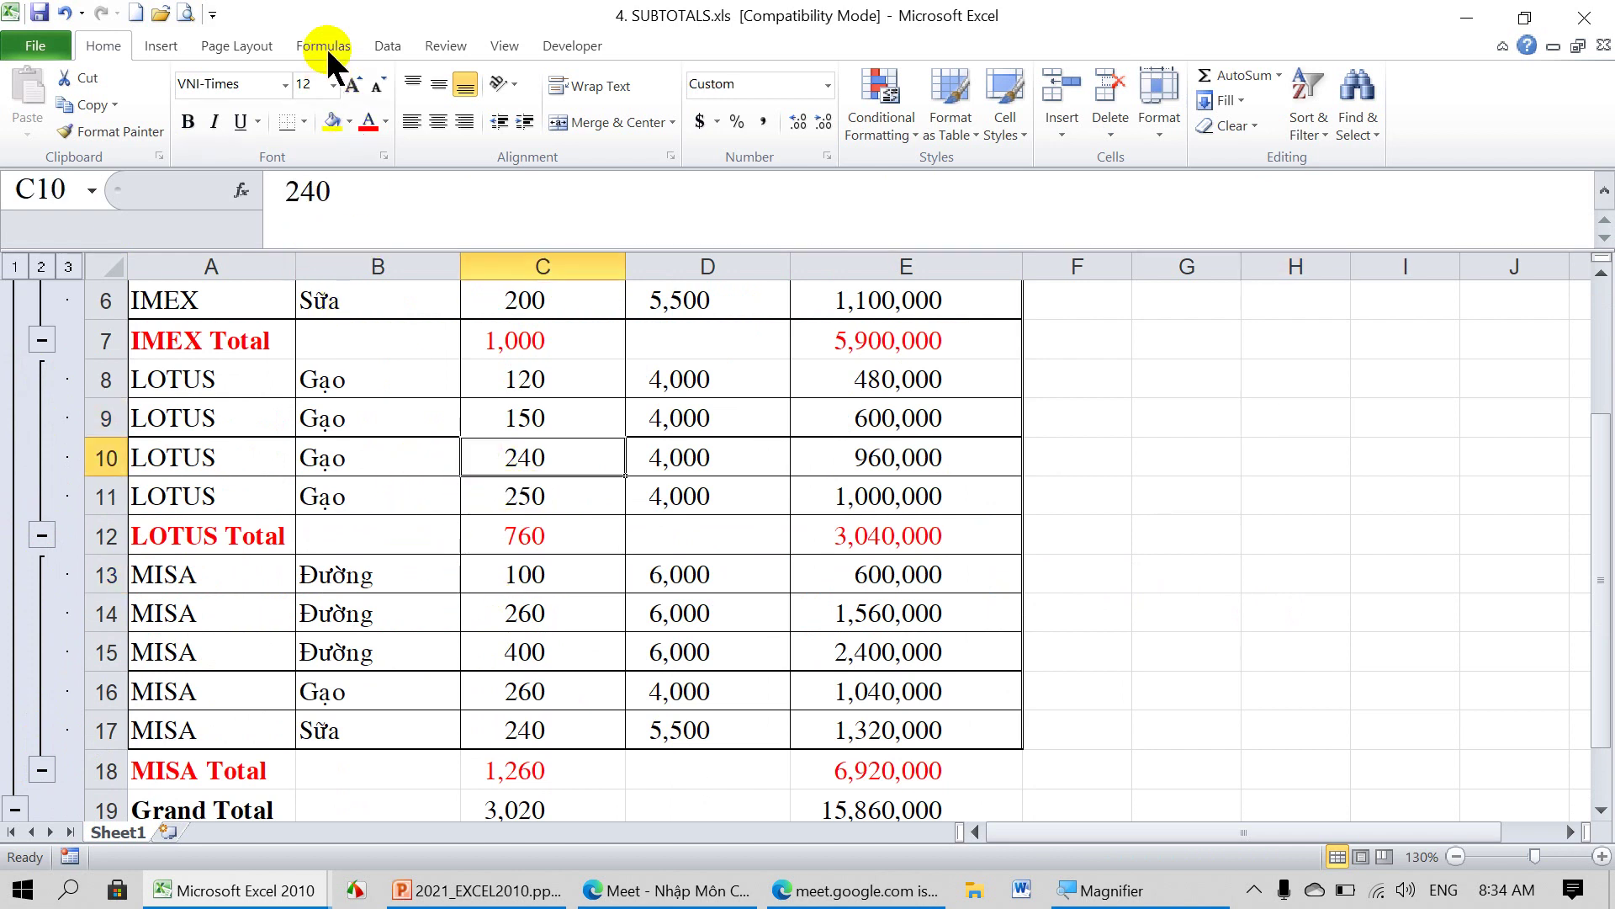
left_click(385, 44)
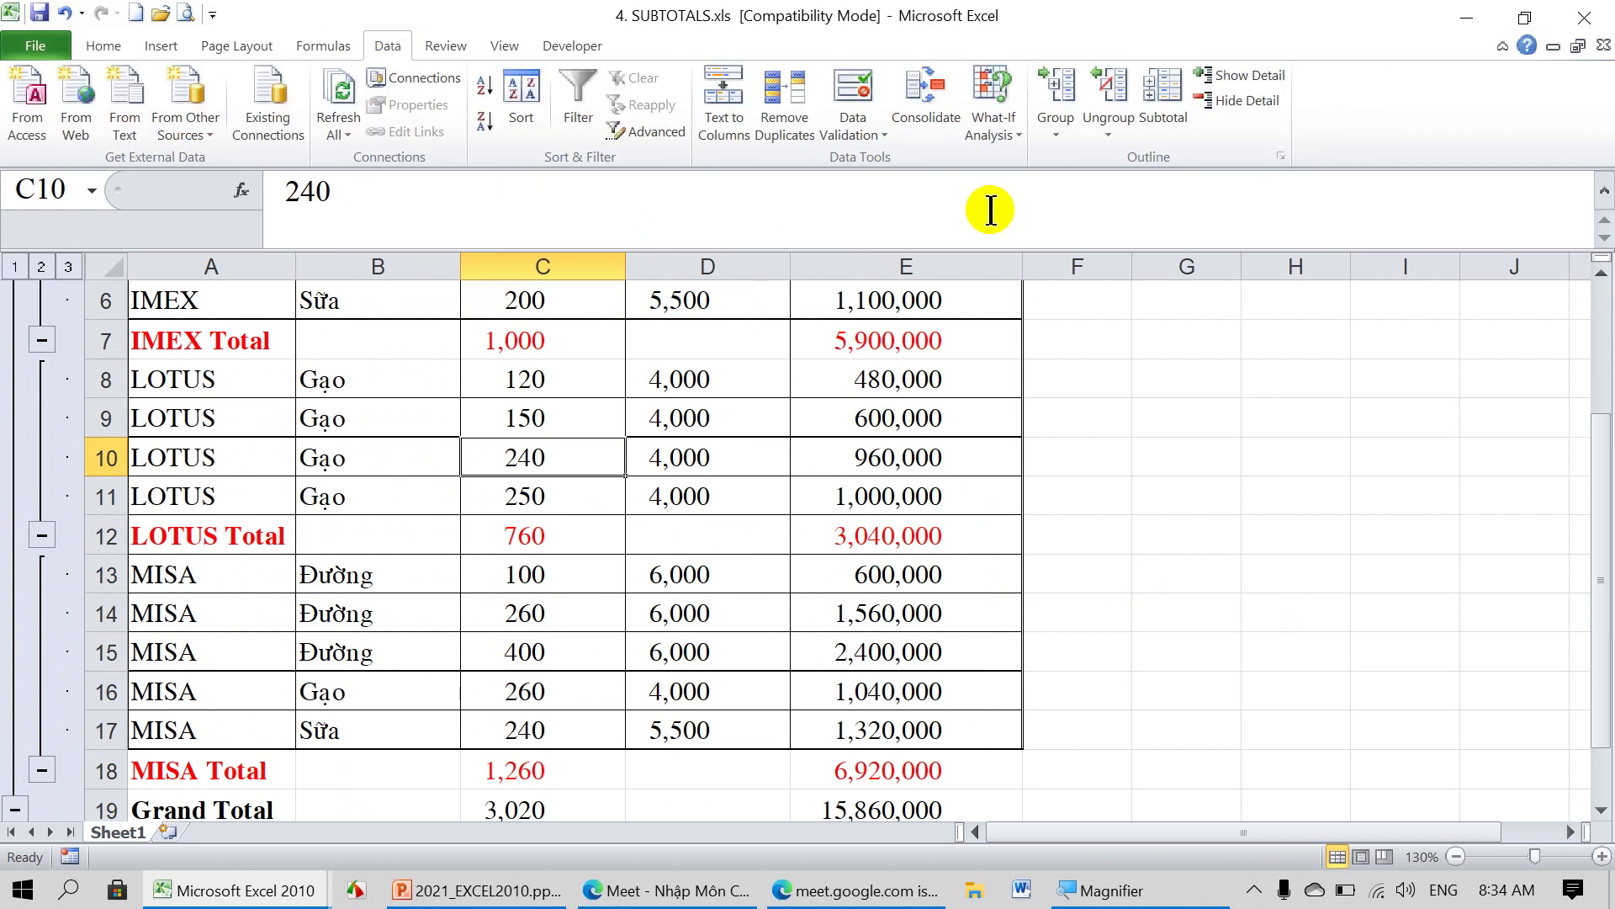
left_click(1165, 97)
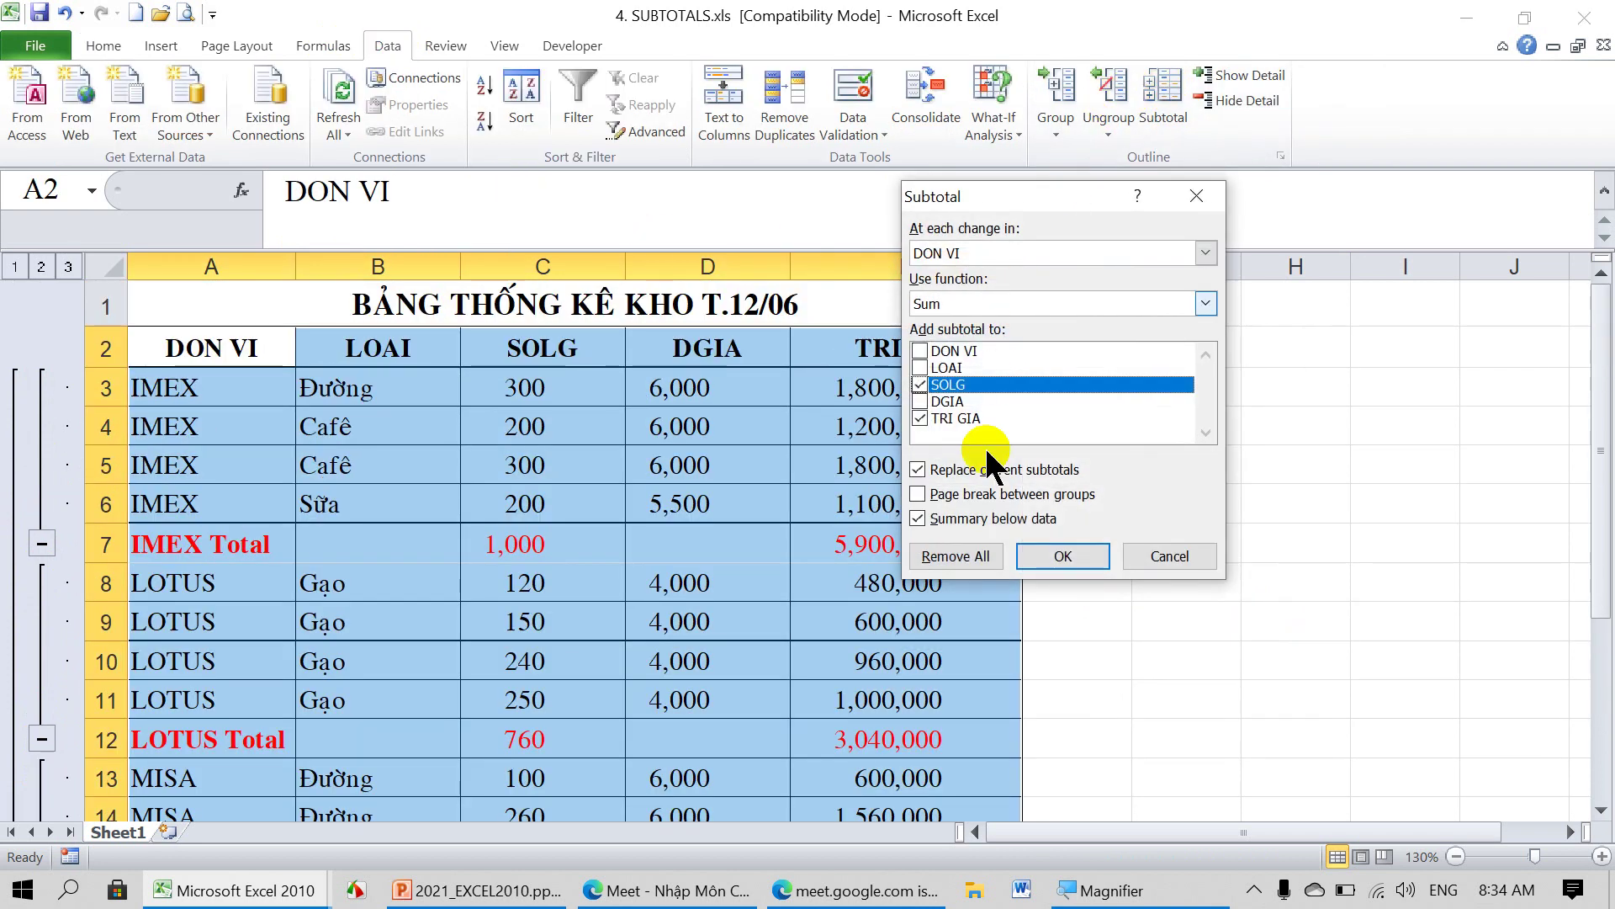
left_click(955, 556)
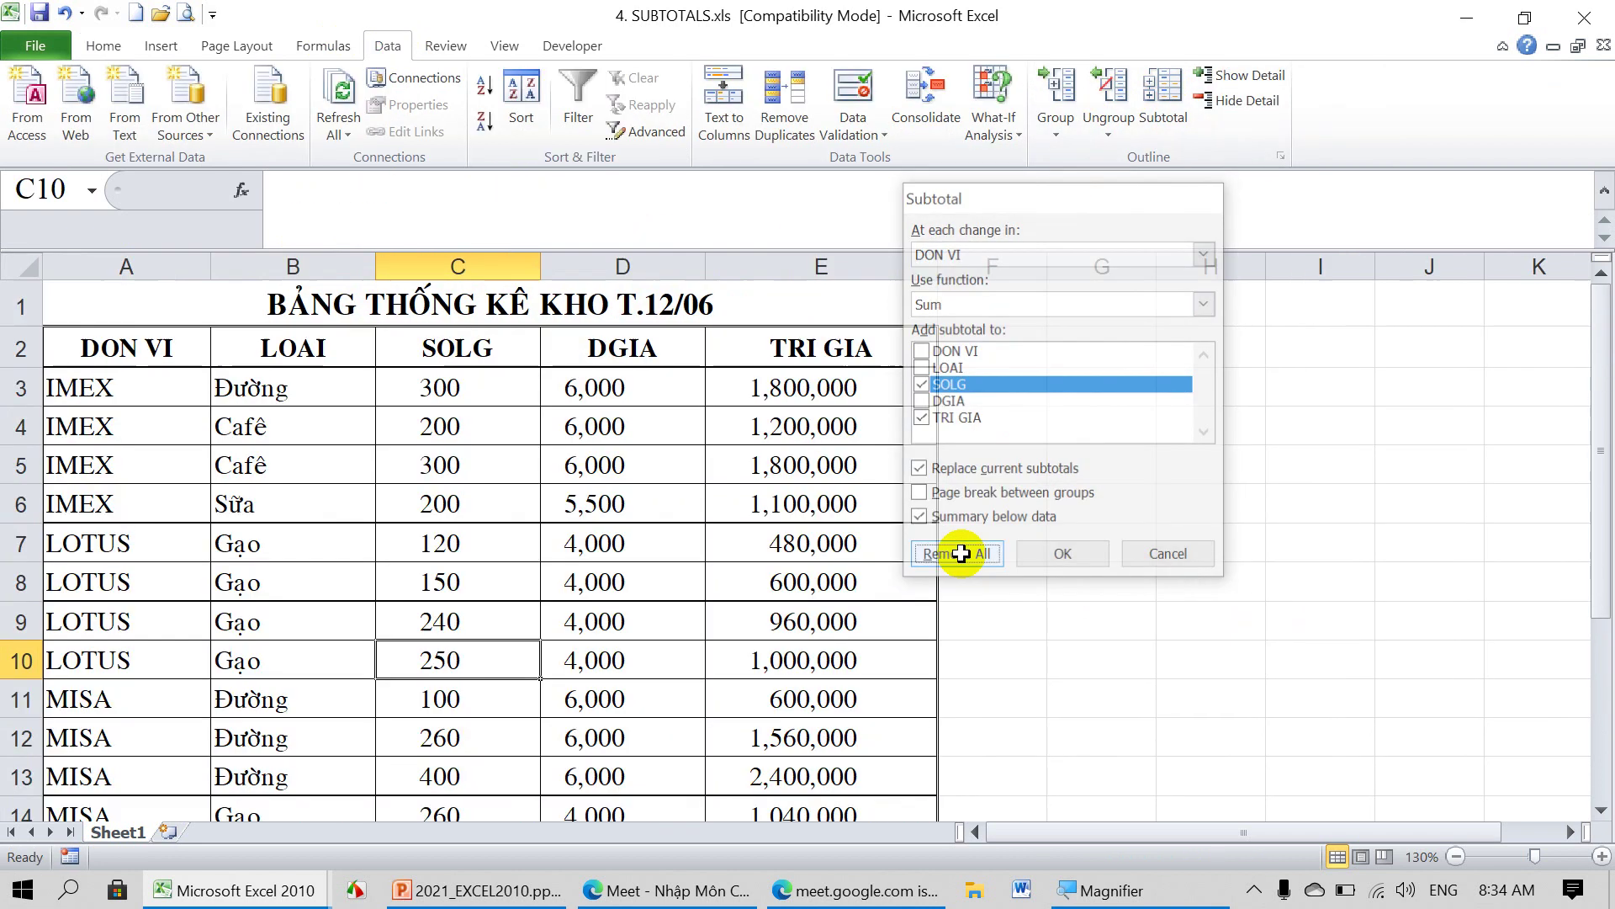
left_click(1007, 539)
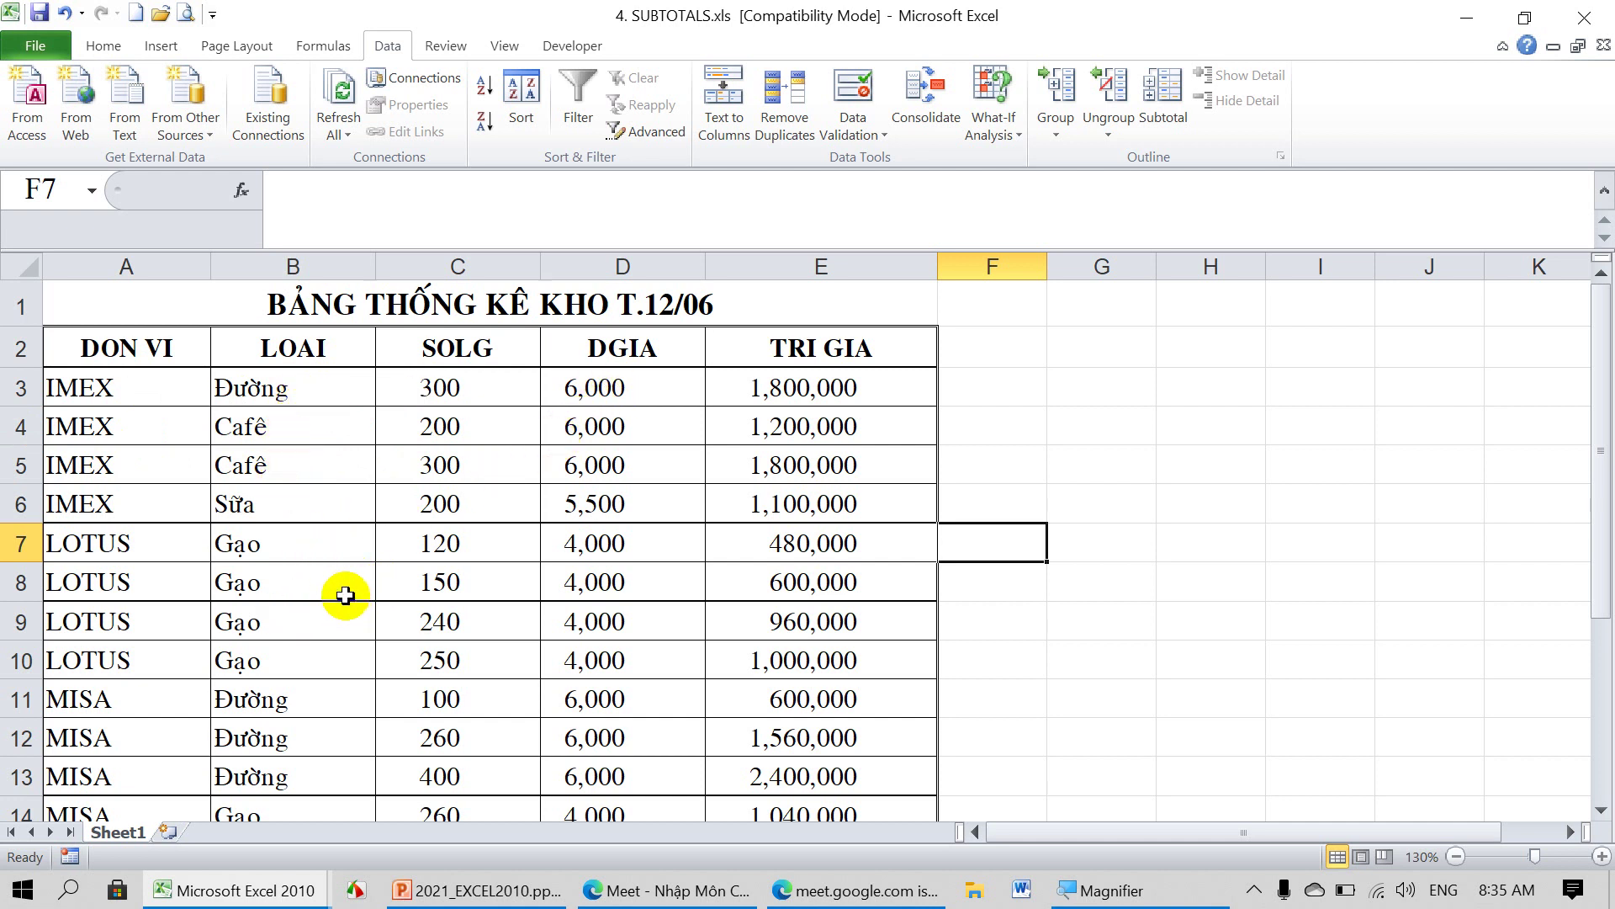
Select the whole data table A2:E15, including the headers.
scroll(343, 596, "down", 1)
scroll(373, 595, "up", 1)
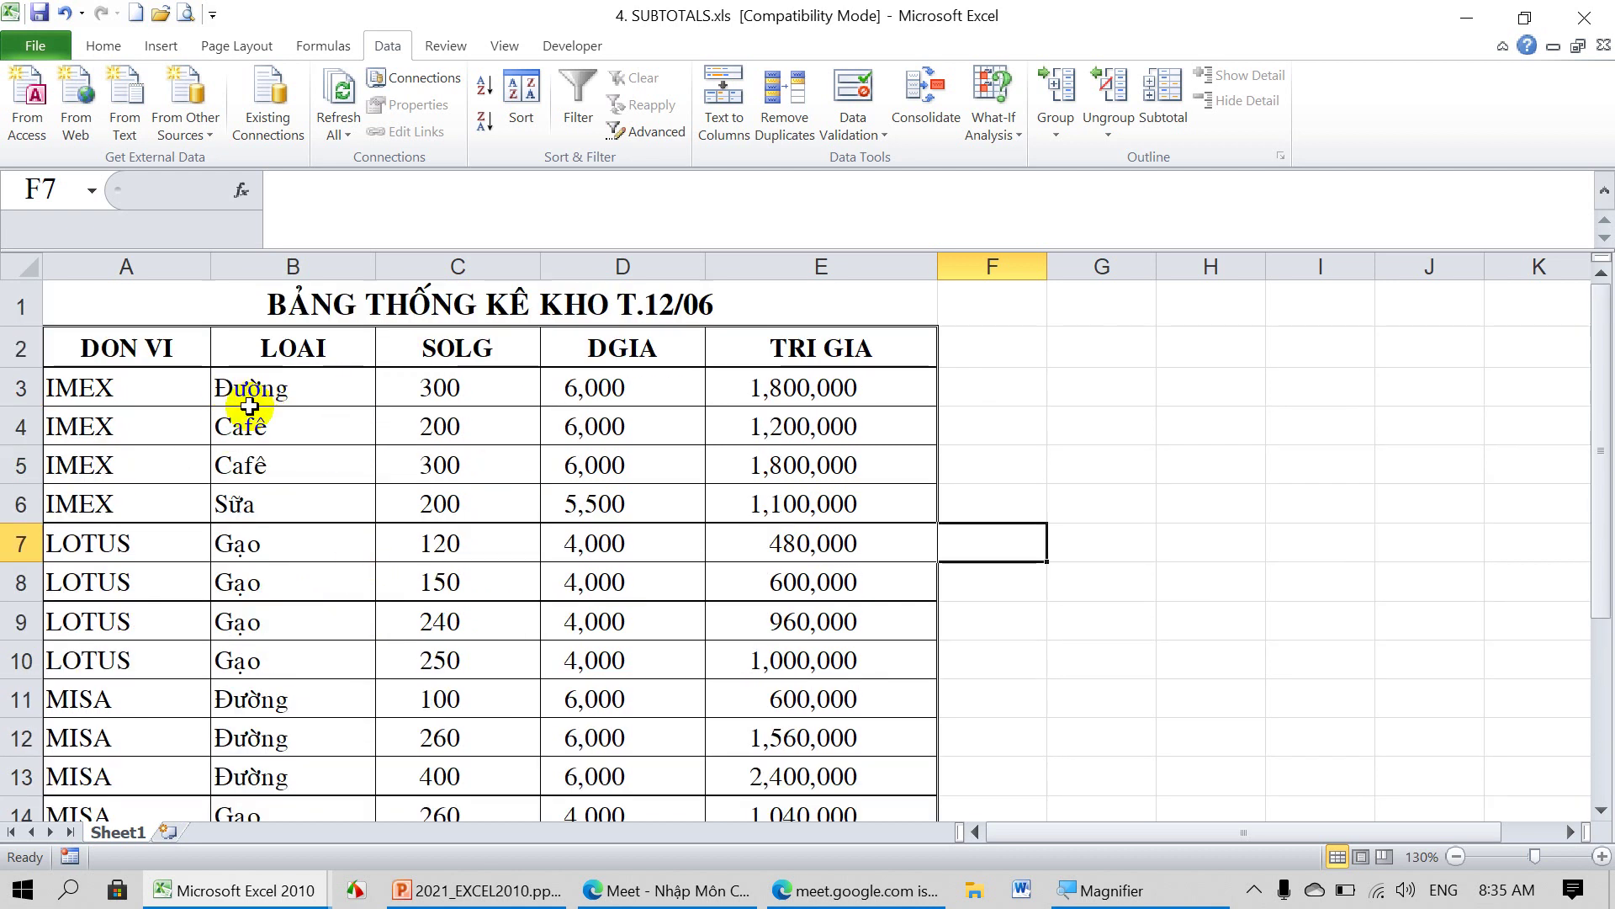
left_click(293, 350)
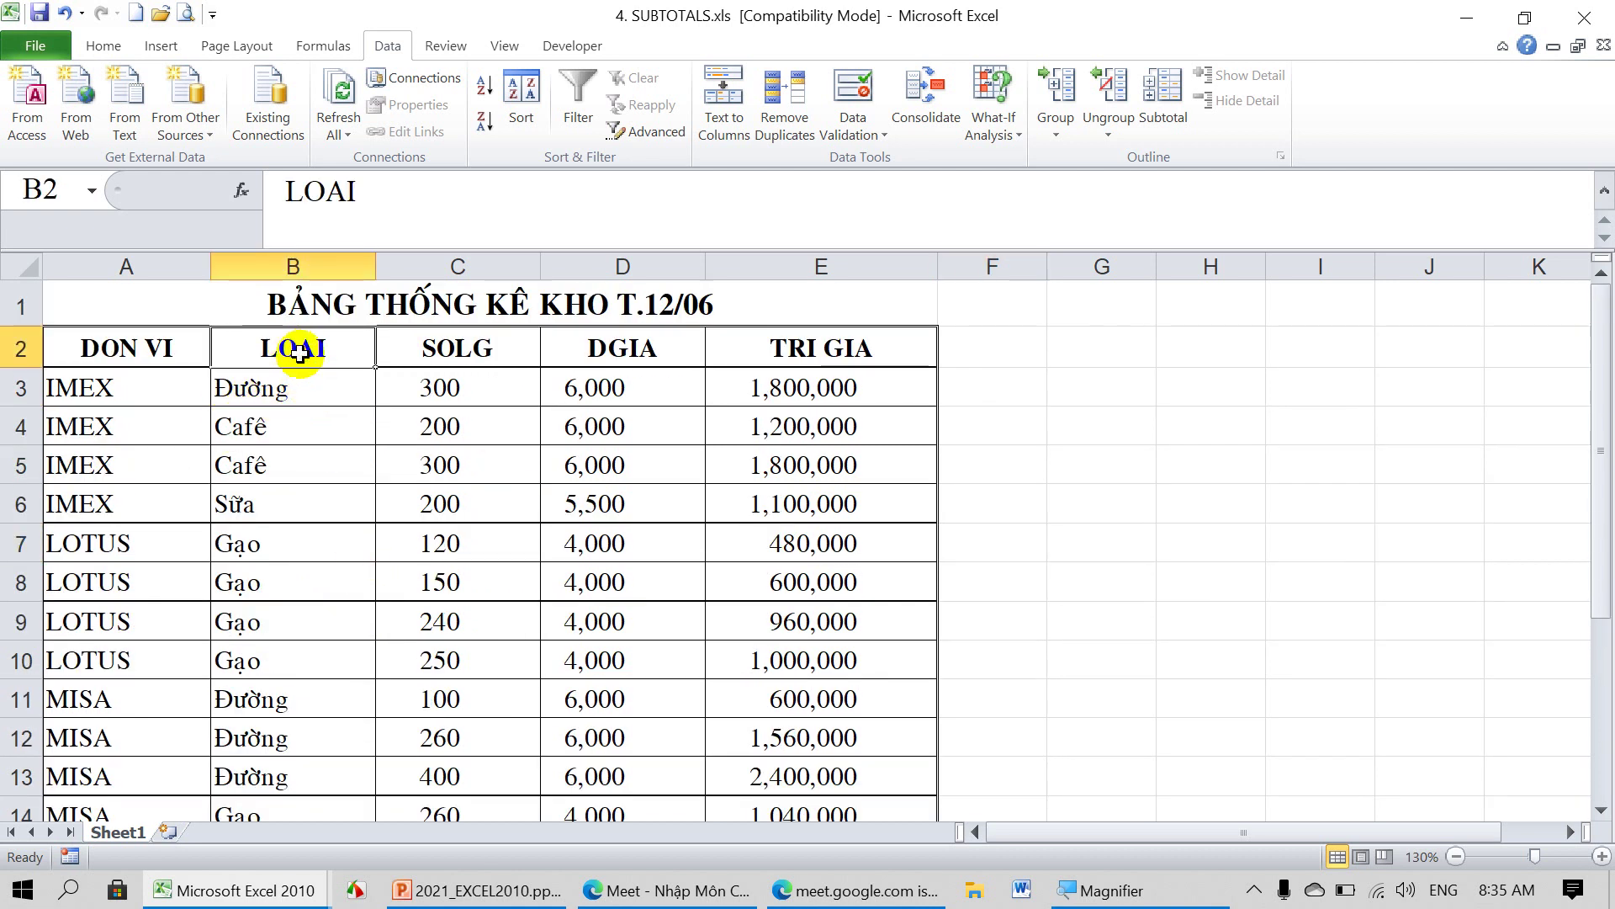
left_click(250, 430)
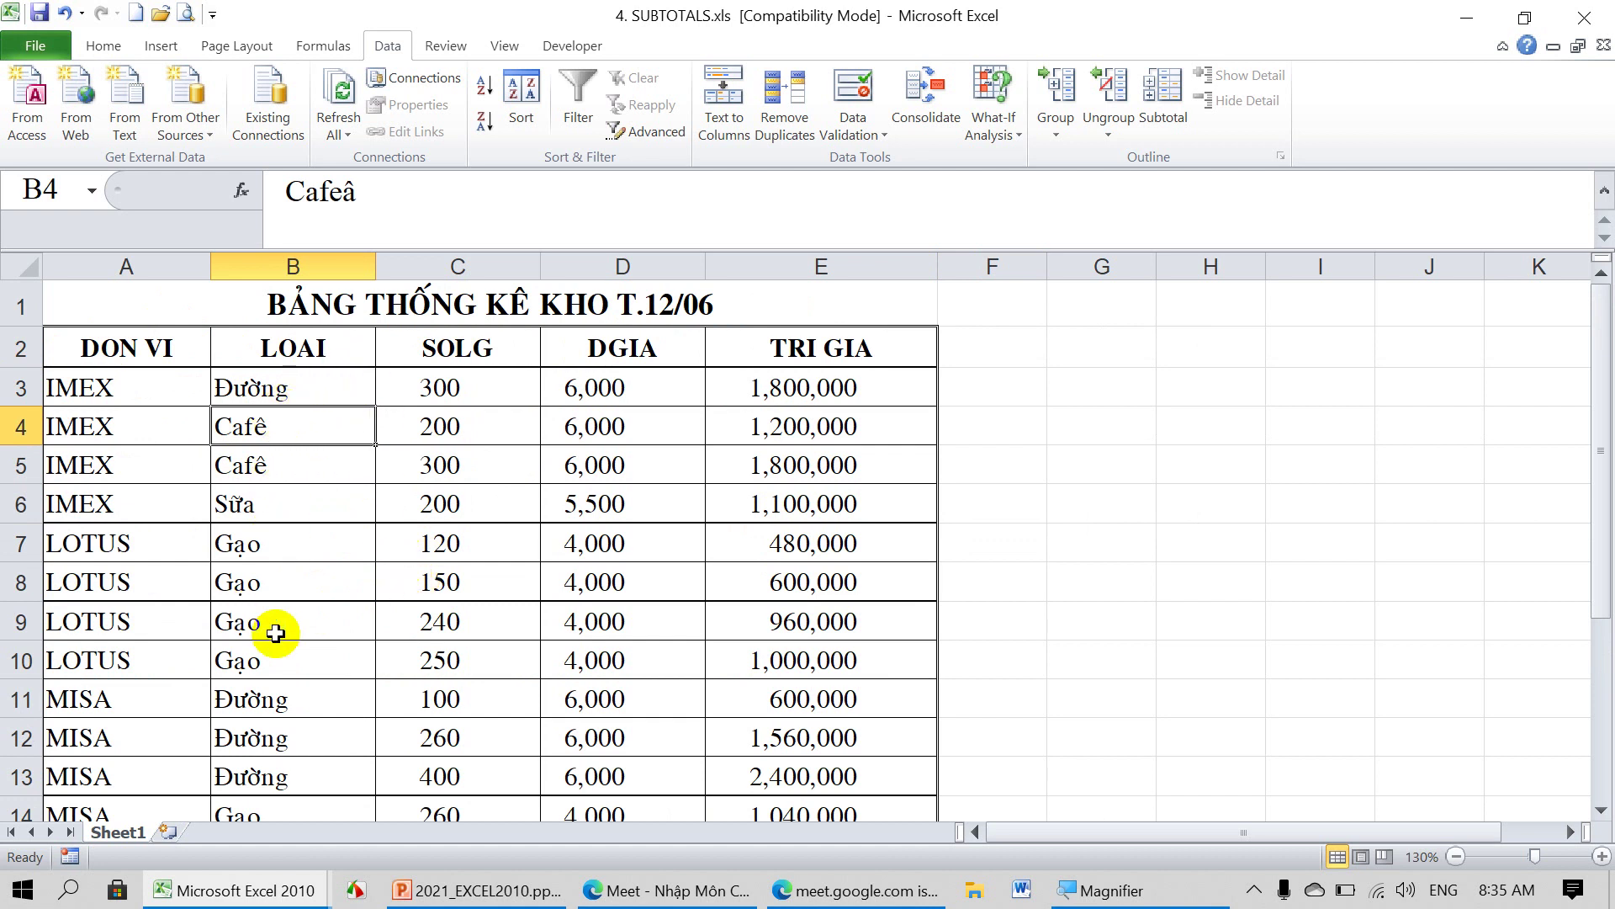
mouse_move(143, 351)
left_mouse_down()
mouse_move(785, 774)
mouse_move(769, 739)
left_mouse_up()
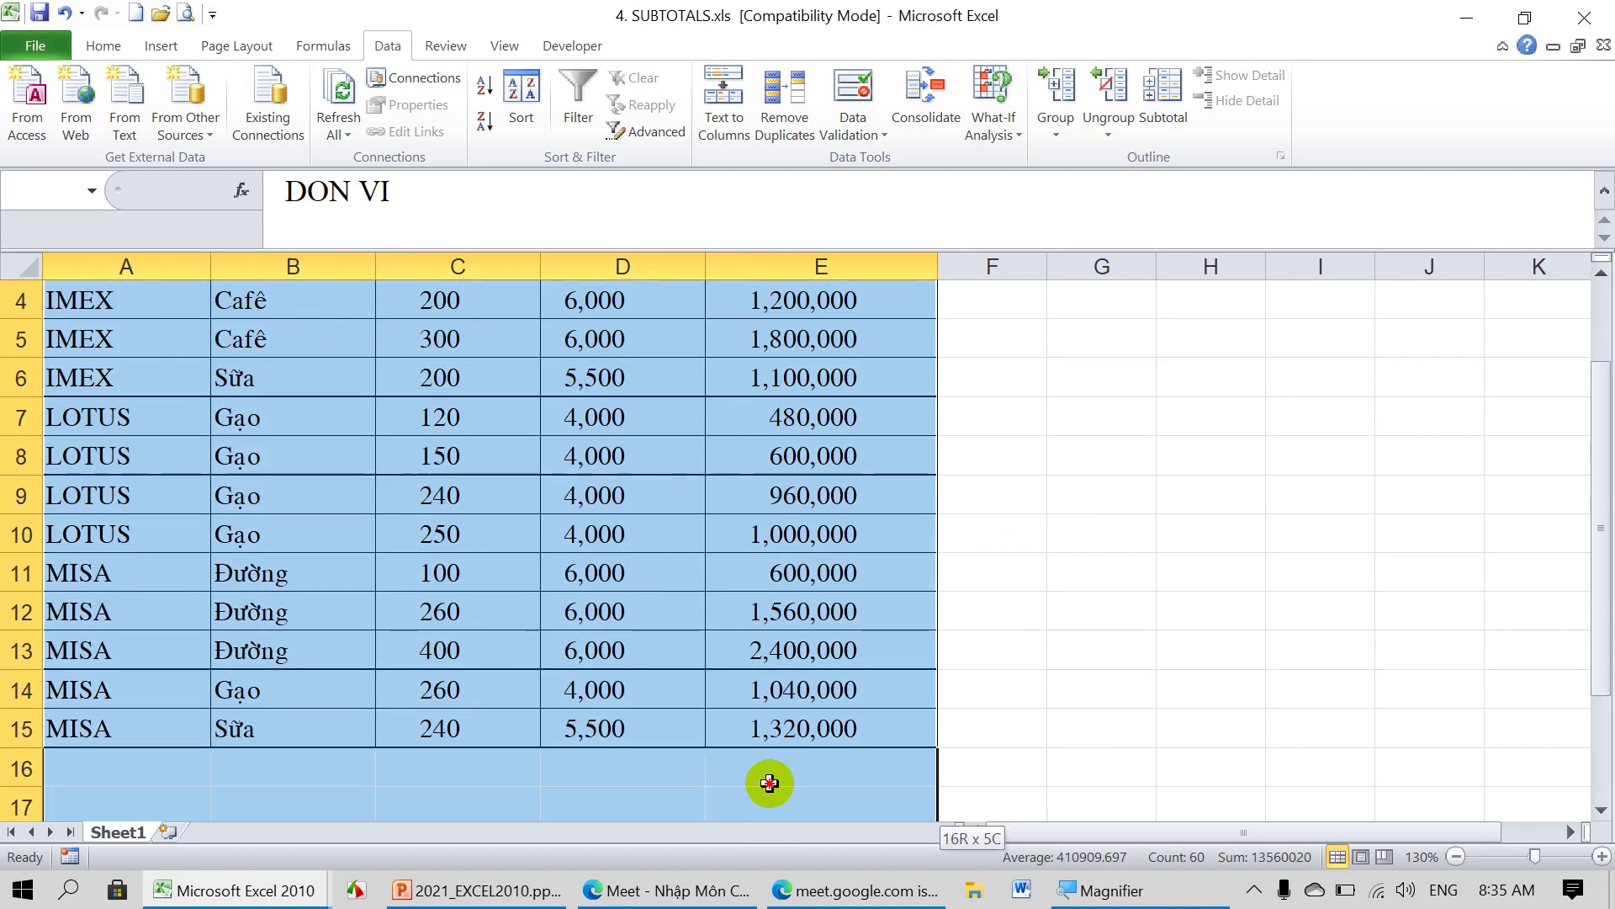
Sort the selected table A to Z by the LOAI column.
left_click(519, 91)
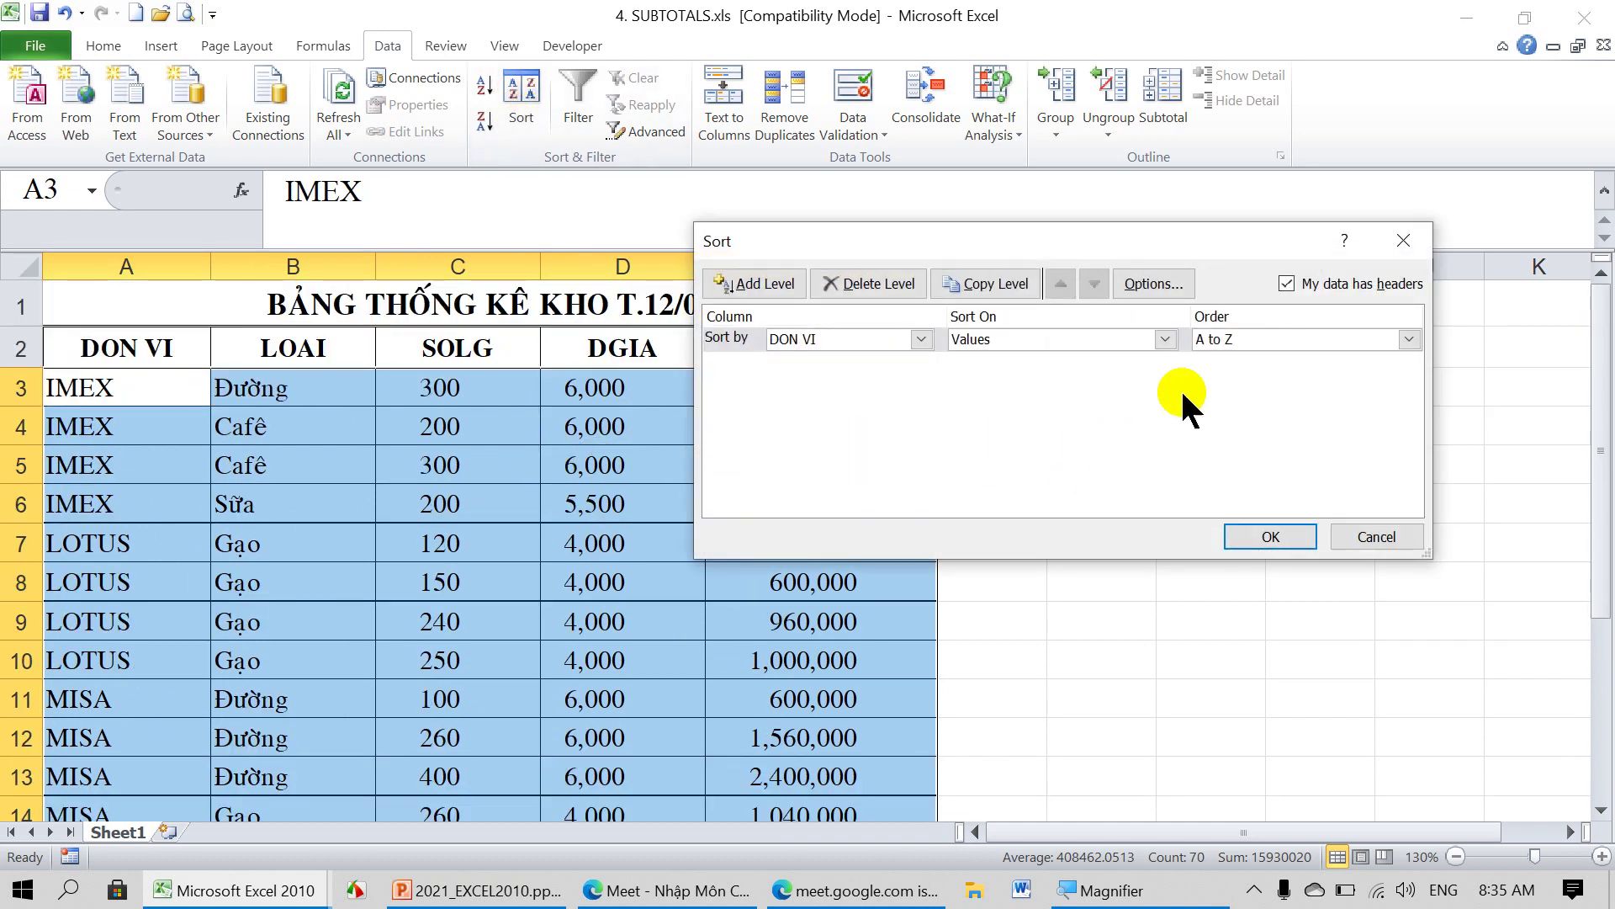
left_click(918, 338)
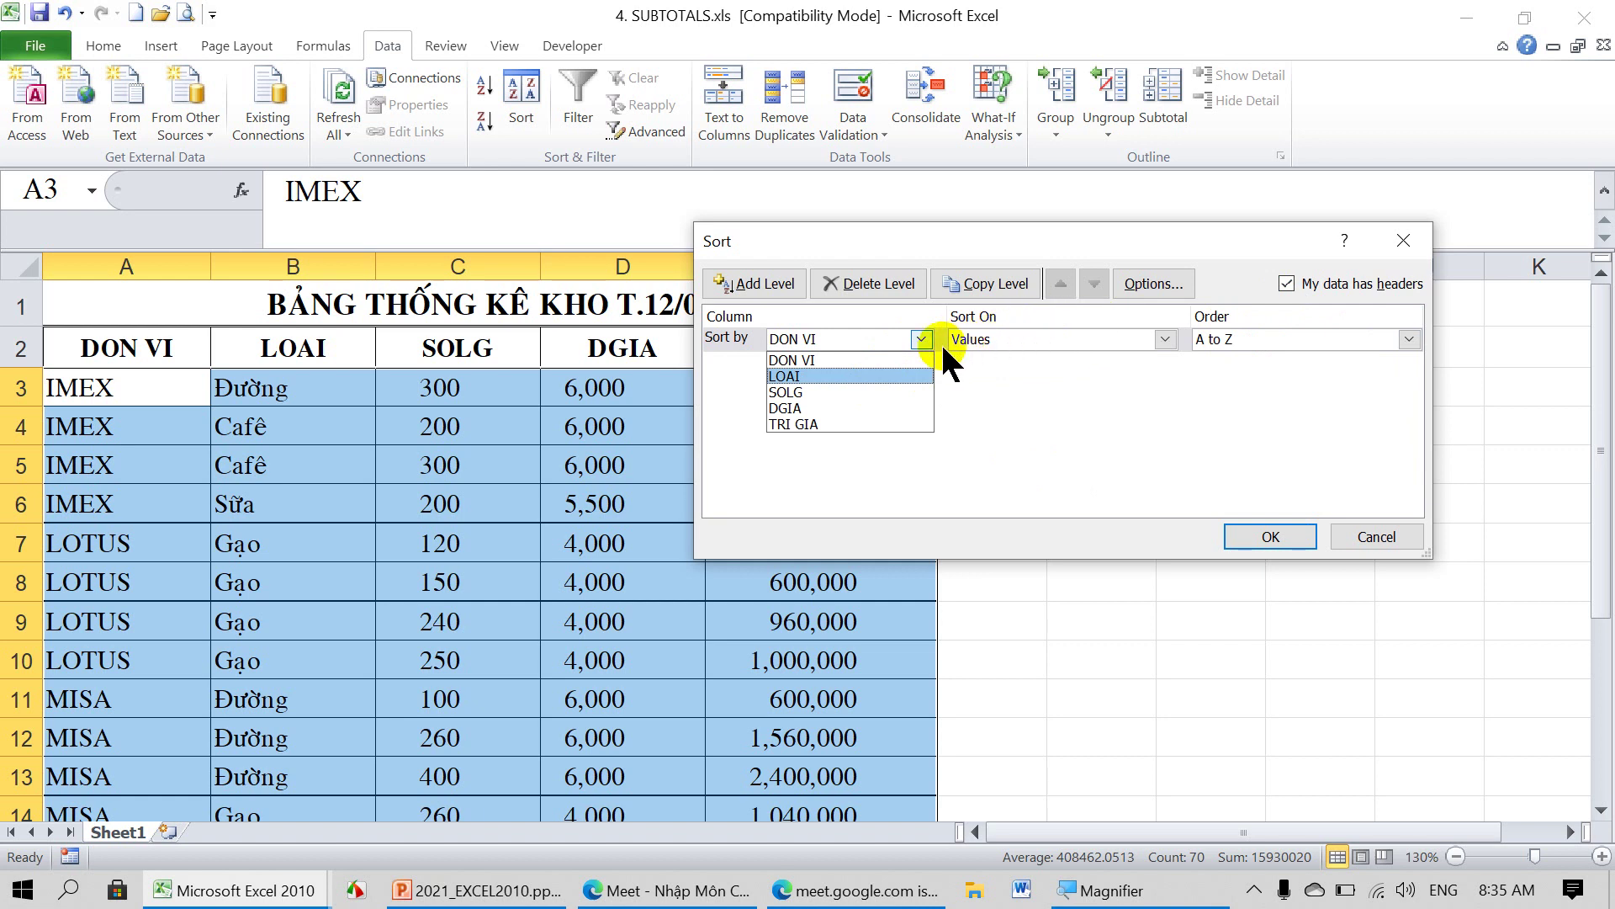
left_click(834, 372)
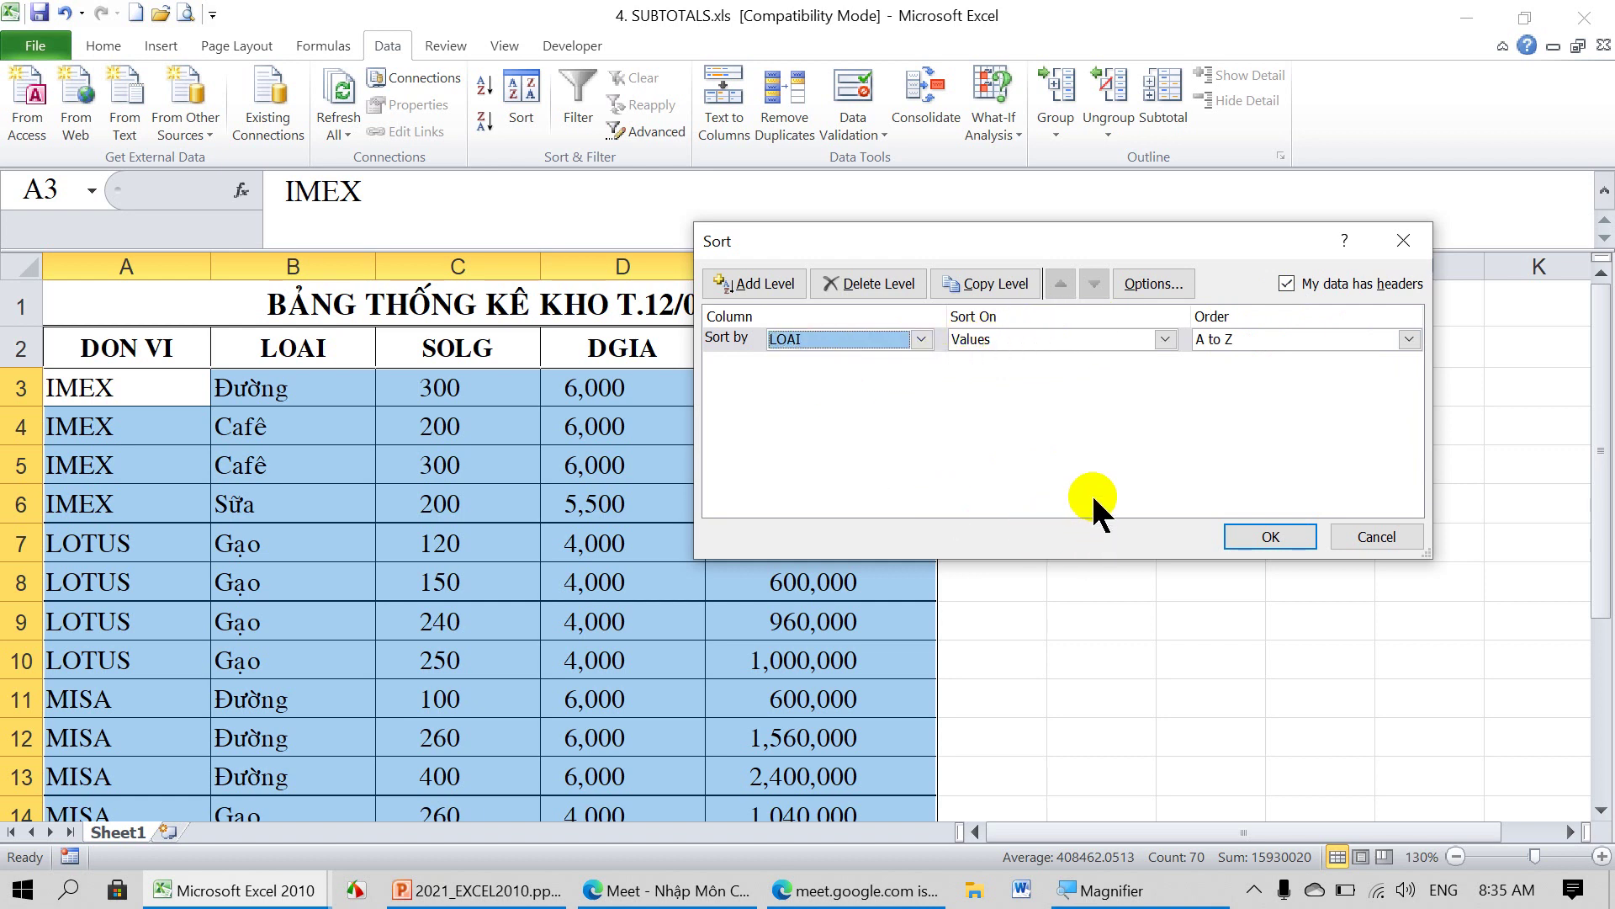
left_click(1285, 537)
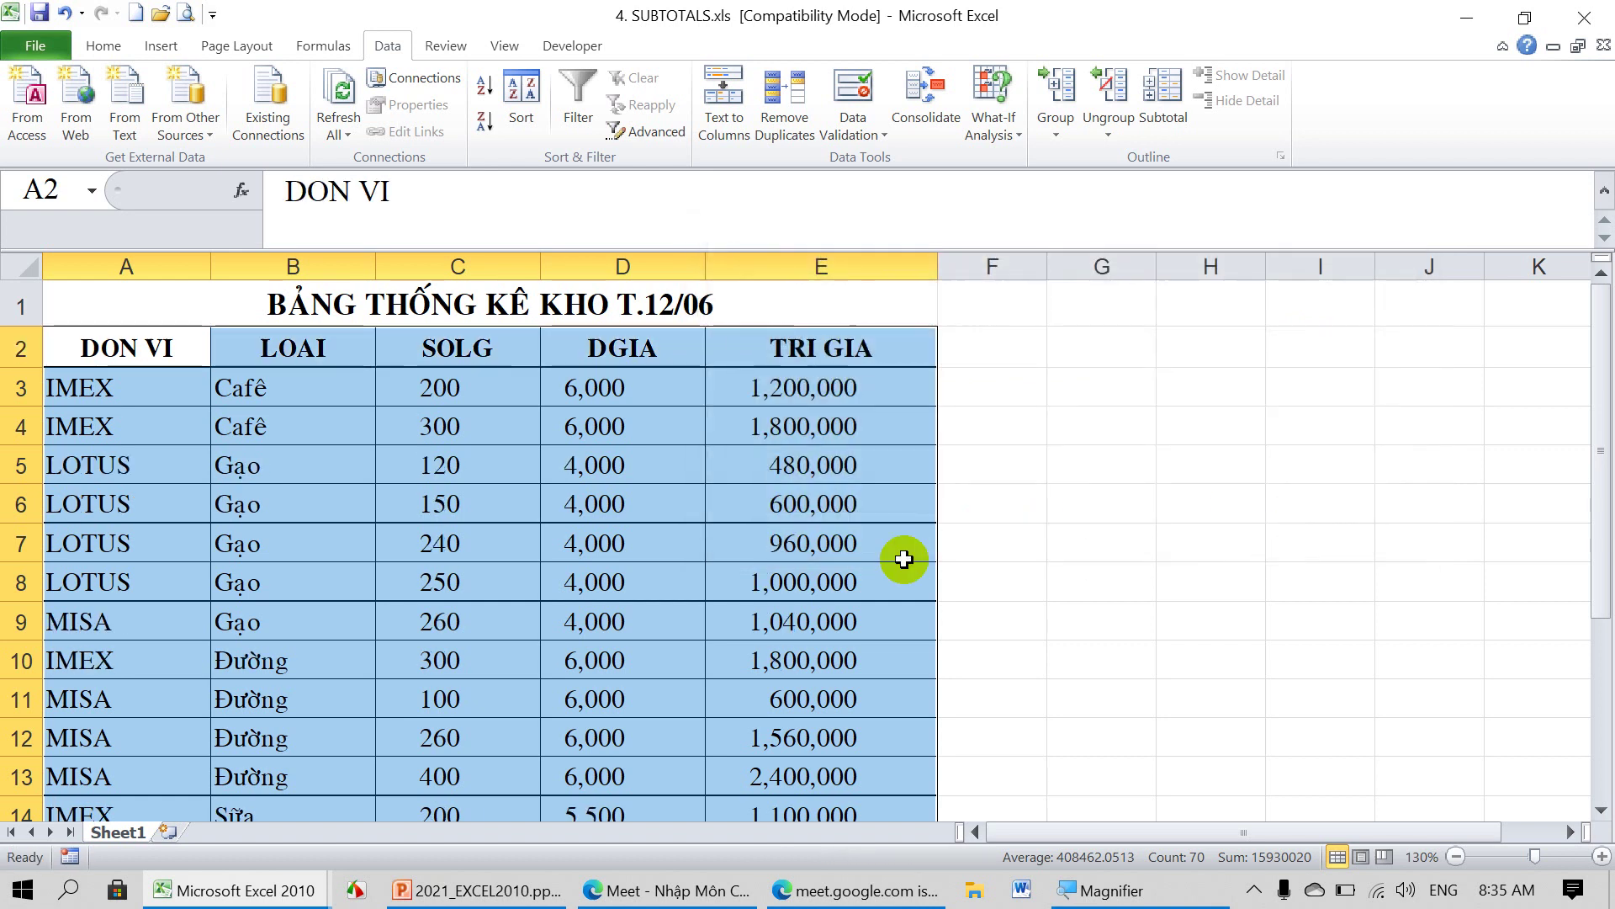
Reselect the whole table A2:E15, including the headers.
left_click_drag(275, 387, 265, 616)
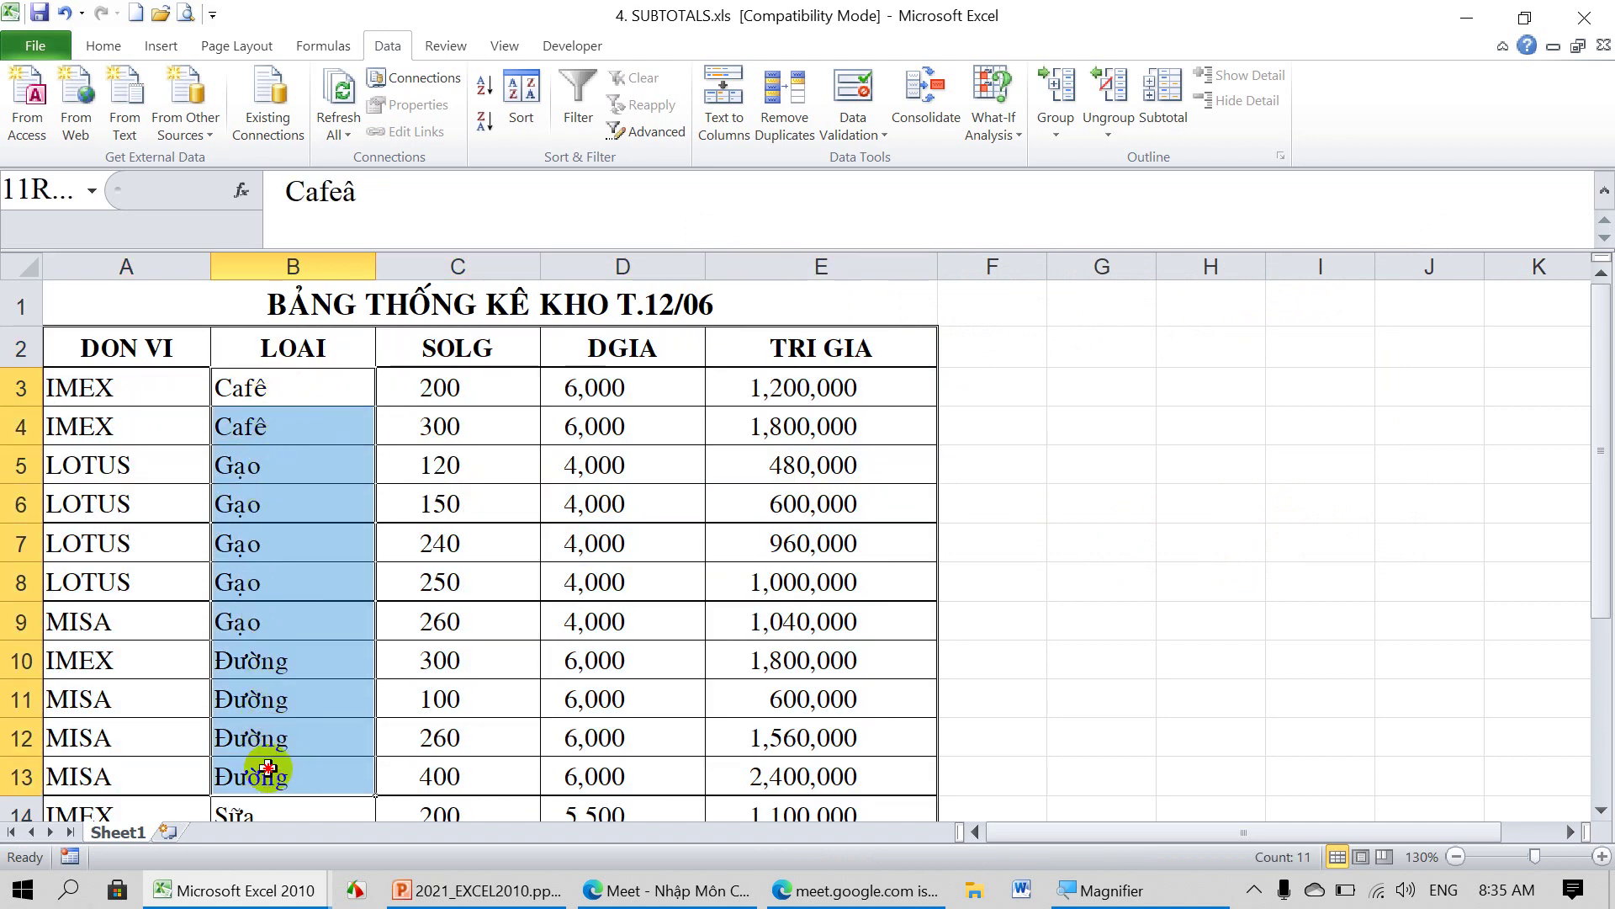
left_click_drag(265, 615, 268, 818)
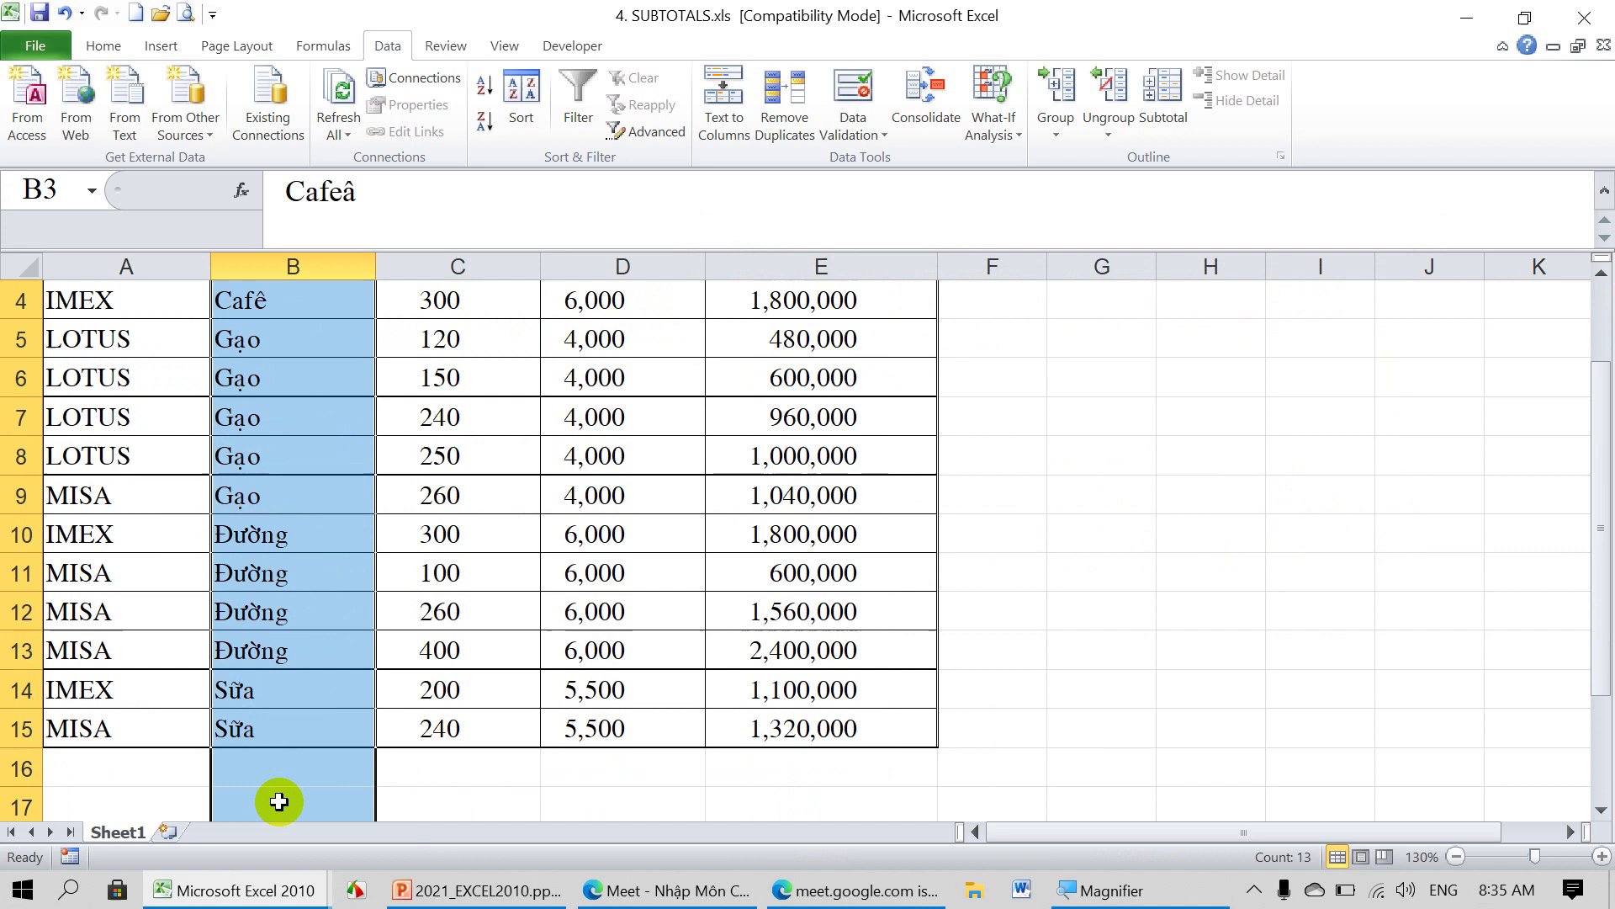
left_click(1161, 681)
scroll(967, 580, "up", 1)
mouse_move(160, 345)
left_mouse_down()
mouse_move(755, 826)
mouse_move(759, 738)
left_mouse_up()
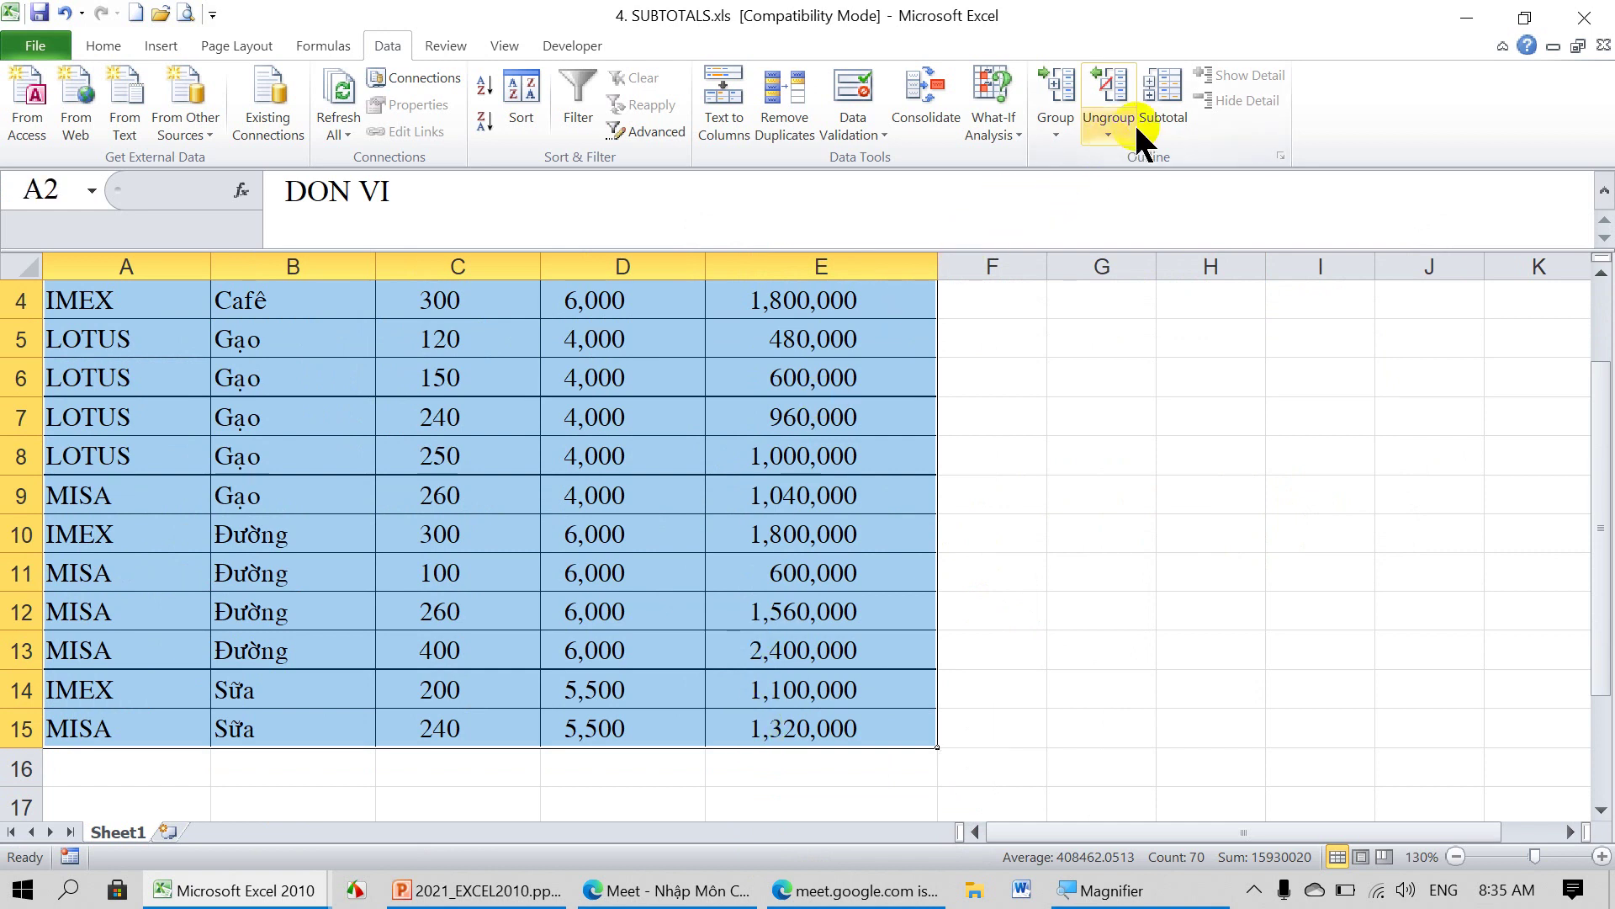
Insert Sum subtotals of SOLG and TRI GIA at each change in LOAI.
left_click(1159, 82)
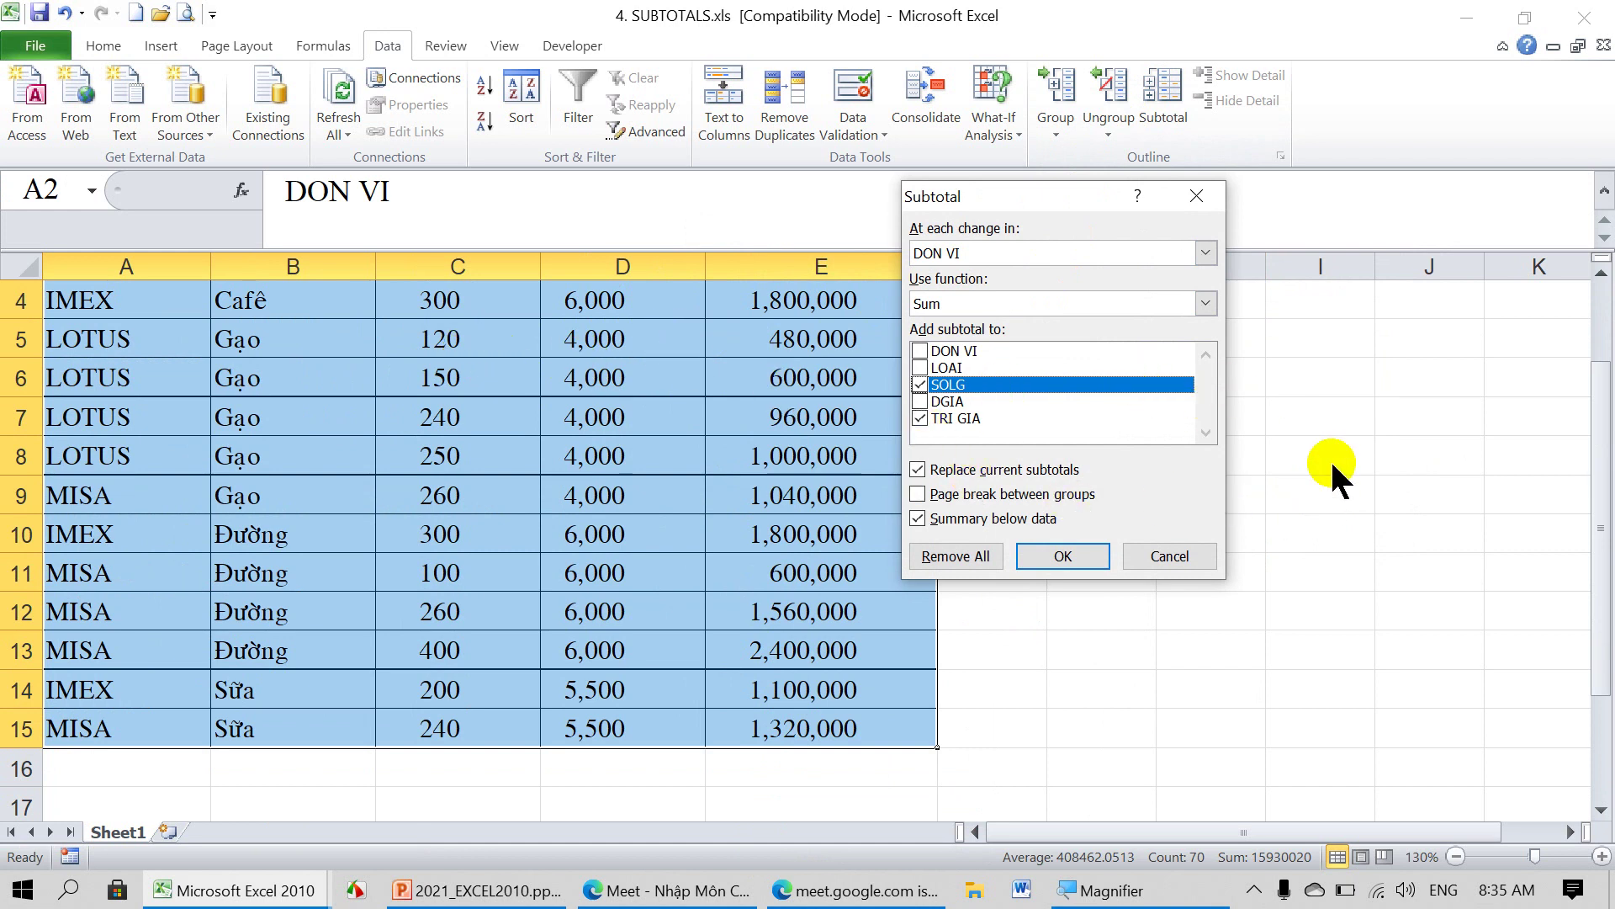
left_click(1205, 252)
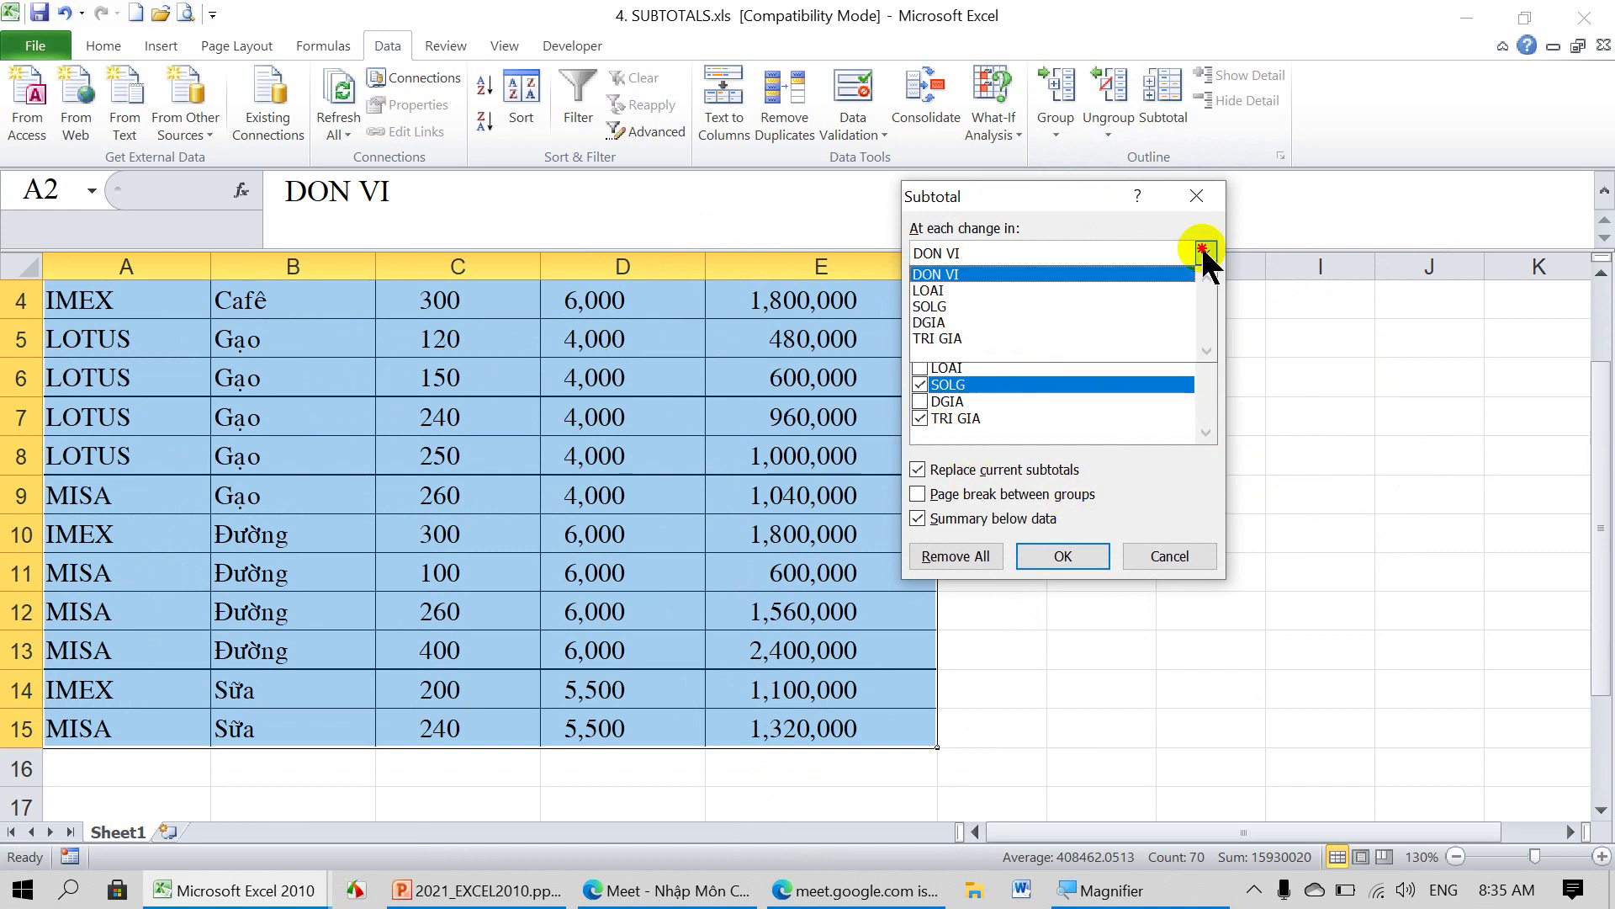
left_click(1033, 290)
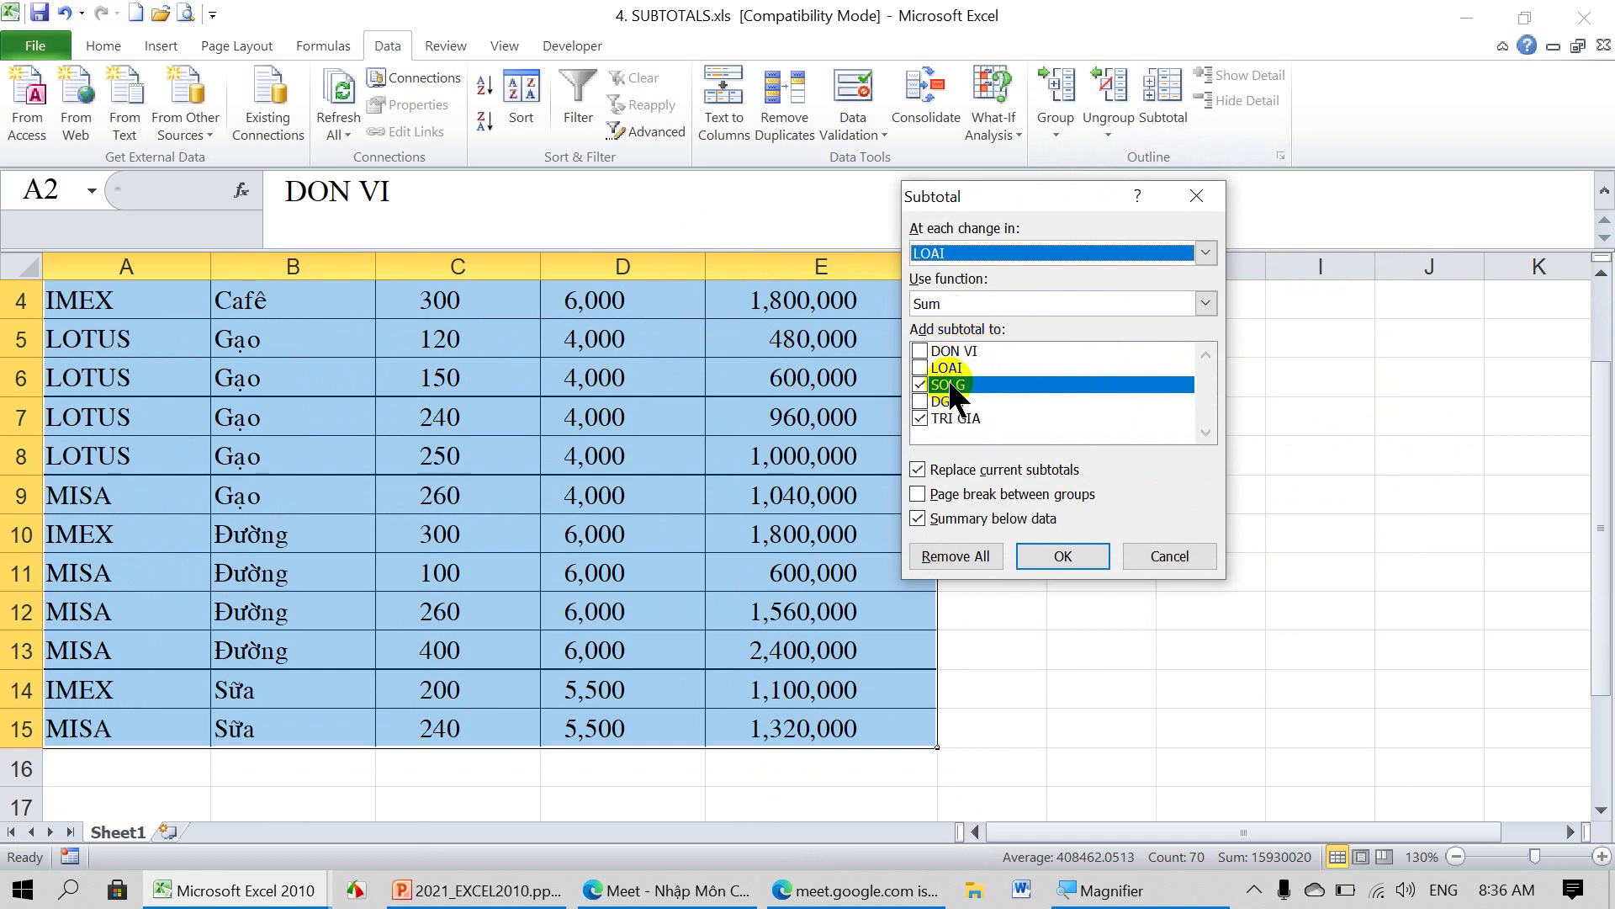
left_click(1062, 555)
scroll(914, 526, "up", 1)
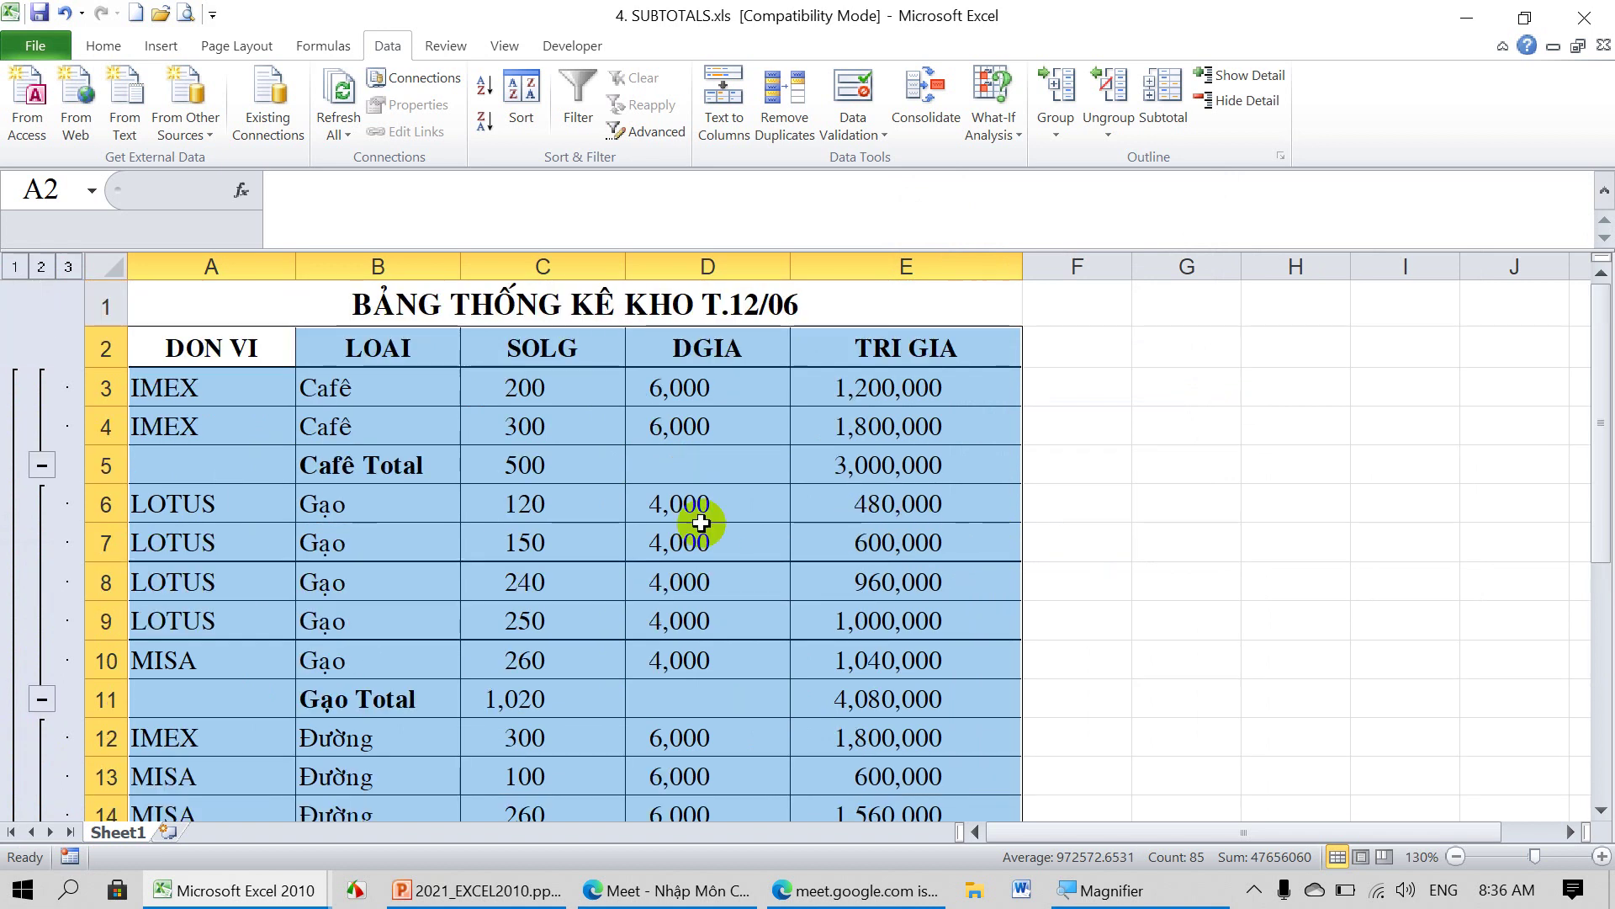
left_click(375, 467)
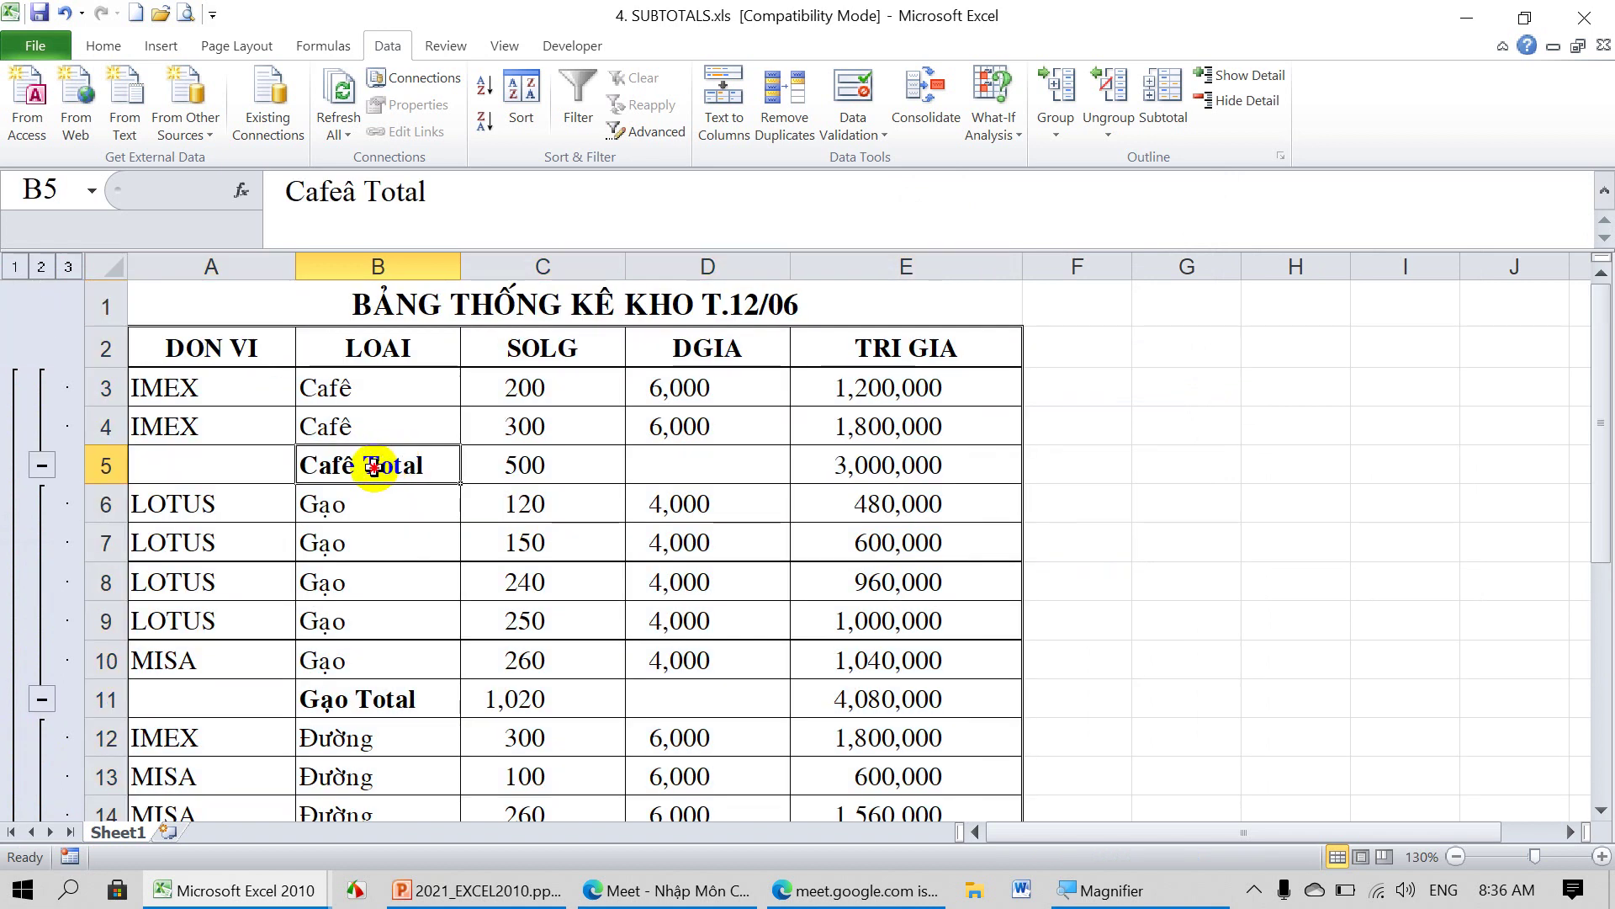
left_click_drag(375, 467, 888, 466)
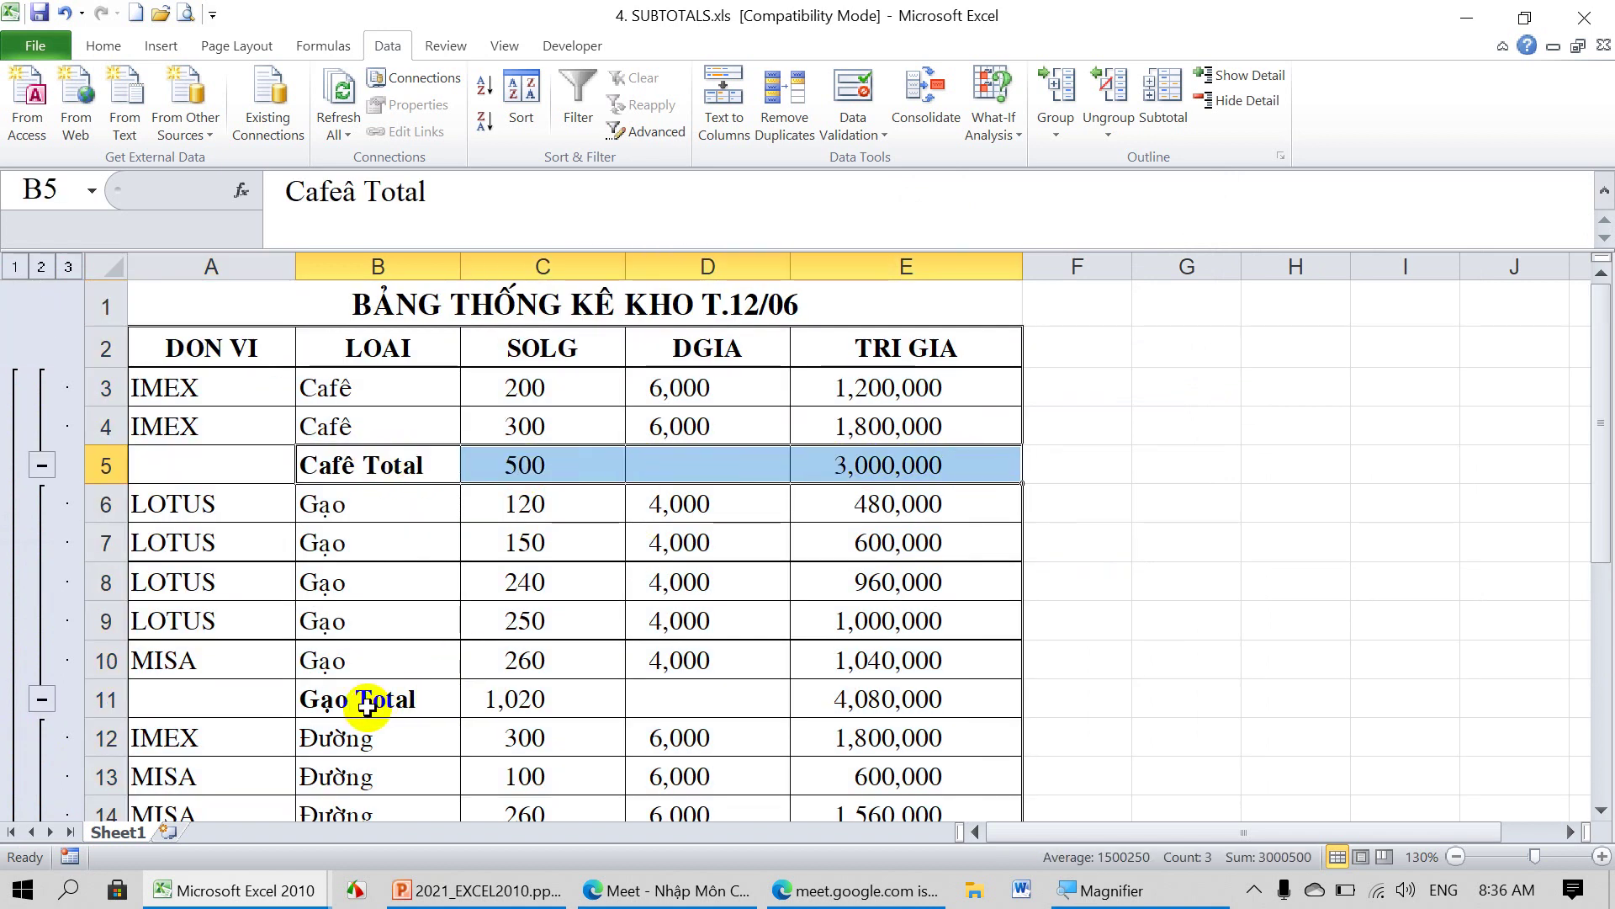
left_click_drag(367, 707, 891, 698)
scroll(721, 580, "down", 1)
scroll(589, 622, "down", 1)
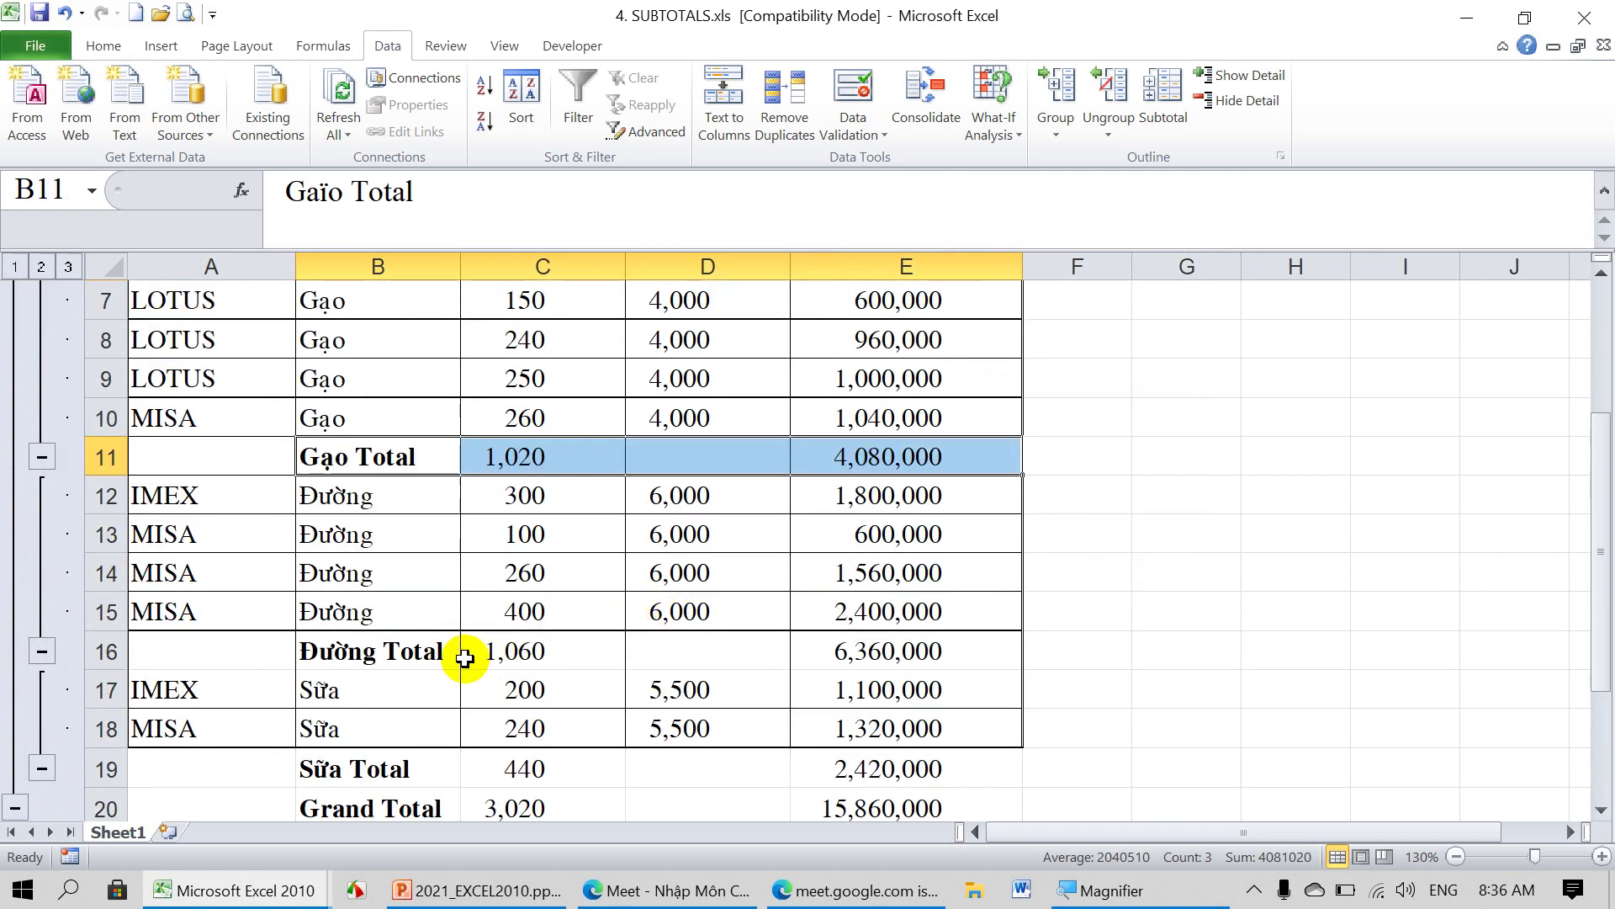
left_click_drag(404, 651, 837, 652)
scroll(624, 587, "down", 2)
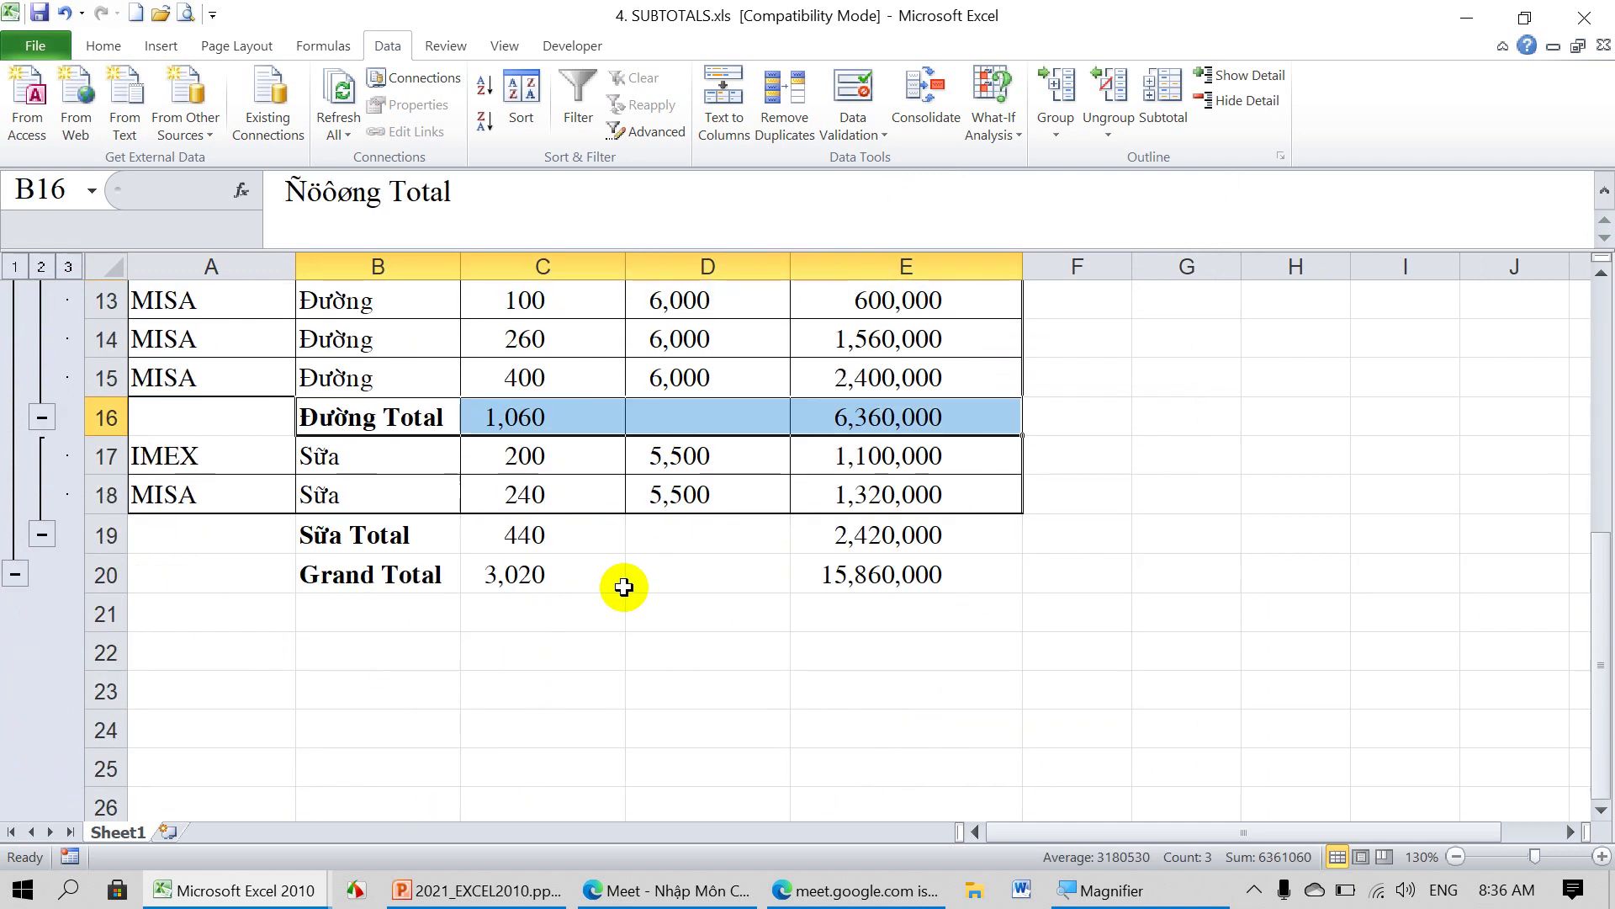
left_click_drag(352, 537, 934, 531)
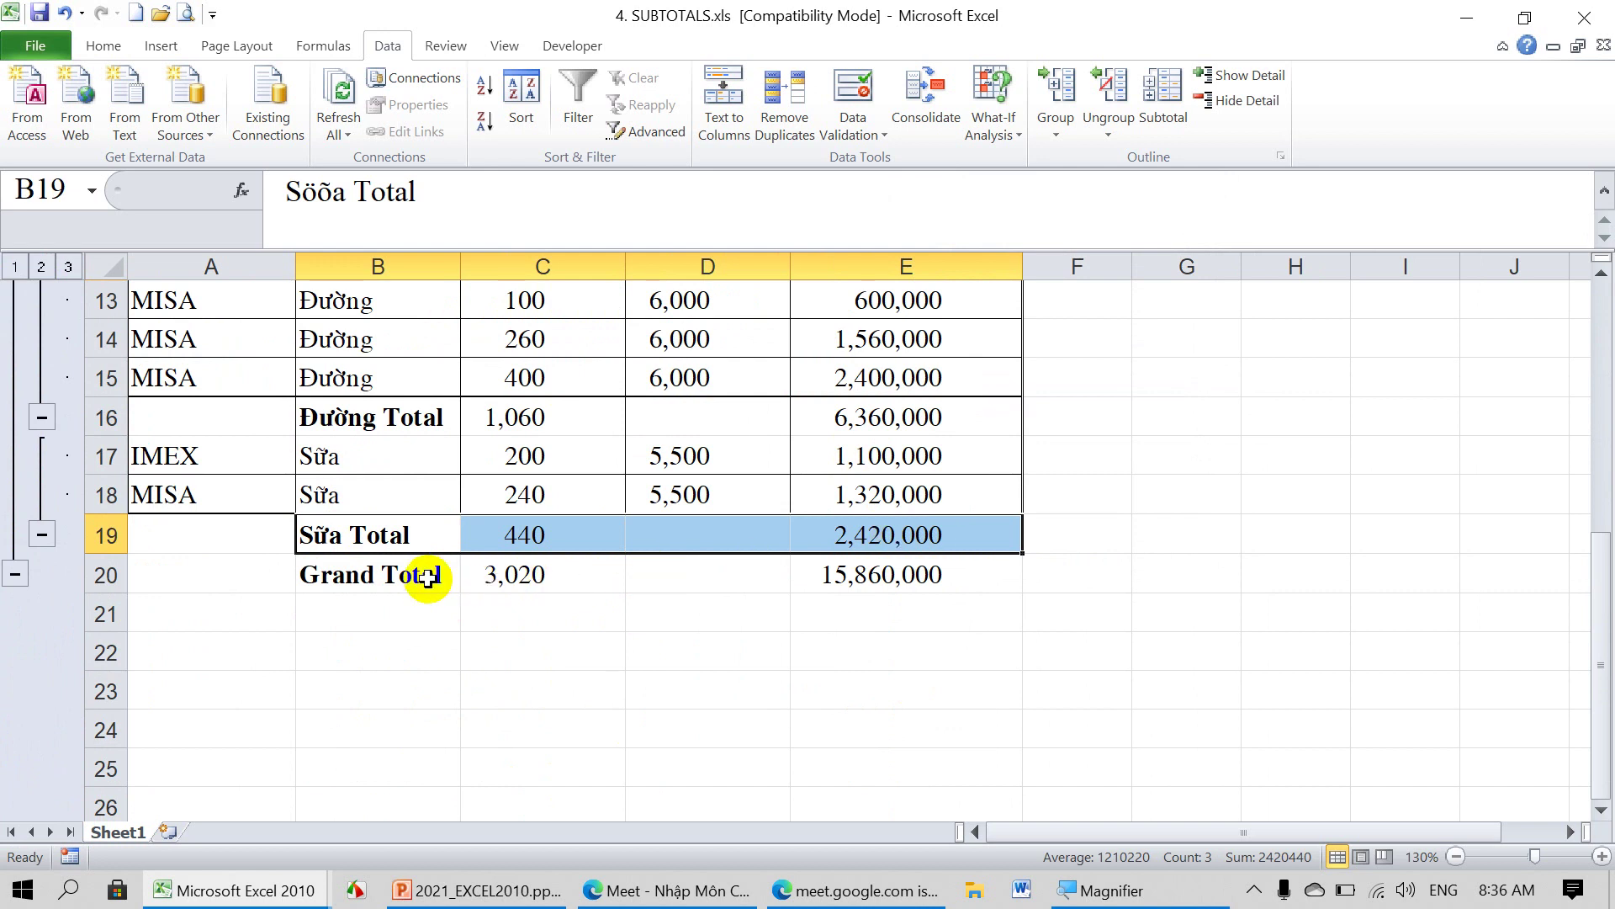
left_click_drag(378, 578, 867, 581)
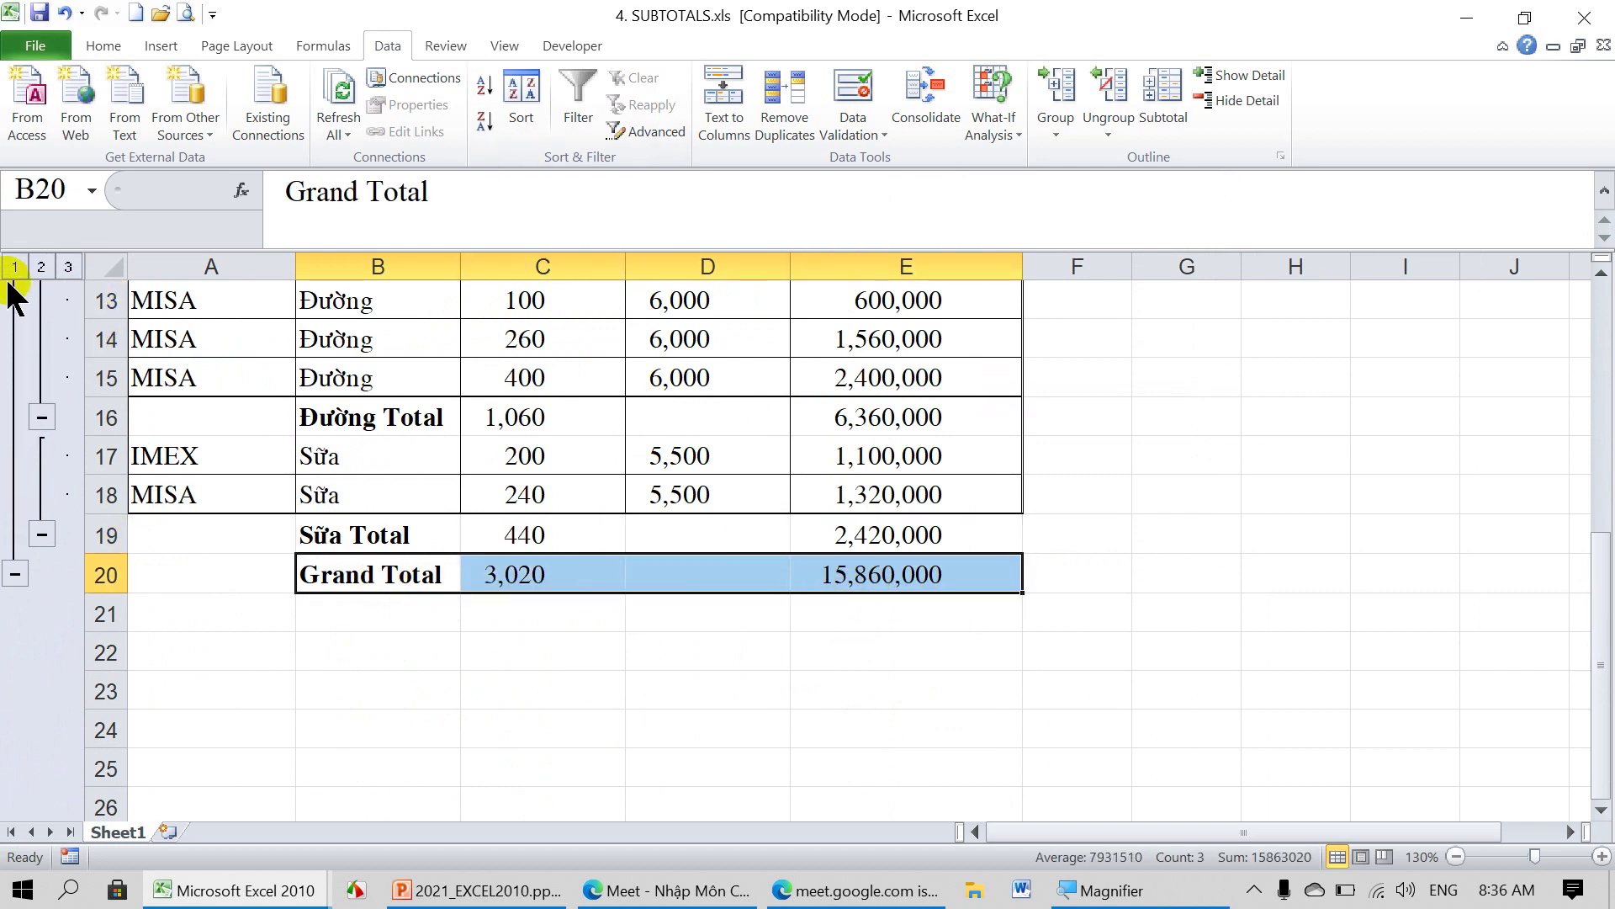
left_click(41, 266)
scroll(336, 354, "up", 1)
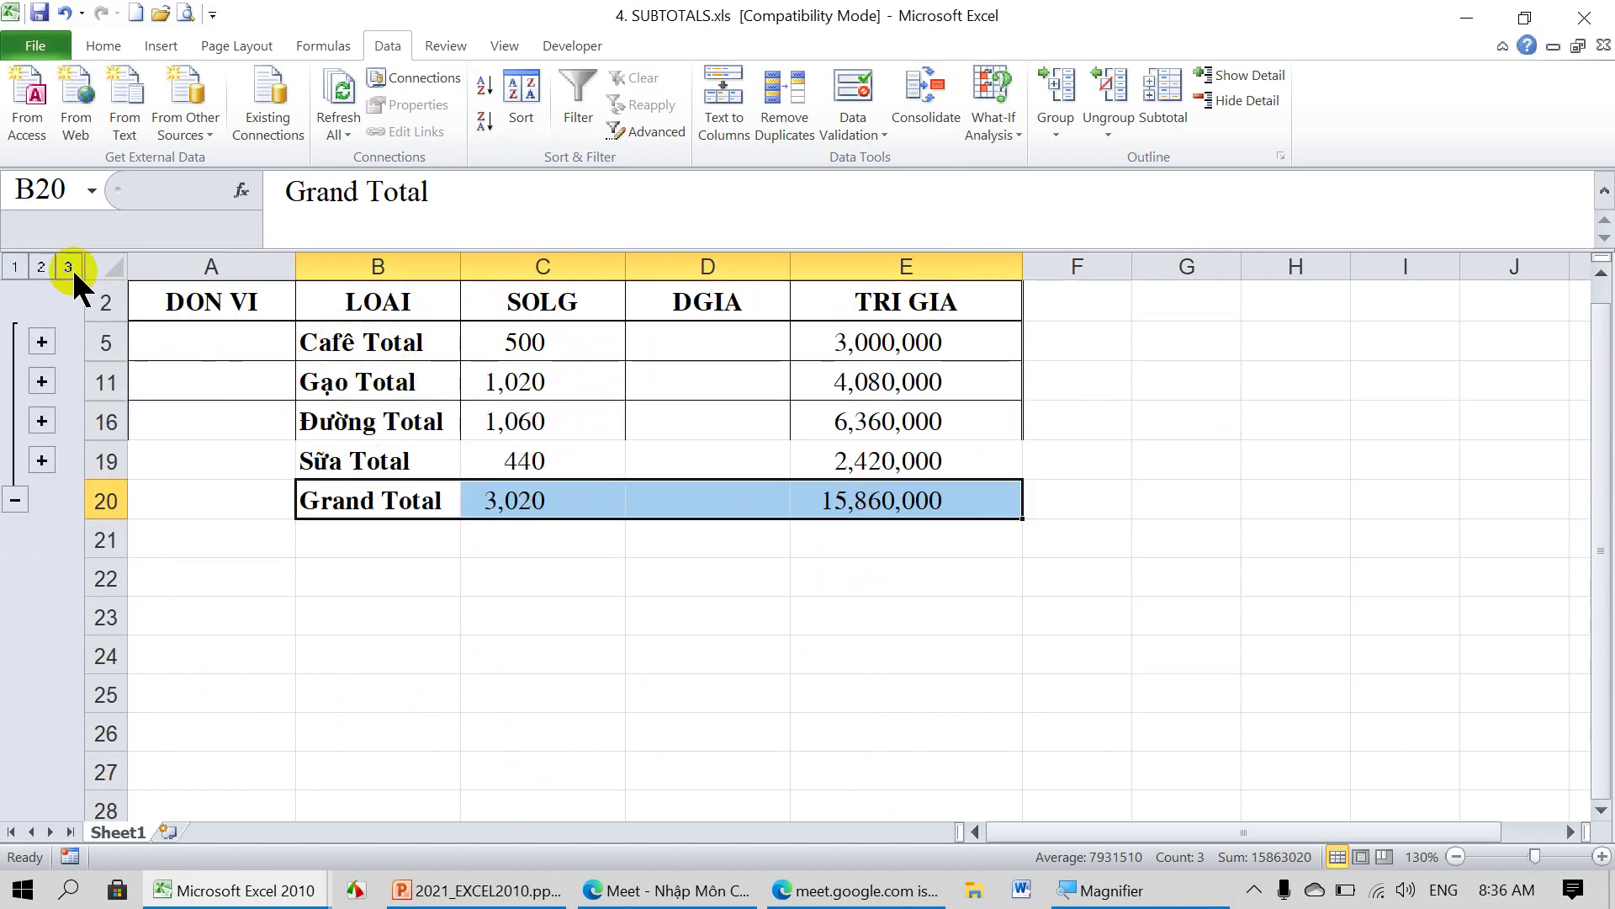
left_click(18, 268)
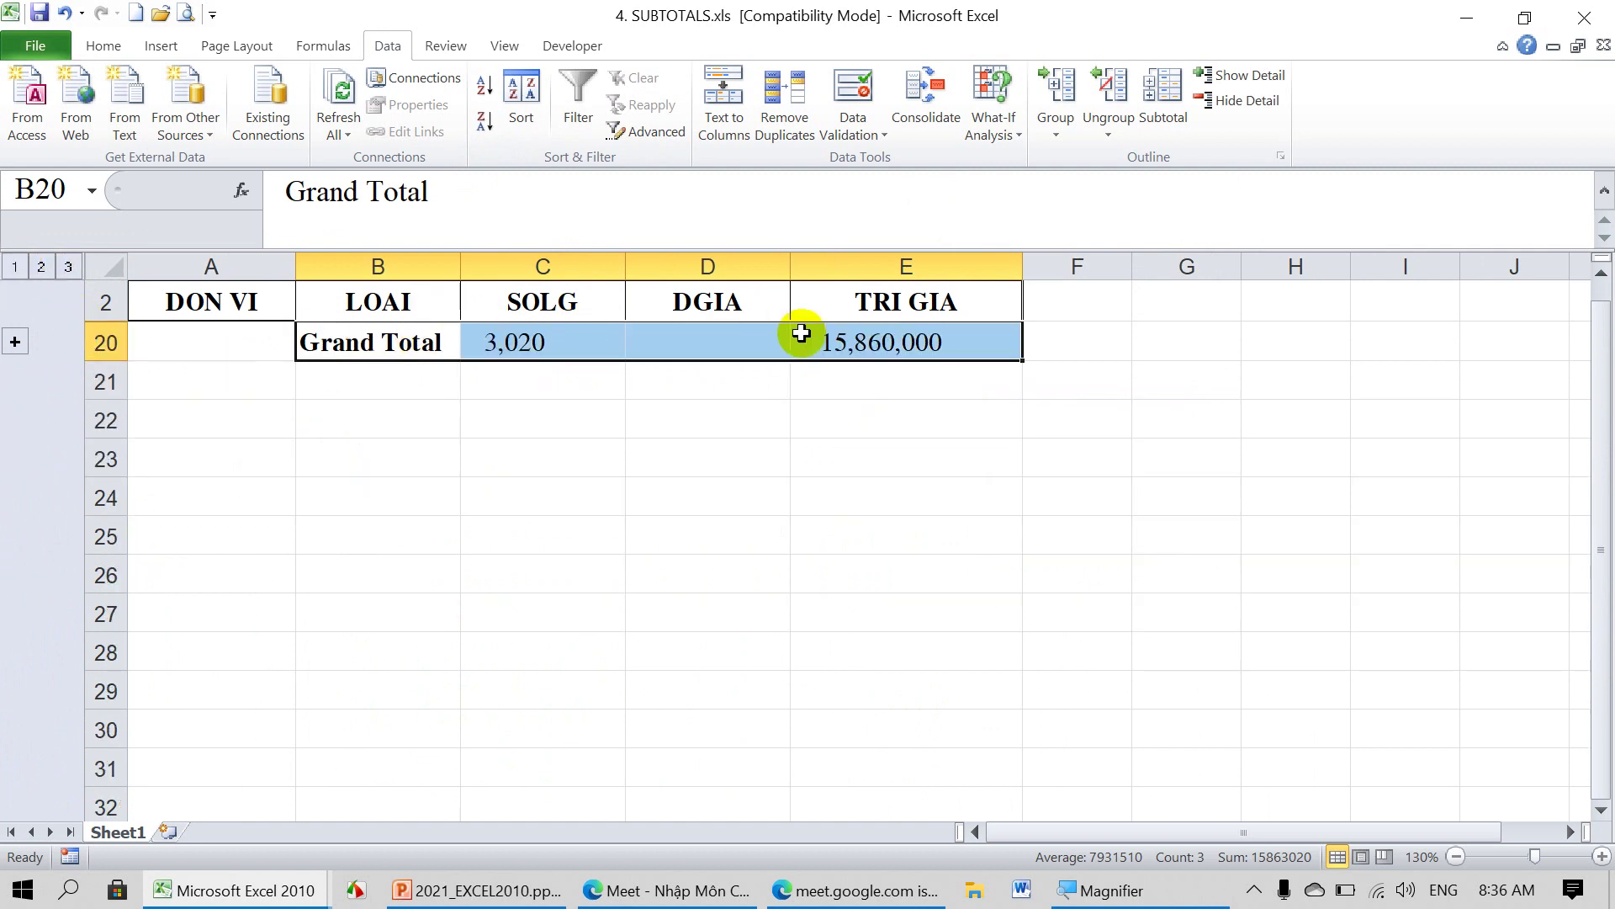
left_click(68, 267)
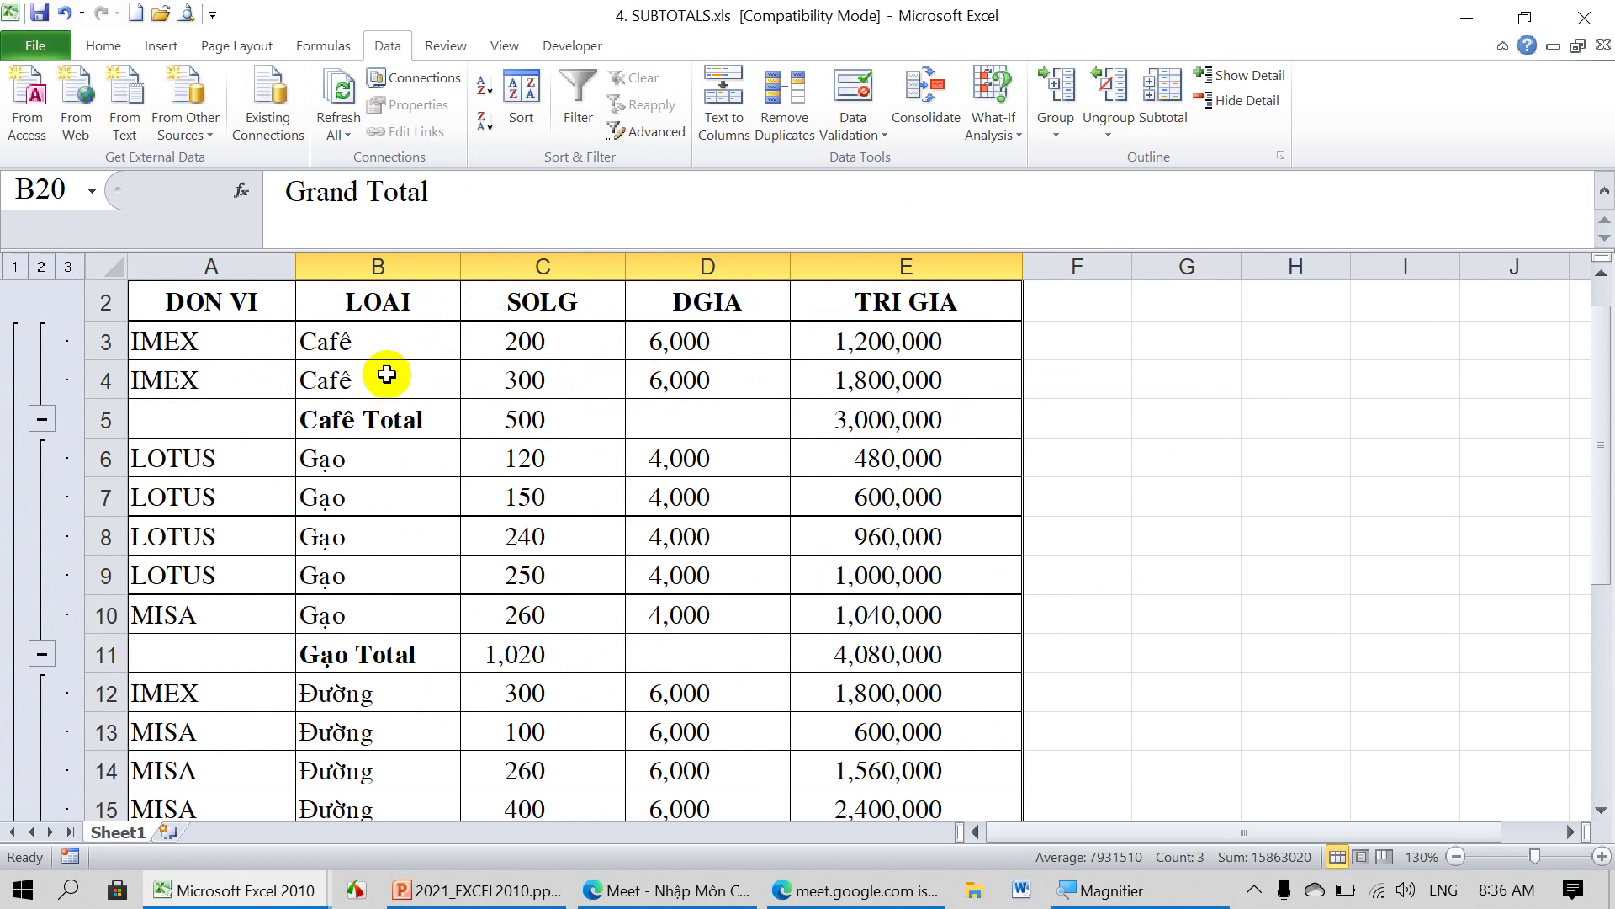
left_click(583, 505)
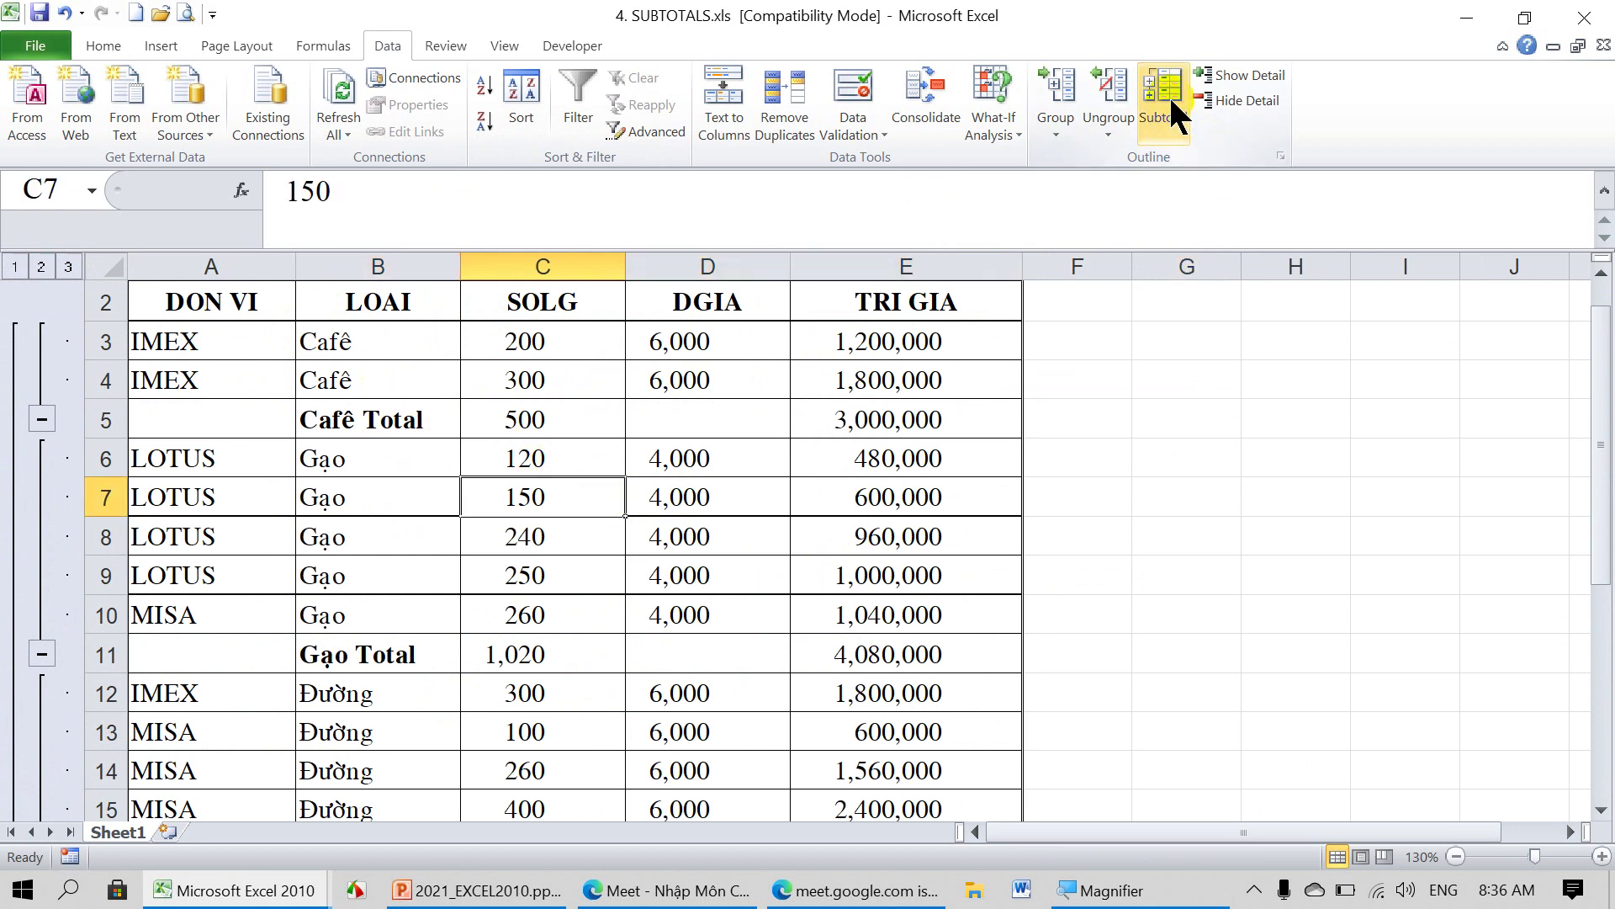
Remove the LOAI subtotals, then switch to the DeThiExcel_DuLieuTho_GiaiRoi.xlsx workbook.
left_click(547, 529)
left_click(609, 491)
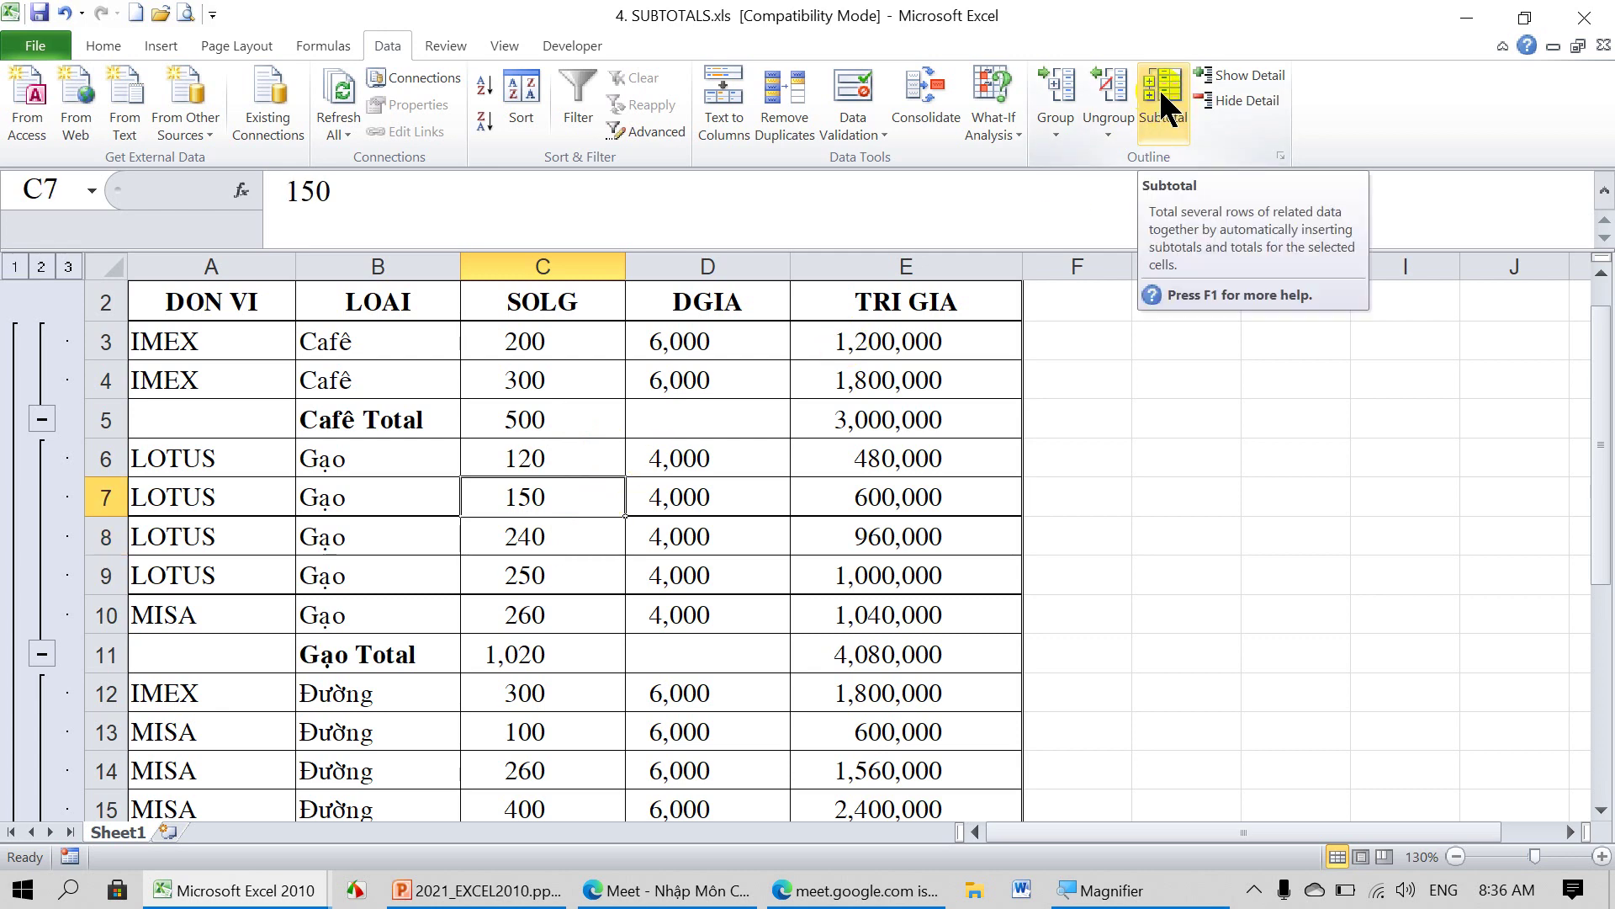
left_click(1161, 94)
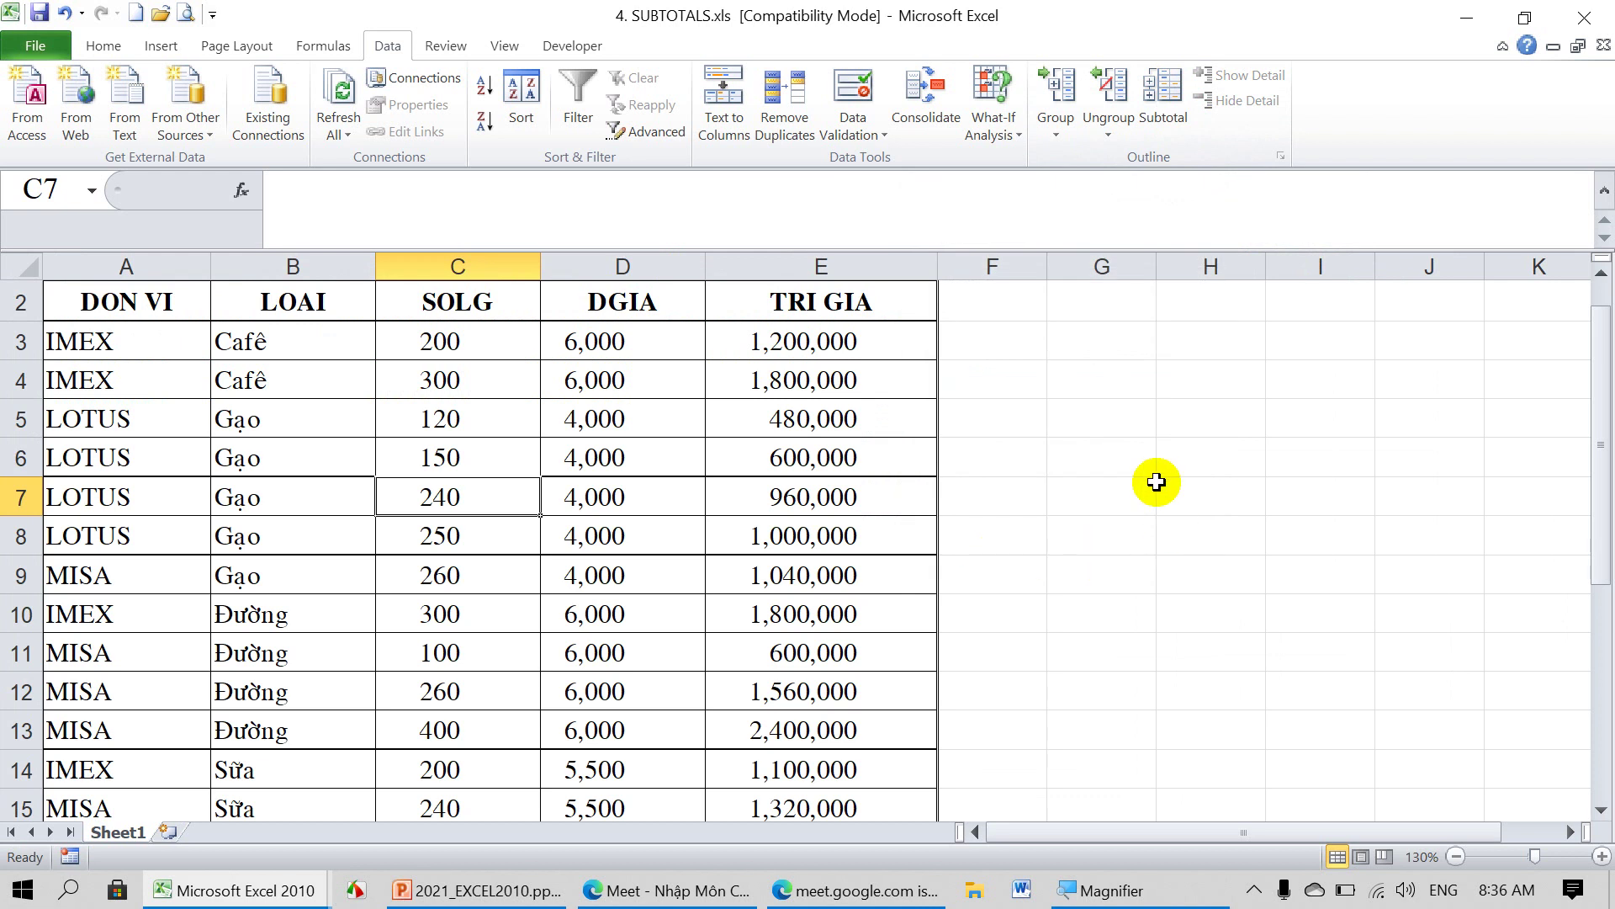
left_click(1166, 492)
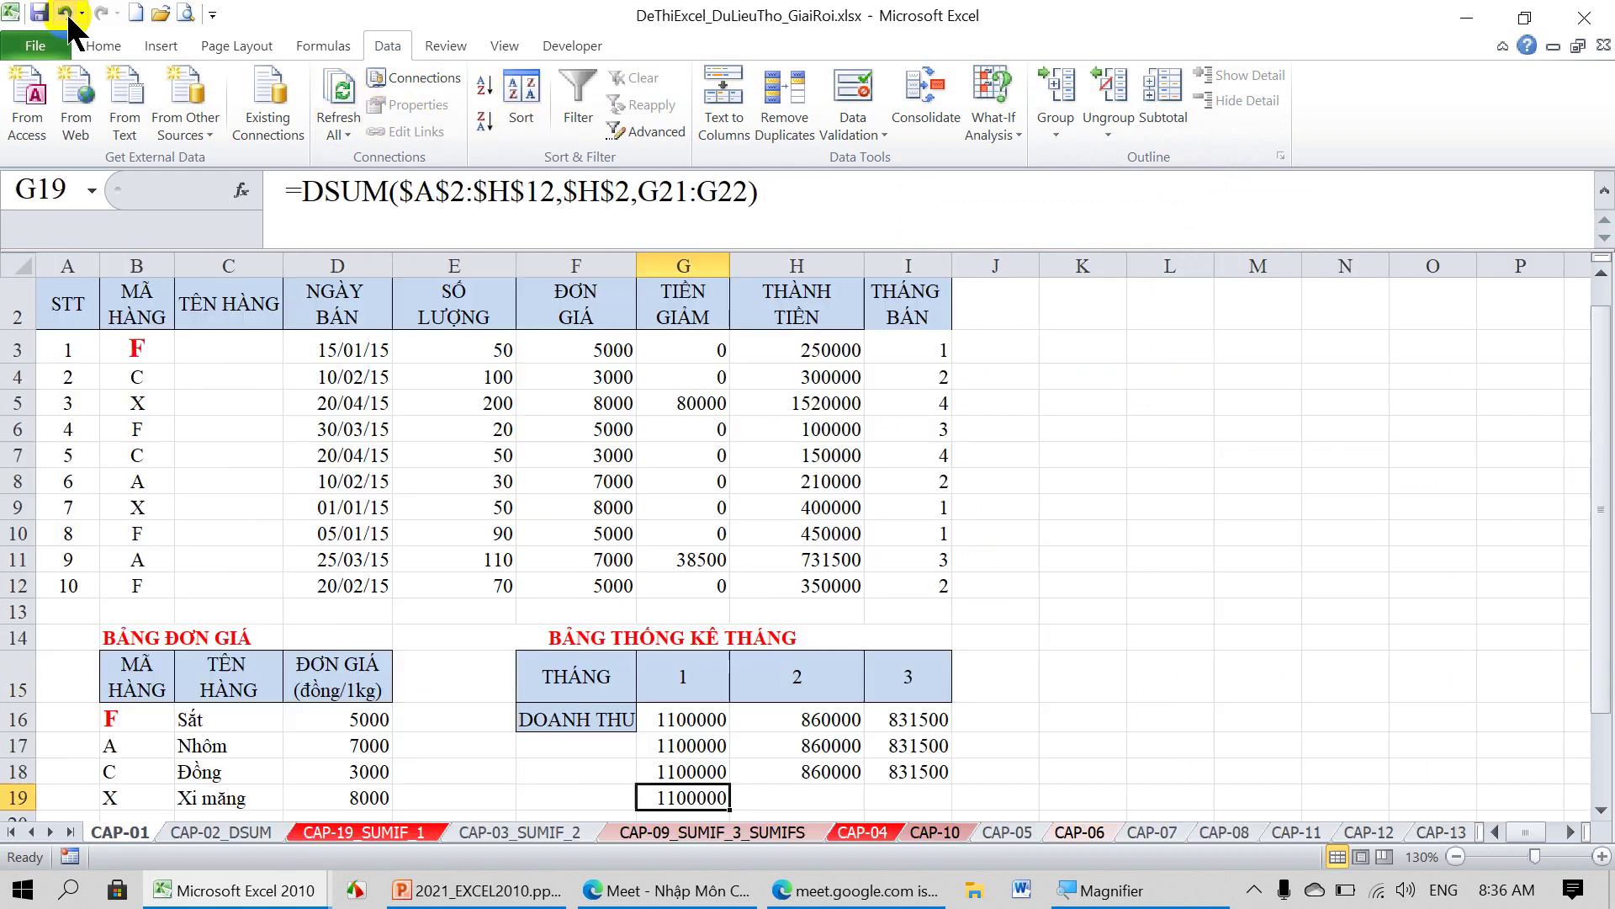
left_click(66, 14)
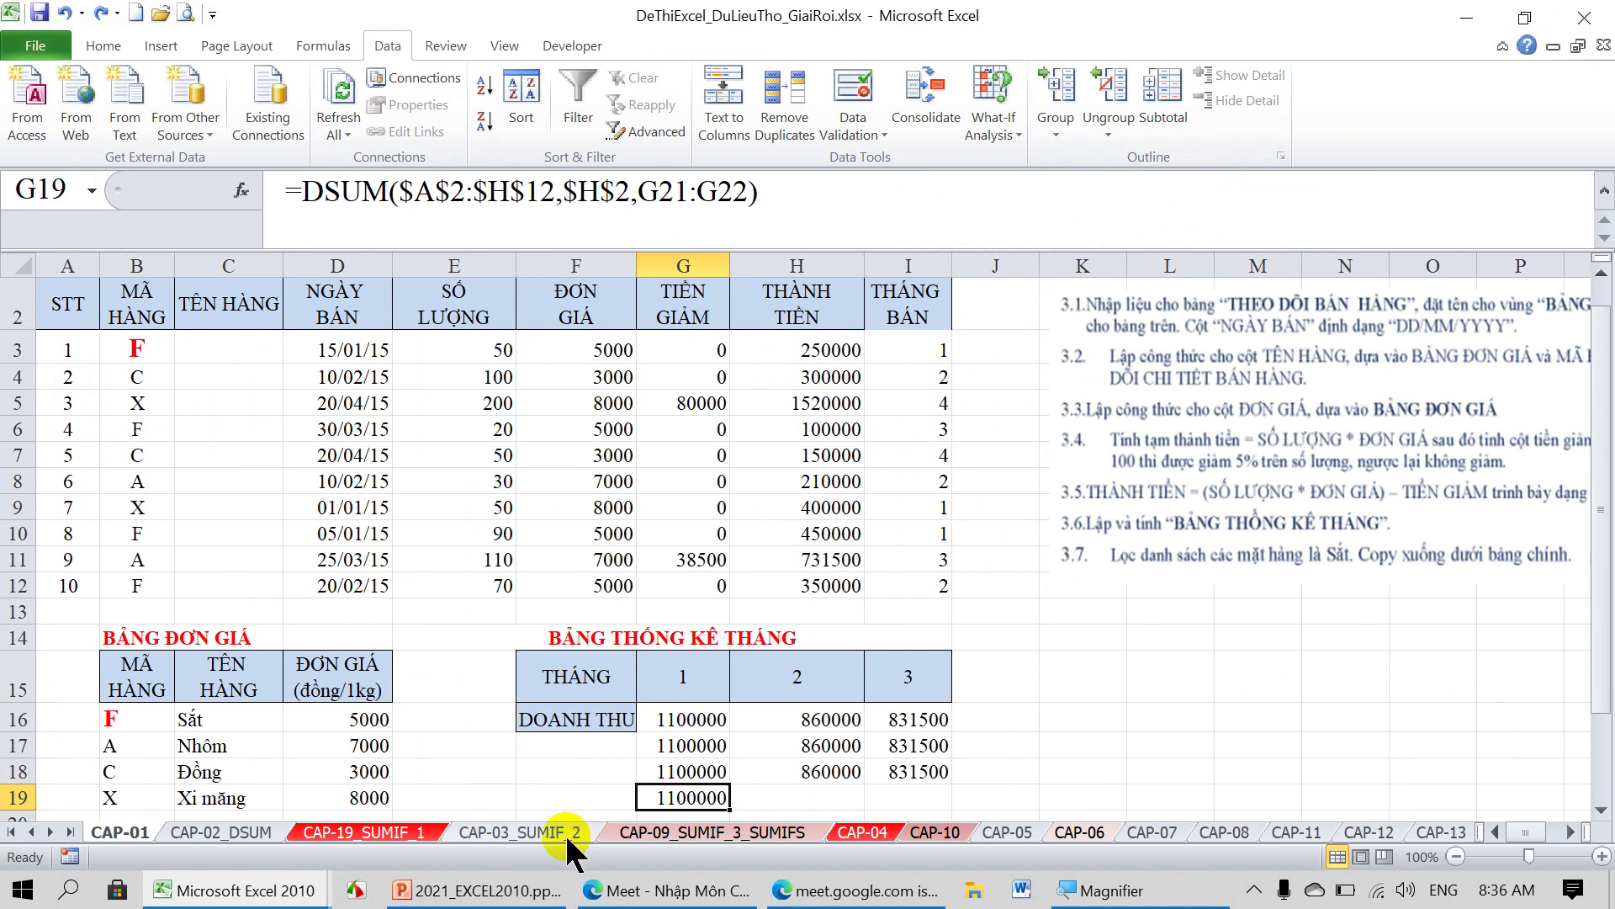
Switch to _2021_Day_EXCEL_2010.xlsx with Ctrl+Tab and show its PivotTable1 sheet.
left_click(227, 893)
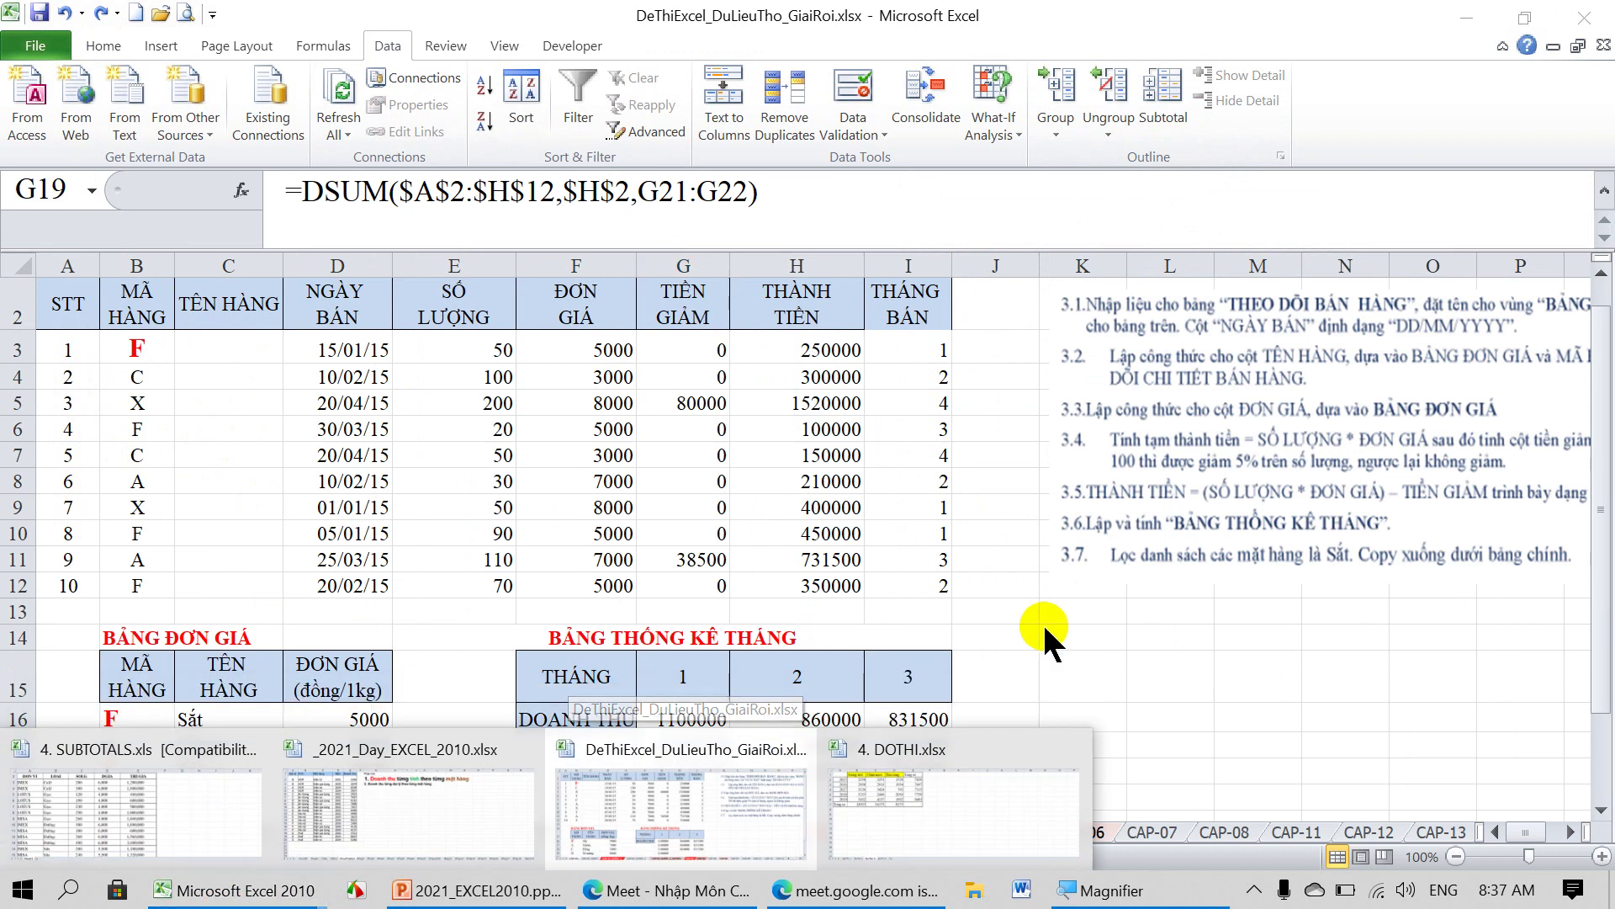
left_click(1153, 631)
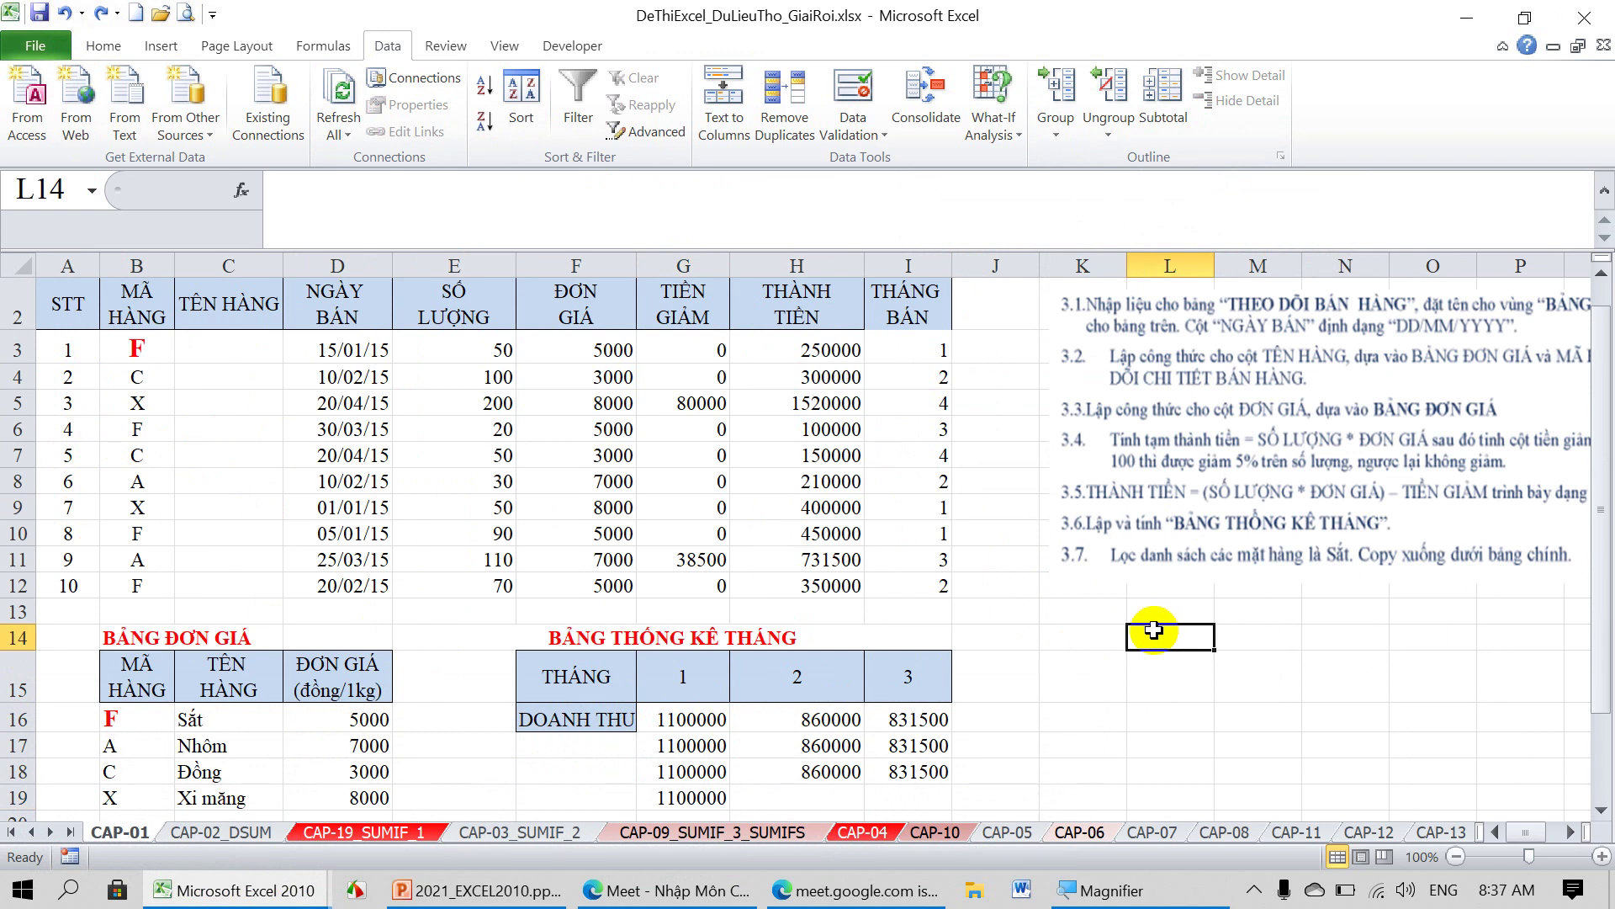
key("ctrl+Tab")
left_click(730, 545)
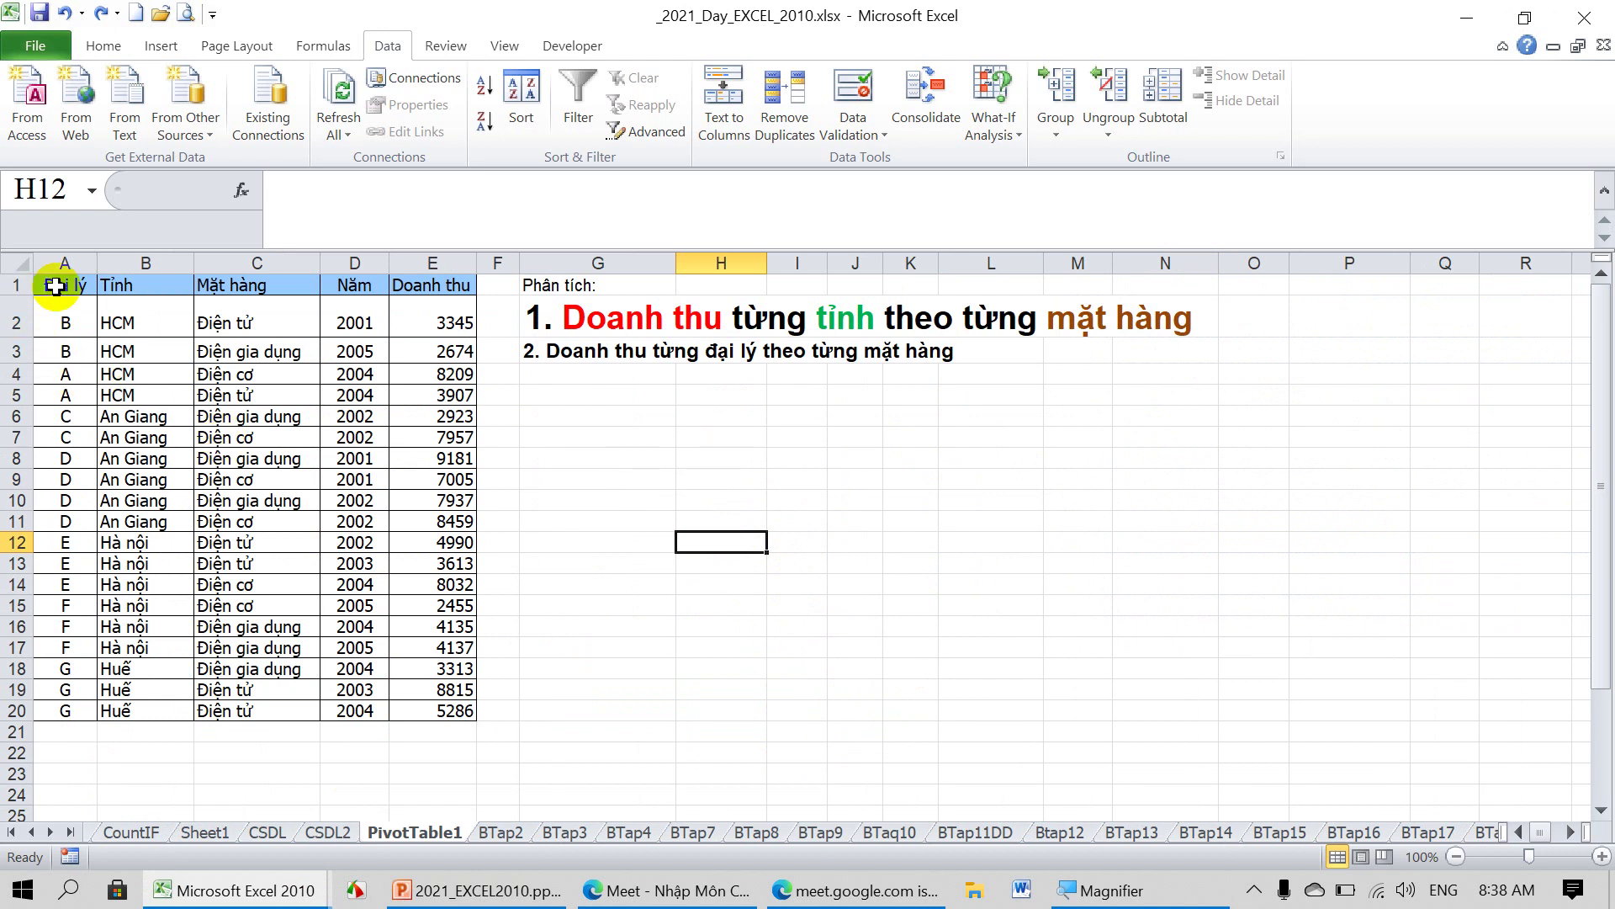
Select source table A1:E20 and review its Đại lý, Tỉnh, Mặt hàng, Năm, Doanh thu headers.
left_click(67, 286)
mouse_move(103, 292)
left_mouse_down()
mouse_move(386, 462)
mouse_move(399, 709)
left_mouse_up()
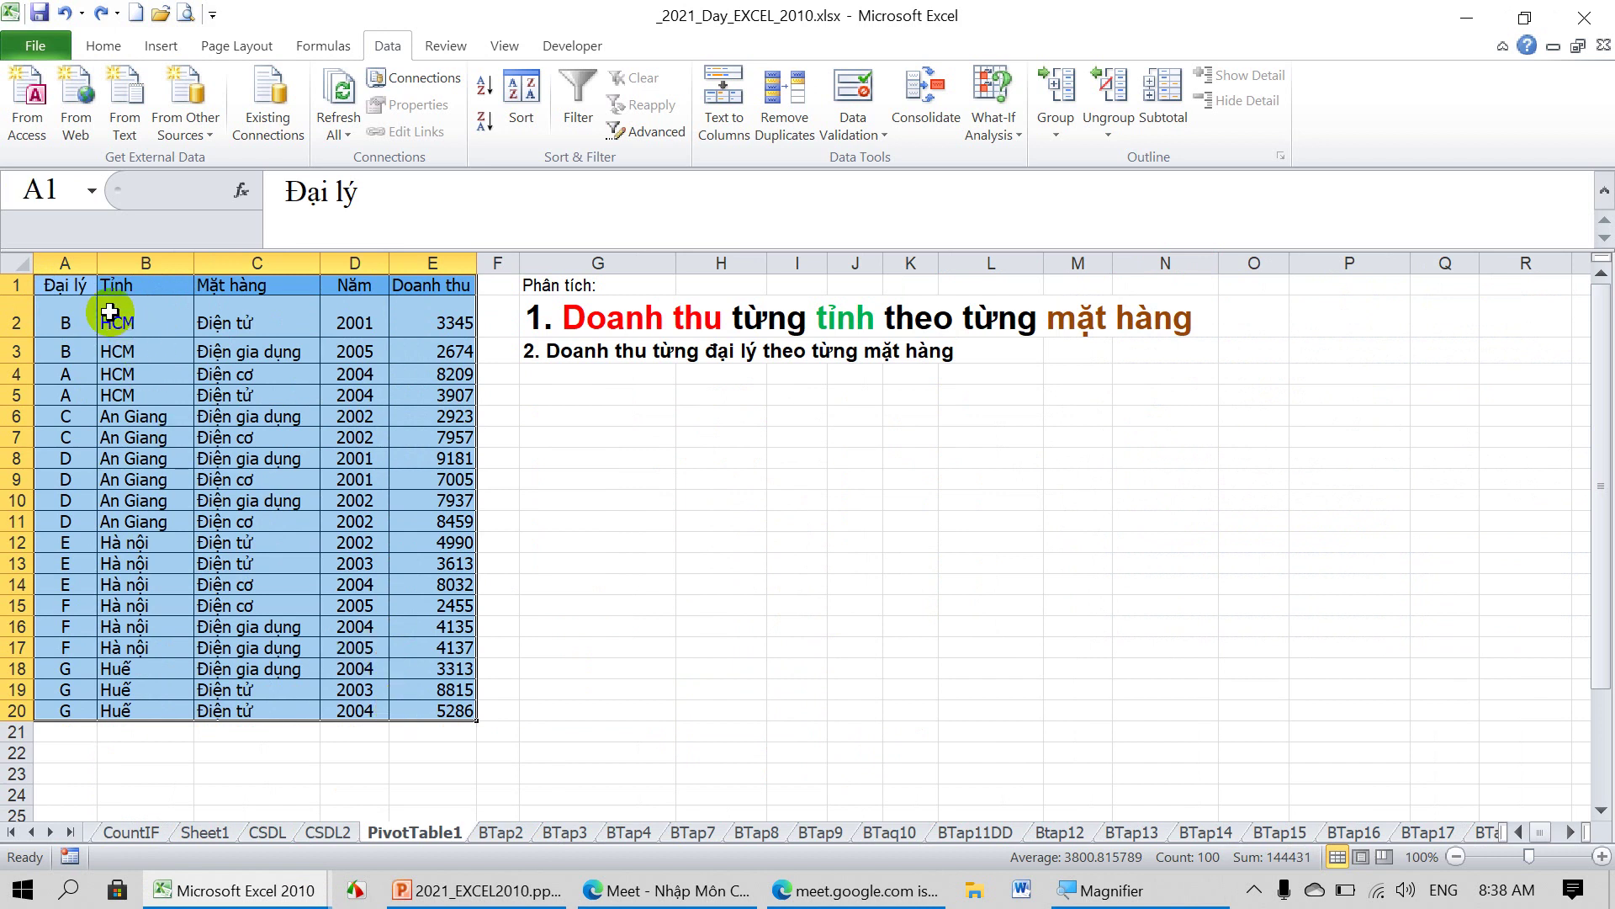
left_click(78, 285)
left_click(168, 286)
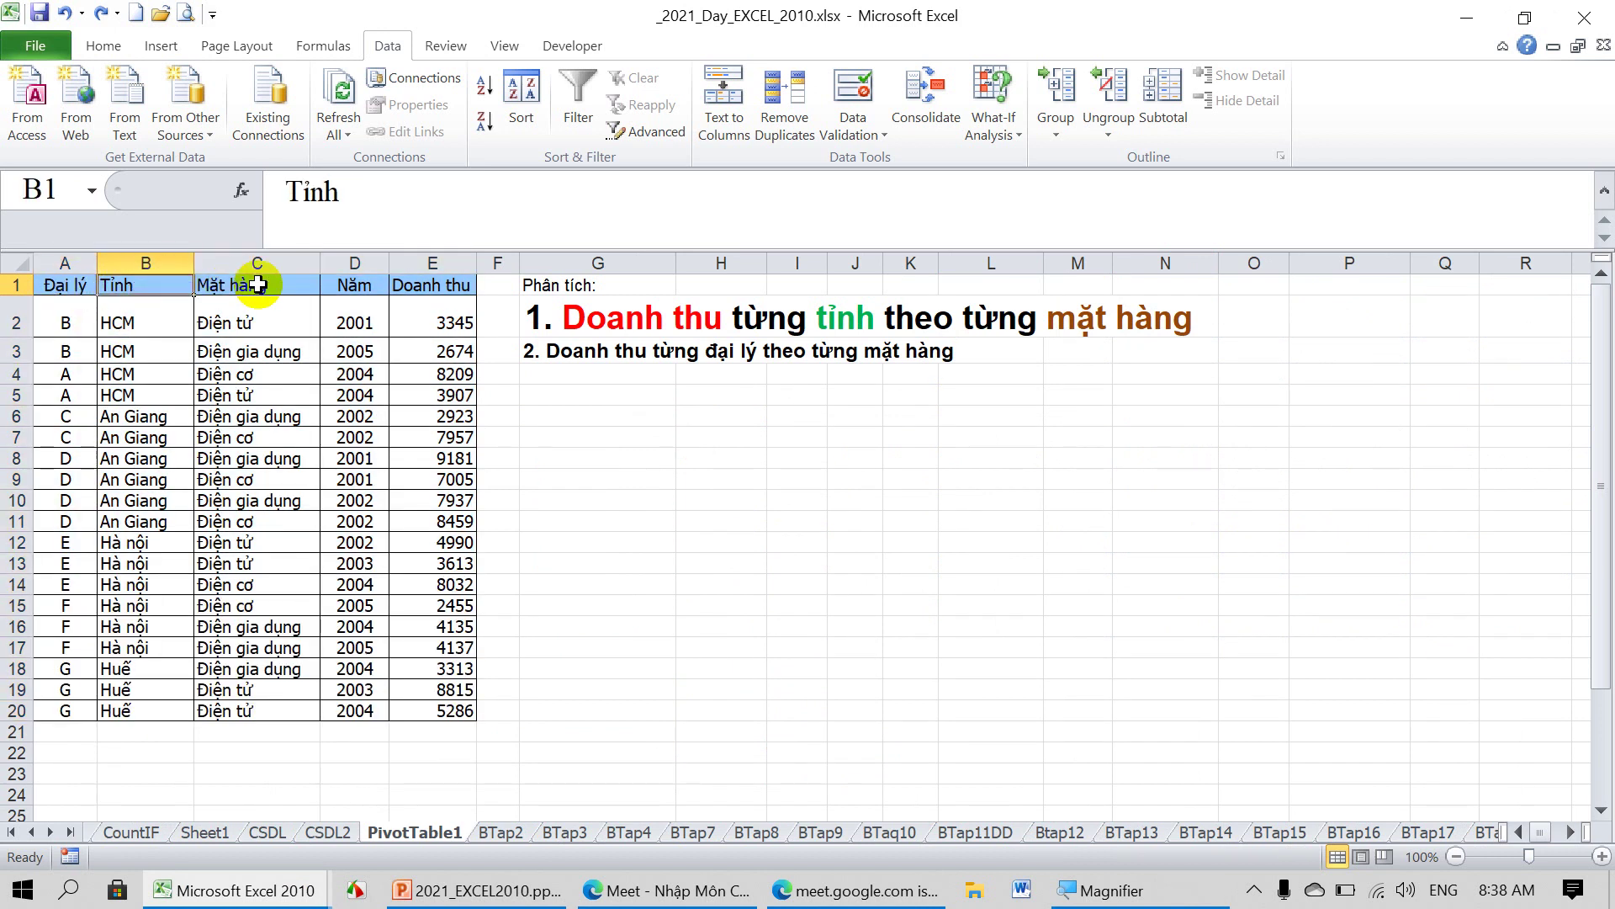
left_click(252, 286)
left_click(362, 288)
left_click(426, 287)
left_click(850, 542)
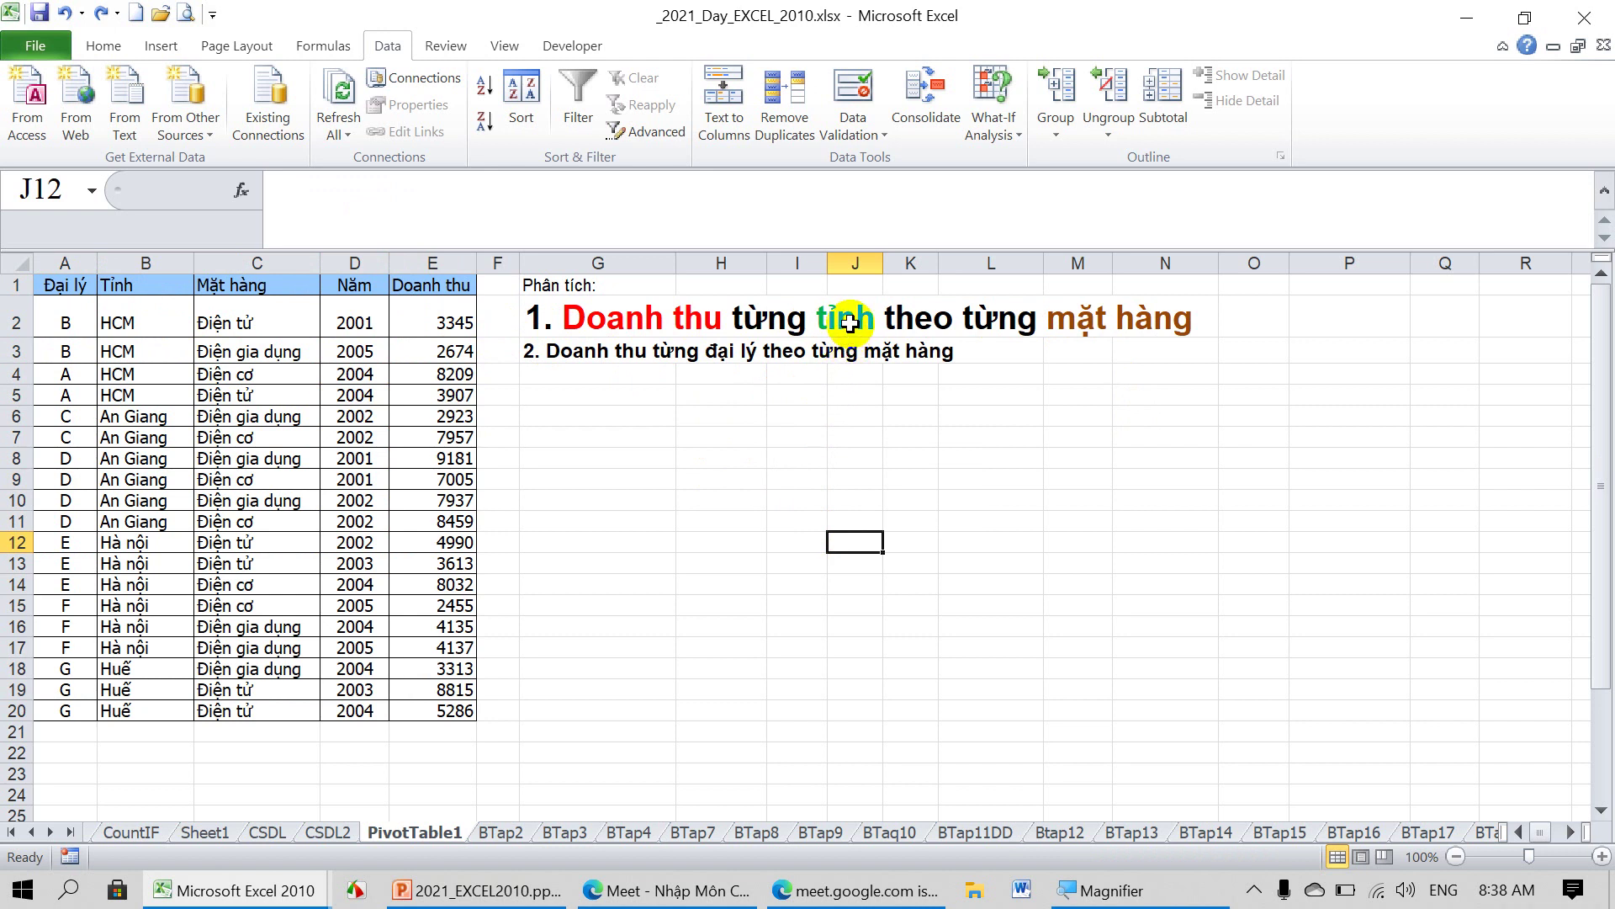
Select cell G9, below the analysis headings, as the PivotTable location.
left_click(1157, 318)
left_click(1020, 501)
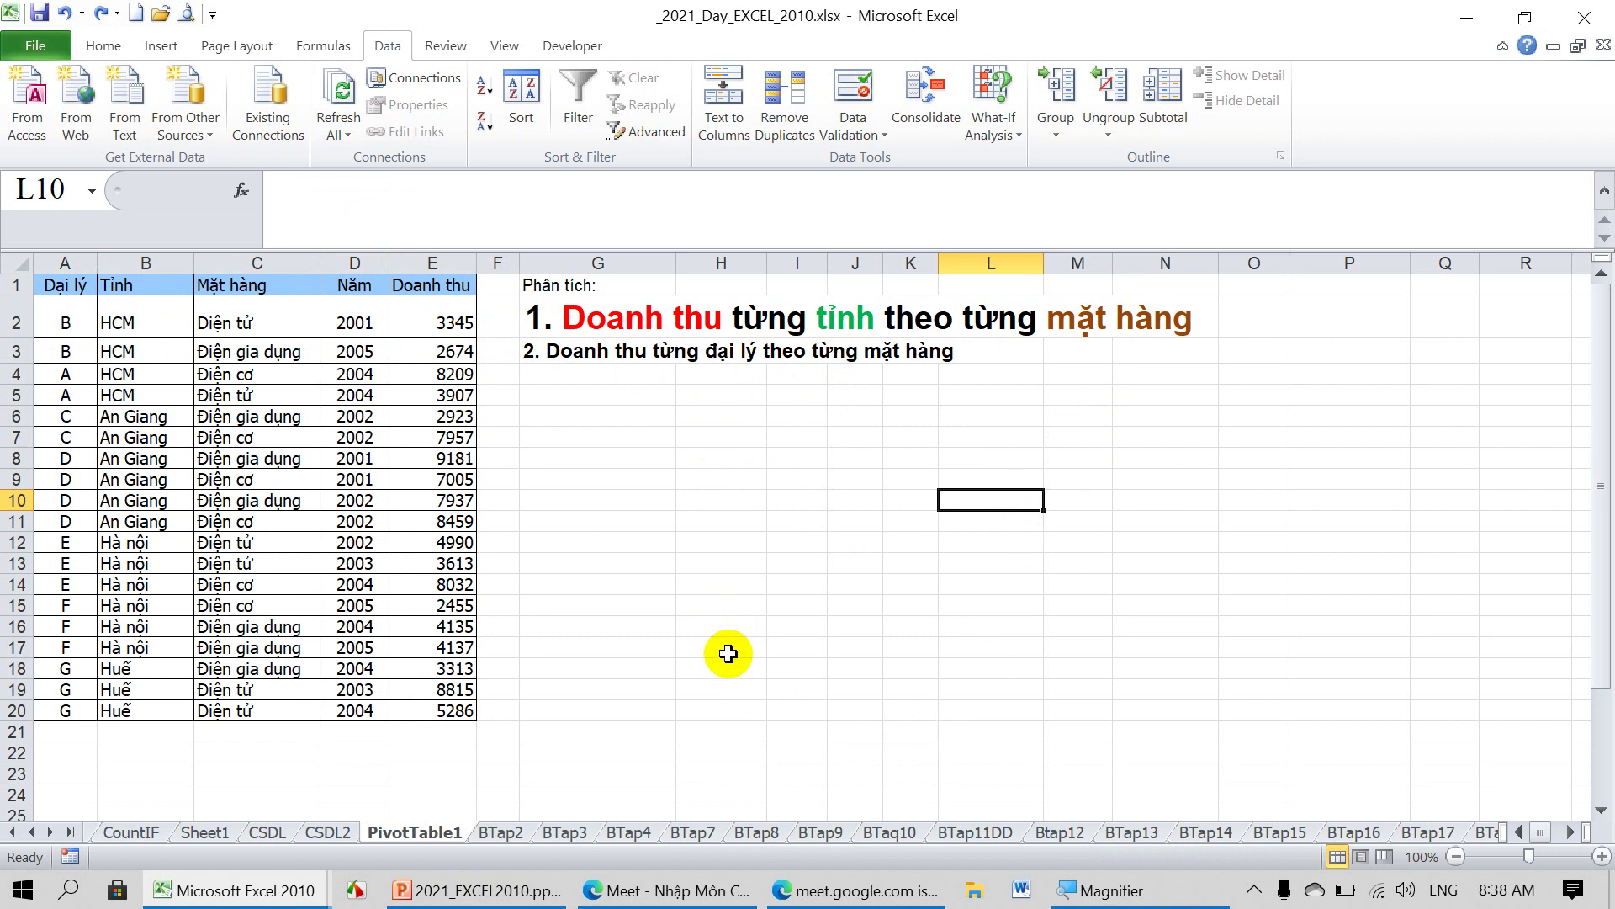
left_click(660, 525)
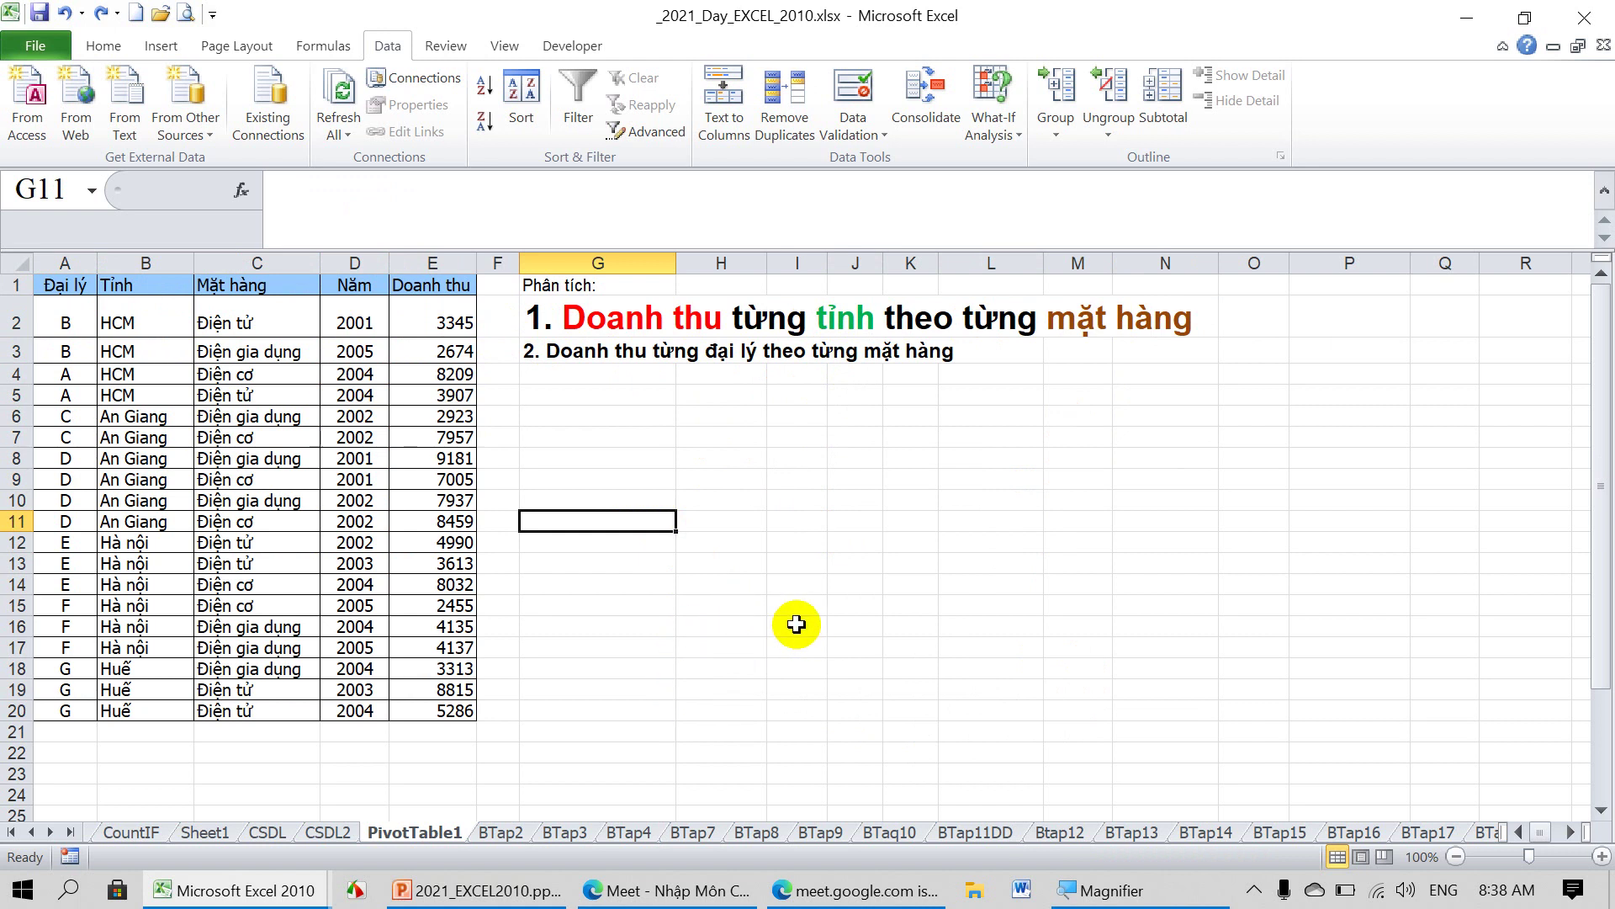
left_click(589, 438)
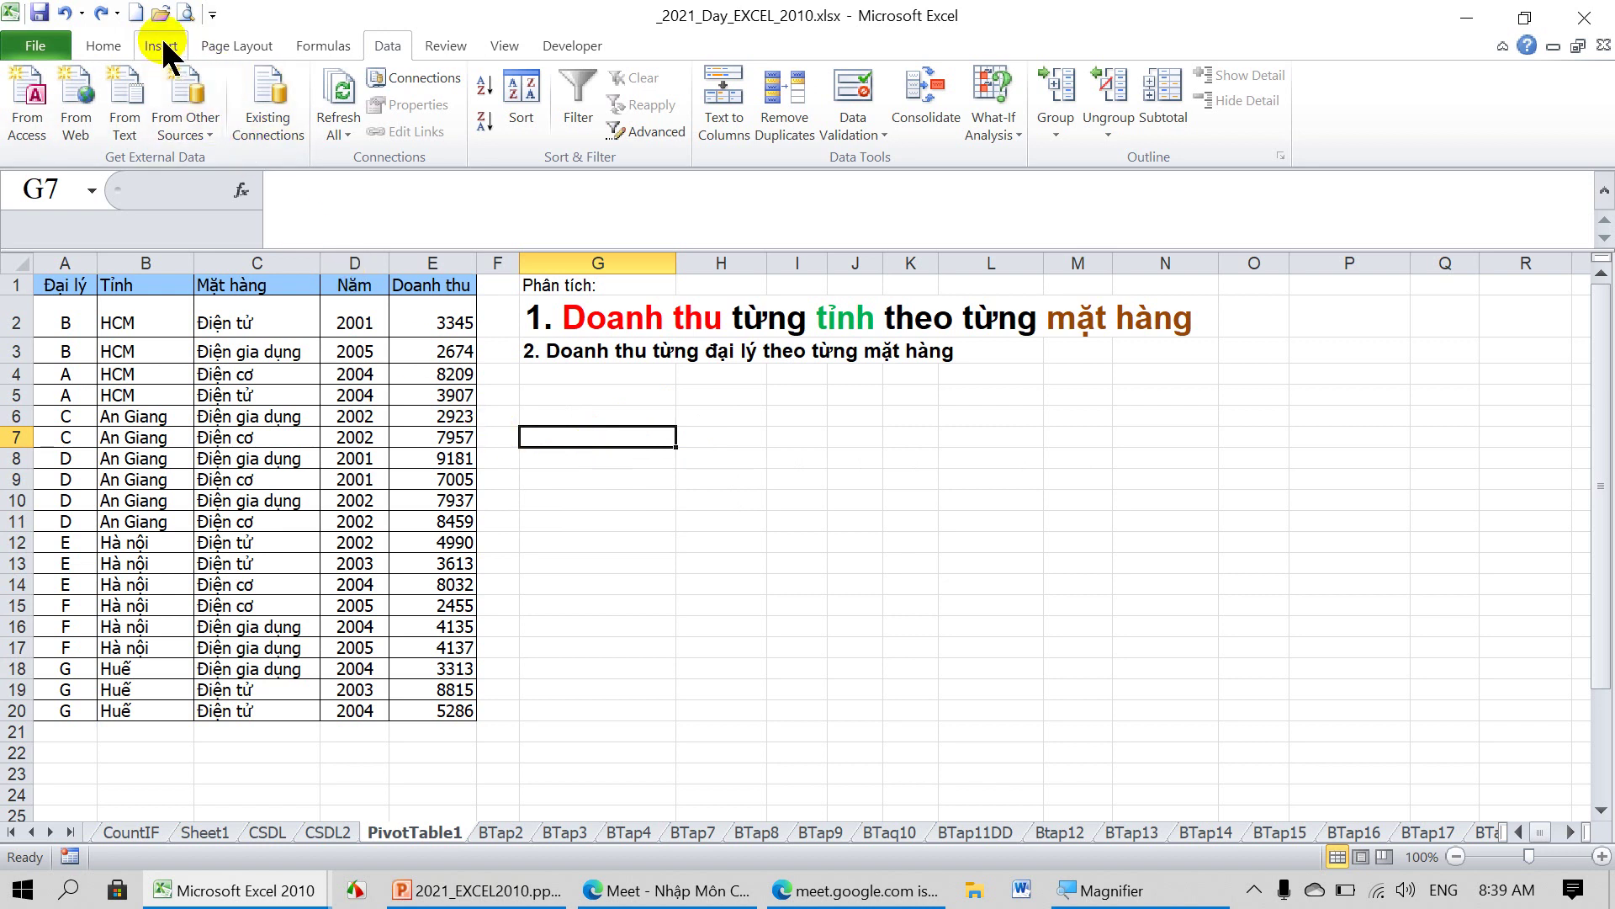
left_click(603, 473)
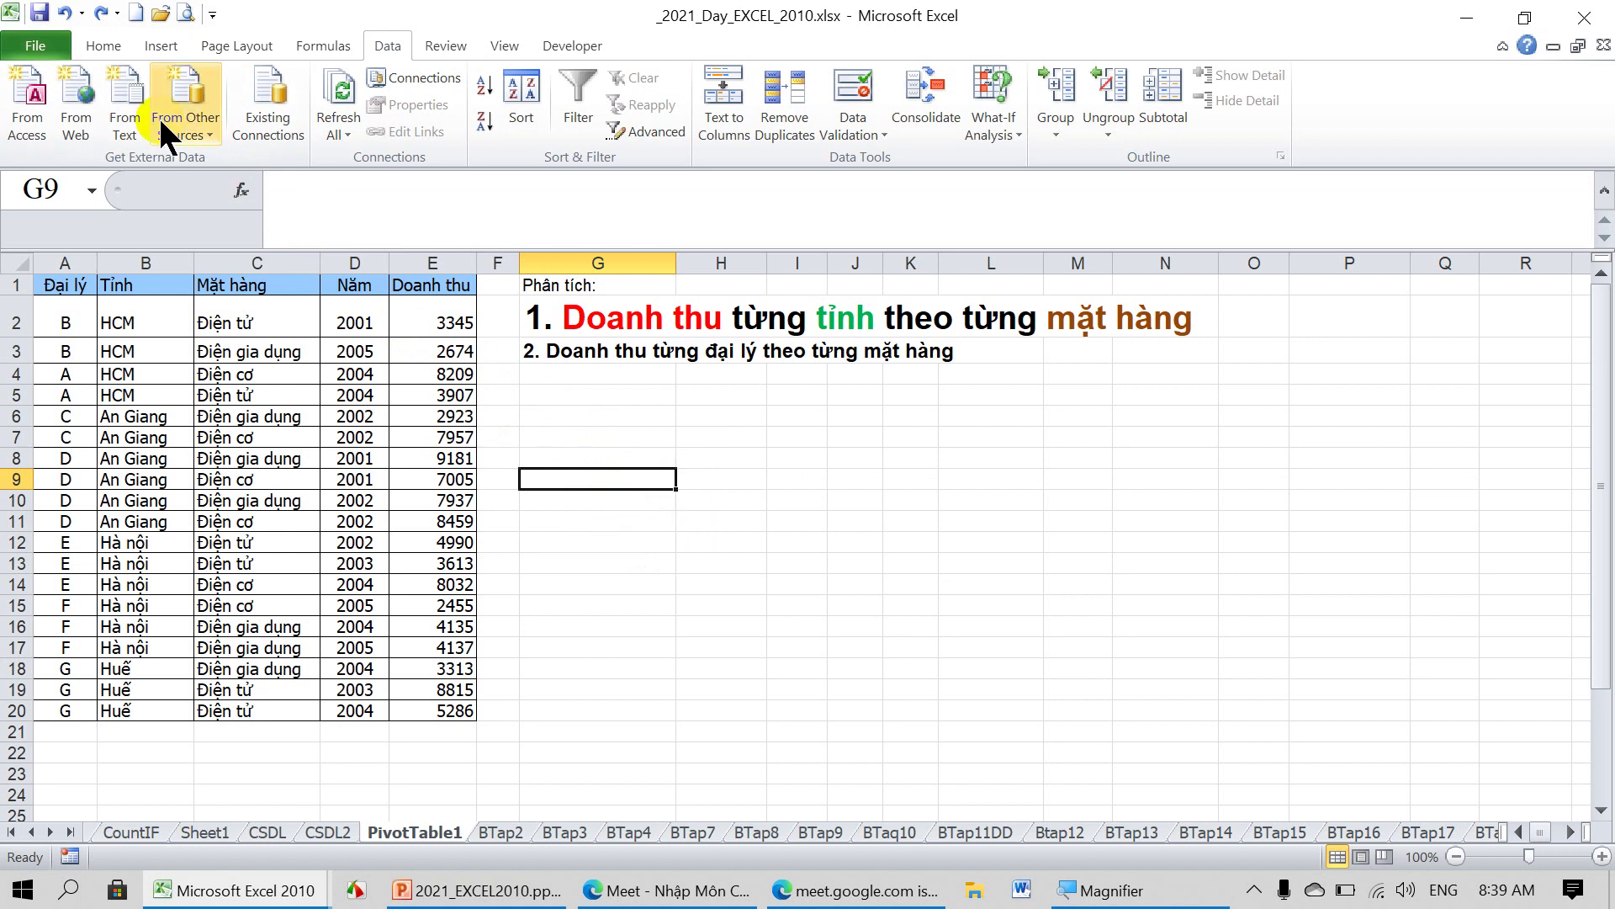
Try creating a PivotTable with source A23, which fails with a two-rows-of-data error.
left_click(162, 47)
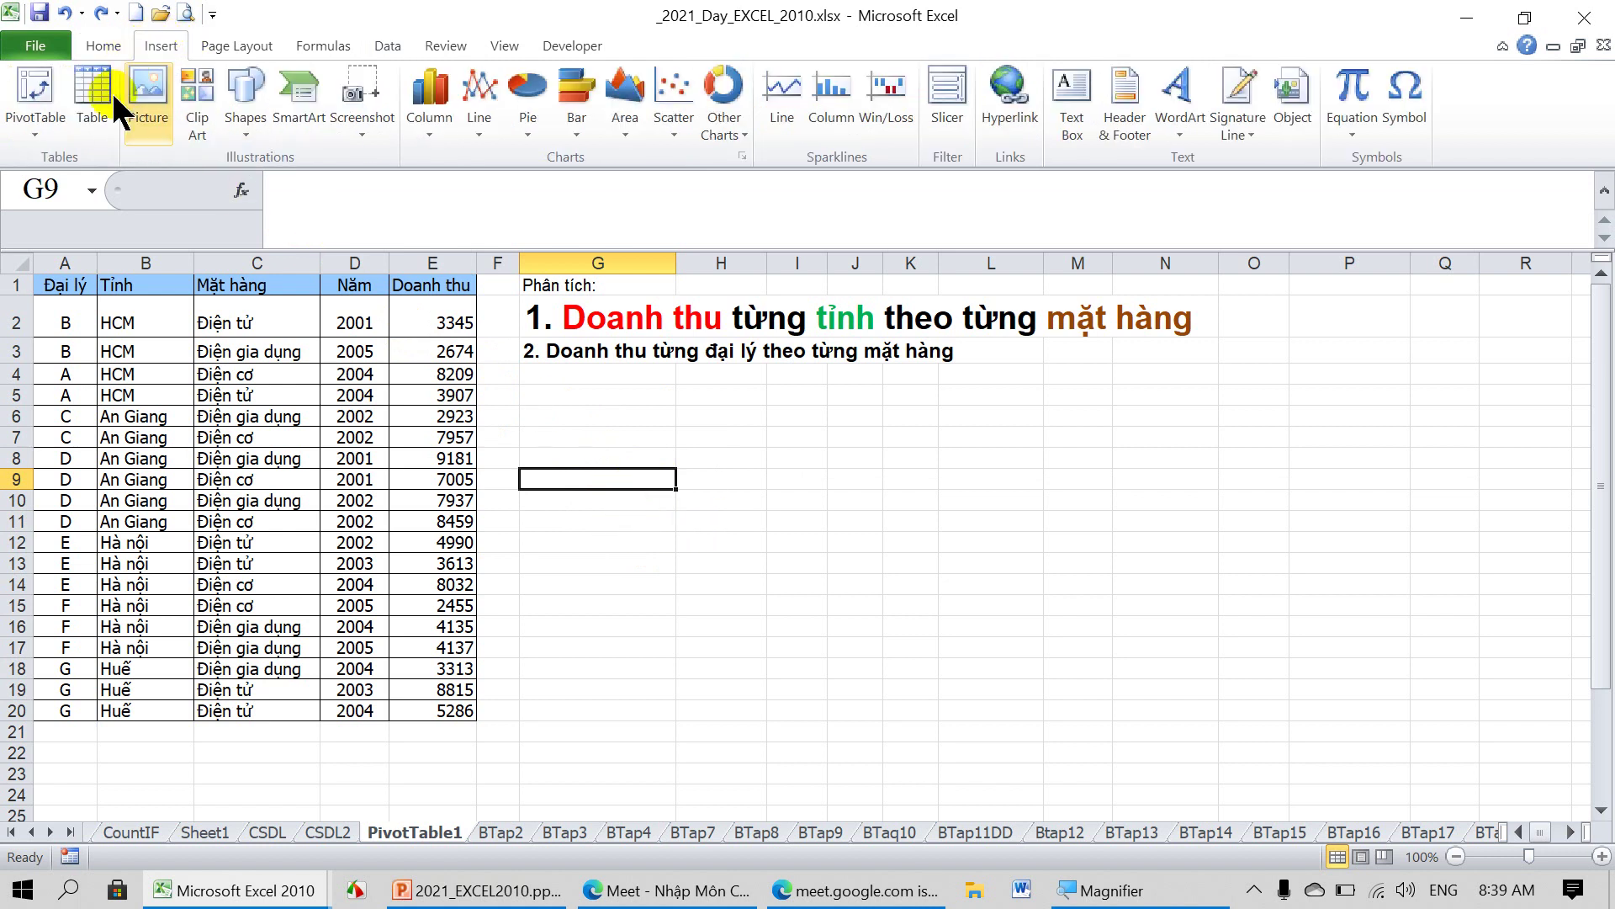
left_click(34, 83)
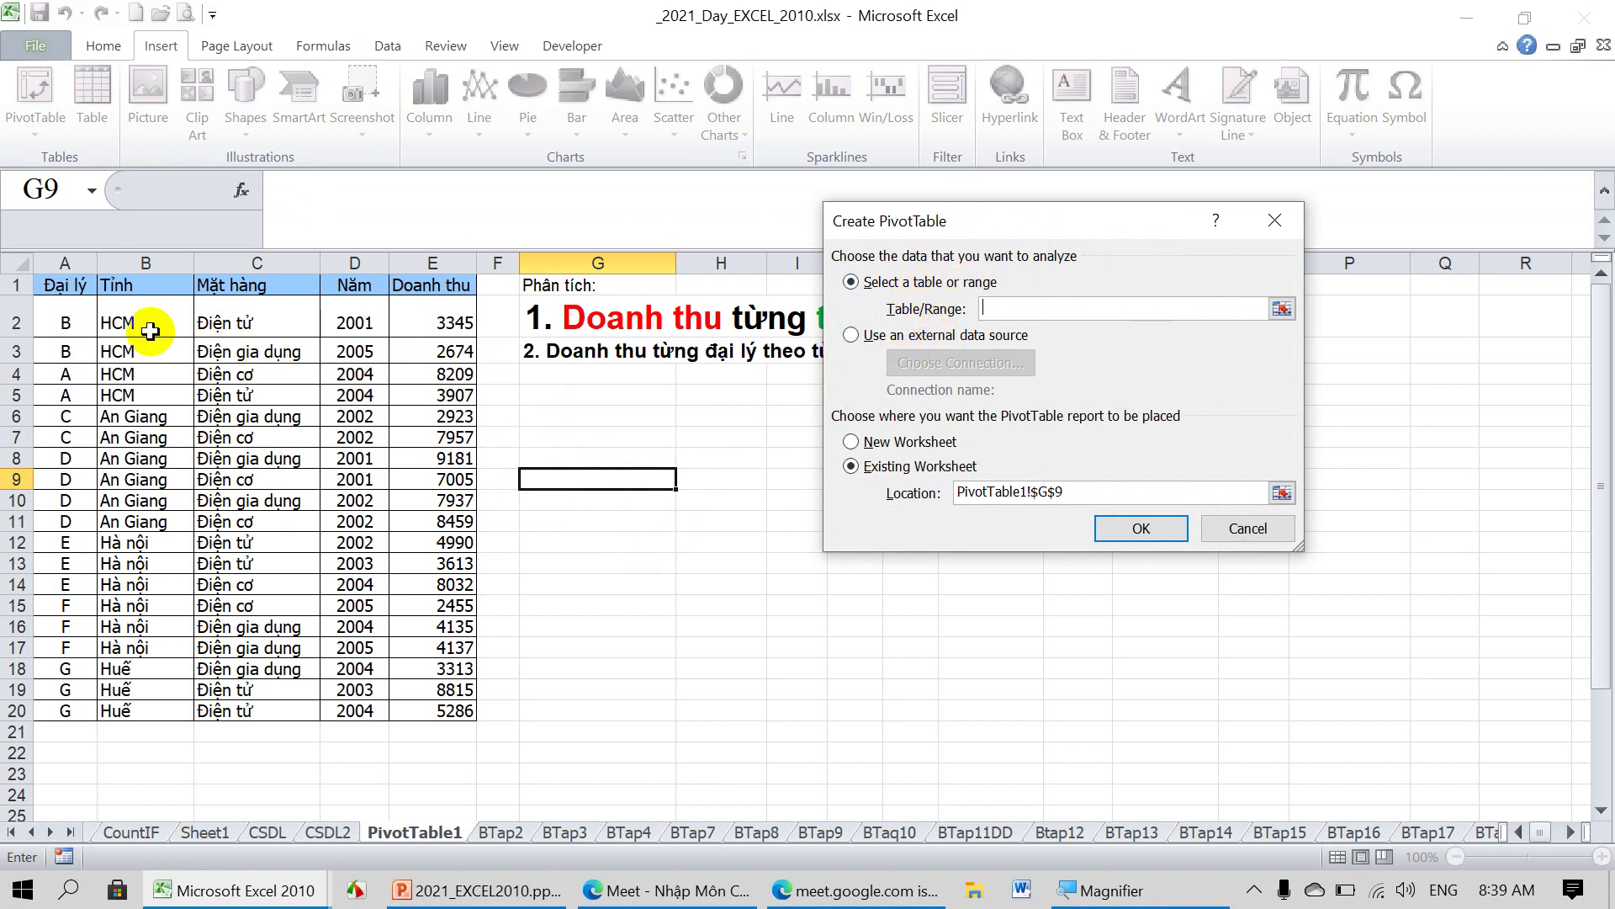
mouse_move(65, 286)
left_mouse_down()
mouse_move(228, 289)
mouse_move(404, 652)
mouse_move(404, 711)
left_mouse_up()
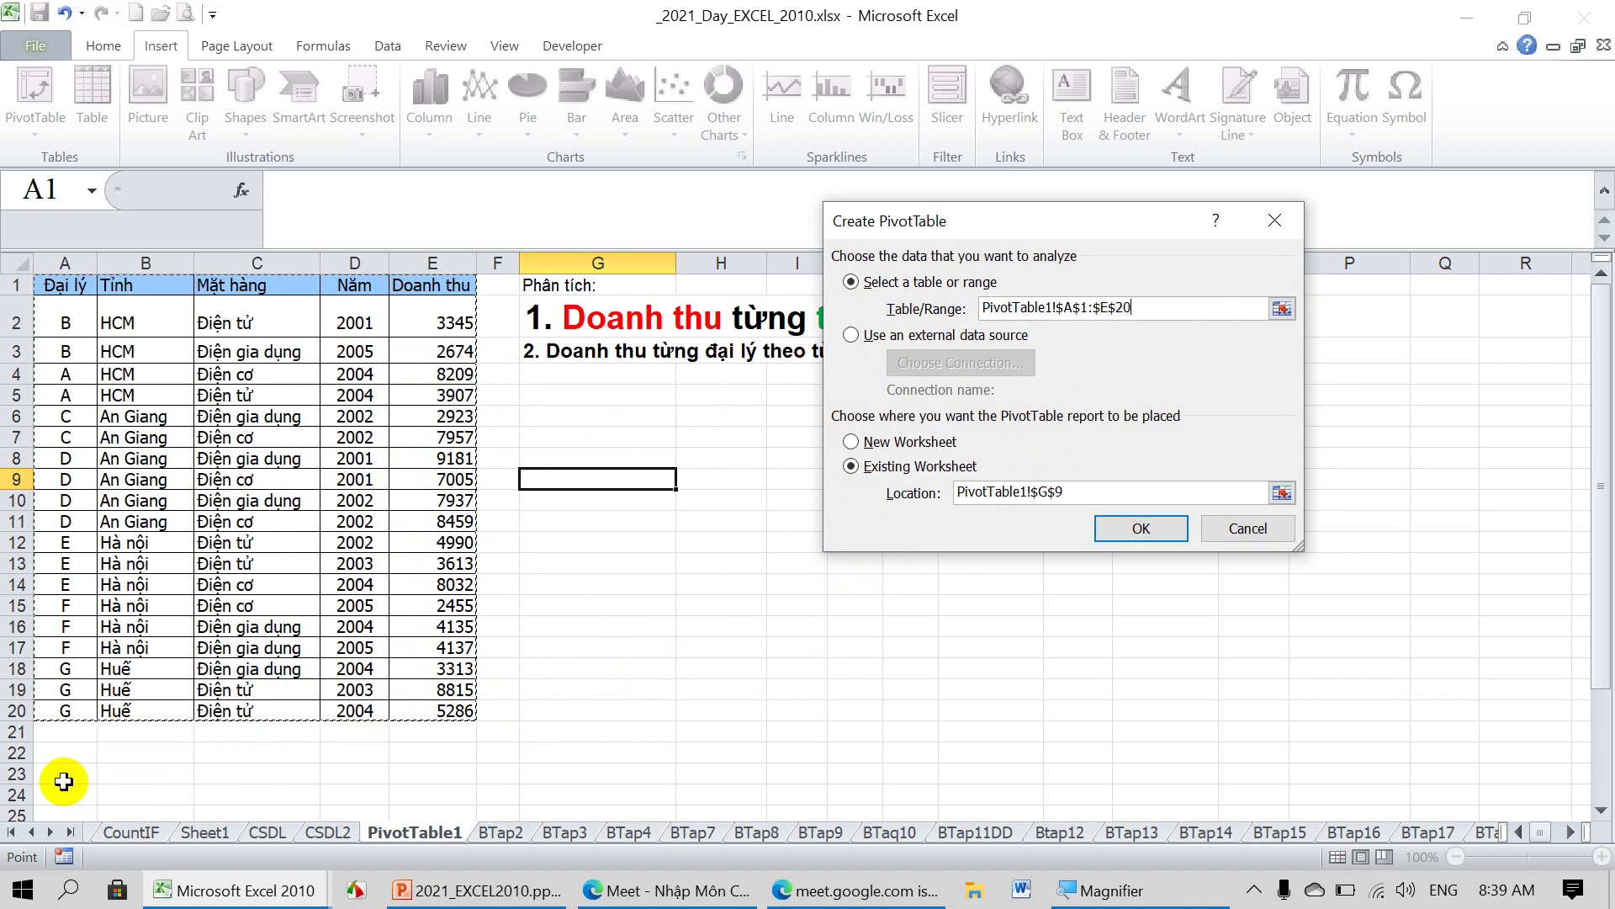
left_click(63, 782)
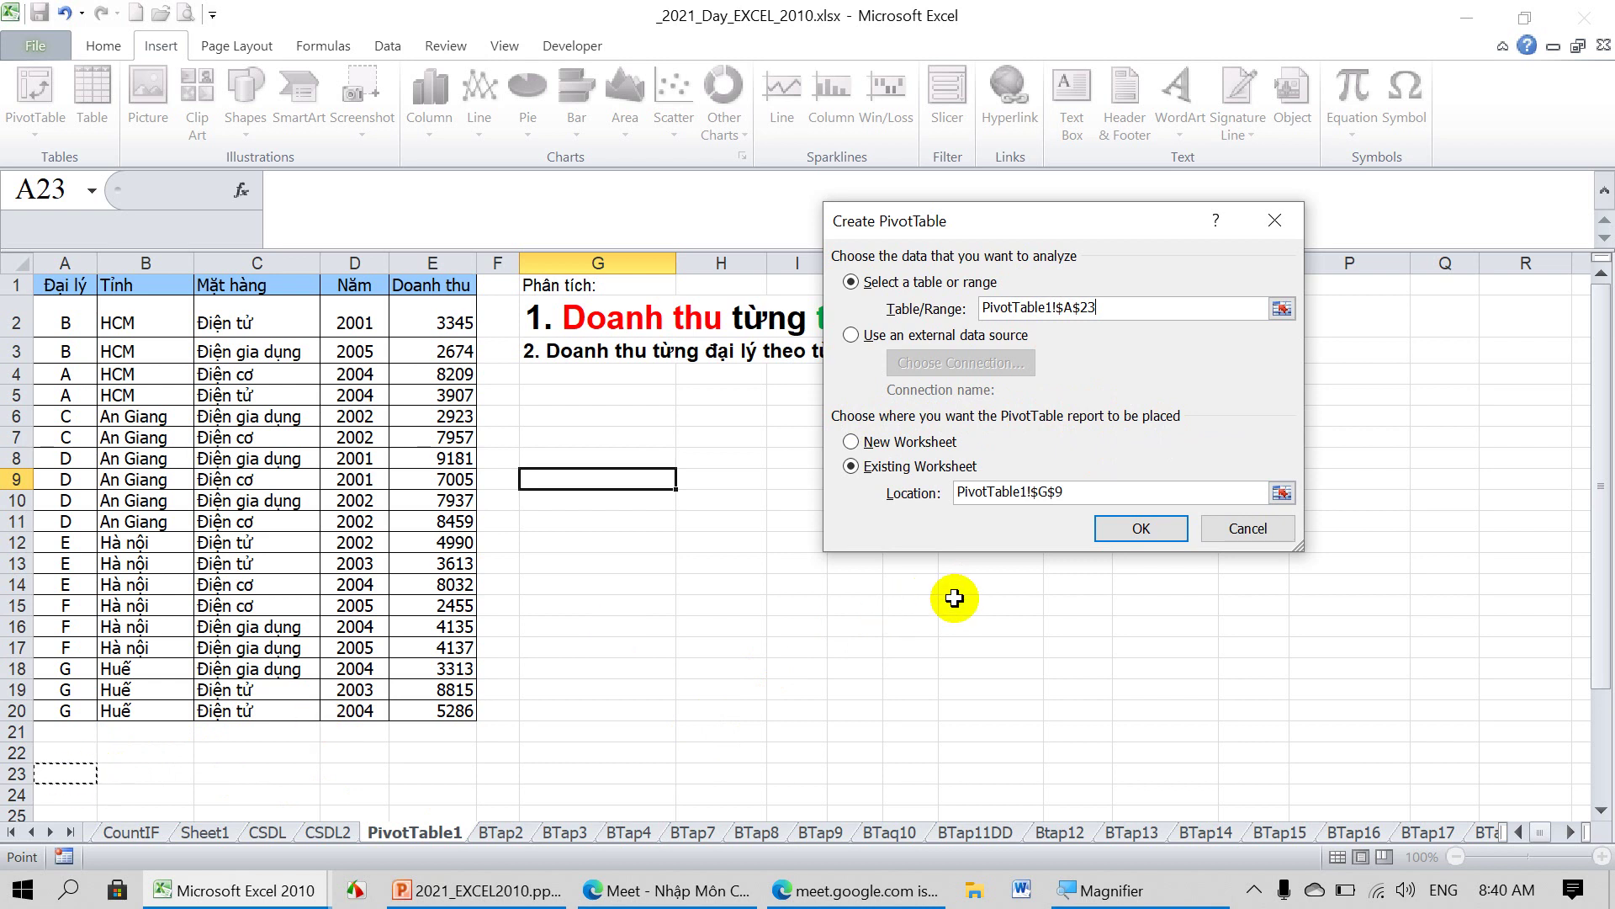
left_click(1148, 529)
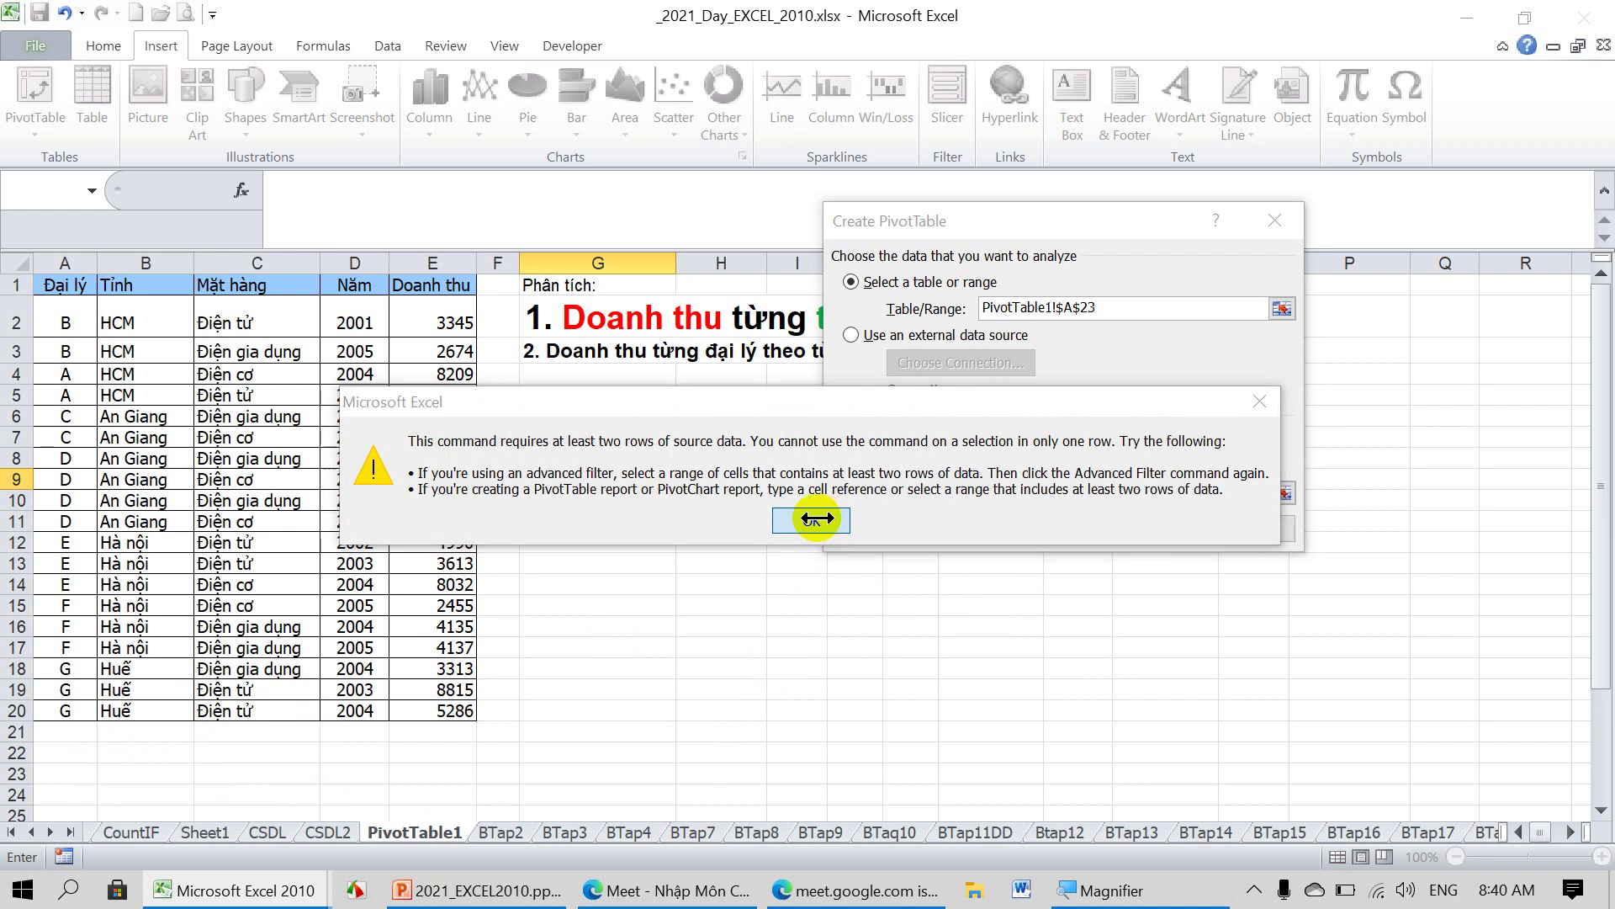
left_click(812, 520)
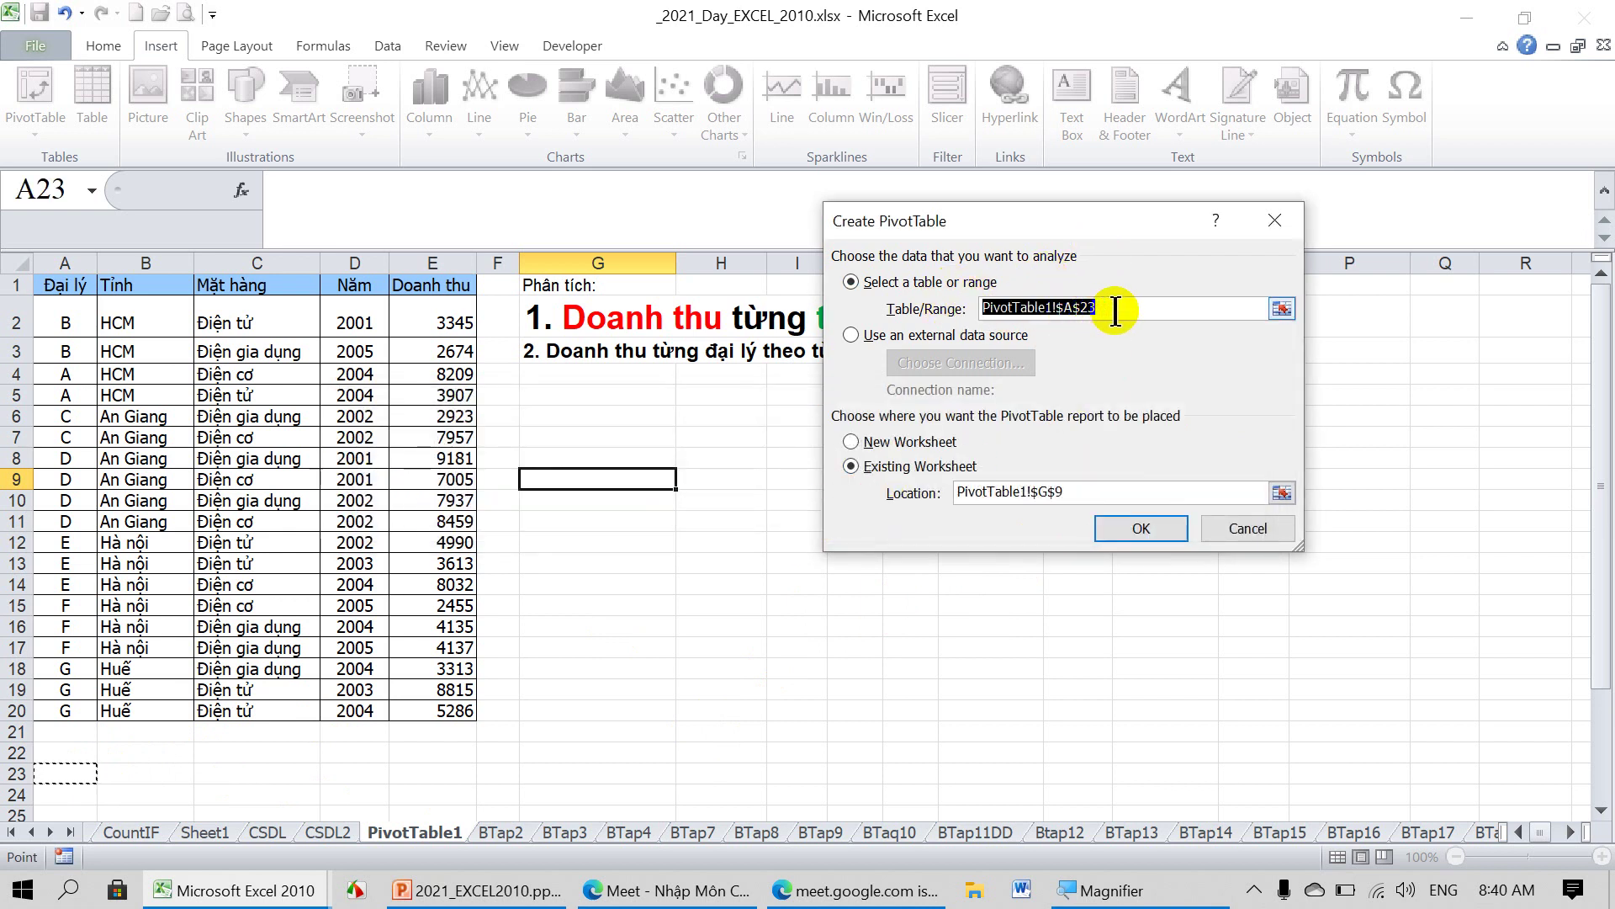
Replace the source range with A1:E20 and create the PivotTable at G9.
left_click(1123, 311)
left_click_drag(1135, 312, 899, 305)
key("Delete")
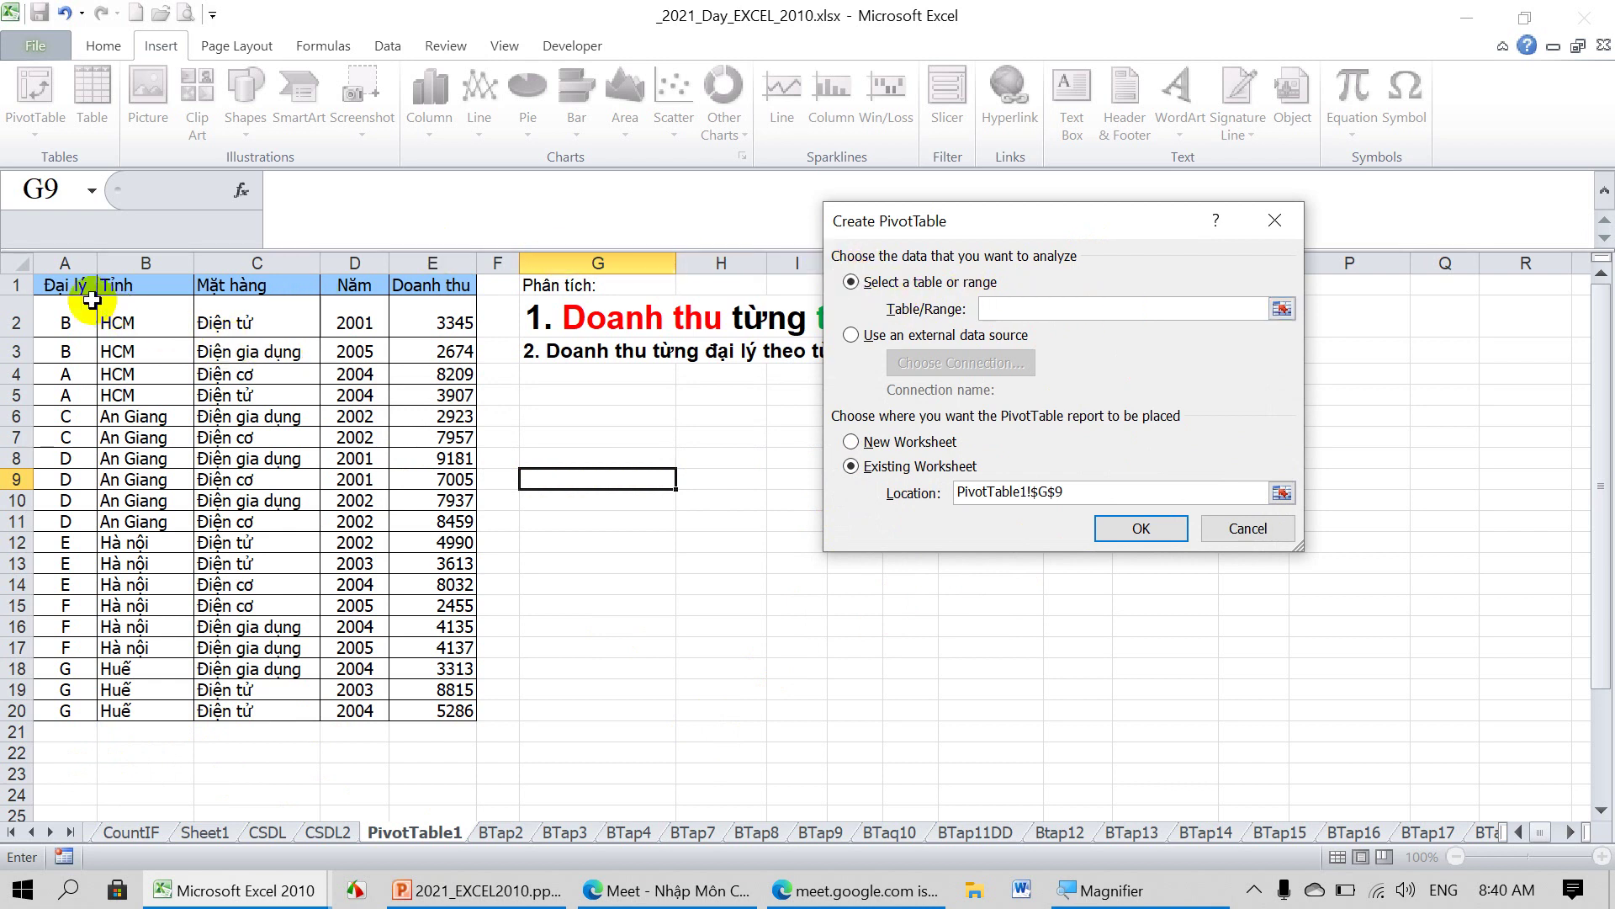
mouse_move(65, 286)
left_mouse_down()
mouse_move(410, 605)
mouse_move(396, 707)
left_mouse_up()
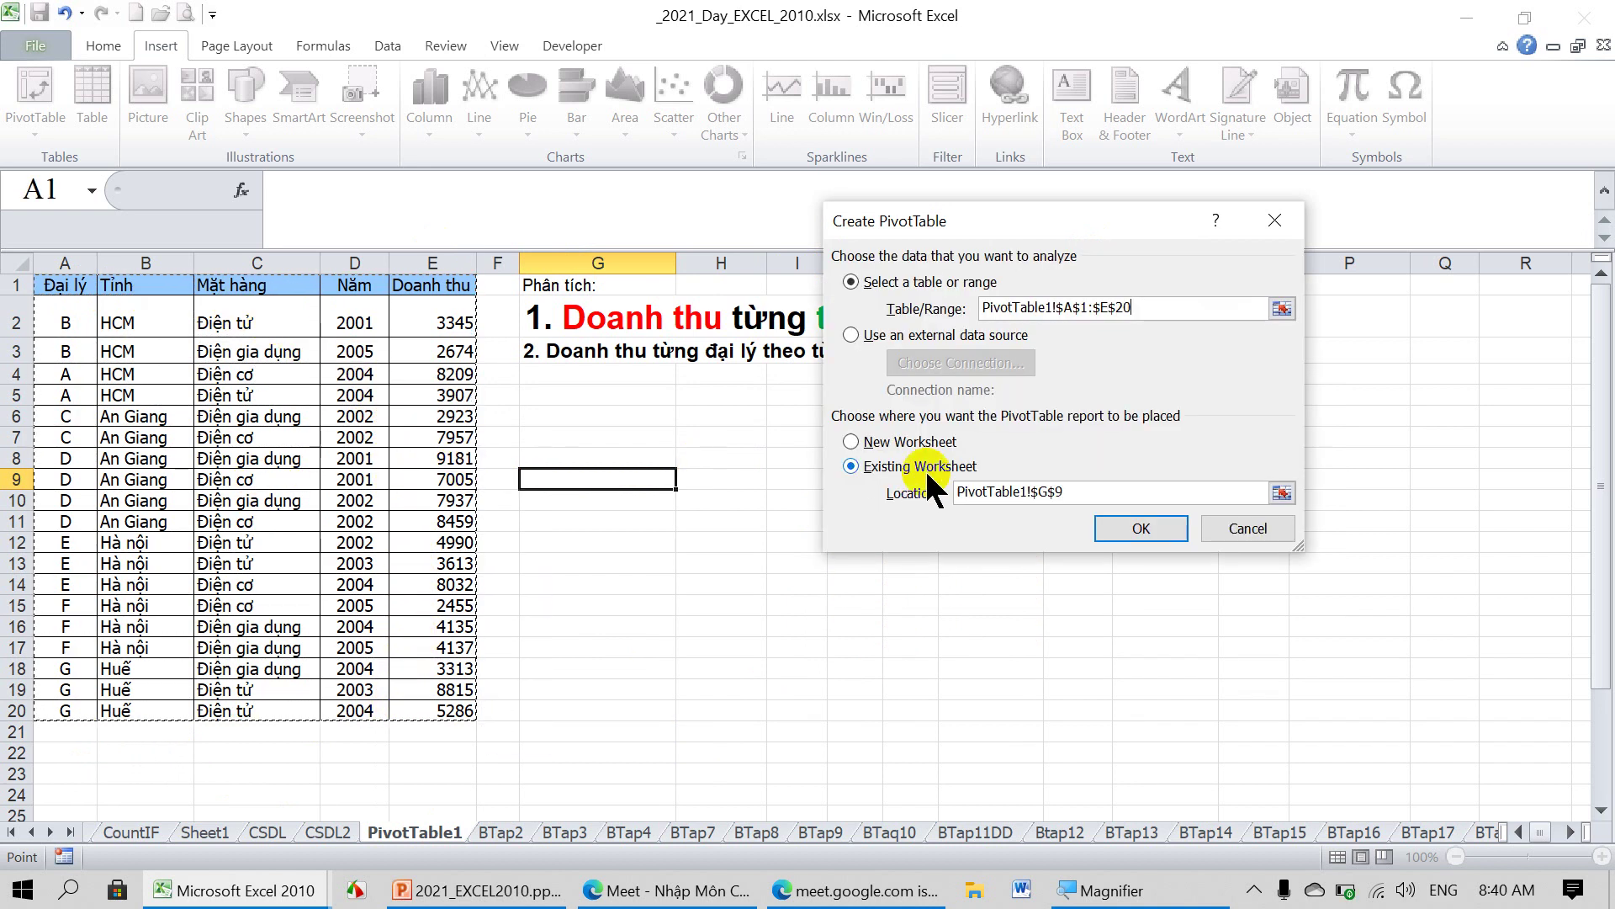
left_click(1123, 527)
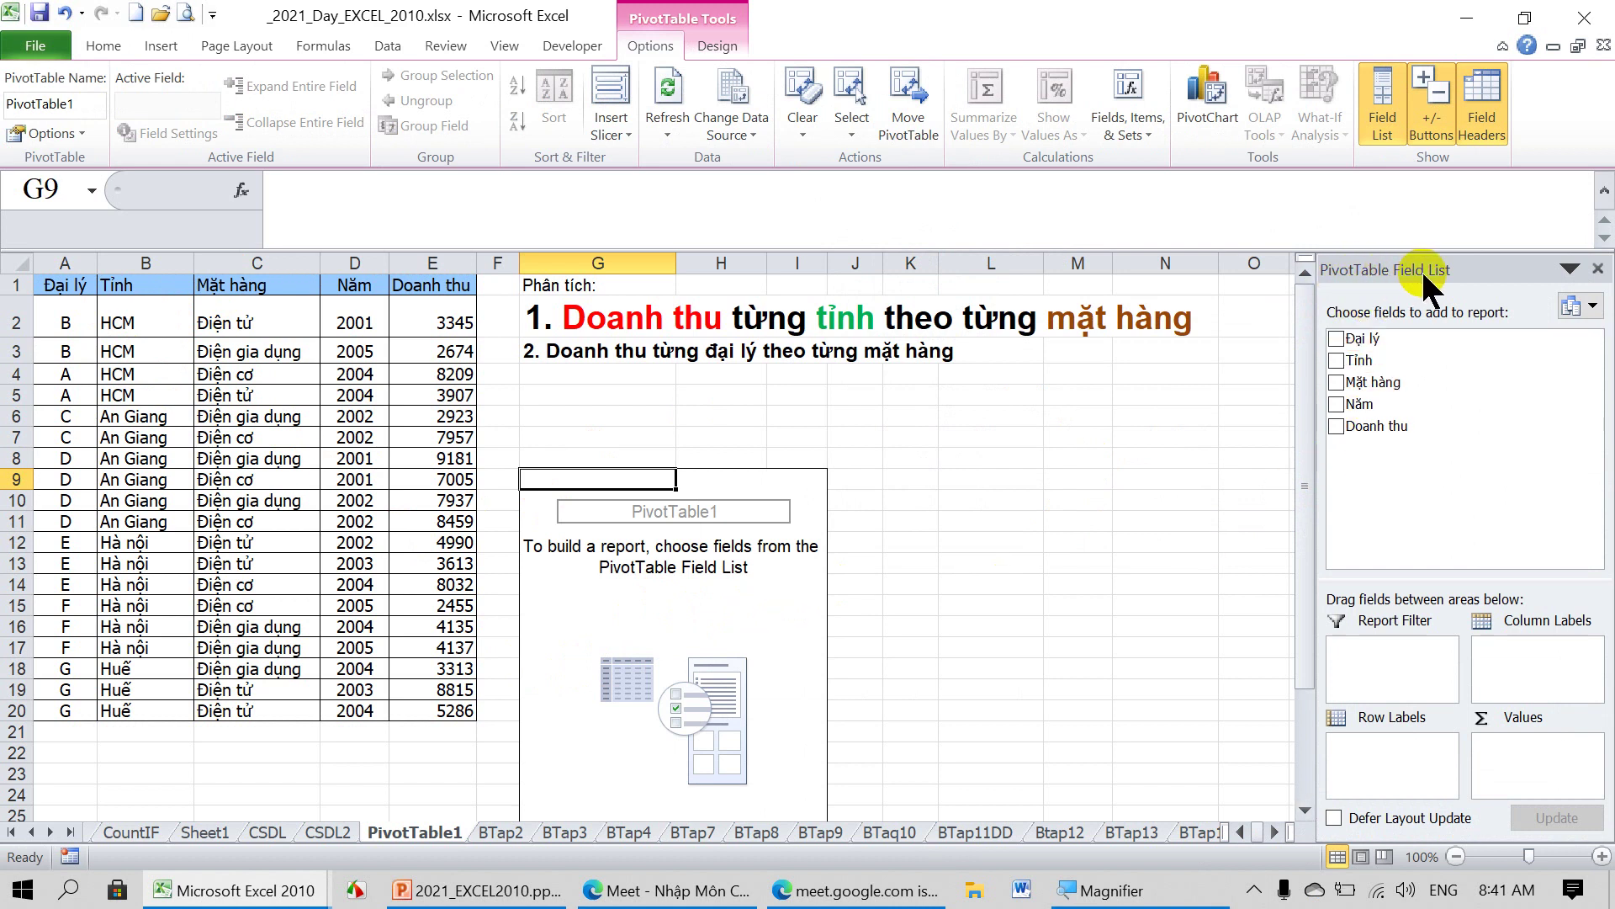
left_click(1598, 269)
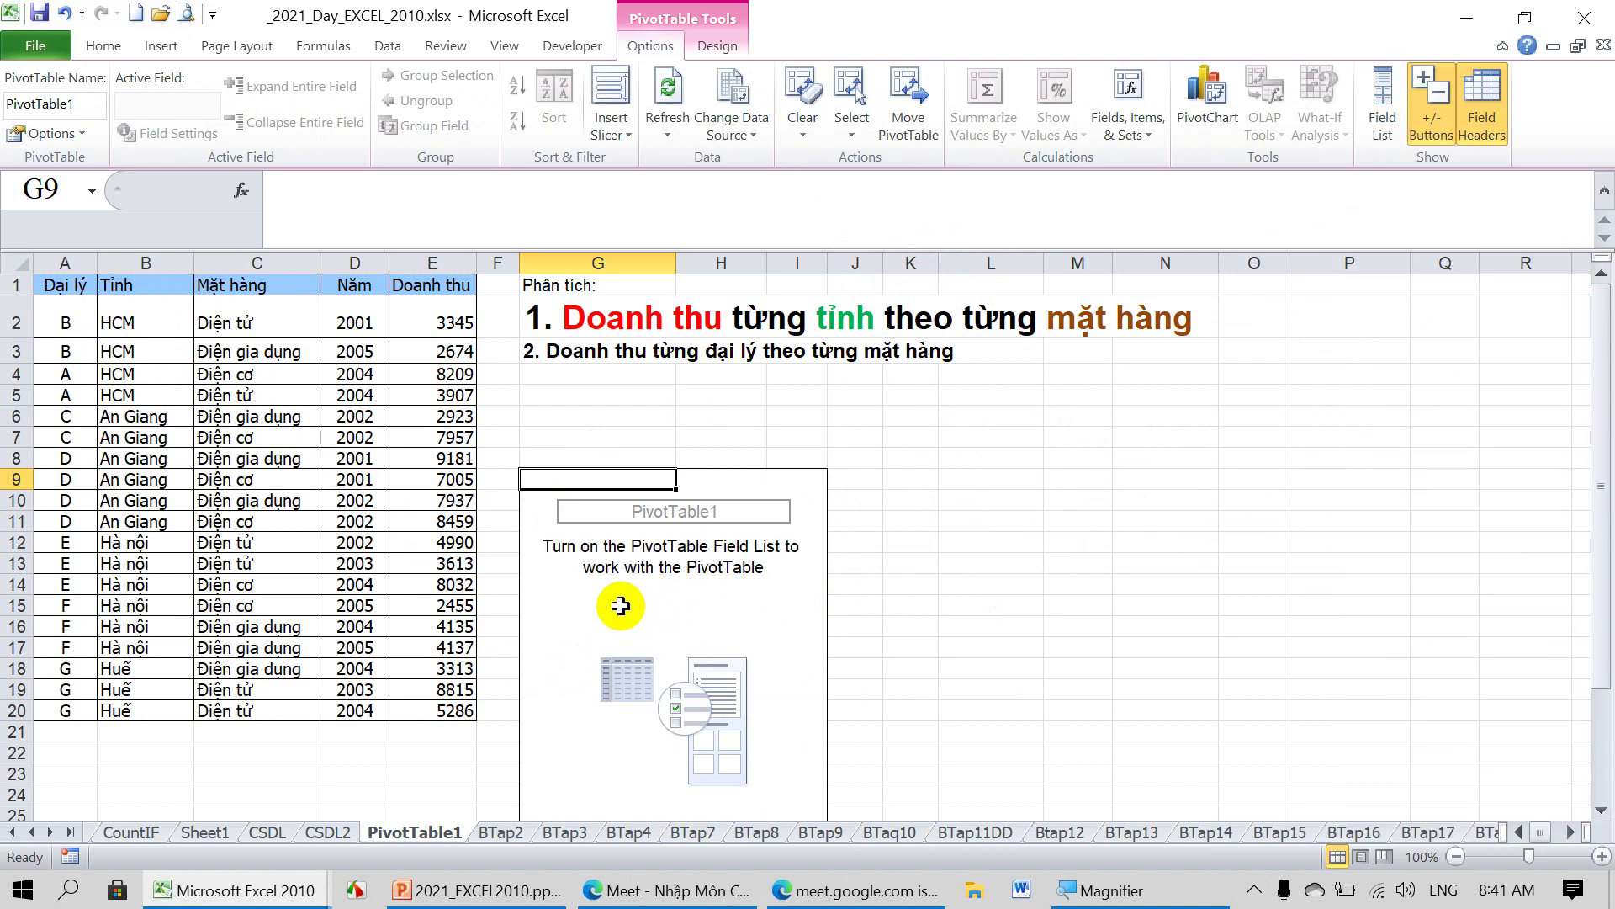
left_click(622, 593)
left_click(721, 604)
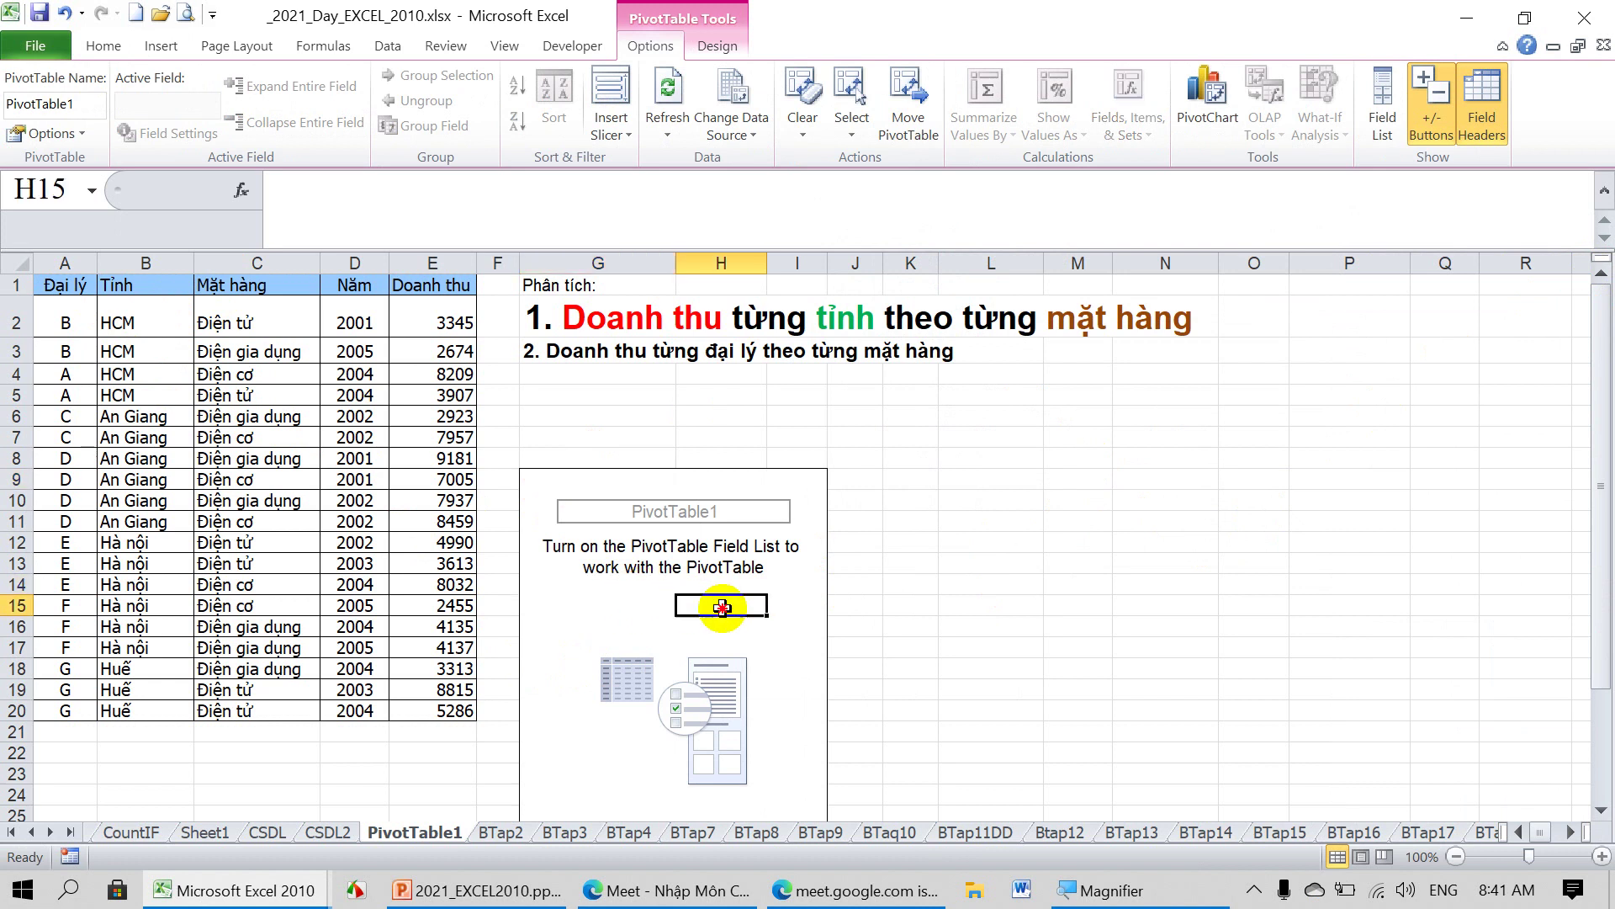
left_click(623, 608)
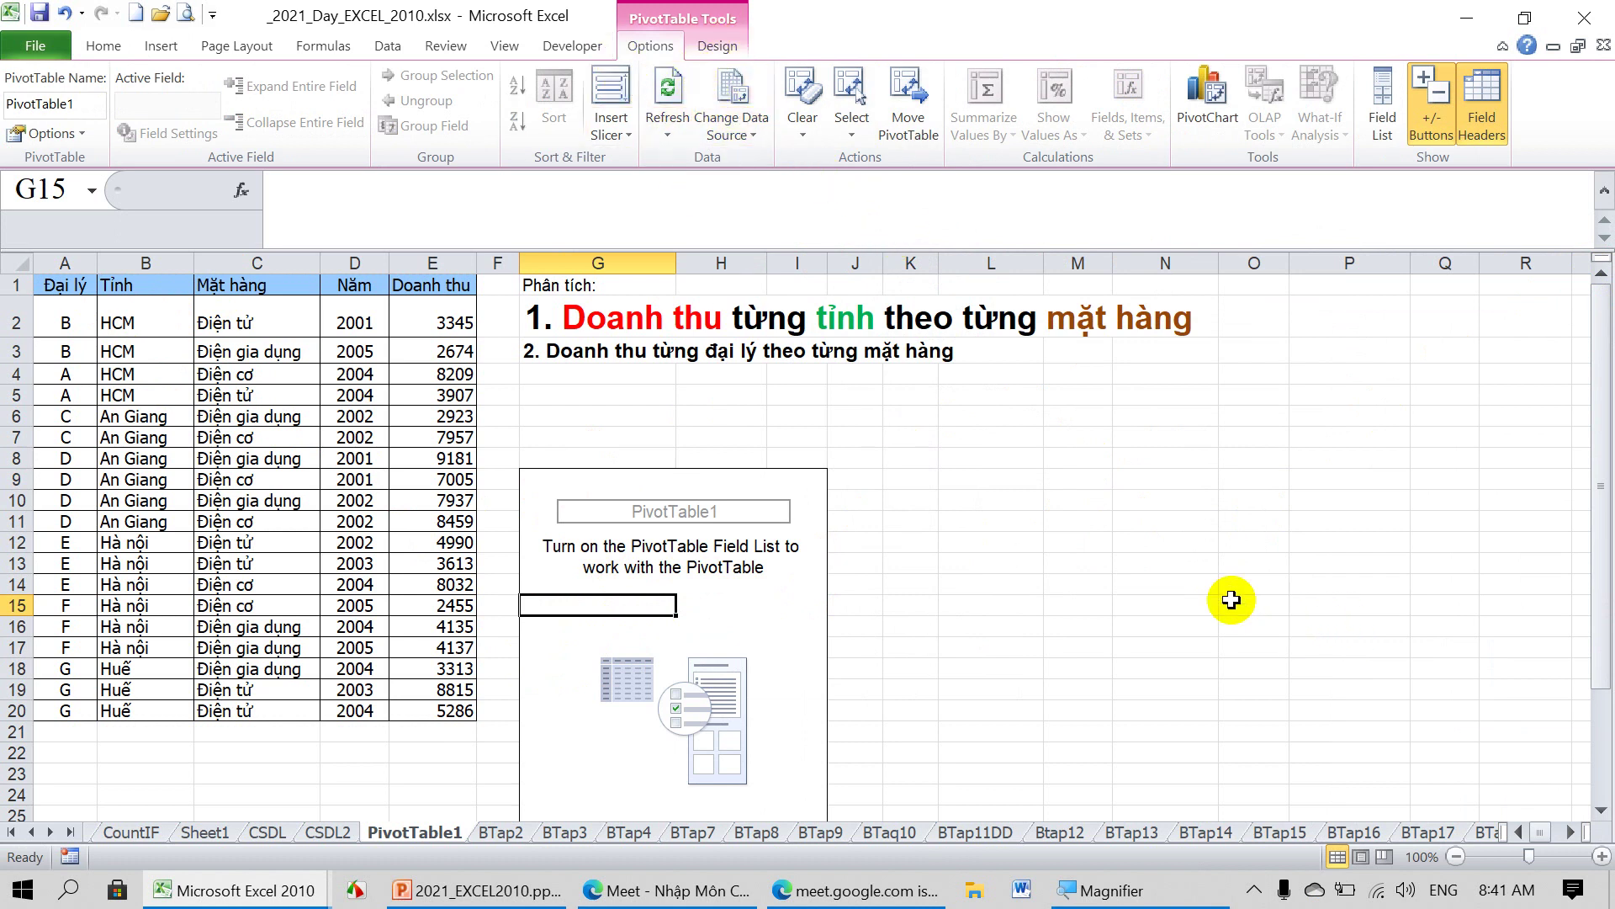
left_click(1153, 547)
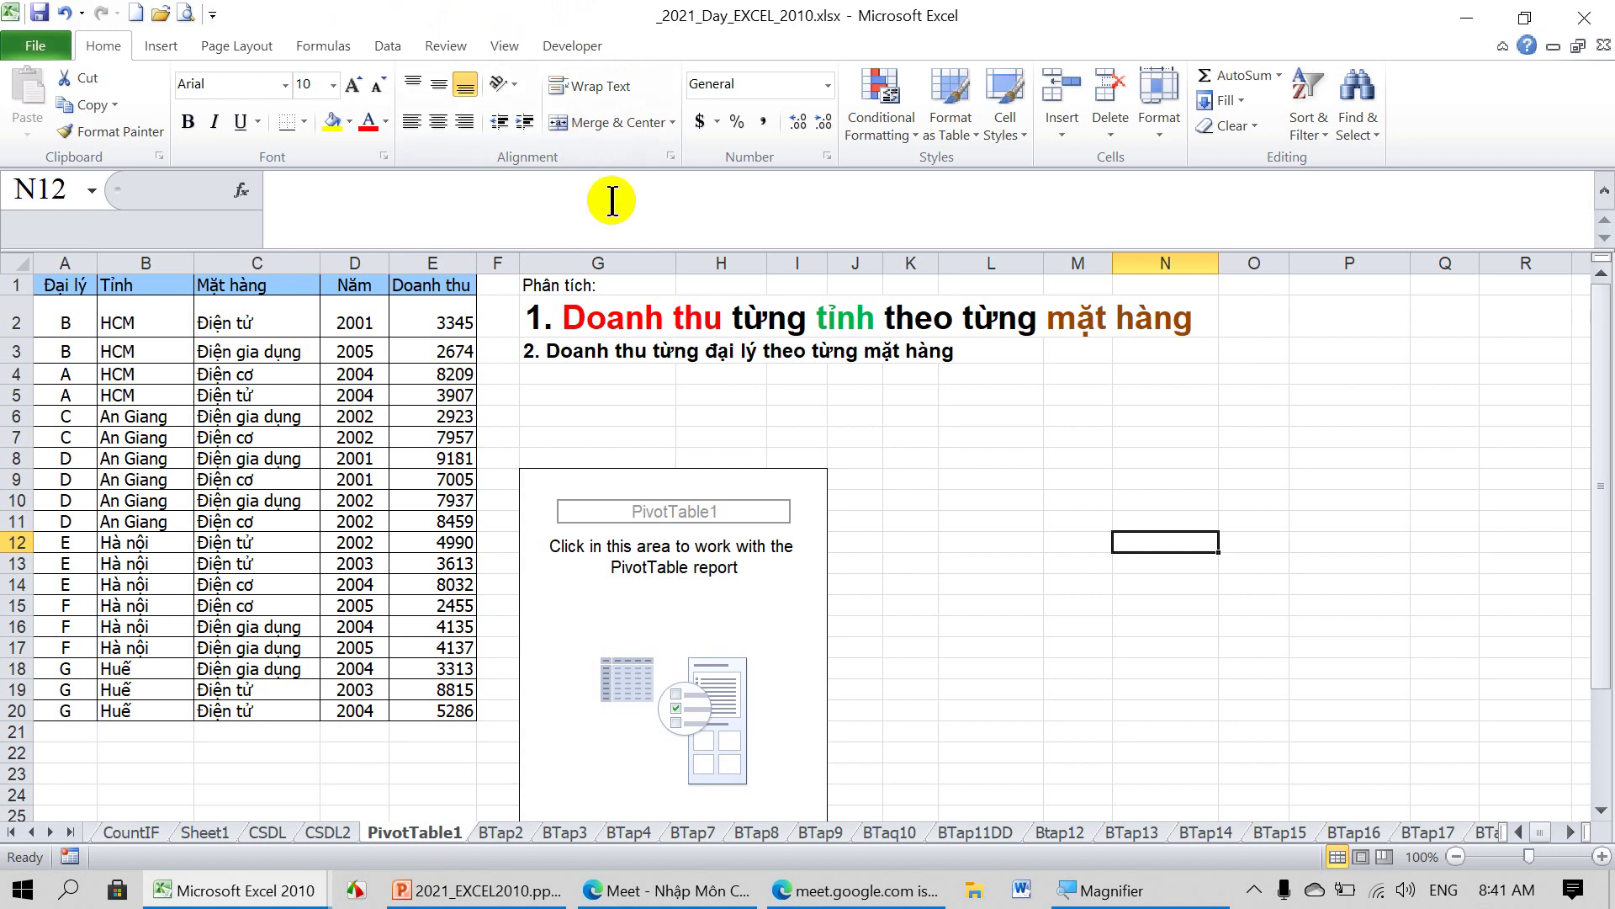
left_click(644, 602)
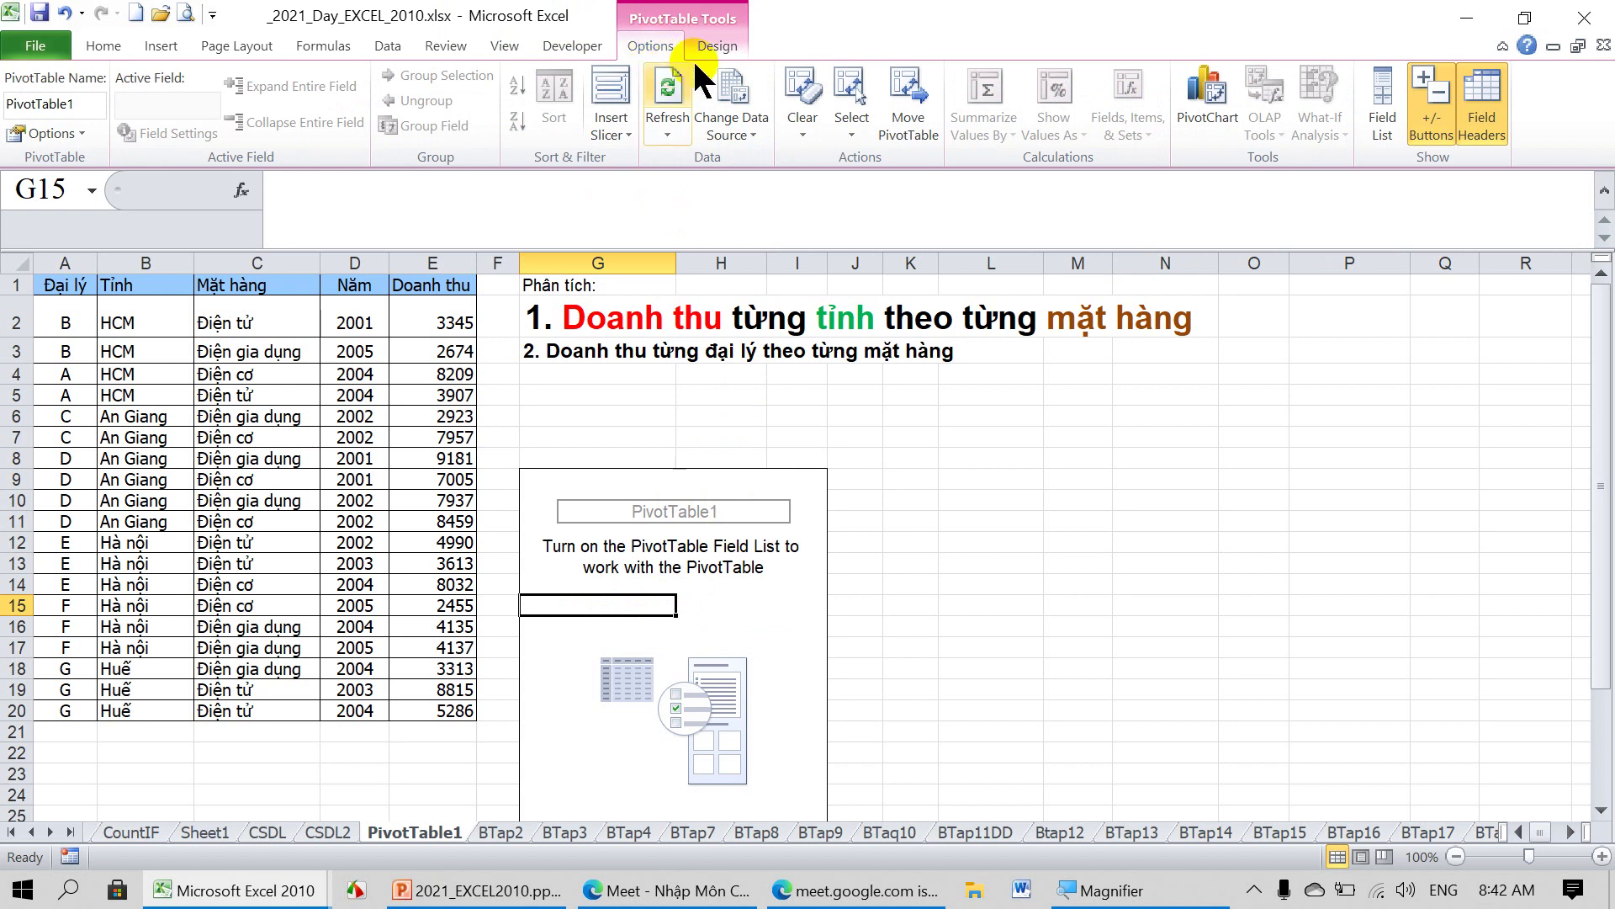
left_click(714, 42)
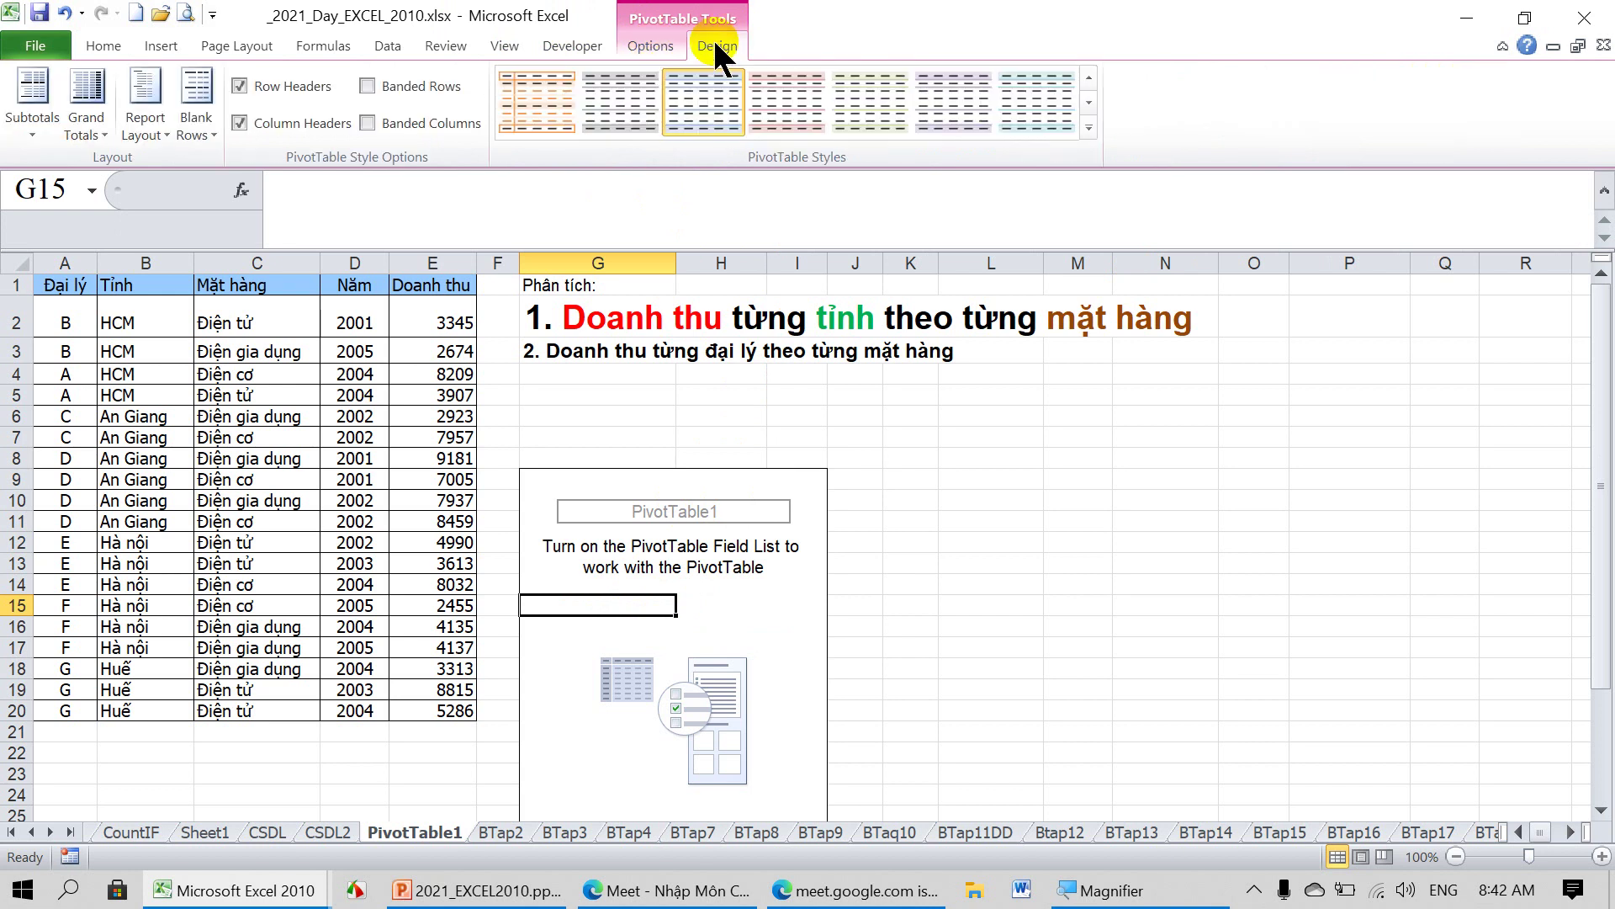
left_click(656, 52)
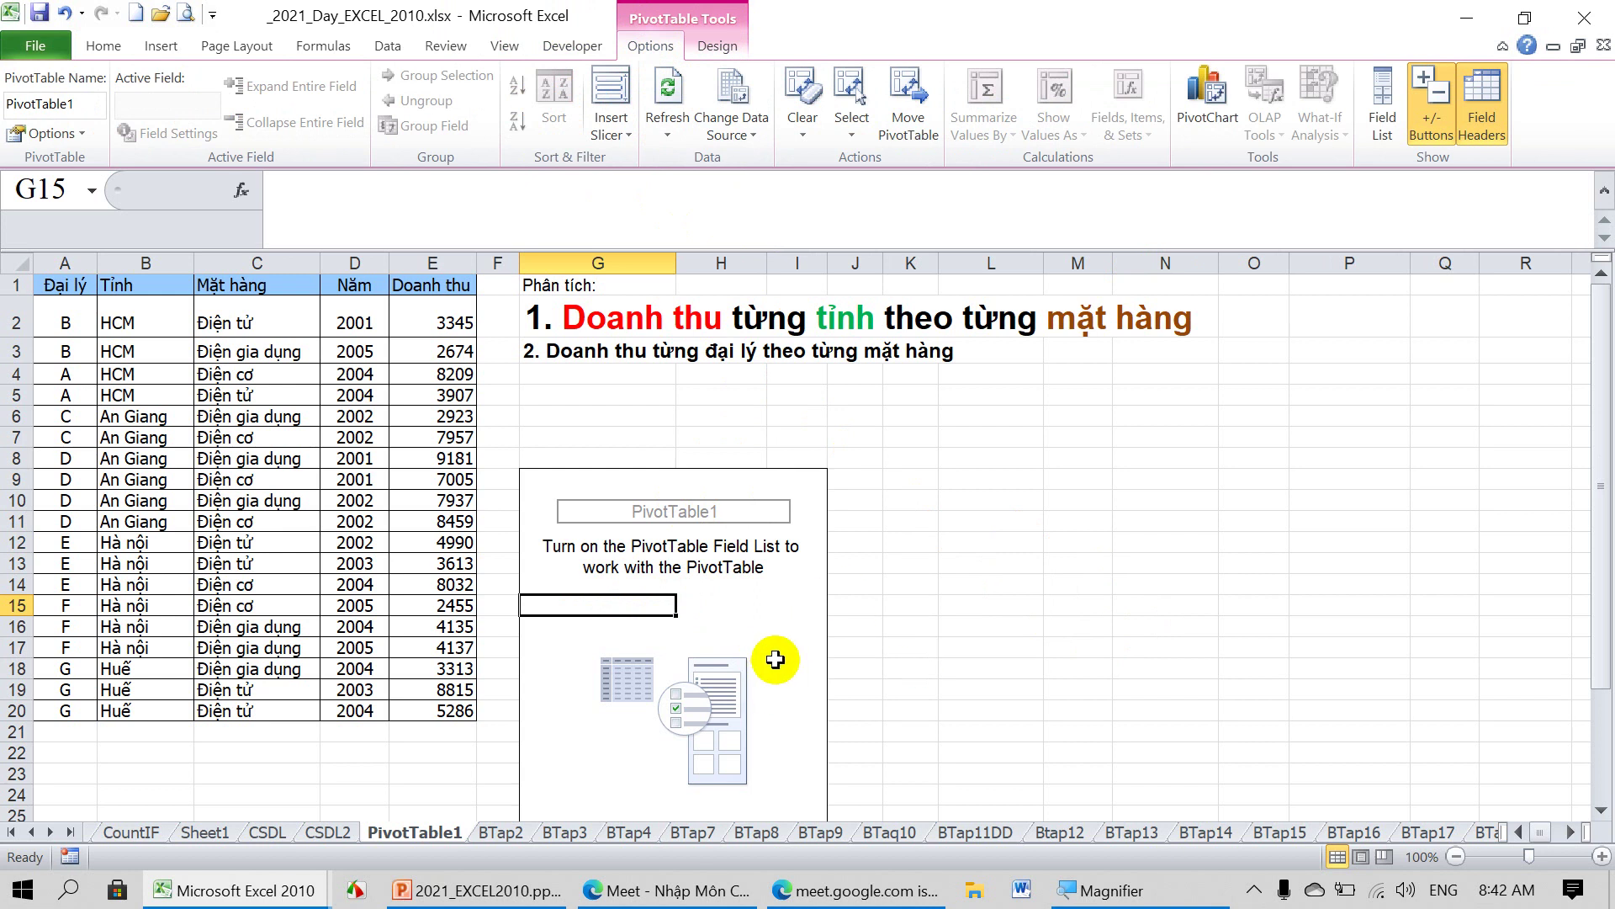
left_click(1384, 122)
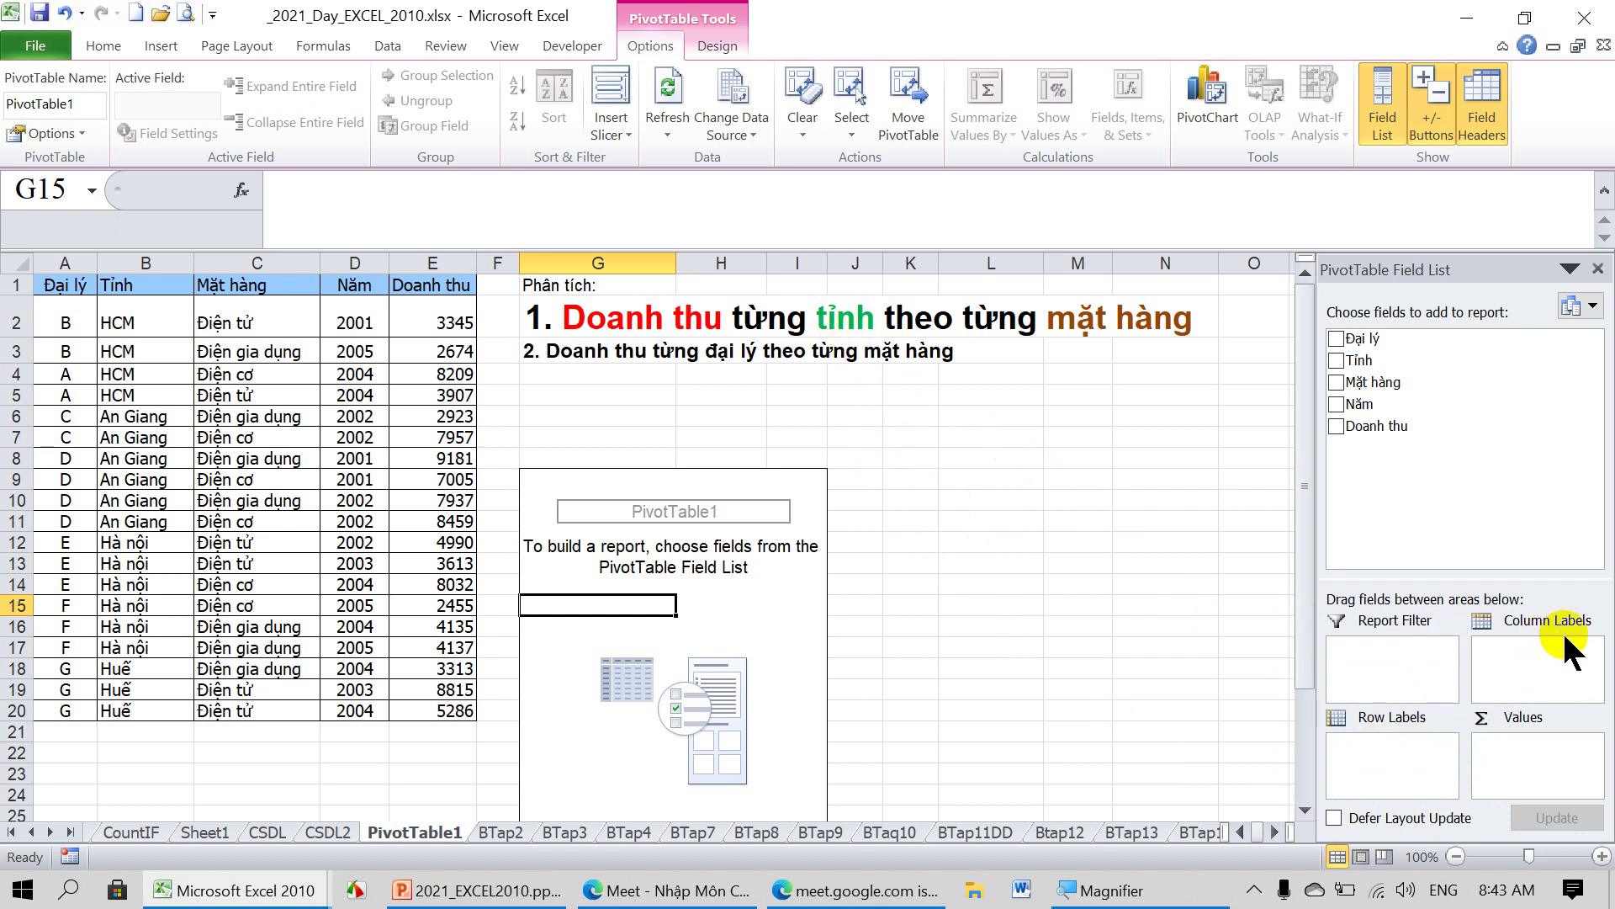
Put Tỉnh in Row Labels, Mặt hàng in Column Labels and Doanh thu in Values.
left_click_drag(1363, 362, 1376, 740)
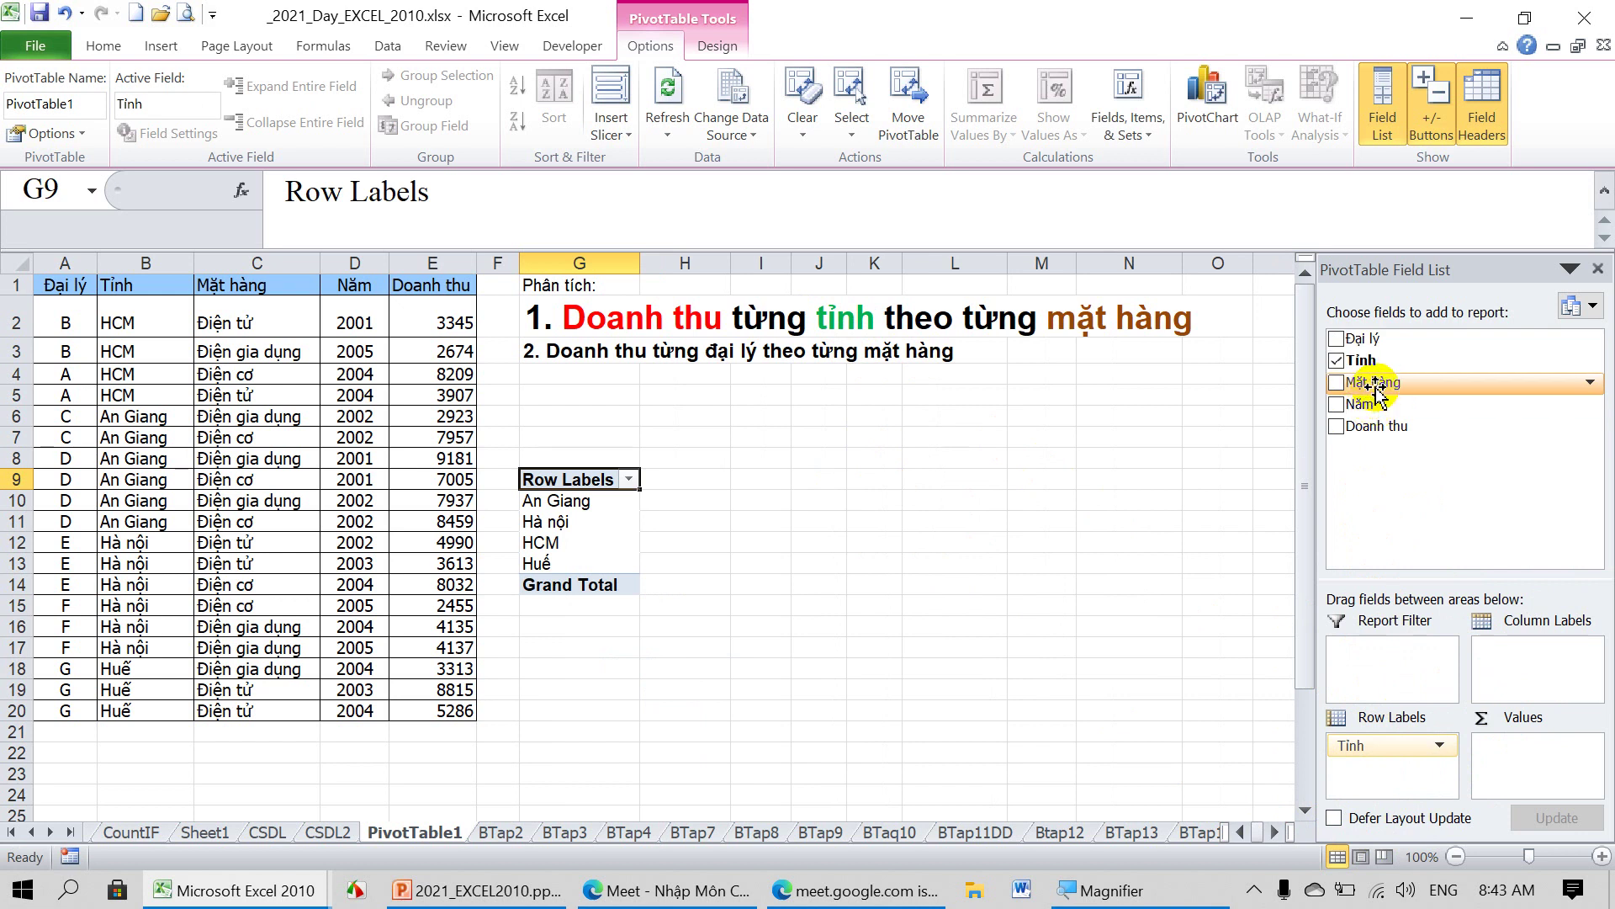
left_click_drag(1384, 388, 1514, 652)
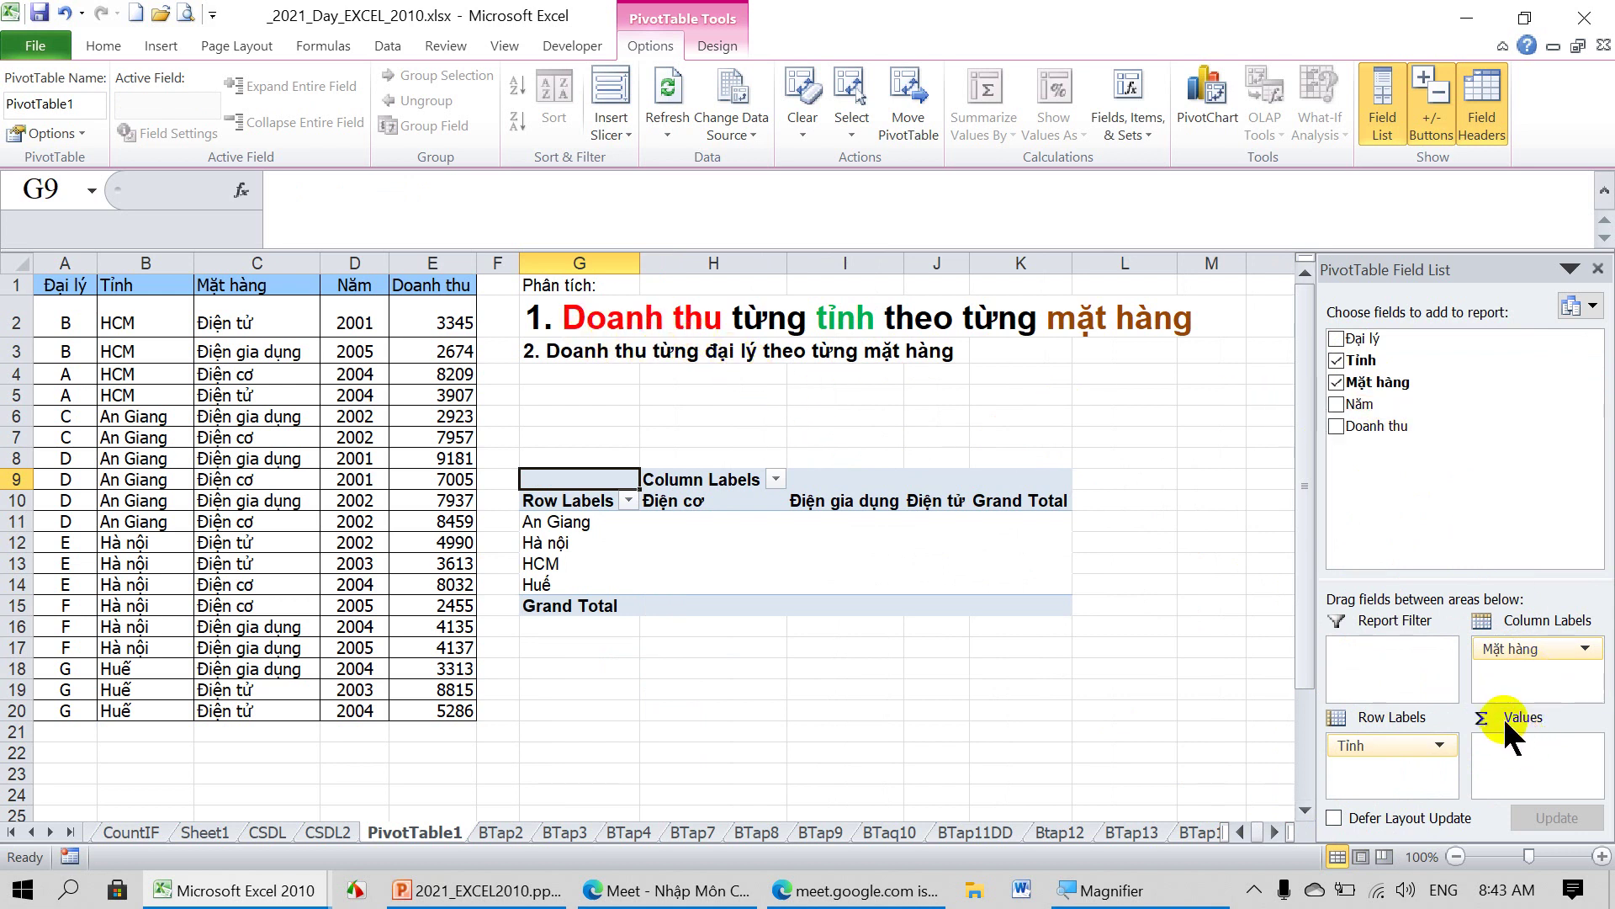
left_click_drag(1375, 426, 1521, 751)
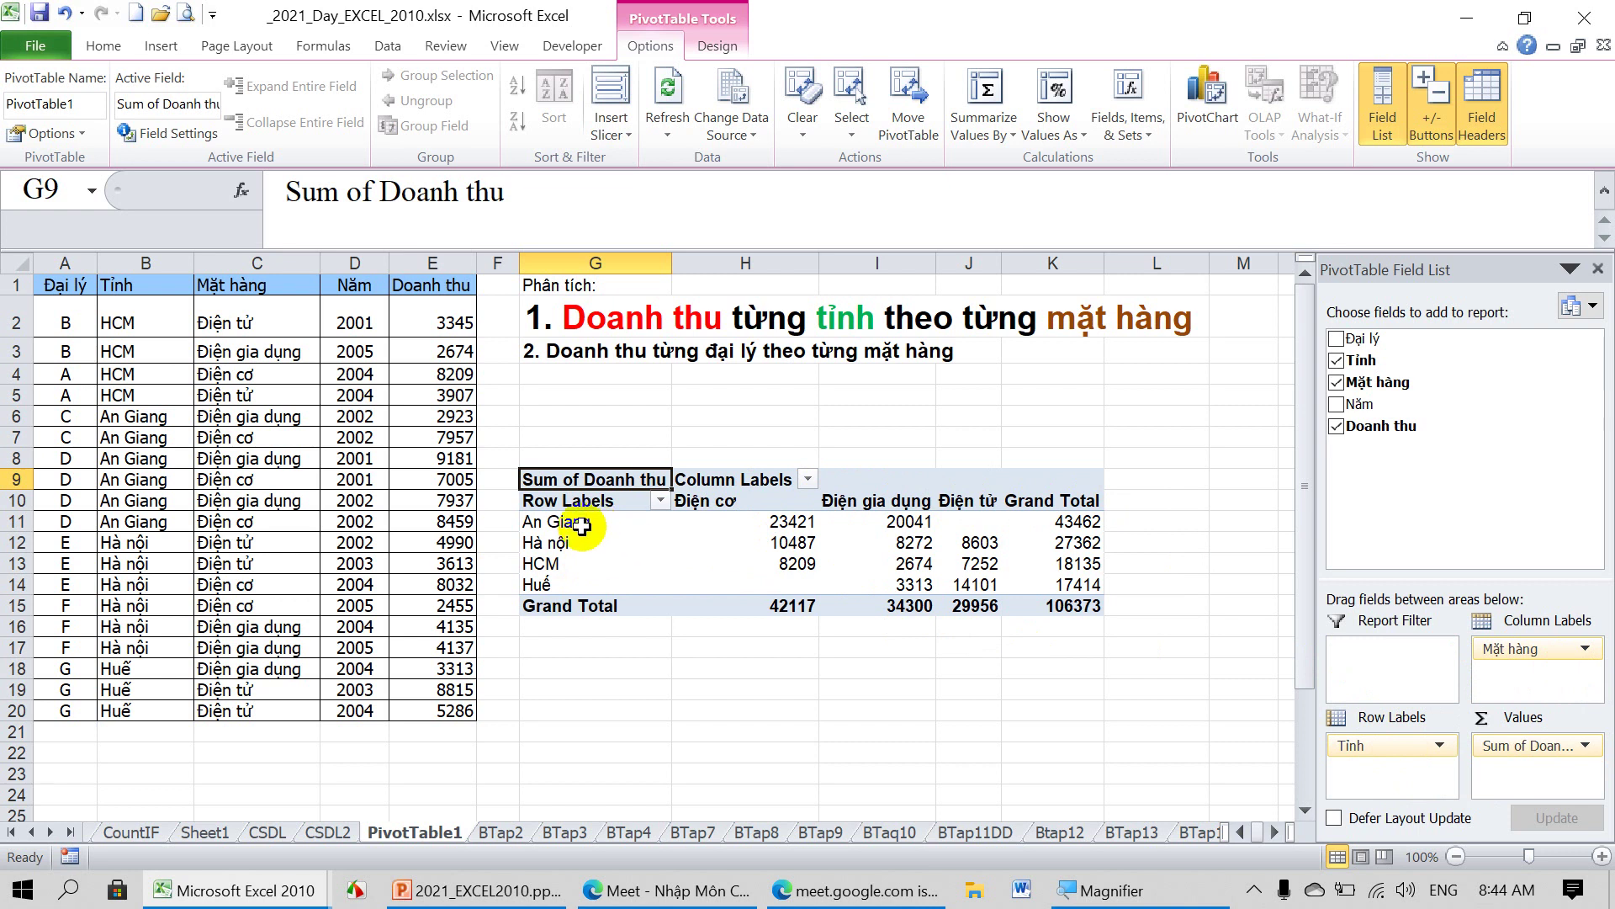
Inspect the pivot's An Giang and Hà nội rows and the 8272 value.
left_click_drag(582, 524, 1066, 520)
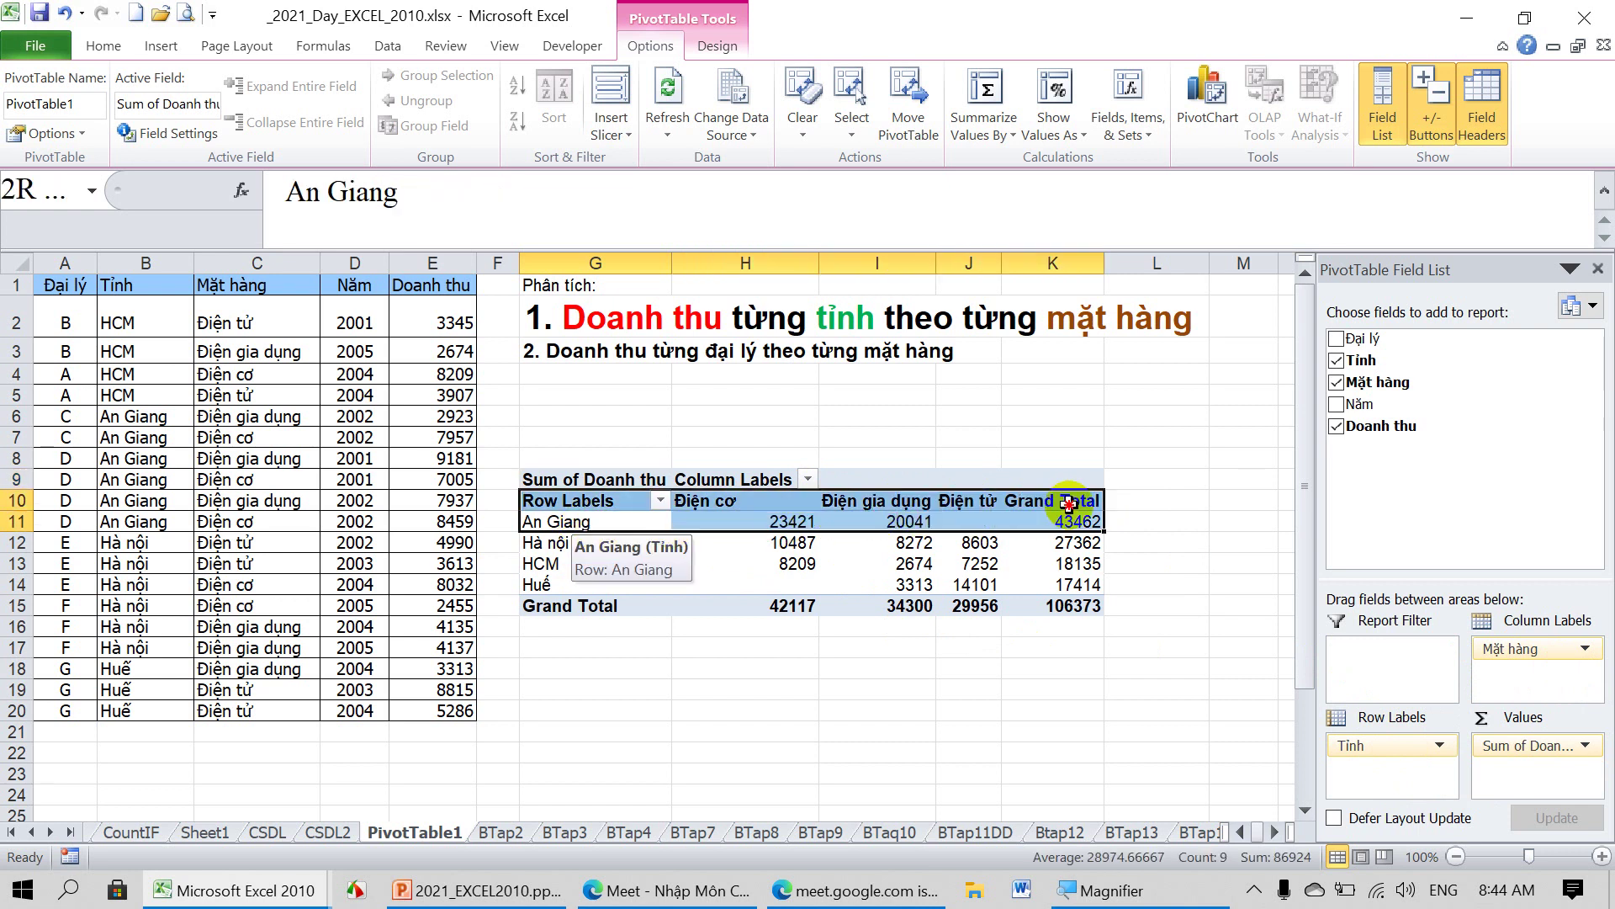
left_click(530, 543)
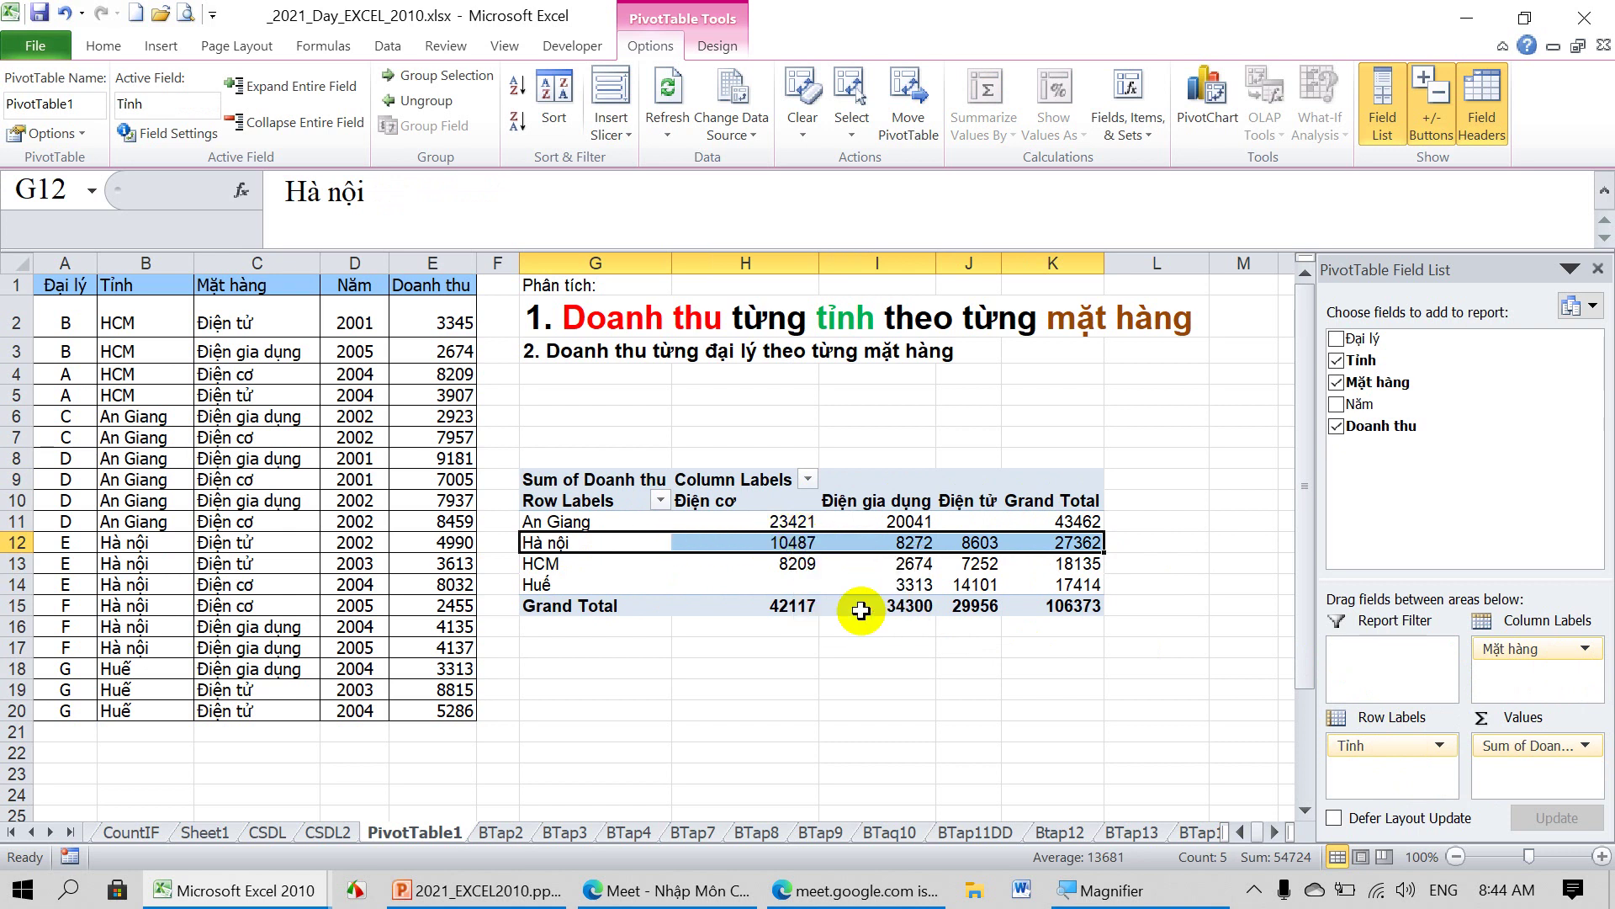
left_click(993, 710)
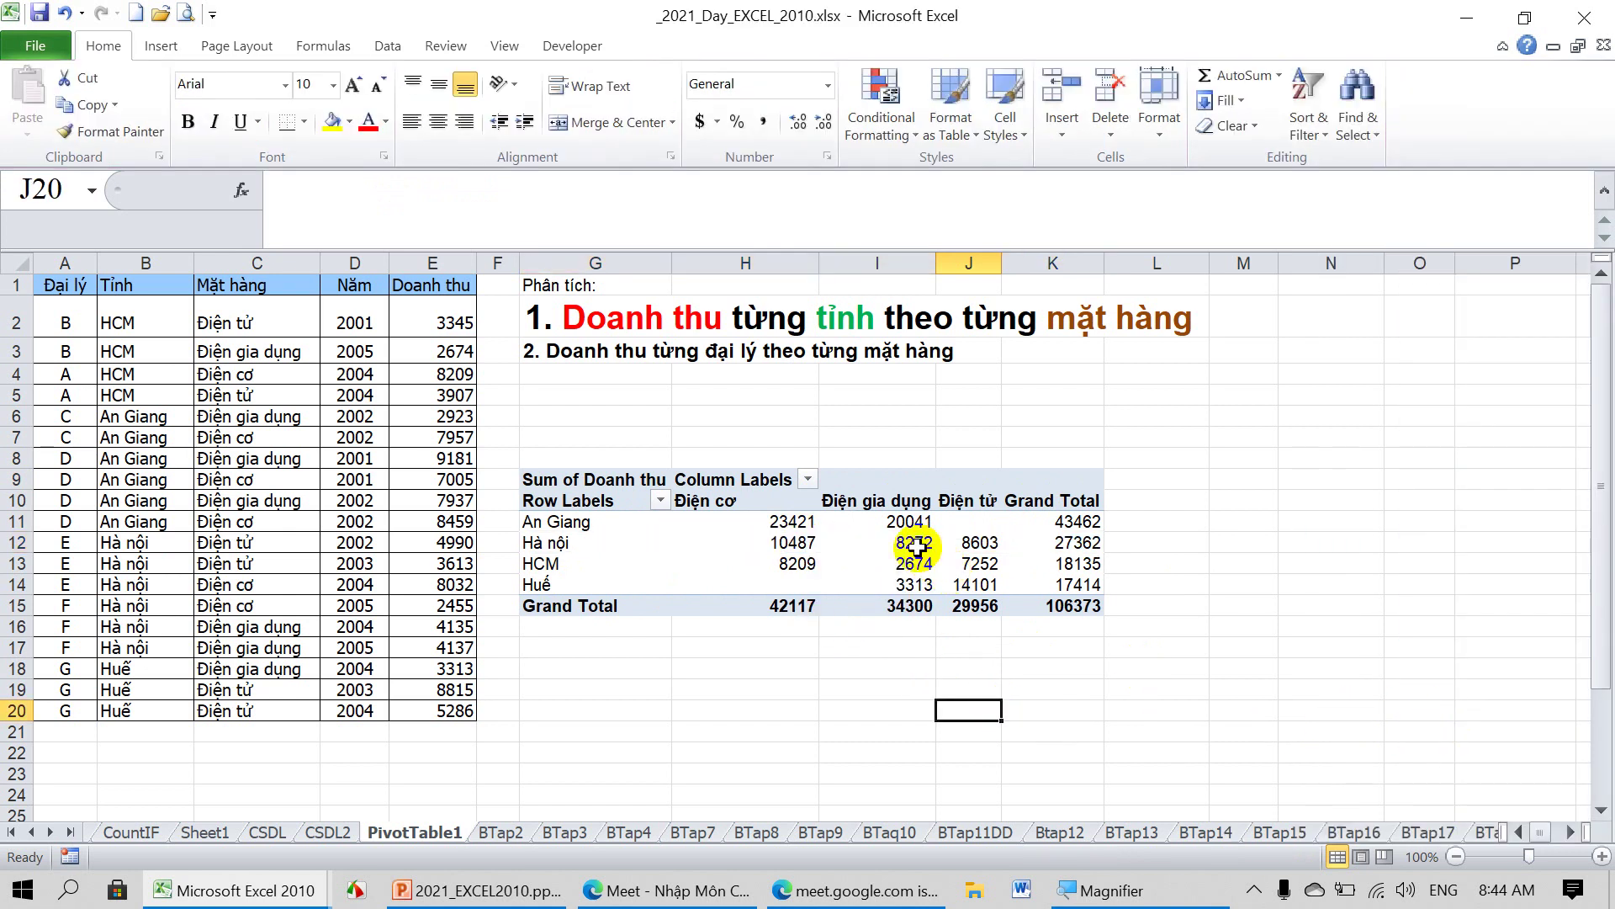
left_click(892, 543)
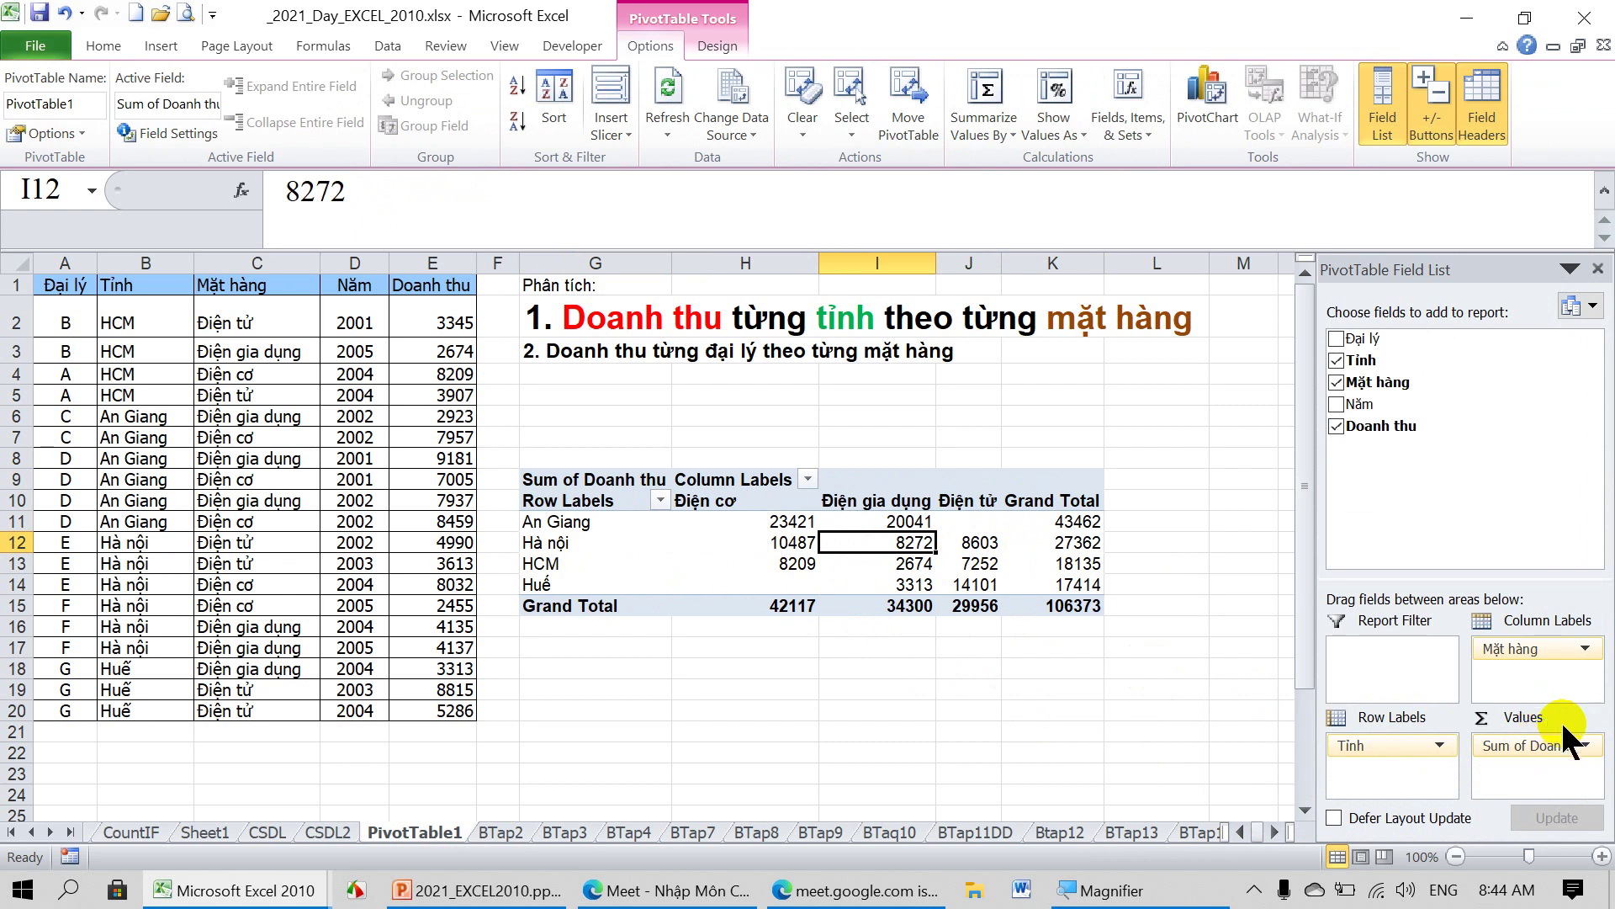
Change the Doanh thu value field to summarise by Average.
left_click(1585, 746)
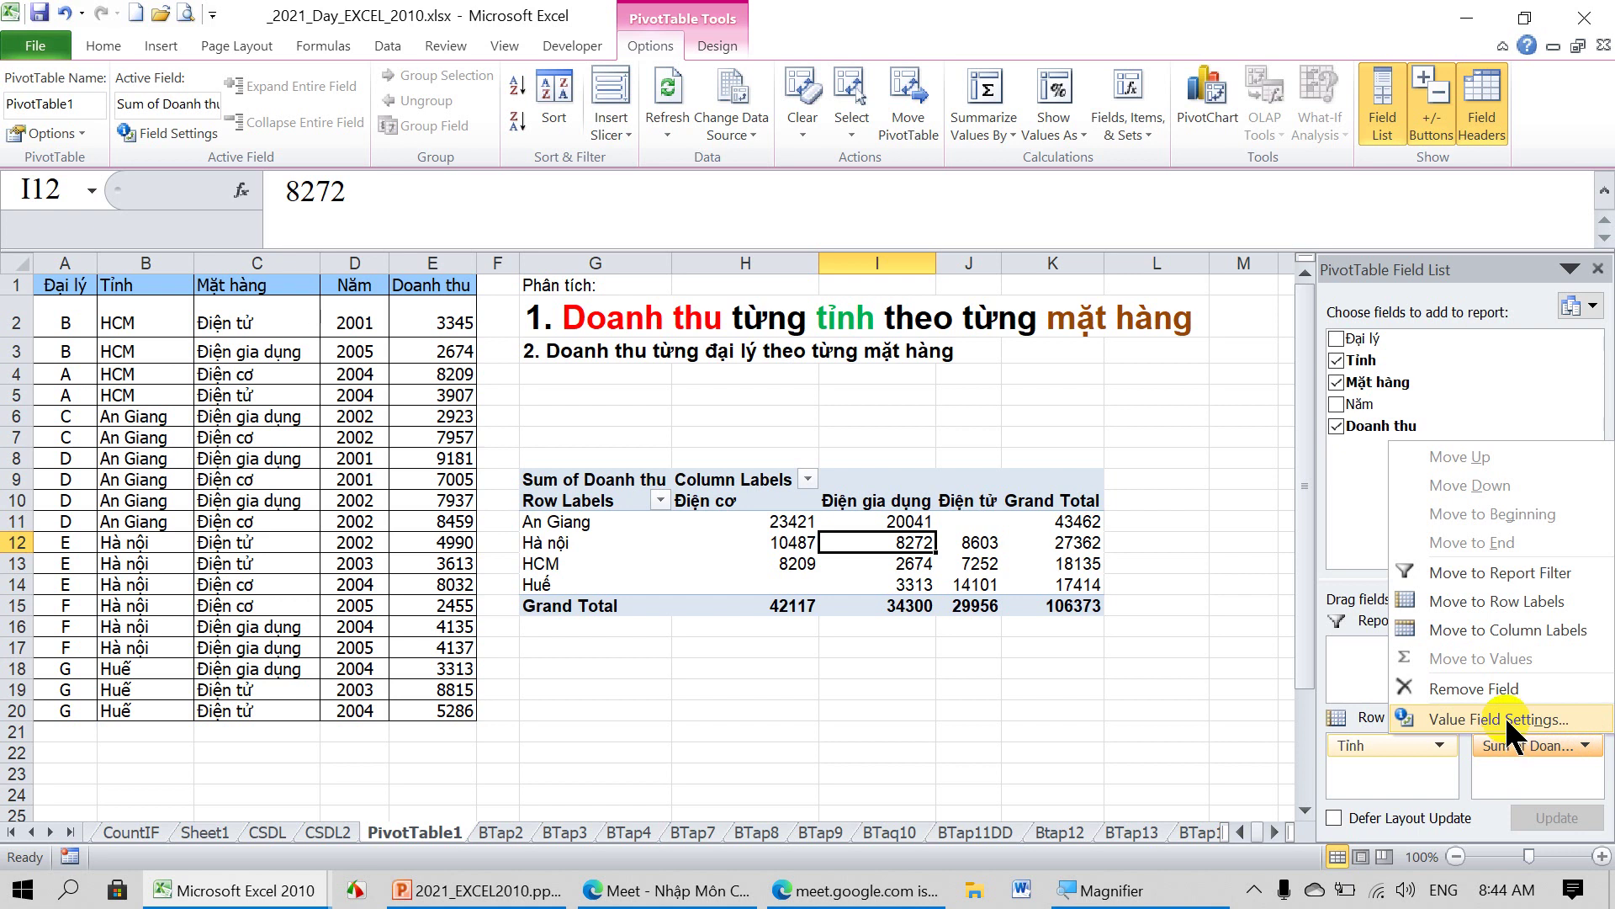
left_click(1505, 720)
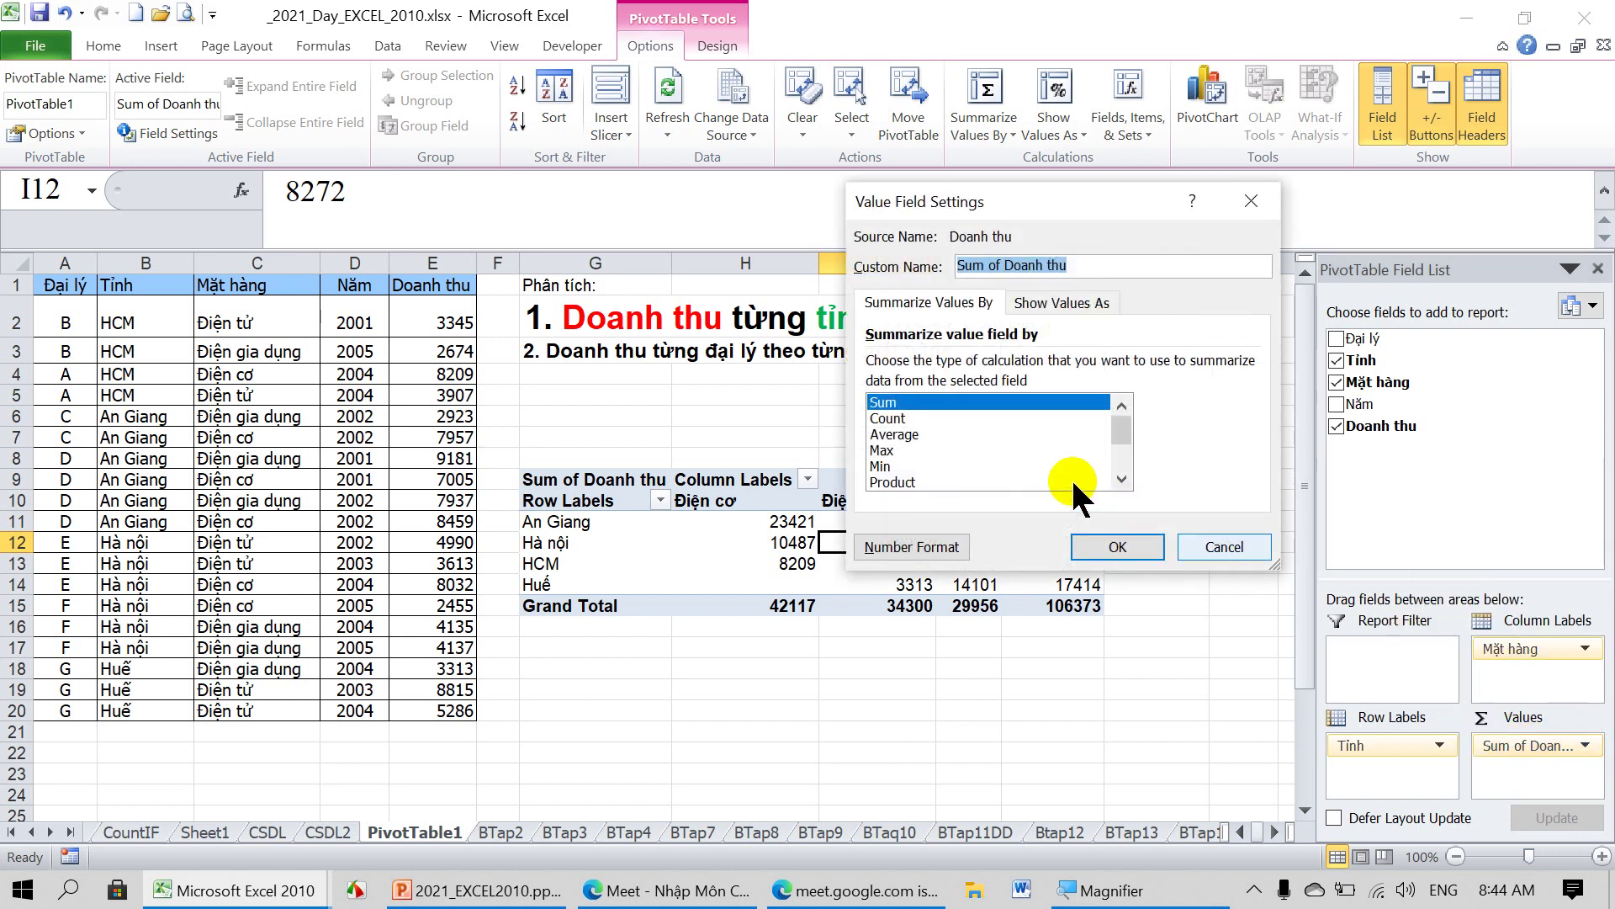
left_click(901, 432)
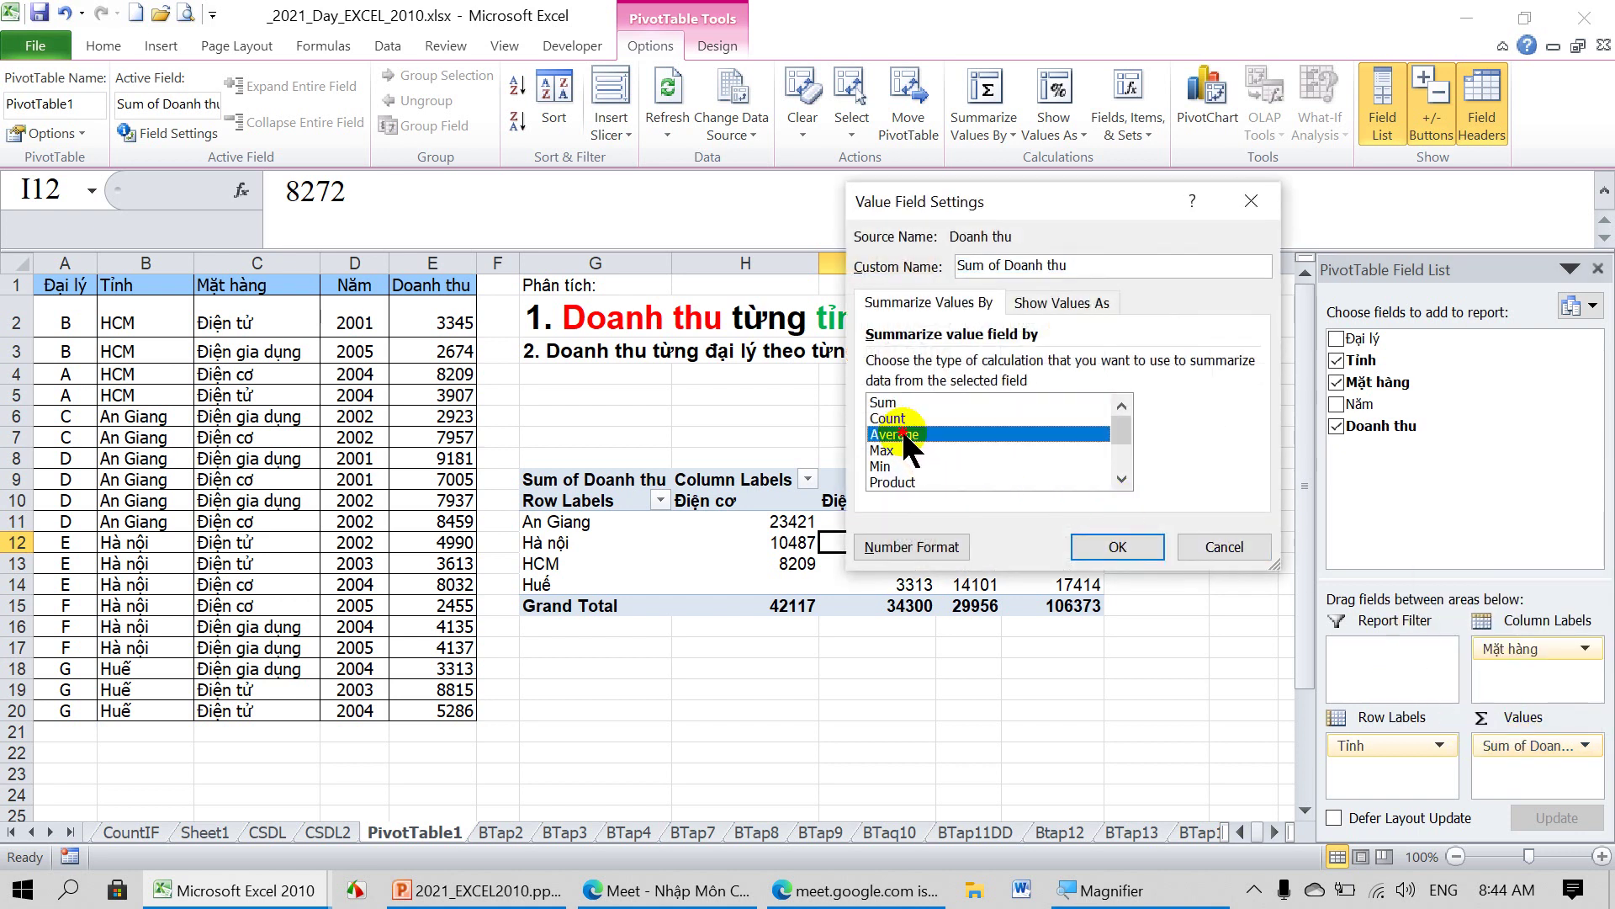
left_click(1102, 548)
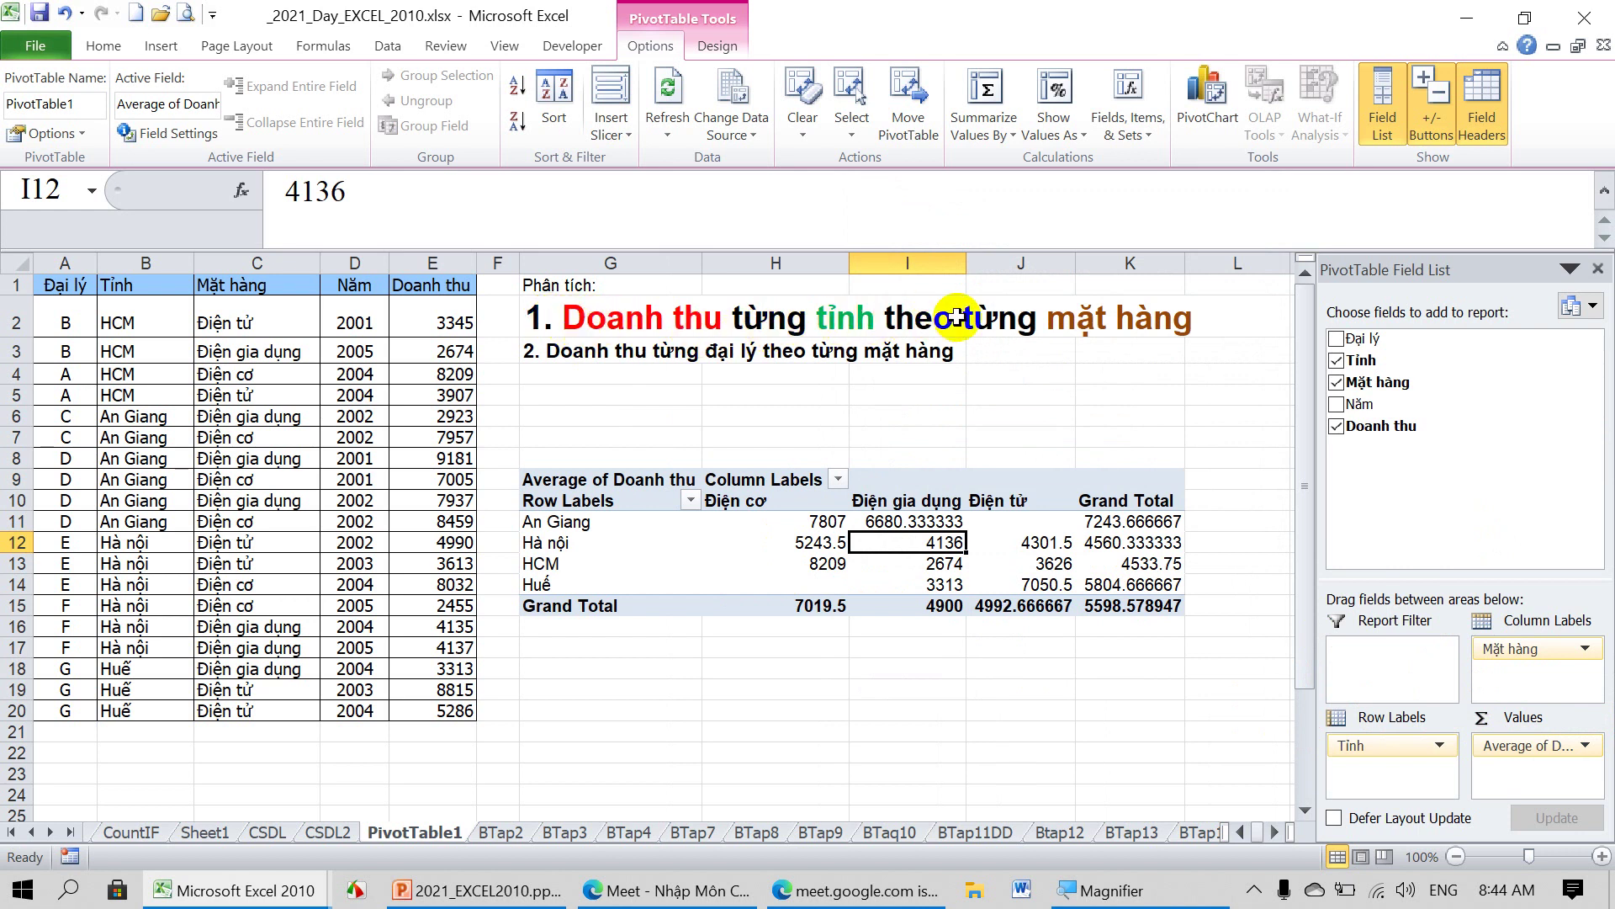
Switch the Doanh thu value field back to summarise by Sum.
left_click(1581, 748)
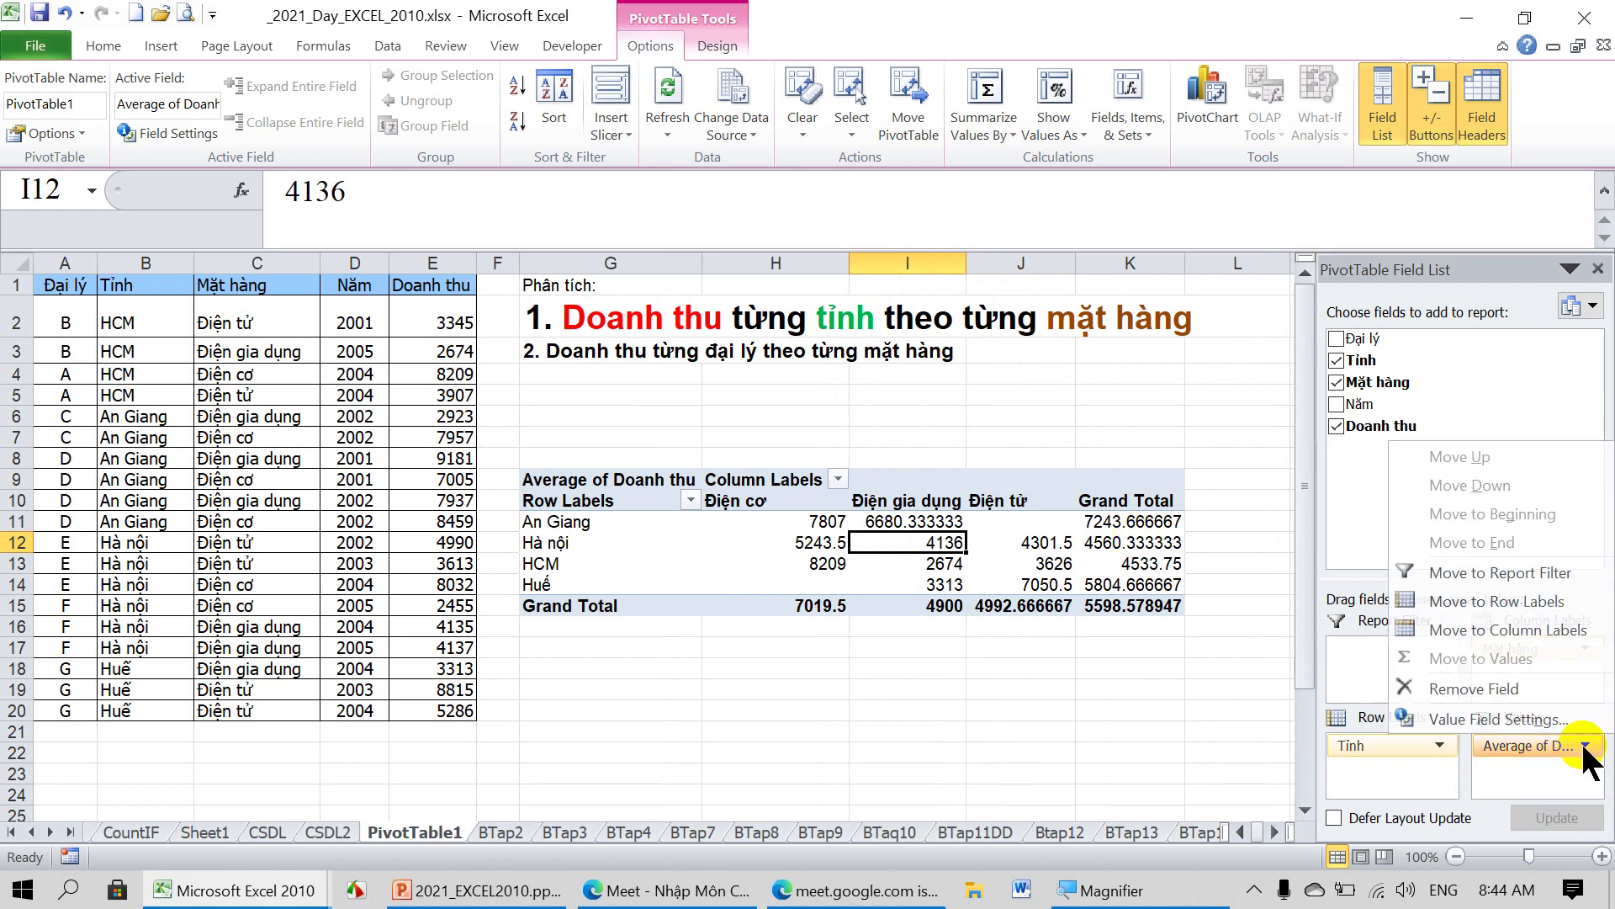
left_click(1487, 718)
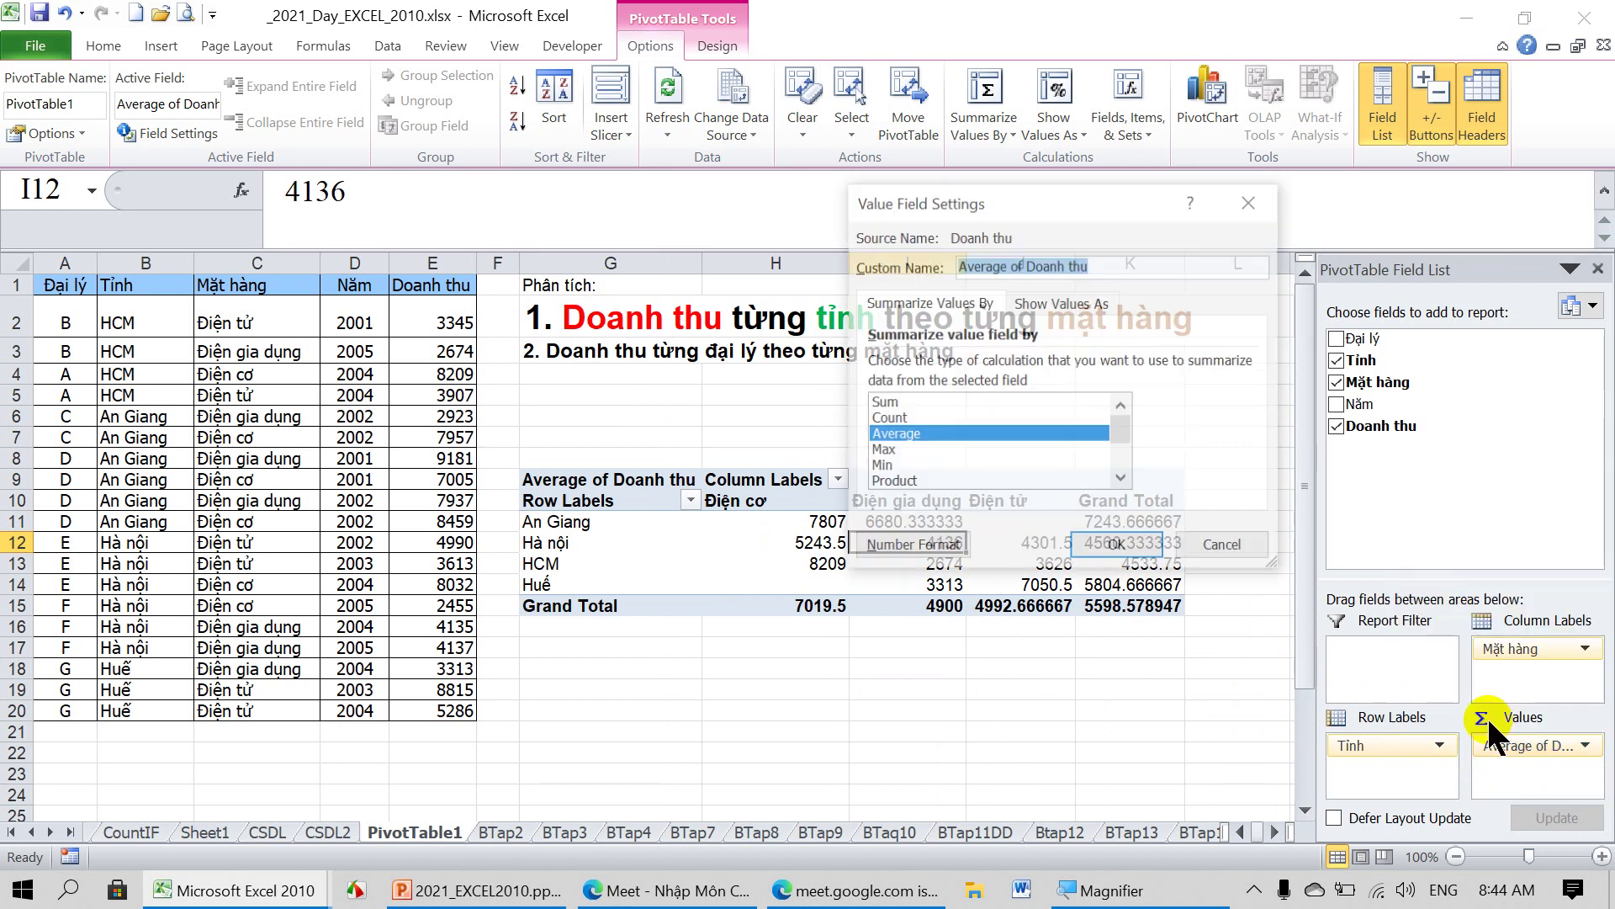
left_click(897, 402)
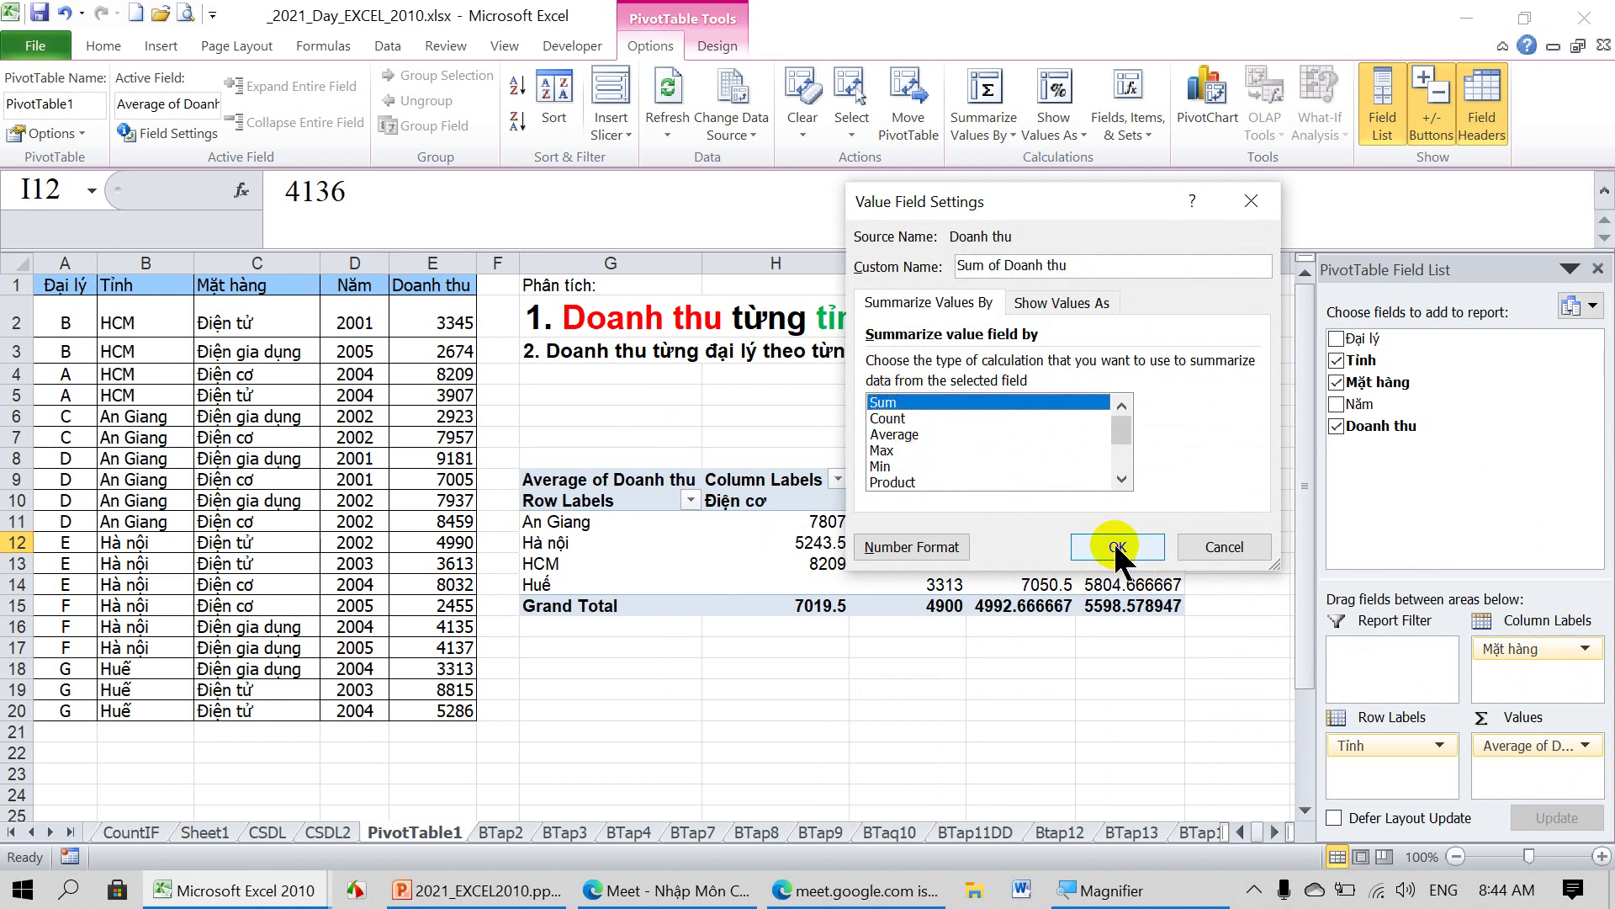
left_click(1116, 545)
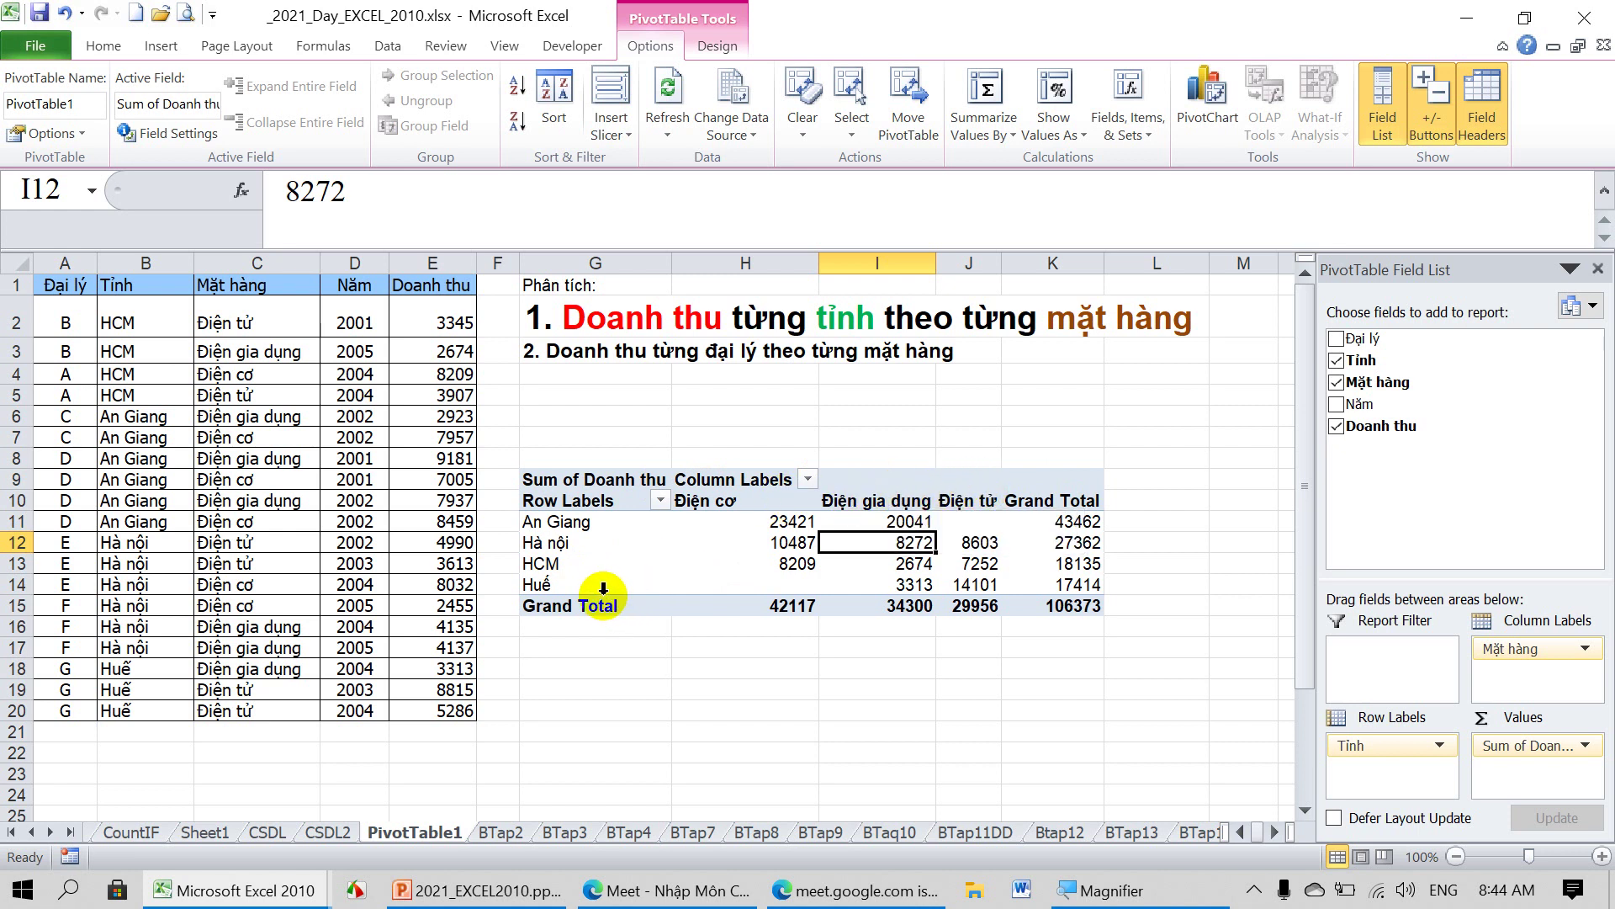
Make Mặt hàng the rows and Tỉnh the columns, filter Đại lý to A, then remove the filter.
mouse_move(1525, 649)
left_mouse_down()
mouse_move(1434, 741)
mouse_move(1373, 767)
left_mouse_up()
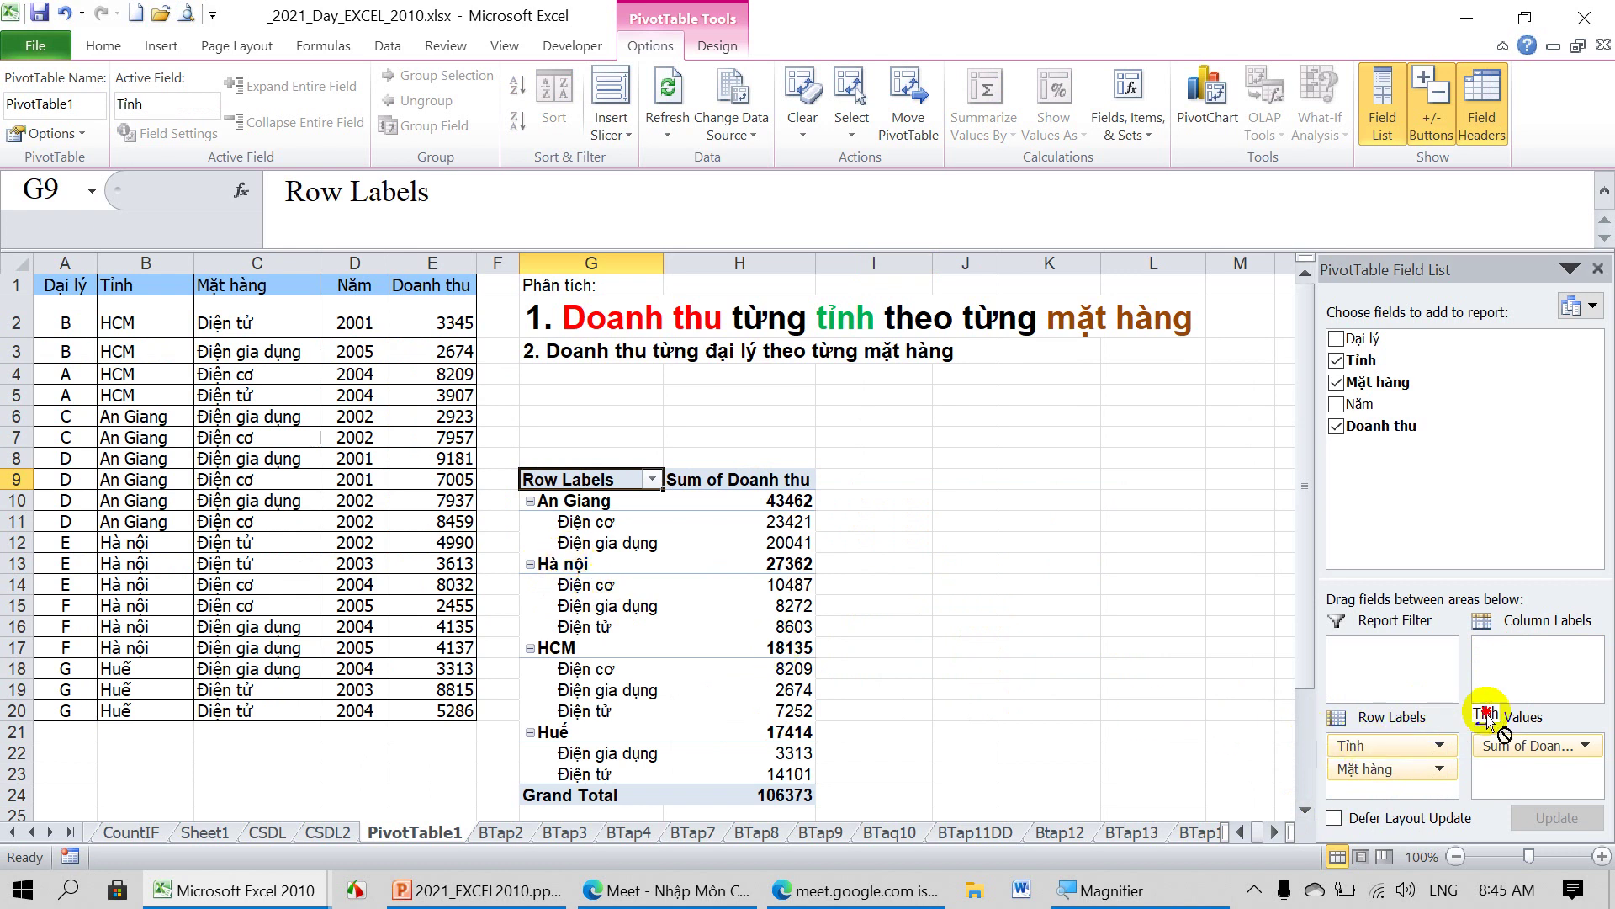
left_click_drag(1361, 746, 1527, 660)
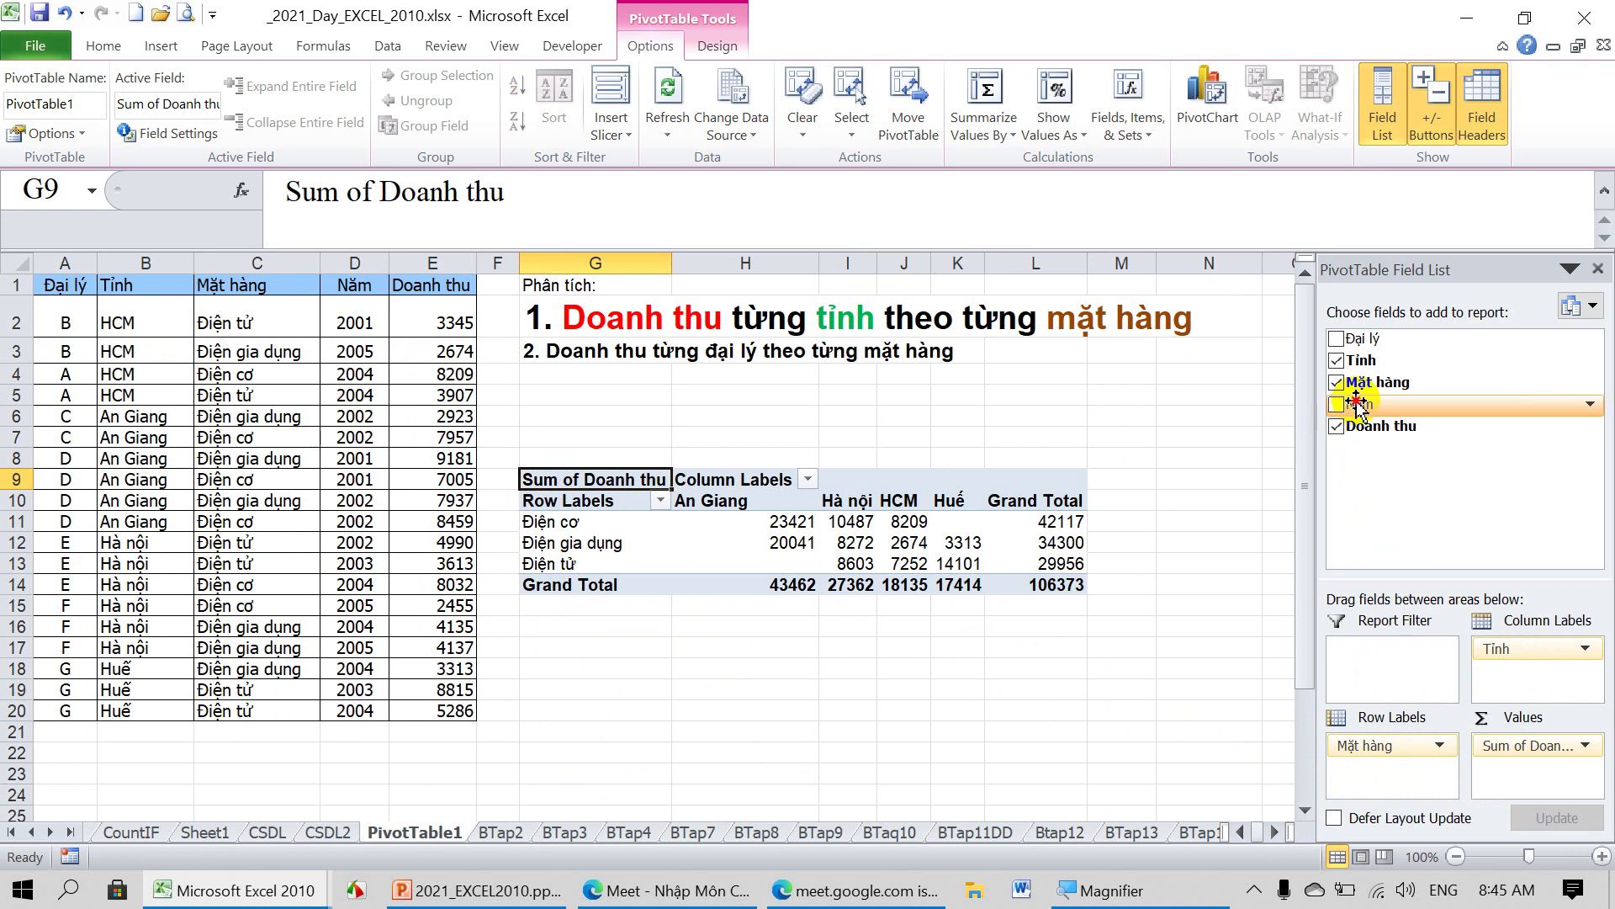
left_click_drag(1358, 339, 1368, 646)
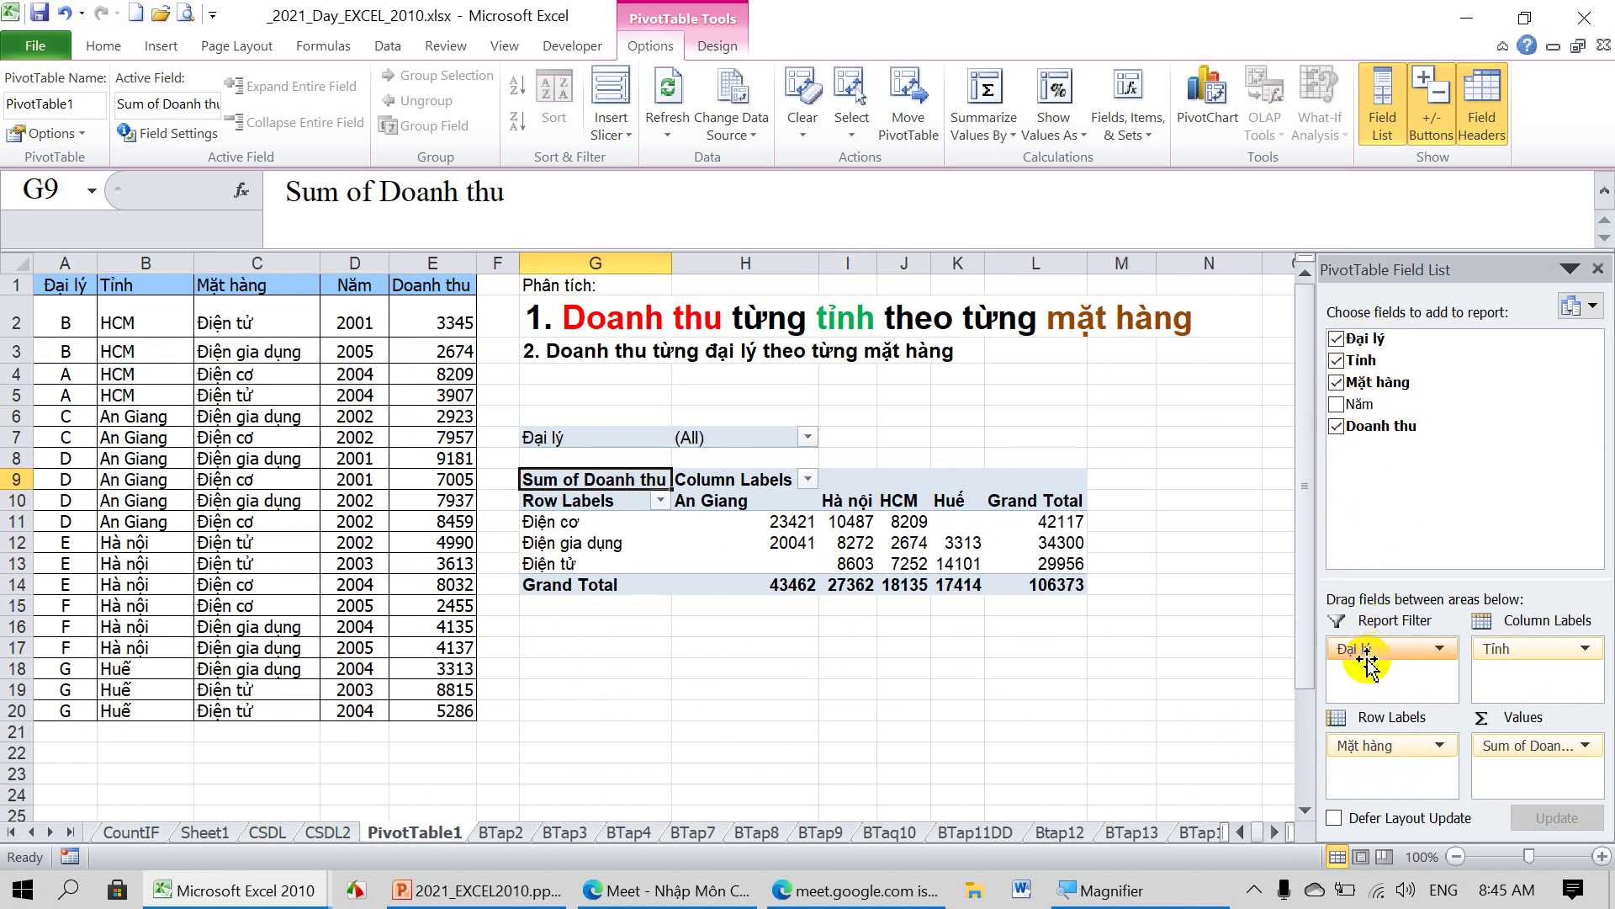
left_click(808, 437)
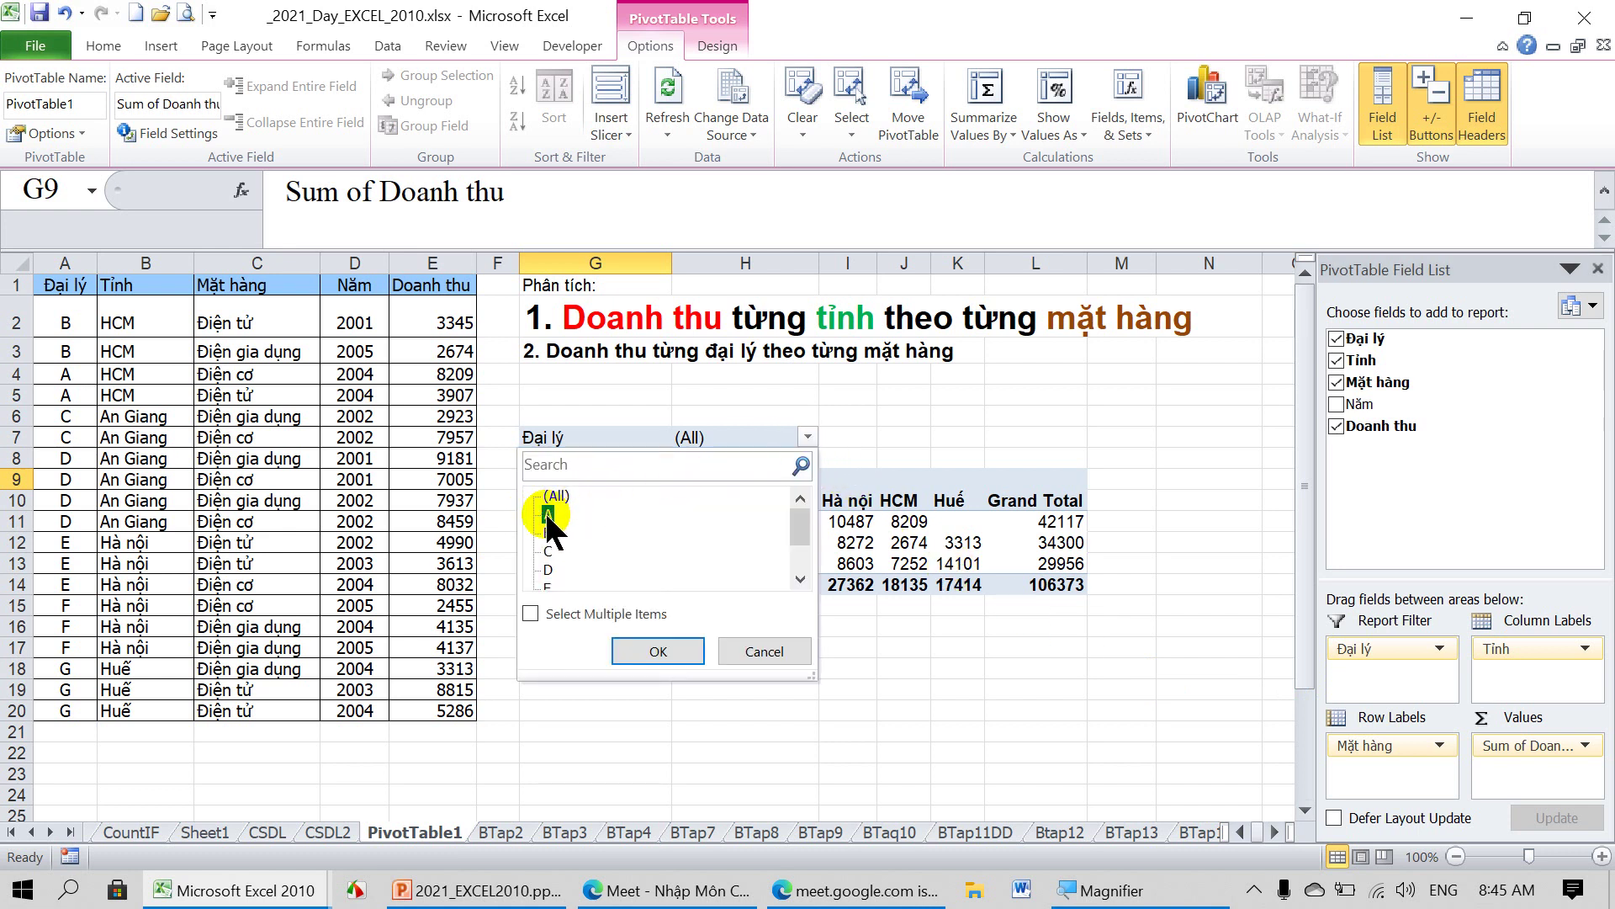
left_click(670, 650)
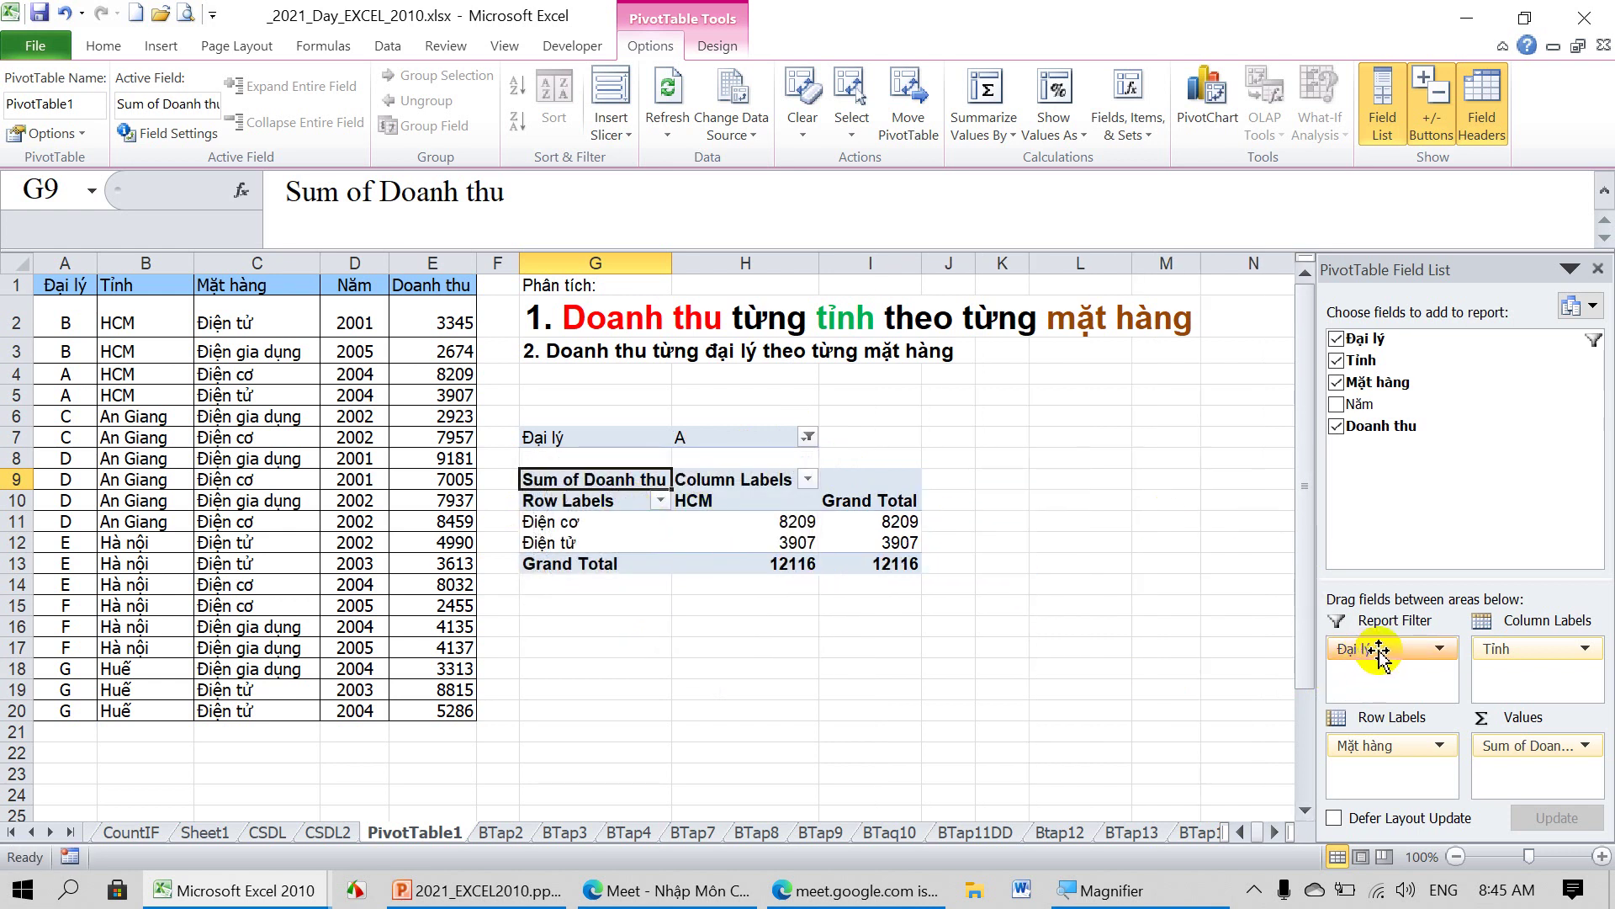
left_click_drag(1376, 652, 1100, 649)
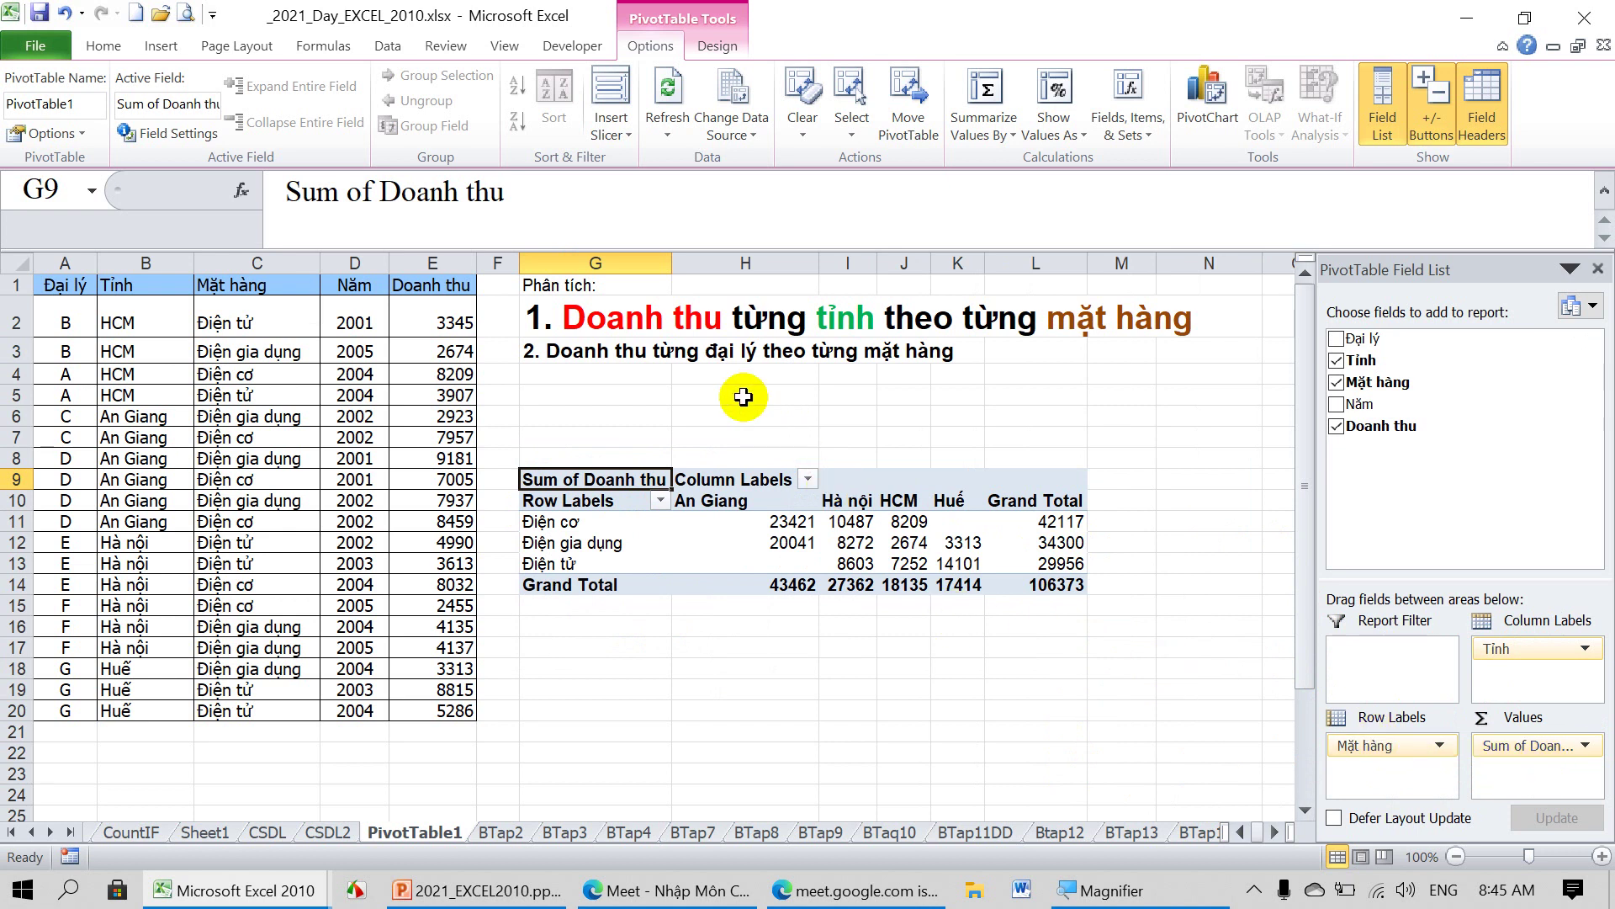
Select the whole existing pivot table range and delete it.
left_click(936, 695)
left_click_drag(557, 481, 1061, 586)
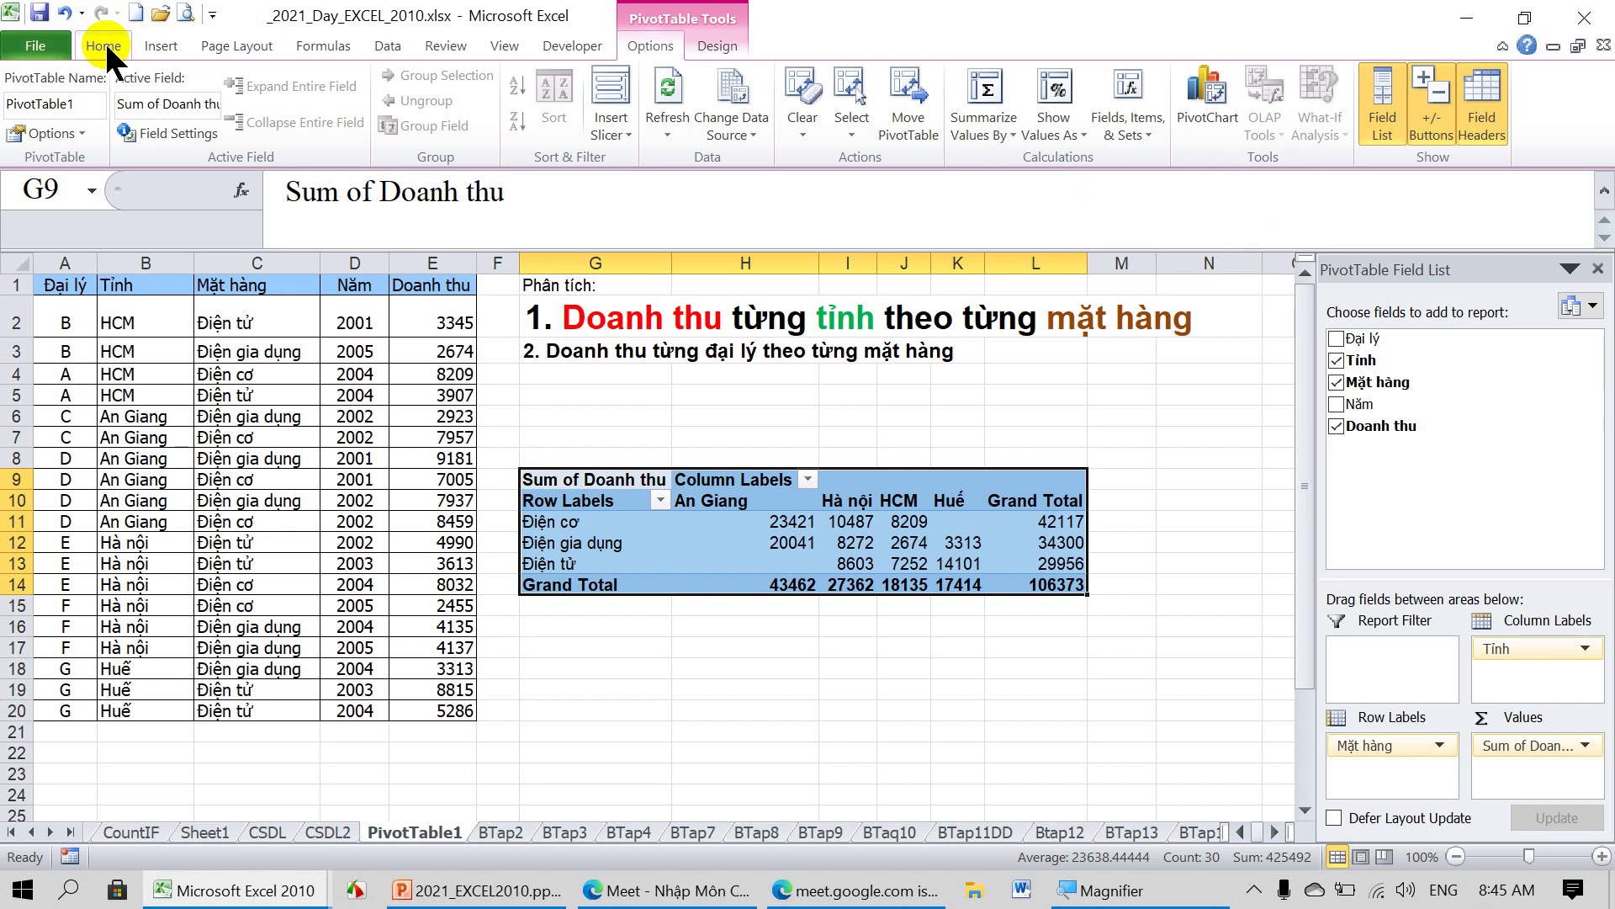
key("Delete")
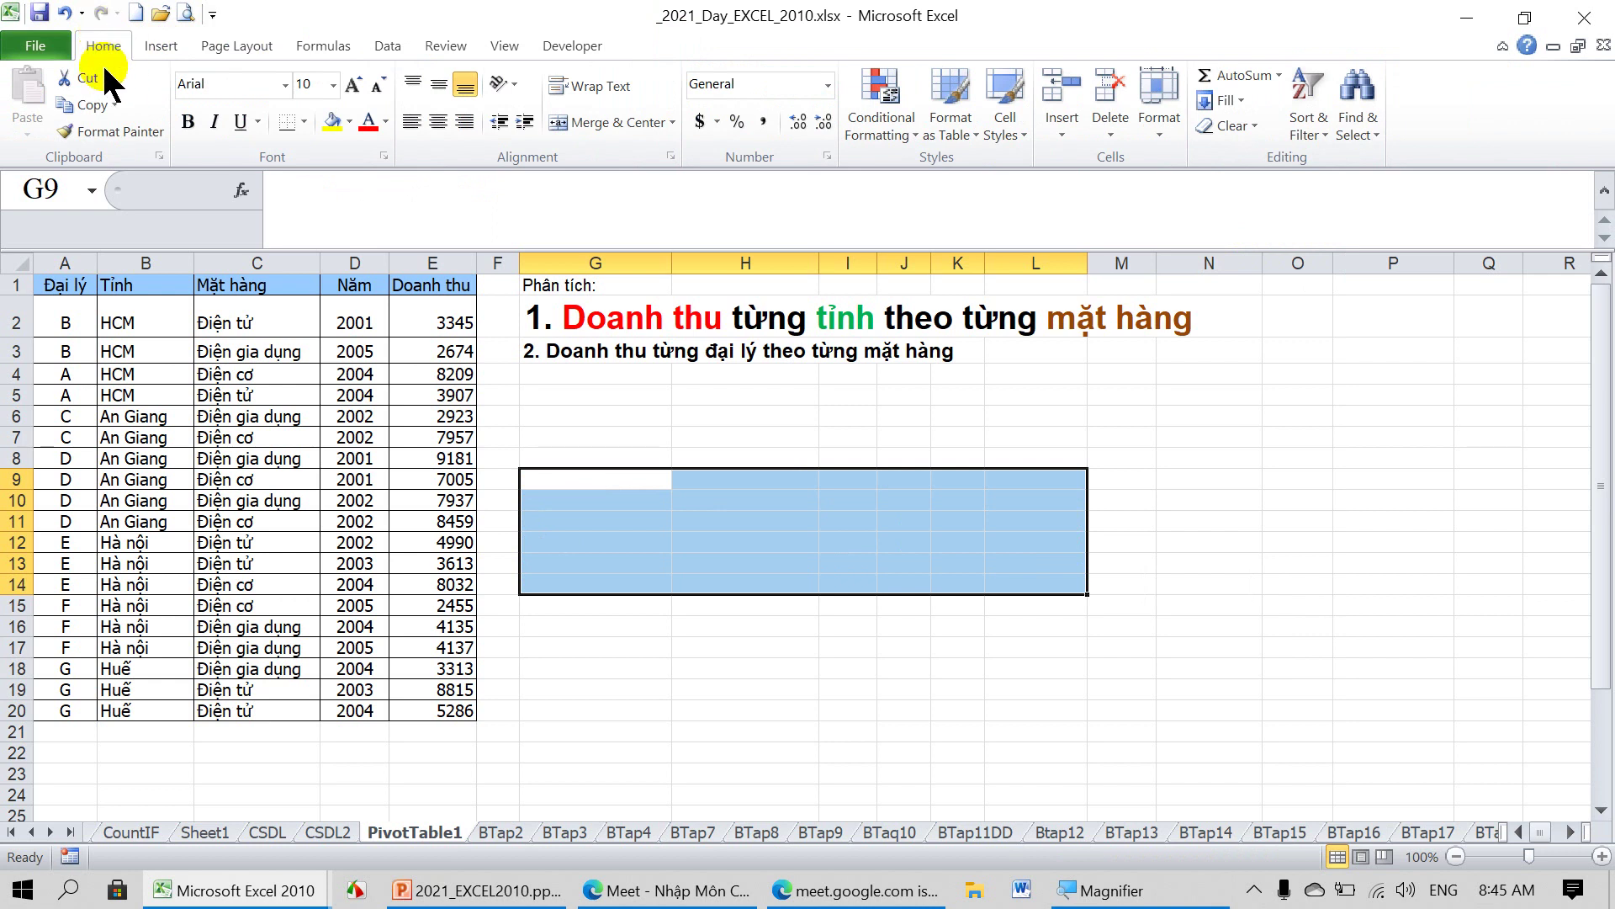
Copy heading 1's formatting from G2 onto heading 2 in G3 with Format Painter.
left_click(580, 352)
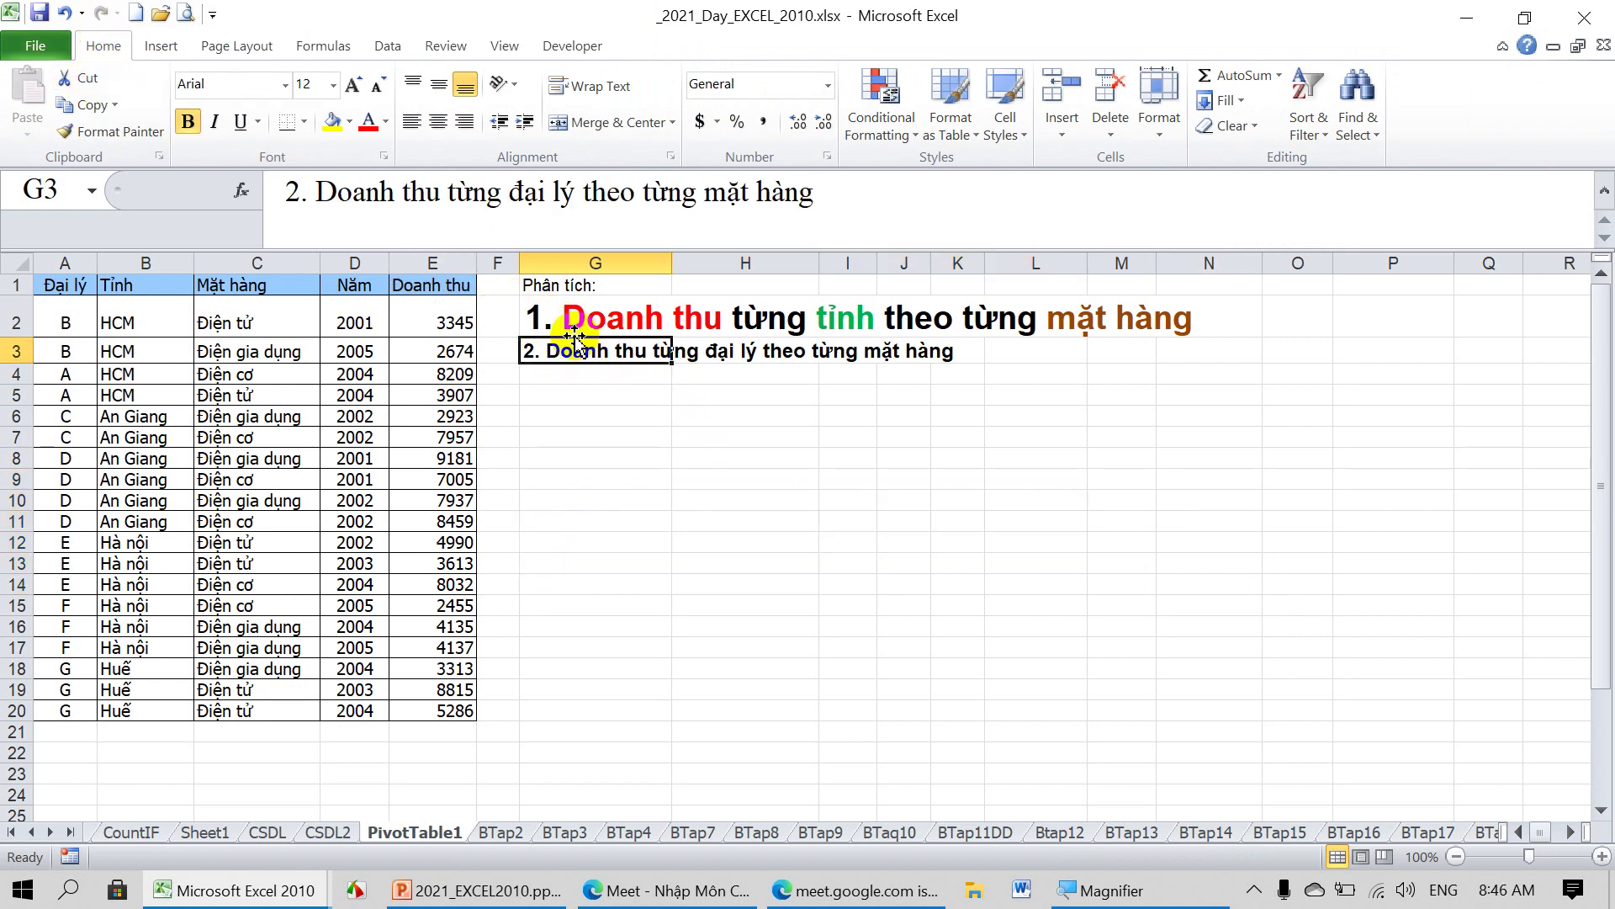
left_click(570, 318)
left_click(109, 132)
left_click(550, 353)
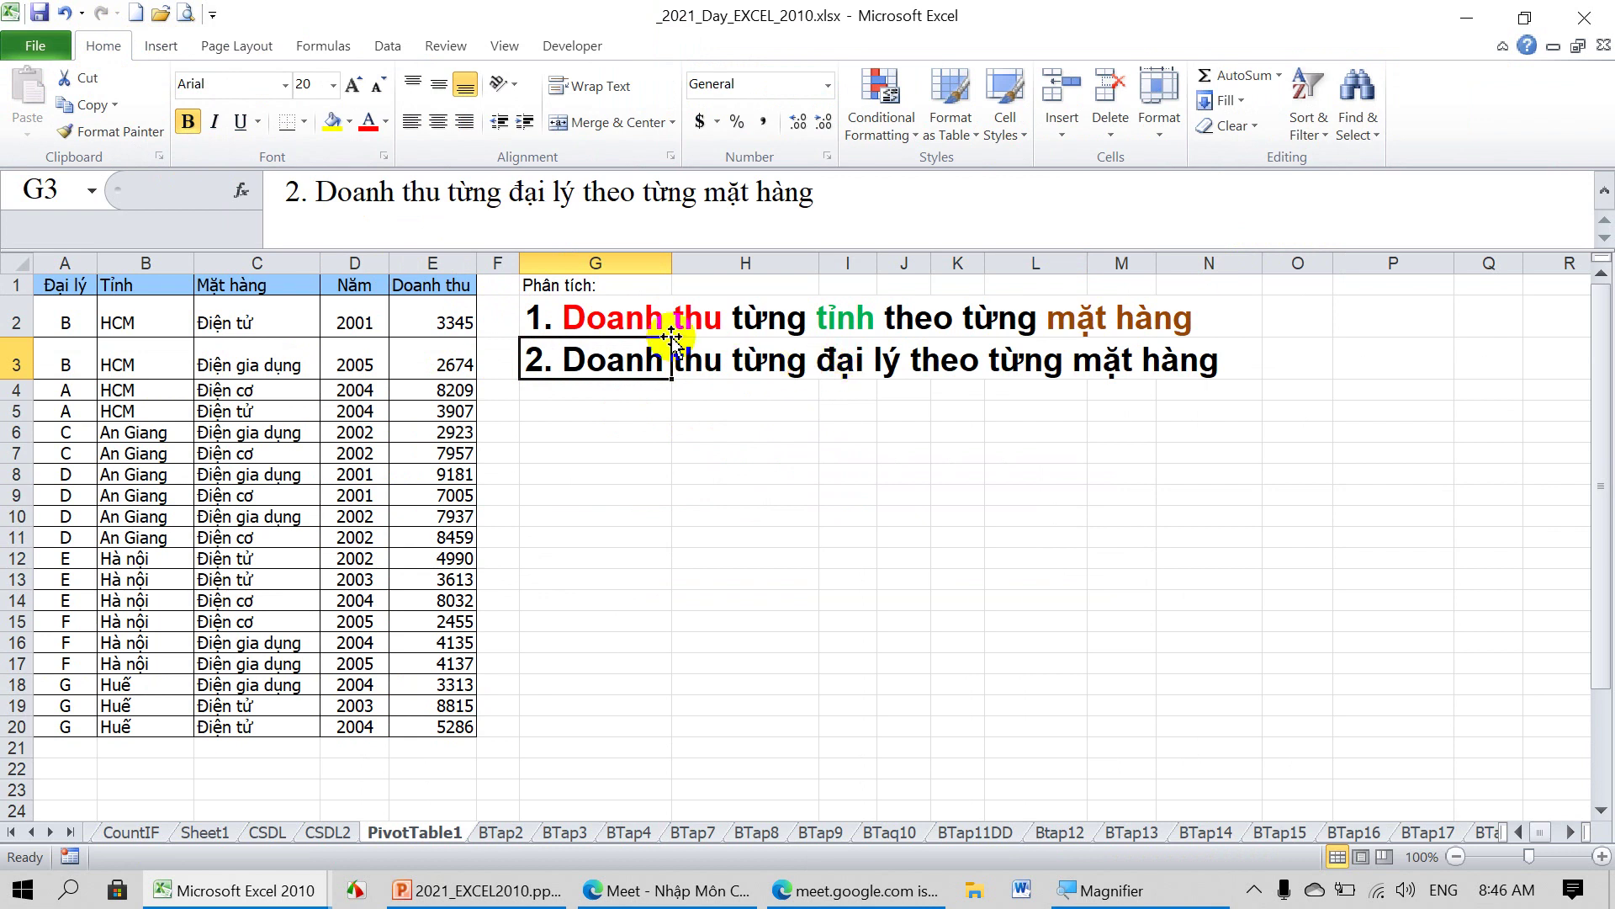
Colour the words 'đại lý' red and 'mặt hàng' blue in heading 2.
left_click_drag(511, 196, 575, 195)
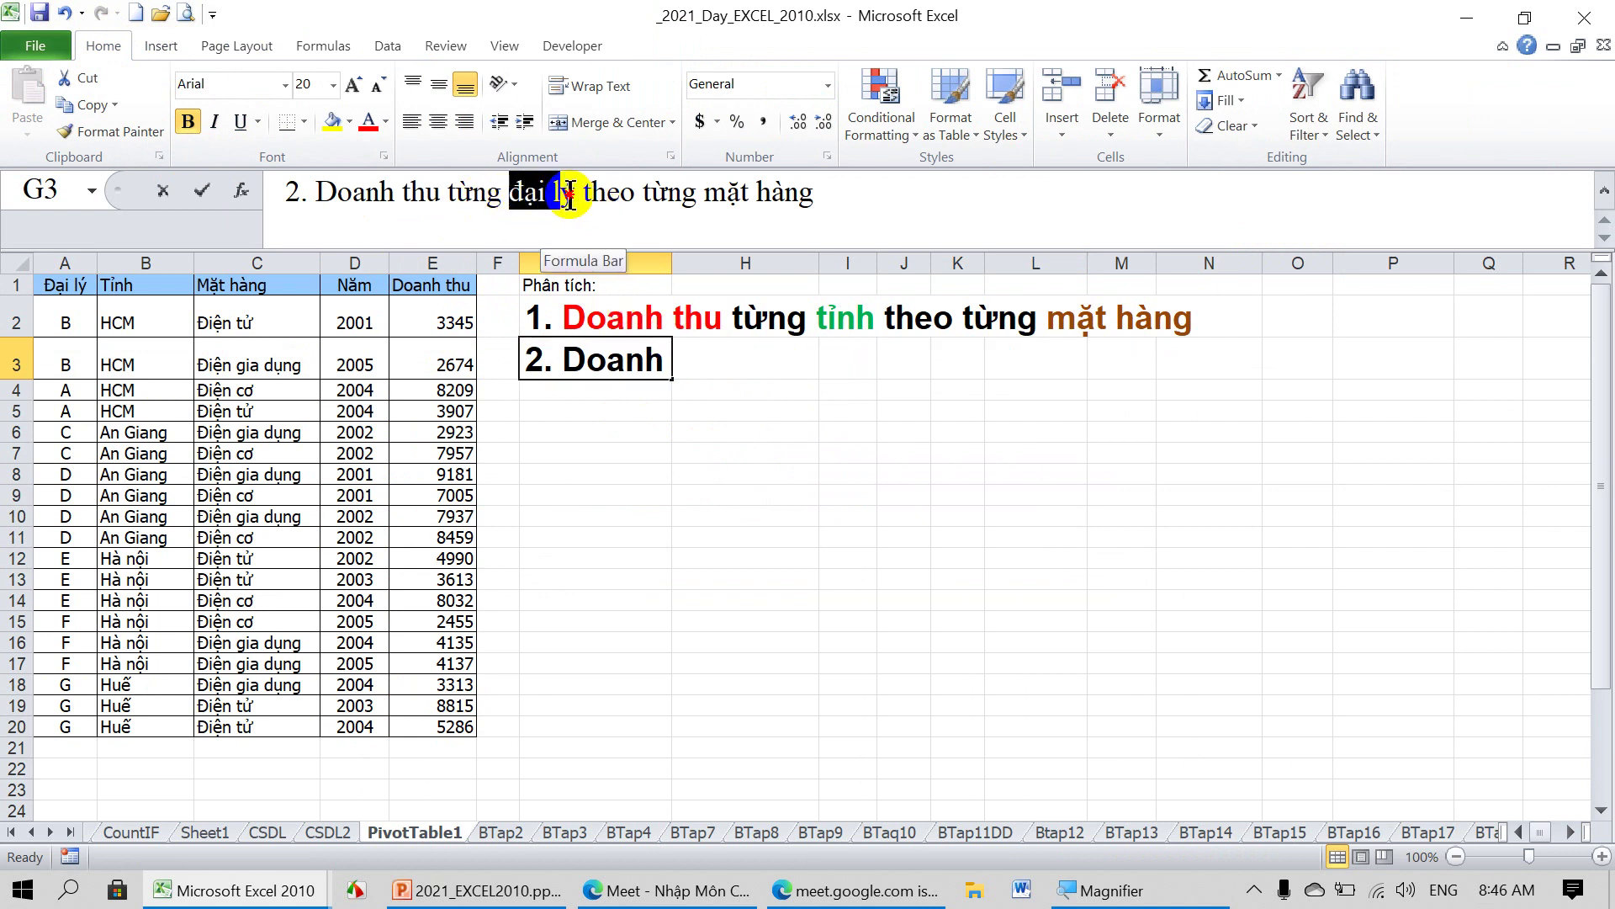
left_click(368, 125)
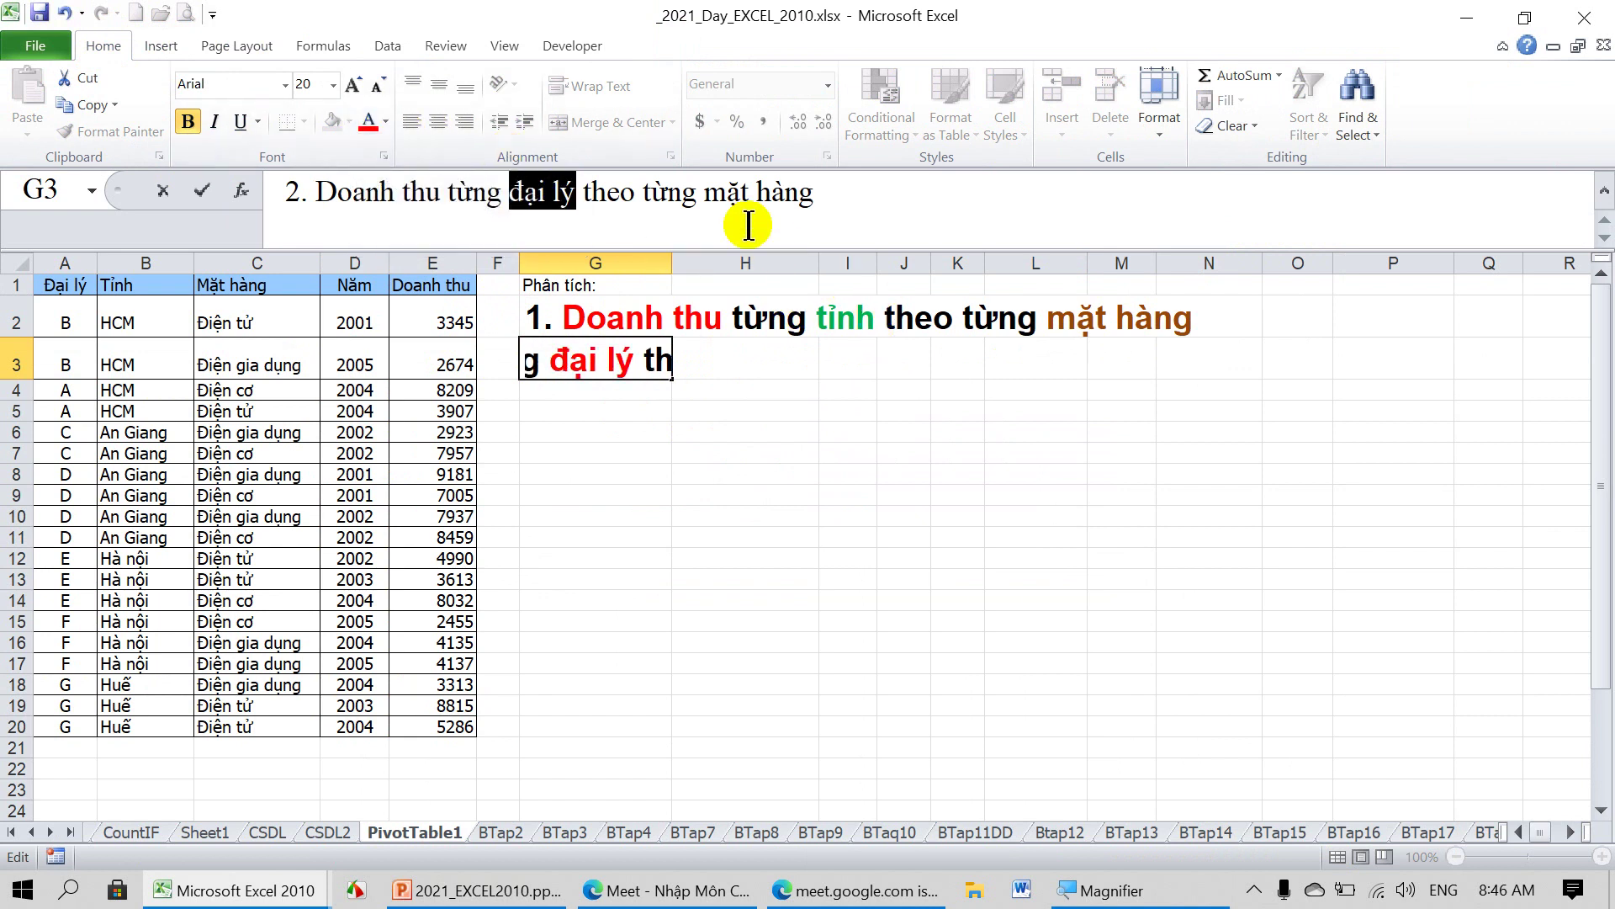
left_click_drag(705, 194, 815, 193)
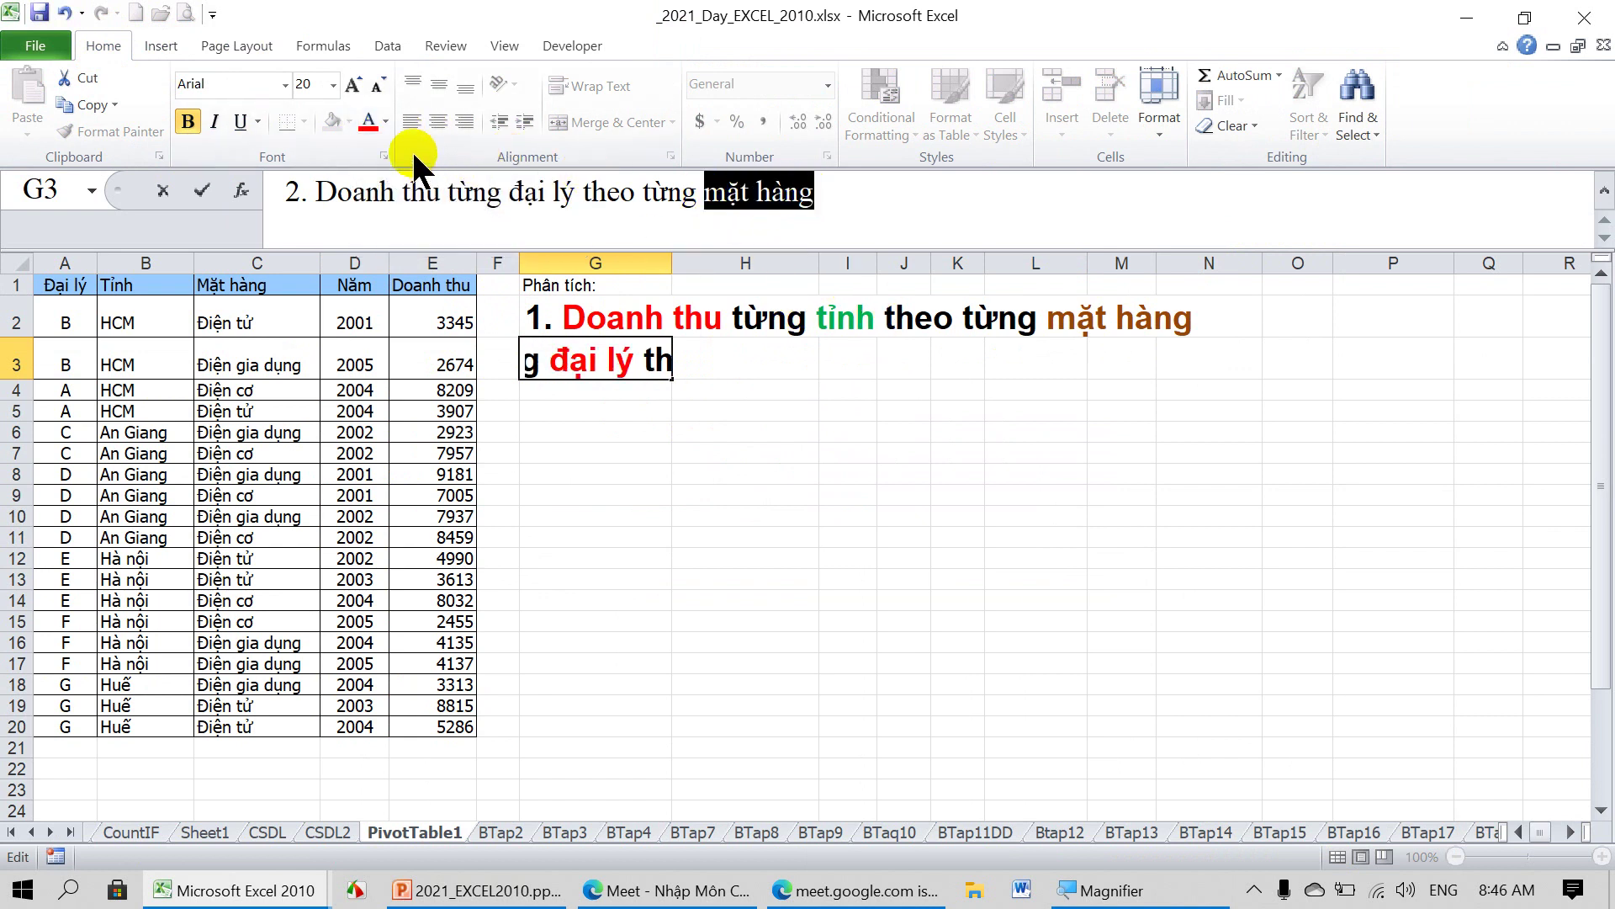
left_click(385, 122)
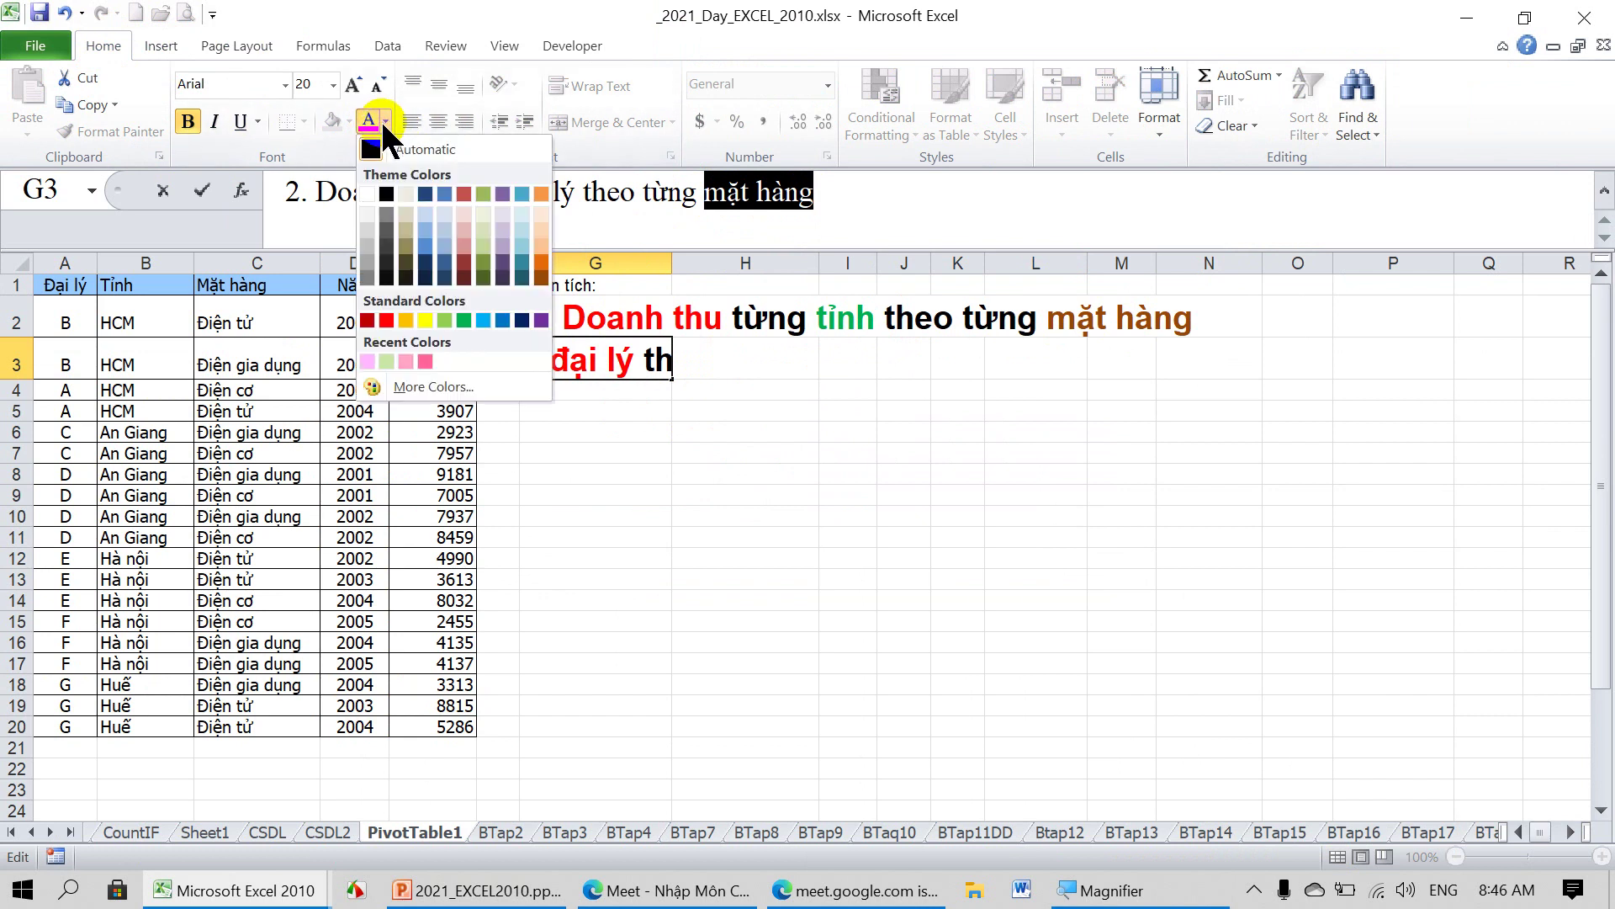
left_click(502, 321)
left_click(761, 494)
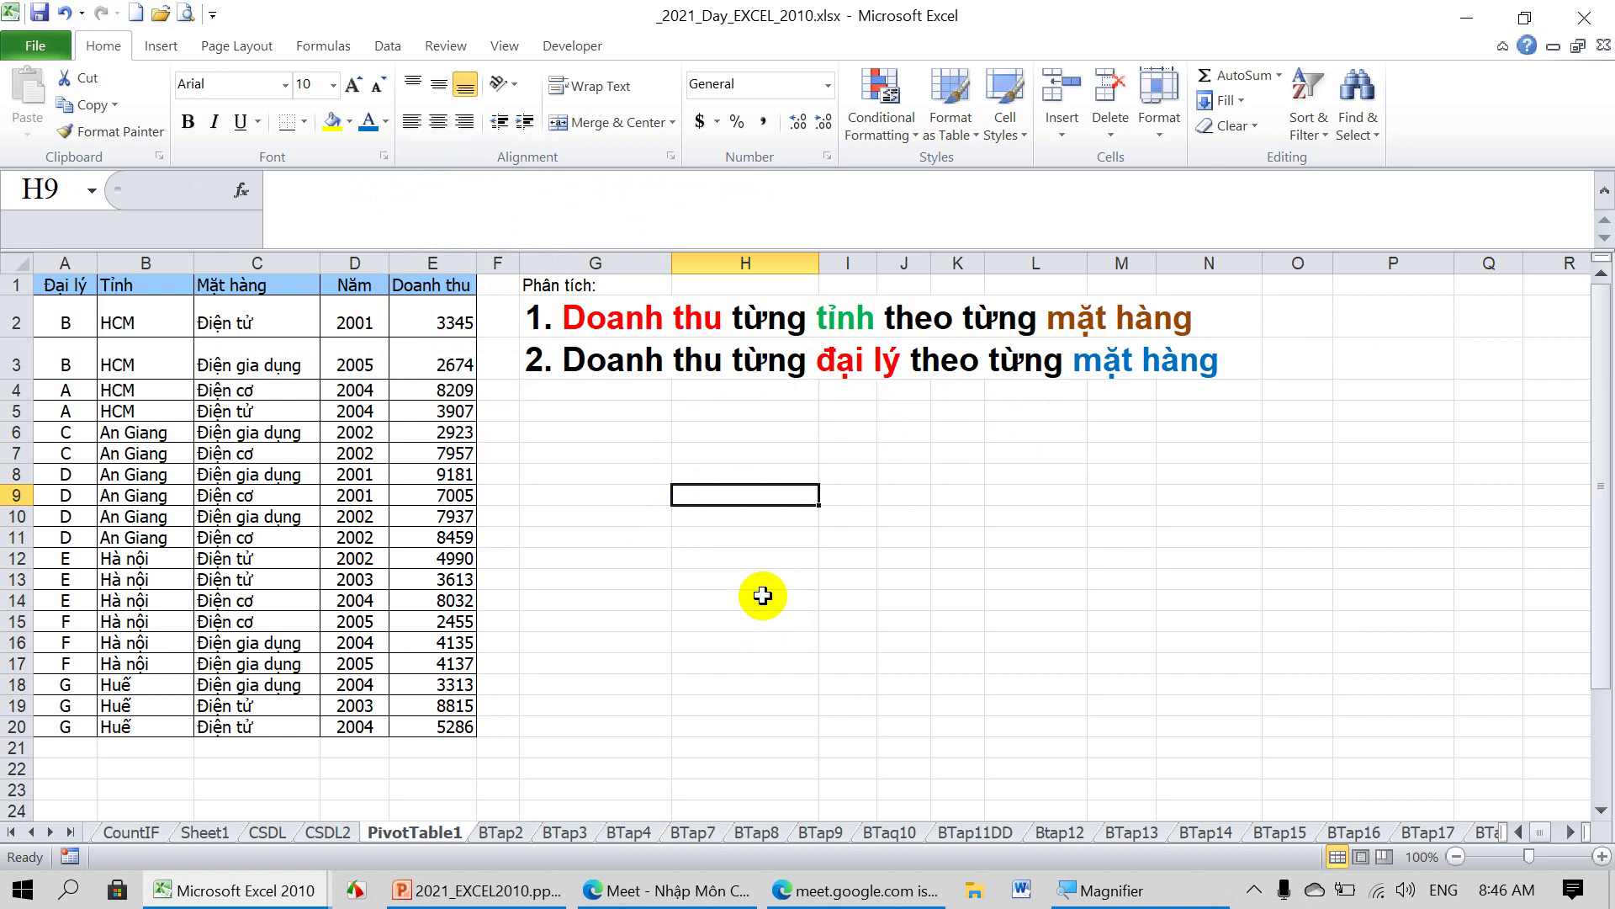
Insert a PivotTable from A1:E20, placed on the existing worksheet at cell G9.
left_click(618, 518)
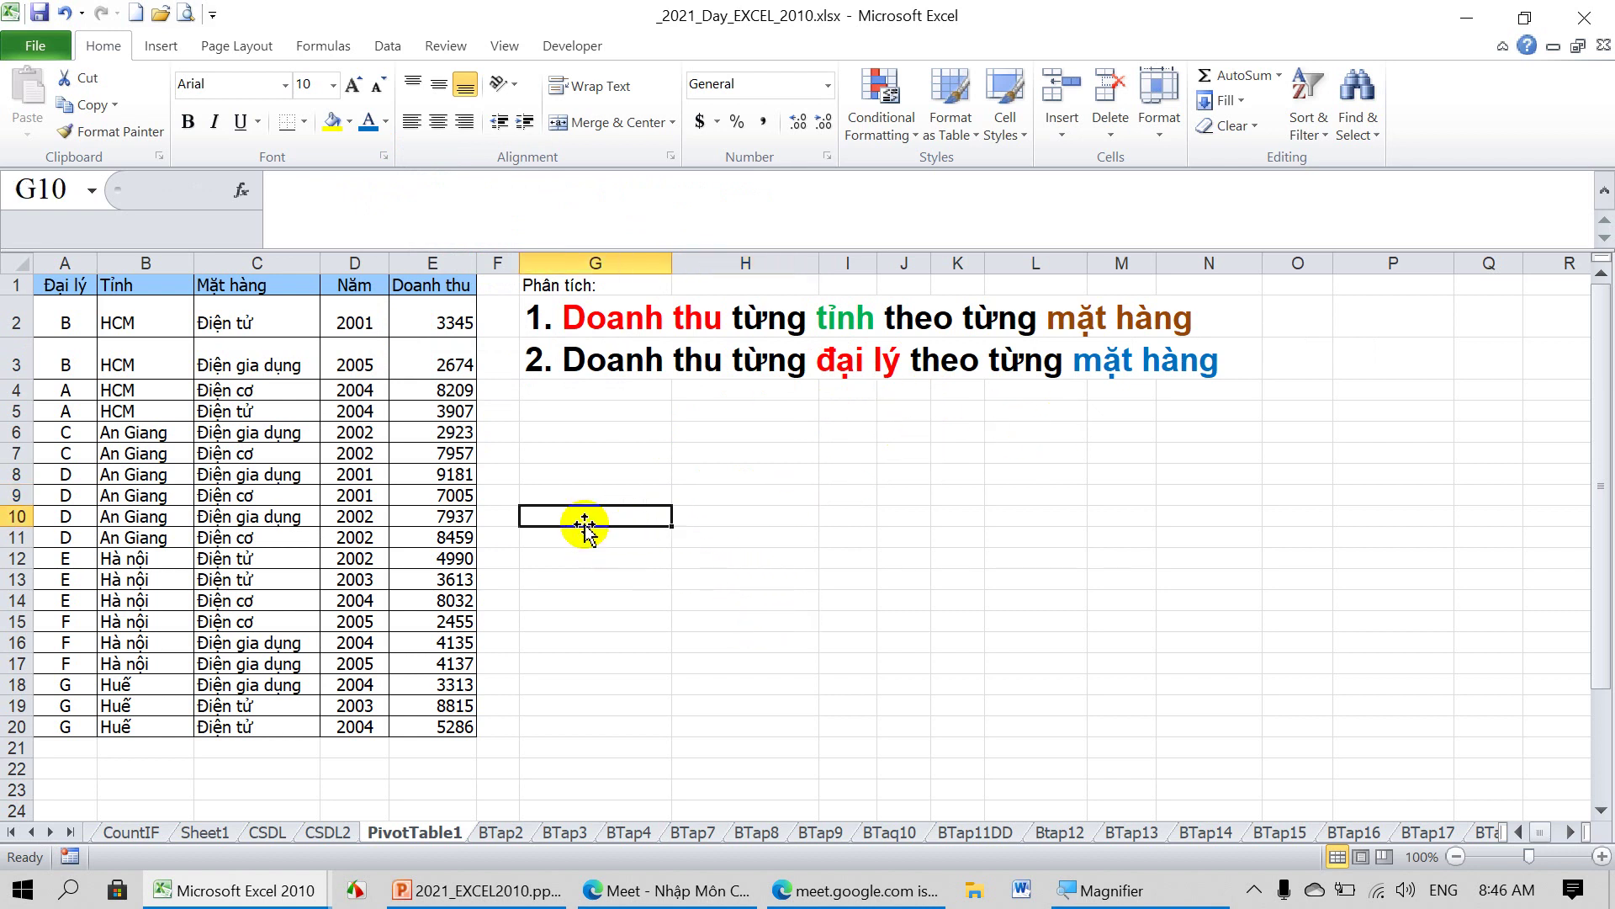
mouse_move(42, 286)
left_mouse_down()
mouse_move(340, 414)
mouse_move(402, 722)
left_mouse_up()
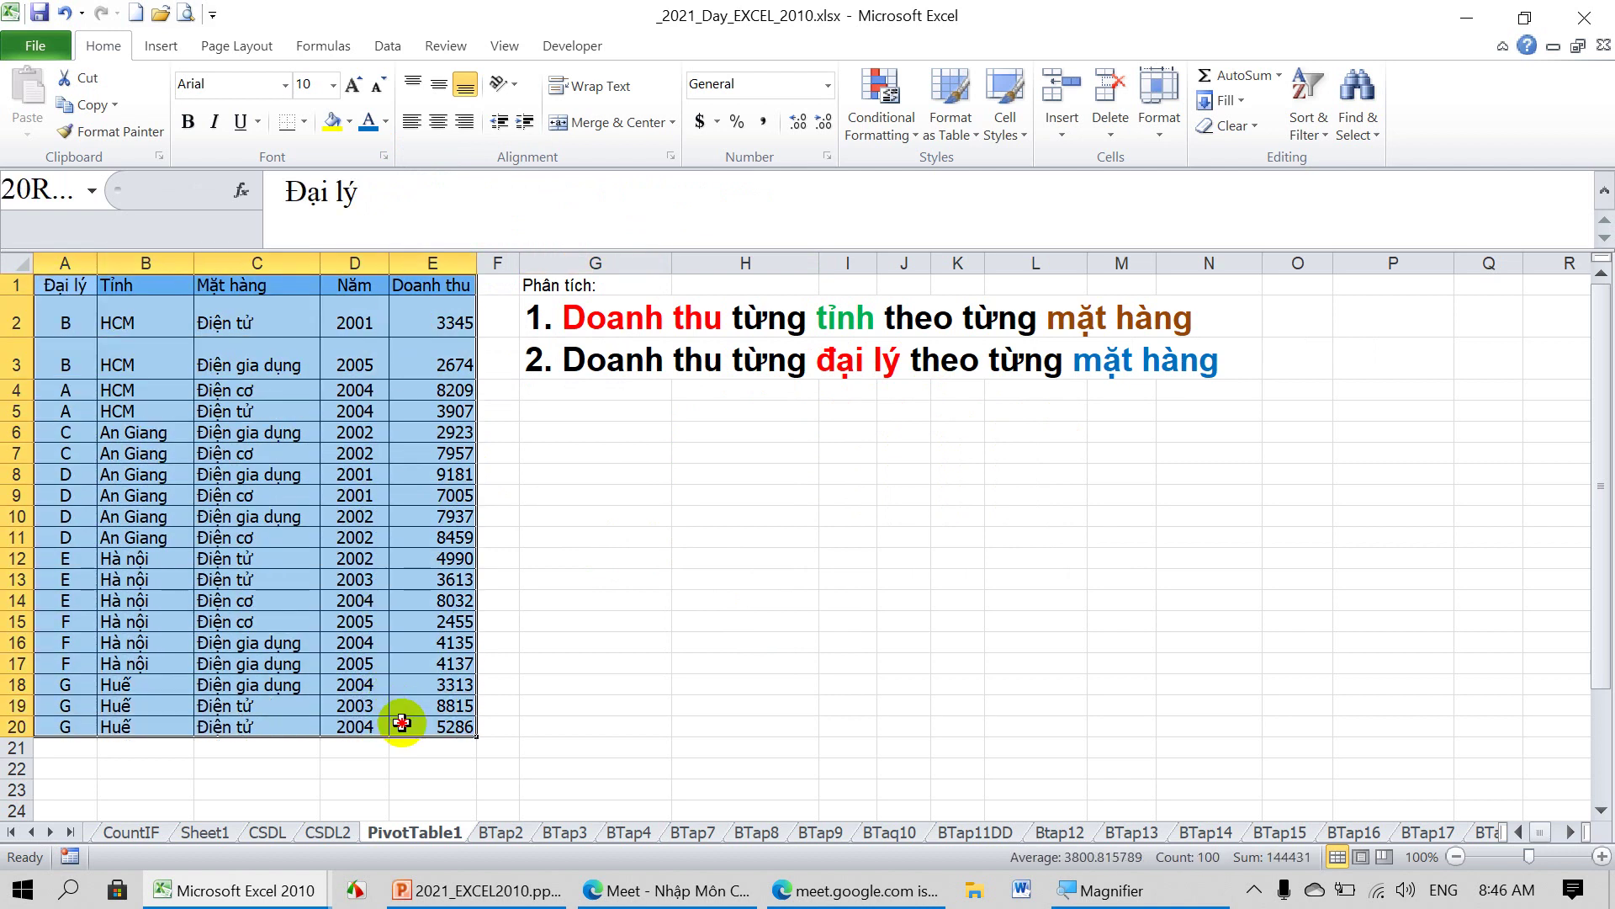
left_click(163, 41)
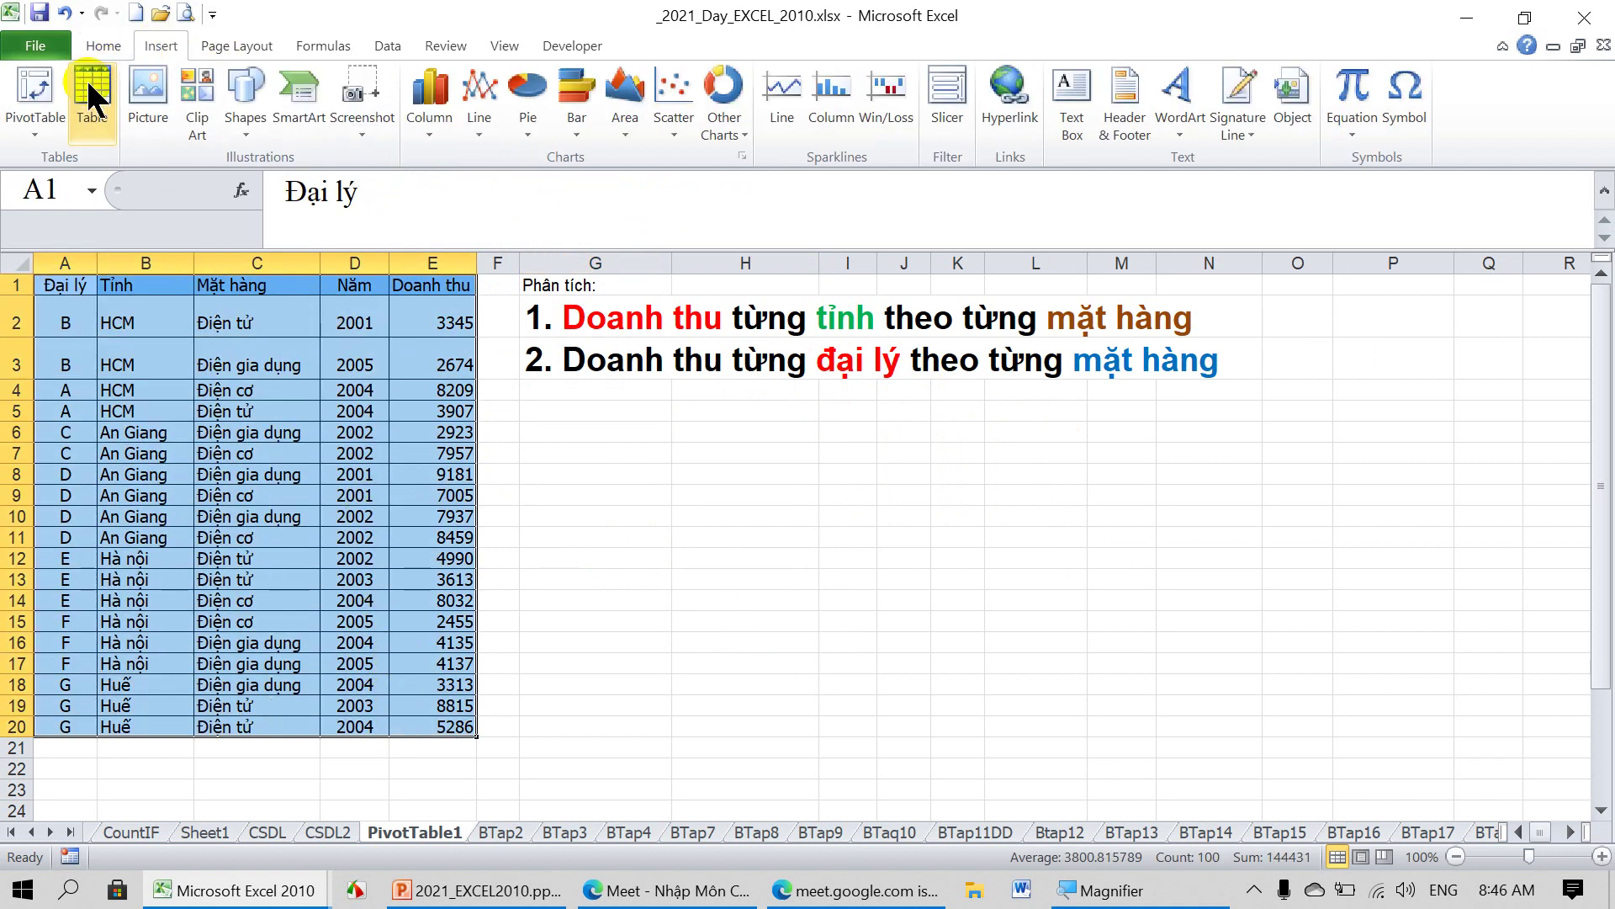
left_click(37, 86)
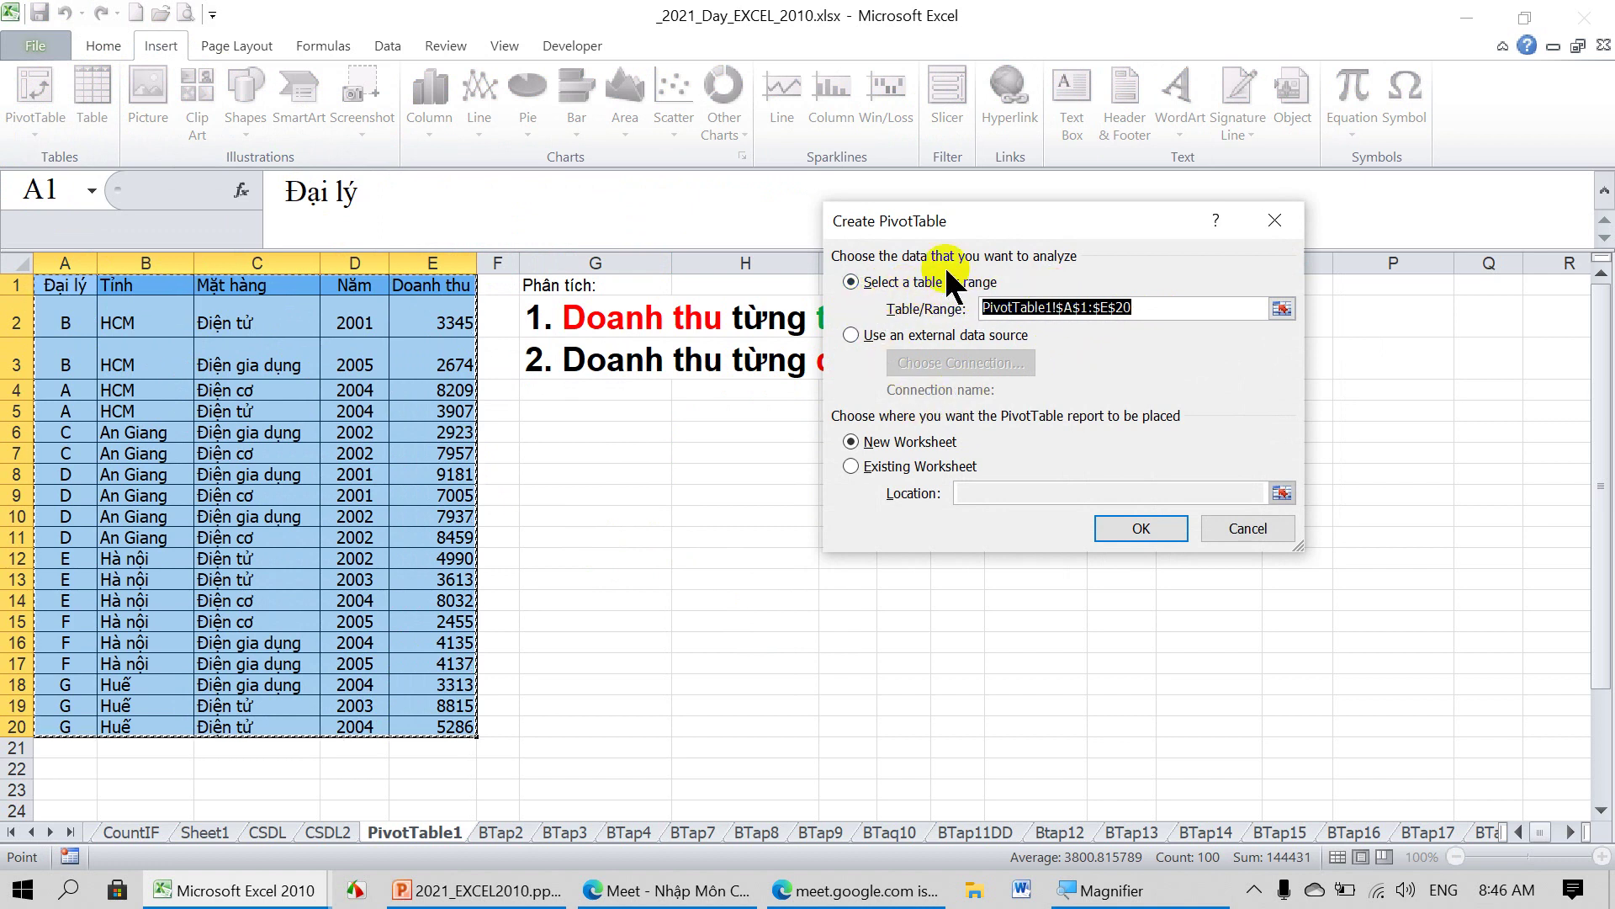
double_click(1136, 309)
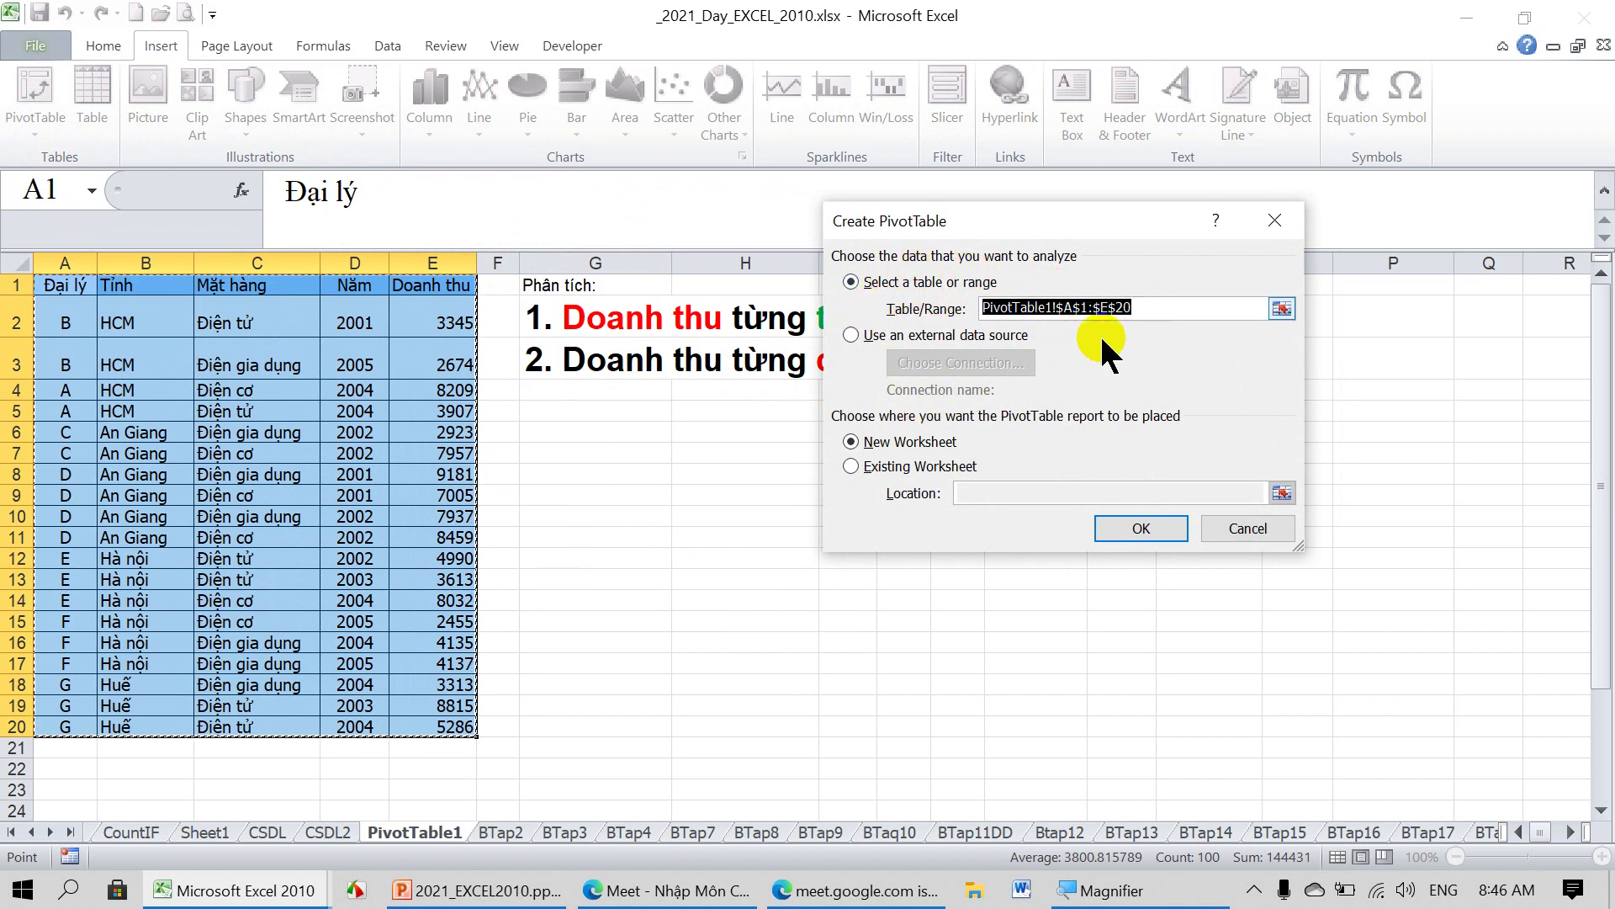
left_click(851, 466)
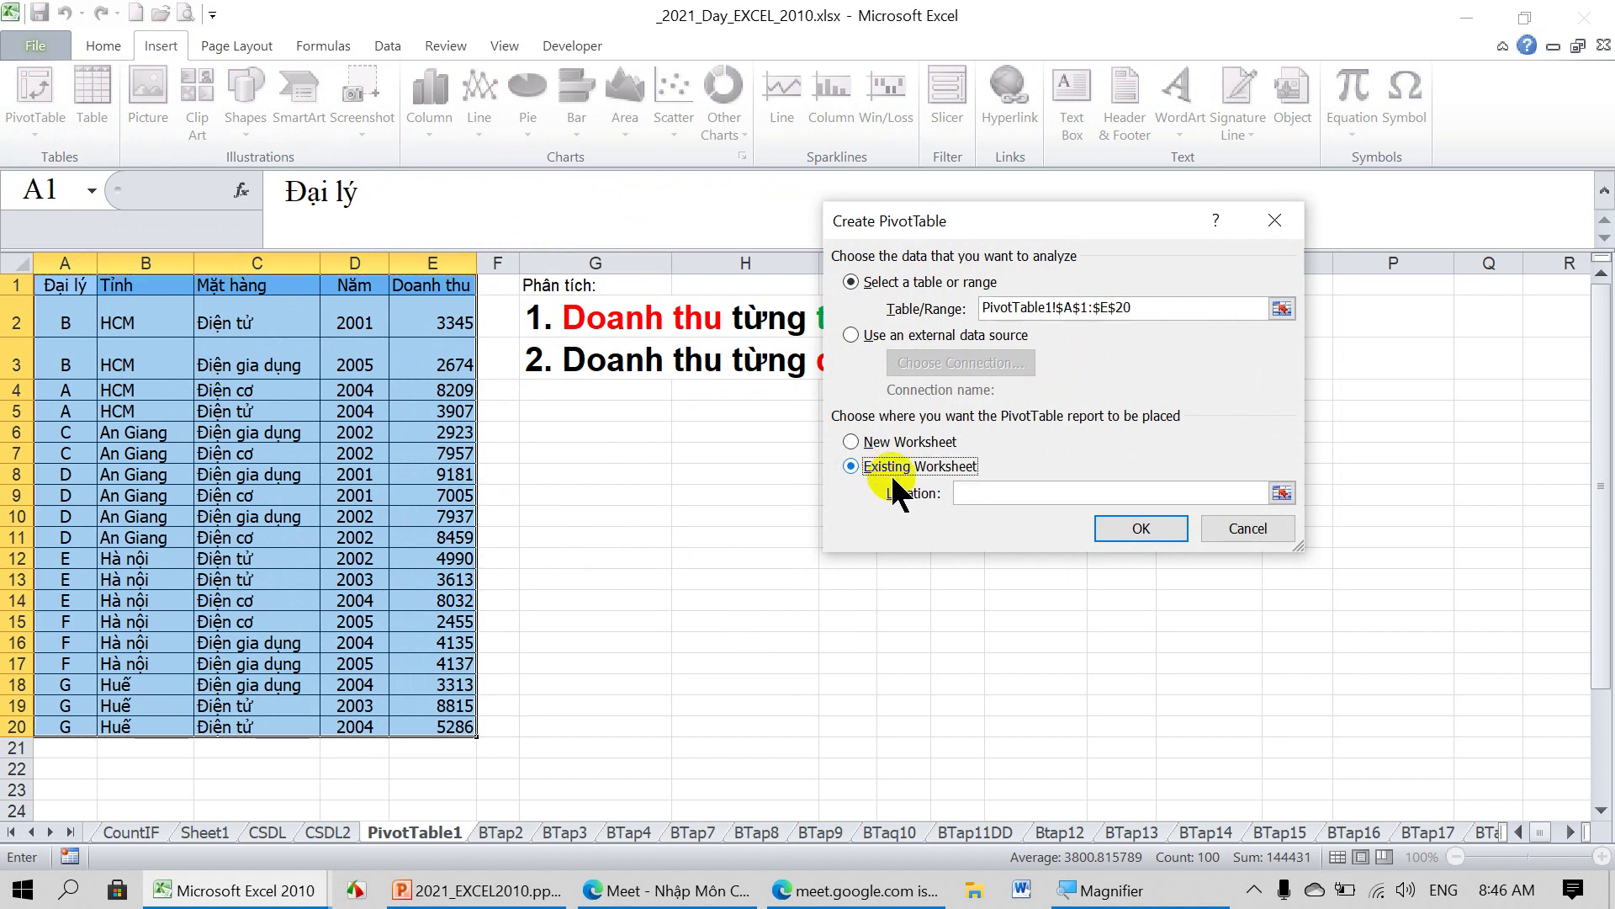
left_click(985, 490)
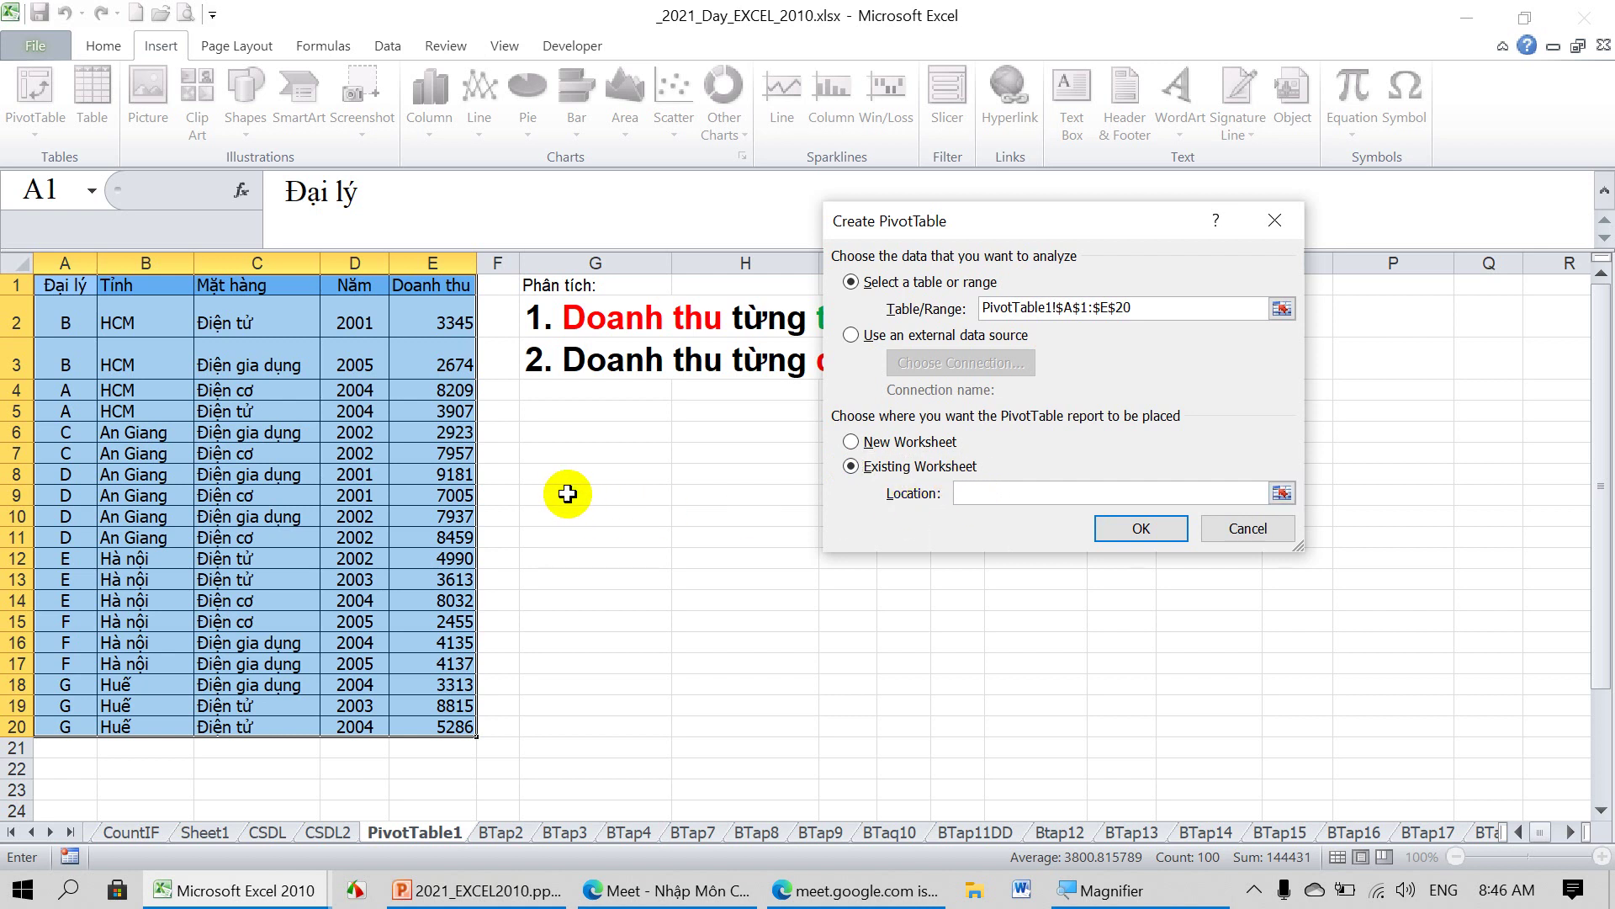
left_click(562, 495)
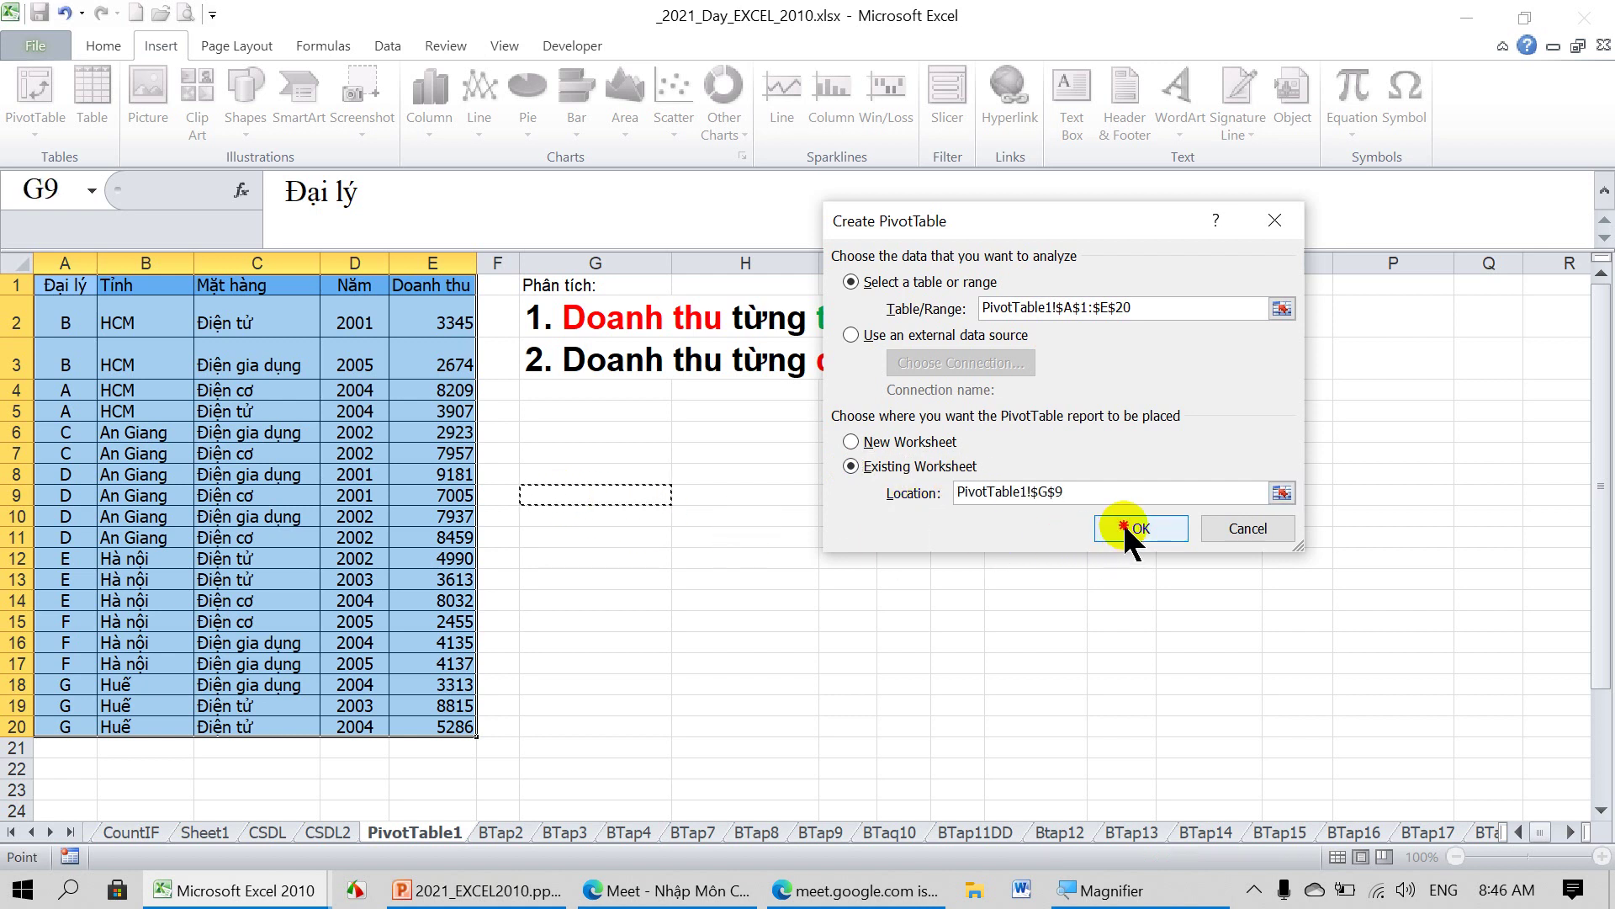
left_click(1138, 530)
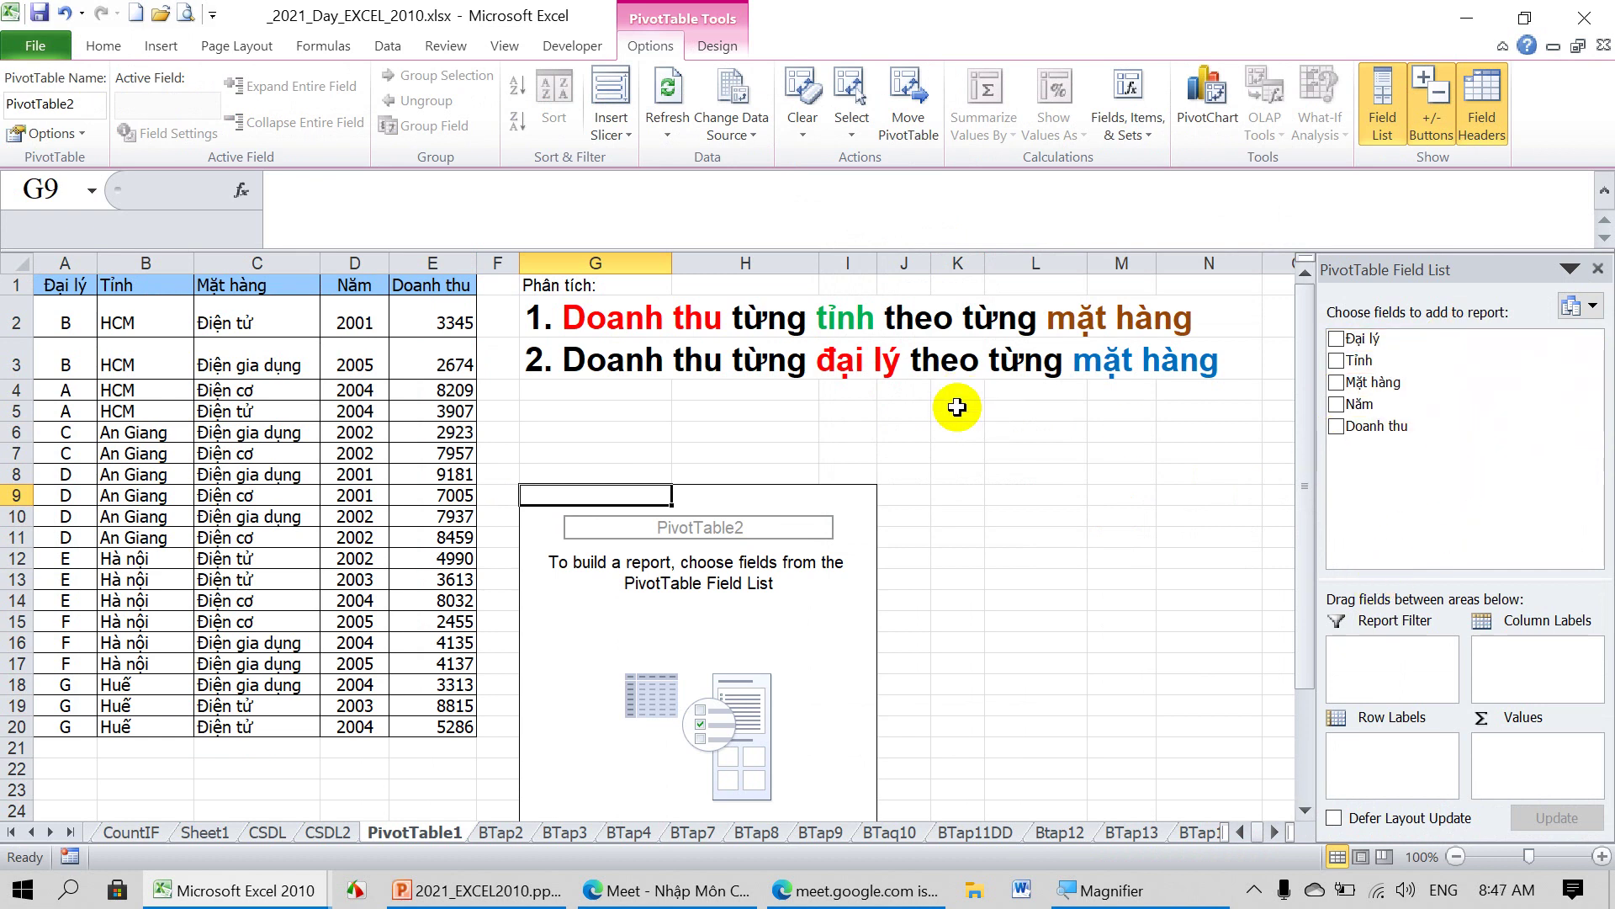
Add Doanh thu as summed values, with Đại lý as row labels and Mặt hàng as column labels.
left_click_drag(1383, 429, 1532, 749)
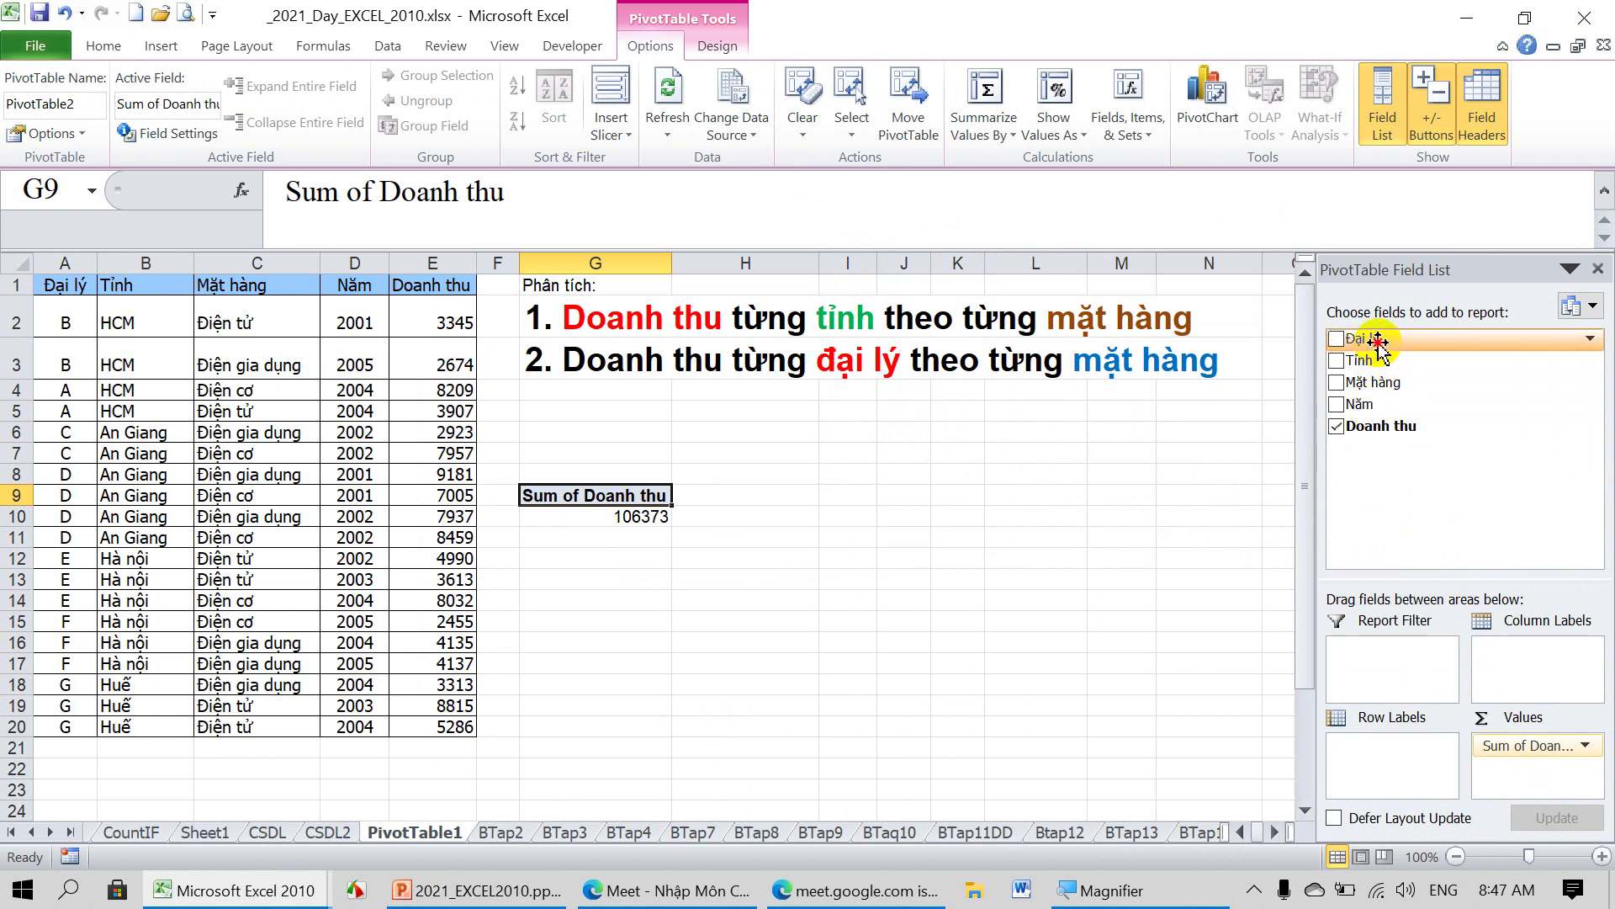
left_click_drag(1380, 341, 1531, 658)
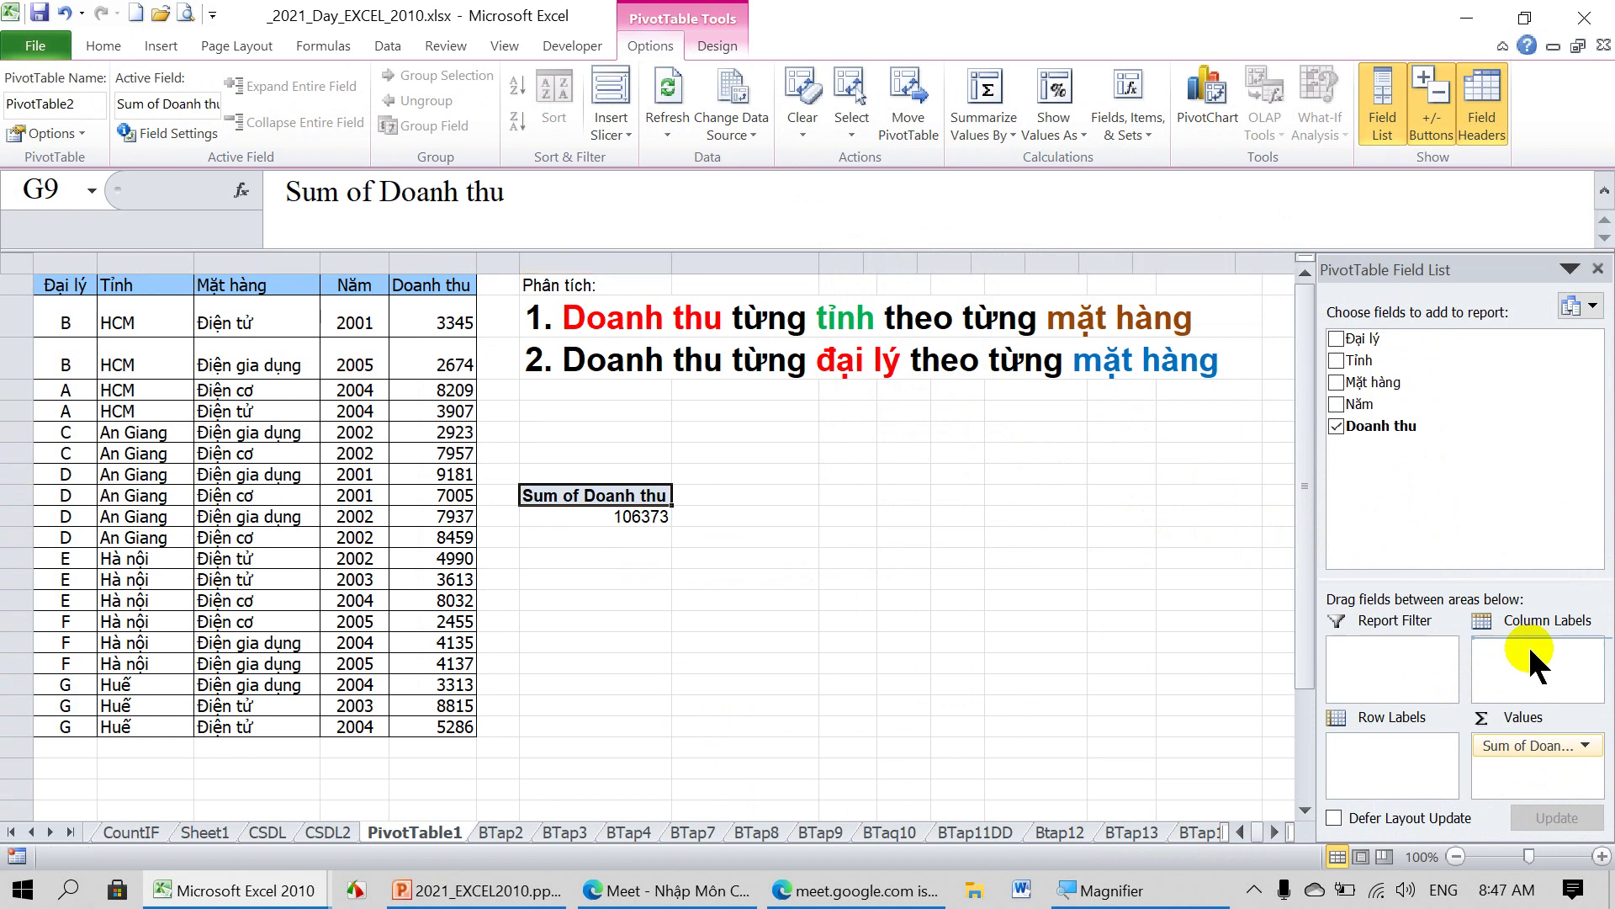
left_click_drag(1531, 658, 1536, 656)
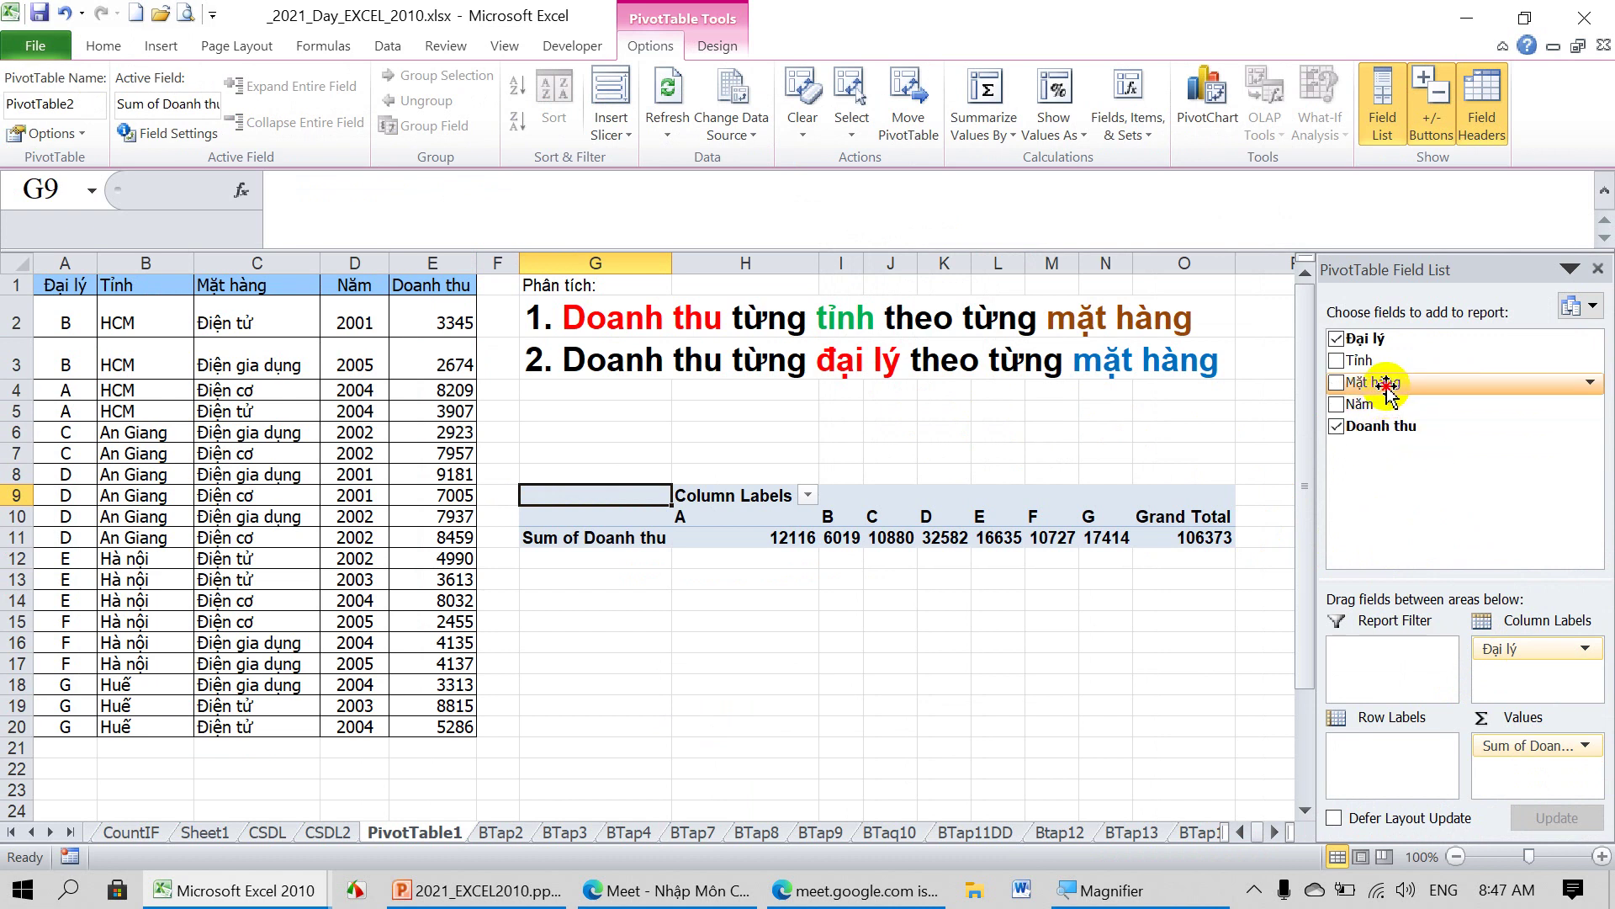
left_click_drag(1386, 387, 1411, 758)
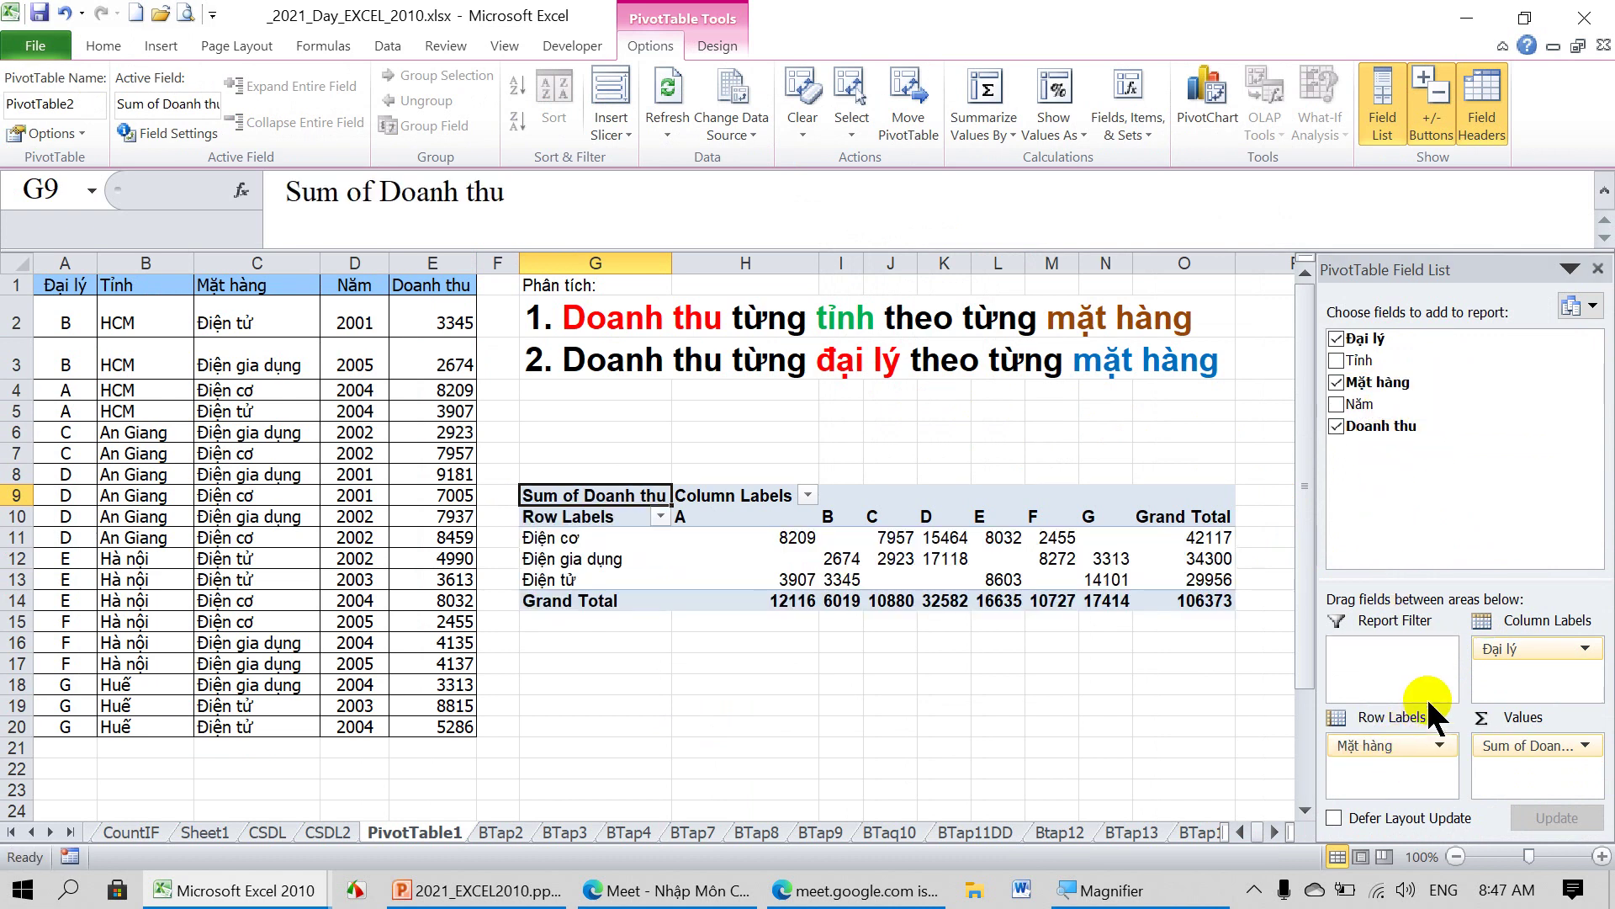
mouse_move(1388, 745)
left_mouse_down()
mouse_move(1482, 722)
mouse_move(1523, 673)
mouse_move(1396, 758)
left_mouse_up()
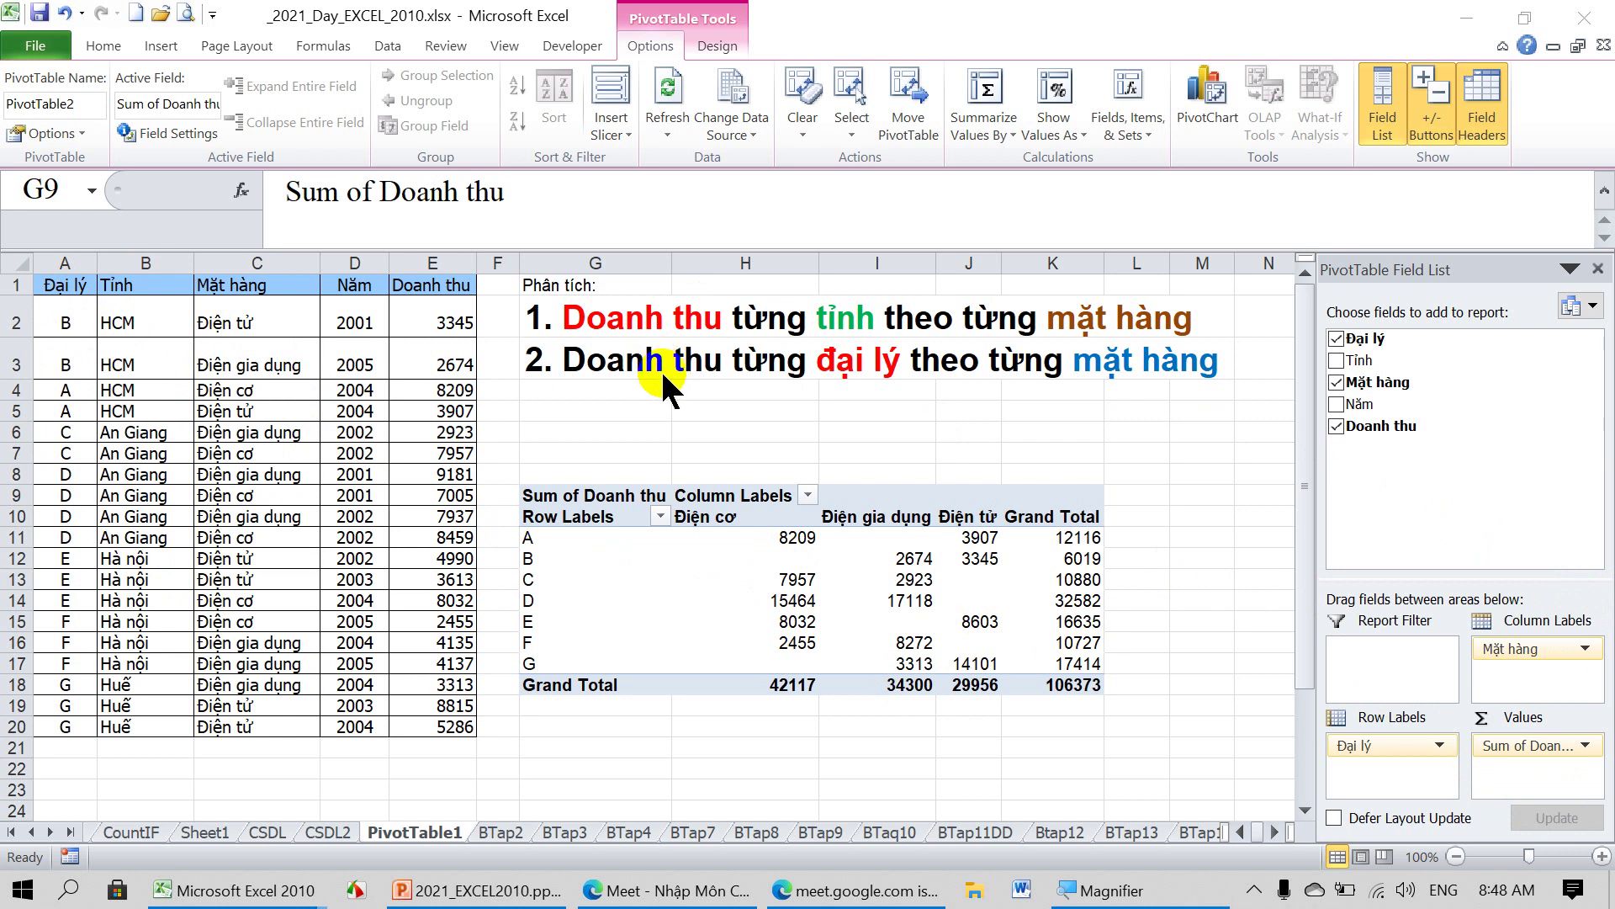
left_click(1521, 753)
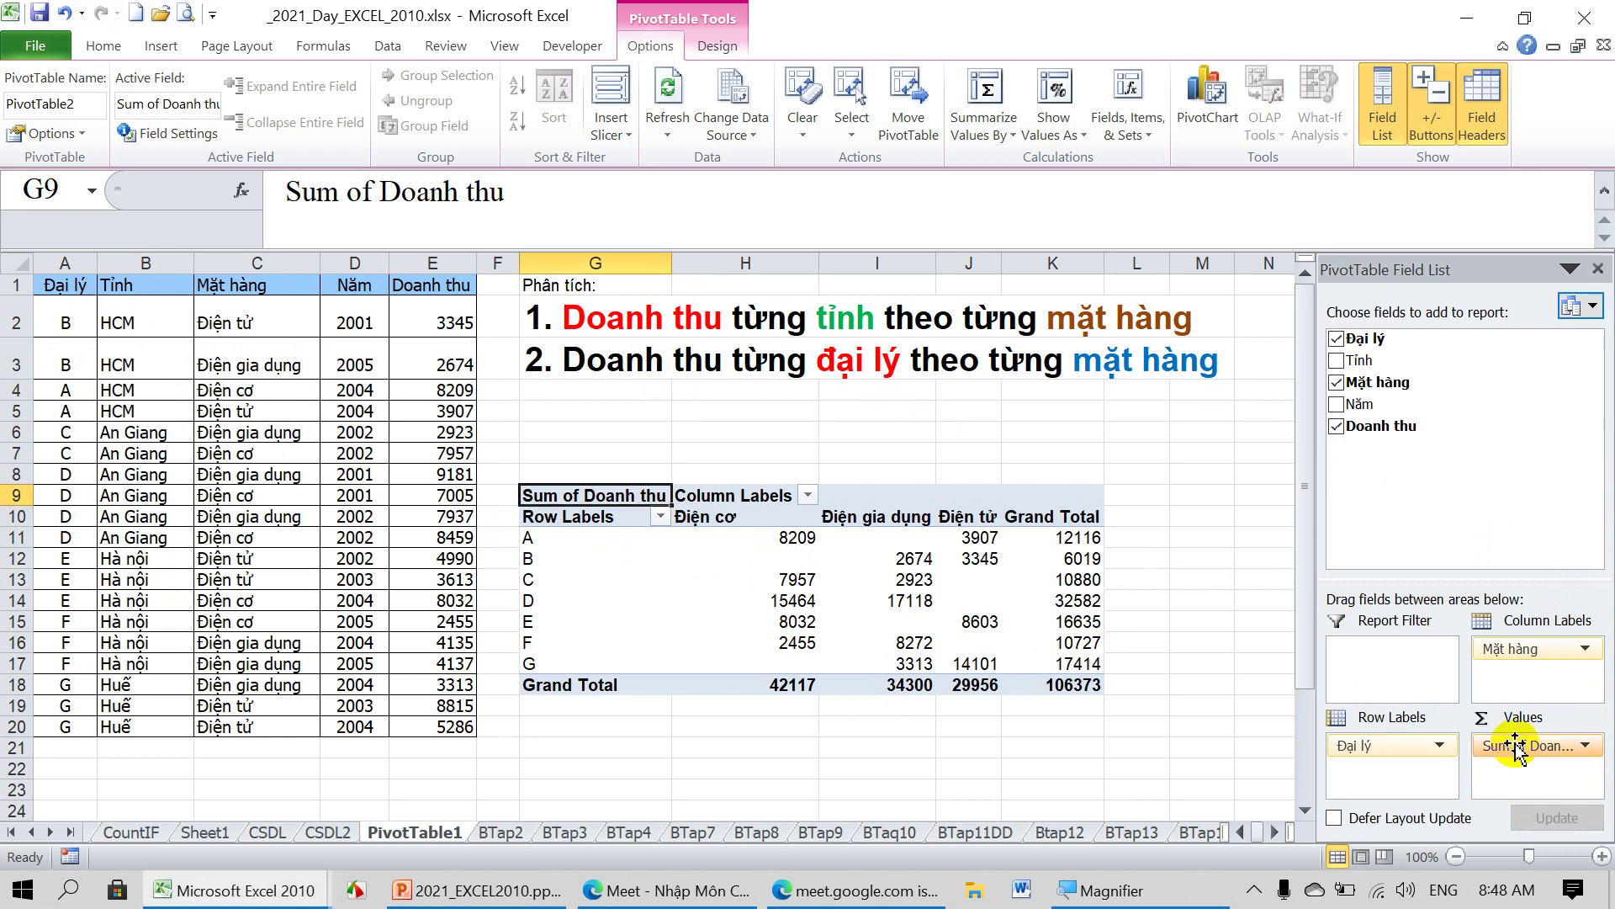
left_click(1583, 746)
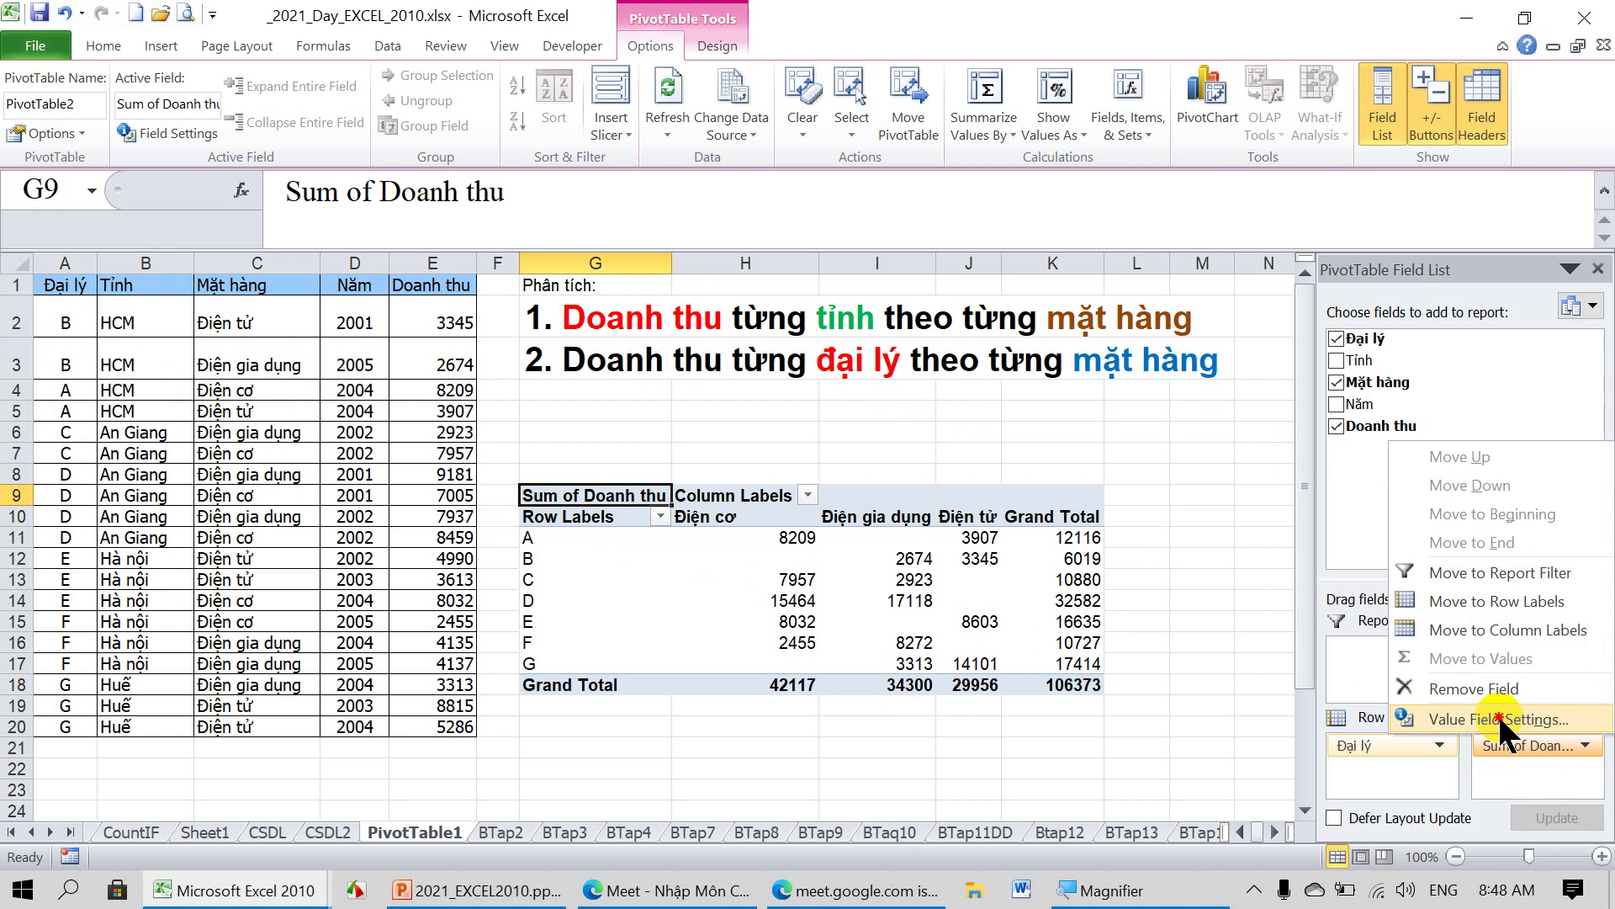
left_click(1497, 718)
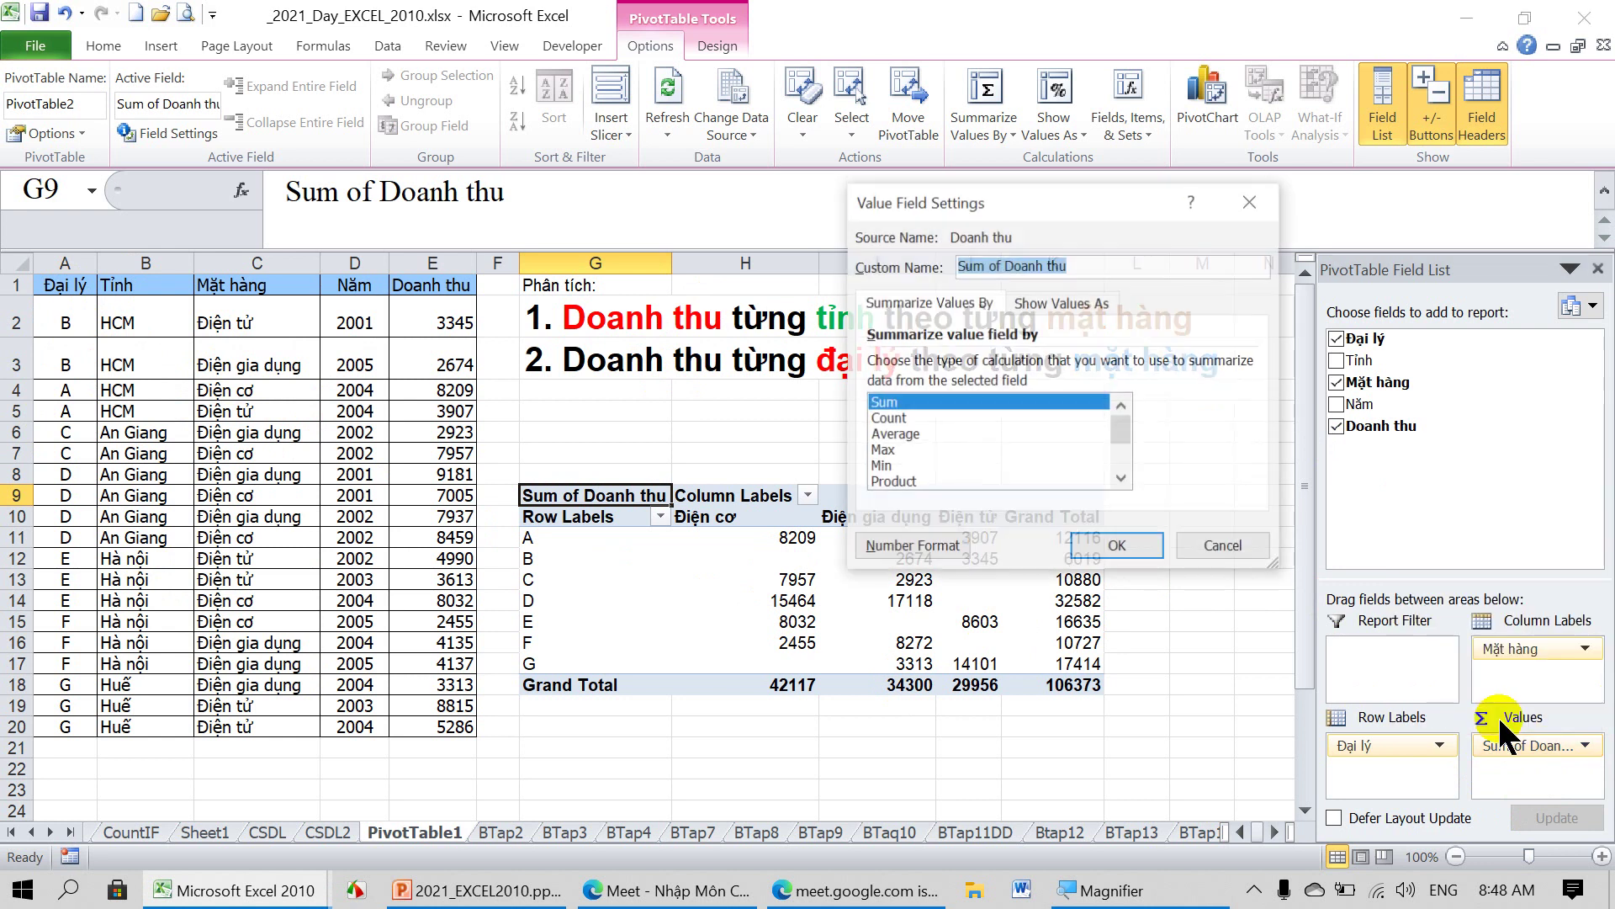
left_click(1224, 547)
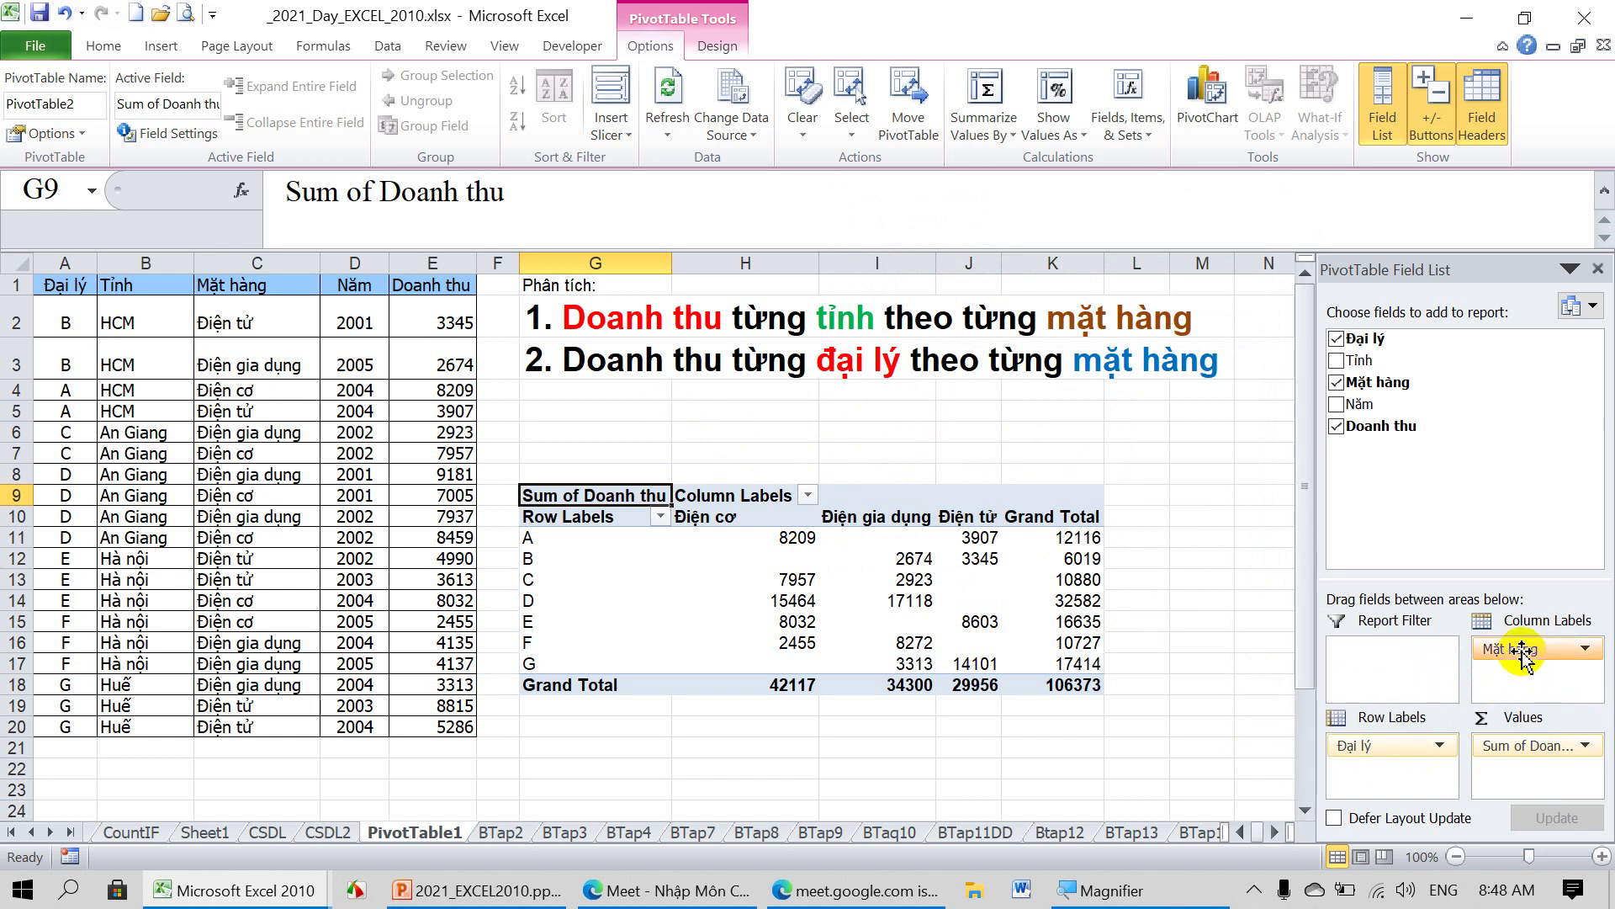
Try breaking the pivot down by year (Năm) in rows and province (Tỉnh) under products.
left_click_drag(1523, 652, 991, 784)
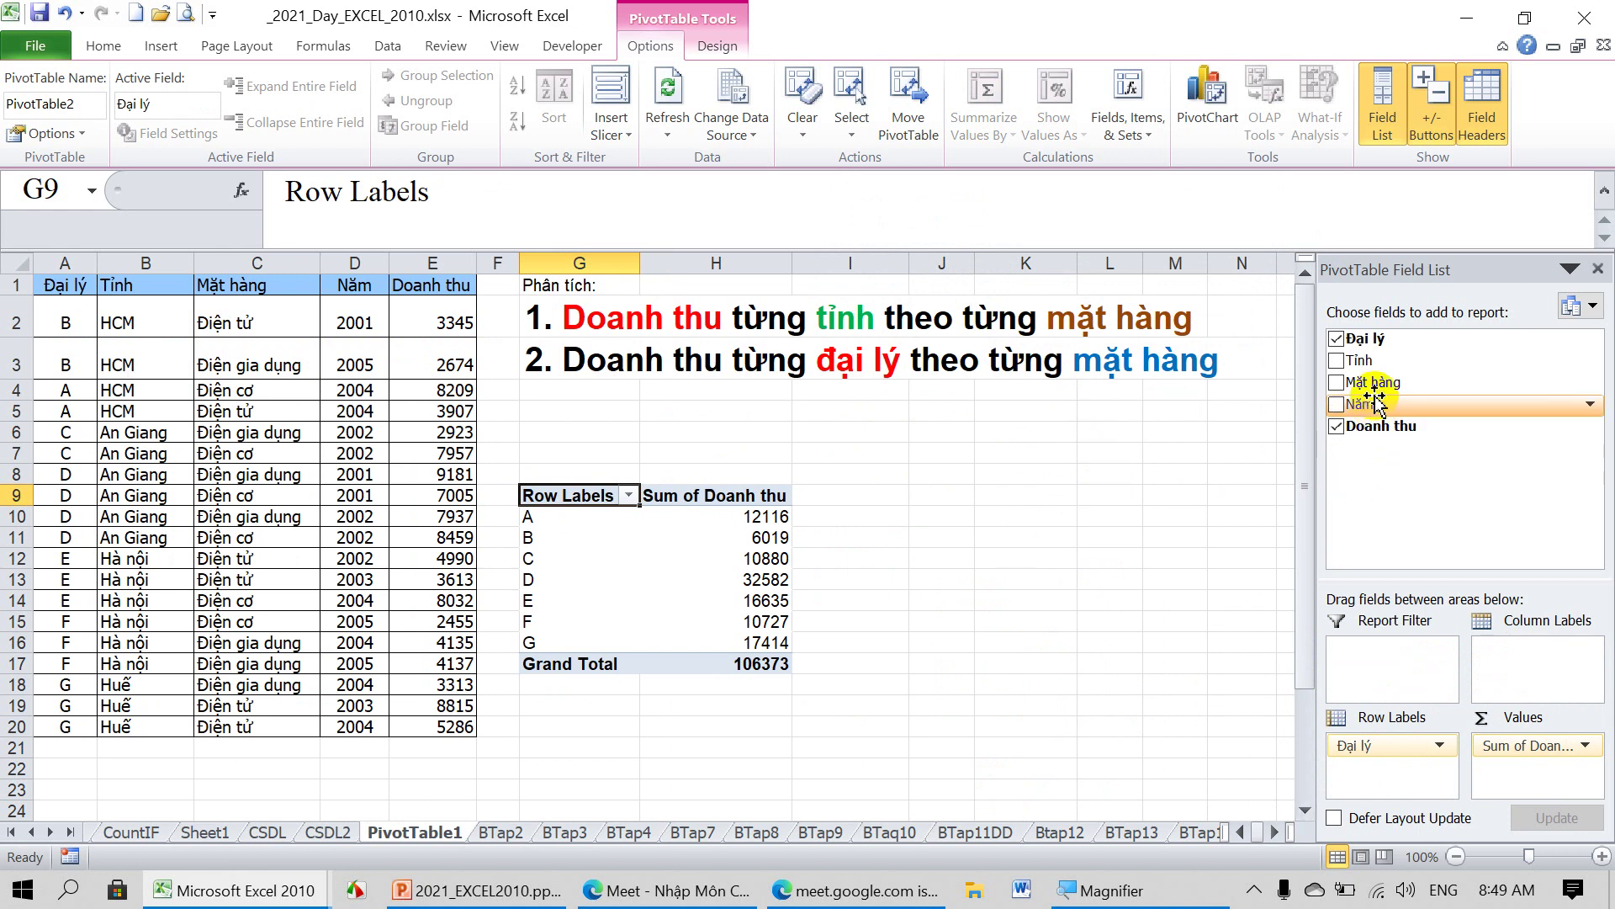
left_click_drag(1374, 387, 1506, 661)
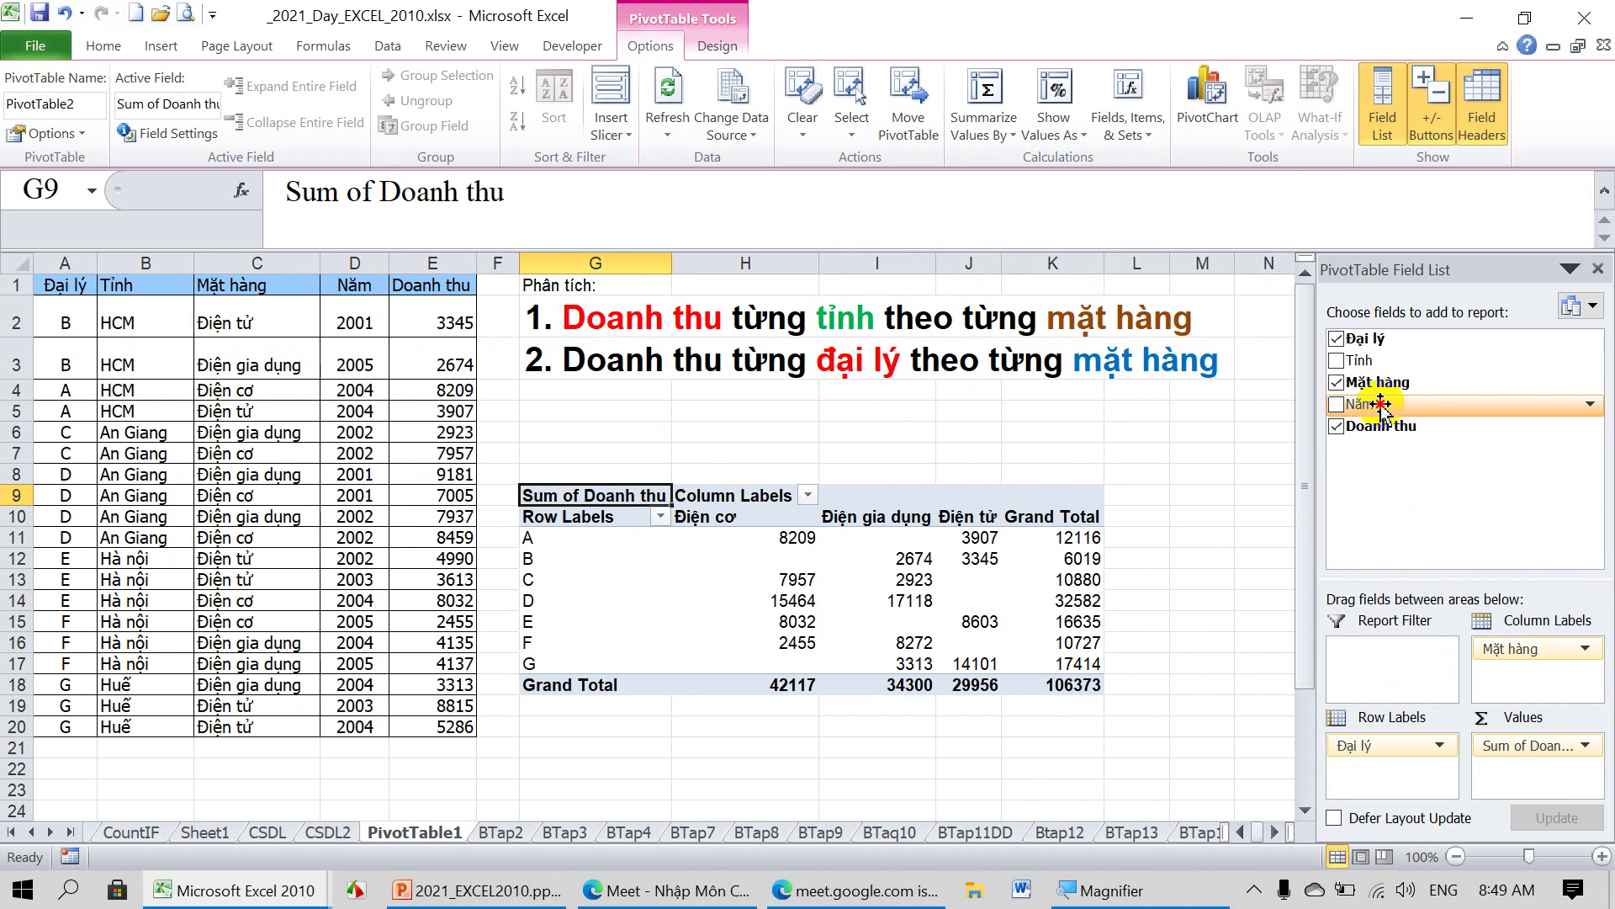
left_click_drag(1380, 404, 1363, 770)
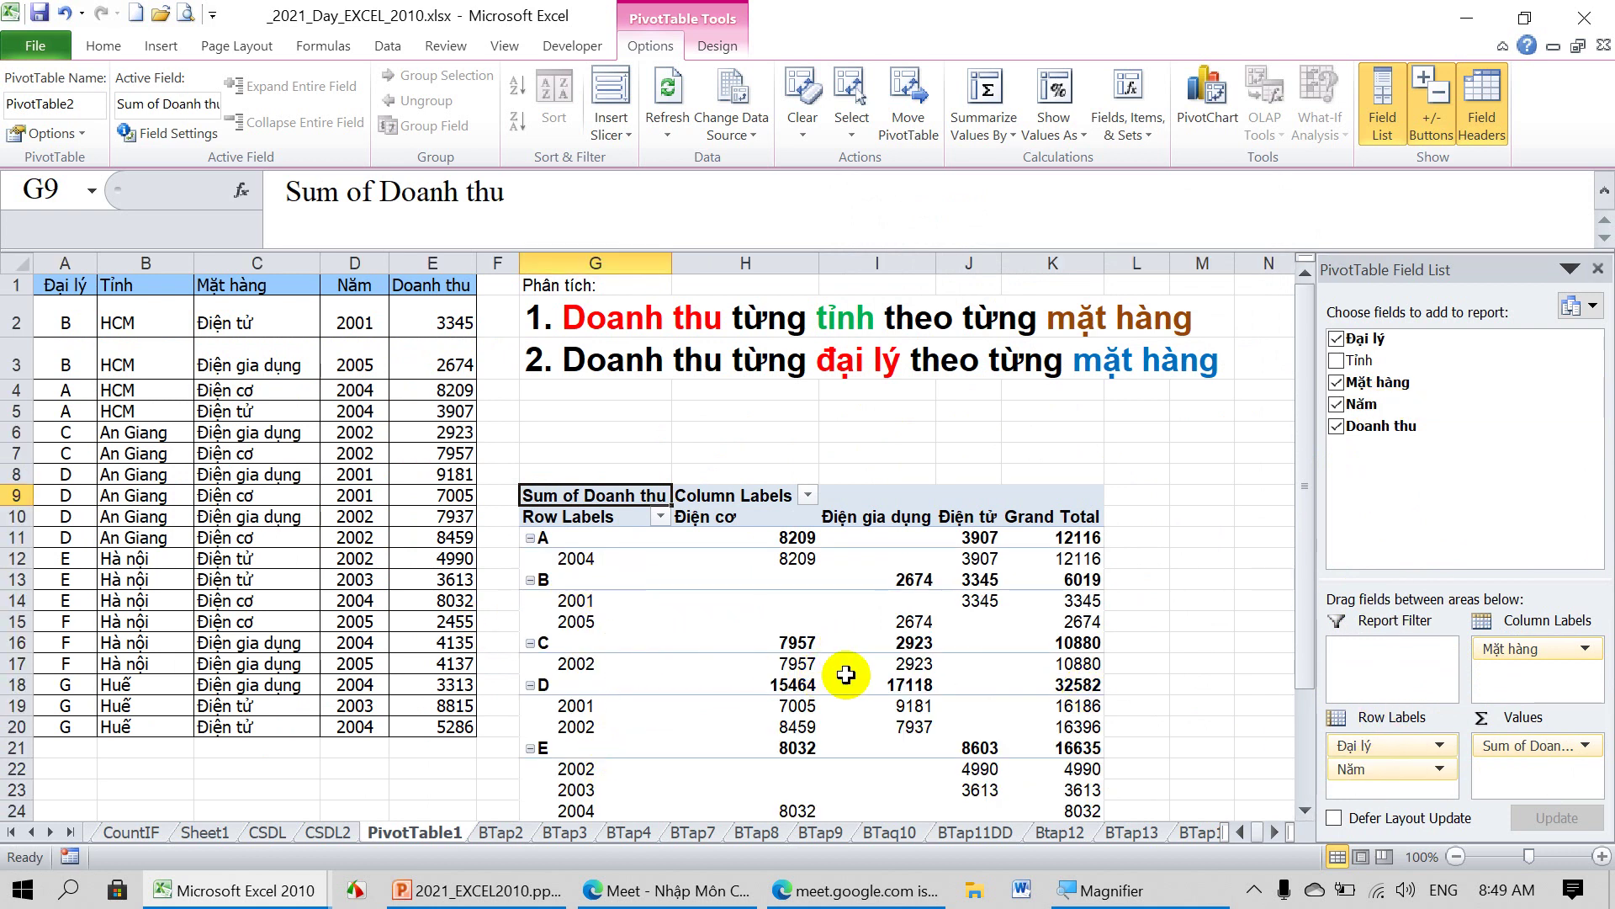
left_click_drag(1397, 364, 1499, 673)
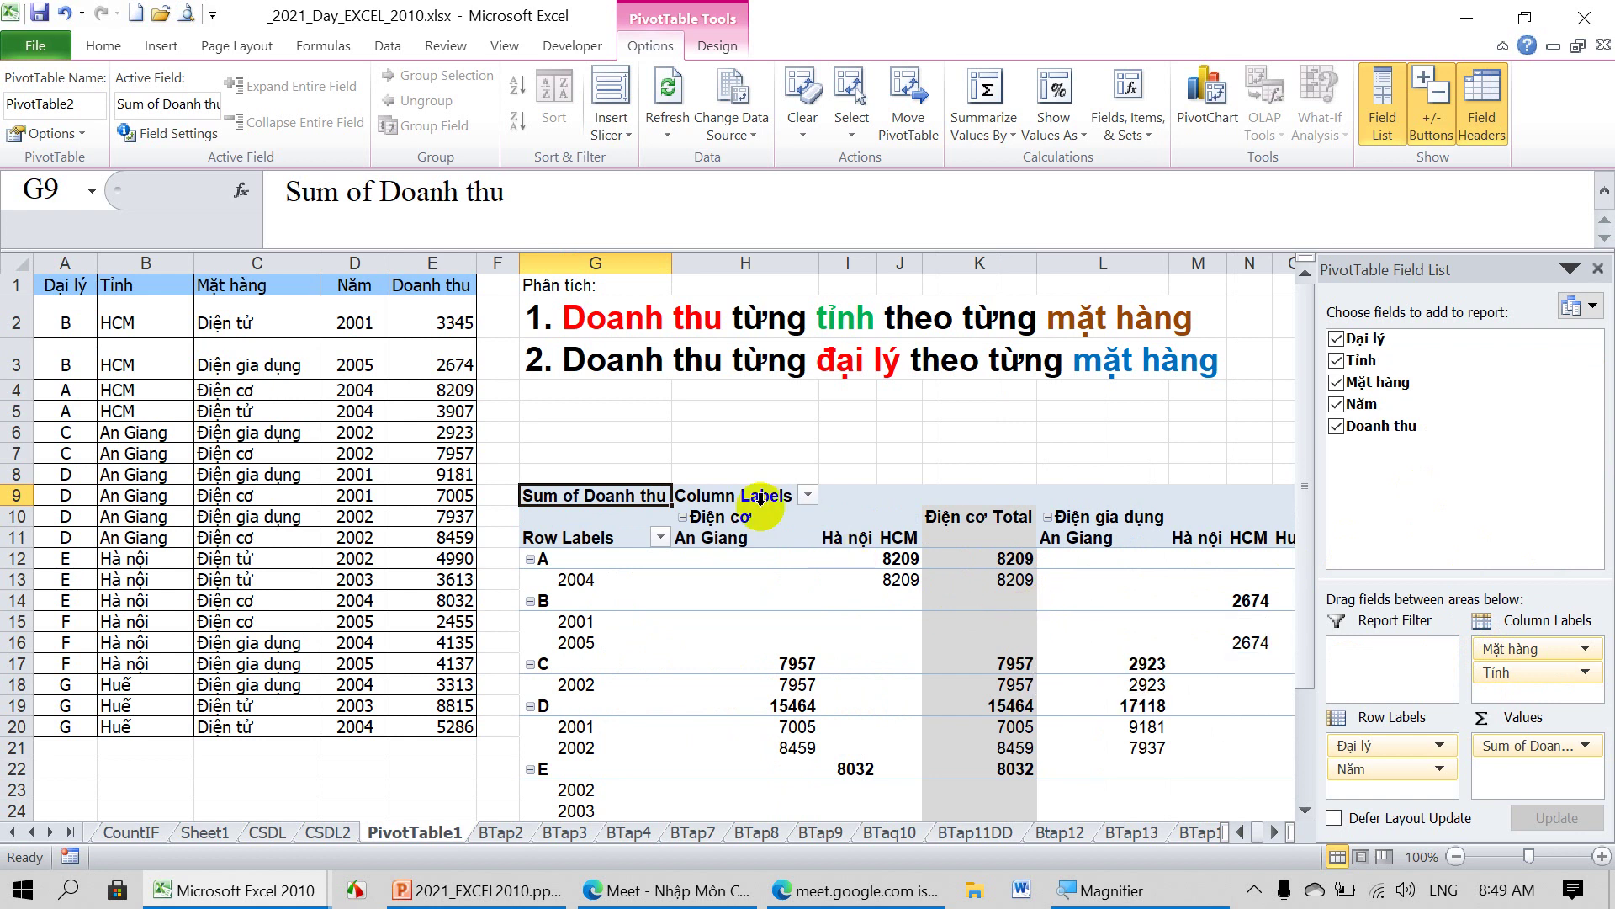
left_click(740, 517)
left_click(747, 542)
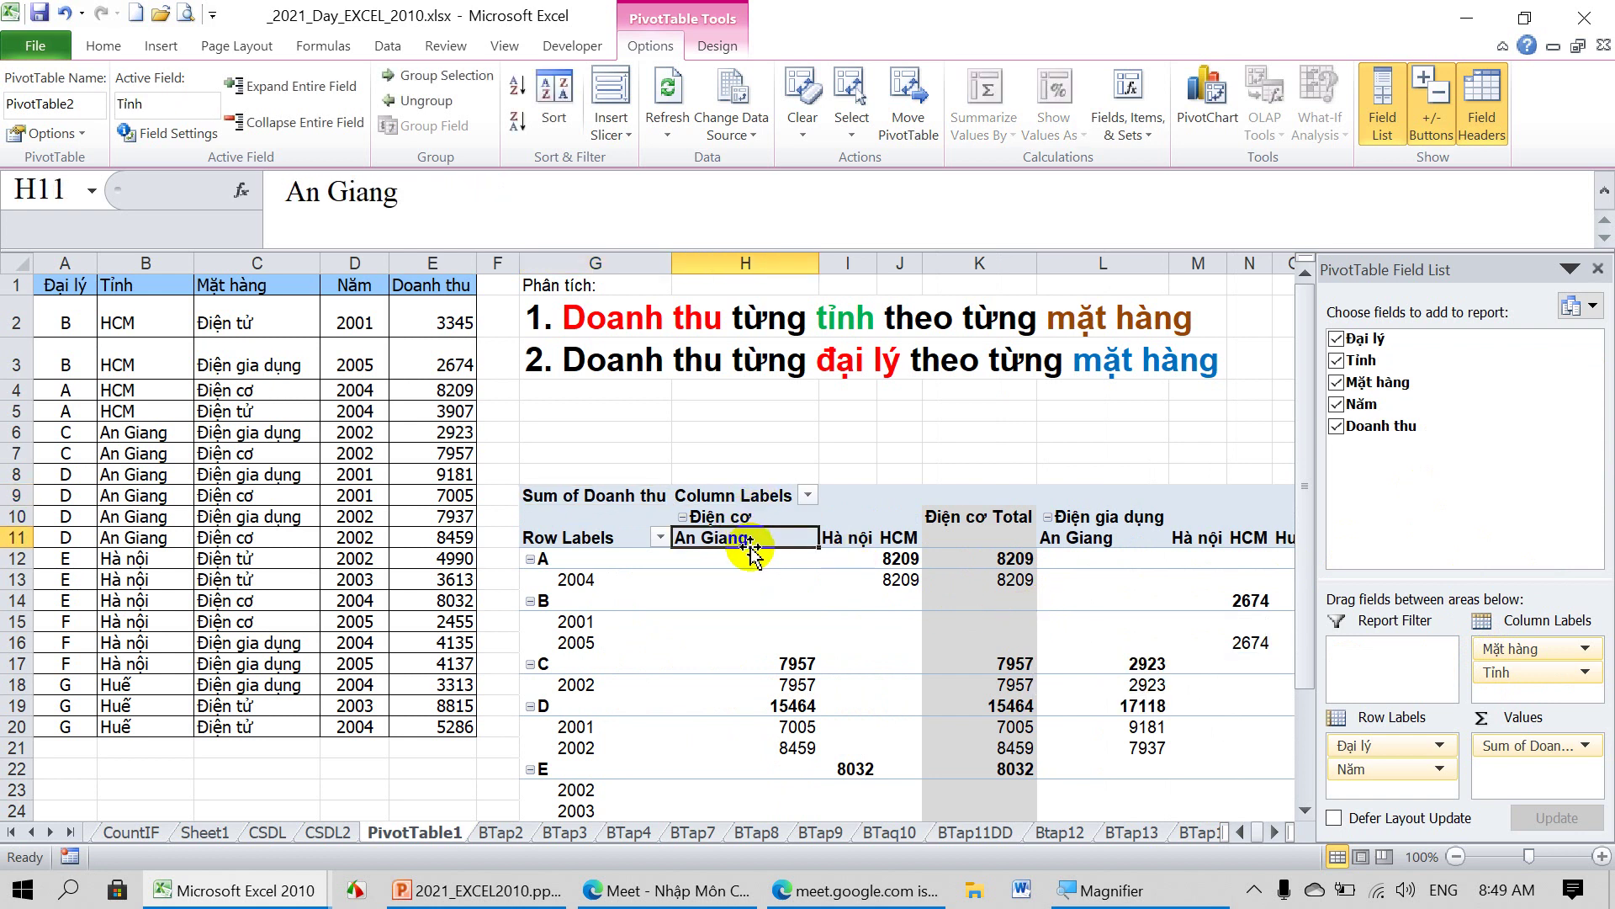
Remove the Tỉnh and Năm fields again, leaving only agents by products.
left_click_drag(1538, 678, 1149, 803)
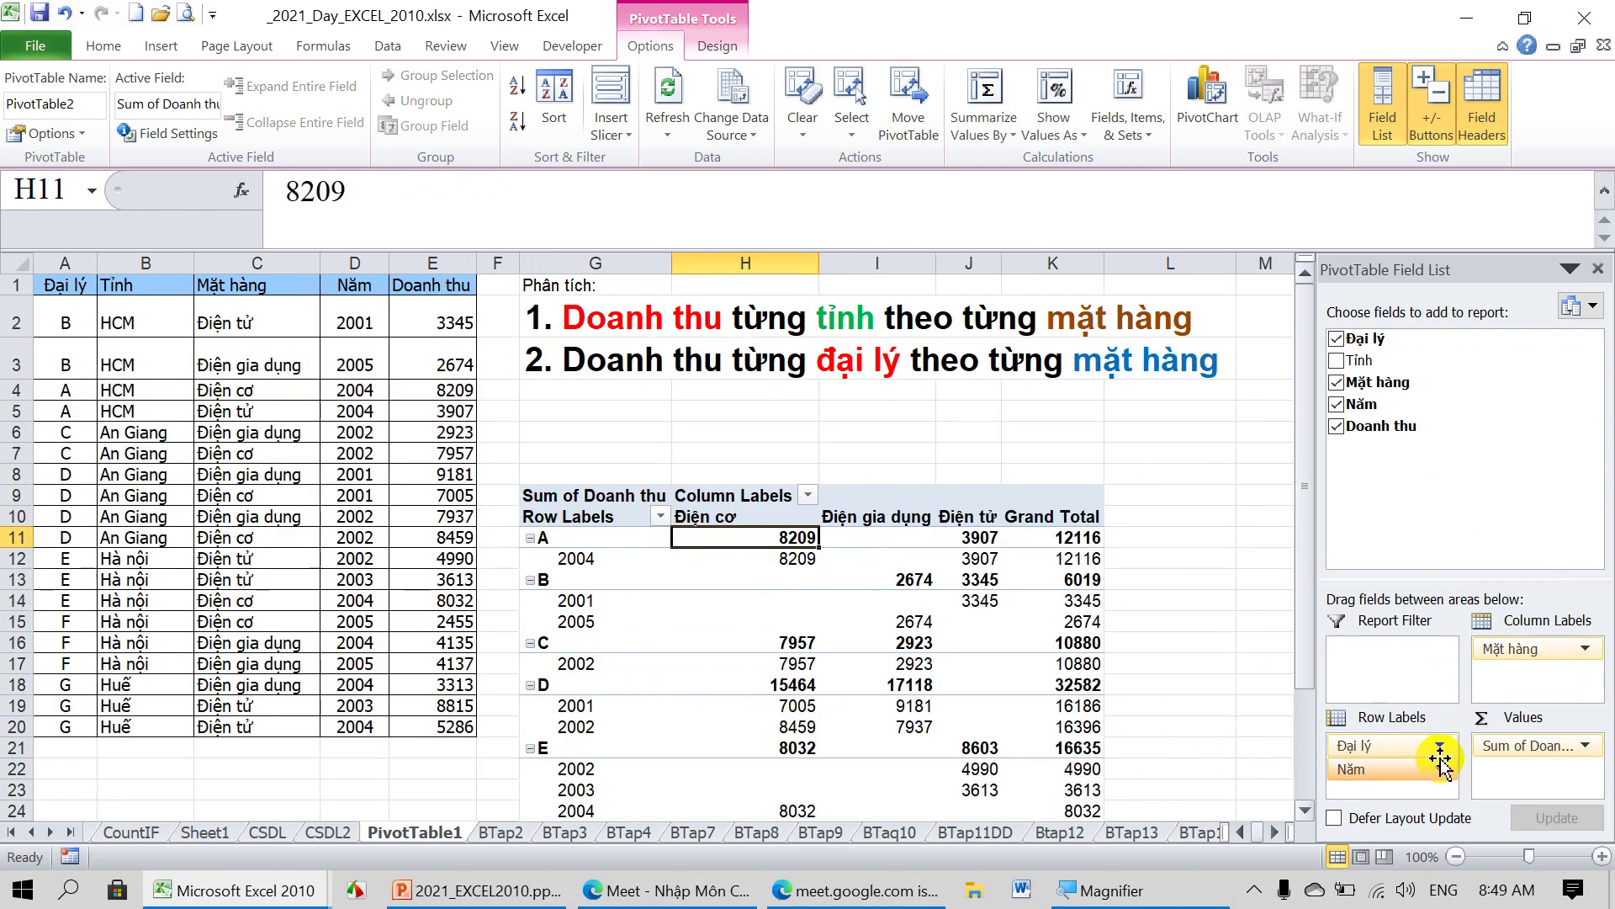
left_click_drag(1400, 781, 1271, 786)
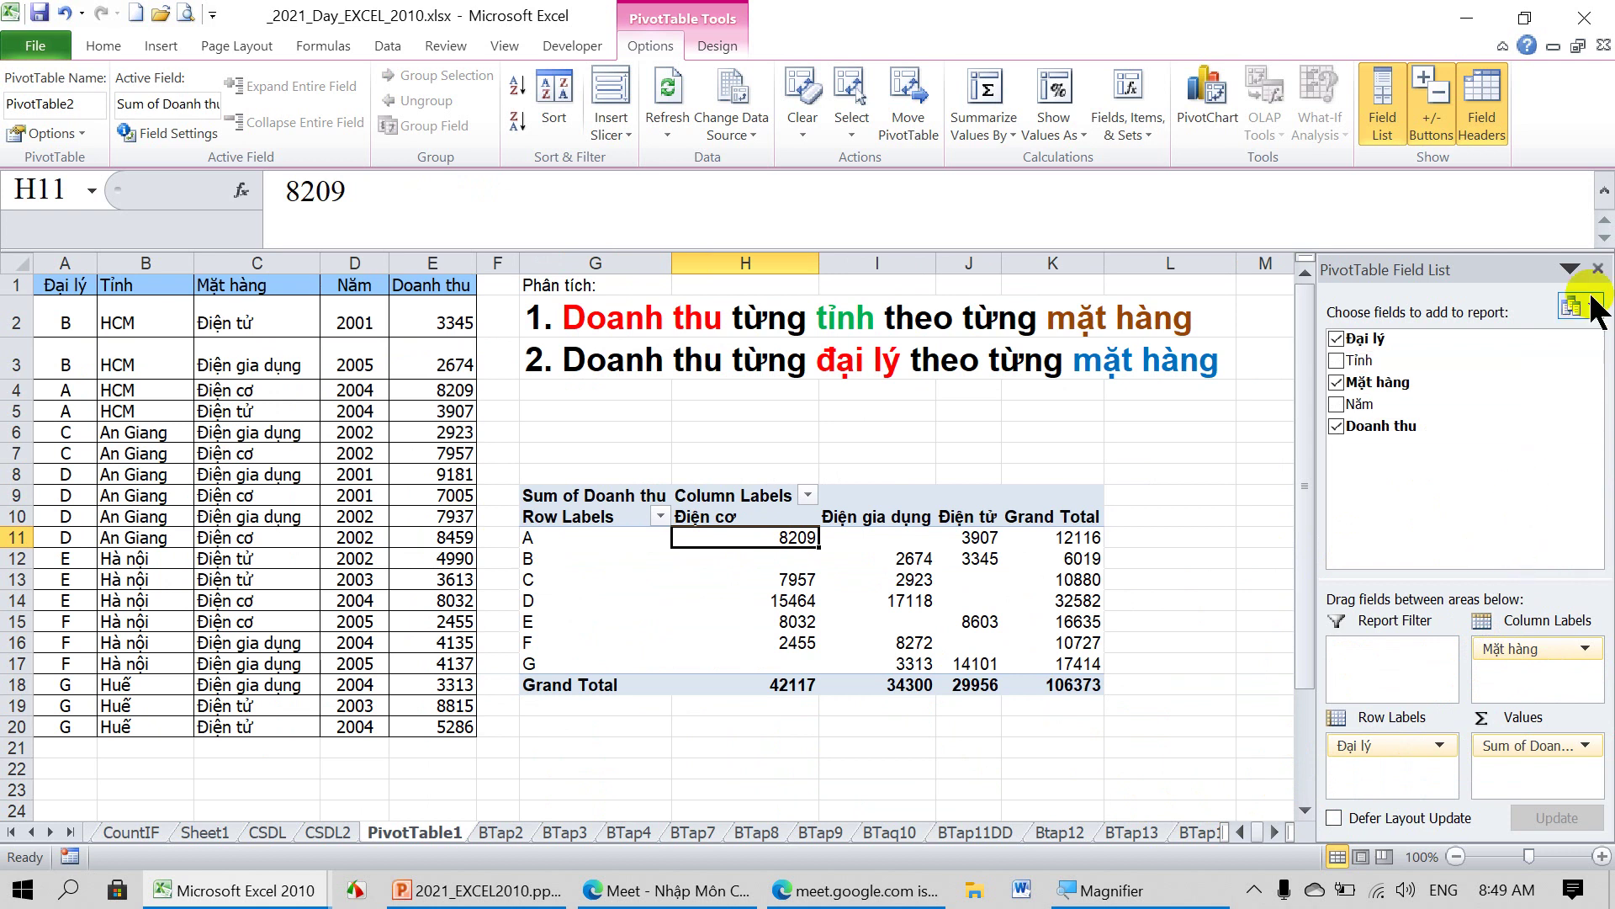
left_click(1585, 648)
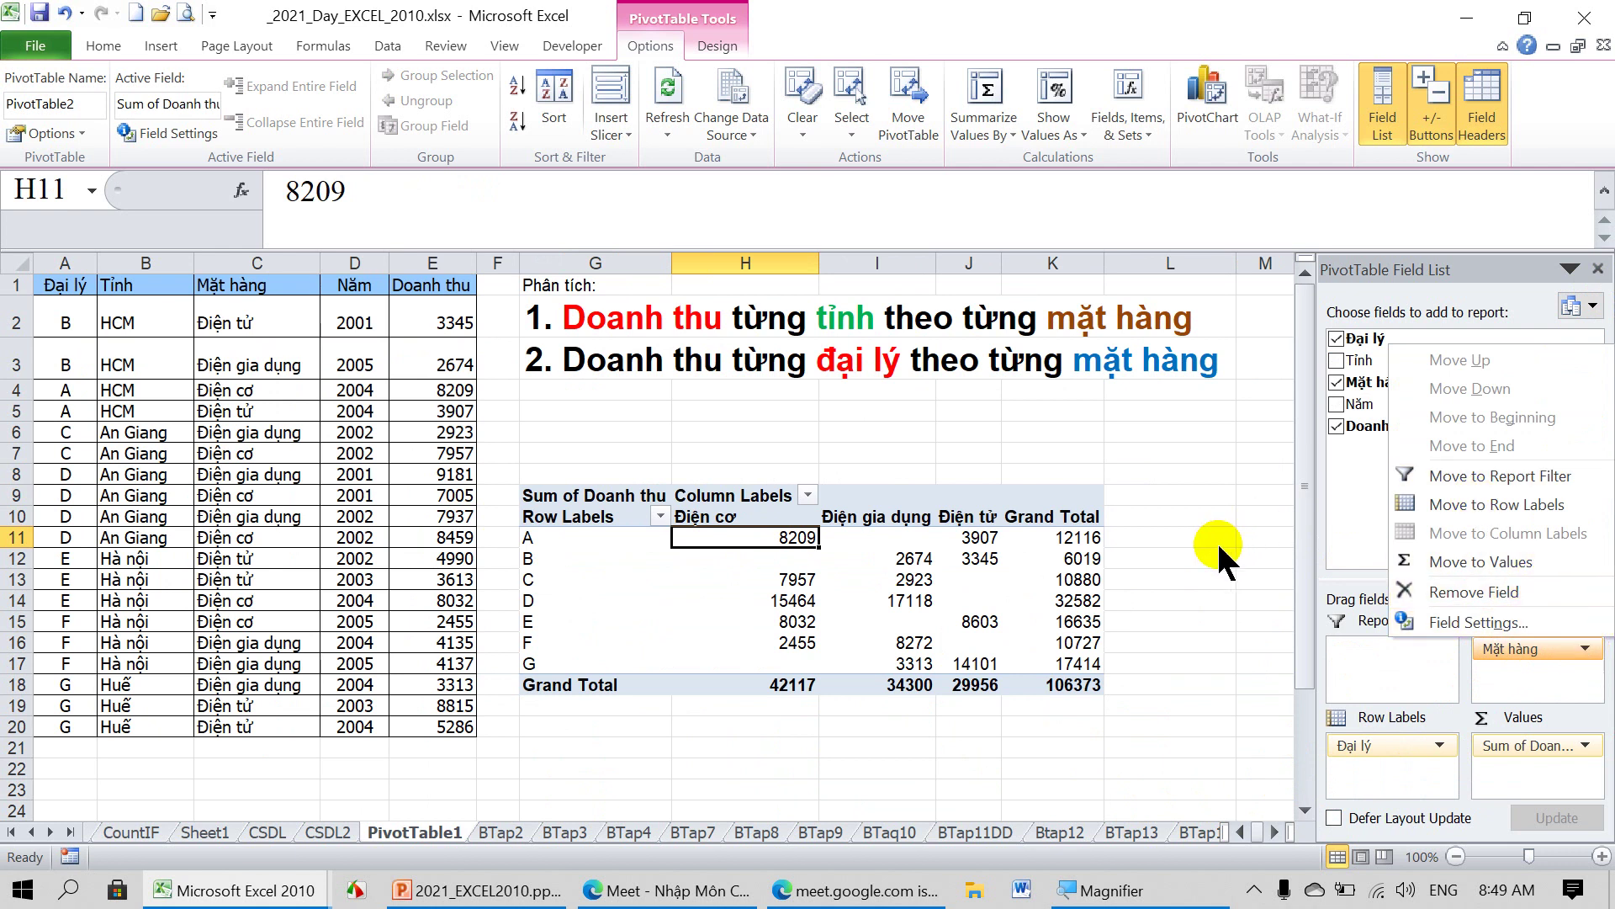
left_click(1156, 593)
left_click(1425, 497)
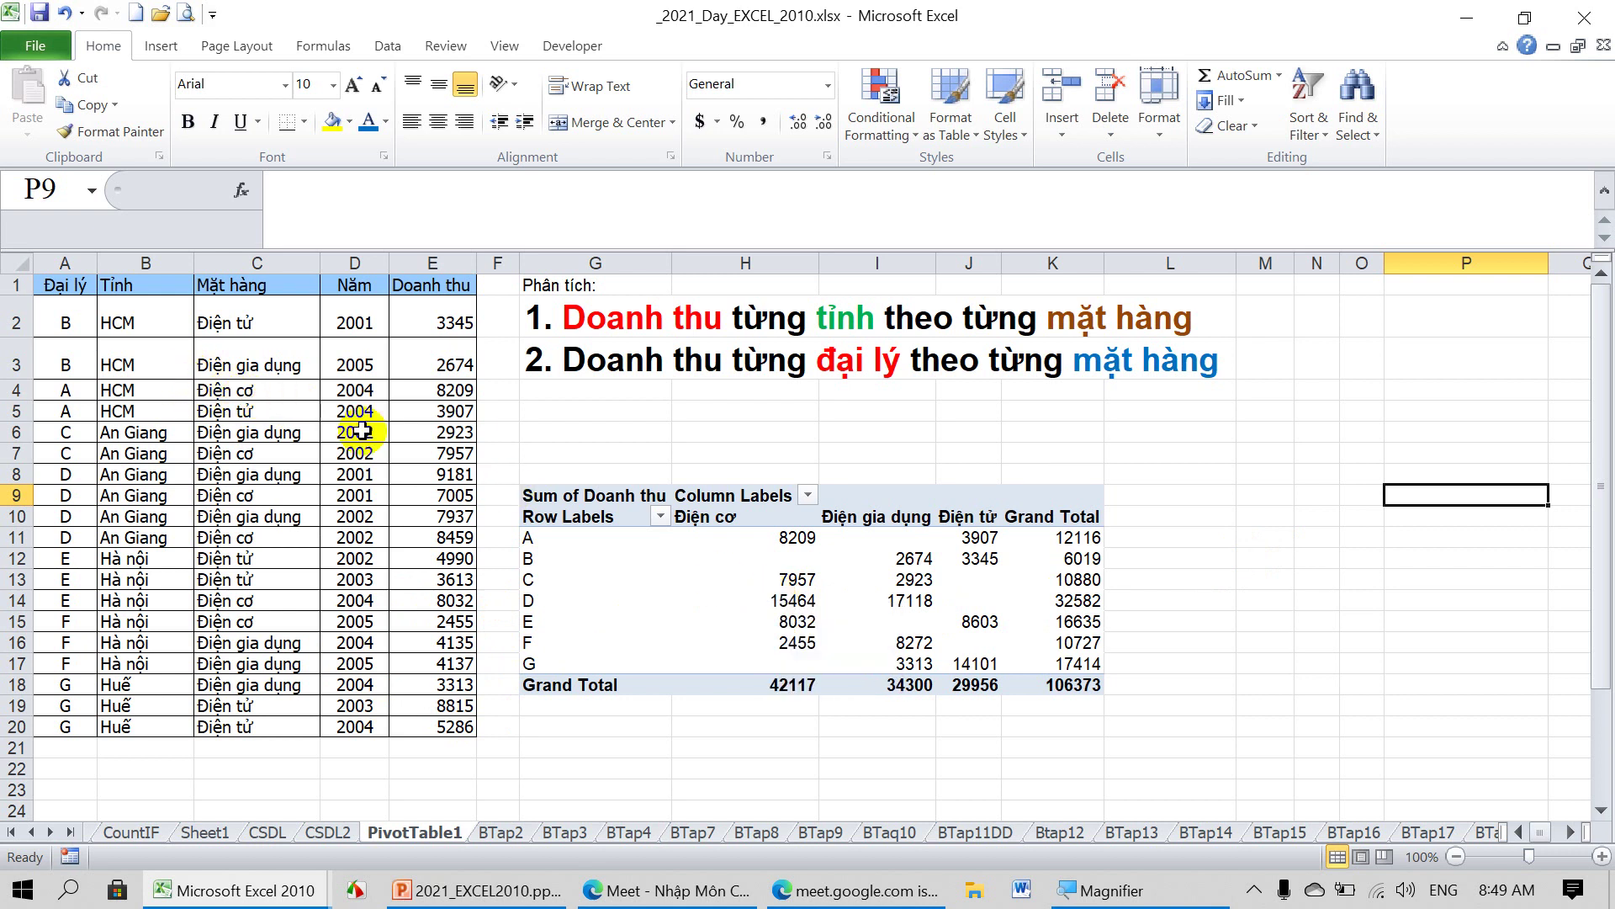
Change agent A's Điện cơ revenue in E4 to 10000.
left_click(86, 393)
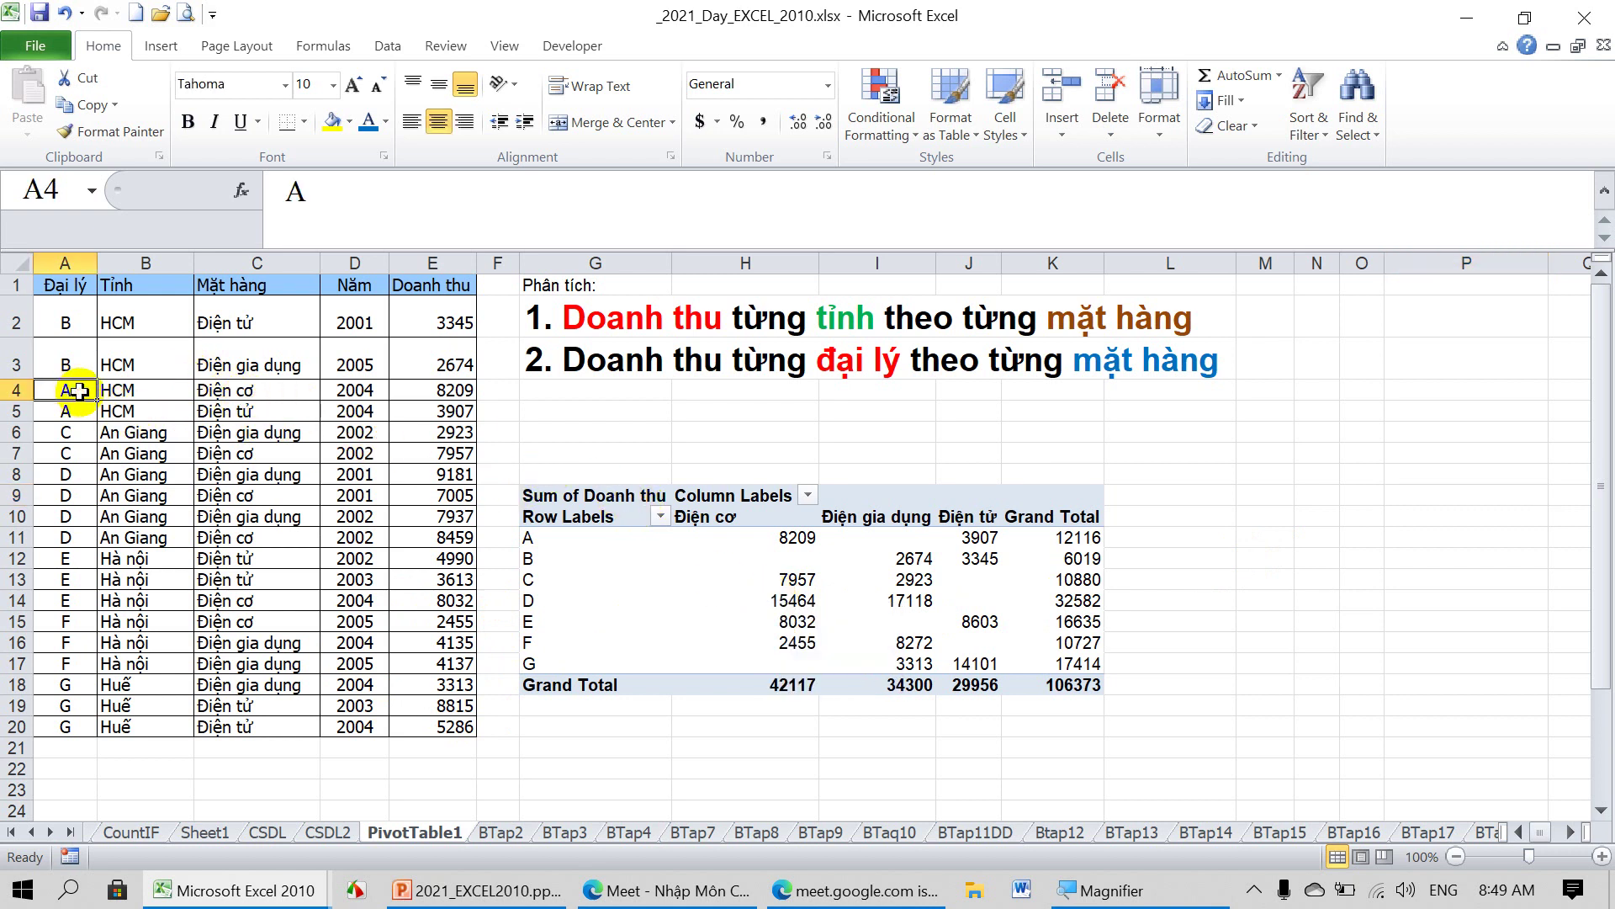
left_click(438, 392)
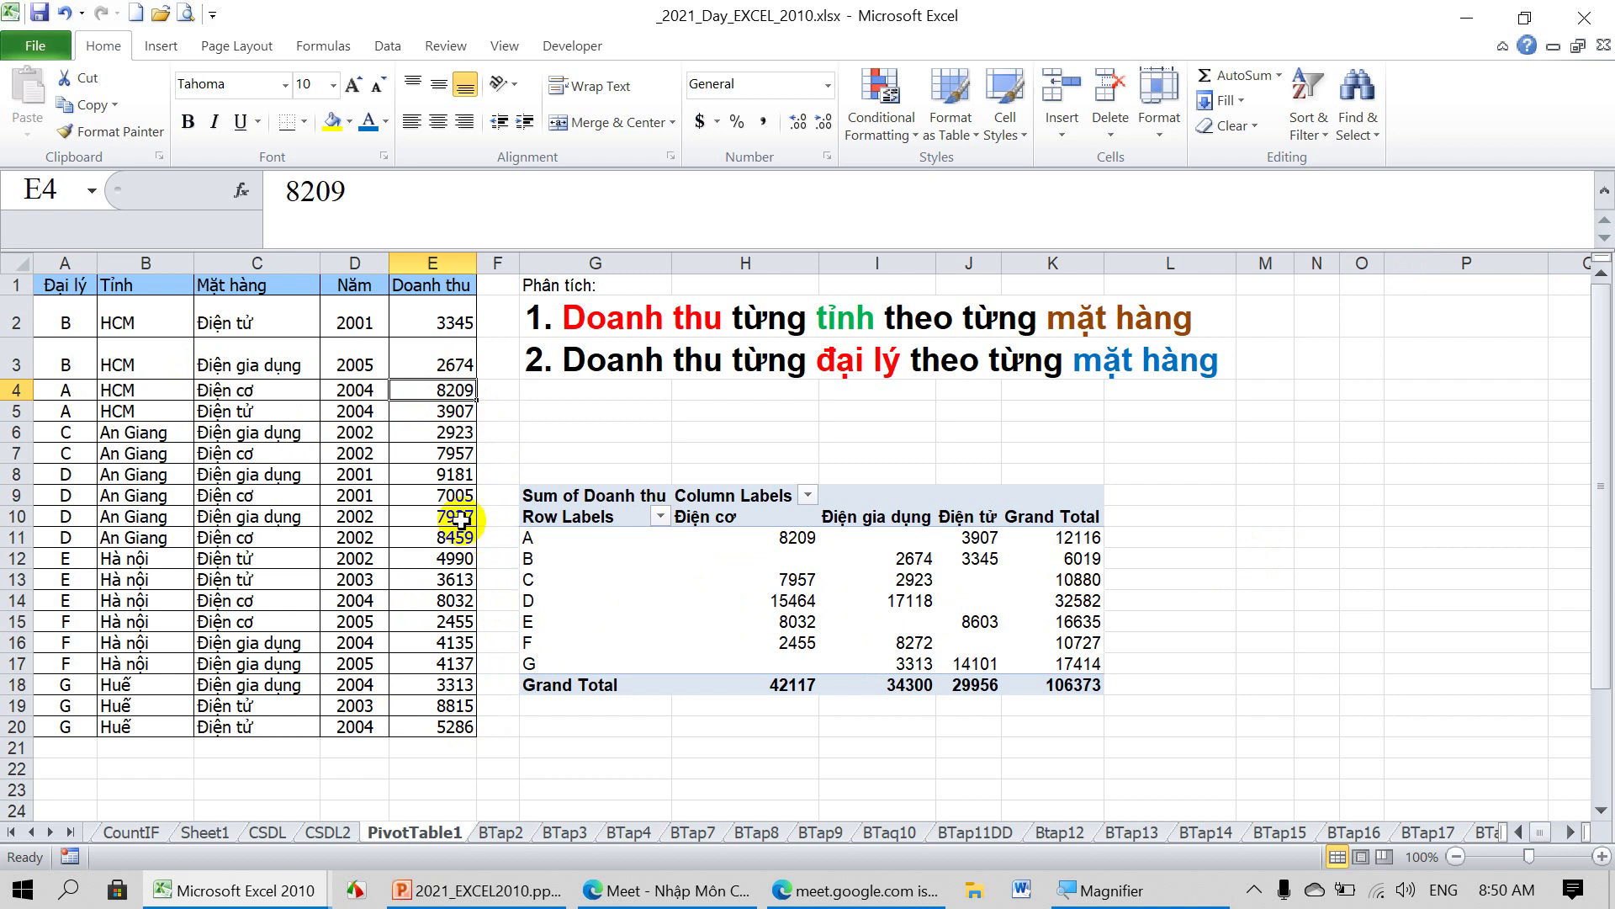
type("10000")
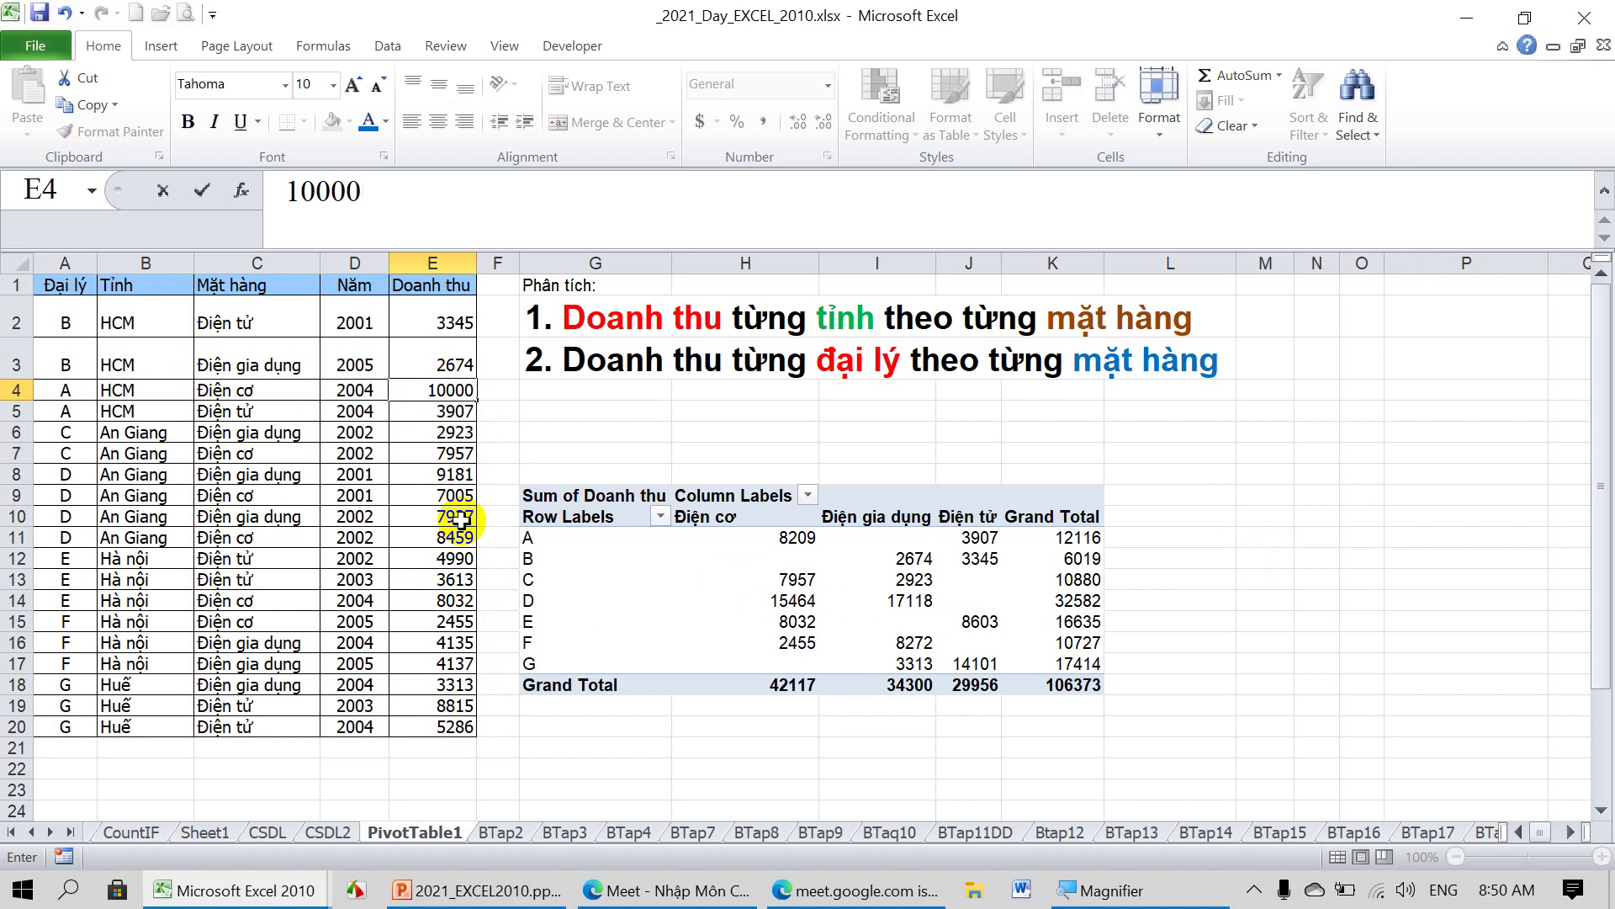
key("Return")
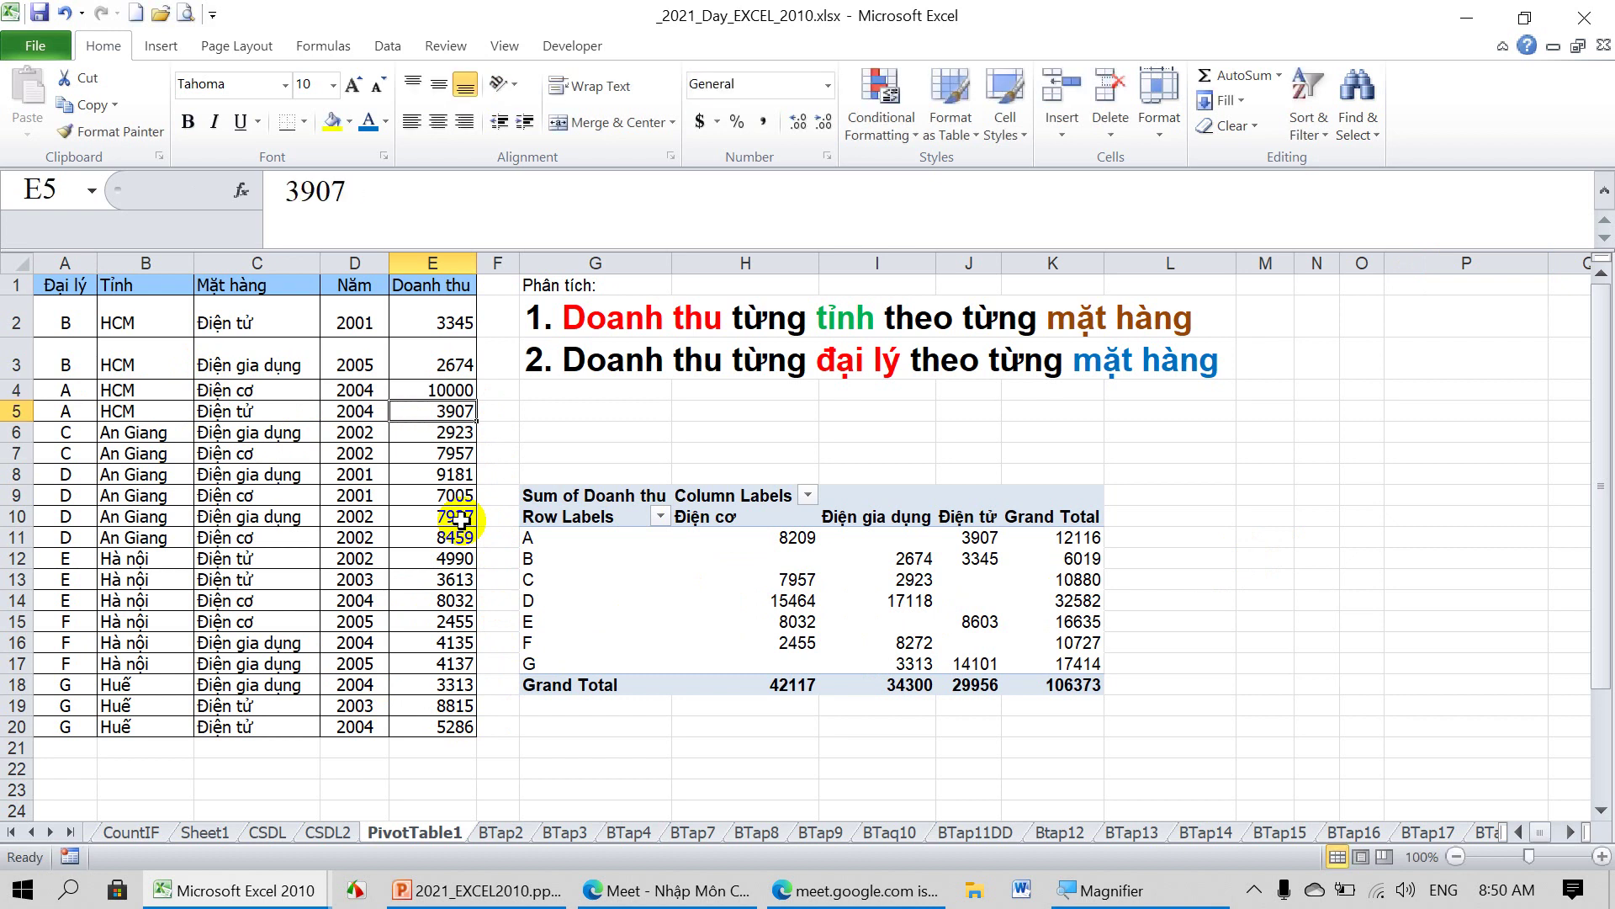
Refresh the PivotTable so the Grand Total updates to 108164.
left_click(761, 599)
left_click(803, 543)
mouse_move(782, 536)
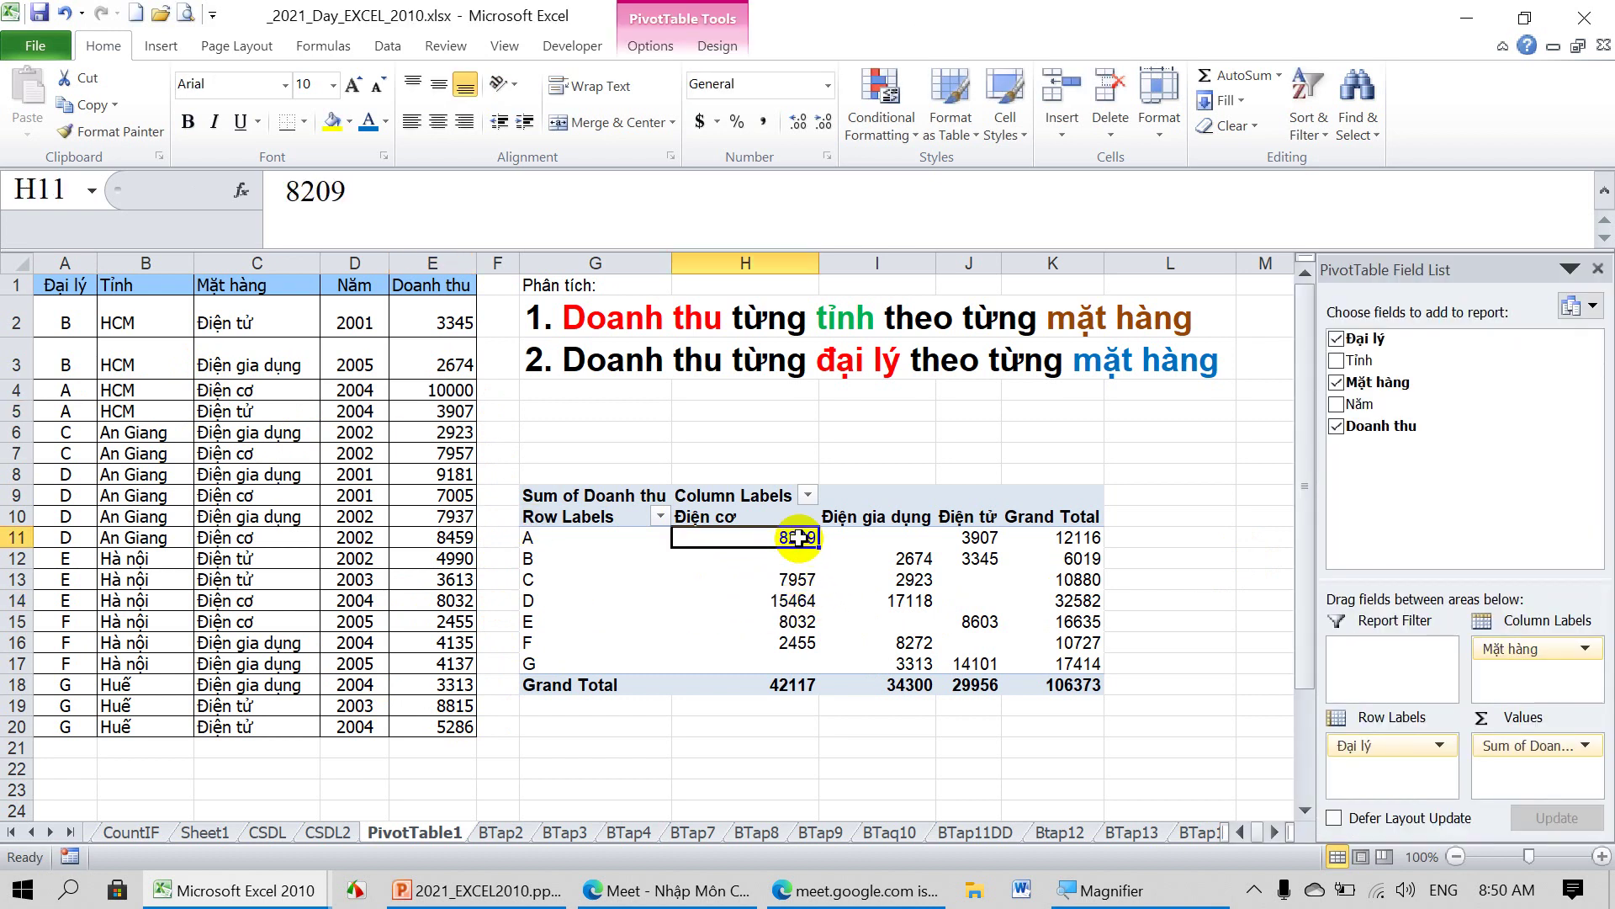
left_click(799, 619)
left_click(649, 46)
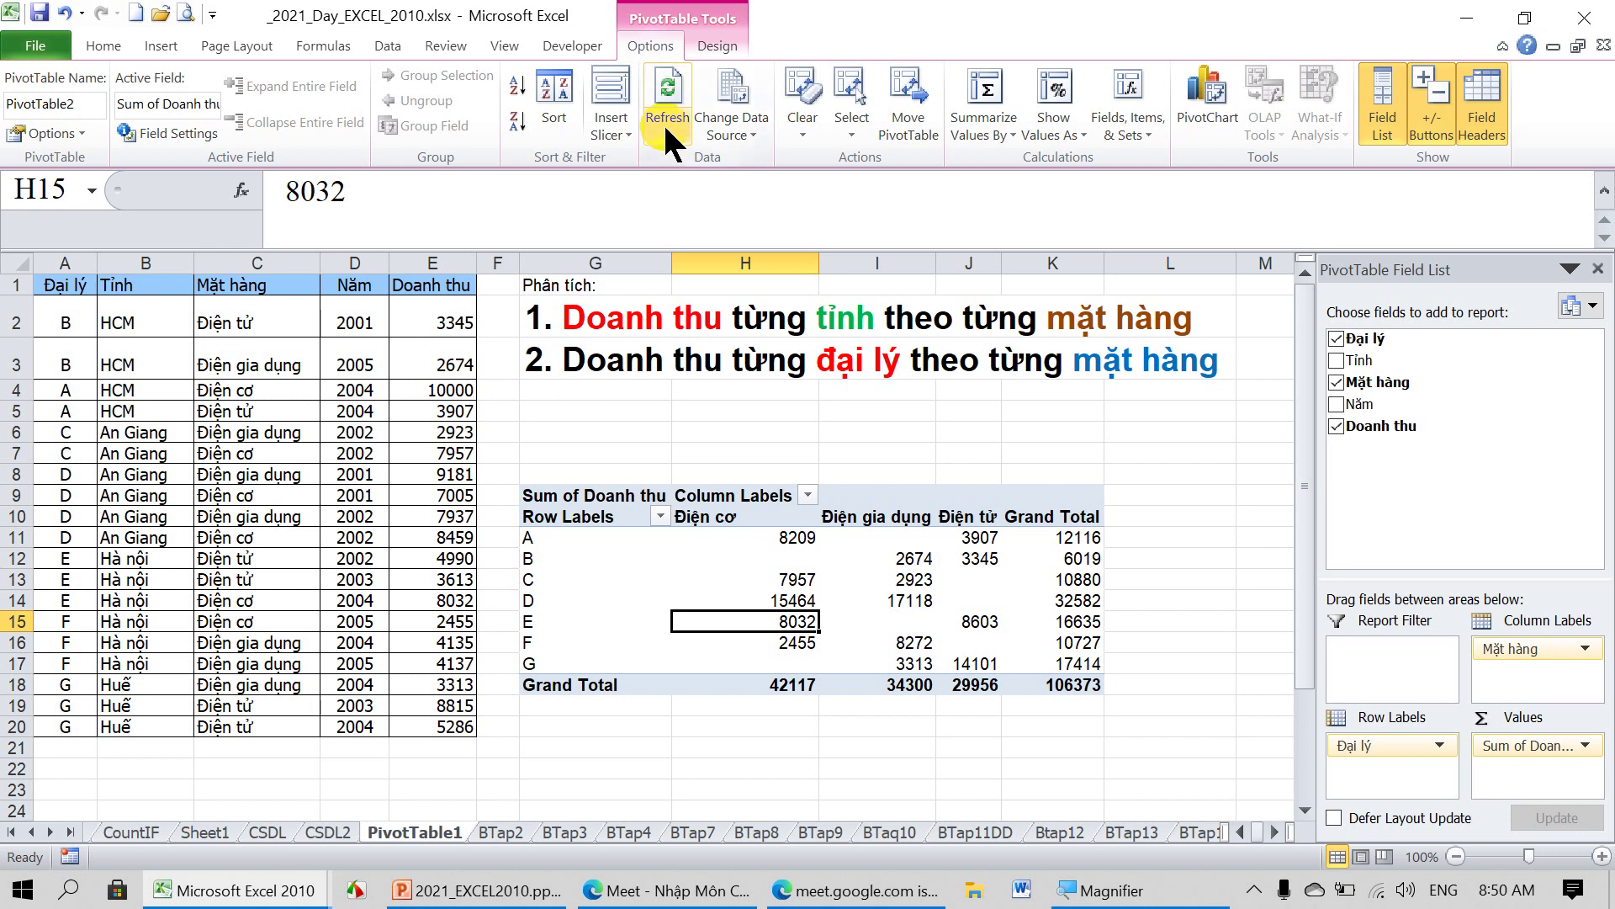
left_click(667, 93)
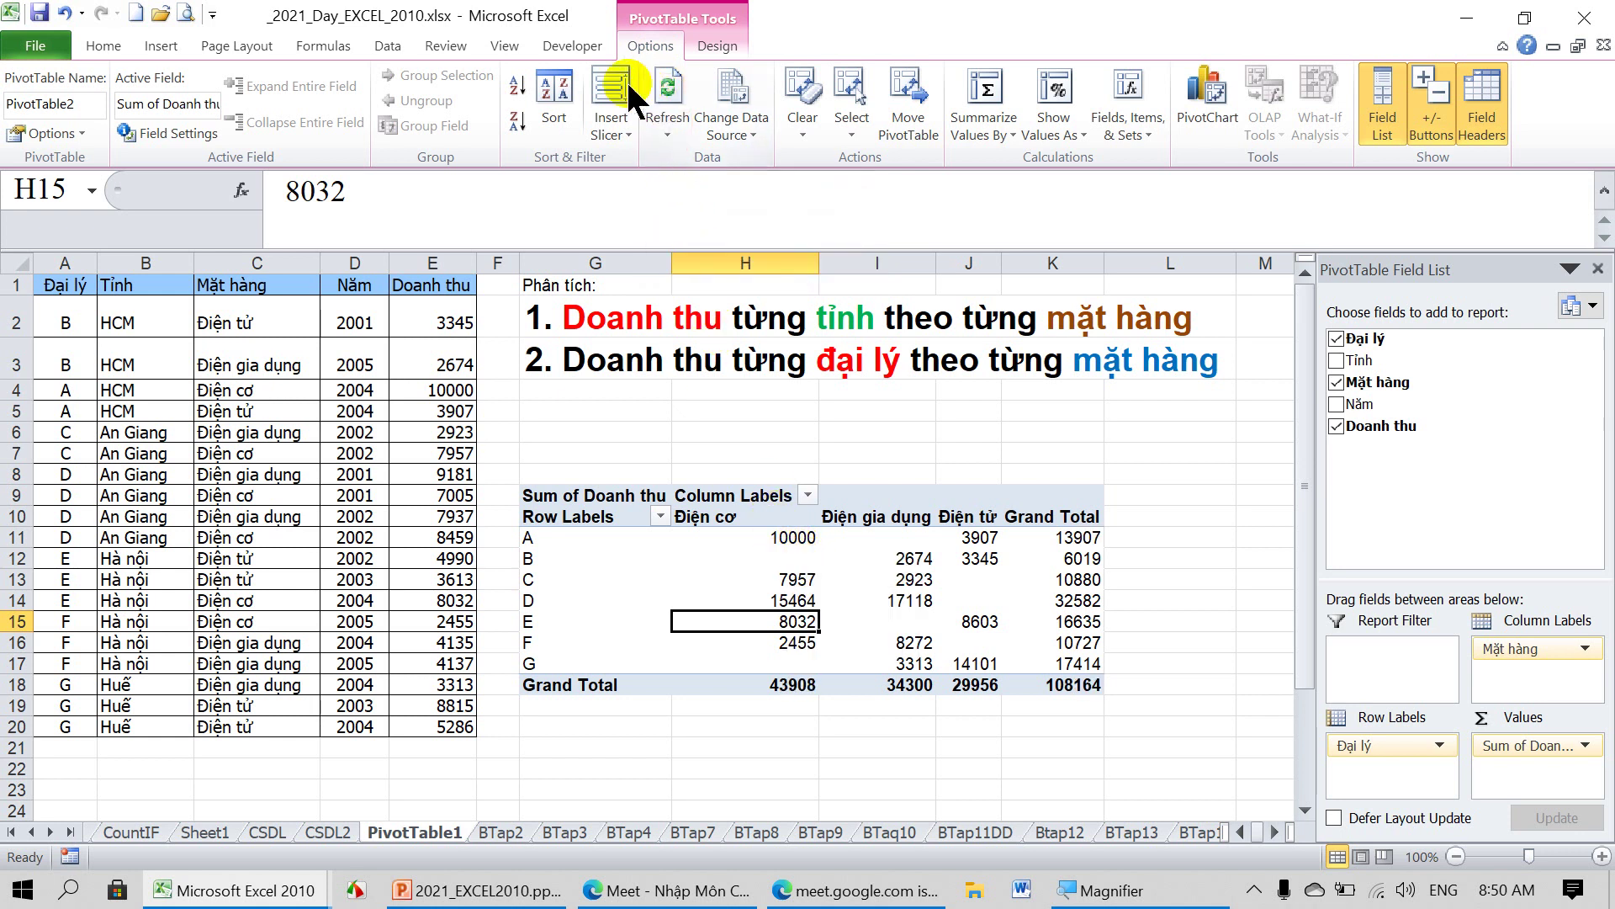
Apply a light-blue built-in style to the PivotTable, replacing a trial orange one.
left_click(722, 45)
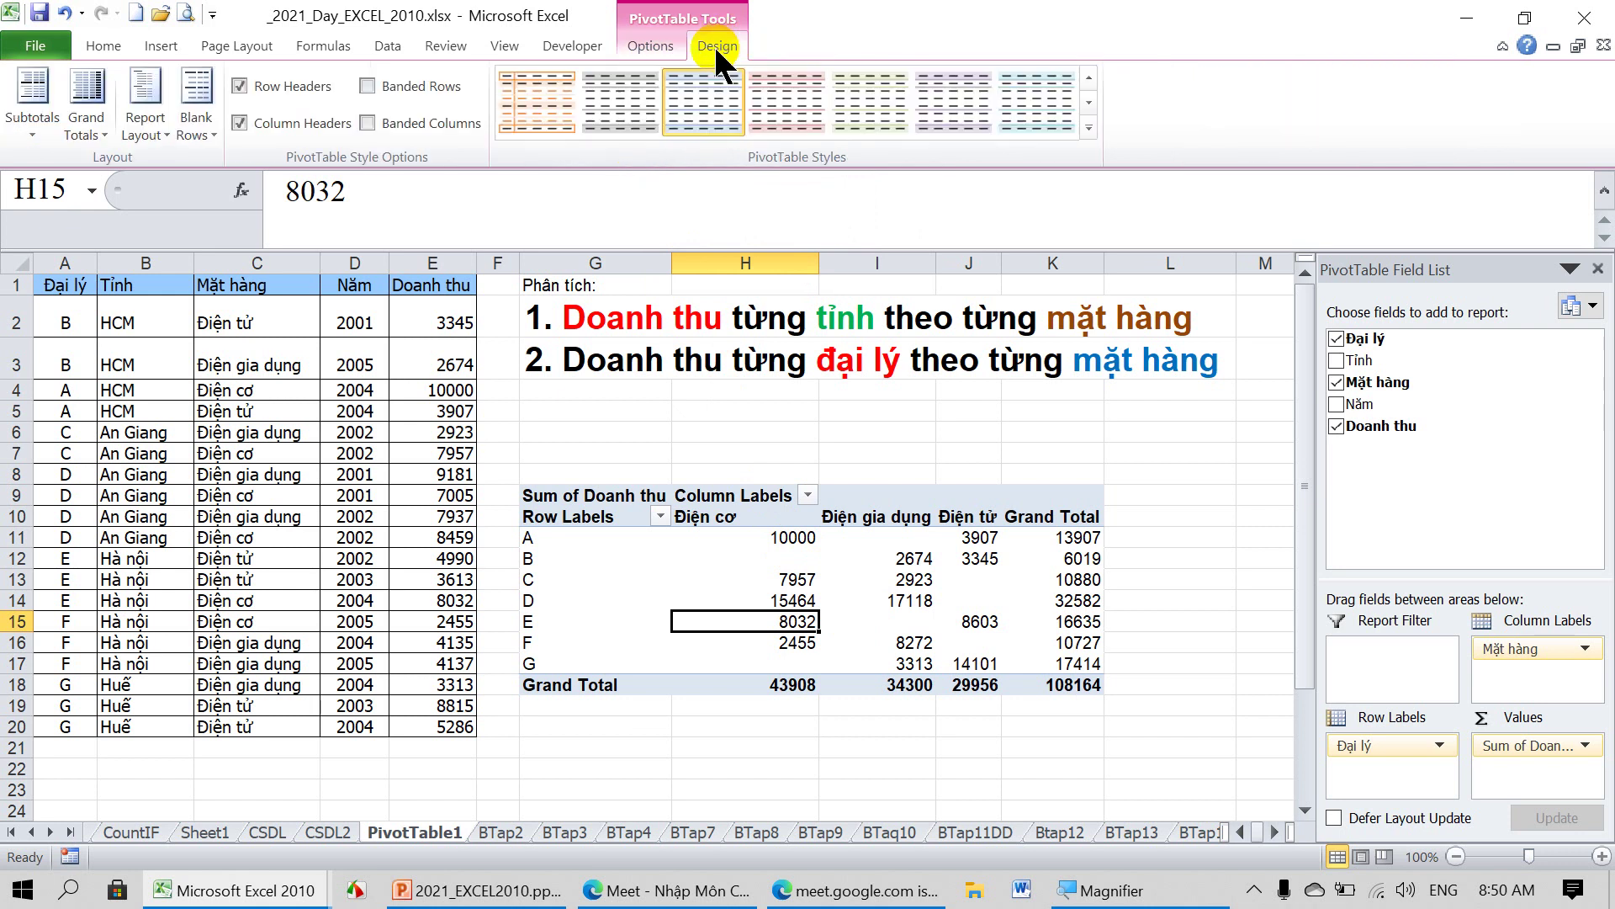
left_click(548, 104)
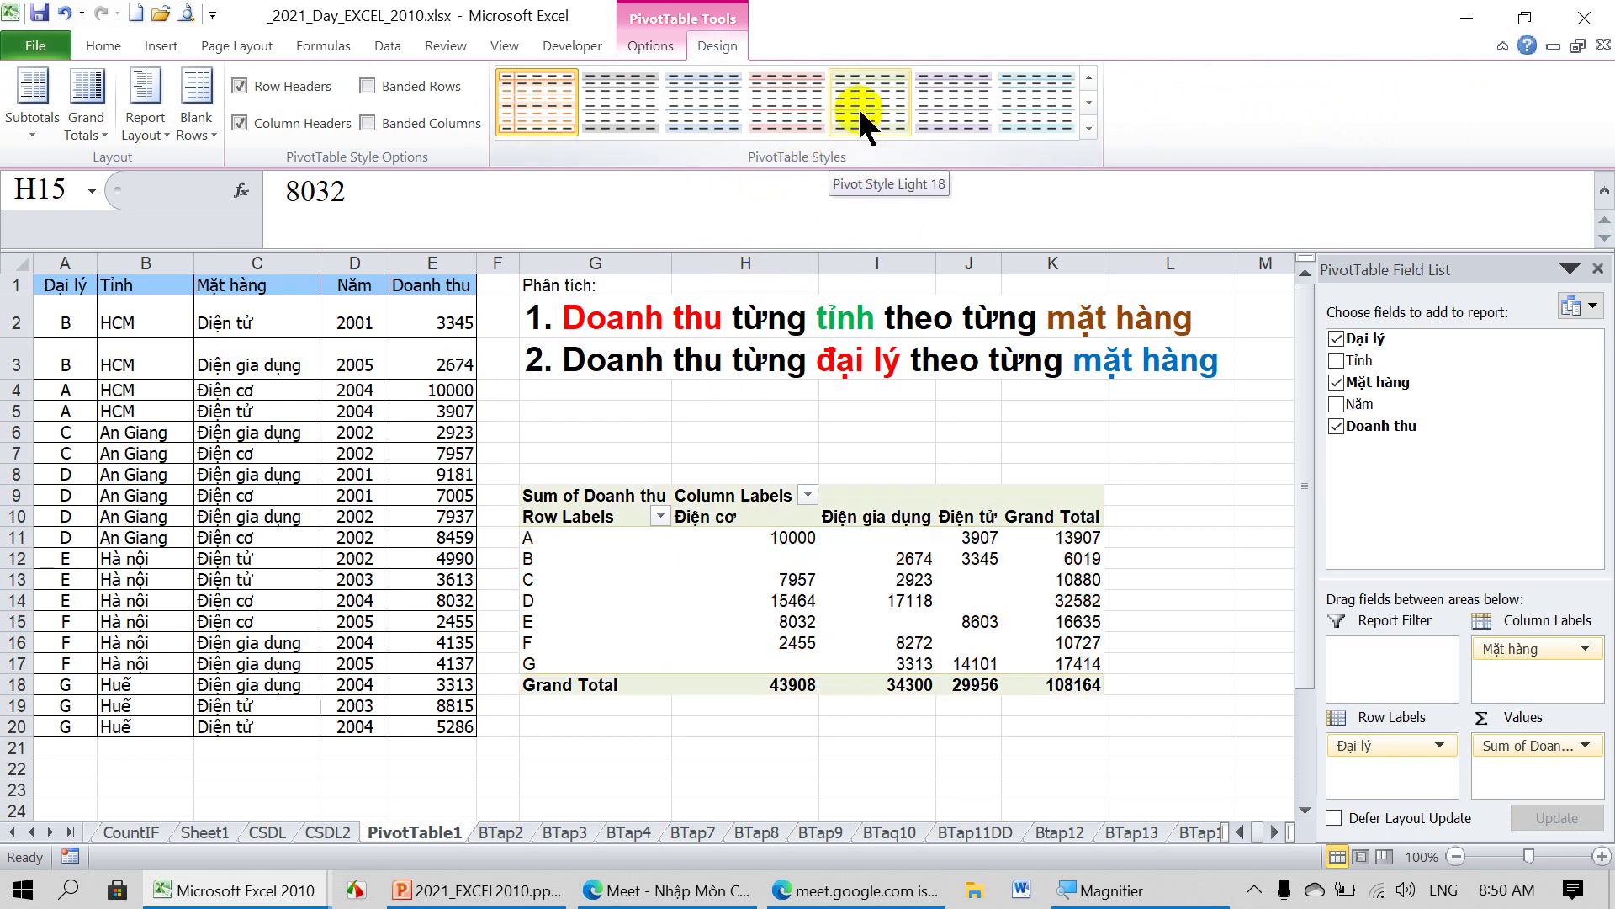
left_click(1021, 106)
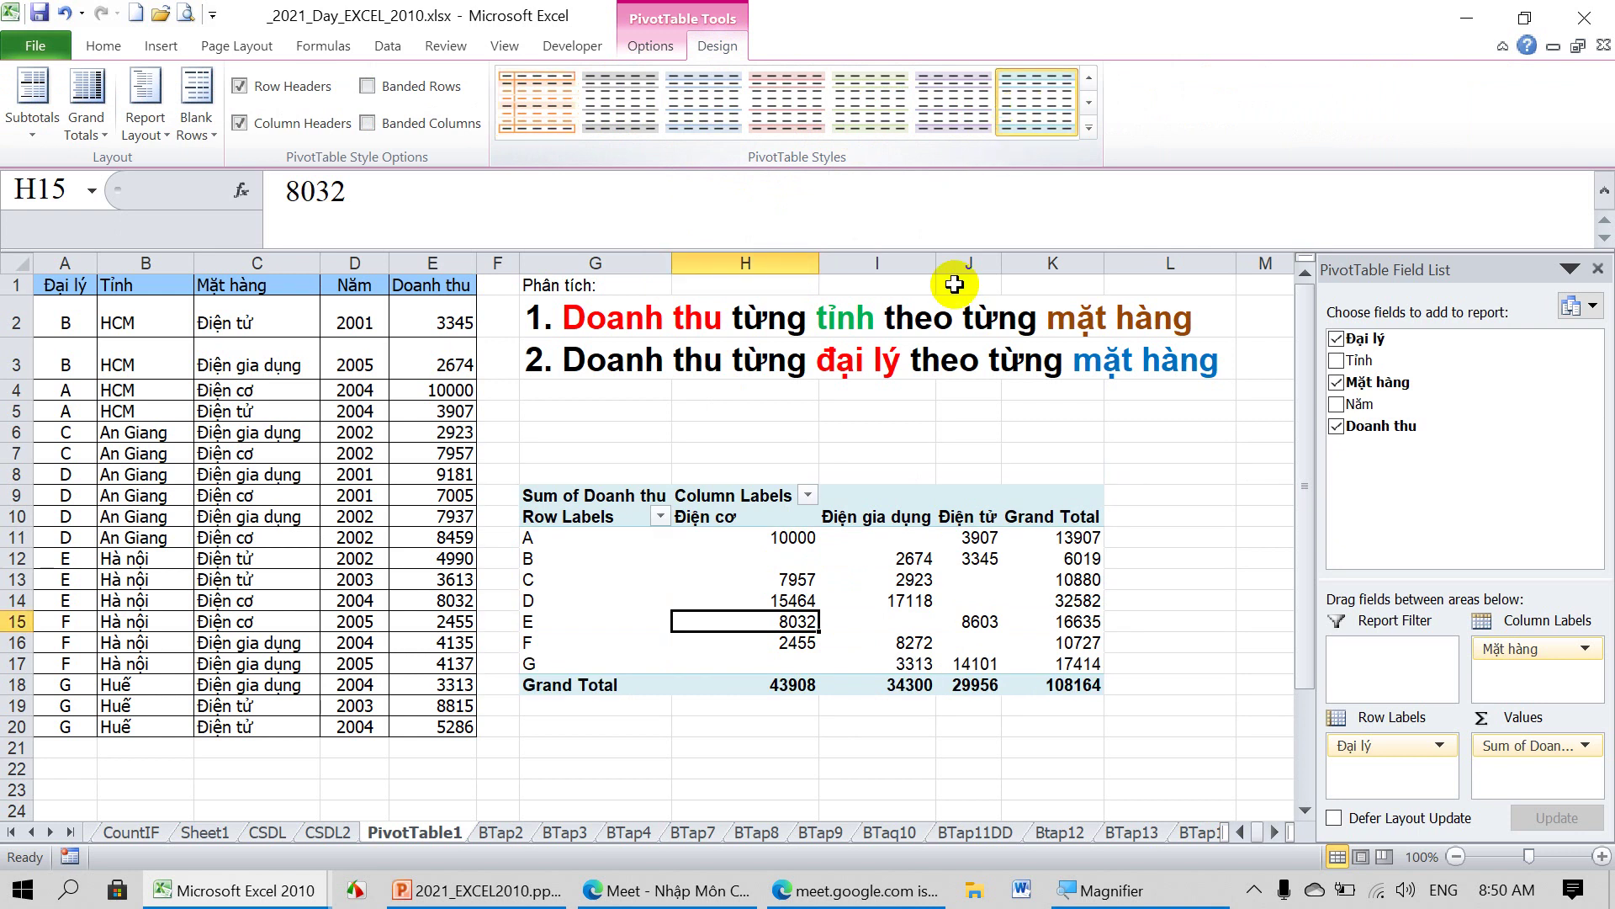
left_click(1114, 482)
mouse_move(563, 496)
left_mouse_down()
mouse_move(985, 626)
mouse_move(1040, 696)
left_mouse_up()
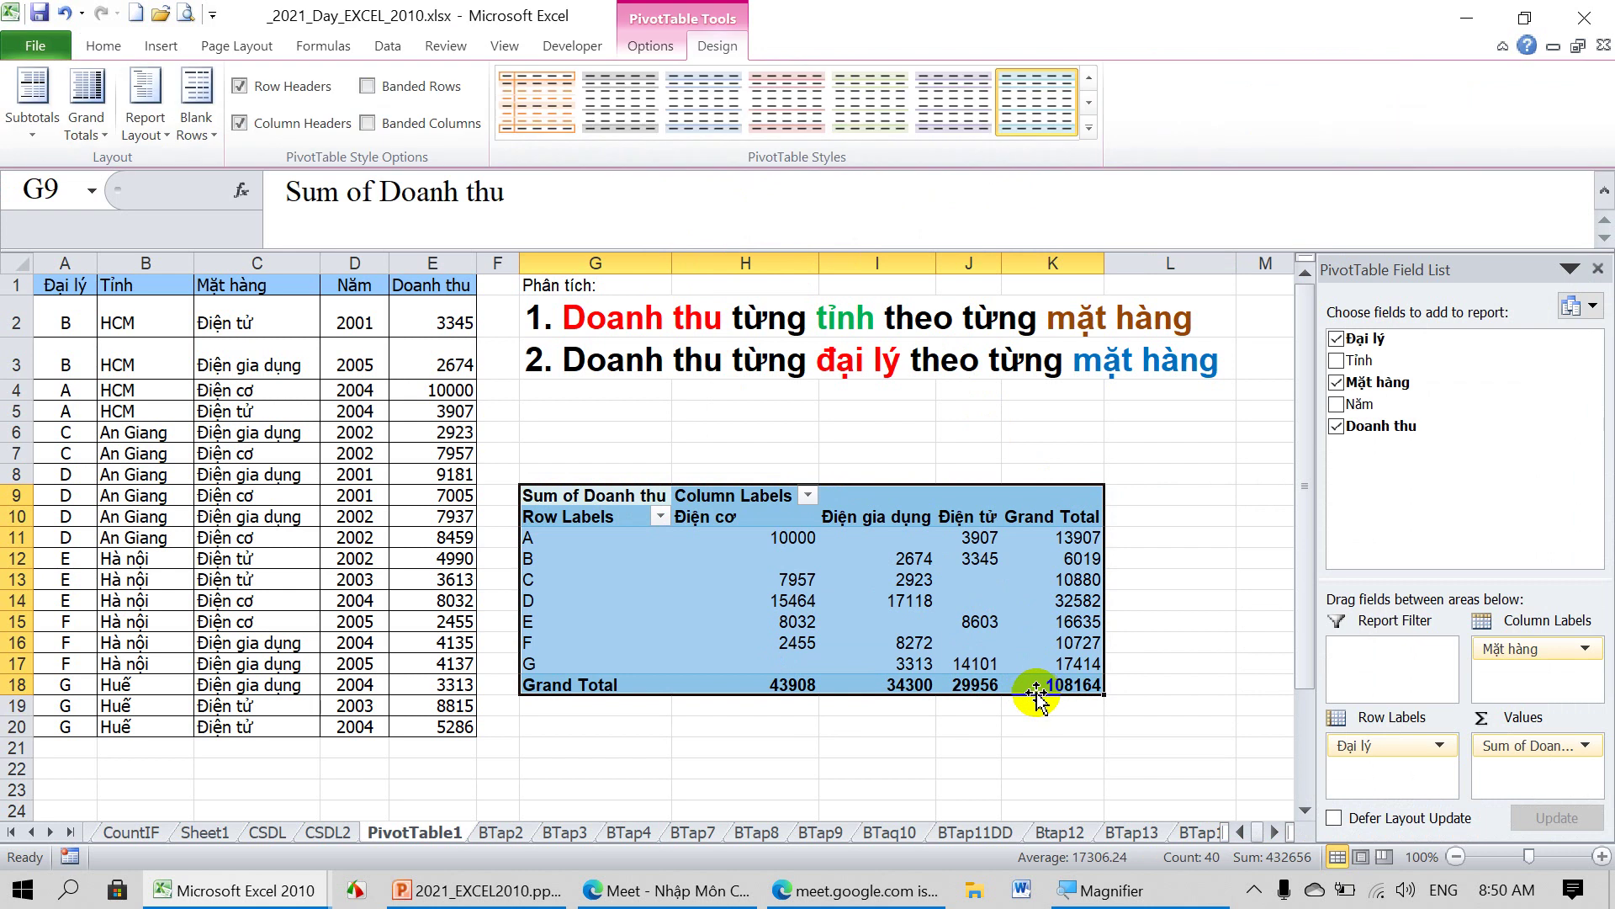